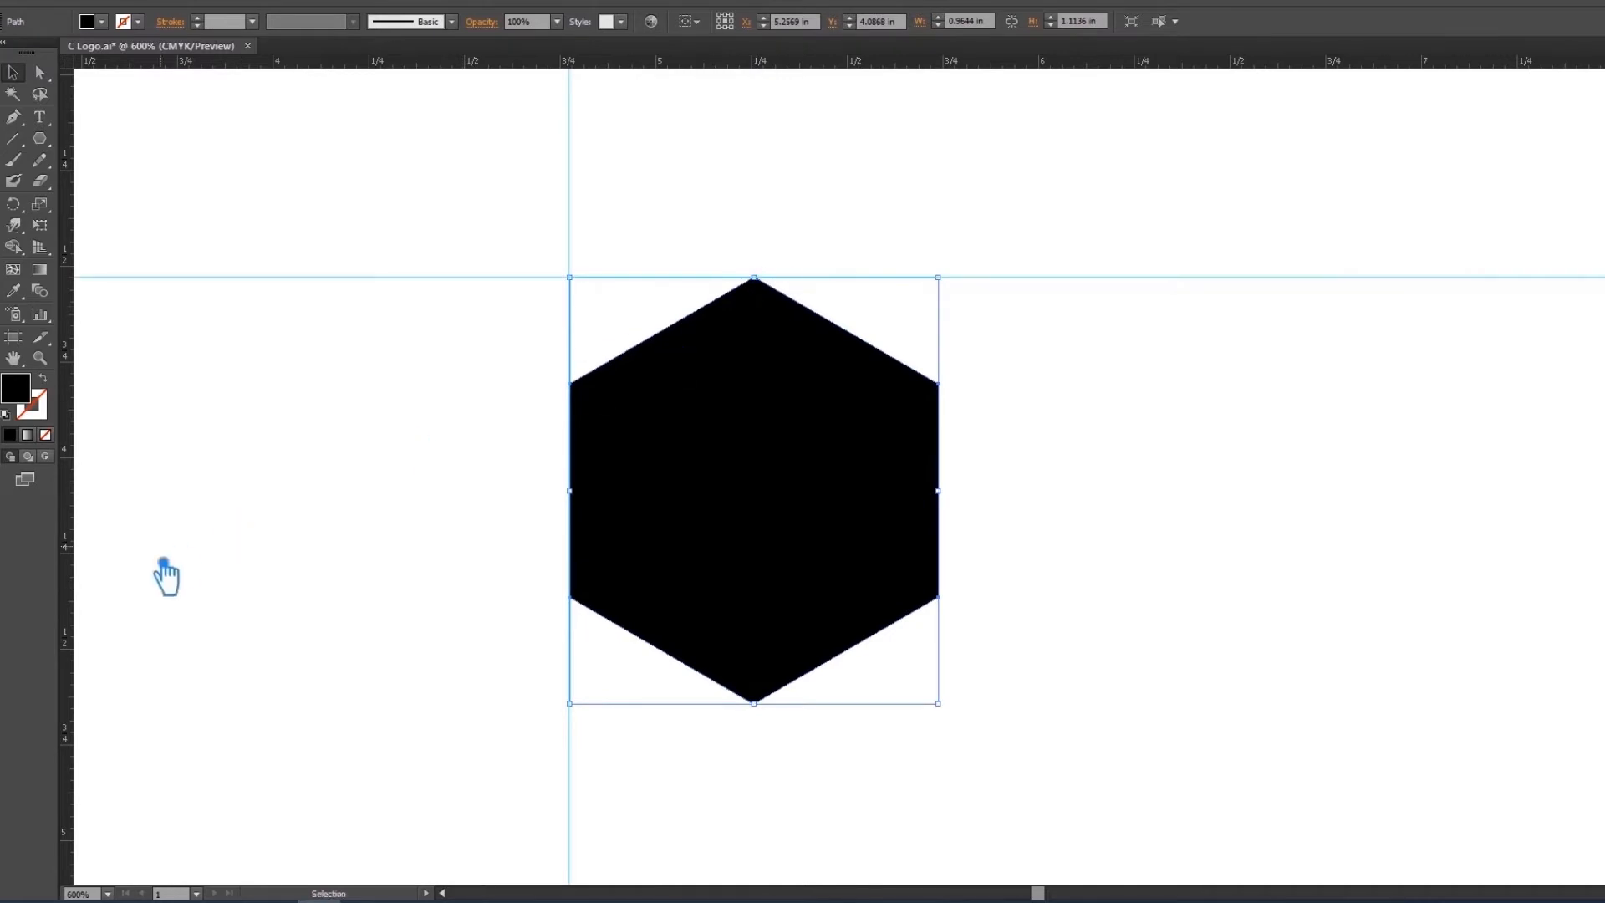
Step: Add a vertical guide at the hexagon's right edge and a horizontal guide at its bottom vertex
left_click_drag(68, 617, 951, 499)
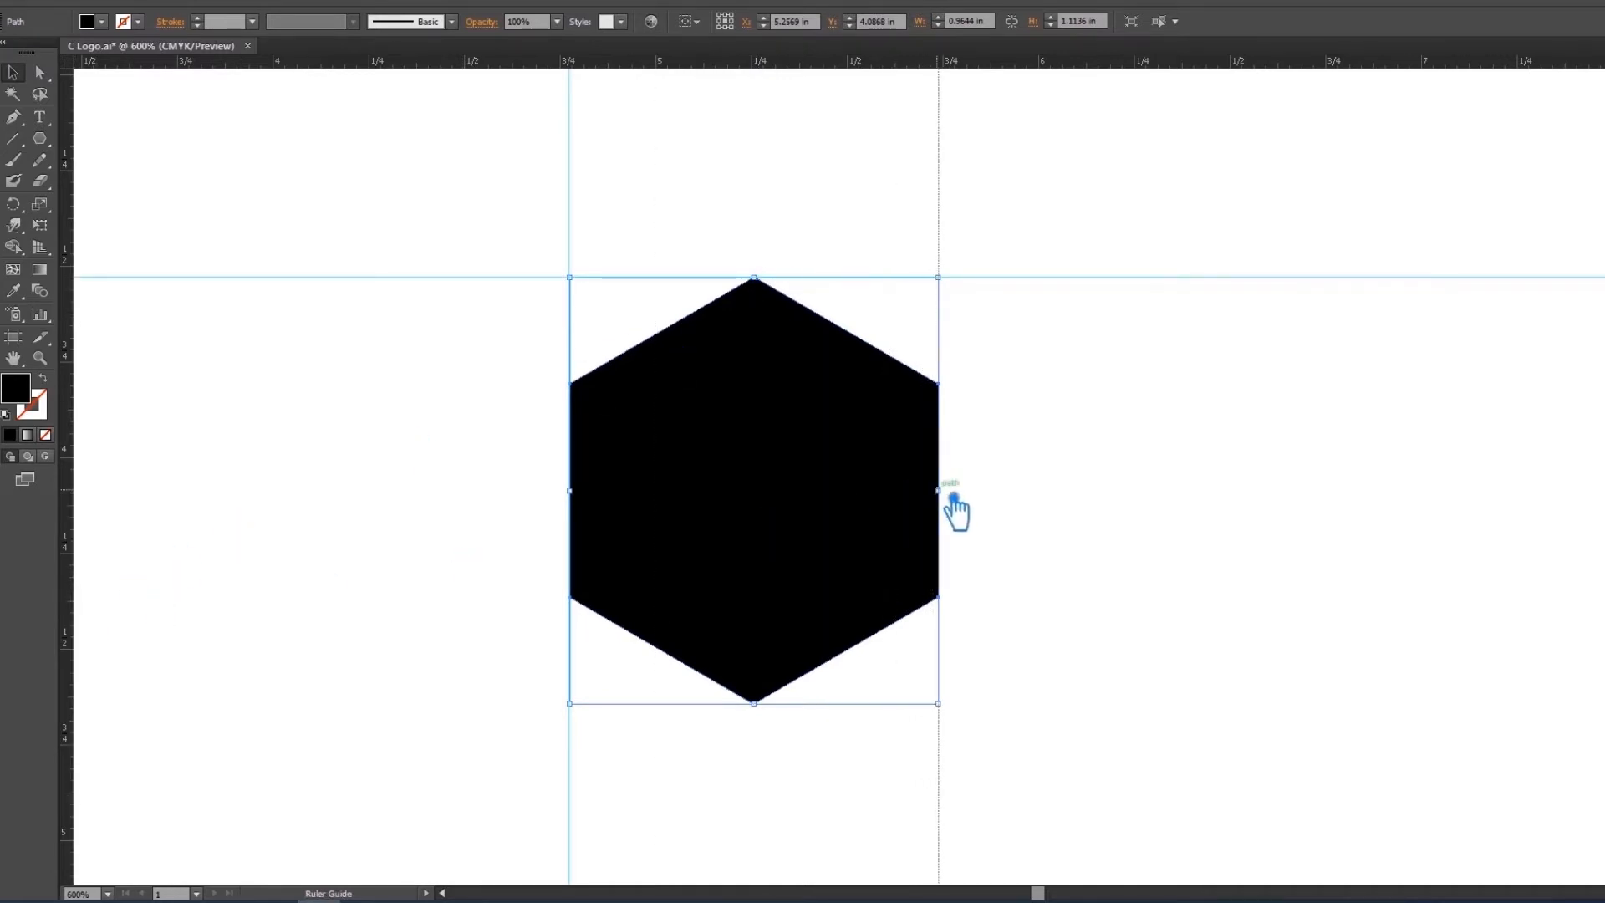
left_click_drag(717, 82, 768, 707)
left_click(1062, 608)
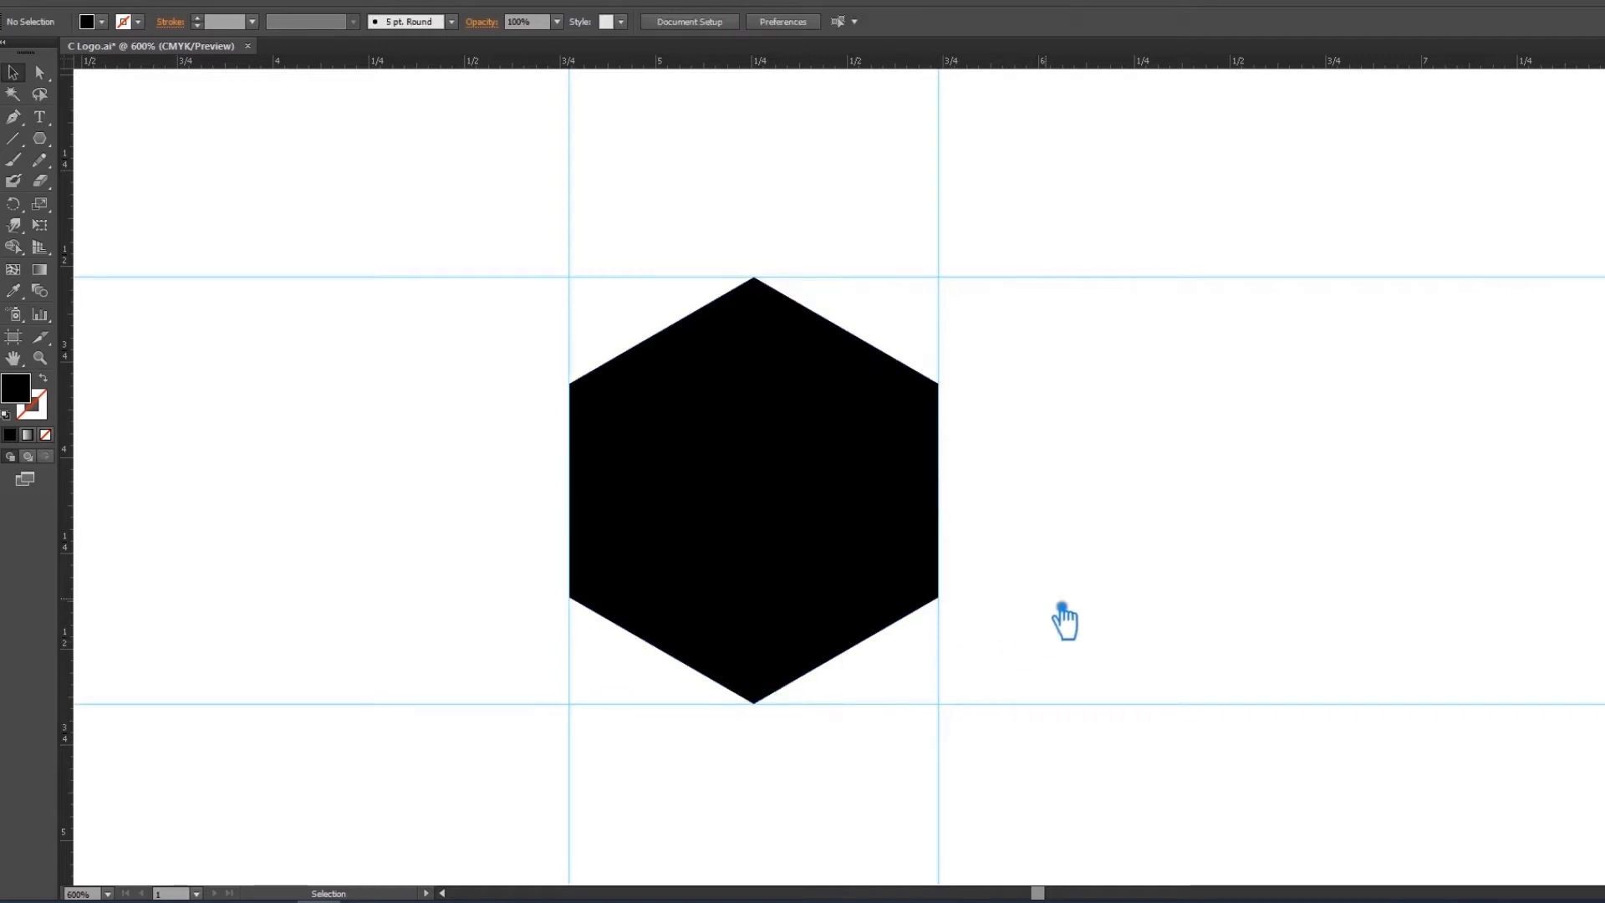
Step: Draw a vertical line between the hexagon's top and bottom vertices and extend it past both ends
left_click(13, 138)
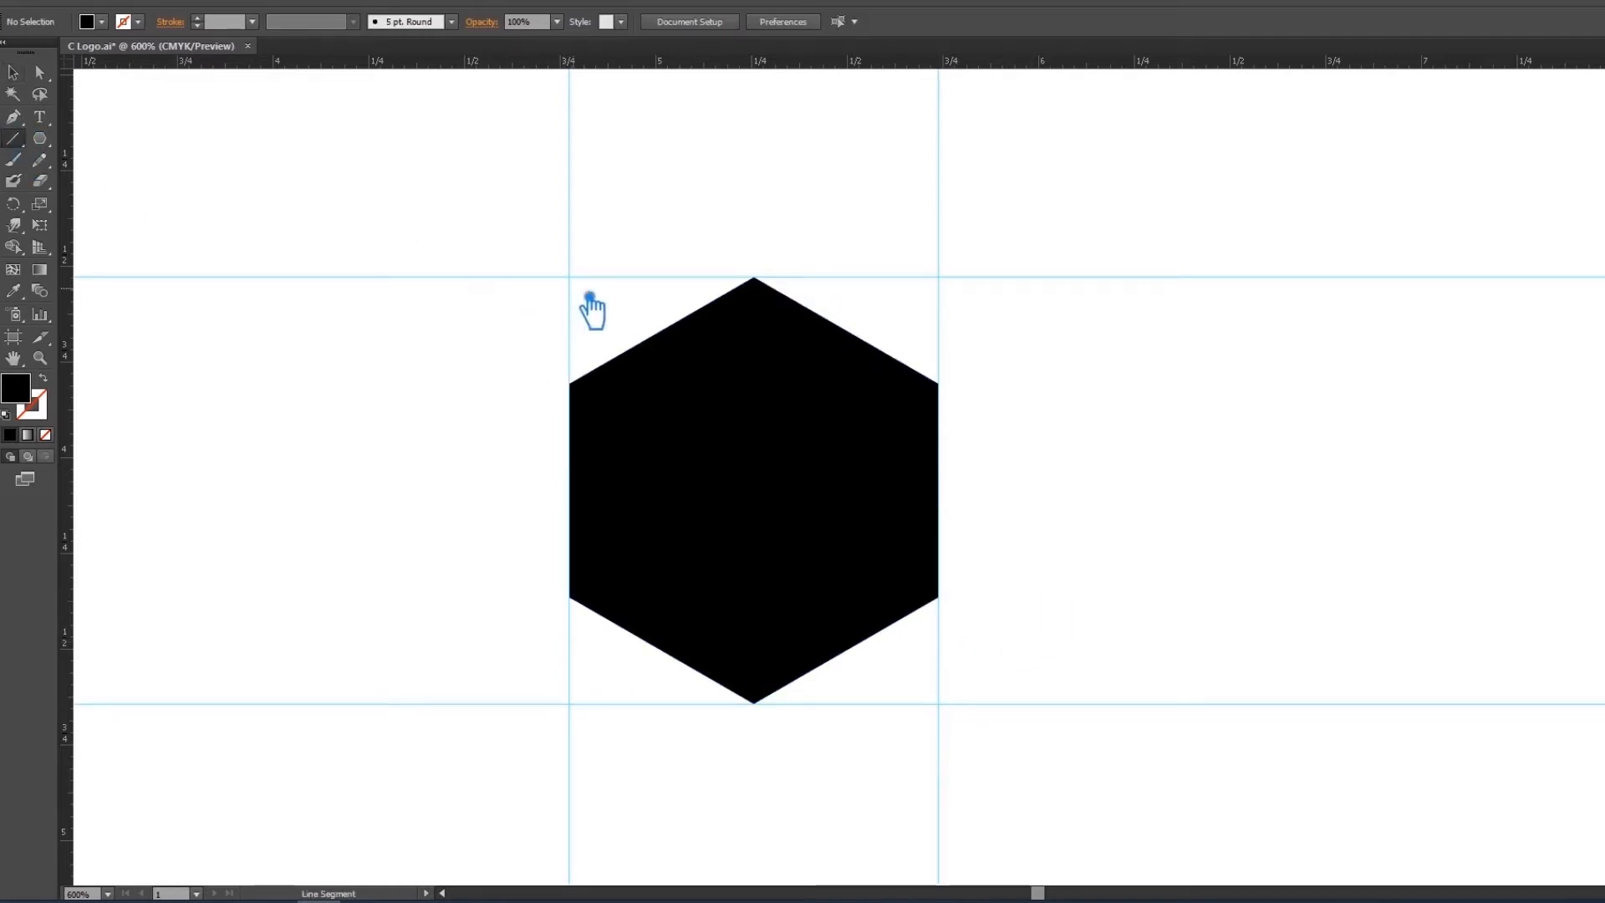
left_click_drag(773, 286, 770, 711)
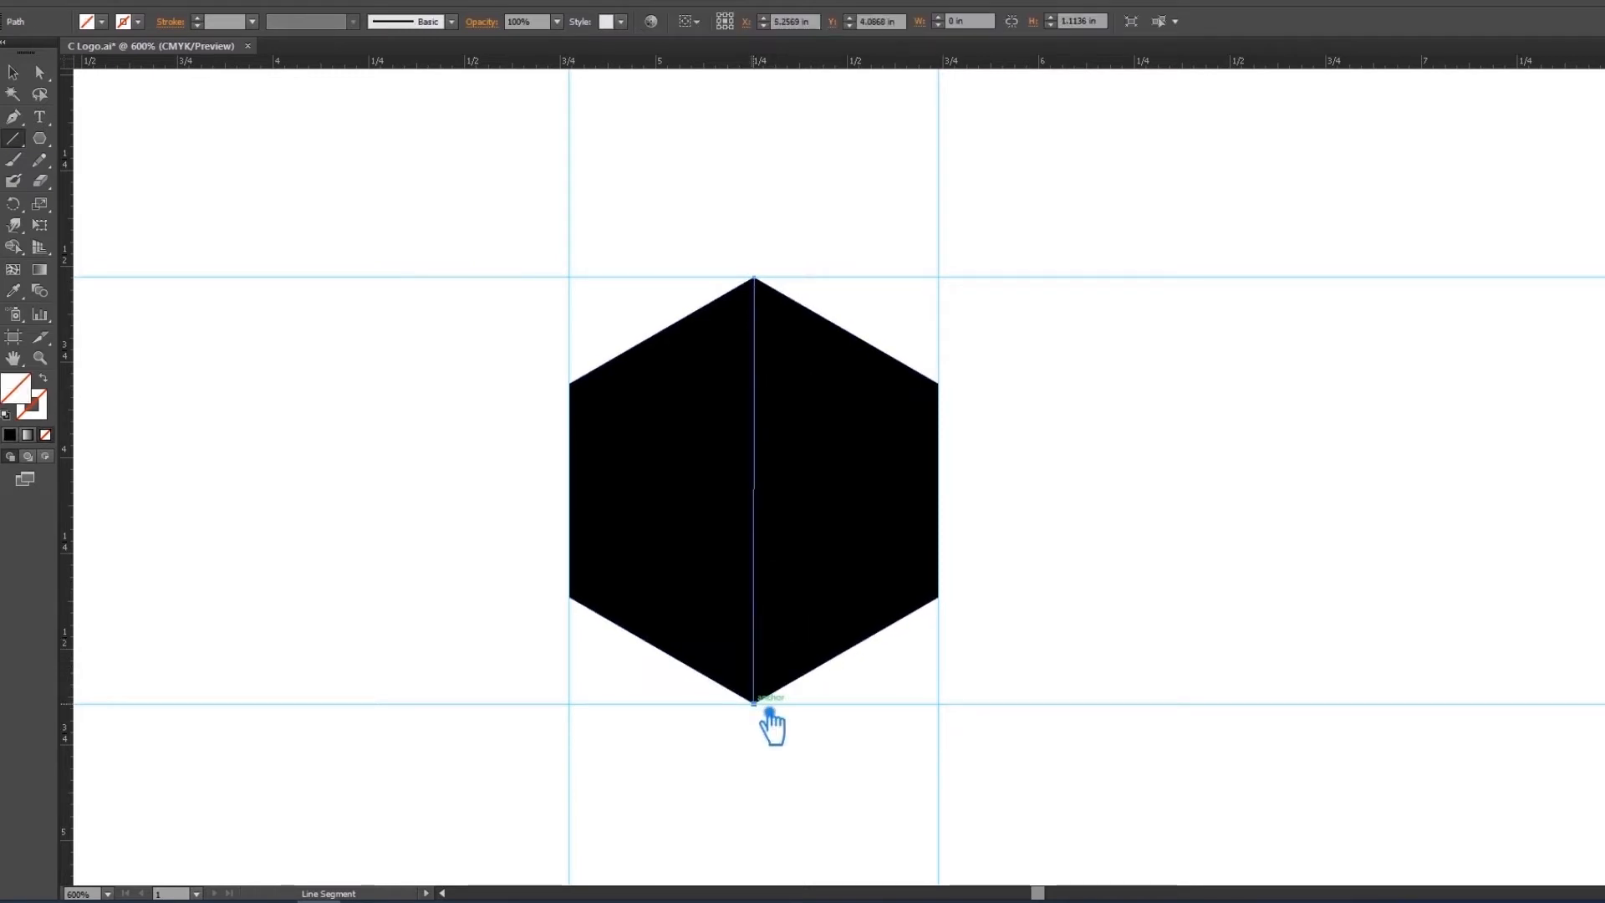
left_click(14, 72)
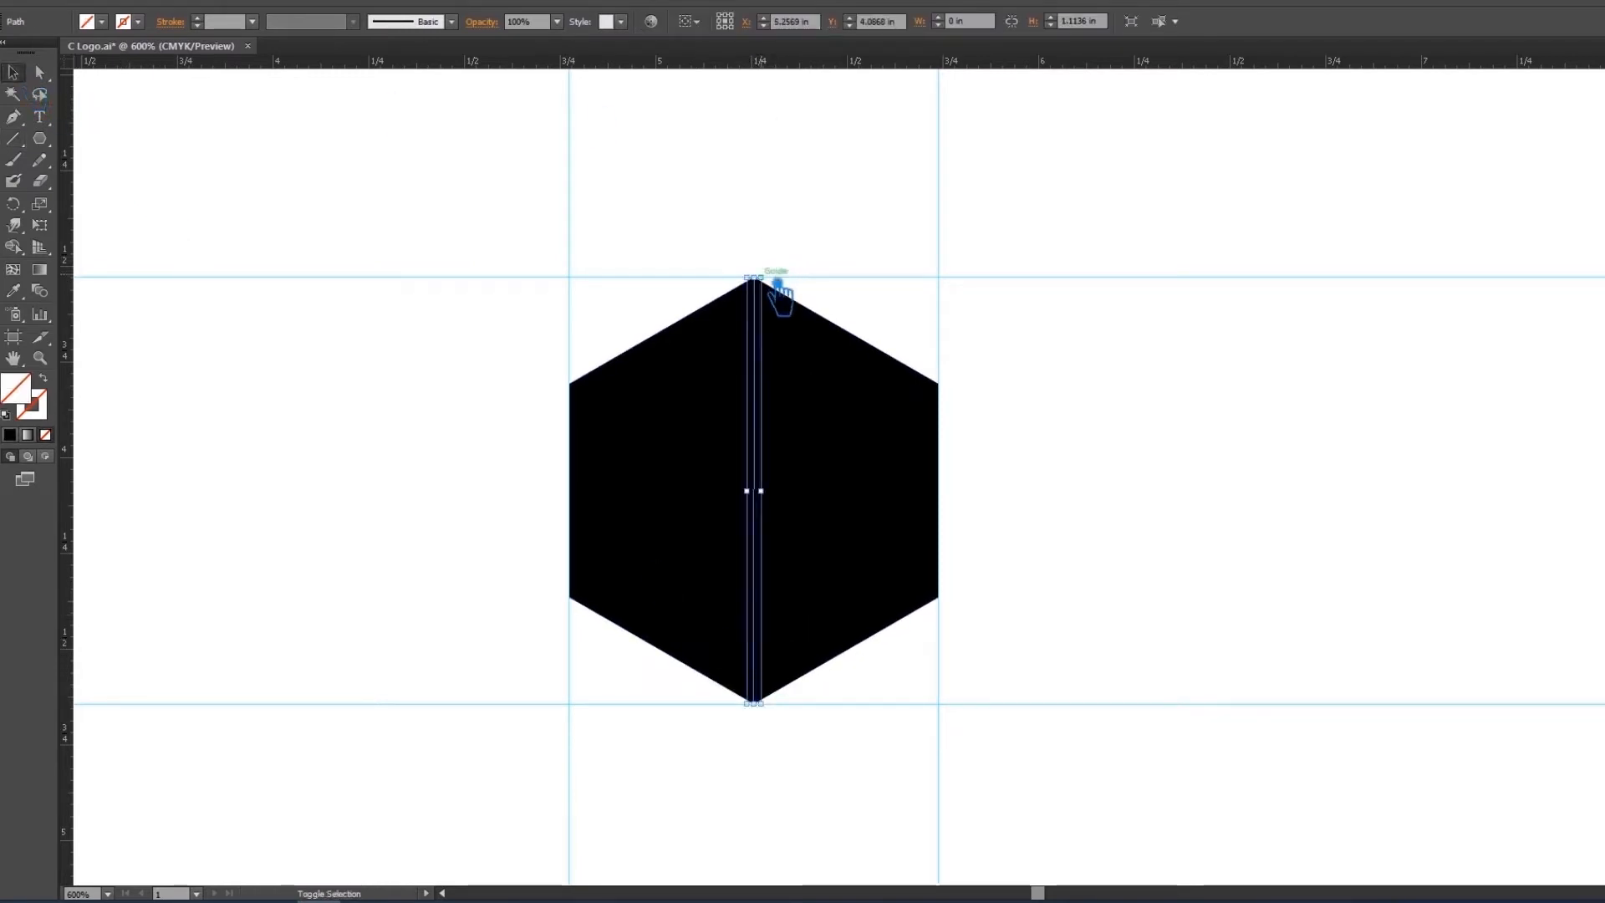
left_click_drag(778, 286, 845, 201)
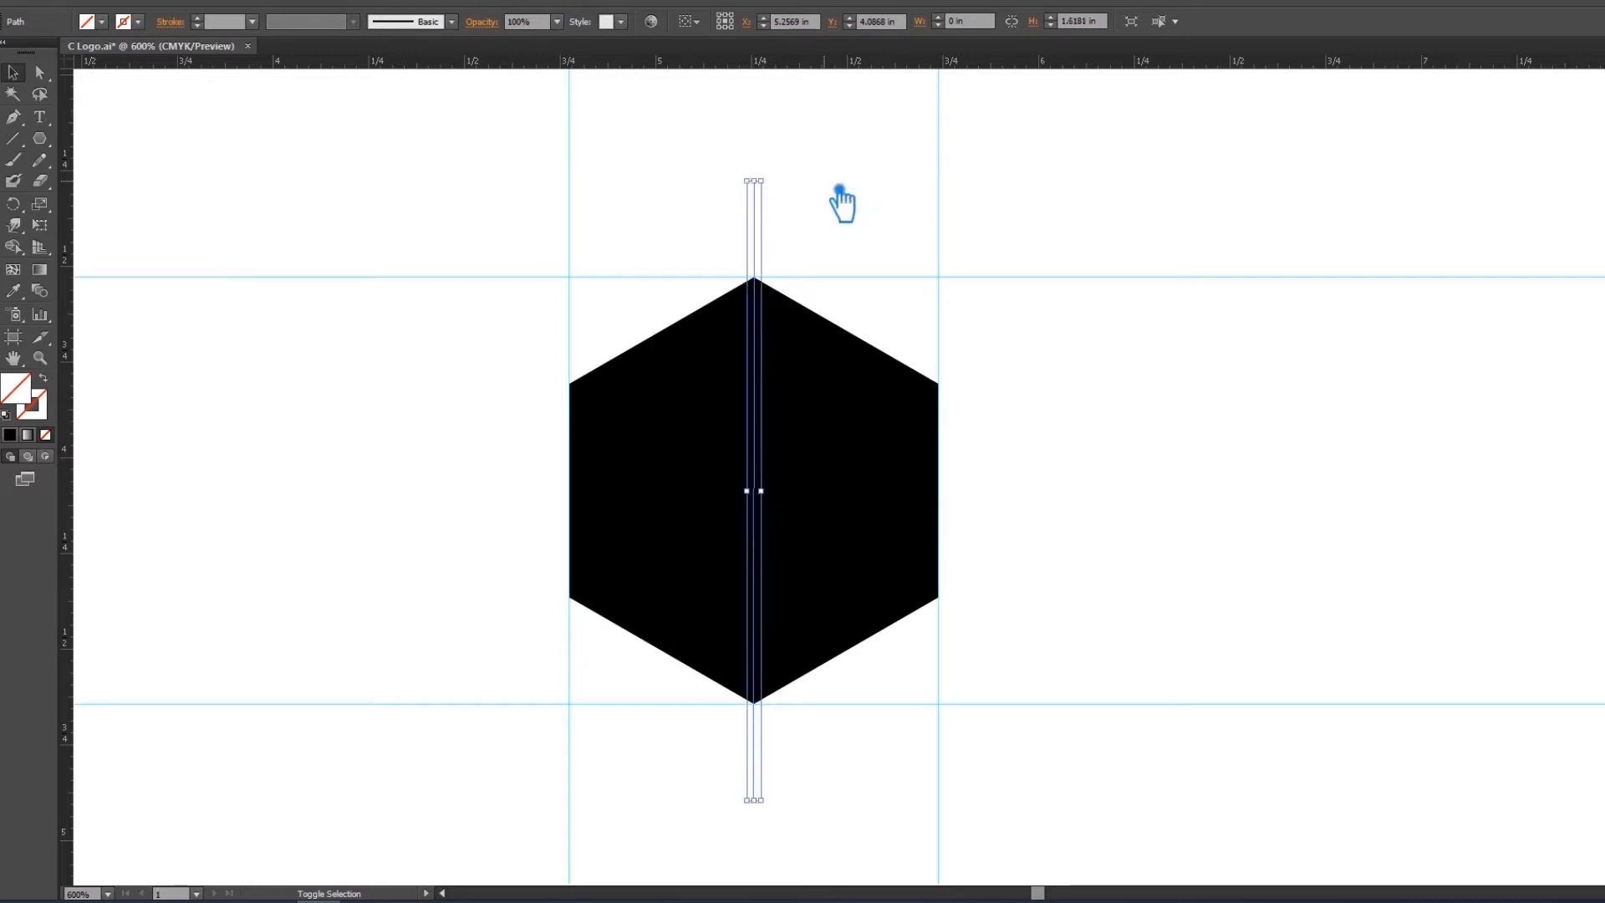
Step: Draw a diagonal line from the hexagon's upper-left vertex to its lower-right vertex and extend it beyond both corners
left_click(14, 139)
left_click_drag(576, 389, 953, 609)
left_click(13, 73)
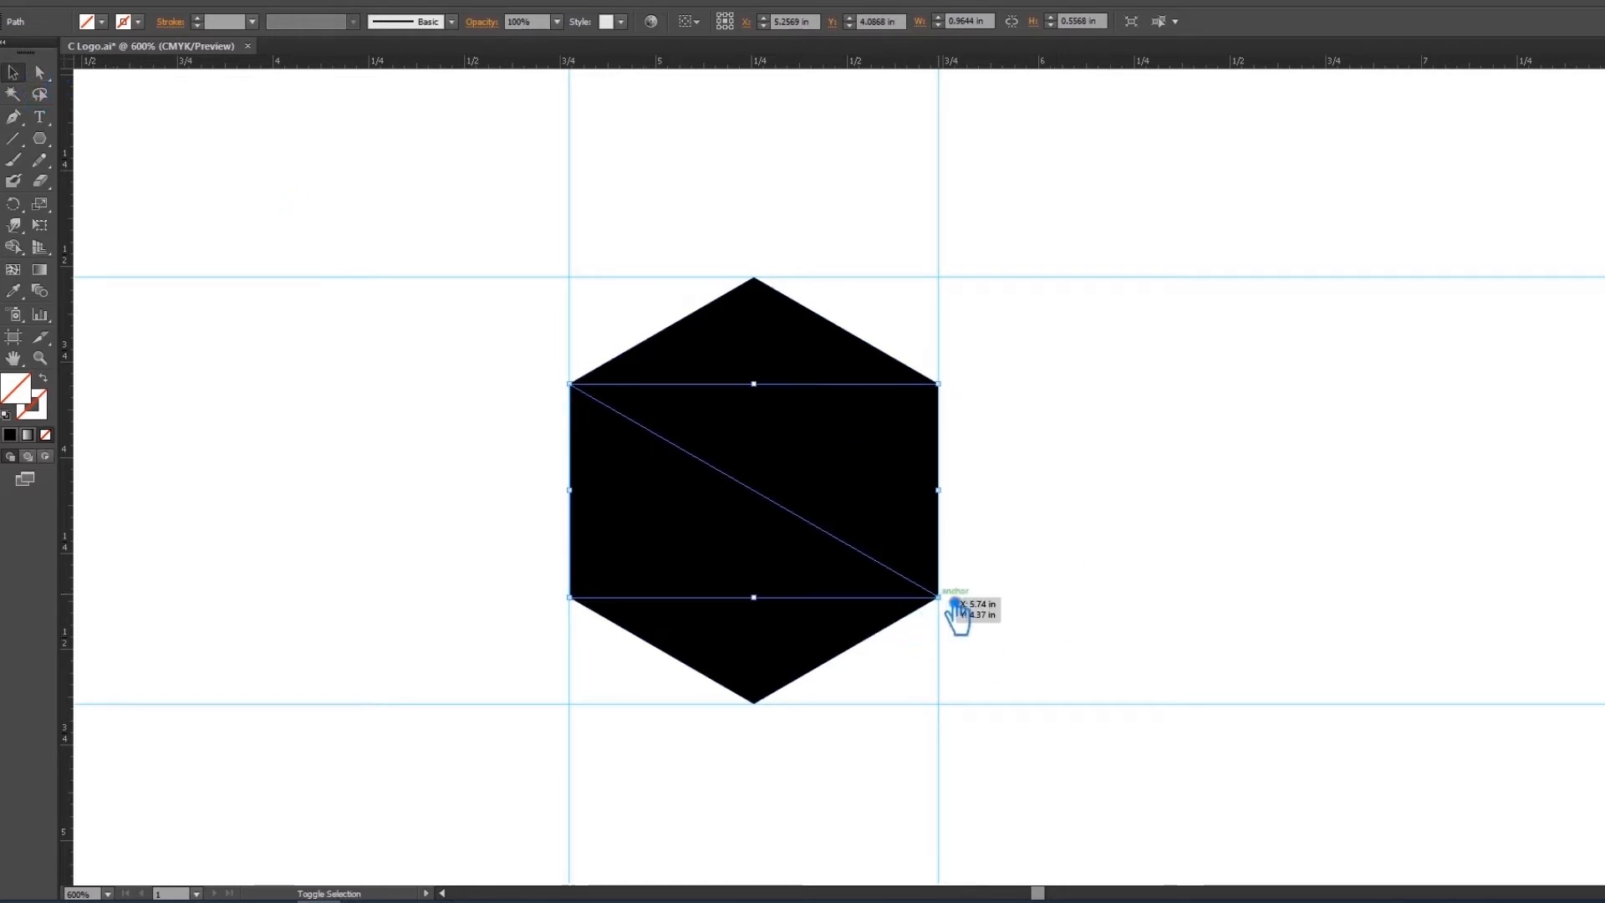
left_click(960, 609)
left_click(909, 583)
left_click_drag(938, 597, 1148, 744)
Step: Draw the opposite diagonal from the upper-right to the lower-left vertex and extend it beyond the hexagon at both ends
left_click(14, 138)
key("Delete")
mouse_move(954, 390)
left_mouse_down()
mouse_move(594, 614)
mouse_move(577, 608)
left_mouse_up()
key("v")
left_click_drag(939, 385, 1039, 328)
Step: Divide the hexagon along the three crossing lines with Pathfinder Divide and ungroup the resulting pieces
left_click_drag(1112, 717, 470, 252)
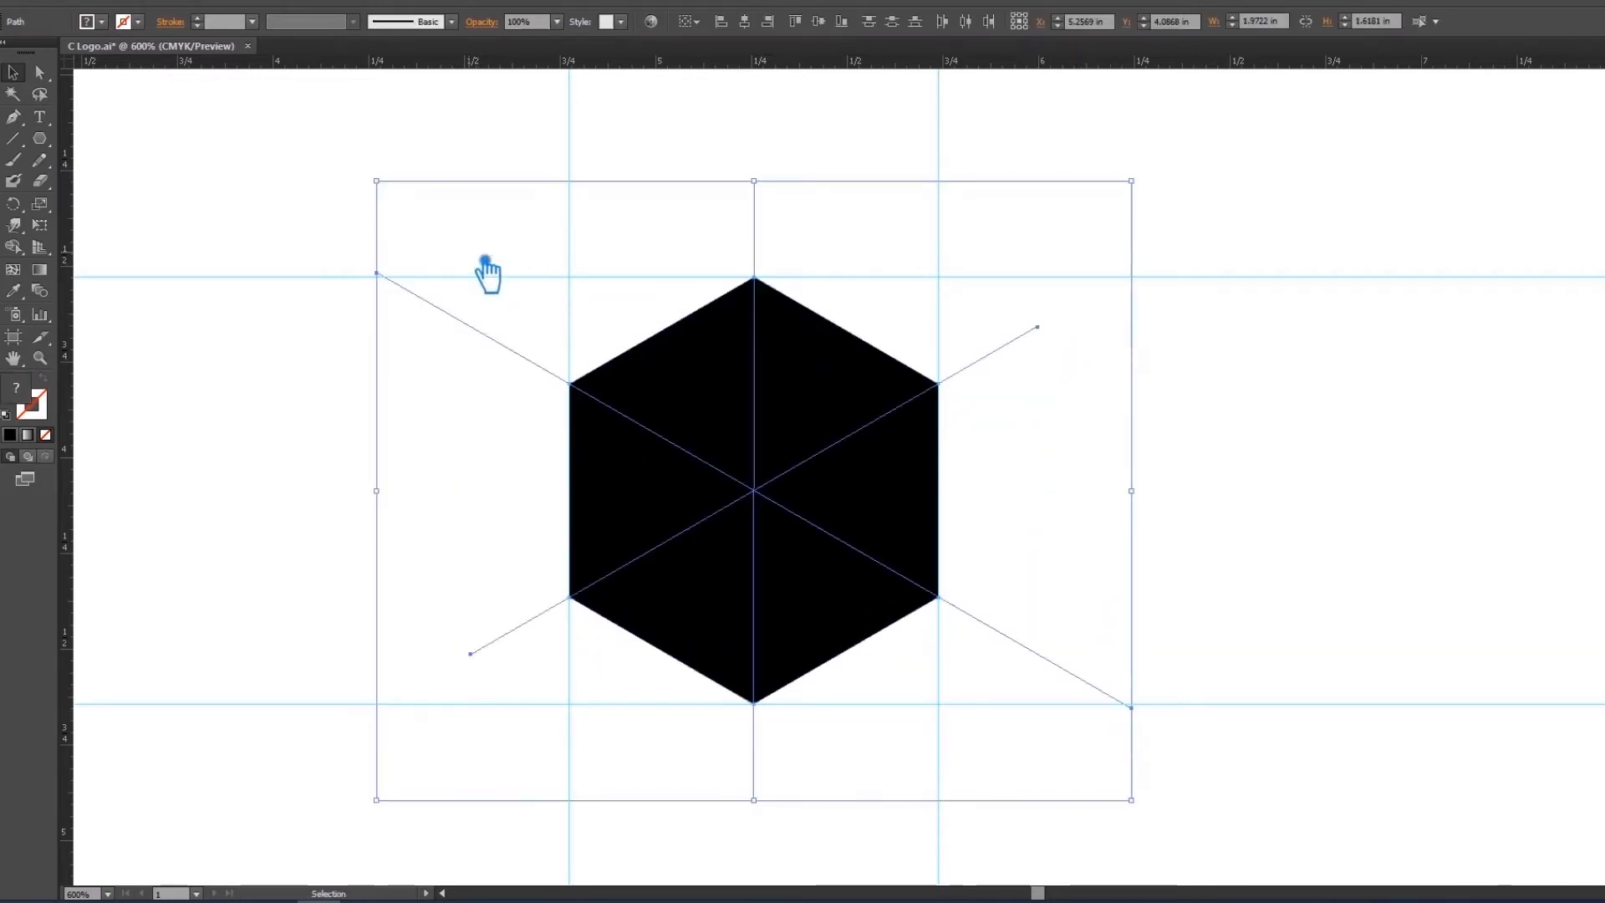
key("ctrl+shift+F9")
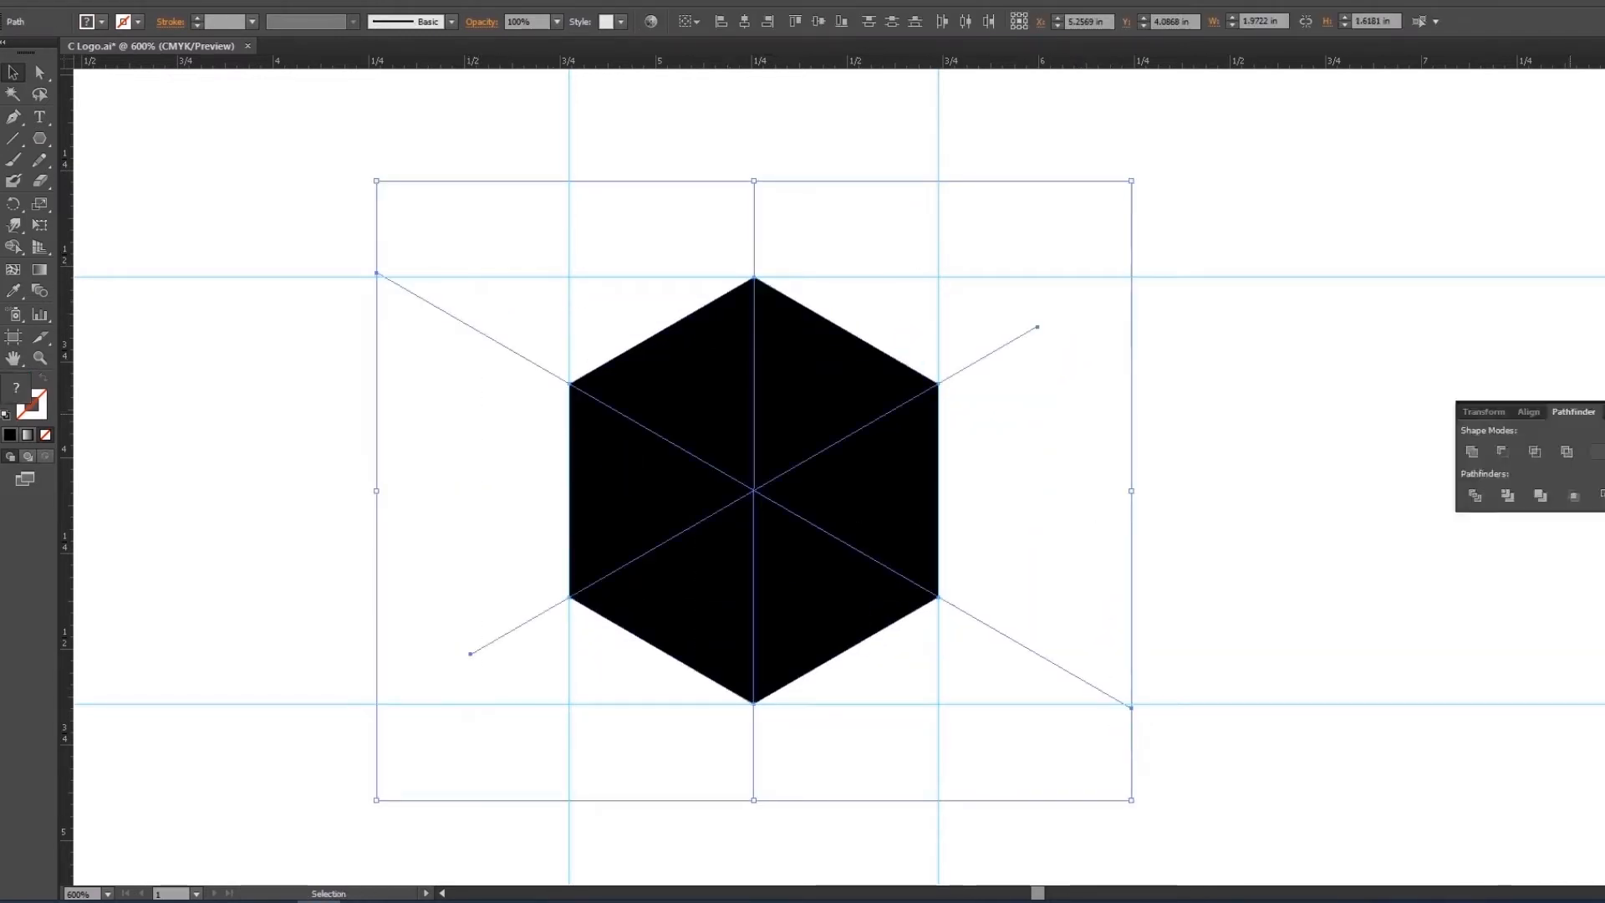
left_click(1489, 500)
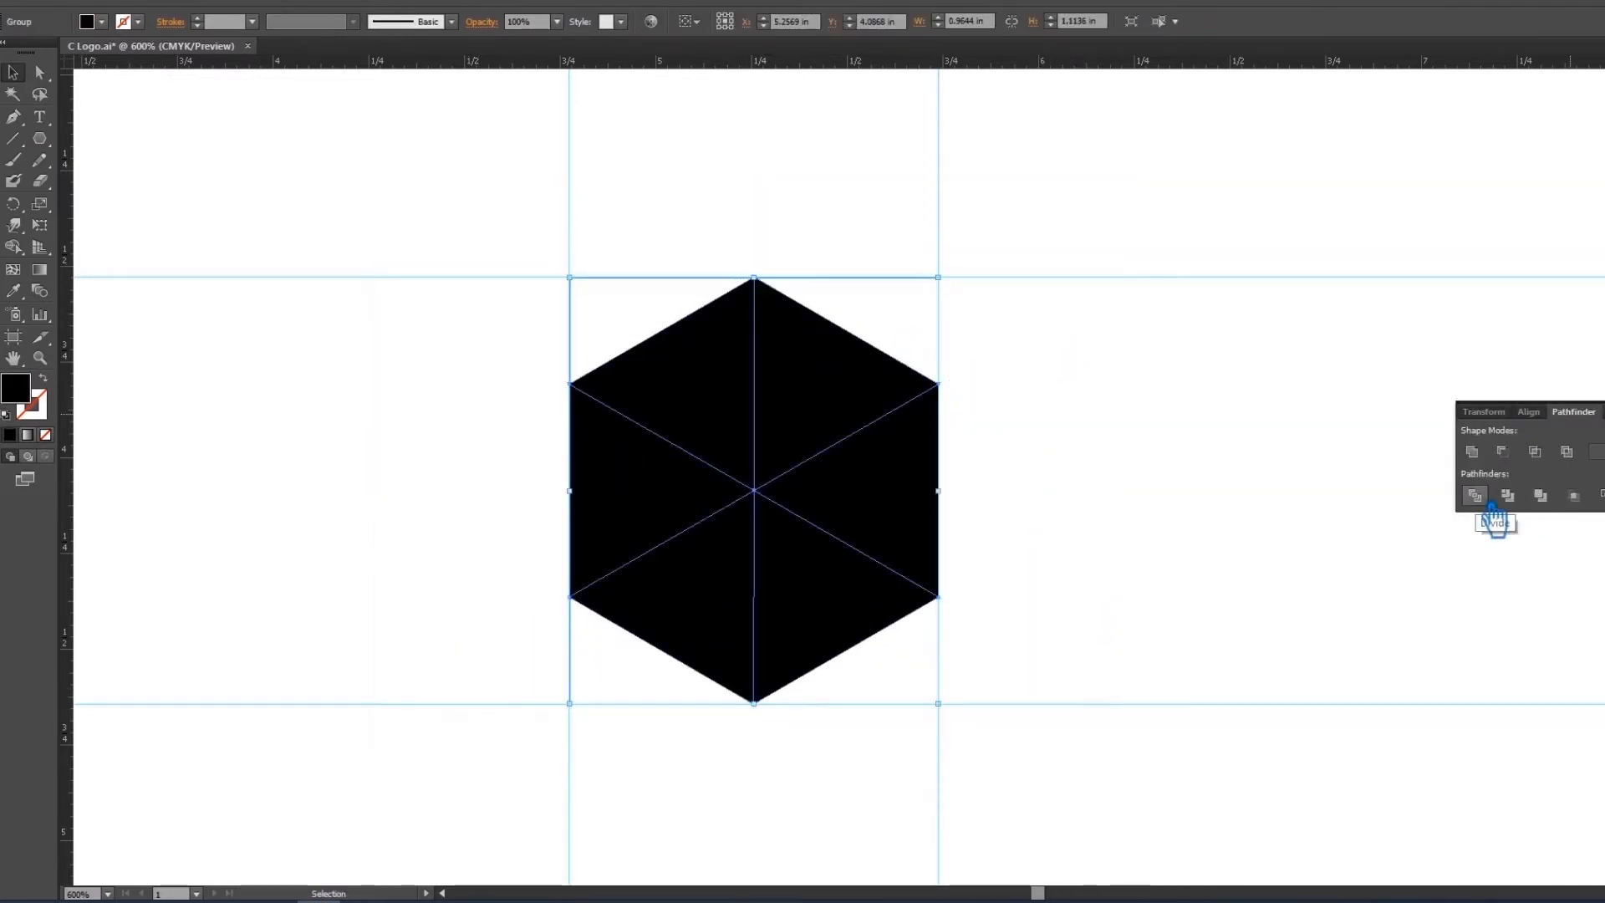
right_click(865, 408)
left_click(975, 512)
Step: Unite the hexagon's two upper triangles into the cube's top face
left_click(860, 401)
left_click(734, 384, "shift")
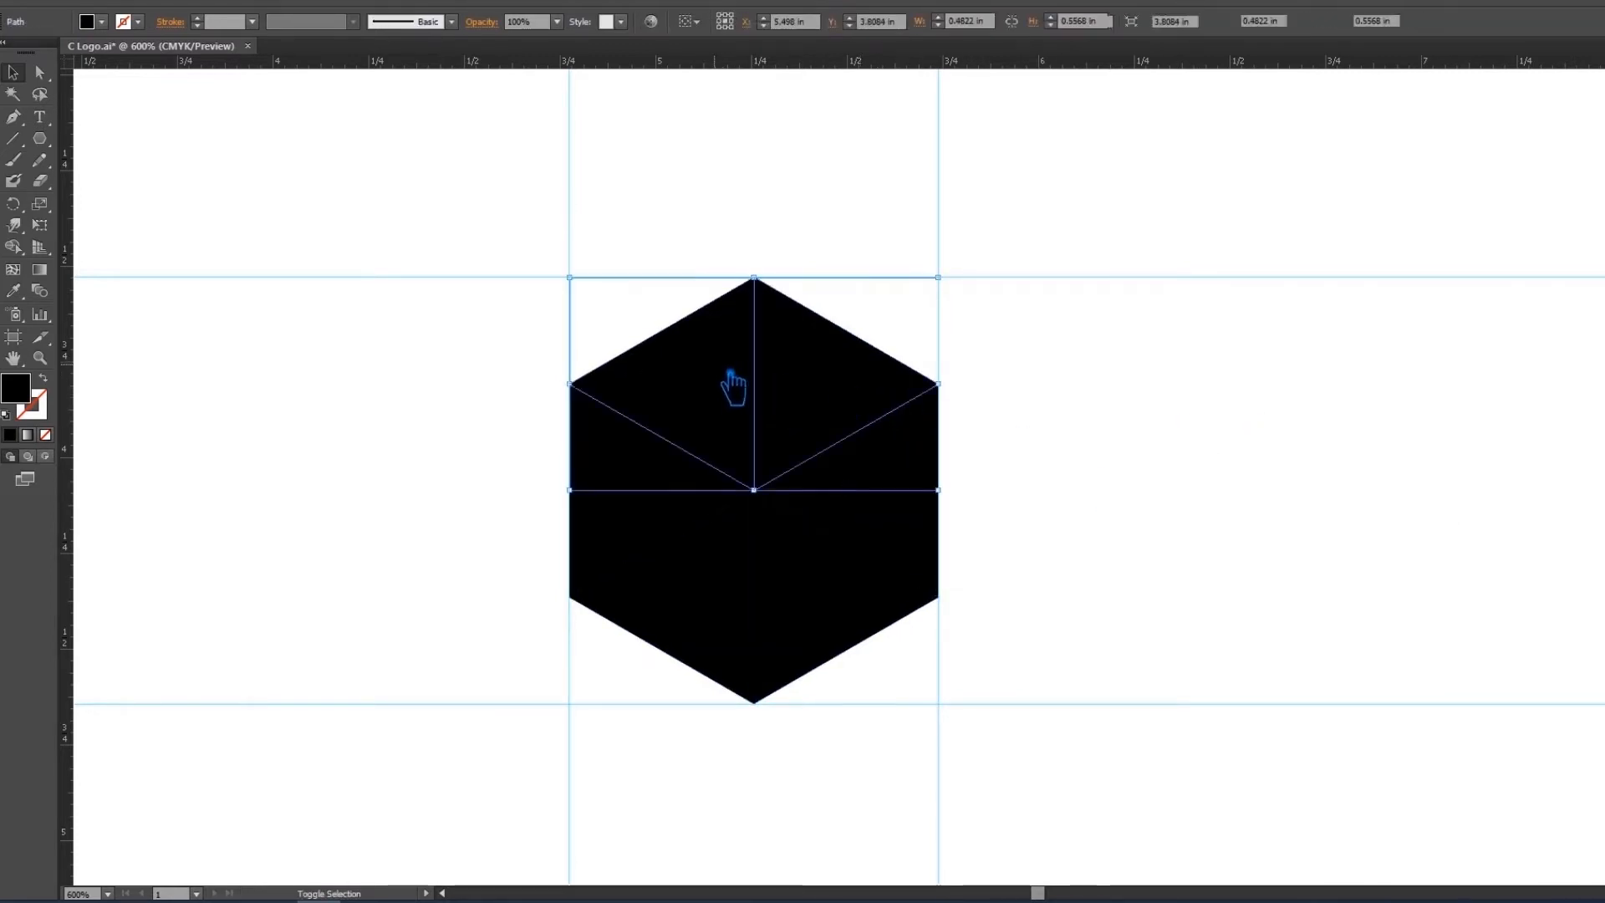
key("ctrl+shift+F9")
left_click(1472, 451)
Step: Combine the remaining side triangles into the cube's right and left faces
left_click(935, 574)
left_click(827, 648, "shift")
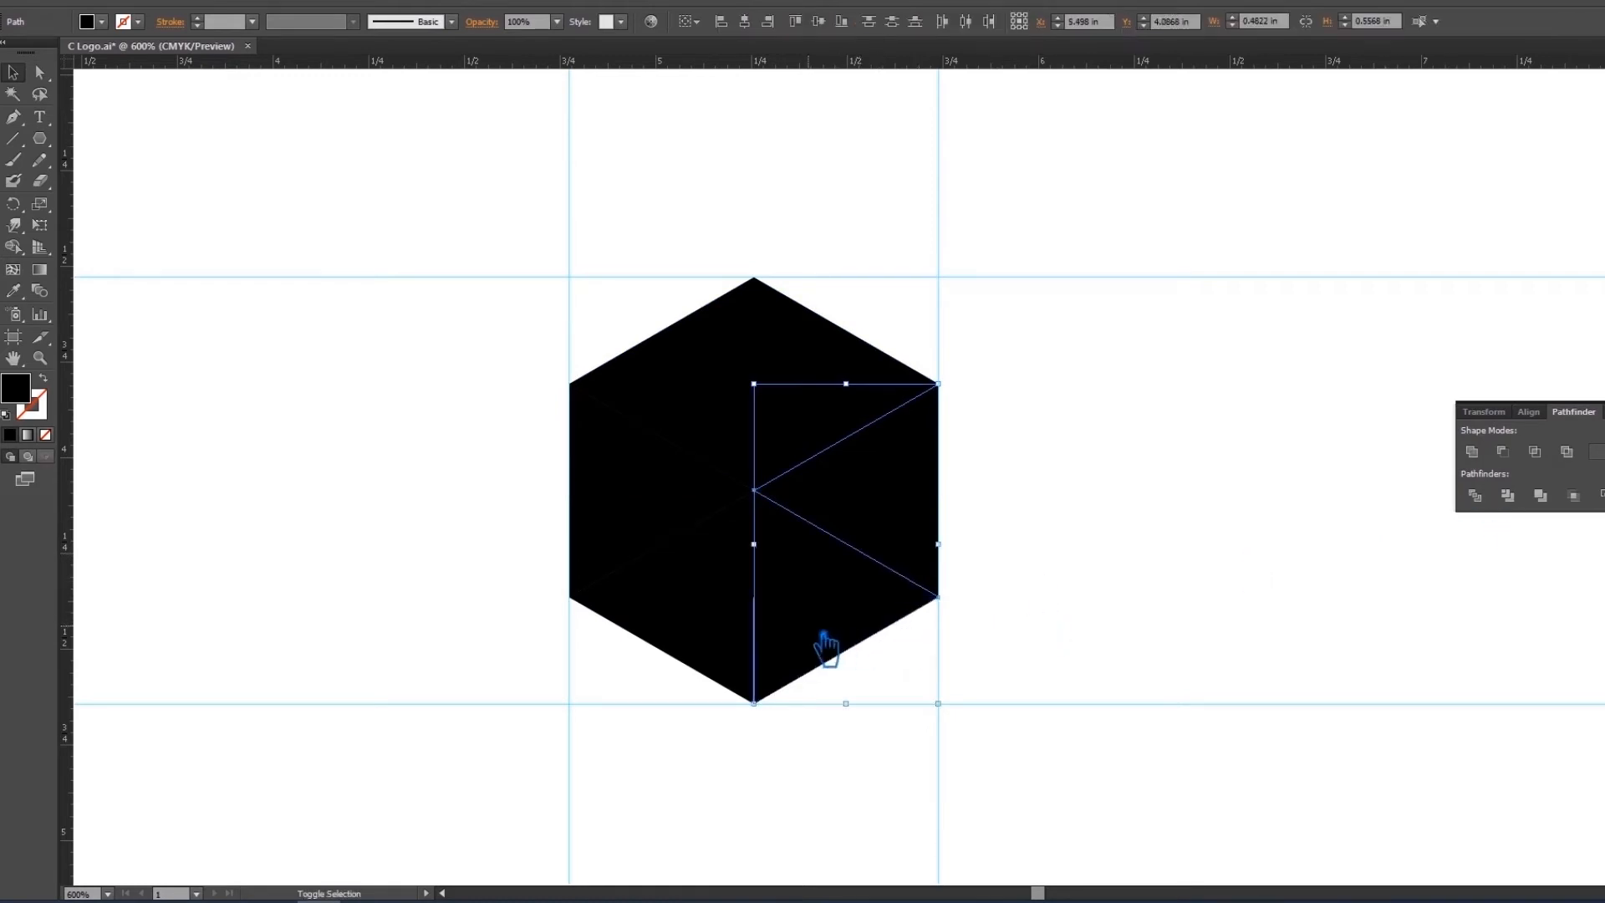
left_click_drag(938, 543, 656, 543)
left_click(1514, 500)
left_click(1185, 490)
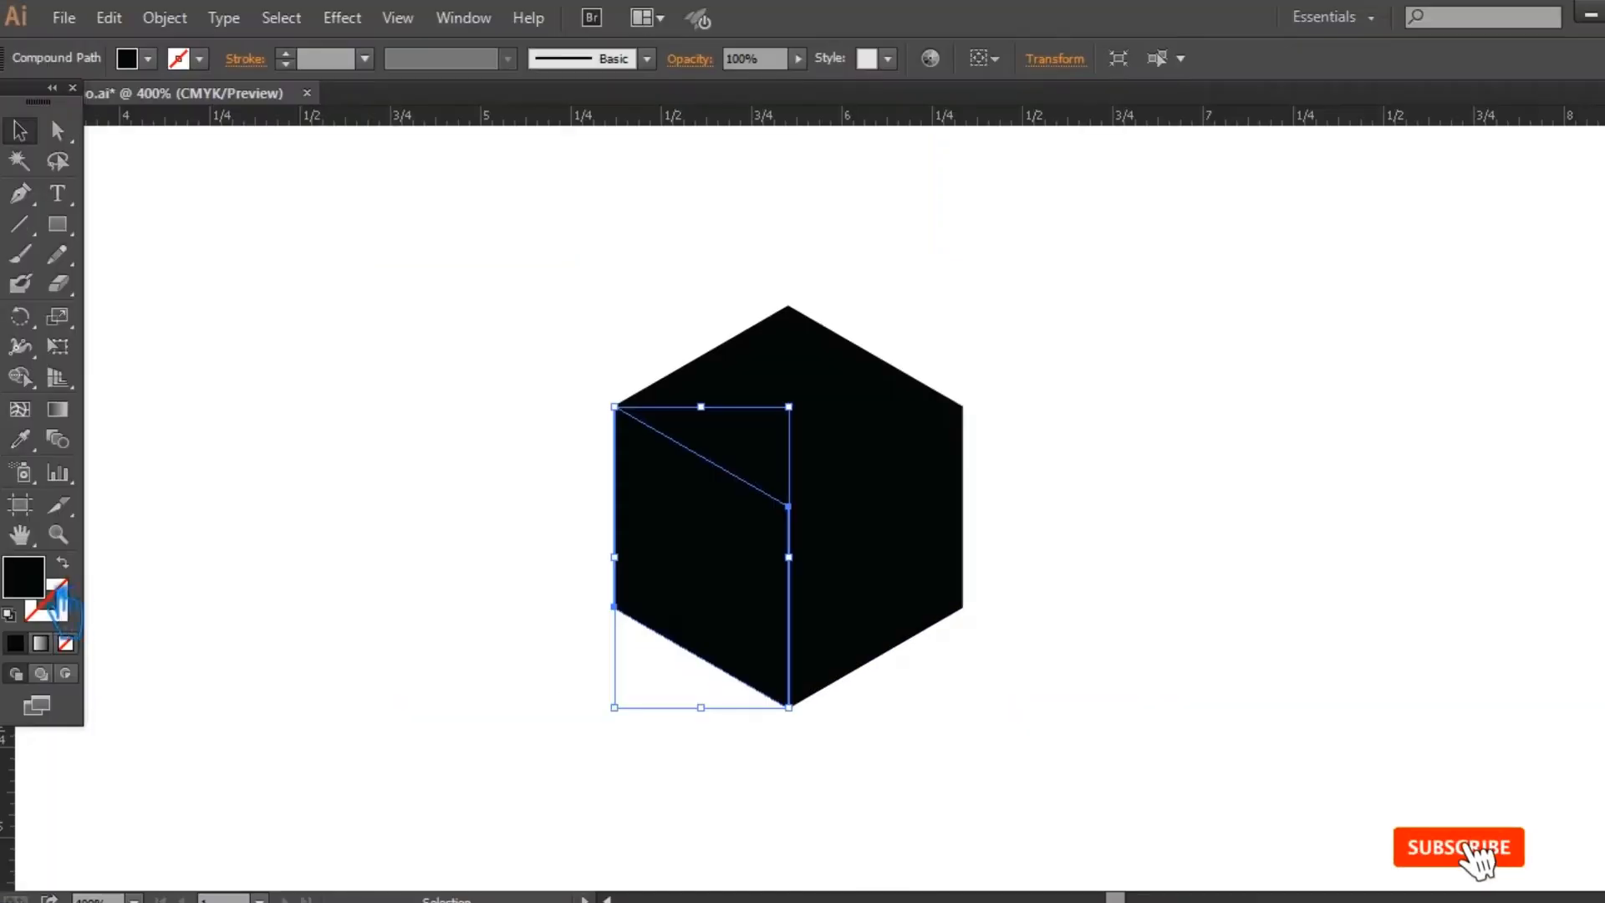
Step: Fill the cube's left face with the dark gray 222020
double_click(23, 576)
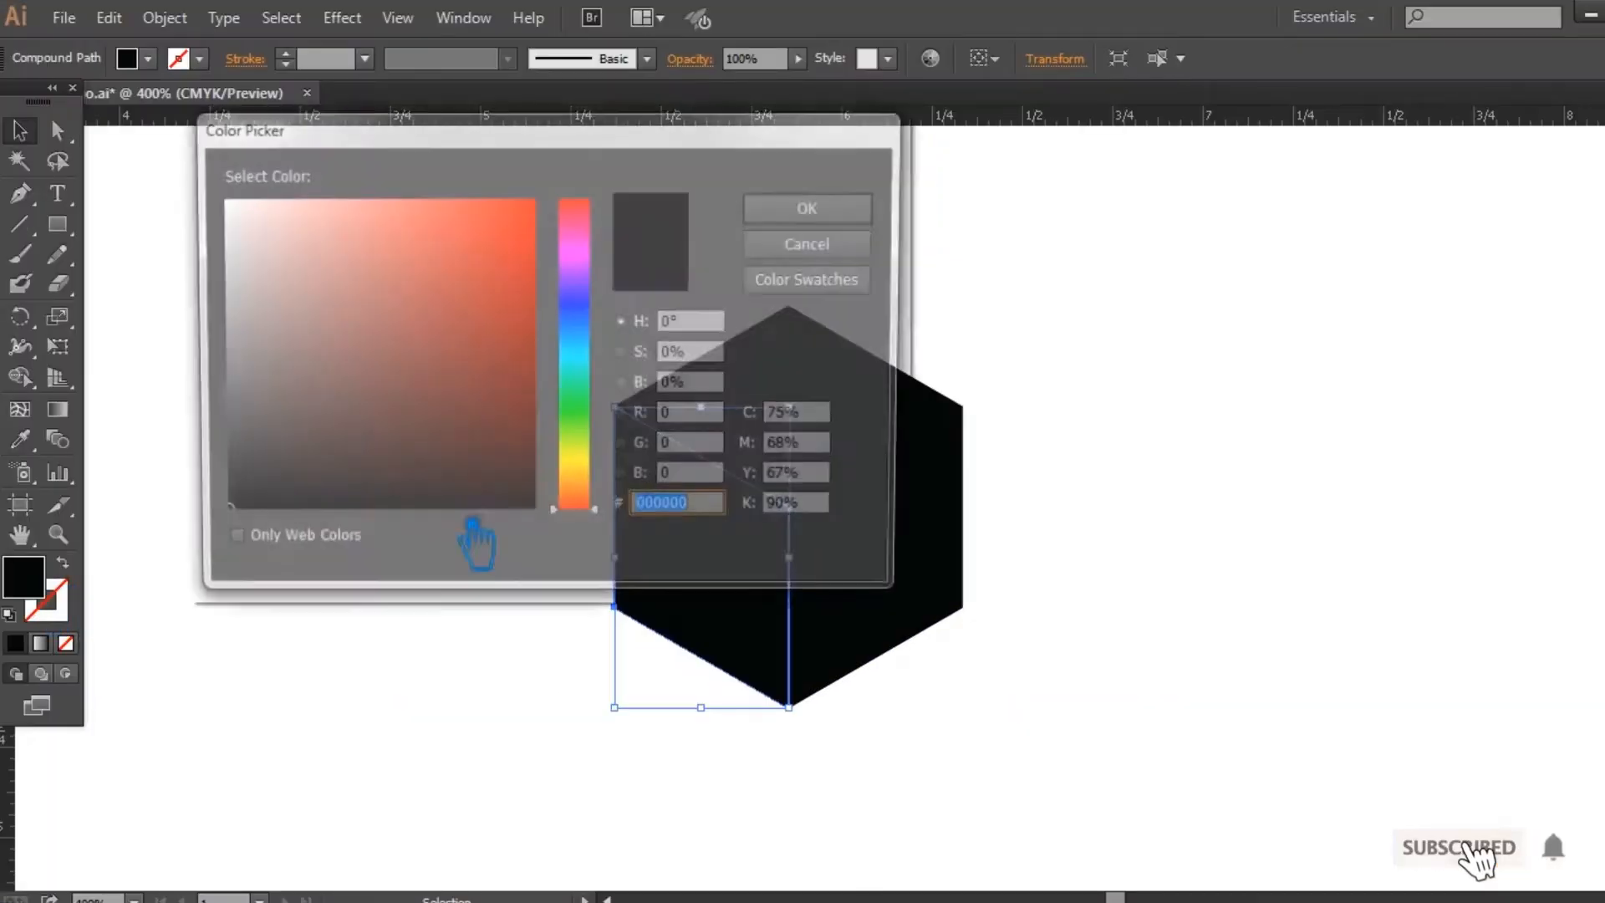
left_click(234, 474)
left_click(794, 209)
Step: Sample the left face's colour onto the cube's top face, lighten the fill to 2A2727, and deselect the face
left_click(803, 430)
left_click(21, 438)
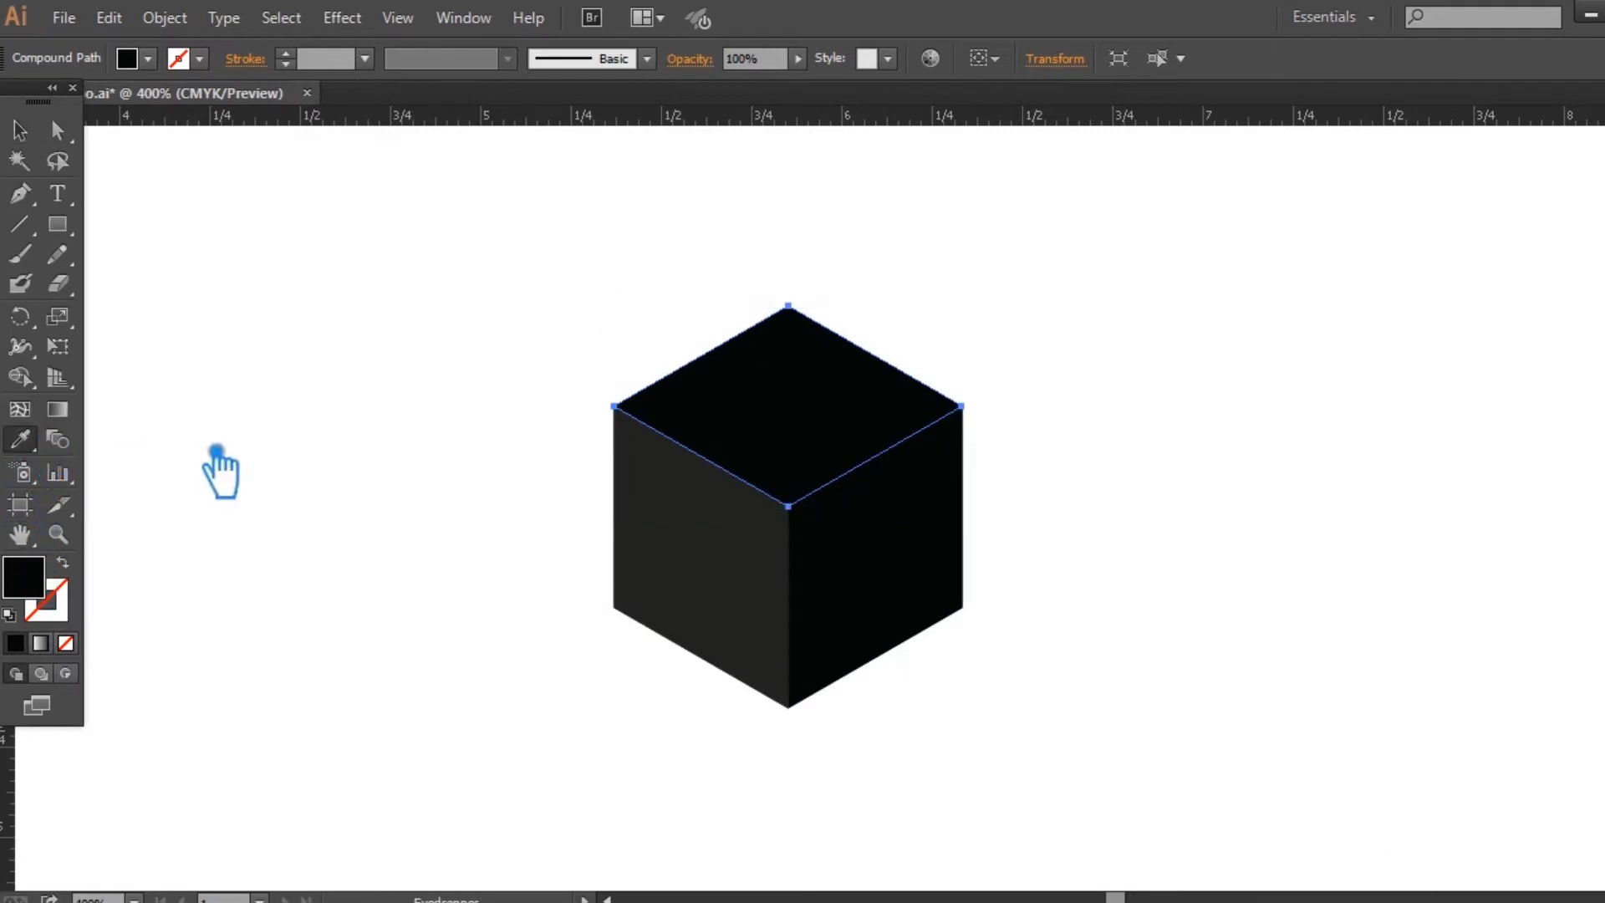
left_click(665, 535)
double_click(48, 578)
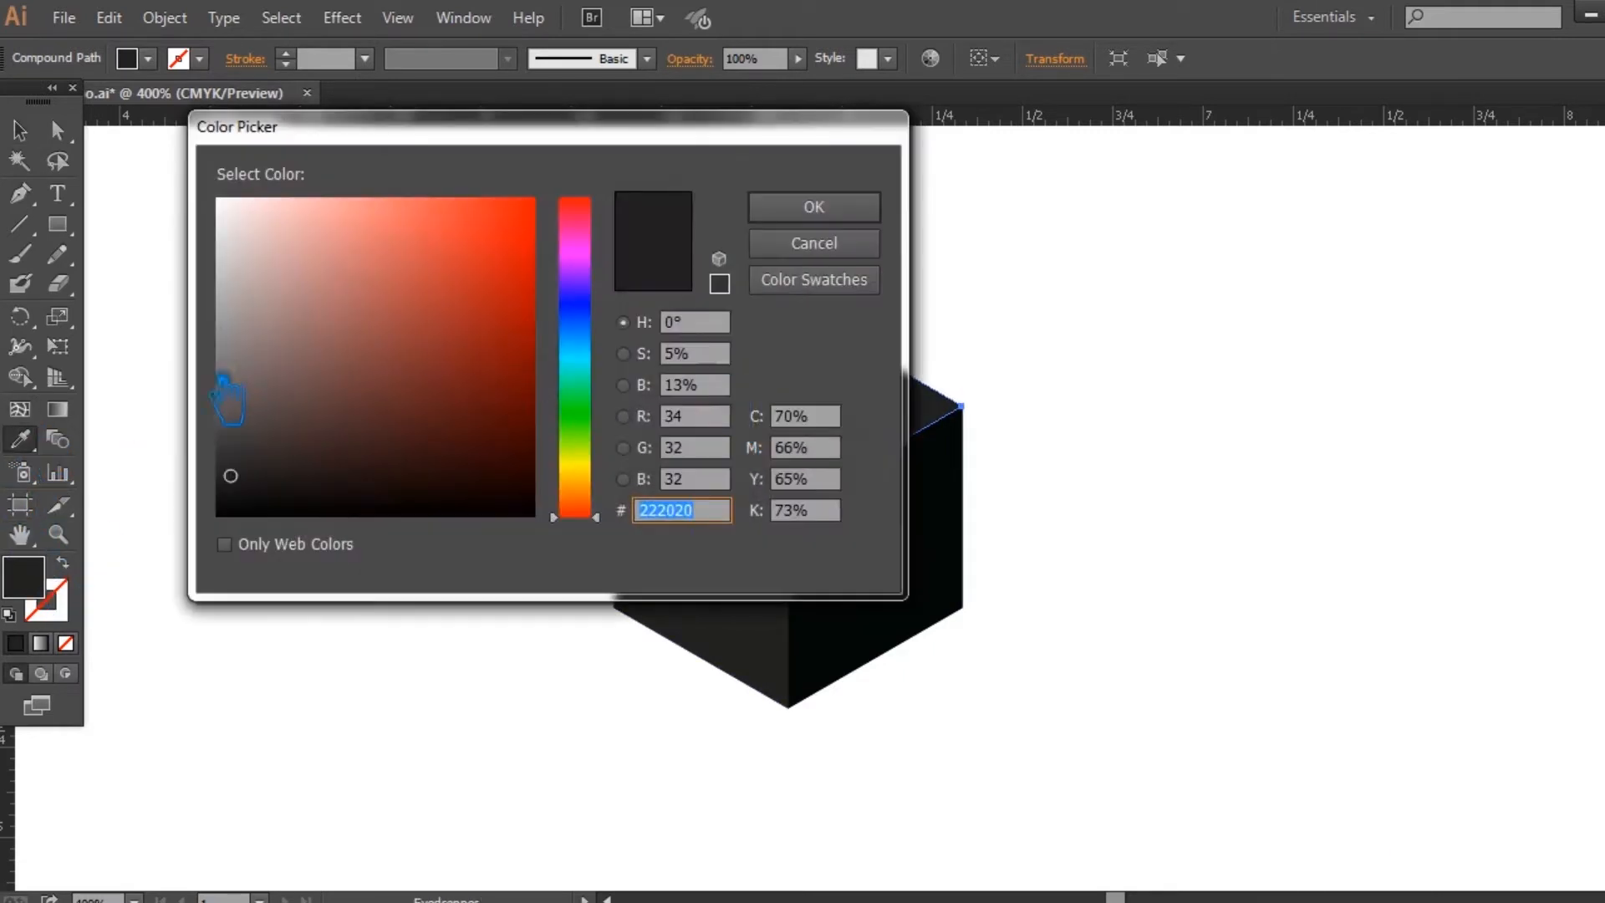
type("2A2727")
key("Return")
key("v")
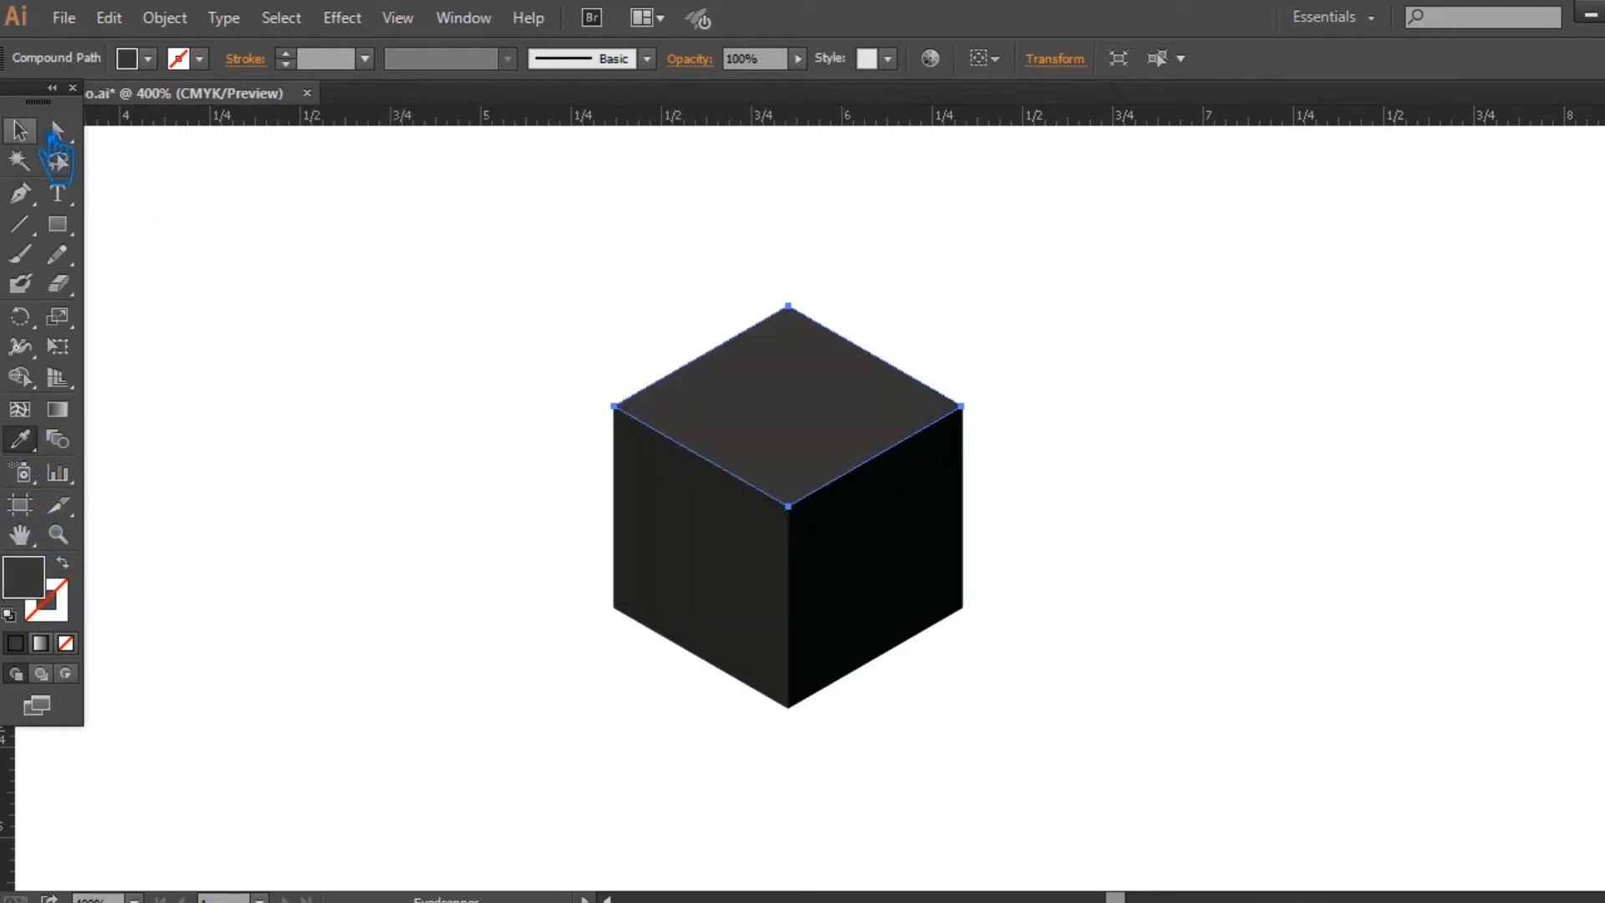
left_click(269, 271)
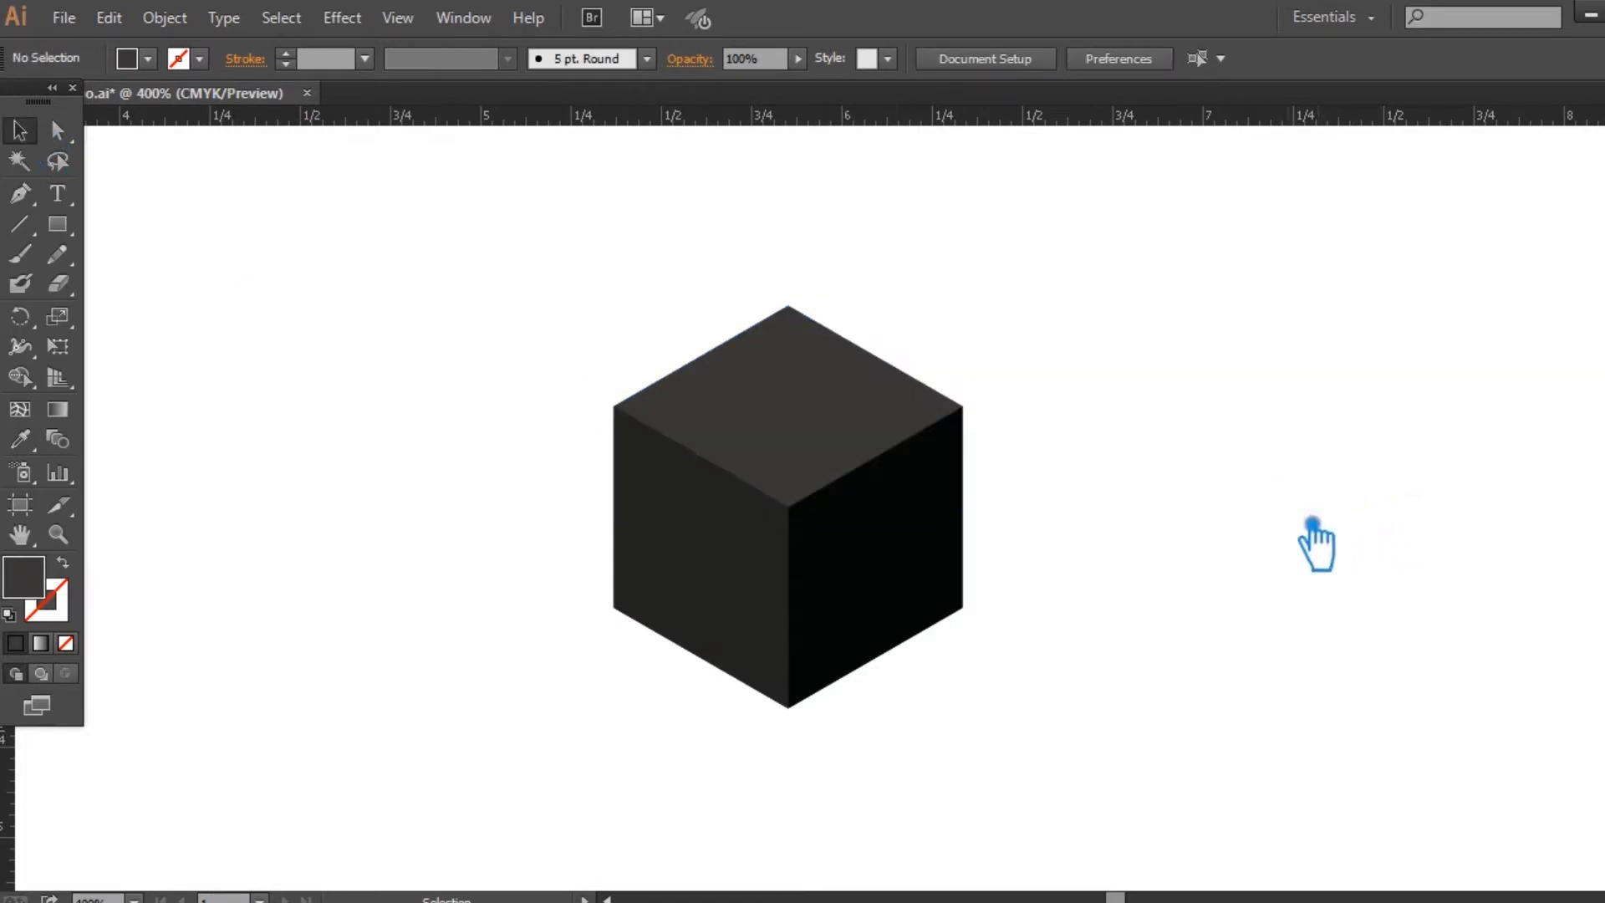
Step: Group the cube's three faces and create a single black hexagon copy of its silhouette directly on top
left_click(903, 572)
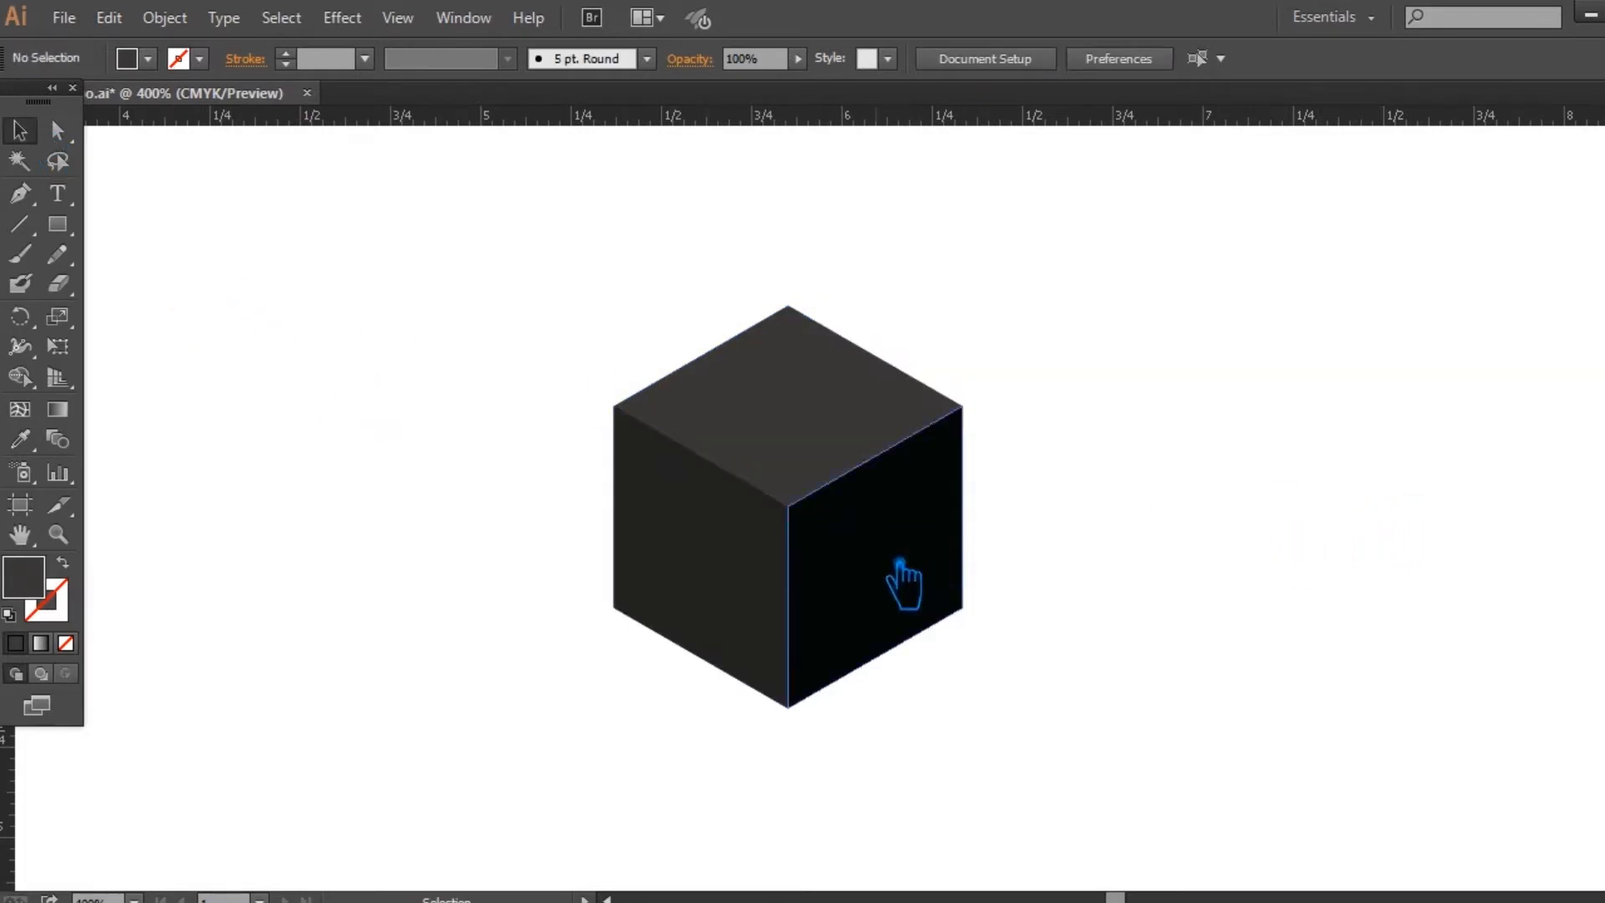
left_click(741, 573, "shift")
left_click(804, 418, "shift")
key("ctrl+g")
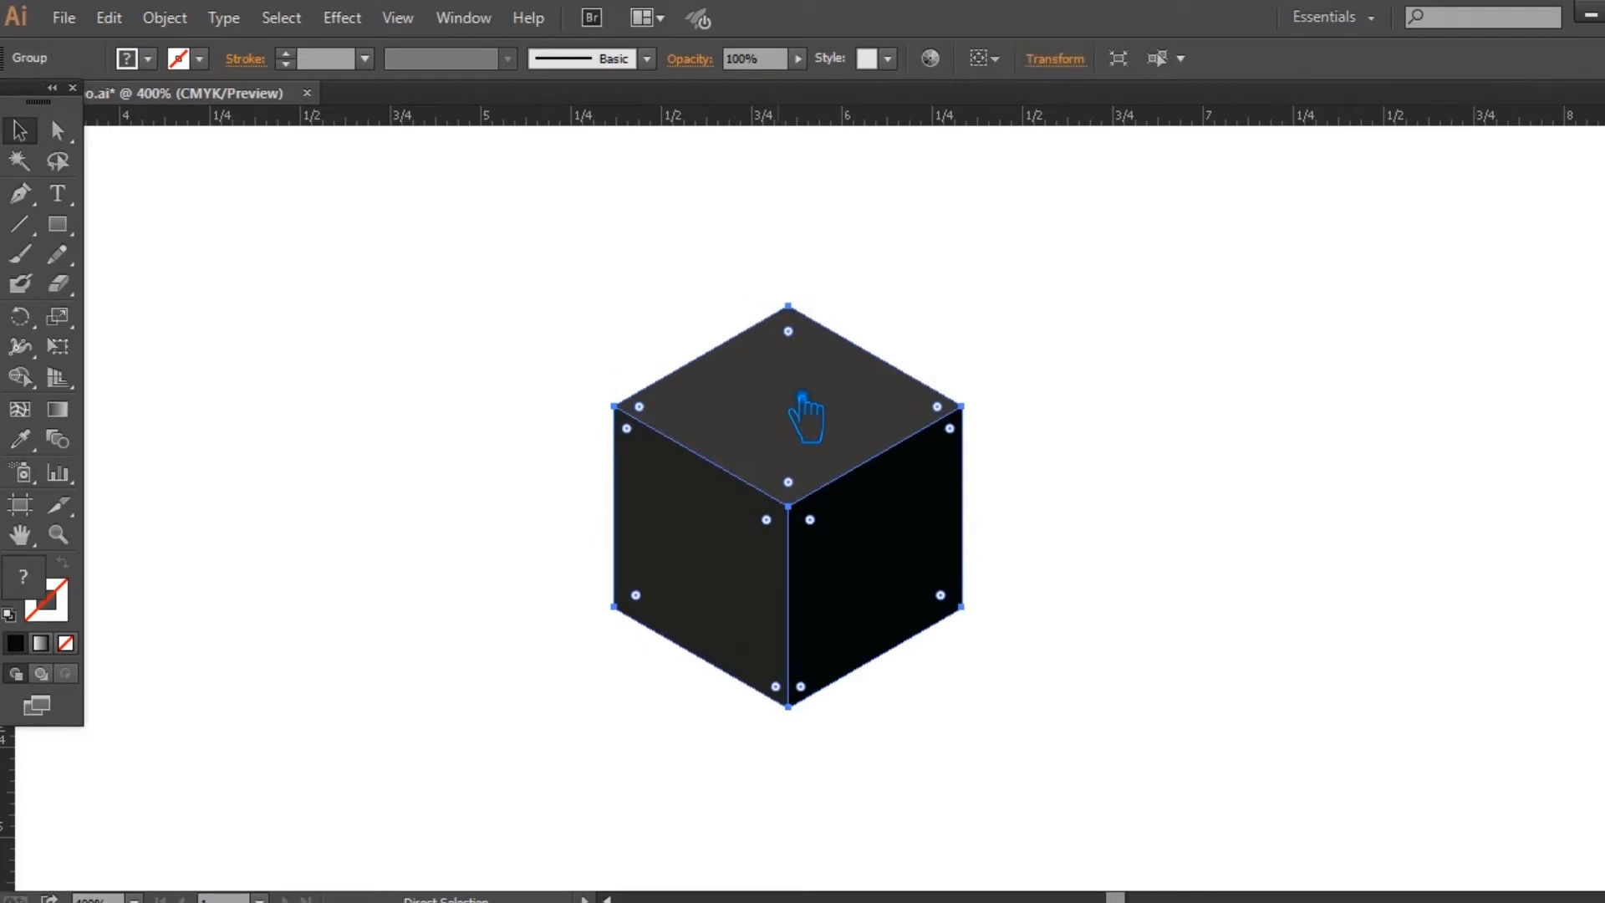
key("ctrl+8")
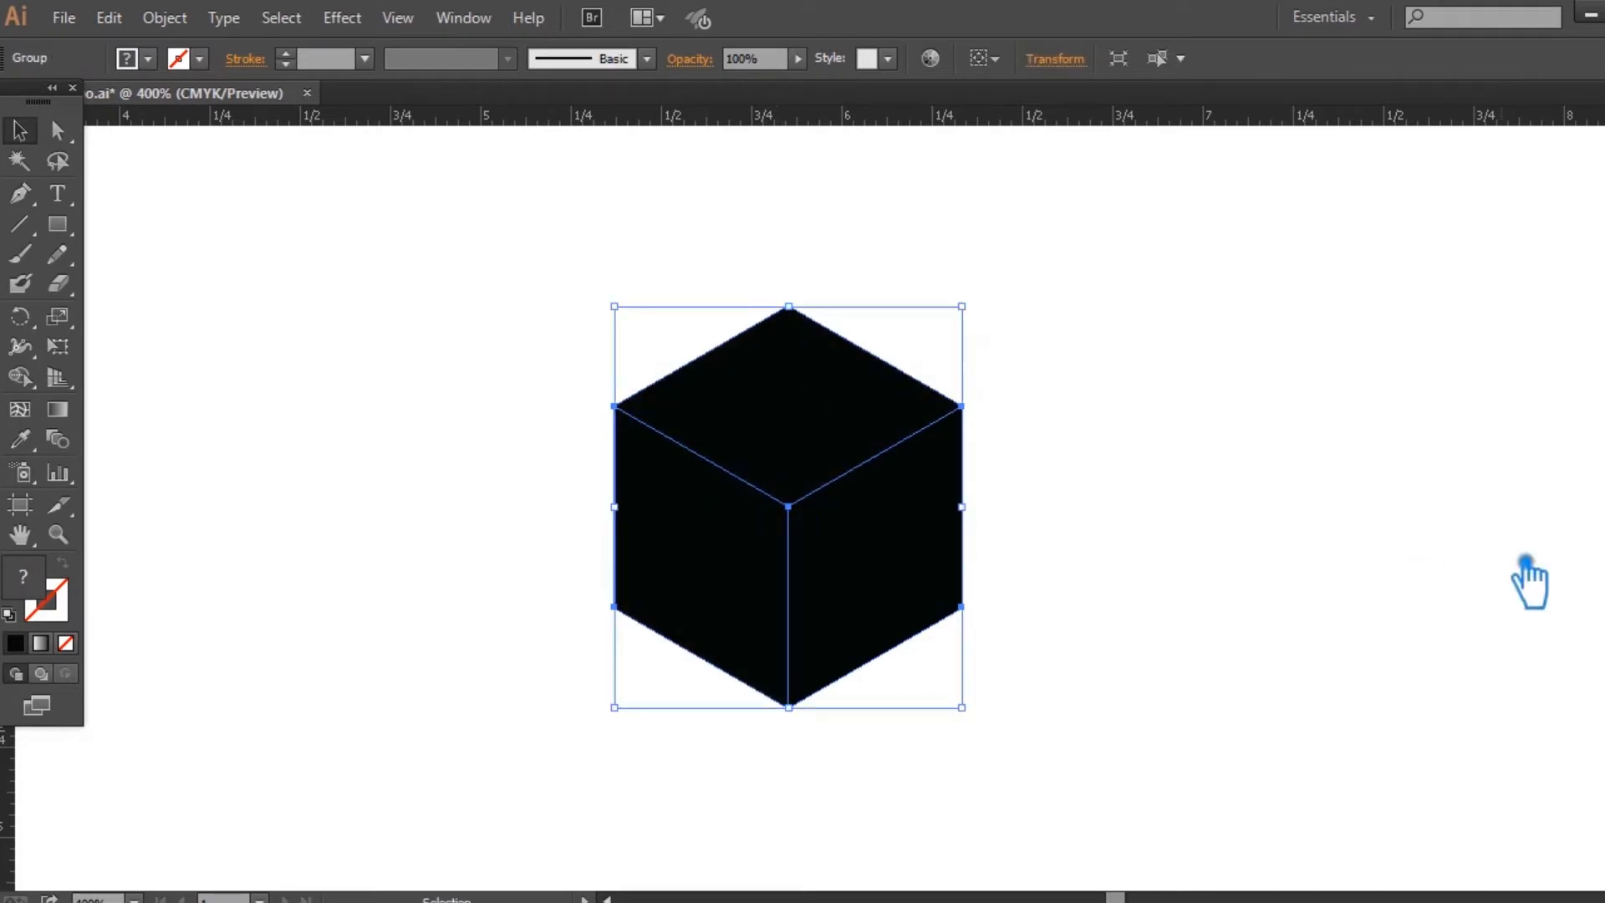
left_click(1429, 564)
left_click(848, 581)
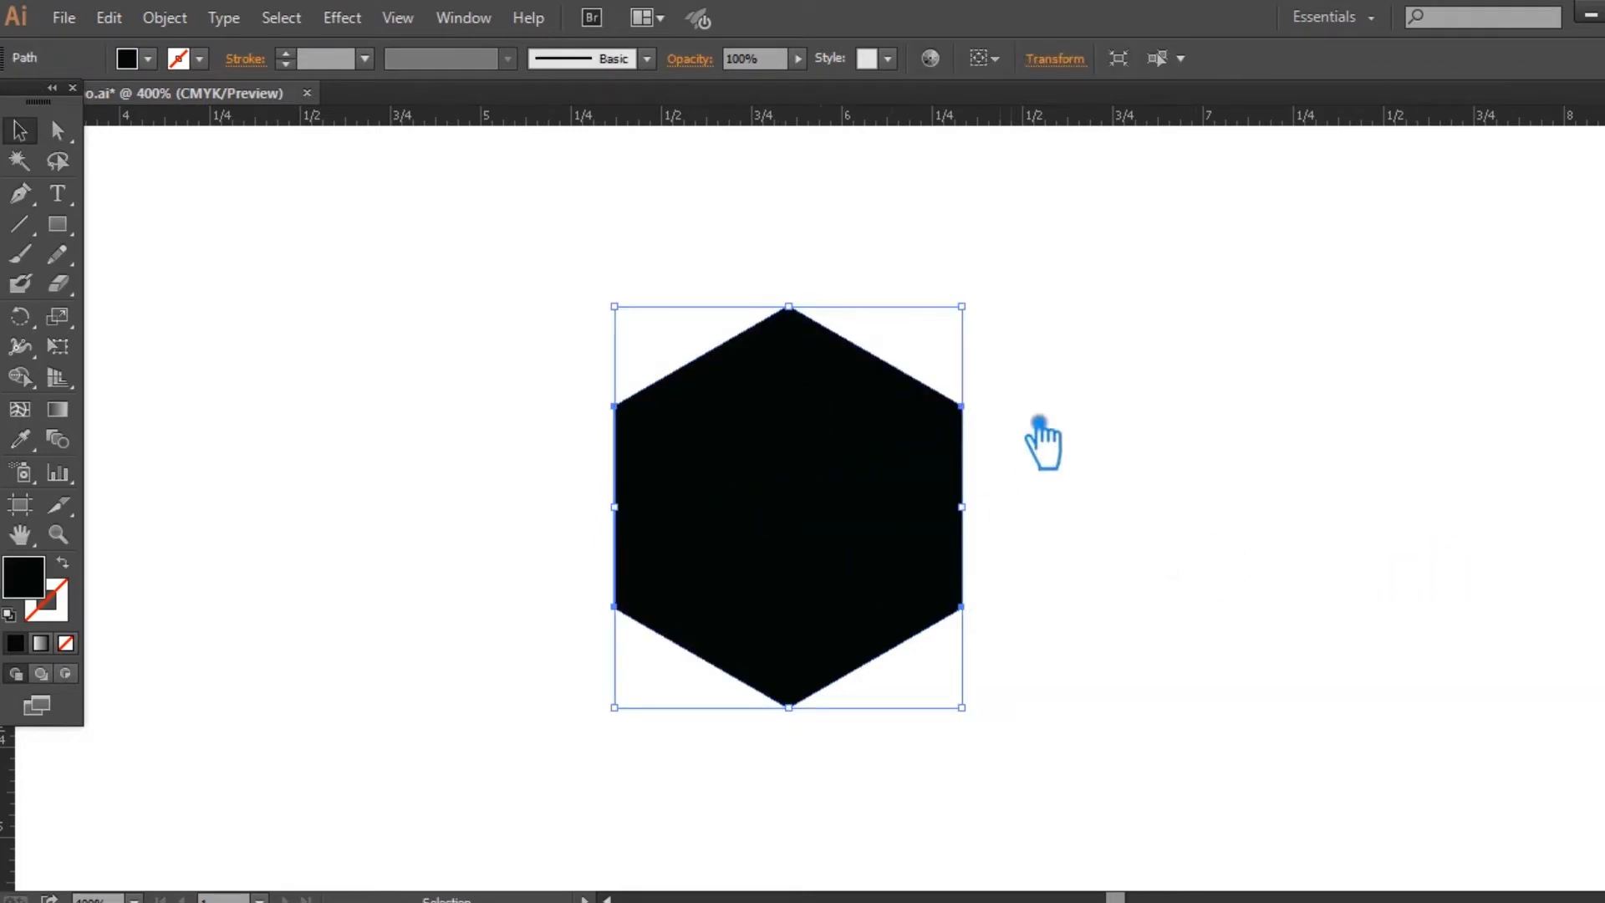
Step: Scale the black hexagon down about its centre to sit inside the cube and turn its fill into a black stroke
mouse_move(963, 308)
left_mouse_down()
mouse_move(963, 333)
mouse_move(927, 364)
mouse_move(941, 345)
left_mouse_up()
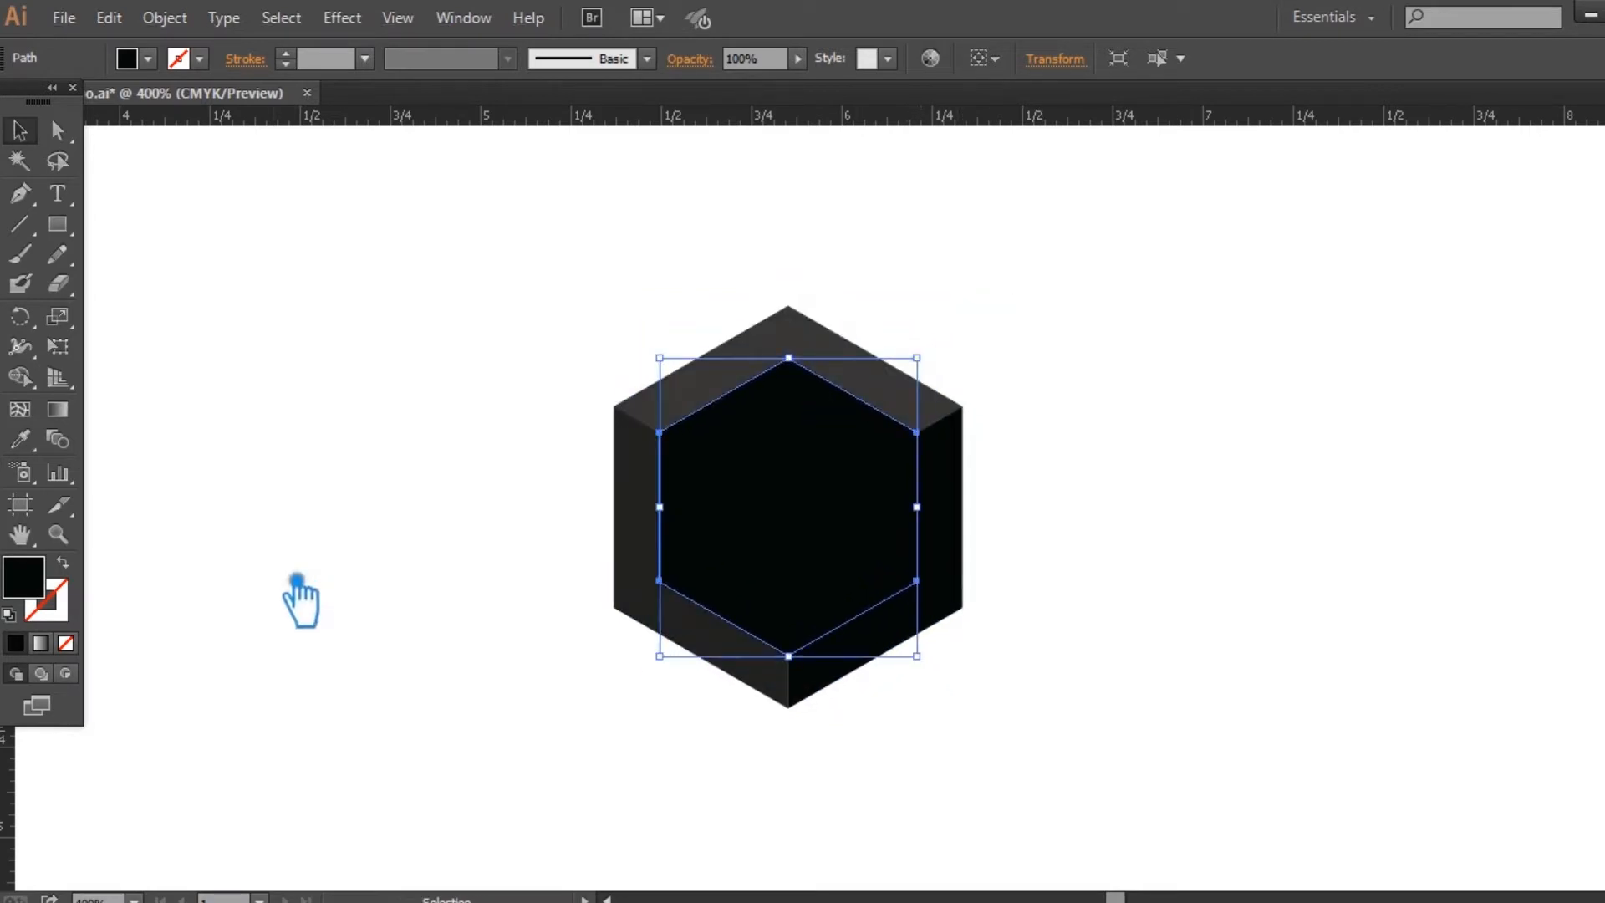
left_click(89, 572)
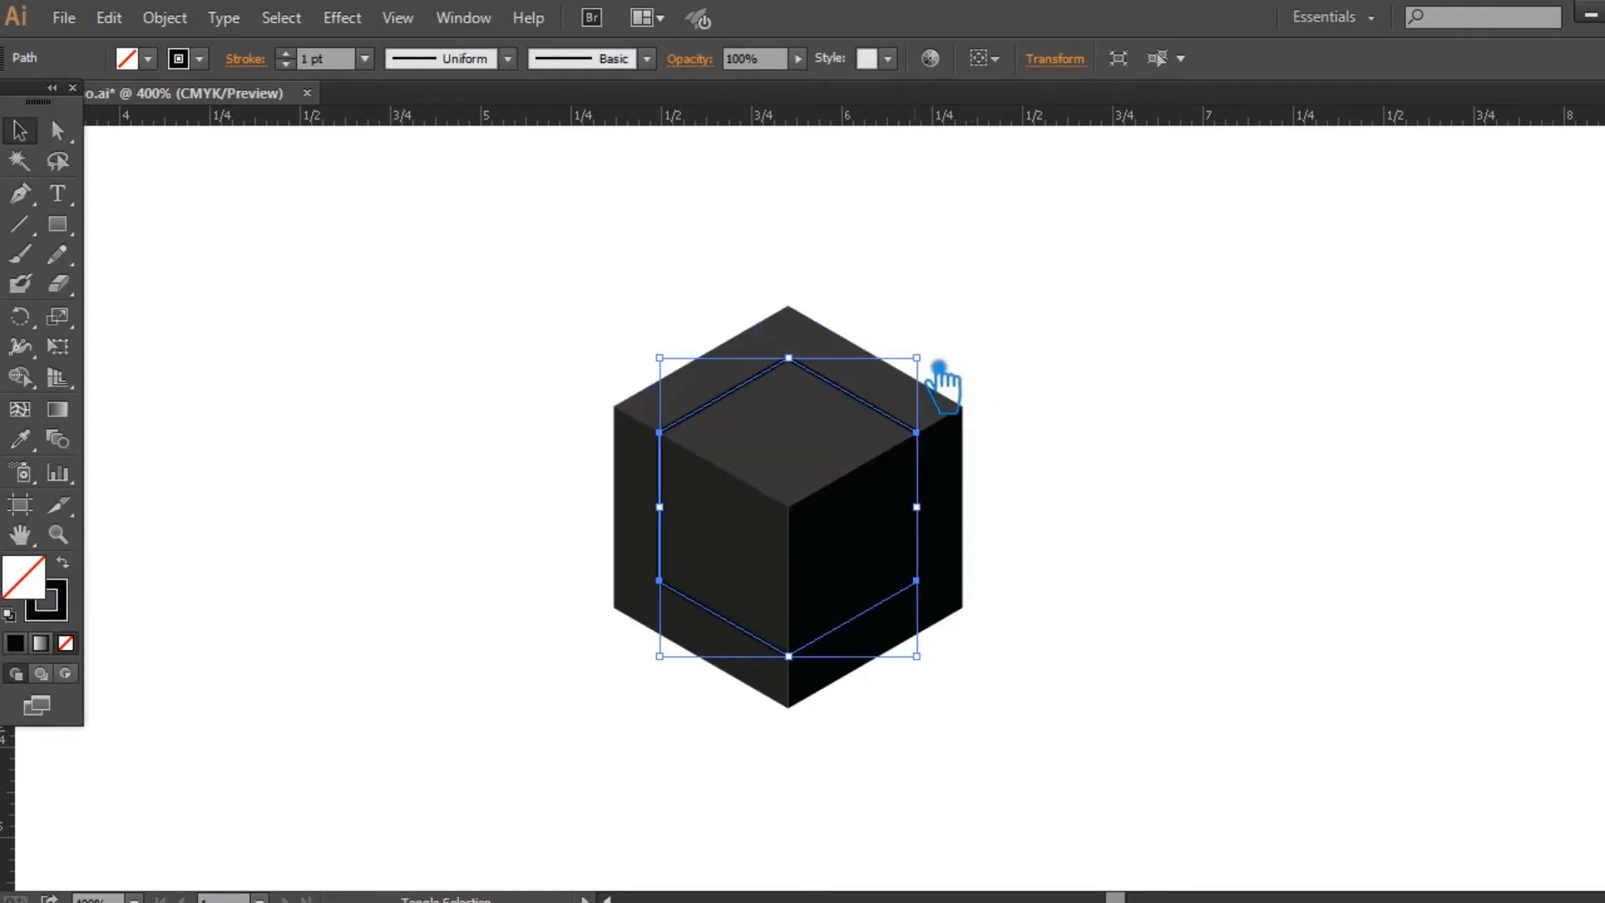
left_click_drag(942, 365, 955, 352)
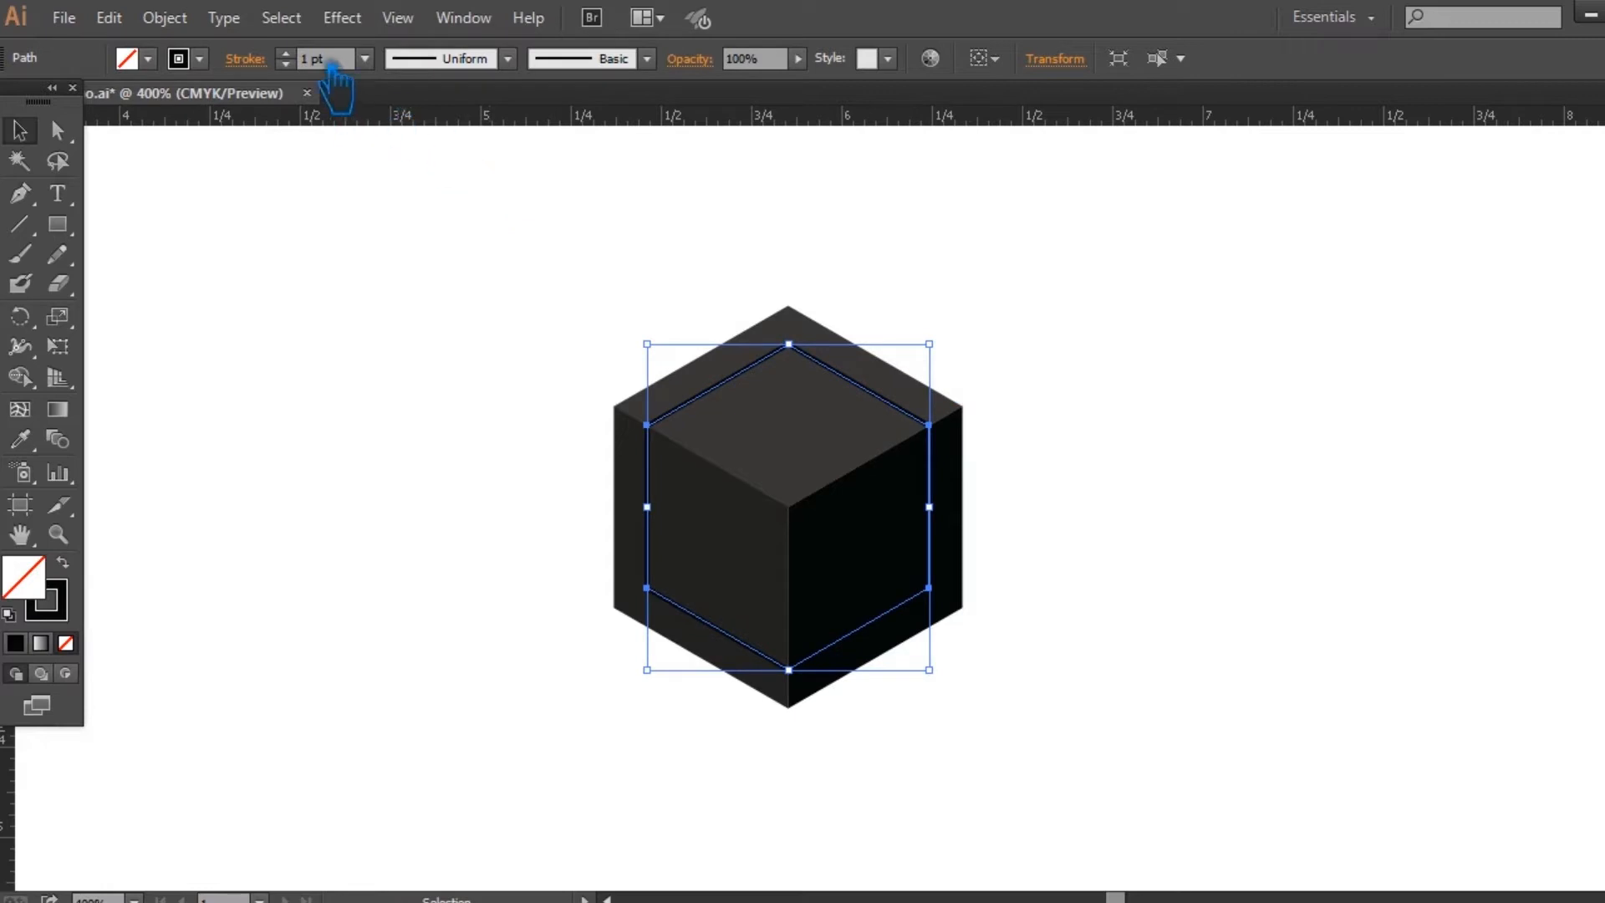
Step: Increase the hexagon outline's stroke weight to 14 pt
left_click(318, 61)
key("Up")
key("Up")
key("Up")
key("Up")
key("Up")
key("Up")
key("Up")
key("Up")
key("Up")
key("Up")
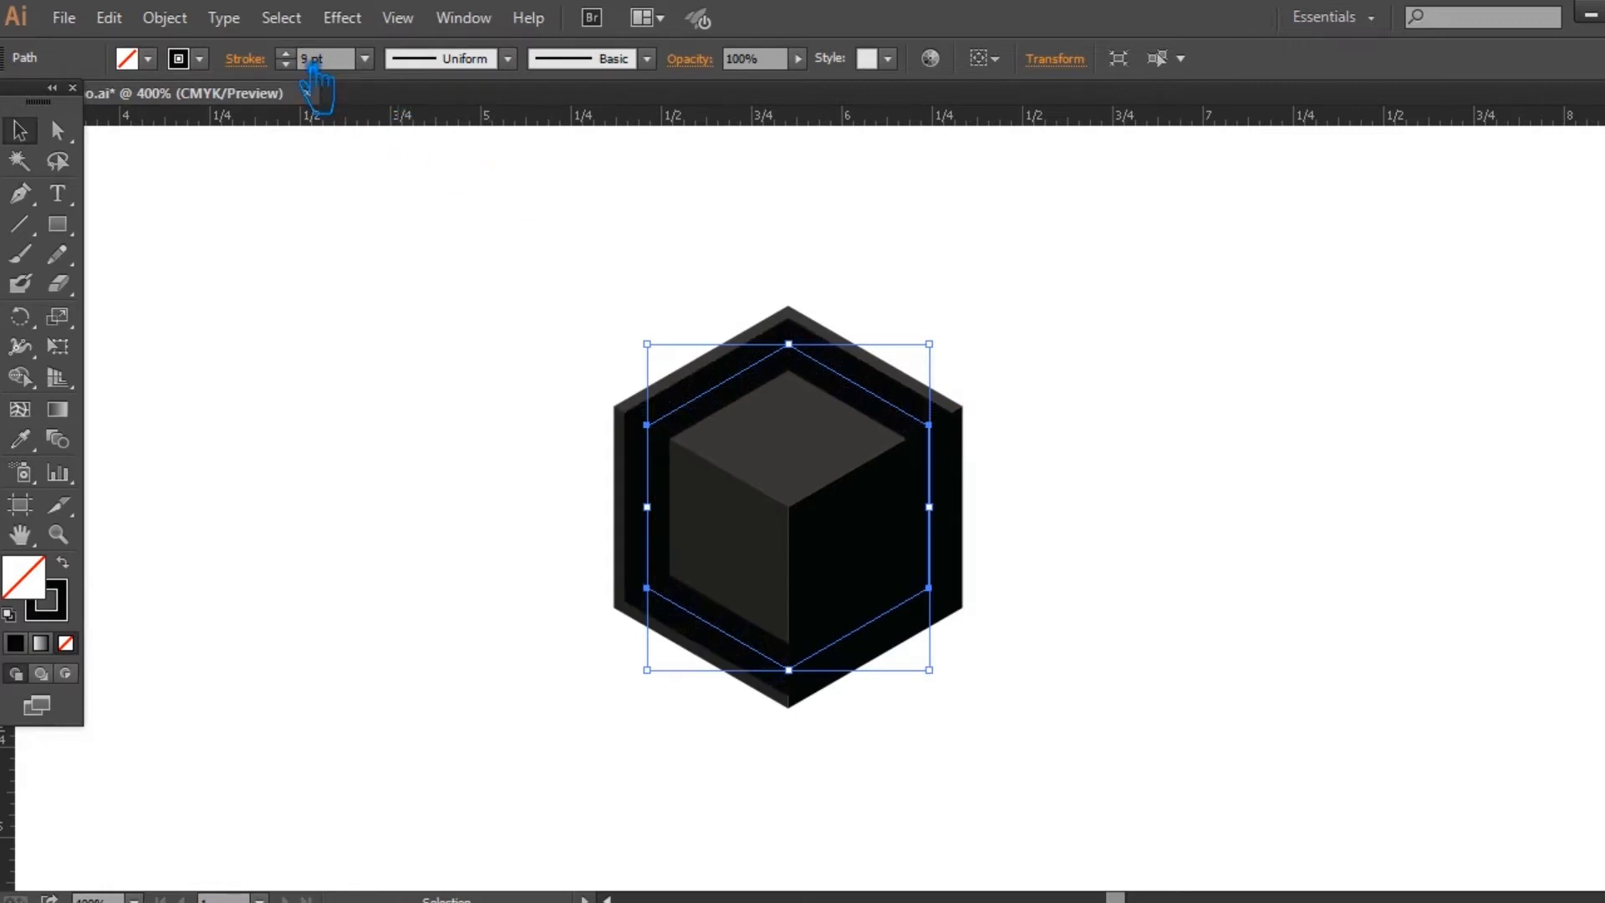
key("Up")
key("Up")
key("Up")
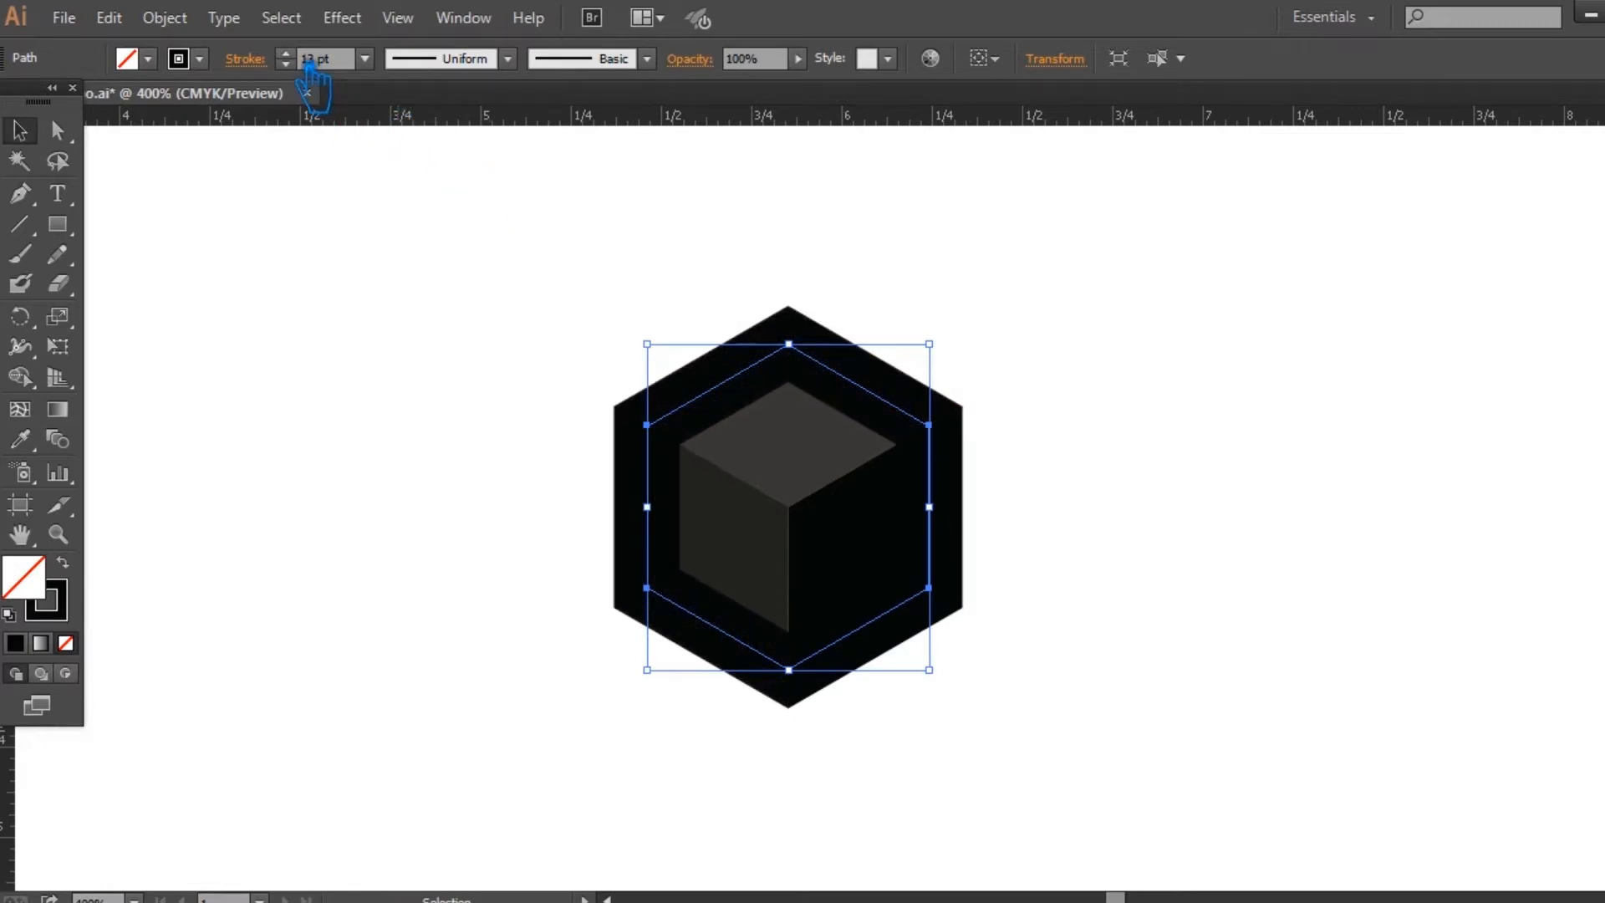
key("Return")
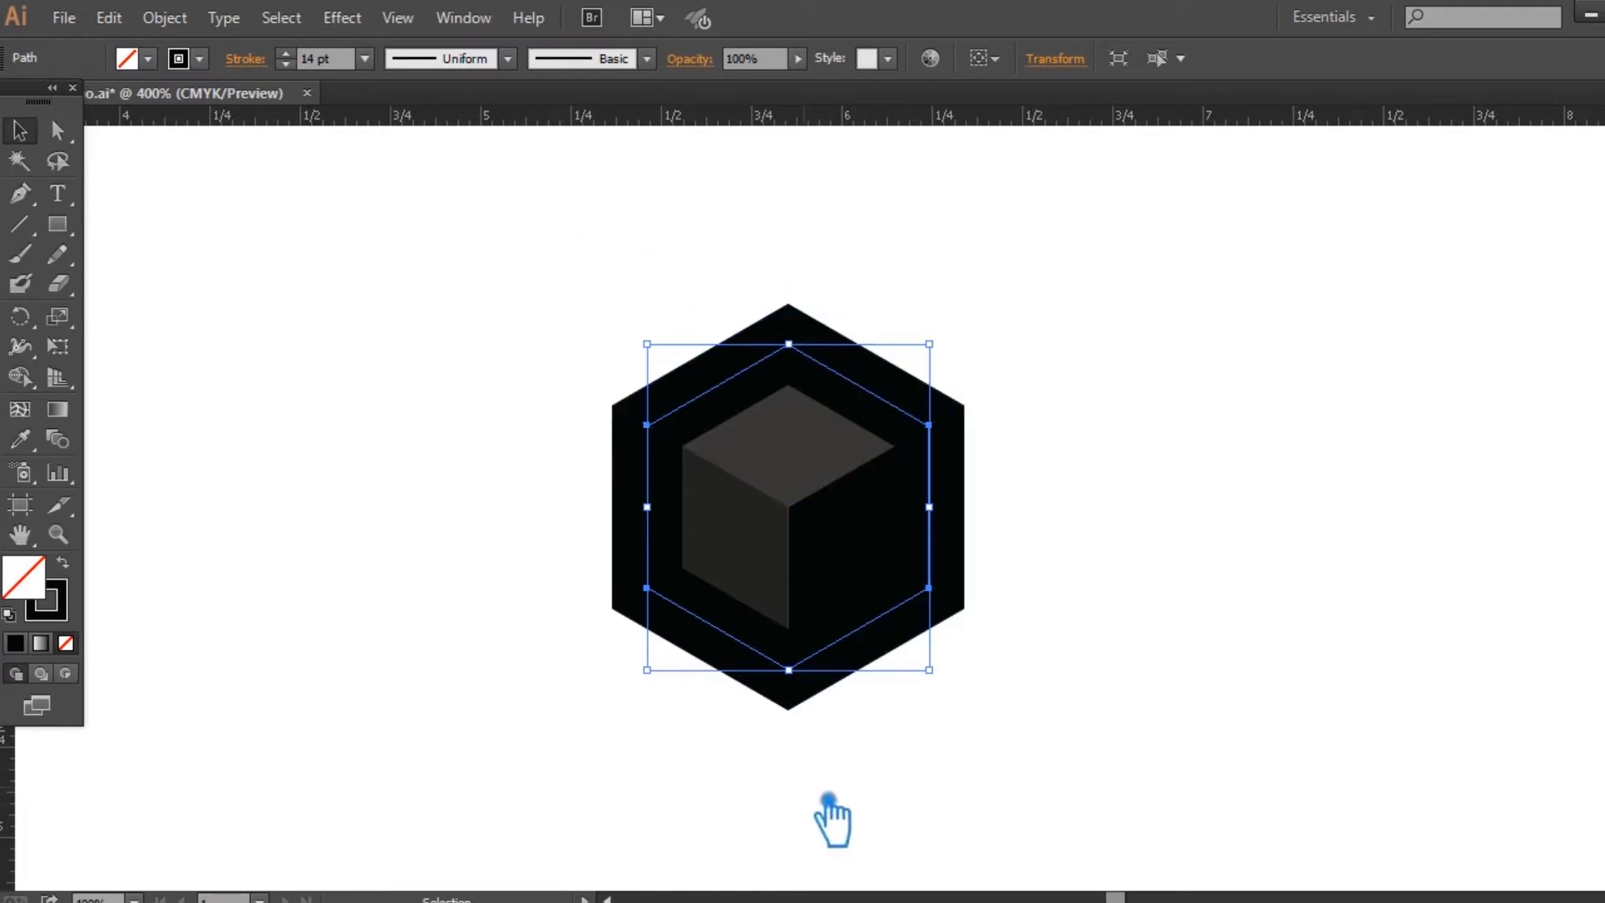
Step: Delete the bottom anchor point of the hexagon outline to open the path
key("a")
left_click(790, 671)
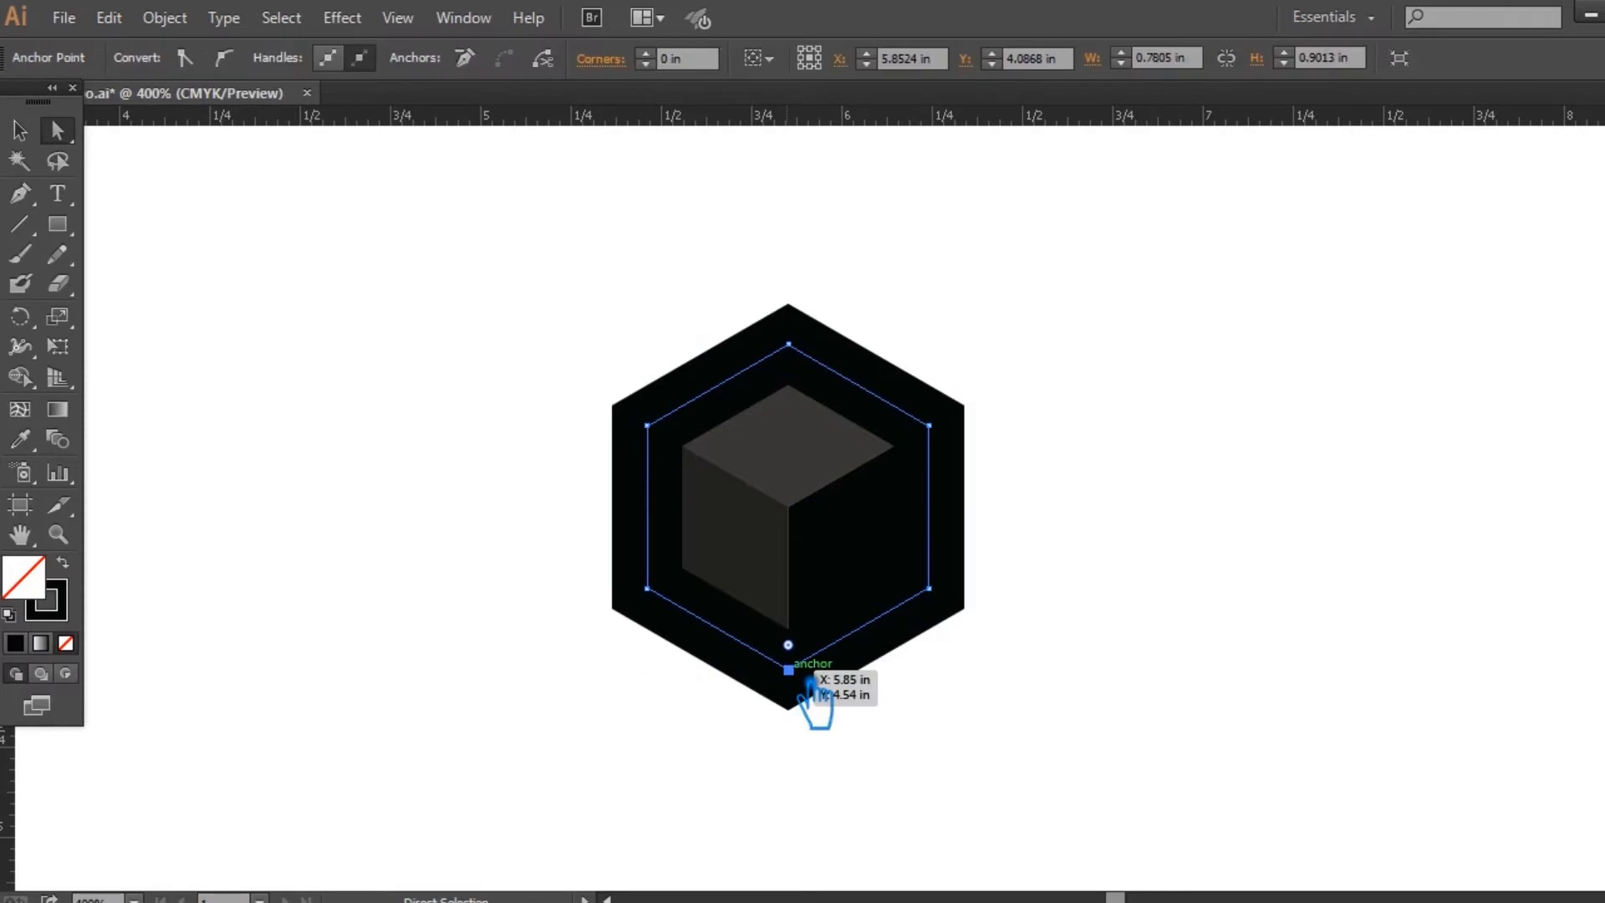
key("Delete")
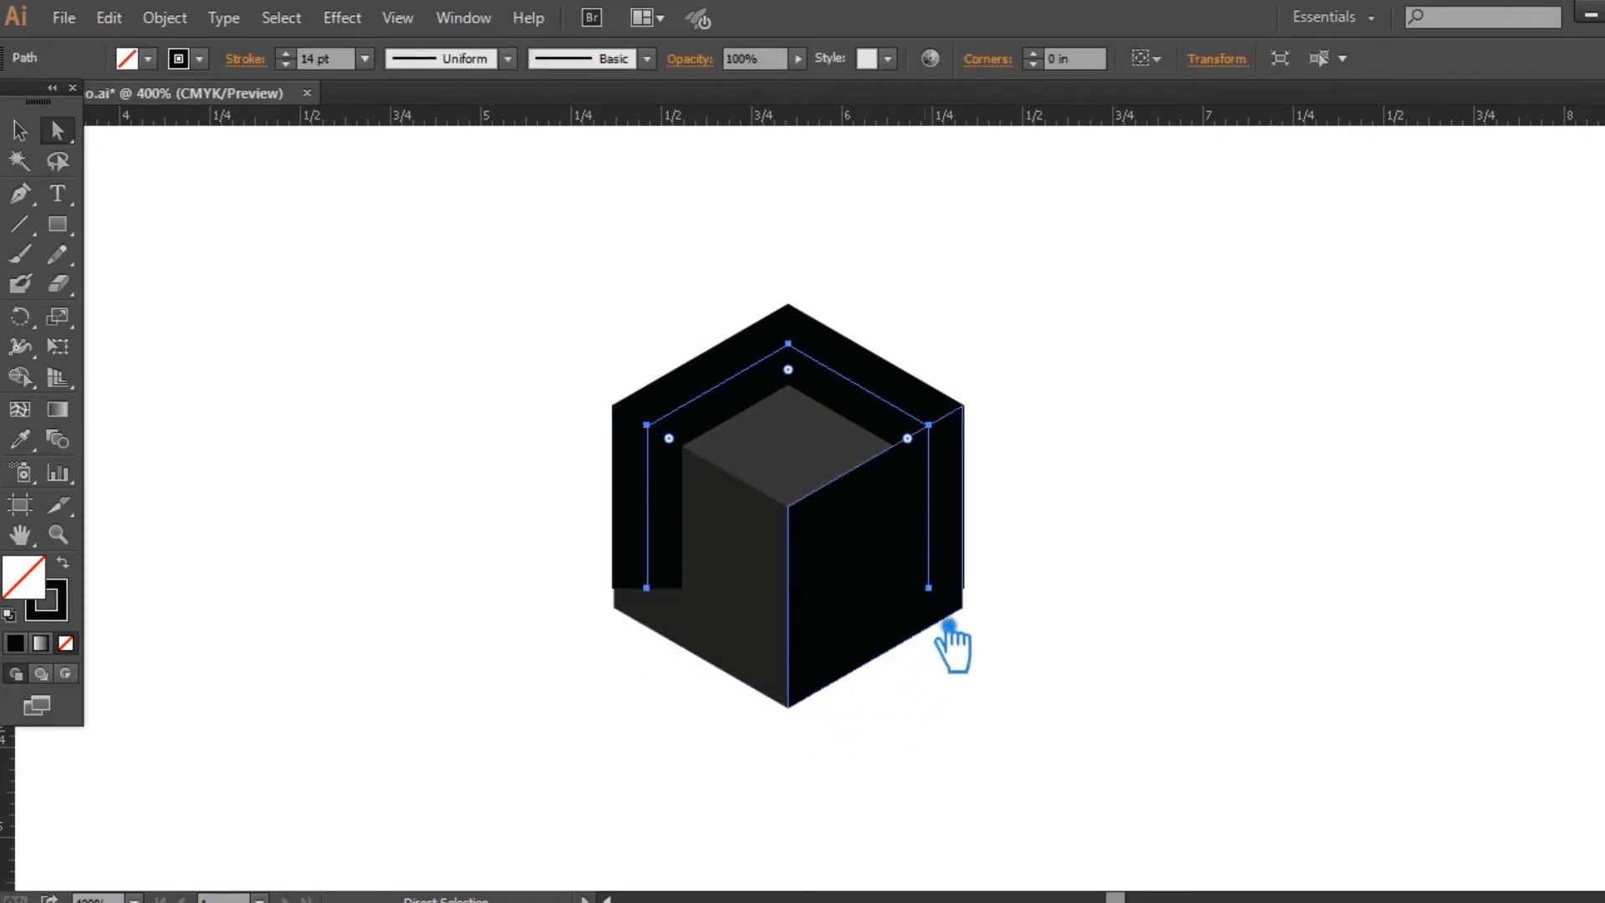
Step: Reduce the open outline's stroke weight to 13.5 pt
scroll(959, 660, "up", 2, "alt")
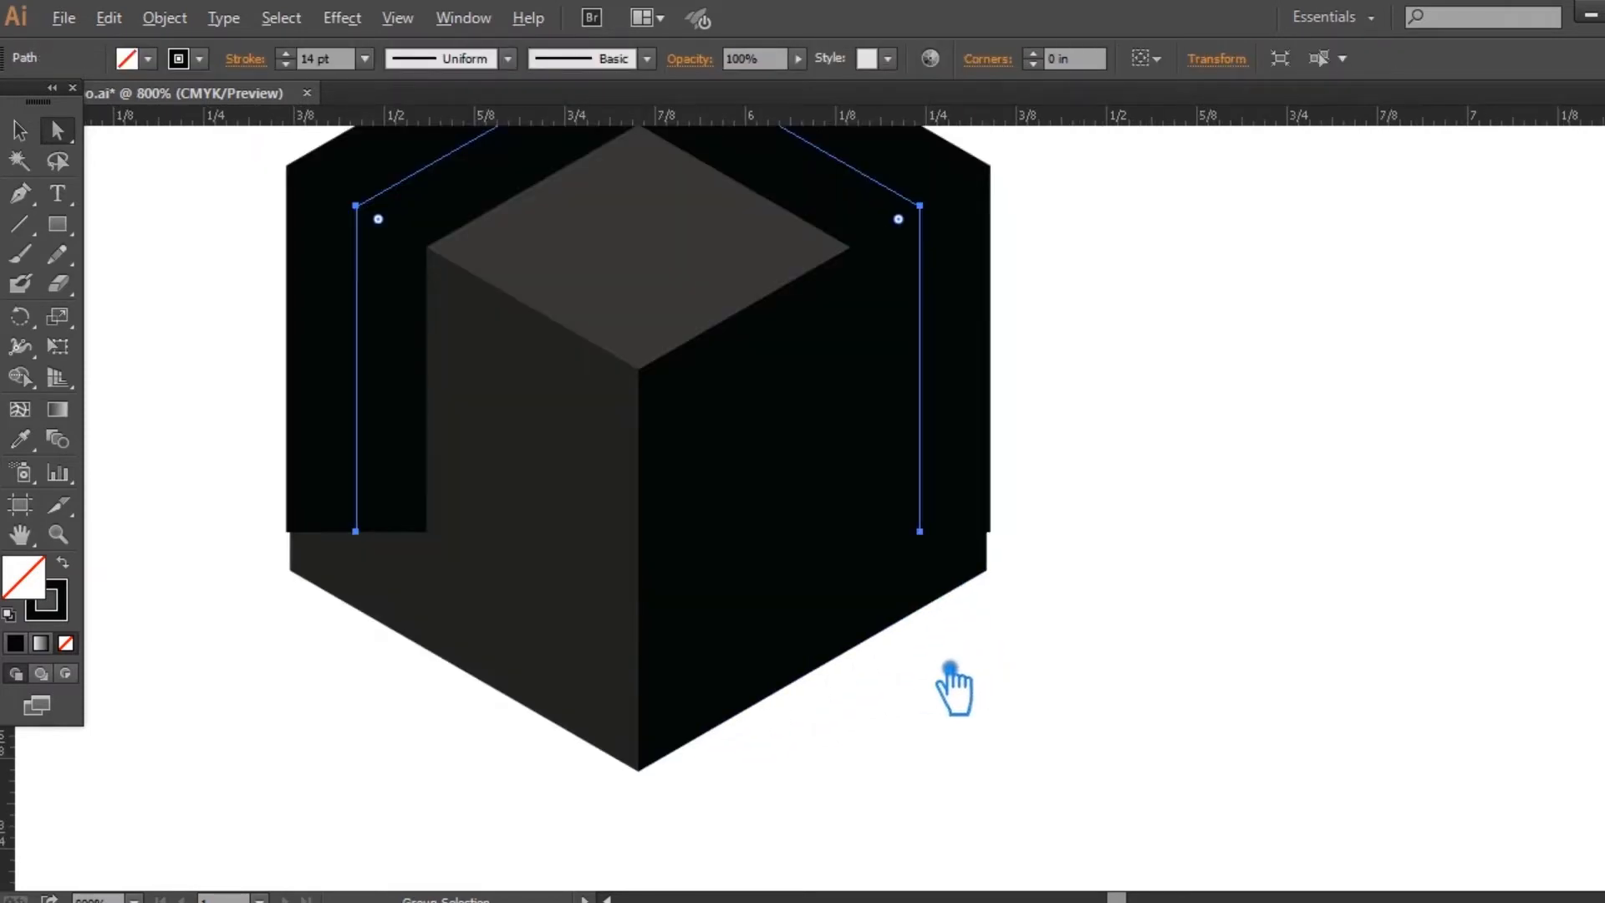
left_click(18, 129)
key("ctrl+j")
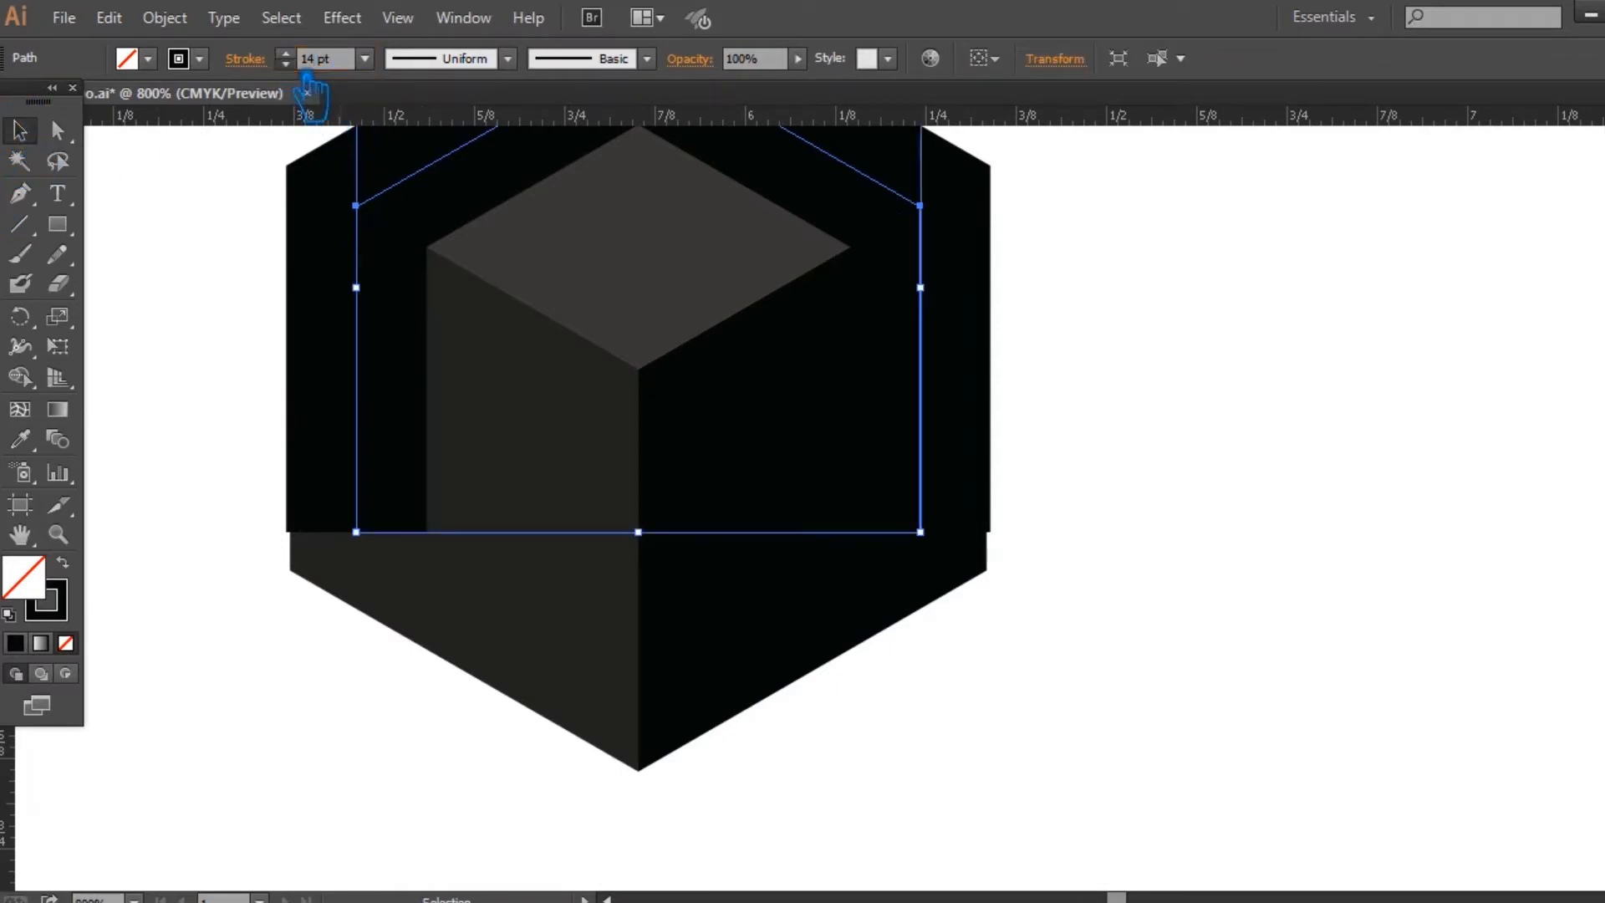
left_click(311, 60)
key("Down")
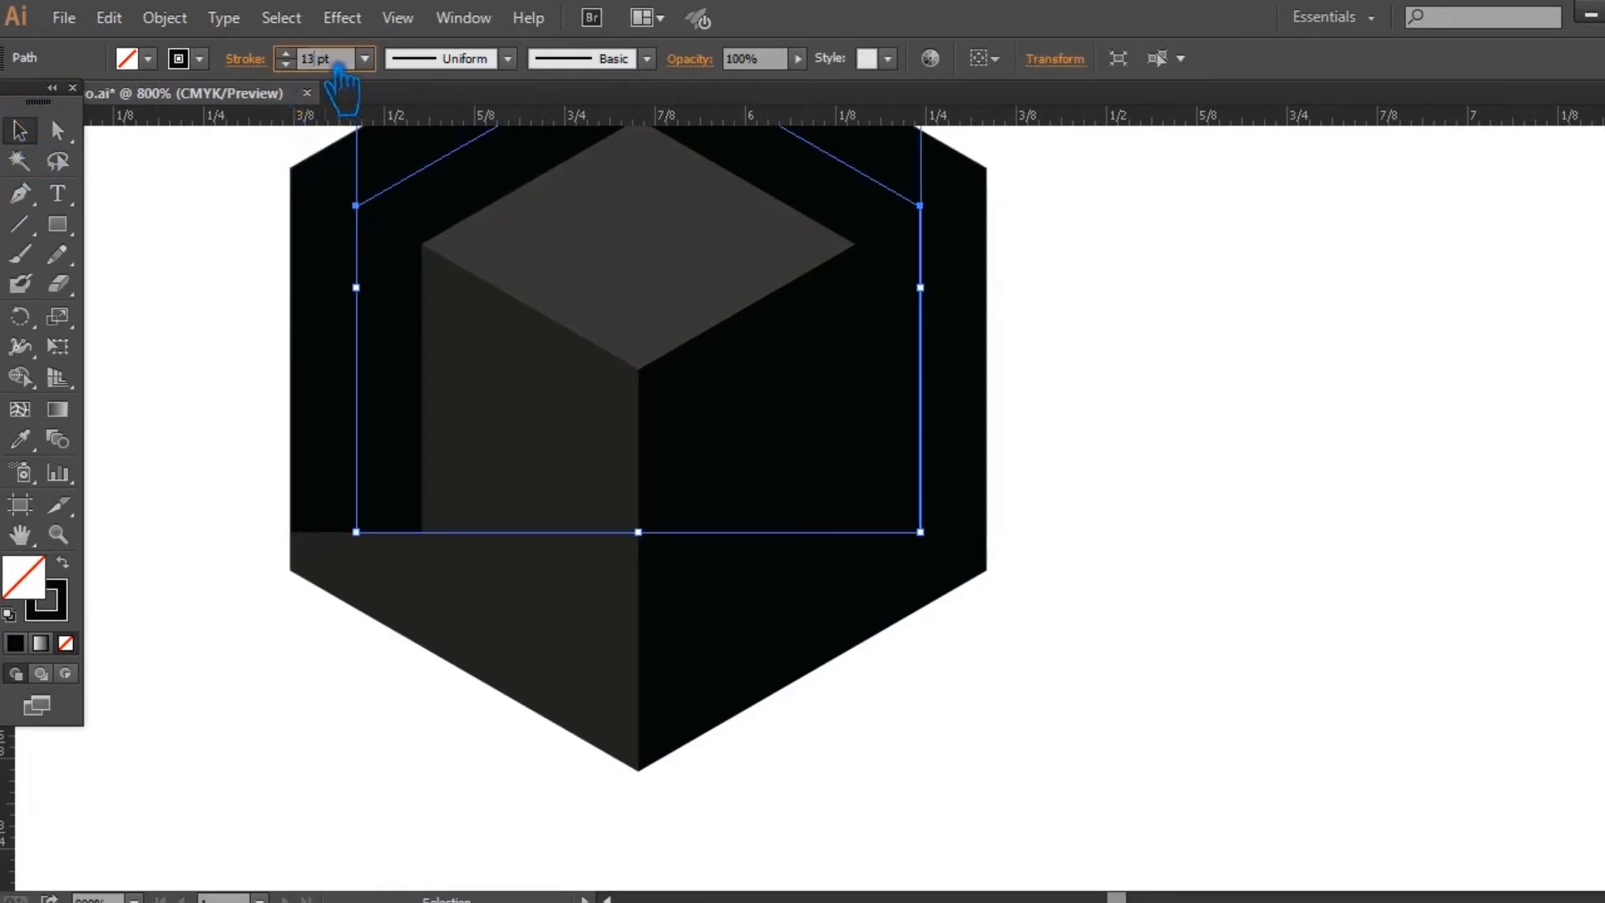
type(".5")
key("Return")
Step: Reduce the open outline's stroke weight to 13.2 pt so its edge meets the cube's left side
scroll(288, 547, "up", 2)
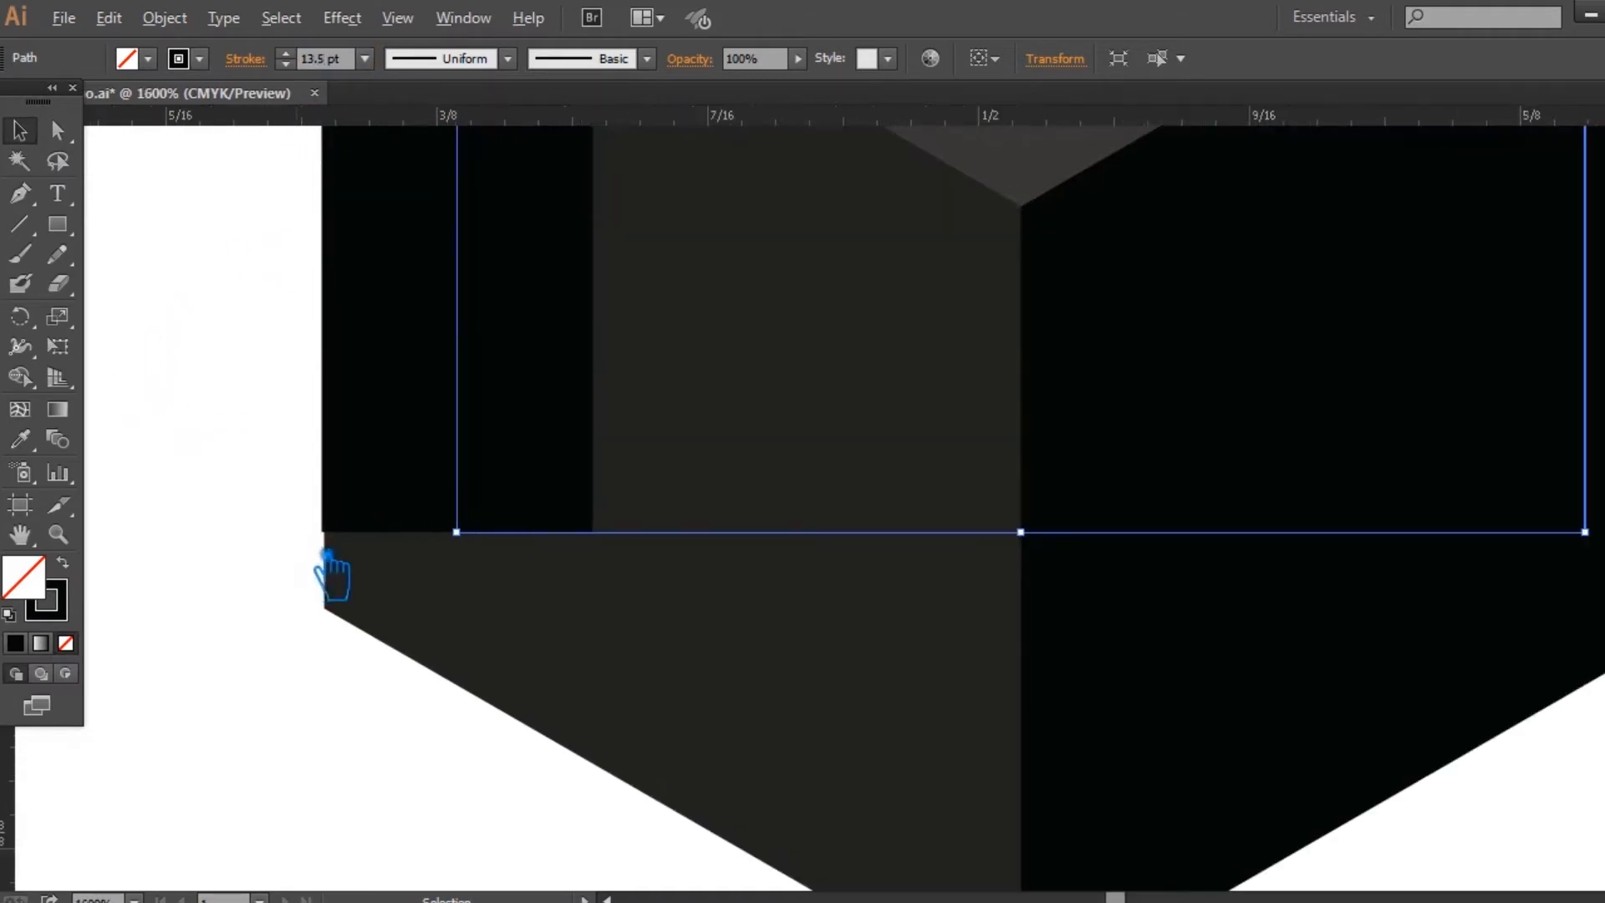
scroll(330, 576, "up", 4)
left_click(344, 70)
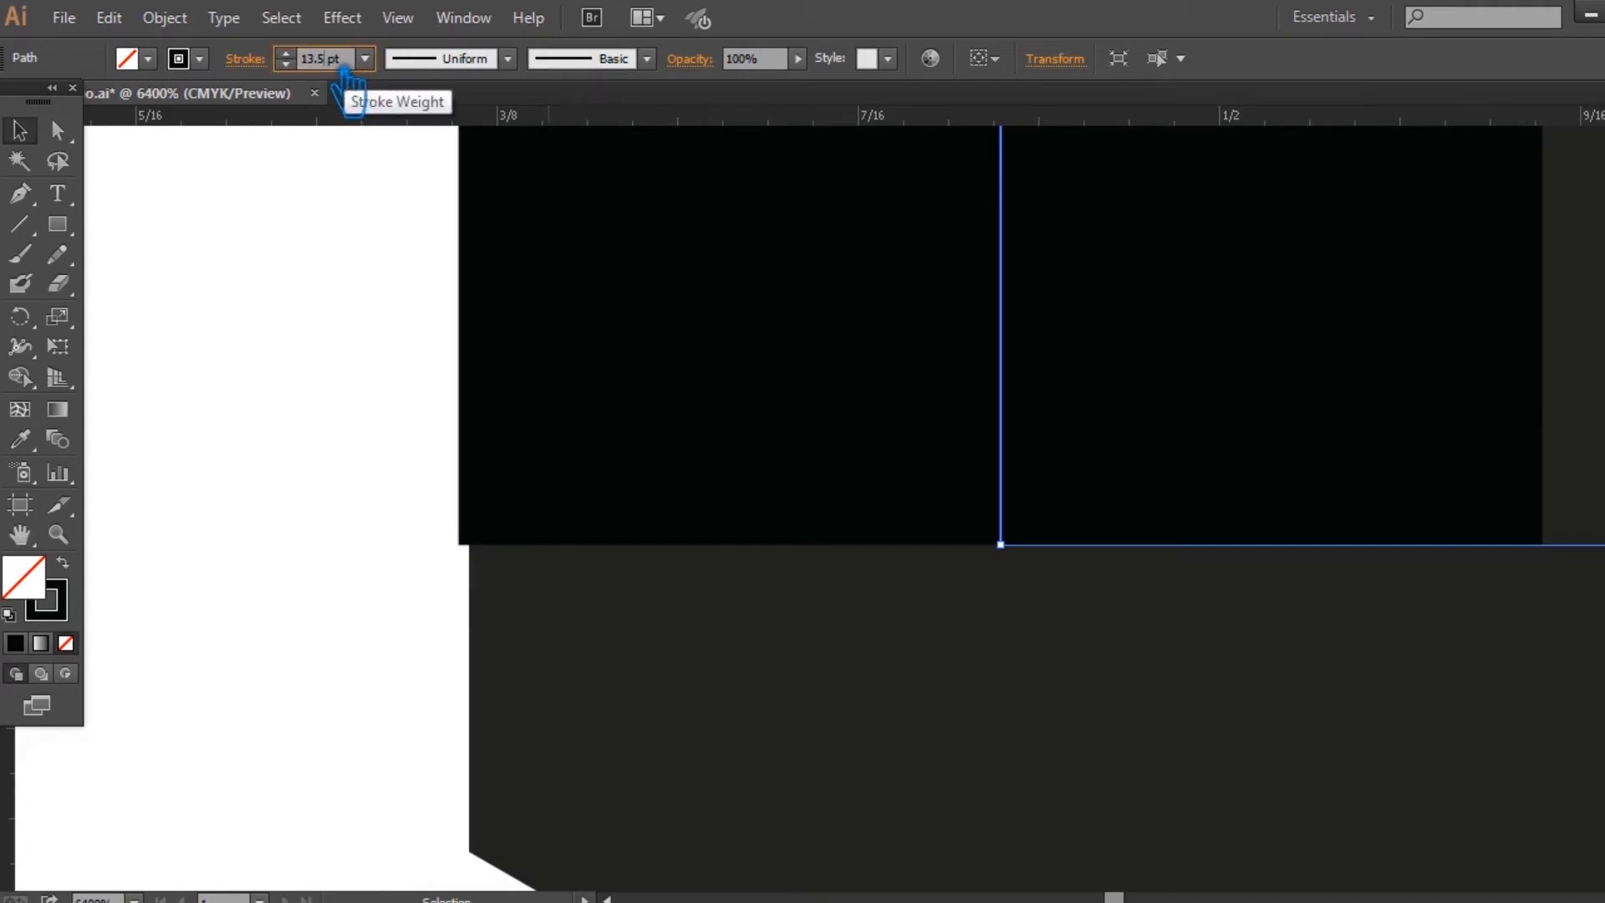
type("2")
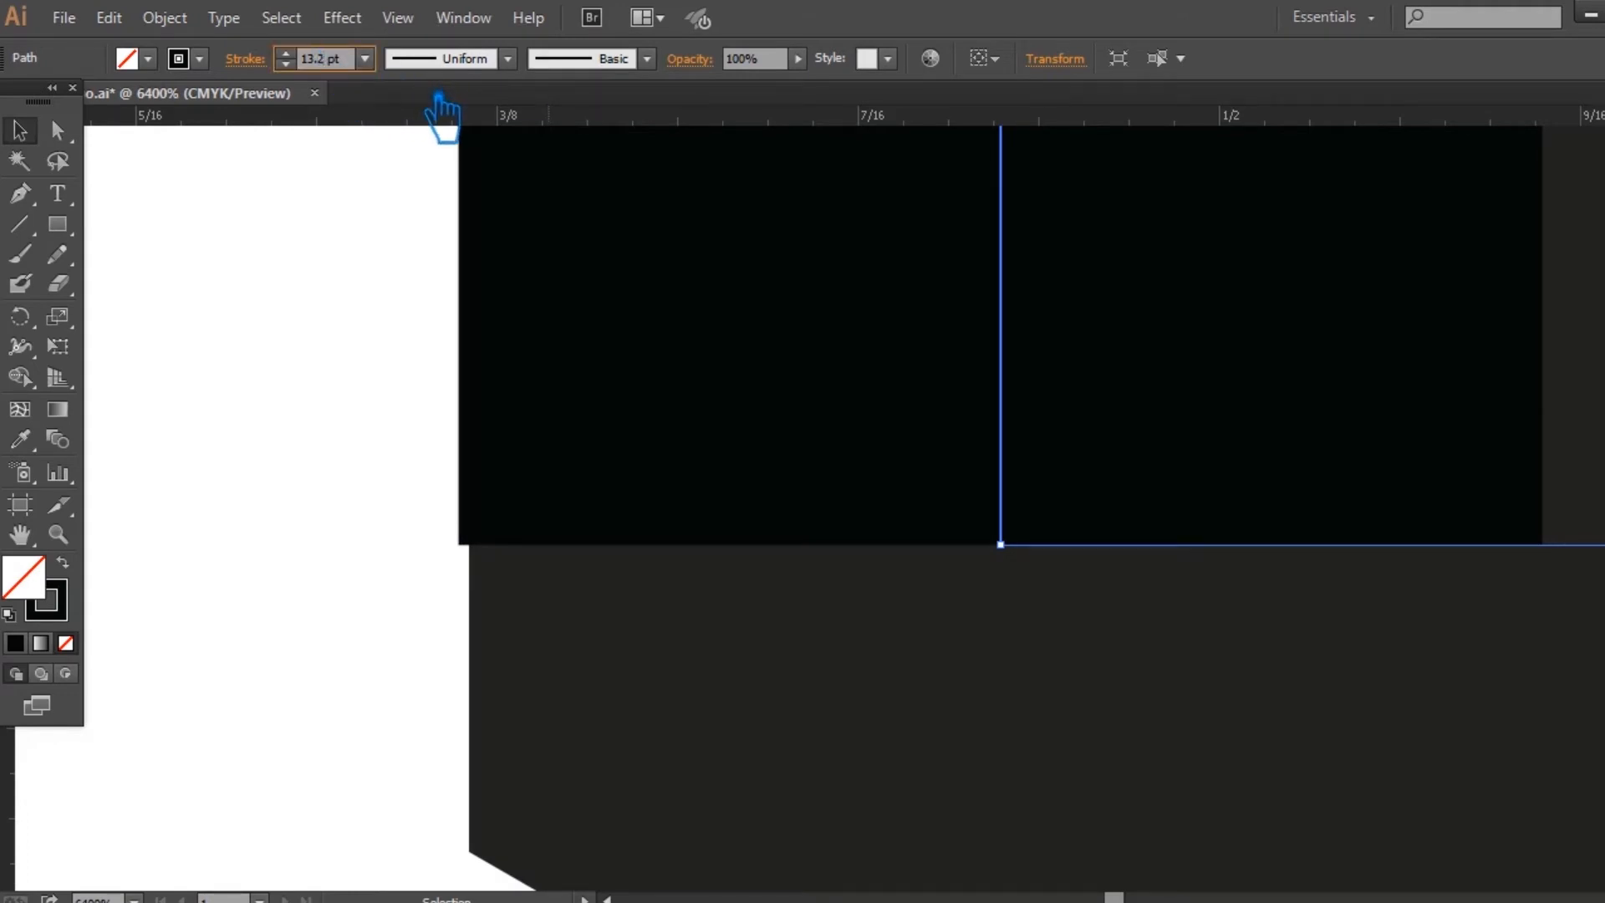
key("Return")
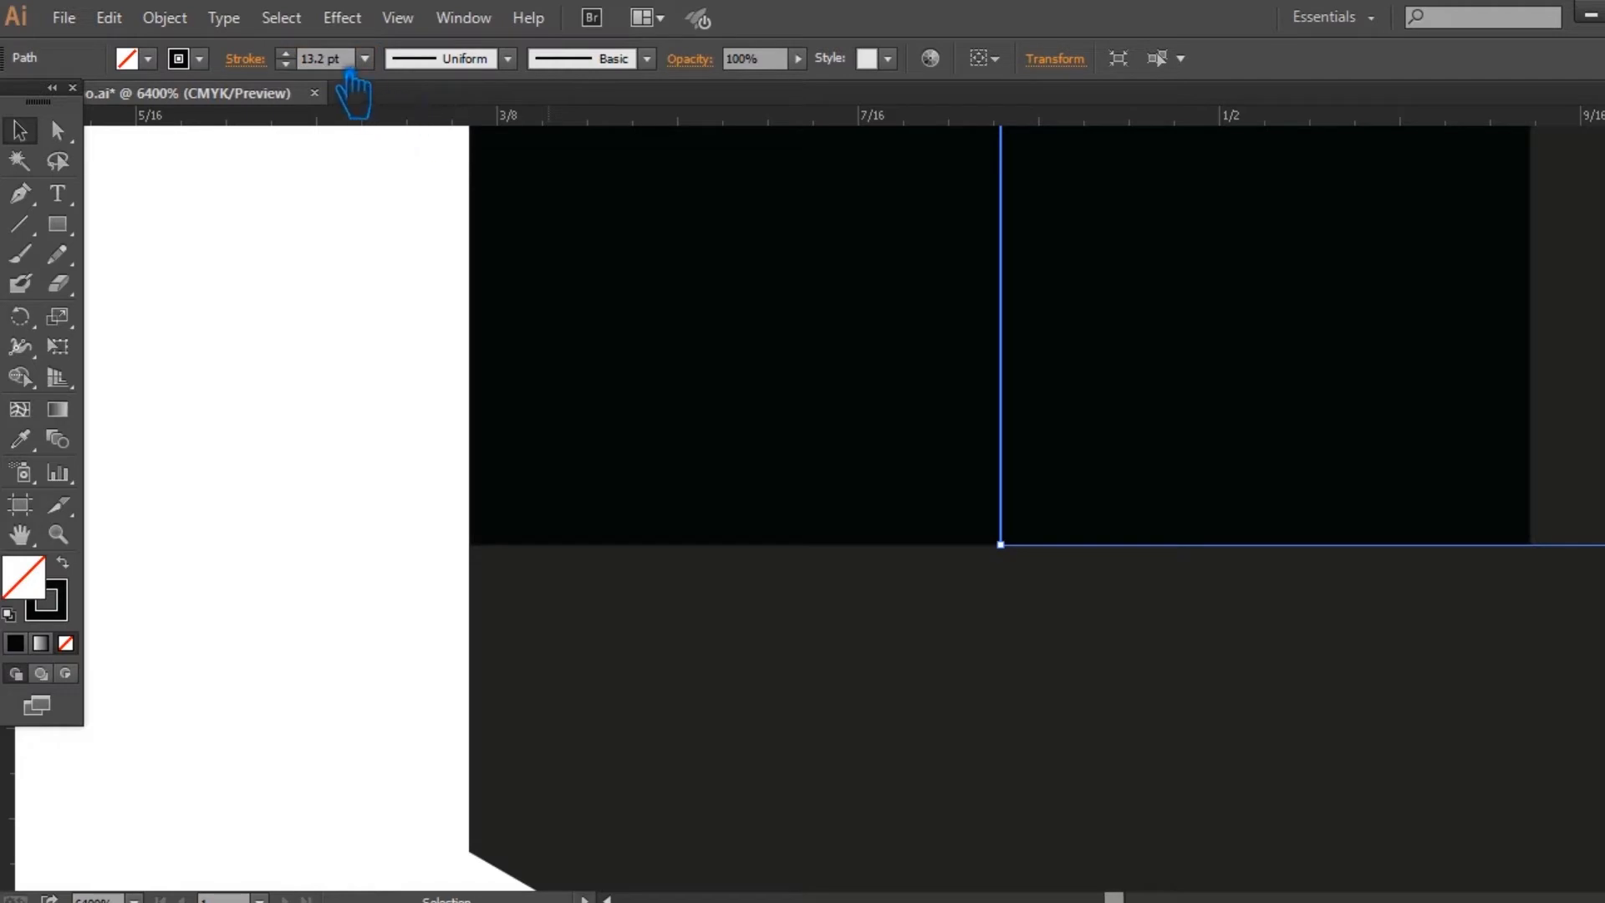
left_click(345, 69)
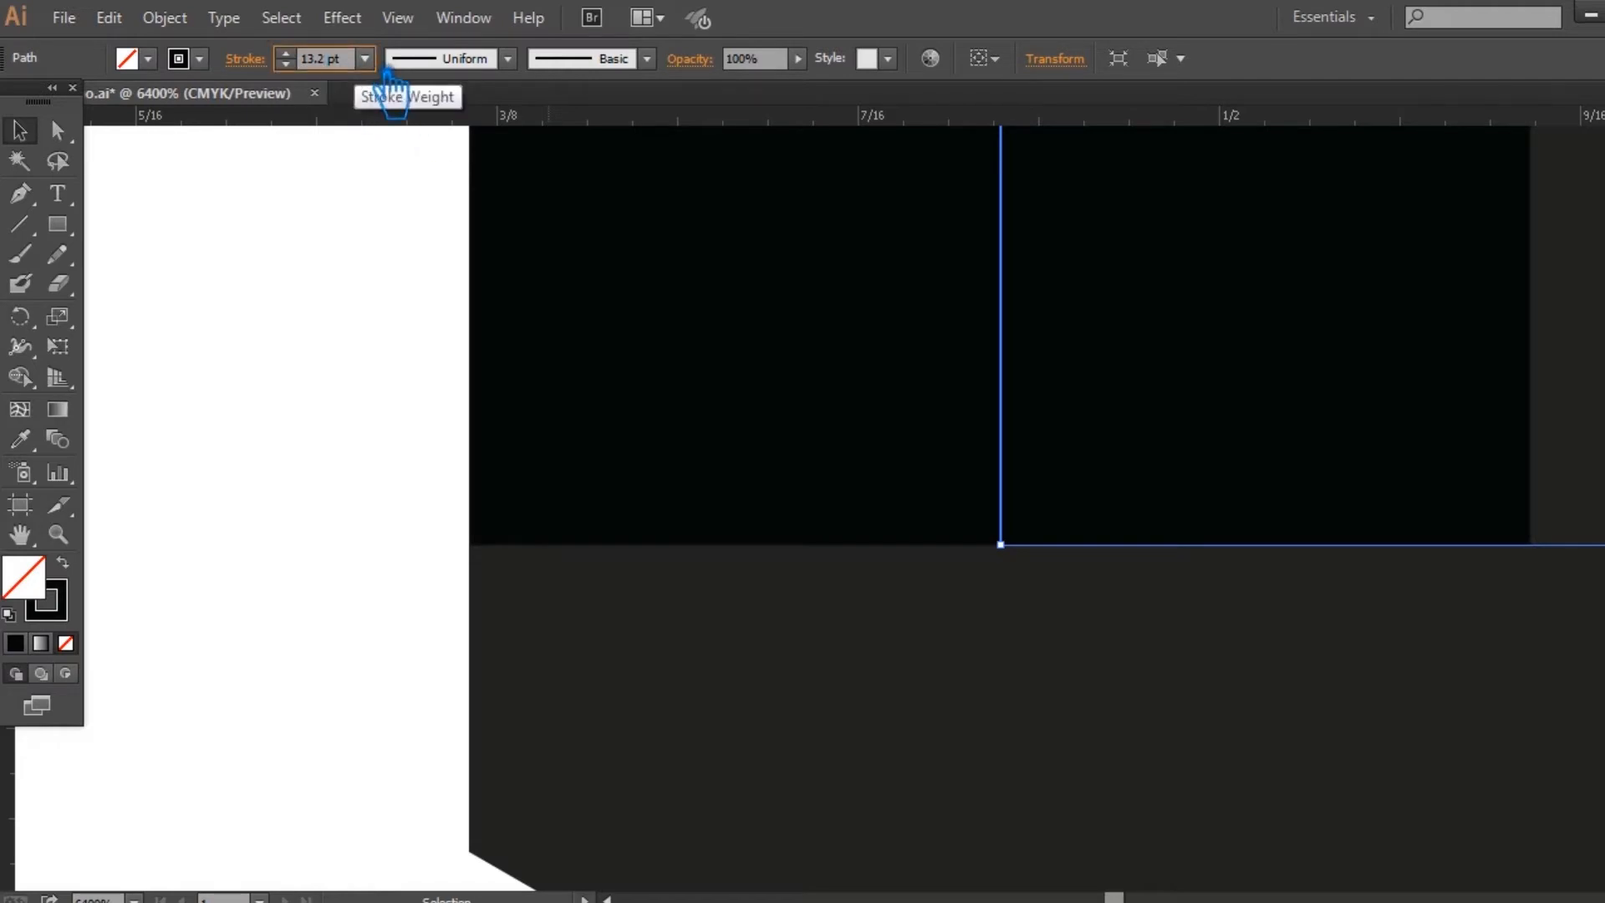
key("Return")
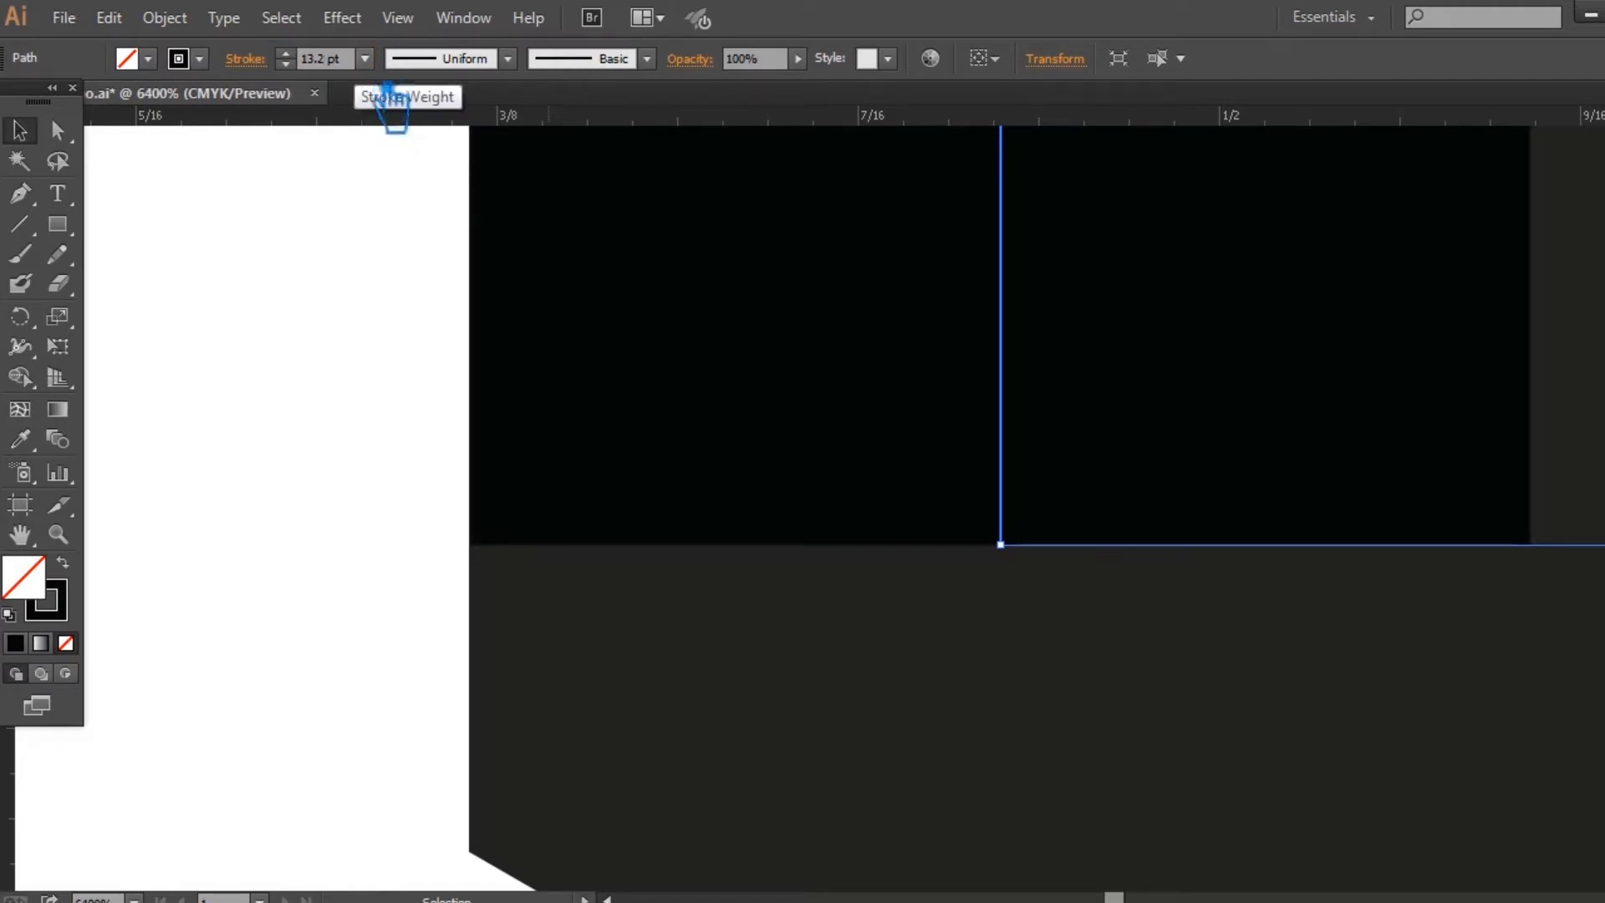
Step: Examine how the thick outline's outer edge lines up with the sides of the cube
left_click(426, 459)
left_click(523, 501)
left_click(405, 535)
left_click(645, 494)
key("ctrl+minus")
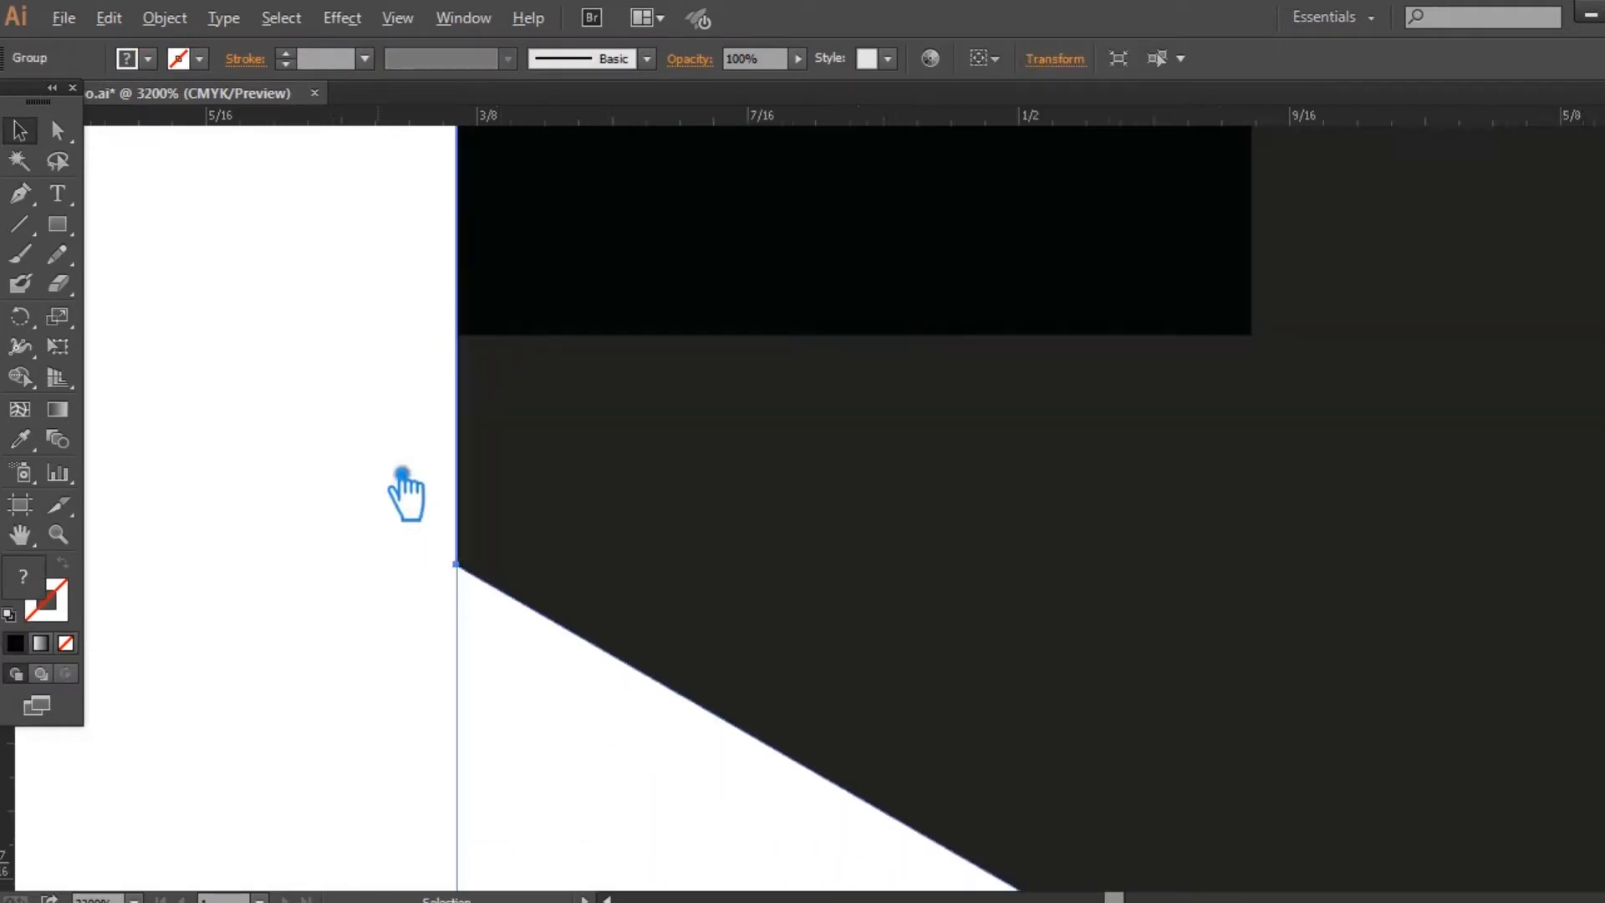
scroll(402, 493, "down", 5)
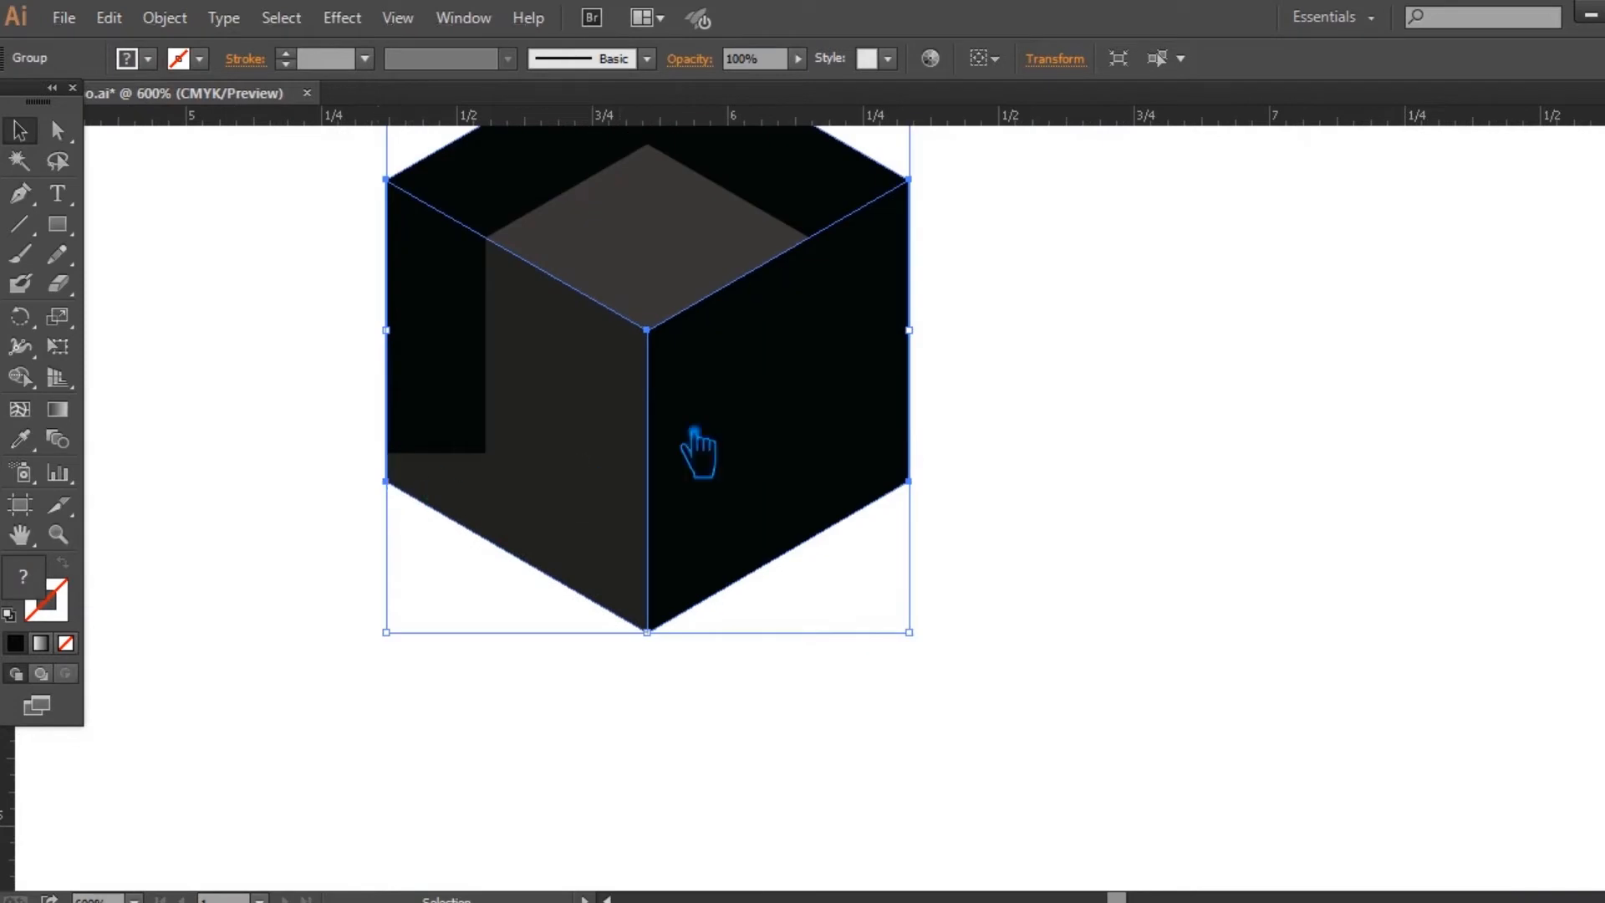
left_click(1086, 369)
scroll(1150, 465, "up", 4)
scroll(1150, 466, "left", 2)
left_click(847, 617)
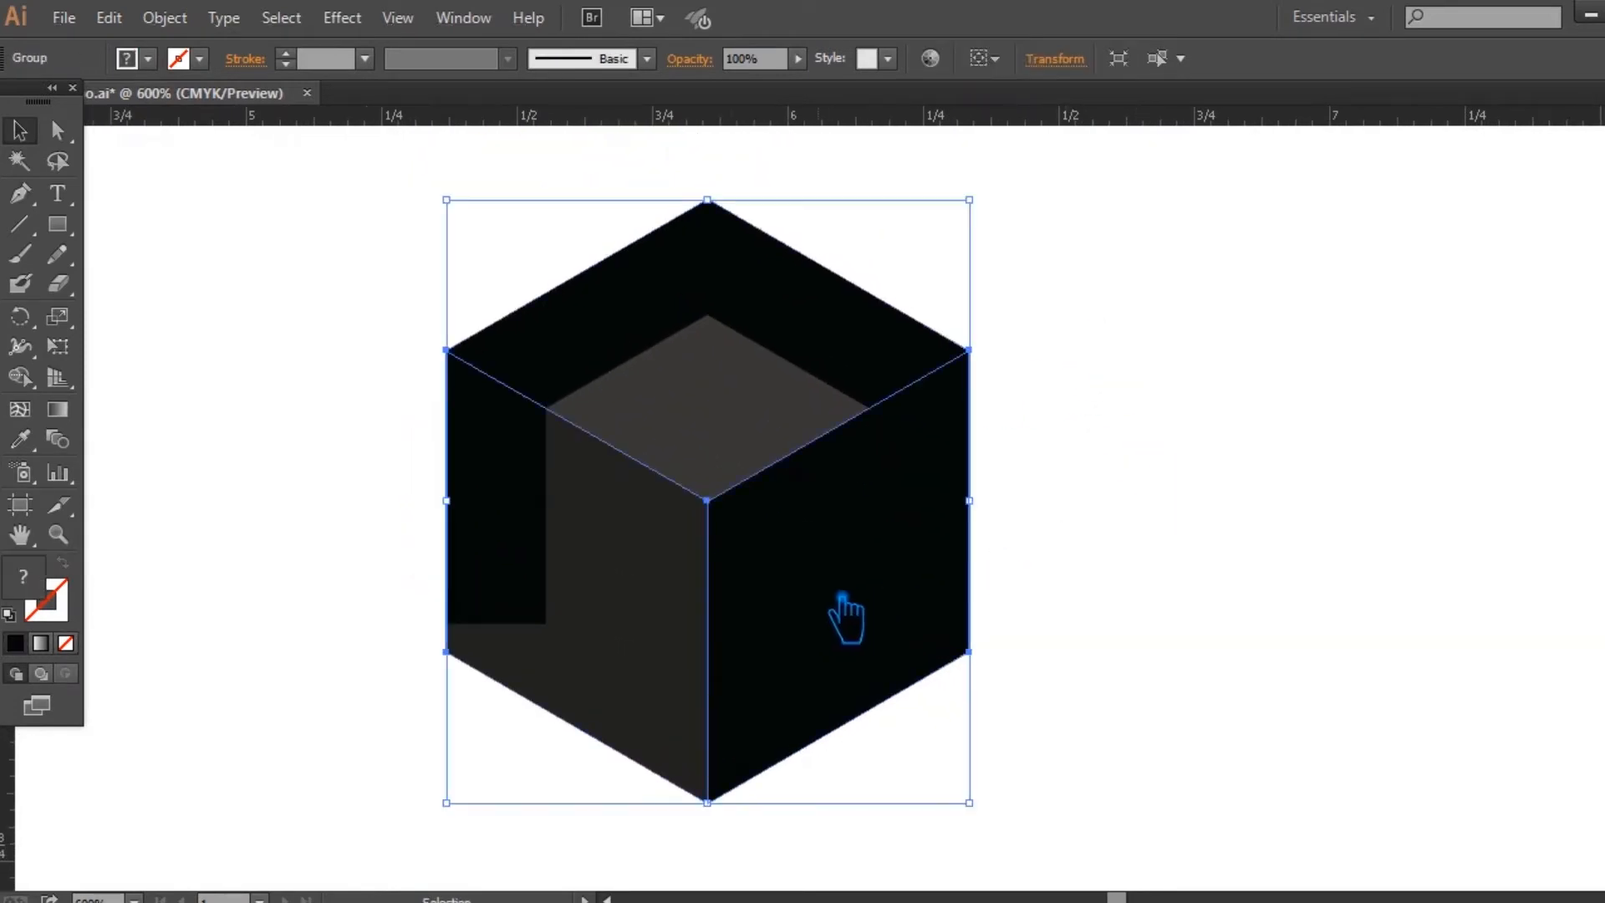
Step: Change the open outline's stroke colour to the muted reddish brown 7F5252
left_click(636, 325)
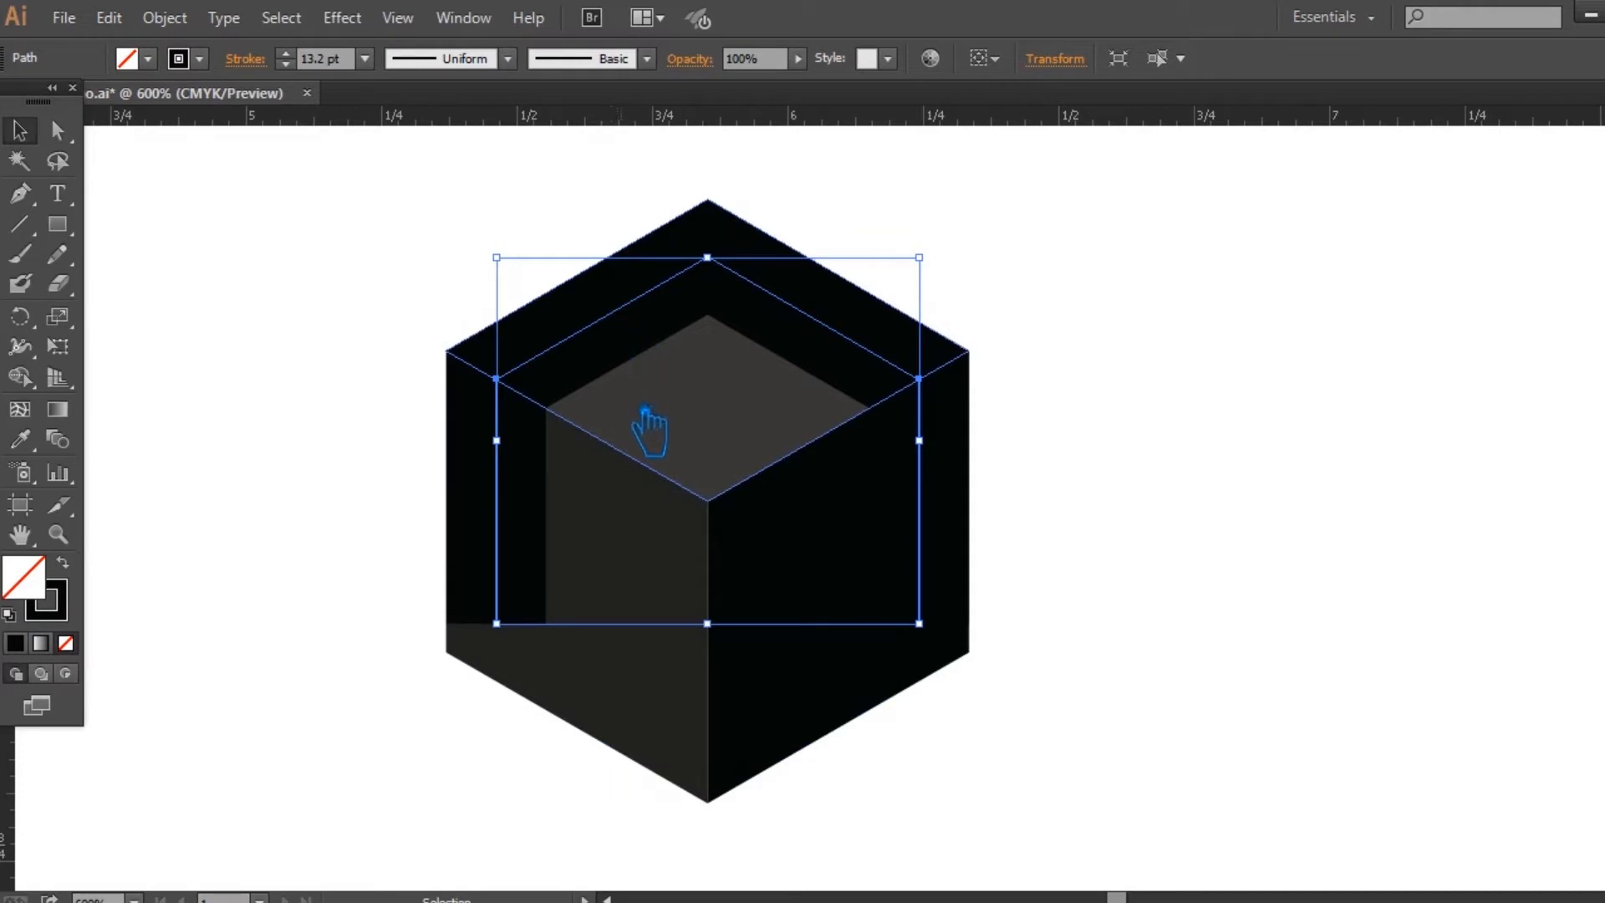
key("a")
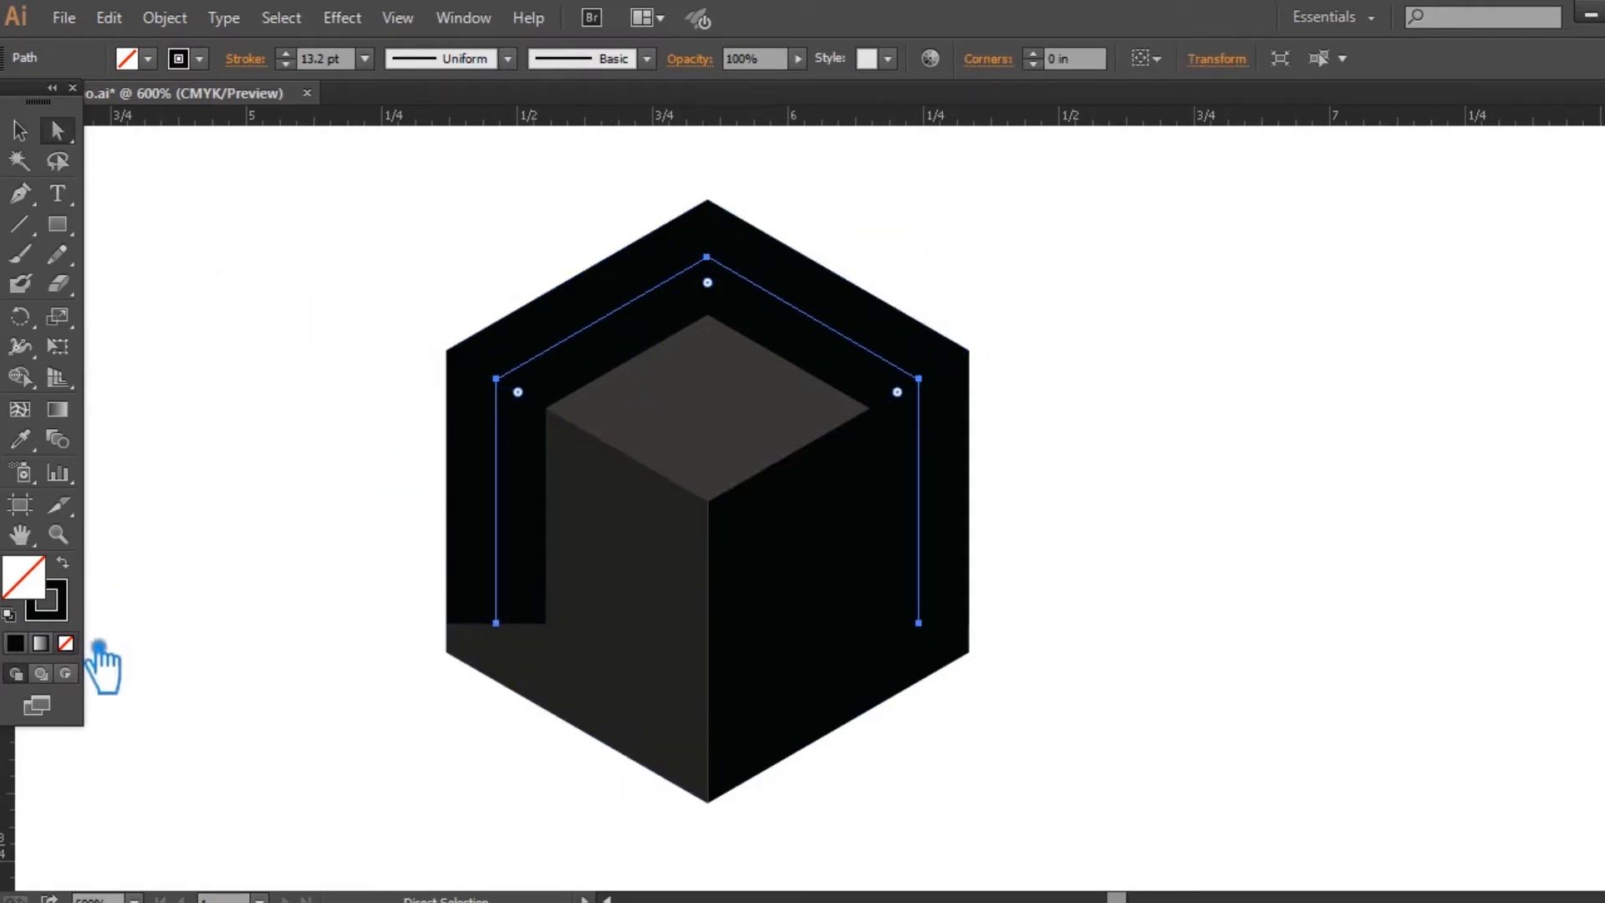
double_click(59, 610)
left_click(329, 358)
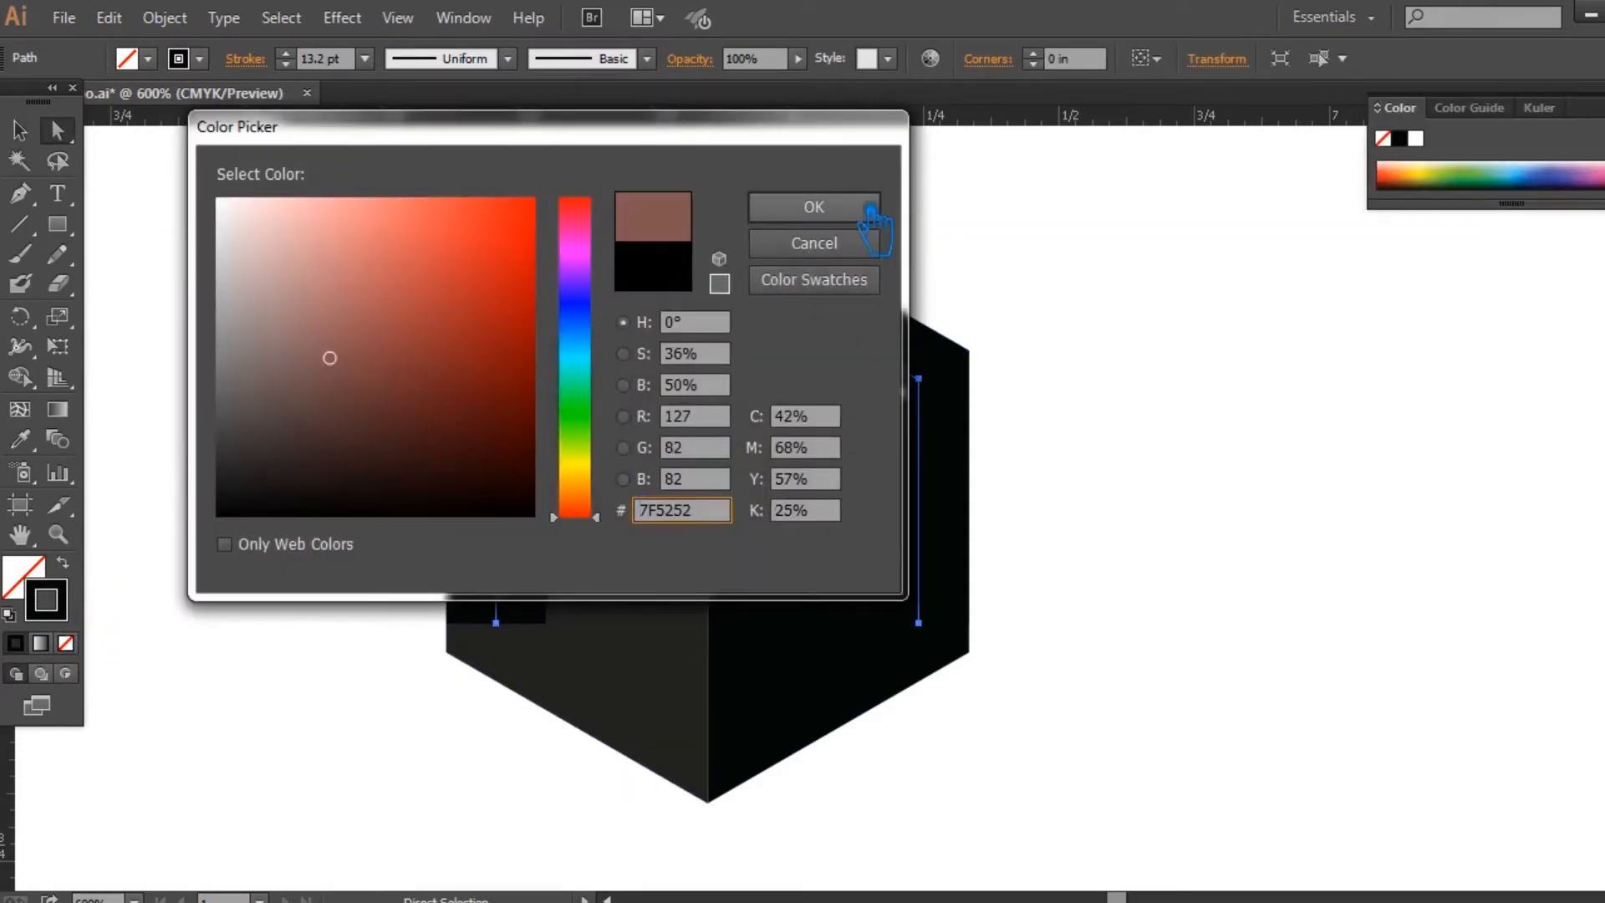
left_click(869, 207)
Step: Move both lower end points of the open outline straight down together, extending its legs past the cube's lower side edges
left_click(496, 622)
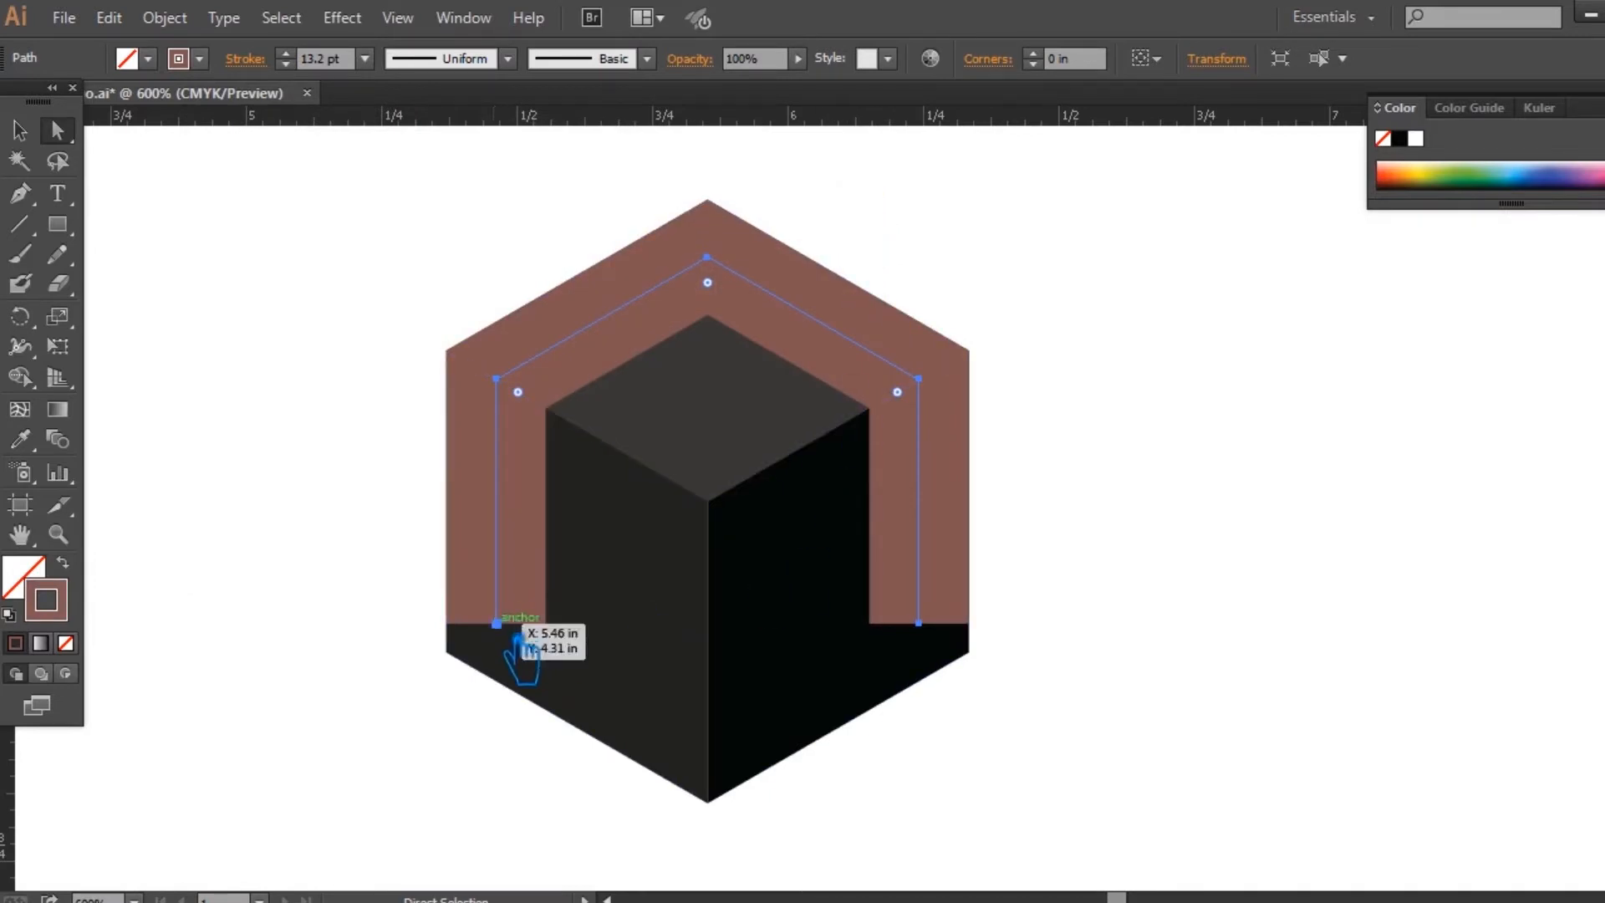
left_click(918, 622, "shift")
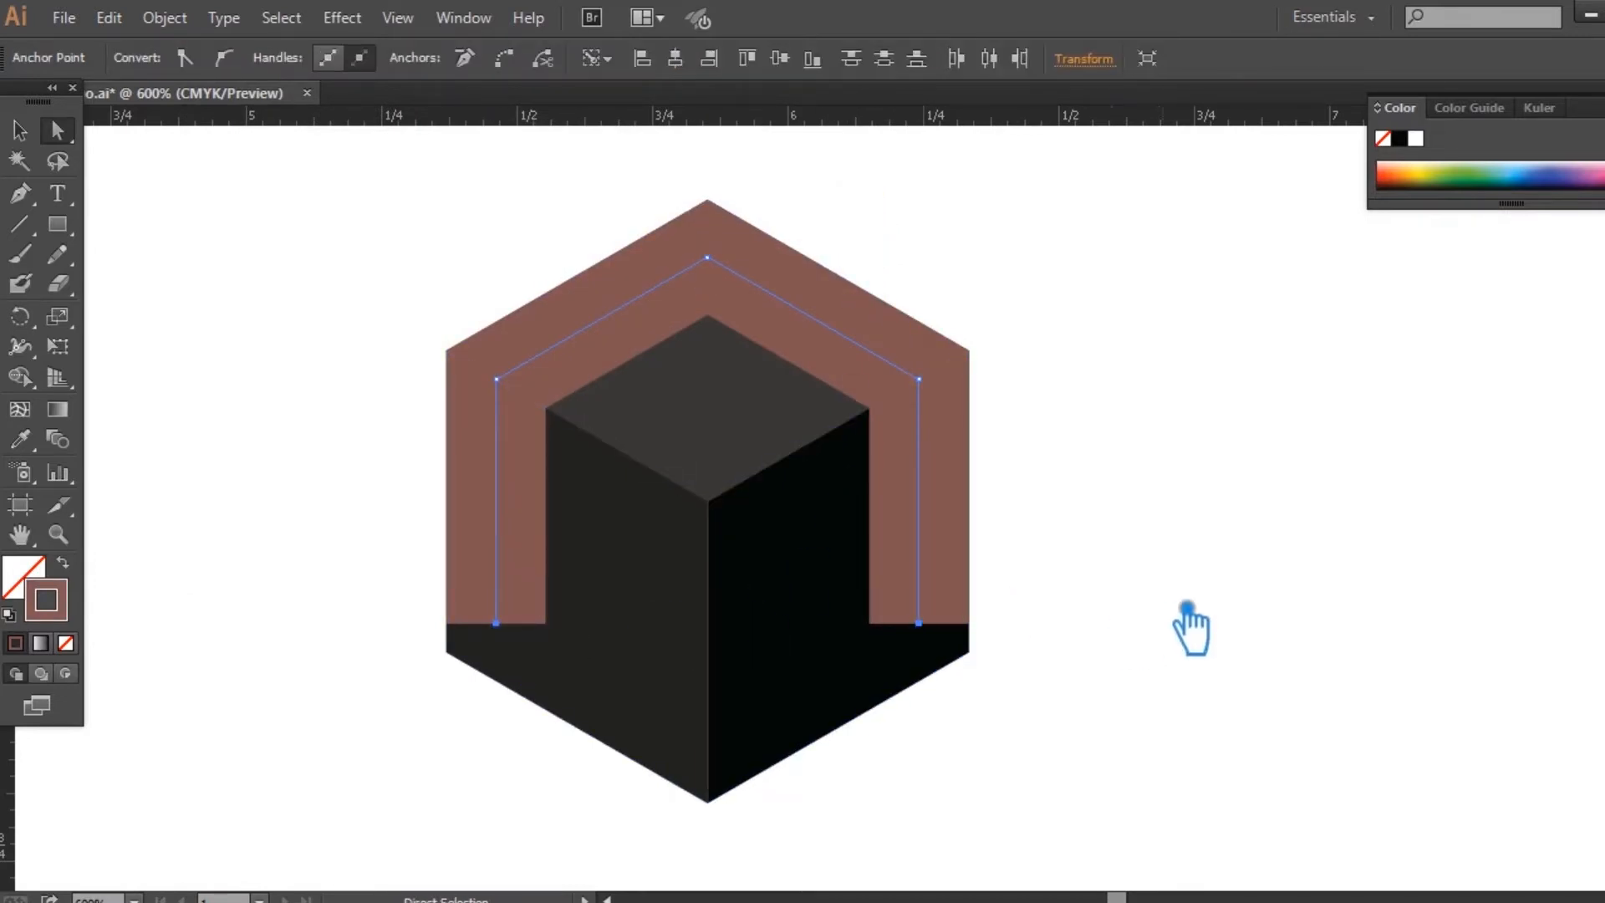
key("Down")
key("Down")
key("Down")
key("Down")
key("Down")
key("Down")
key("Down")
key("Down")
key("Down")
key("Down")
key("Down")
key("Down")
key("Down")
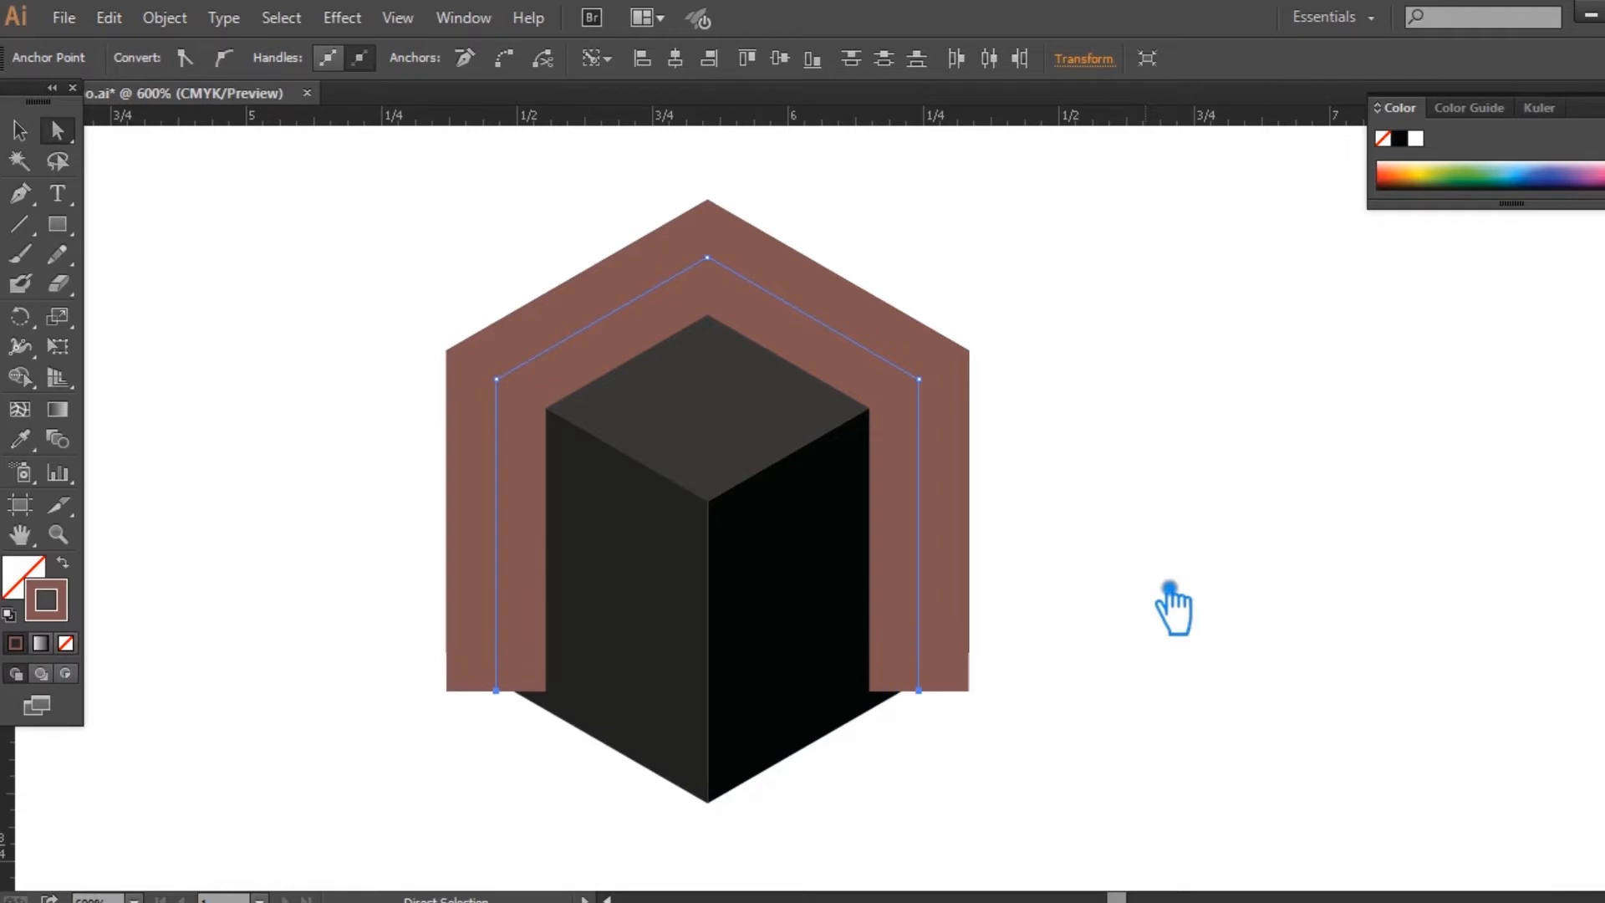
key("Down")
key("Down")
key("Down")
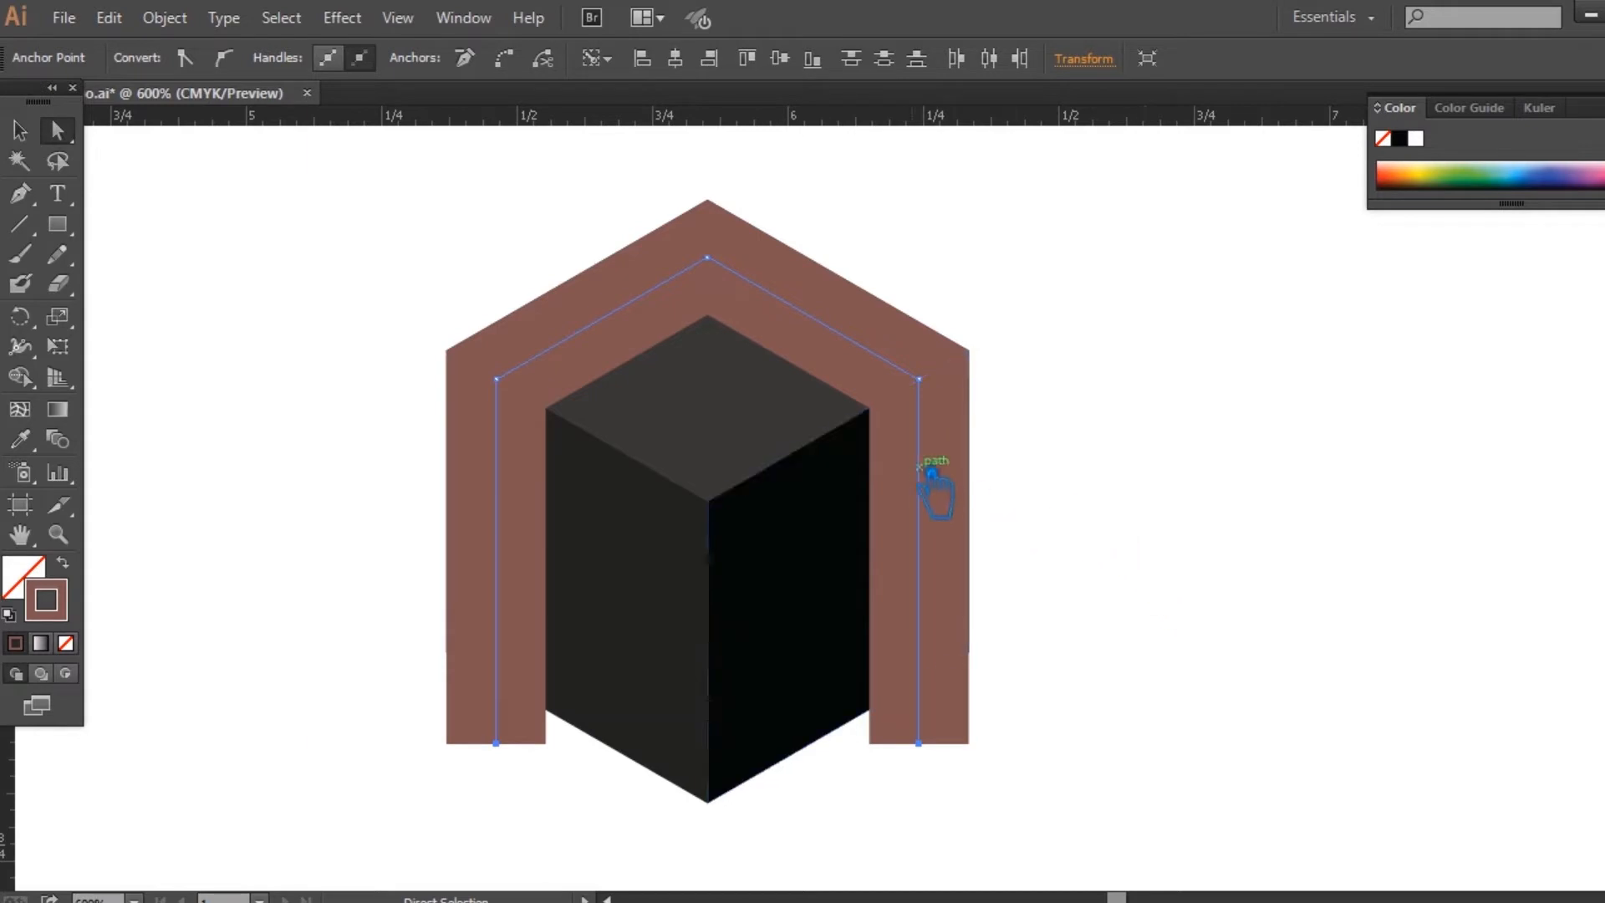
Step: Lower the outline's top middle anchor point to Y 4.0945 in, folding the outline into a letter M parallel to the cube's faces
left_click(737, 273)
key("Down")
key("Down")
key("Down")
key("Down")
key("Down")
key("Down")
key("Down")
key("Down")
key("Down")
key("Down")
key("Down")
key("Down")
key("Down")
key("Down")
key("Down")
key("Down")
key("Down")
key("Down")
key("Down")
key("Down")
key("Down")
key("Down")
key("Down")
key("Down")
key("Down")
key("Down")
key("Down")
key("Down")
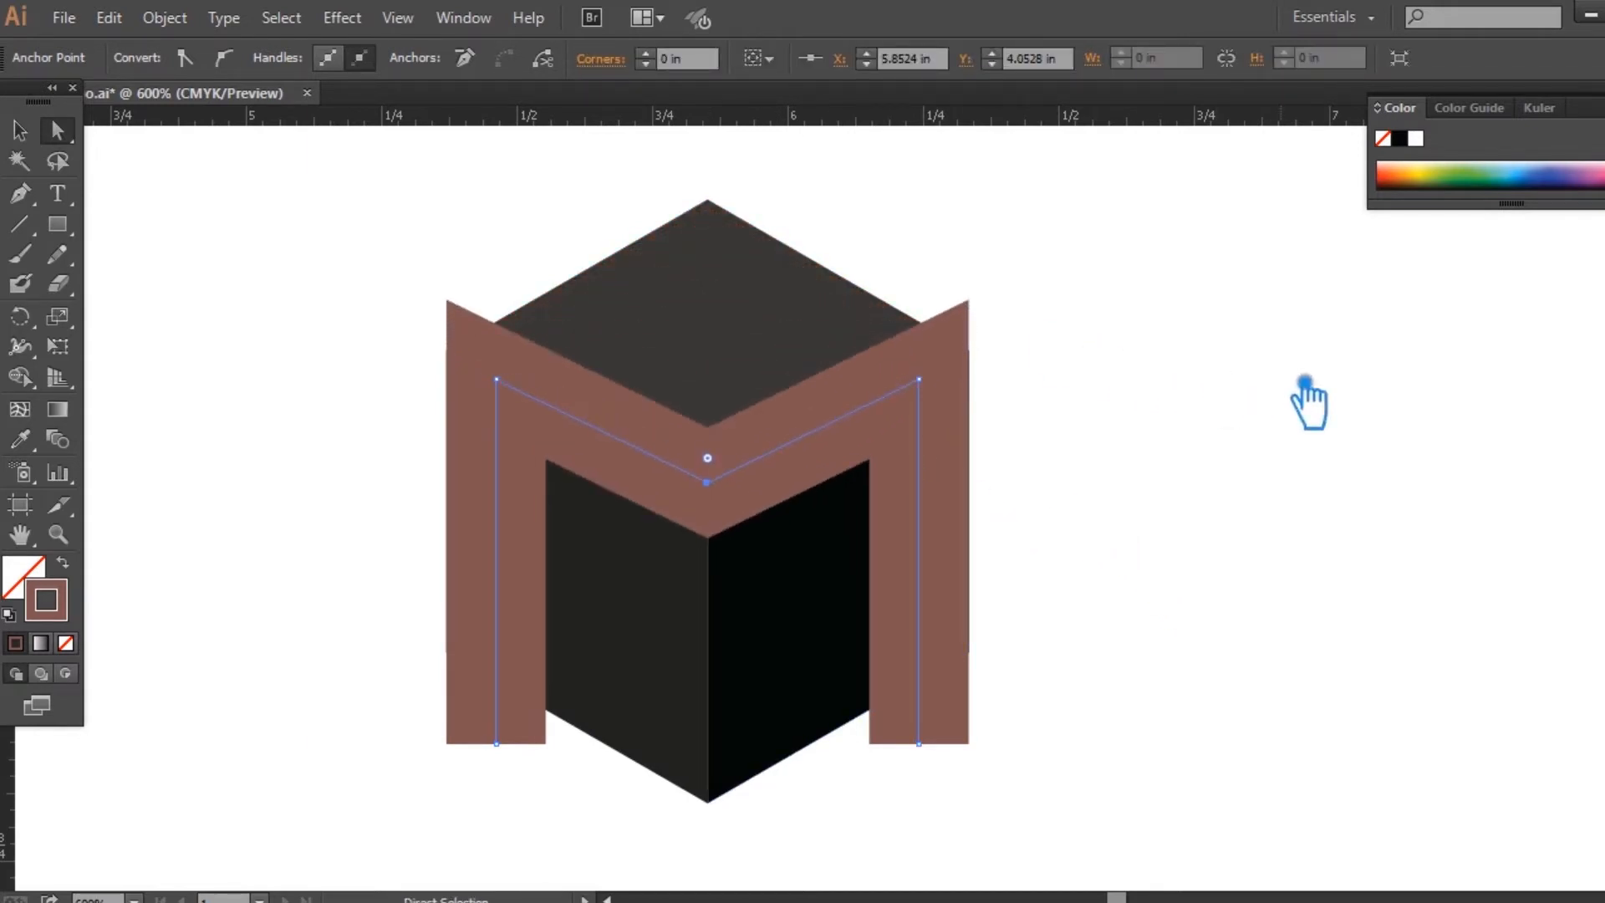
key("Down")
key("Down")
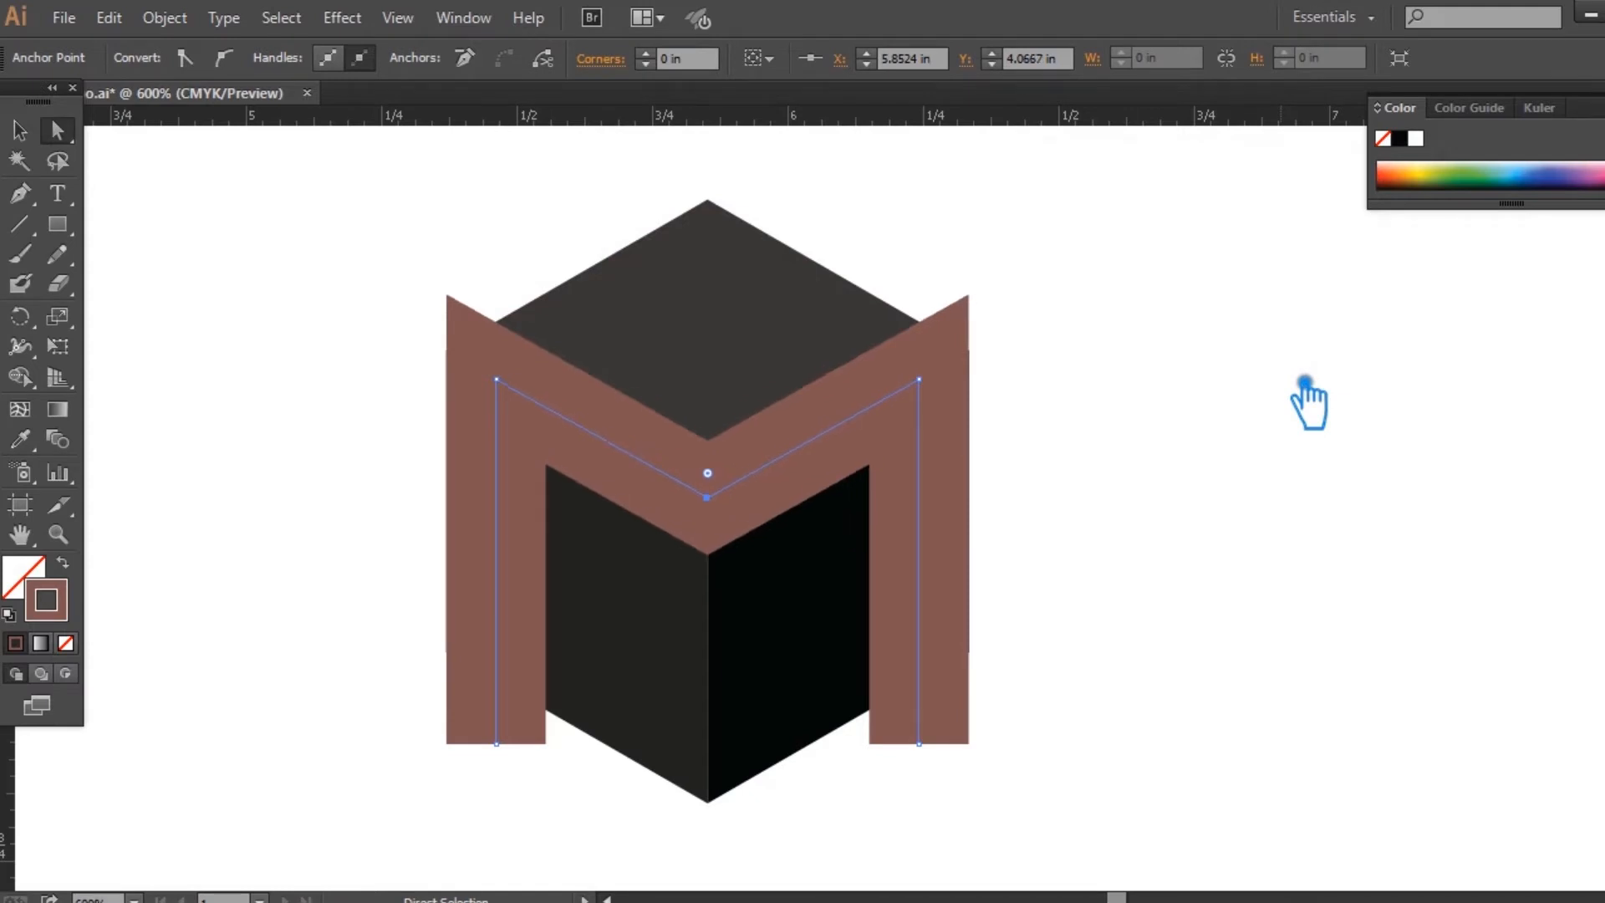
key("Down")
key("Down")
key("Down")
key("Down")
key("Down")
key("Down")
key("Down")
key("Down")
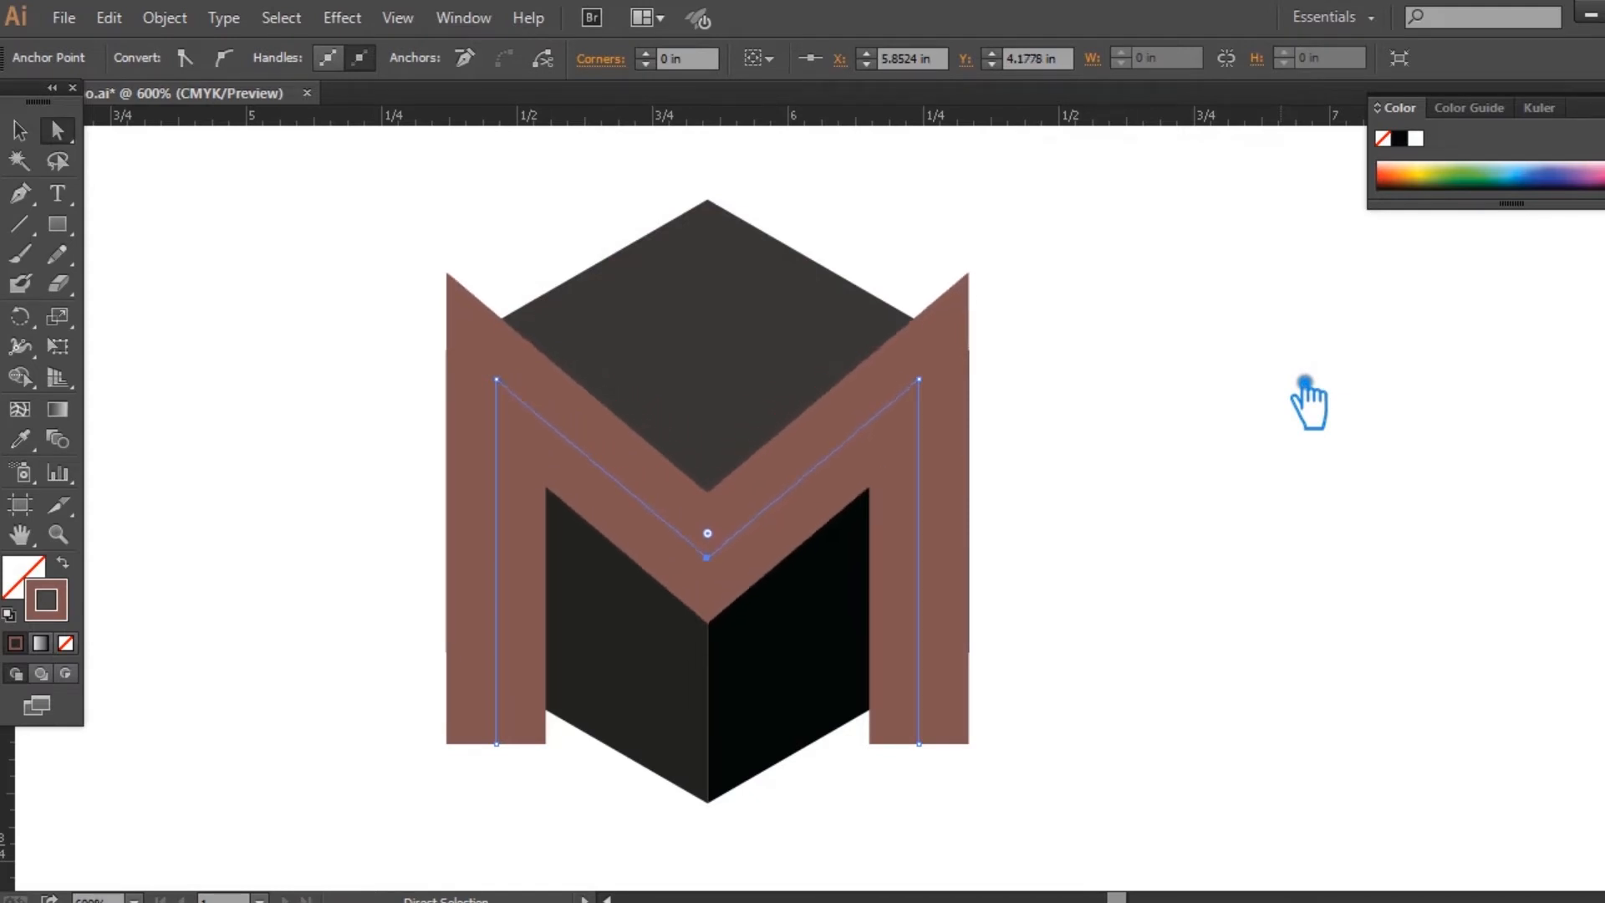
key("Up")
key("Up")
key("Up")
key("Up")
key("Up")
key("Up")
key("Up")
key("Up")
key("Up")
key("Up")
key("Up")
key("Up")
key("Up")
key("Up")
key("Up")
key("Up")
key("Up")
key("Up")
key("Up")
key("Up")
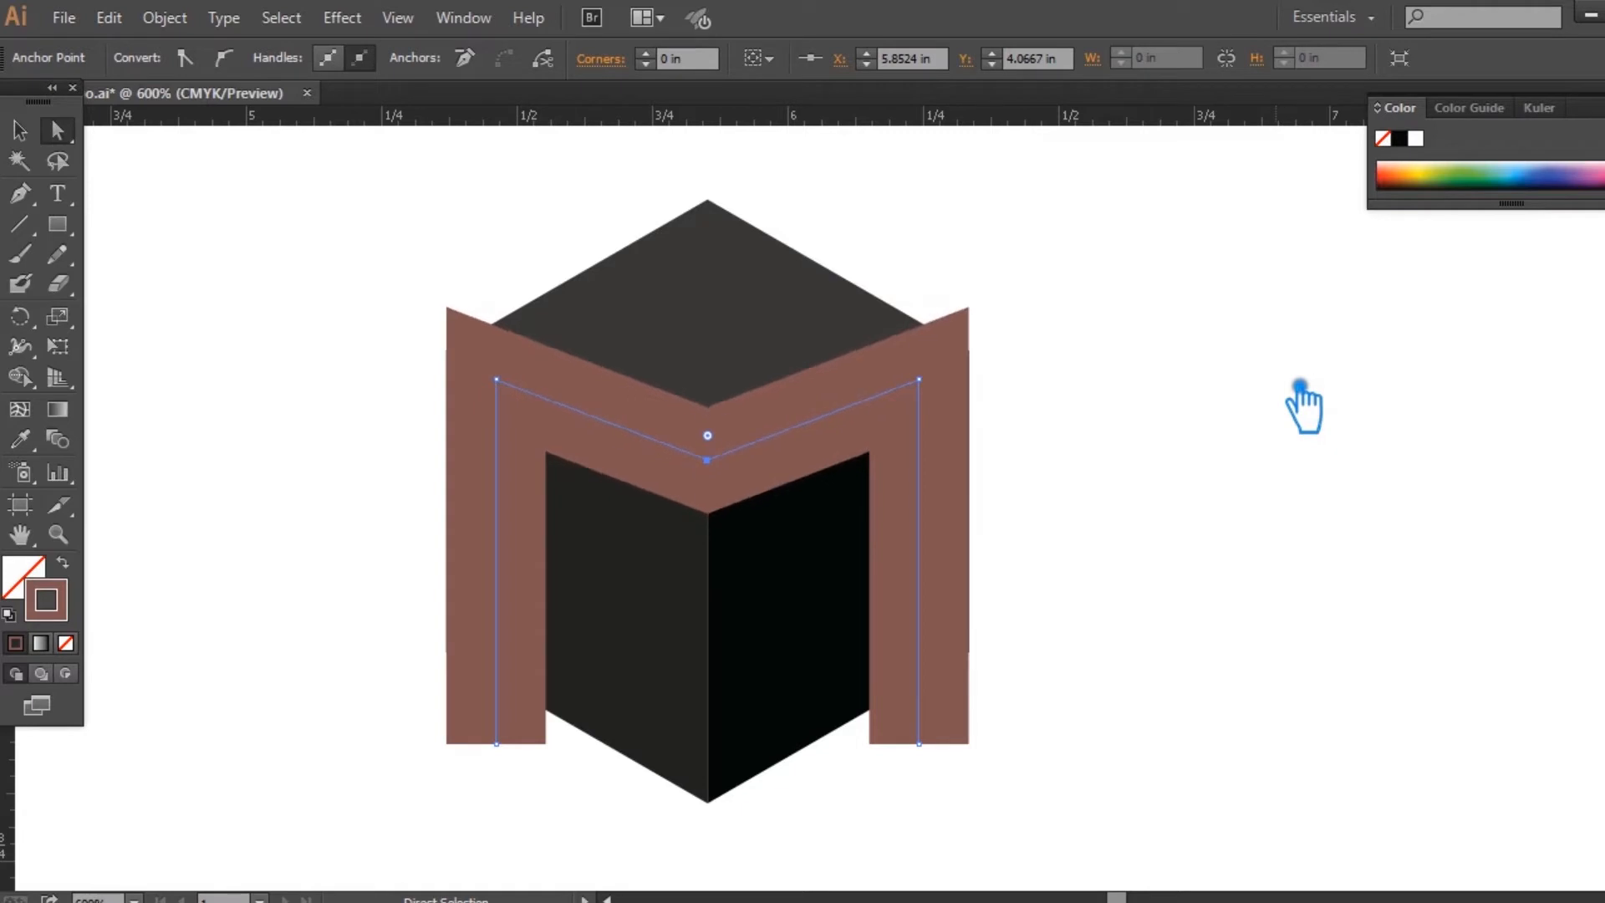
key("Down")
key("Down")
key("Down")
key("Down")
key("Down")
key("Down")
key("Down")
key("Down")
key("Down")
key("Down")
key("Down")
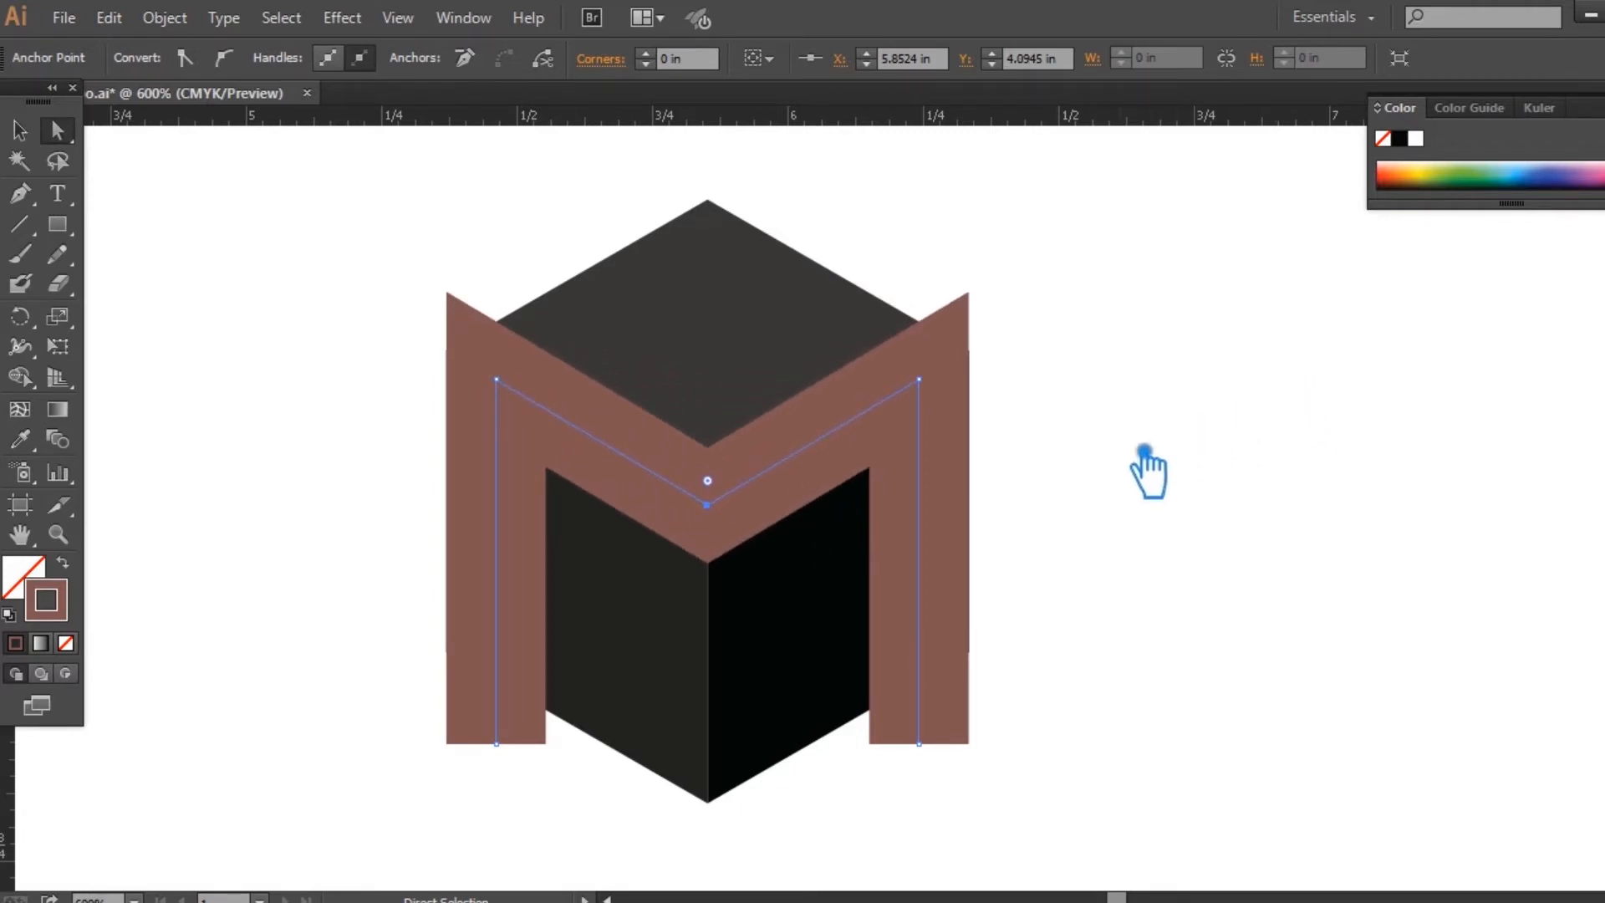
Step: Try a deeper notch by lowering the M's middle anchor to Y 4.2473 in, and raise it back to Y 4.0945 in
scroll(1066, 417, "up", 1)
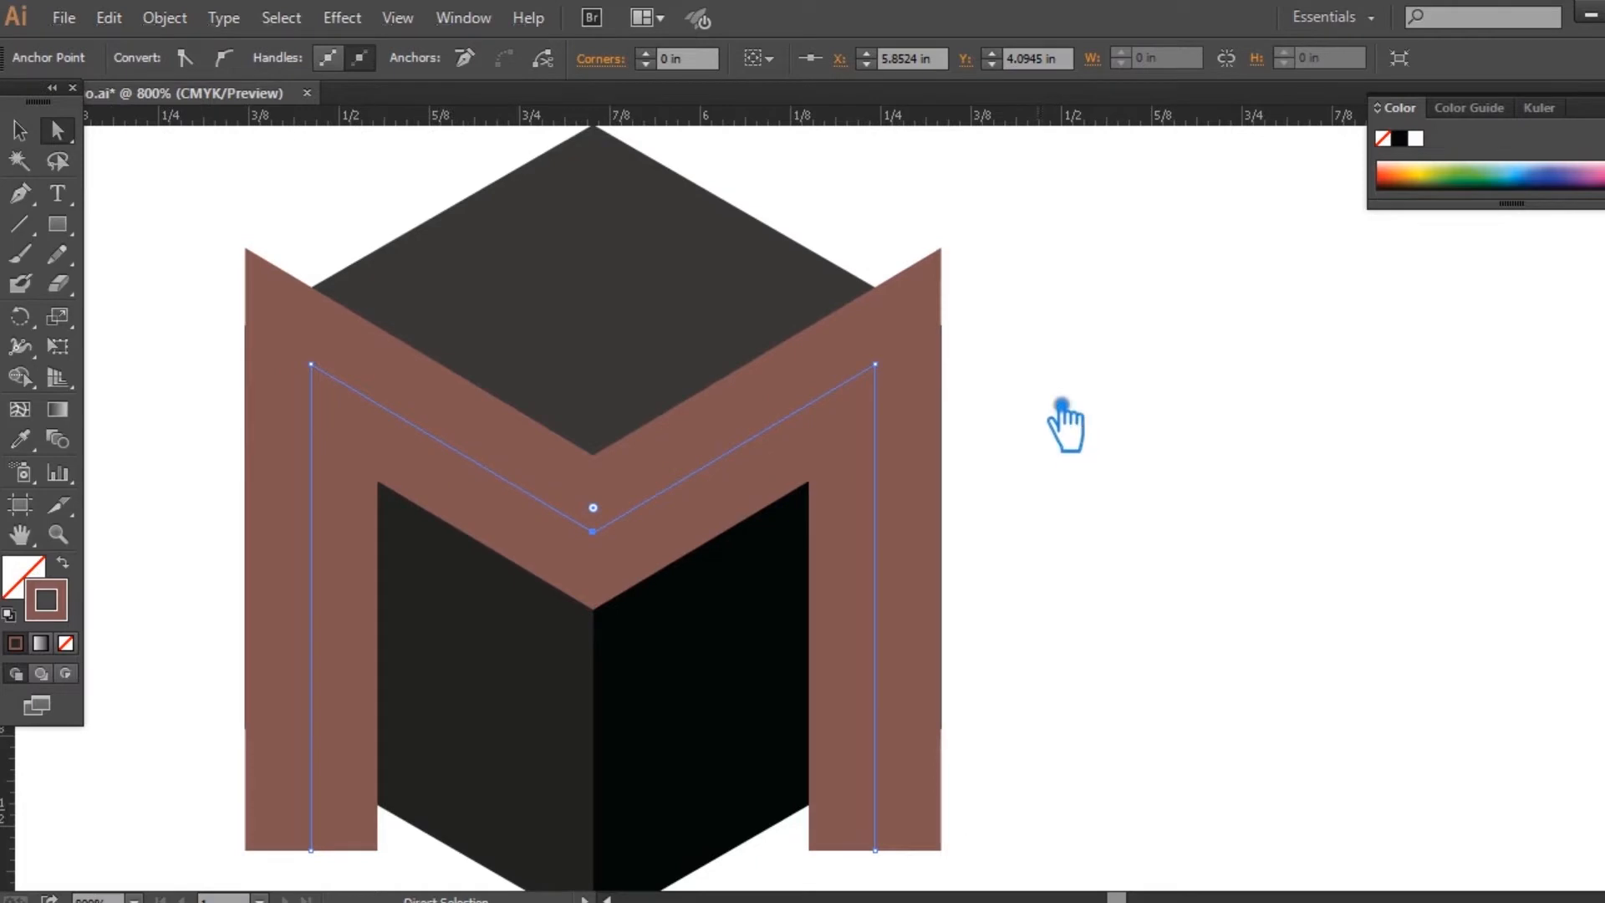
key("Down")
key("Down")
key("Down")
key("Down")
key("Down")
key("Down")
key("Down")
key("Down")
key("Down")
key("Down")
key("Down")
key("Down")
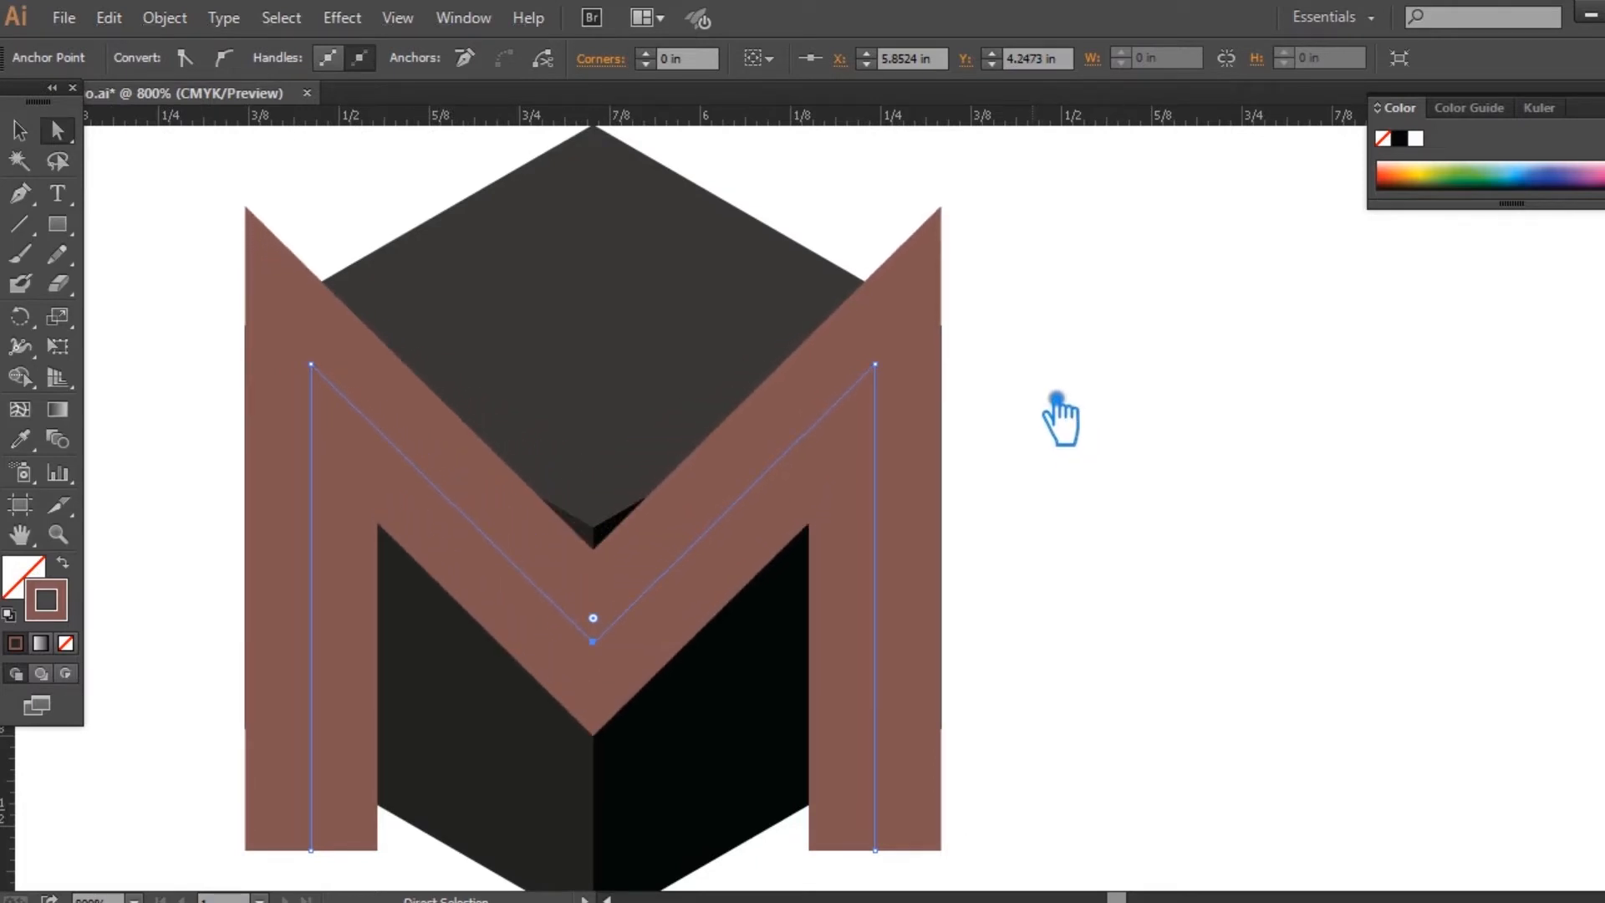
key("Up")
key("Up")
key("Up")
key("Up")
key("Up")
key("Up")
key("Up")
key("Up")
key("Up")
key("Up")
key("Up")
key("Up")
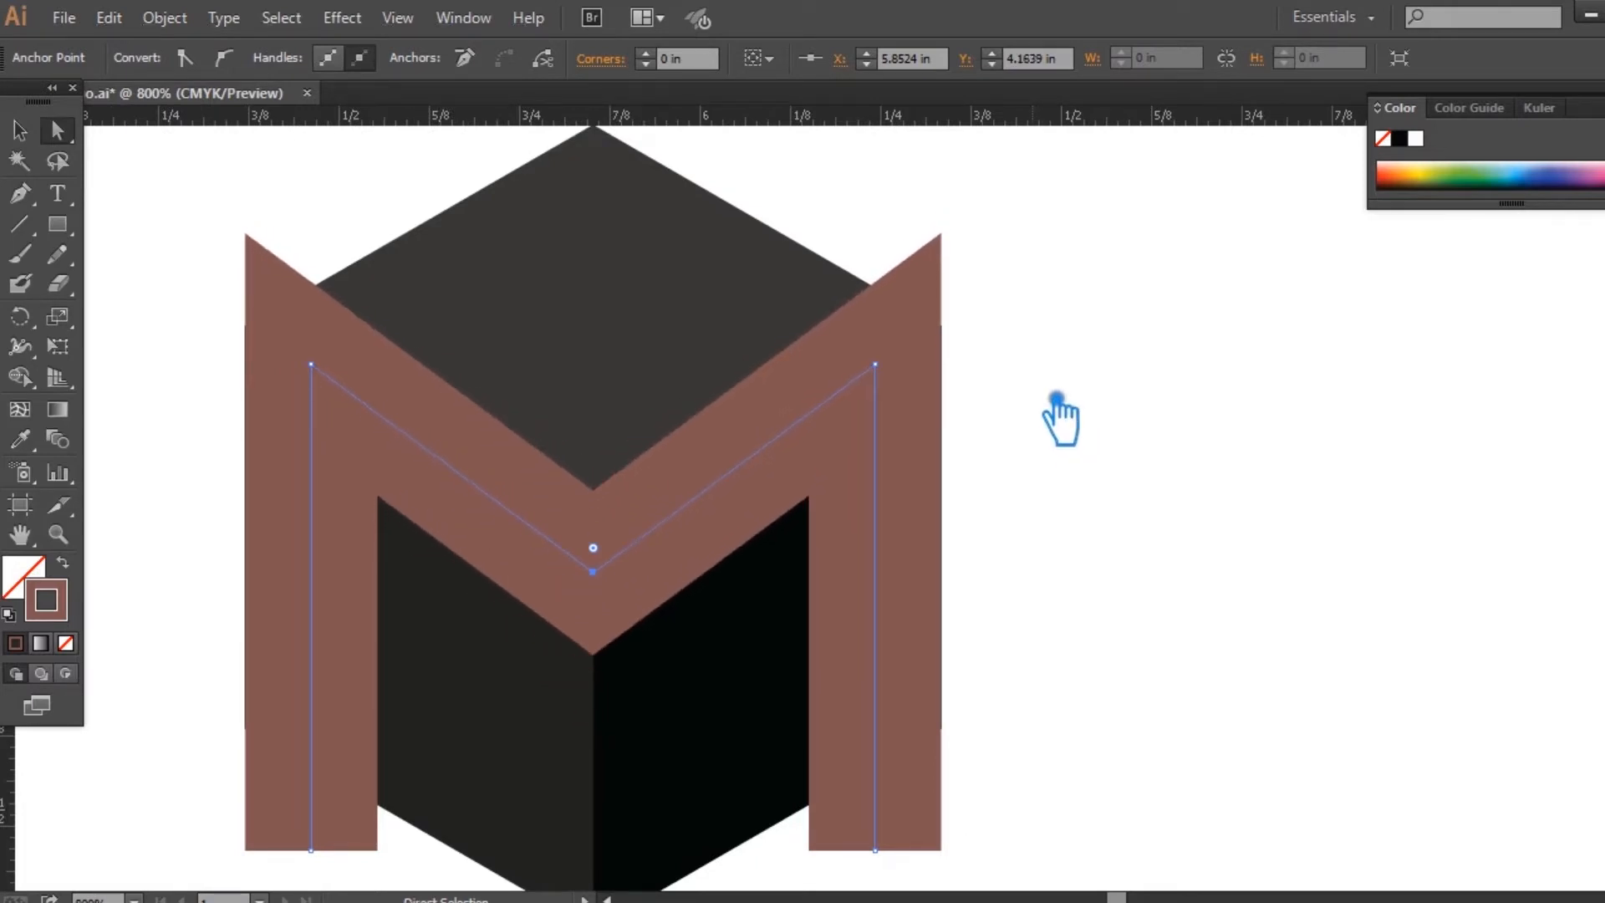
Step: Select the whole M outline and reduce its opacity to 40%
left_click(20, 130)
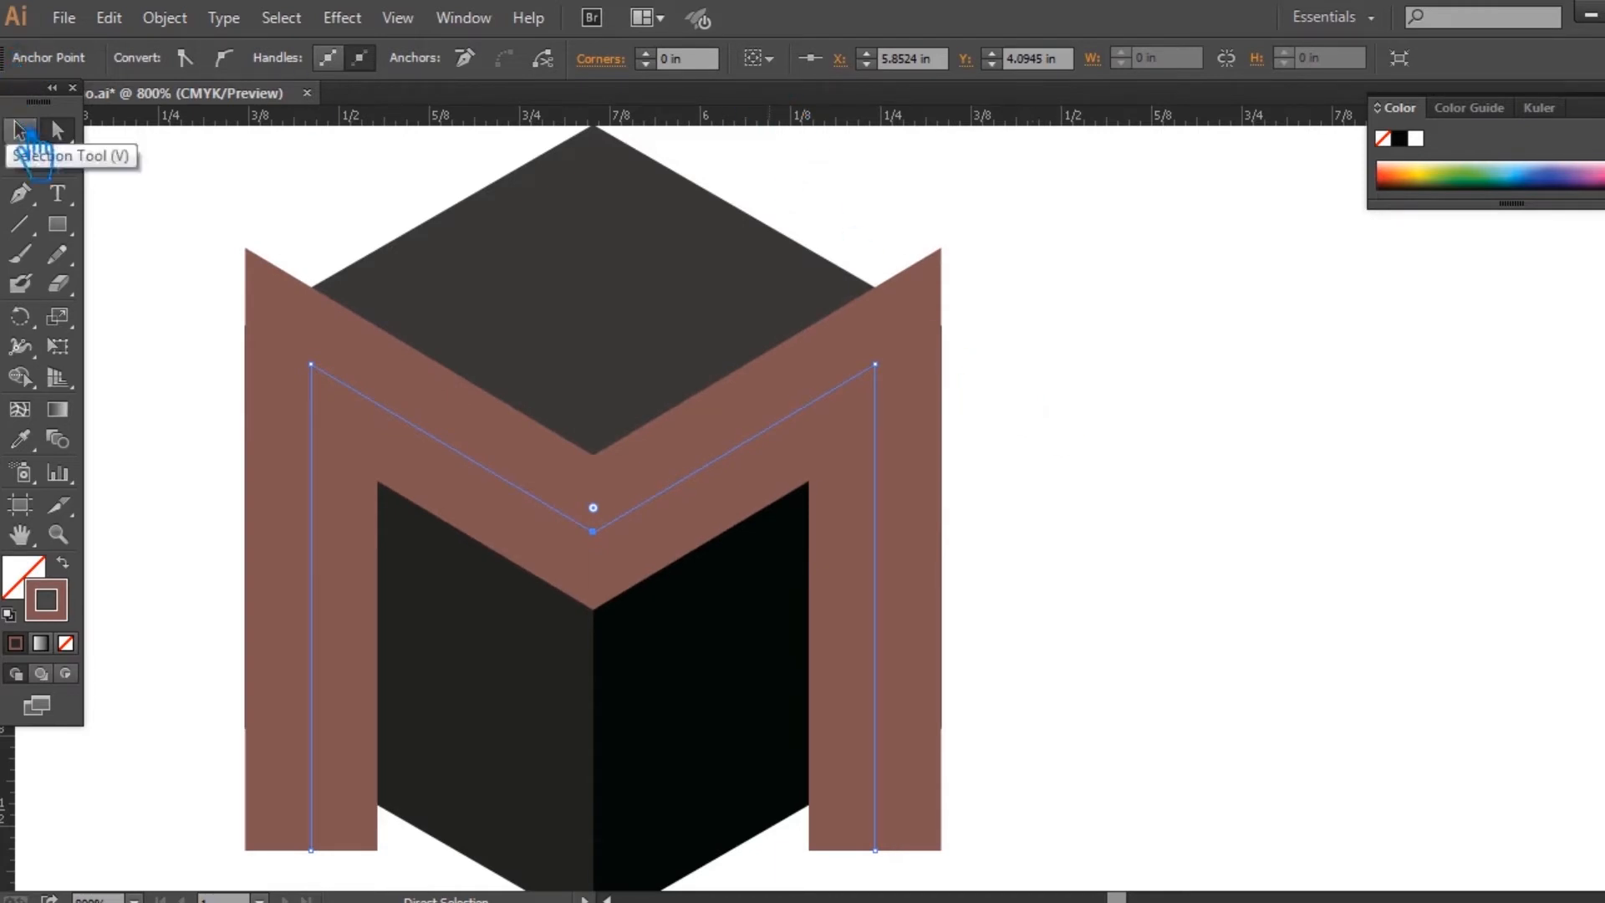
left_click(312, 147)
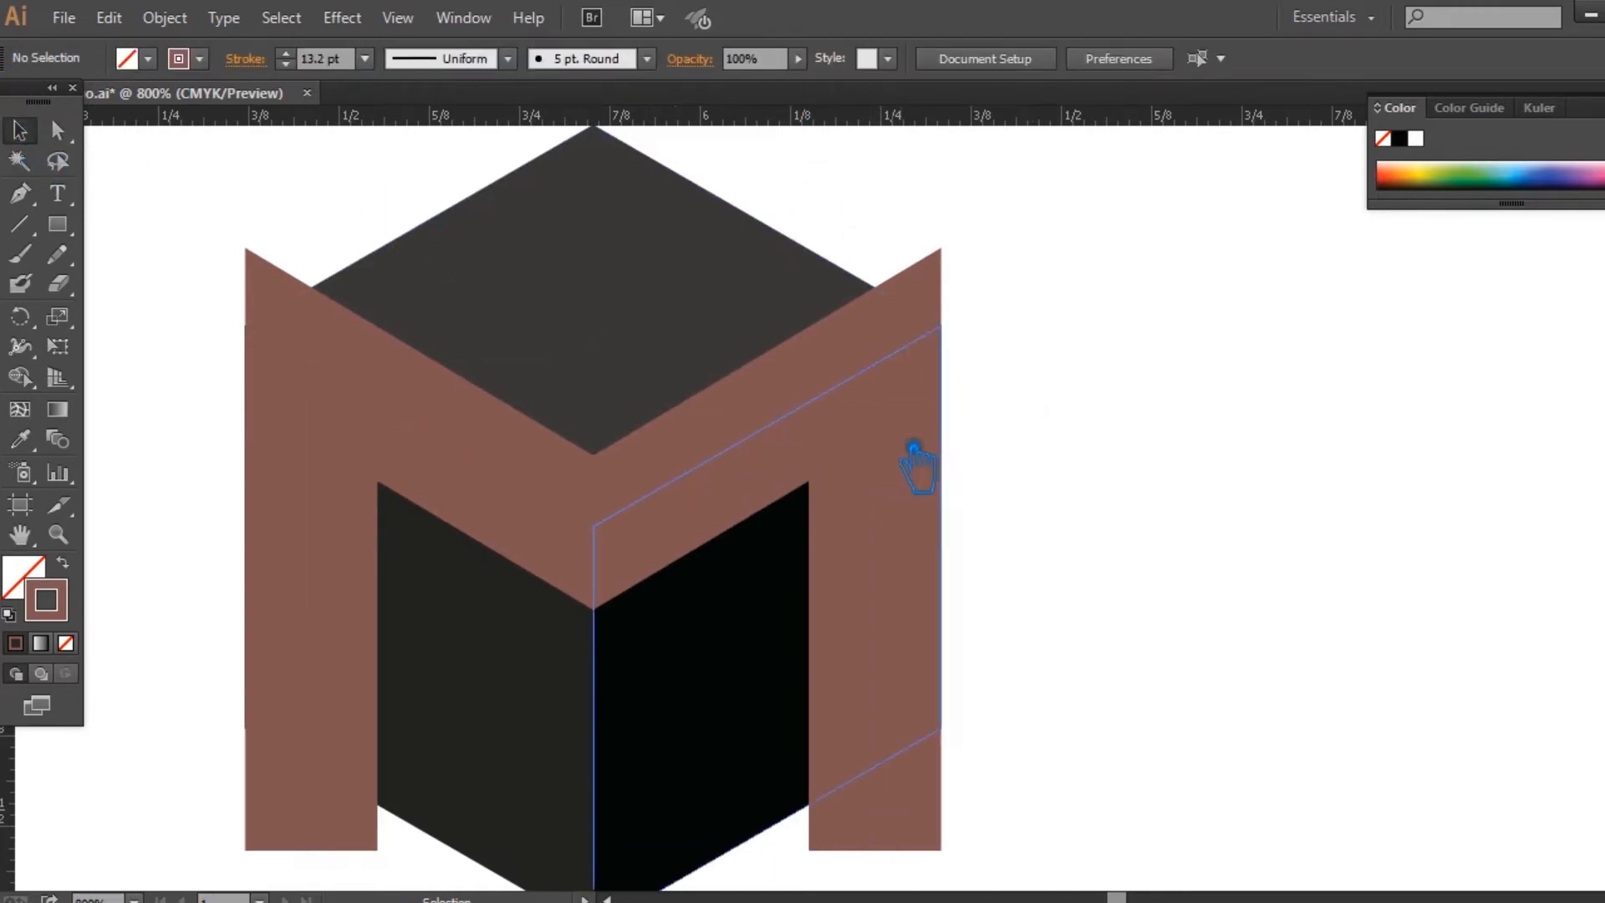
left_click(897, 453)
left_click(798, 58)
left_click_drag(824, 108, 781, 118)
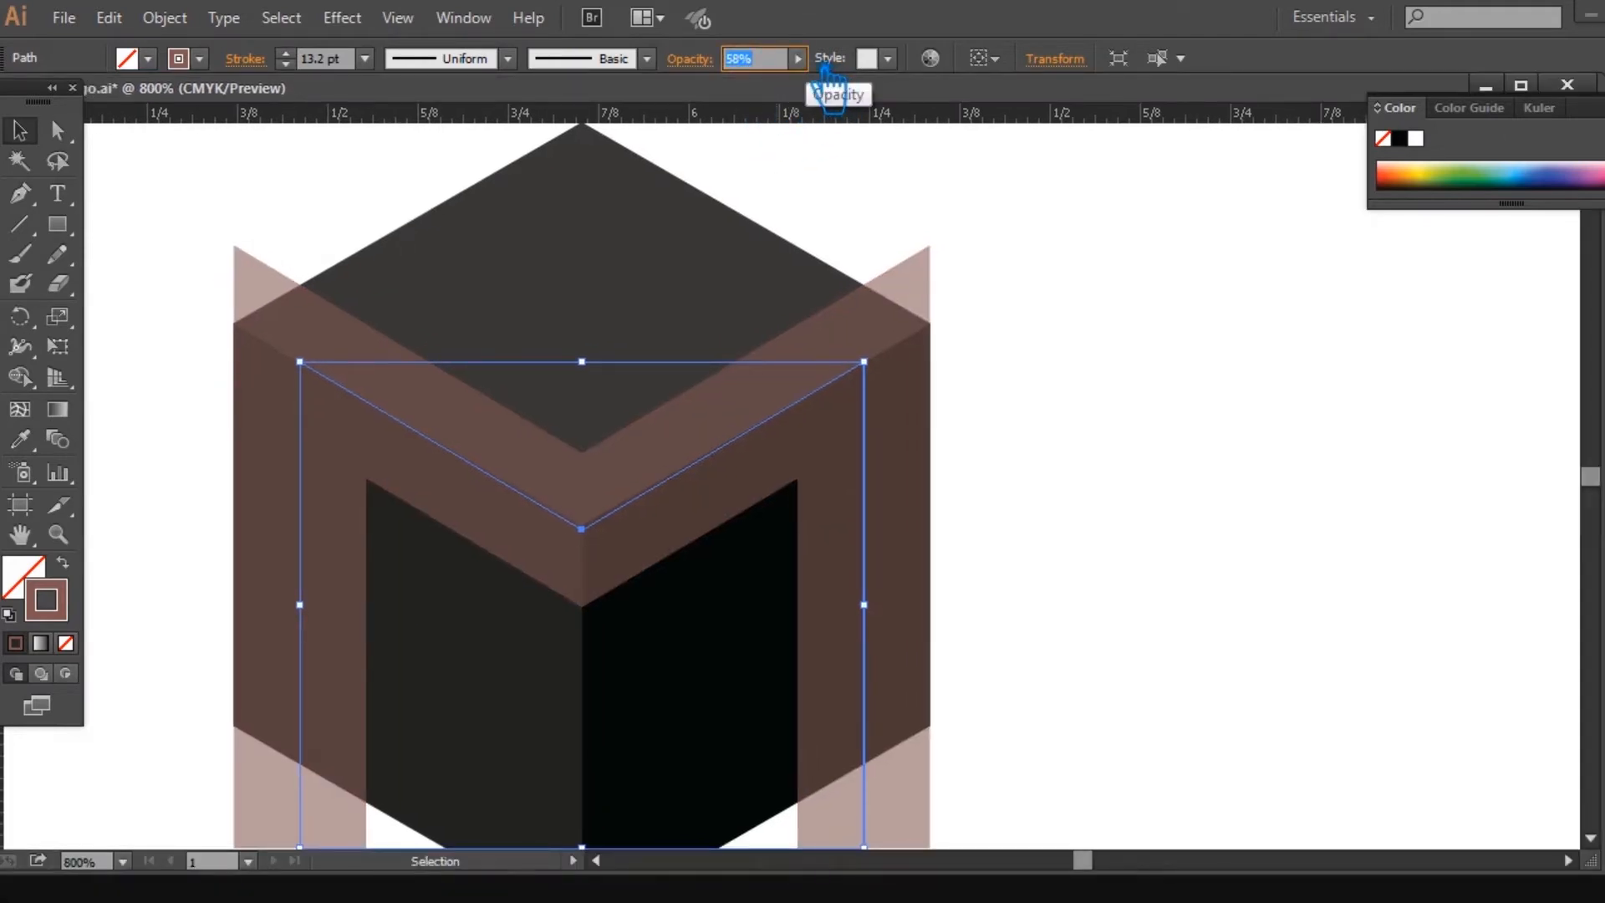
left_click(798, 57)
left_click_drag(790, 100, 760, 100)
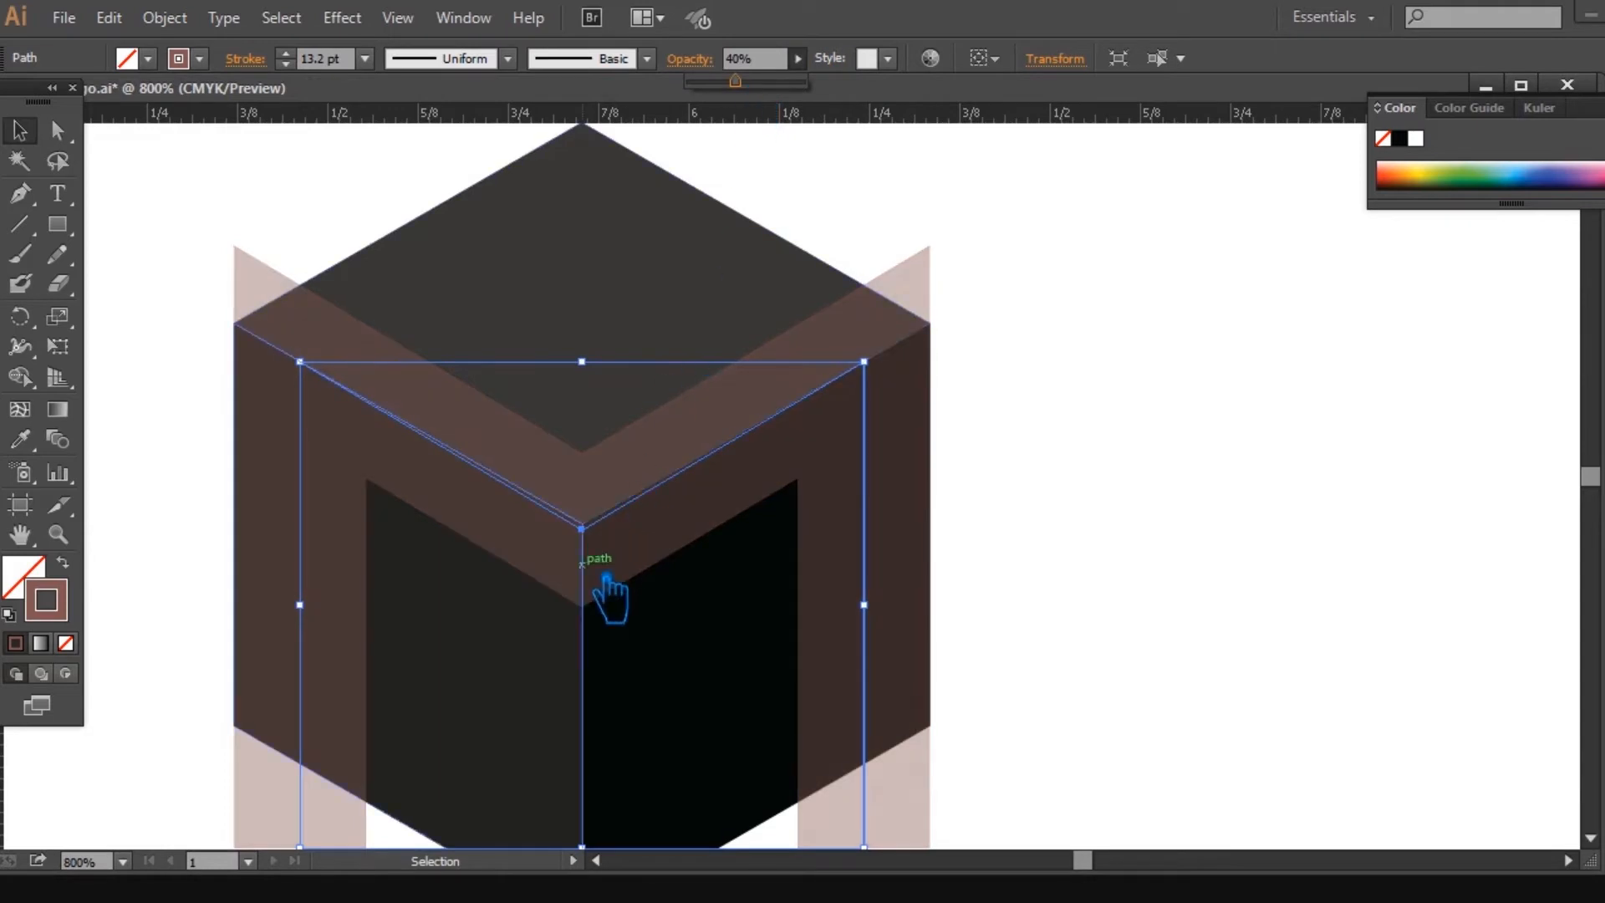
Step: Move the M outline up slightly so its middle anchor sits on the cube's central corner
scroll(600, 581, "up", 4)
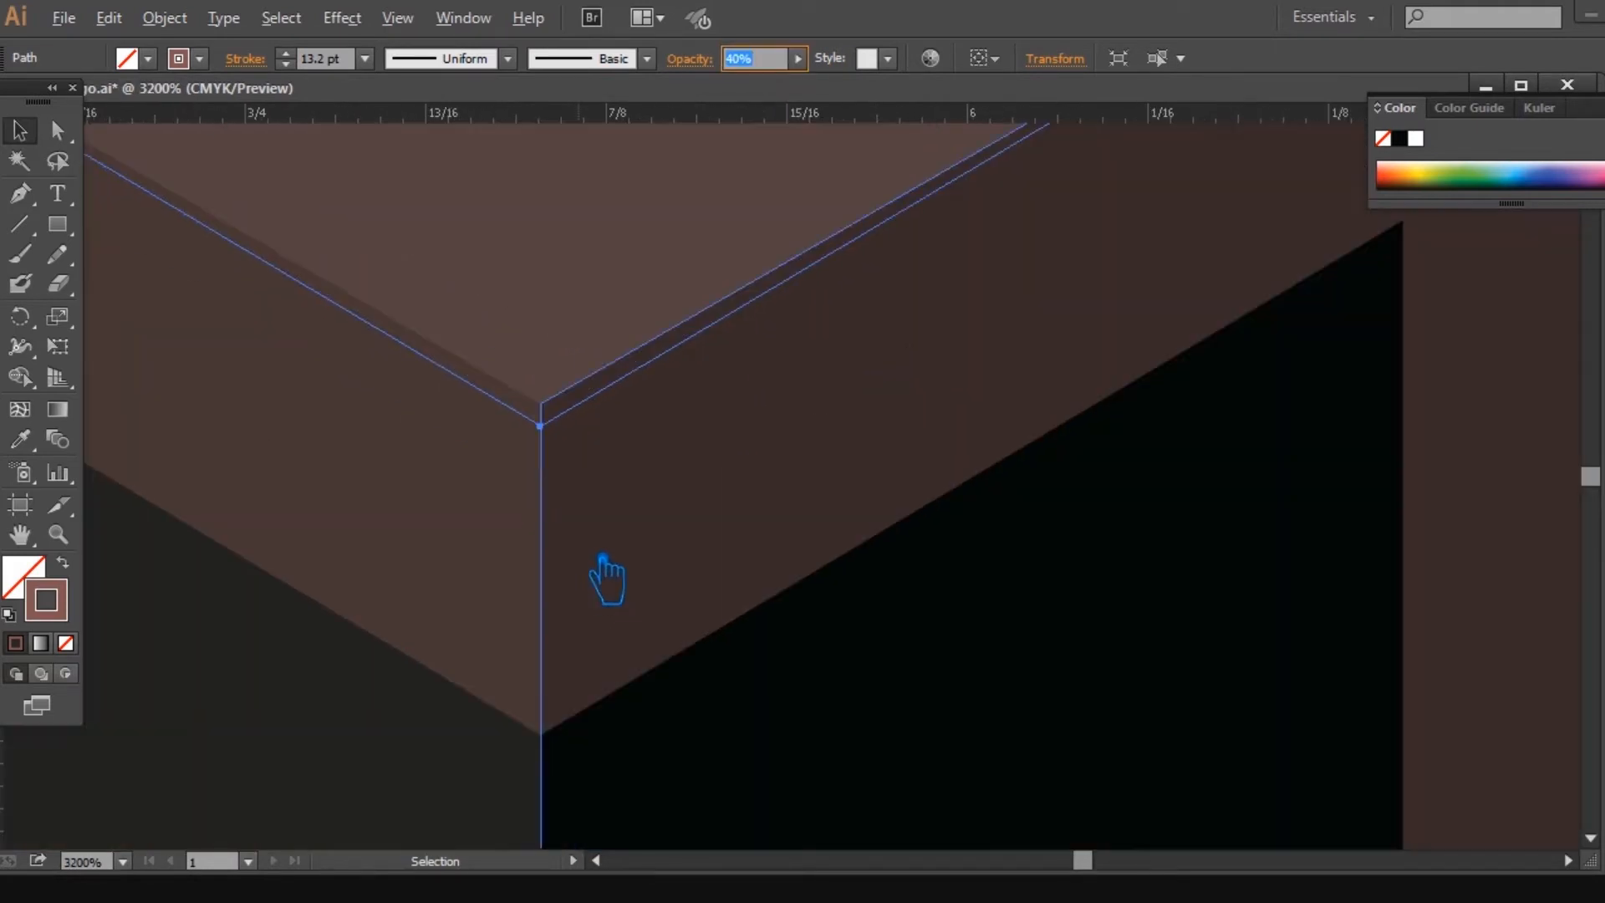
left_click_drag(563, 440, 564, 437)
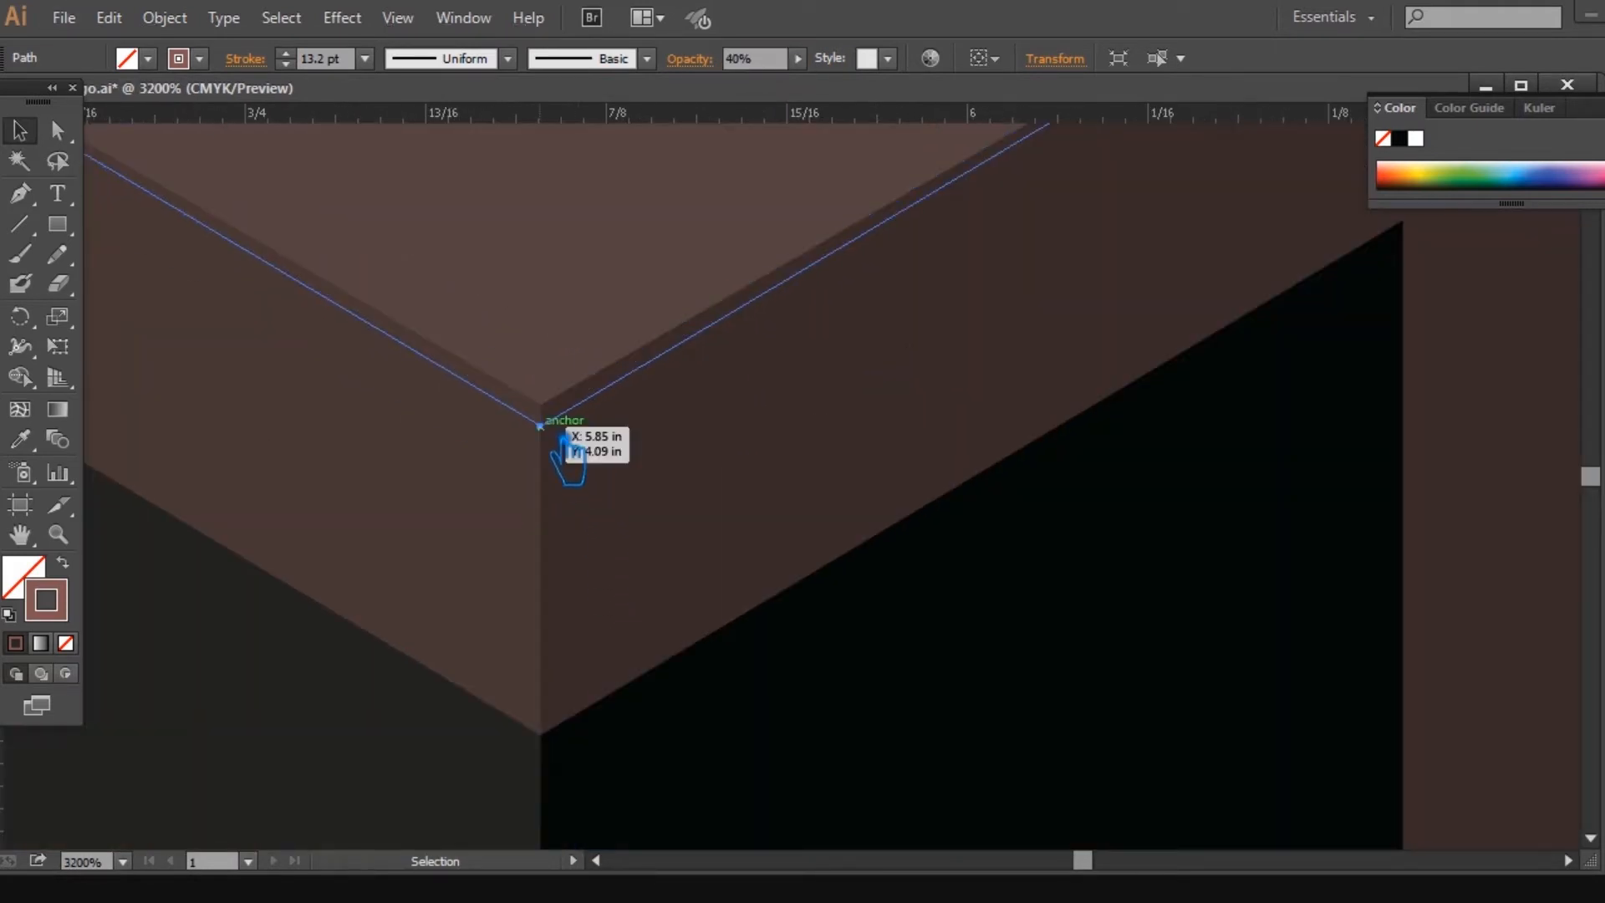
left_click_drag(564, 437, 572, 420)
left_click(569, 418)
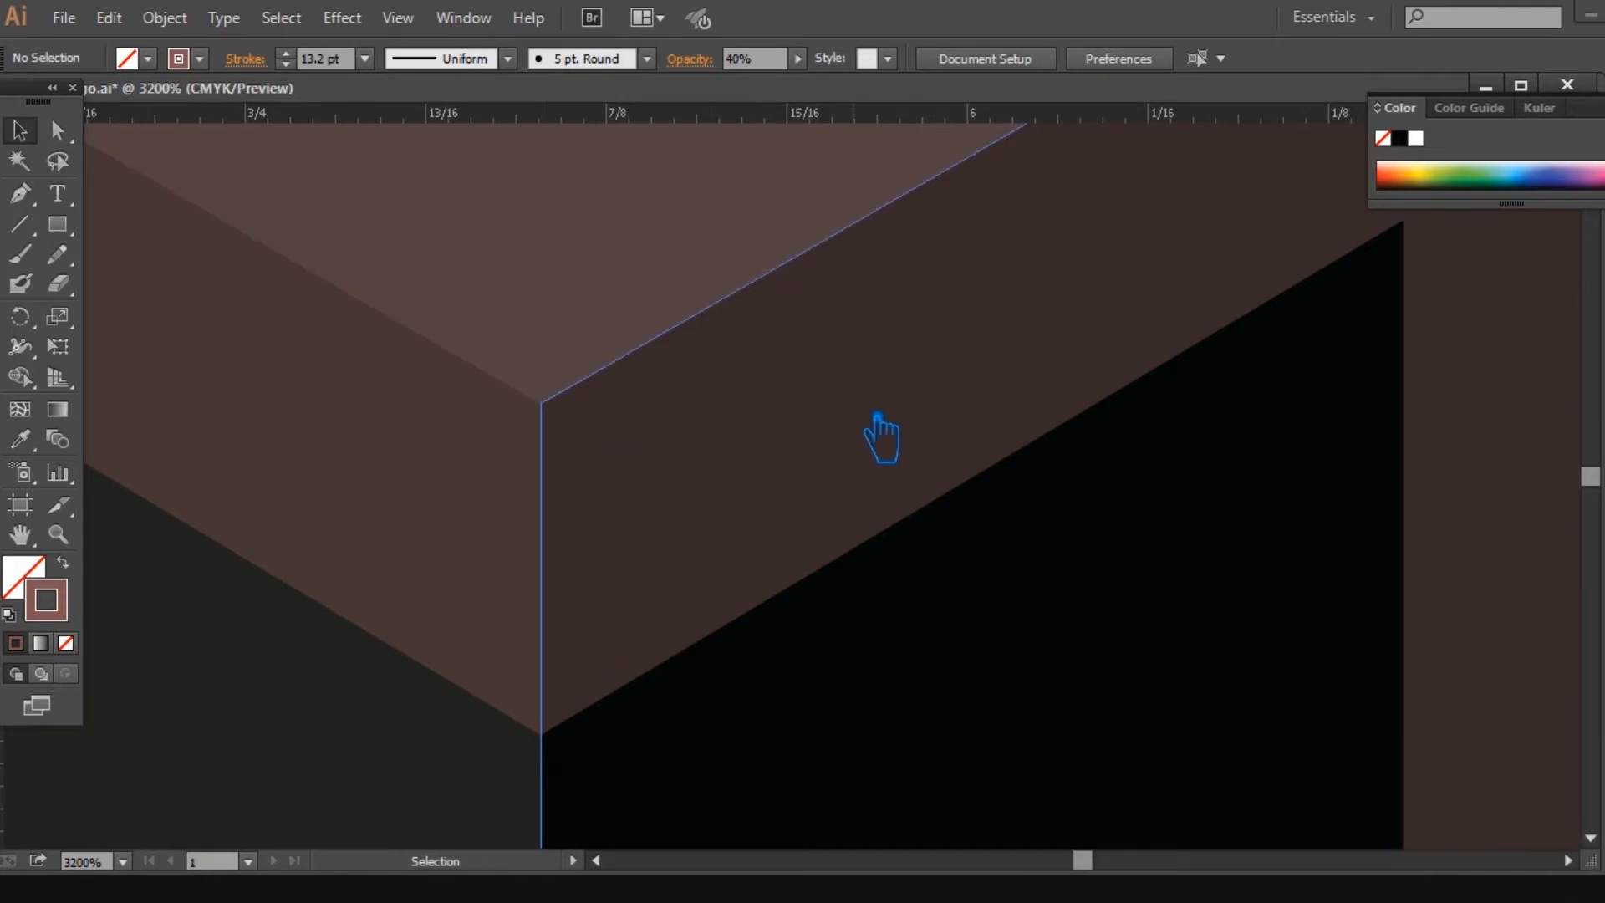
scroll(877, 430, "down", 3)
scroll(884, 447, "down", 2)
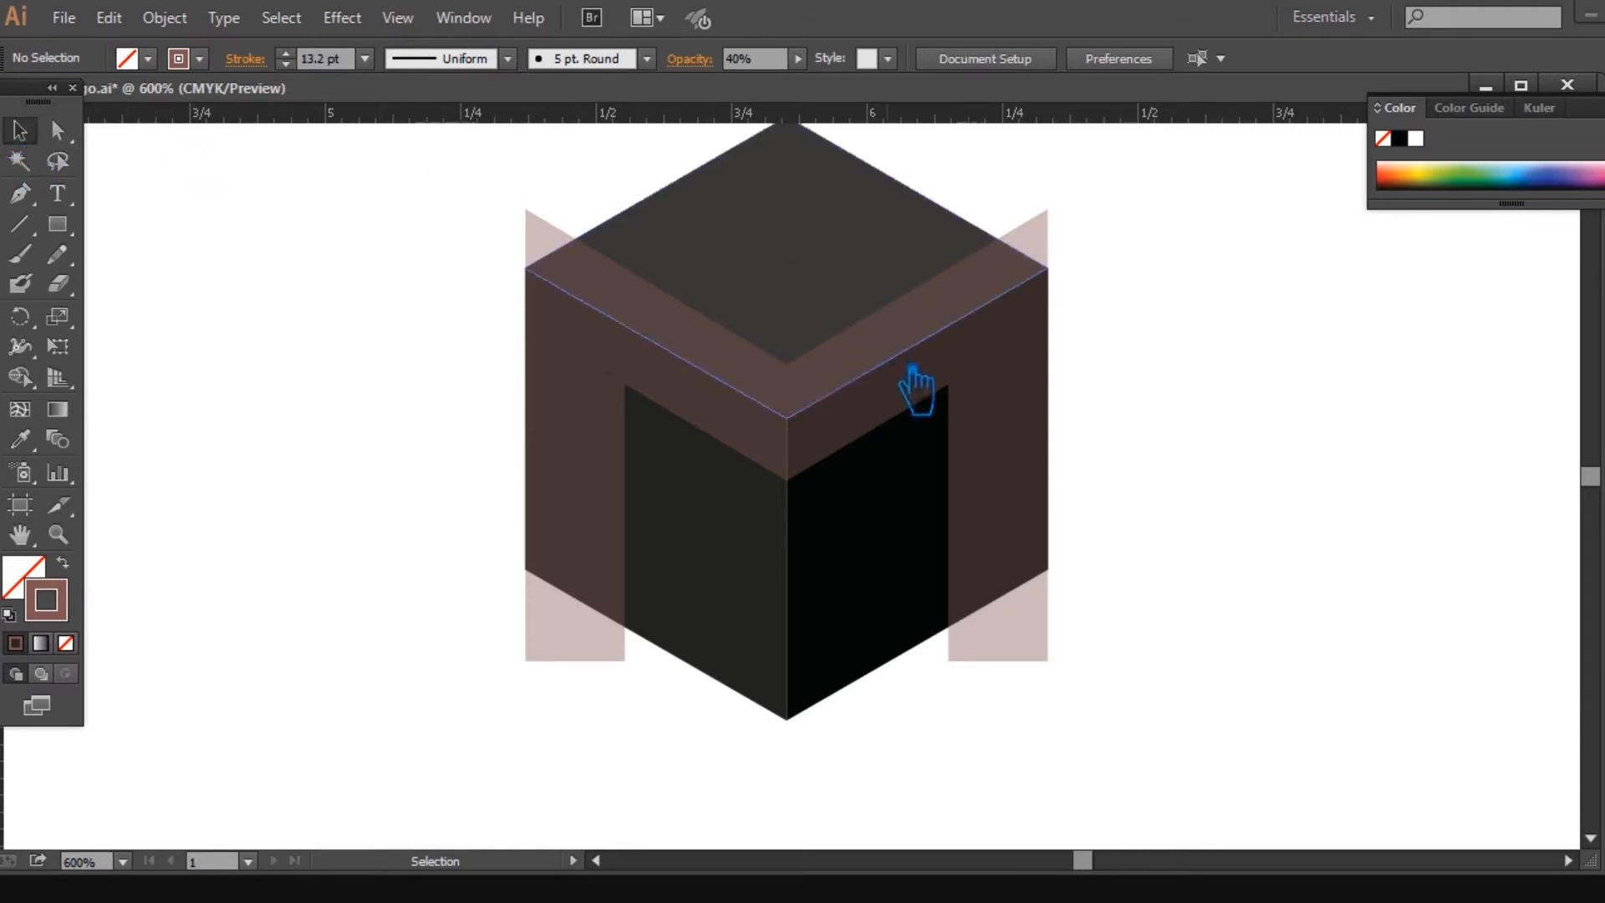
Step: Increase the M outline's stroke weight to 17 pt
left_click(1025, 447)
left_click_drag(1227, 461, 1150, 499)
left_click(311, 58)
type("14")
key("Return")
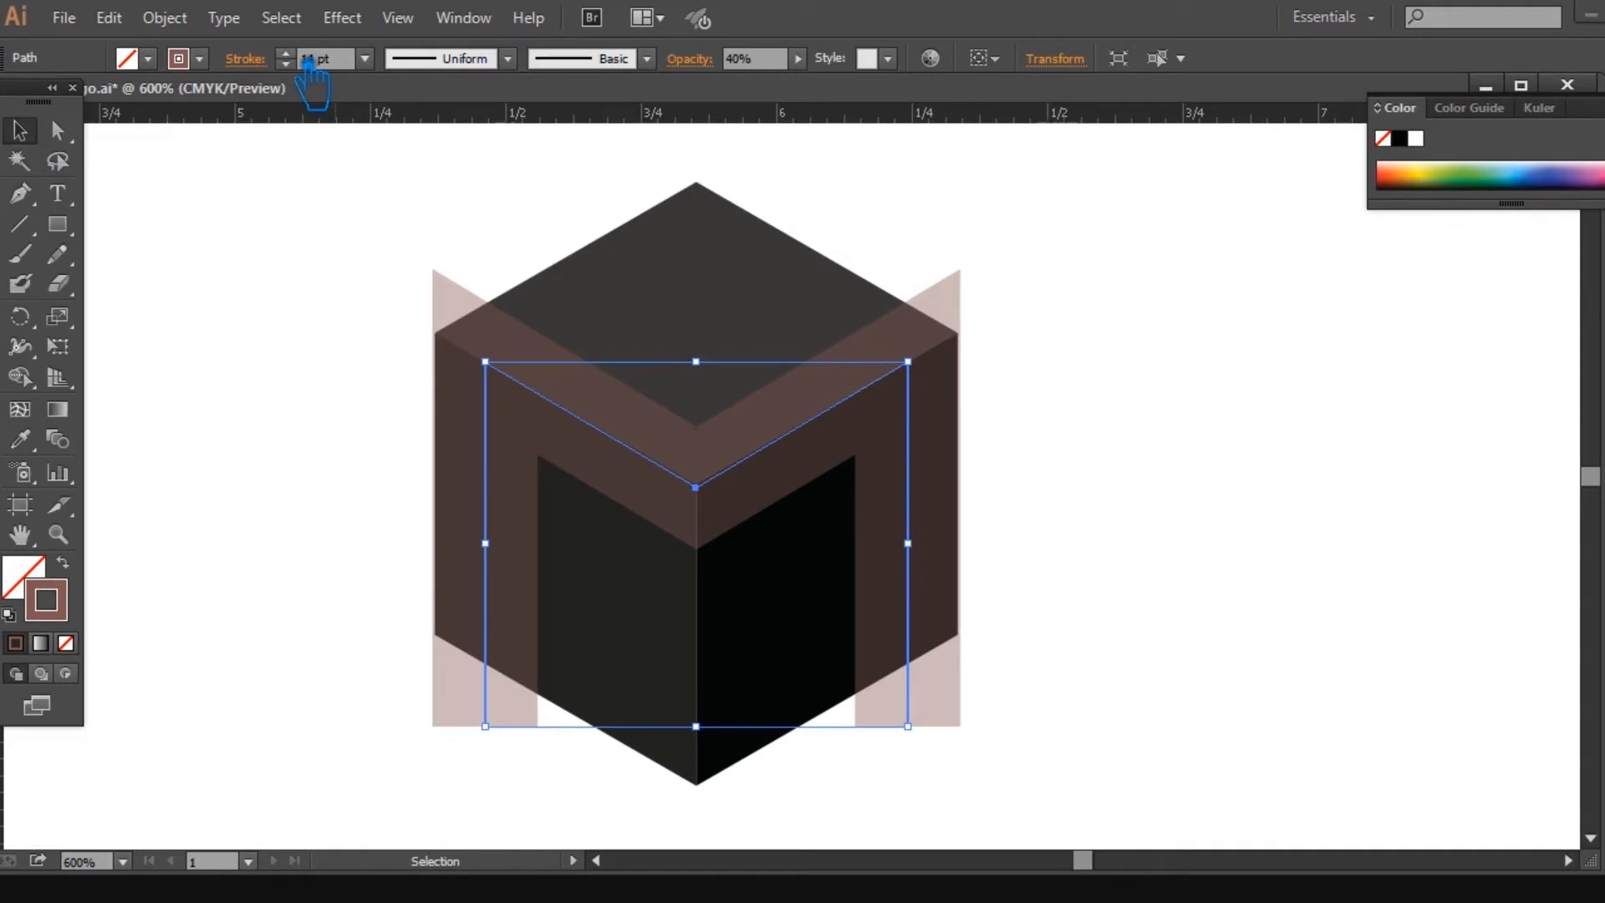
key("Up")
key("Up")
key("Up")
key("Up")
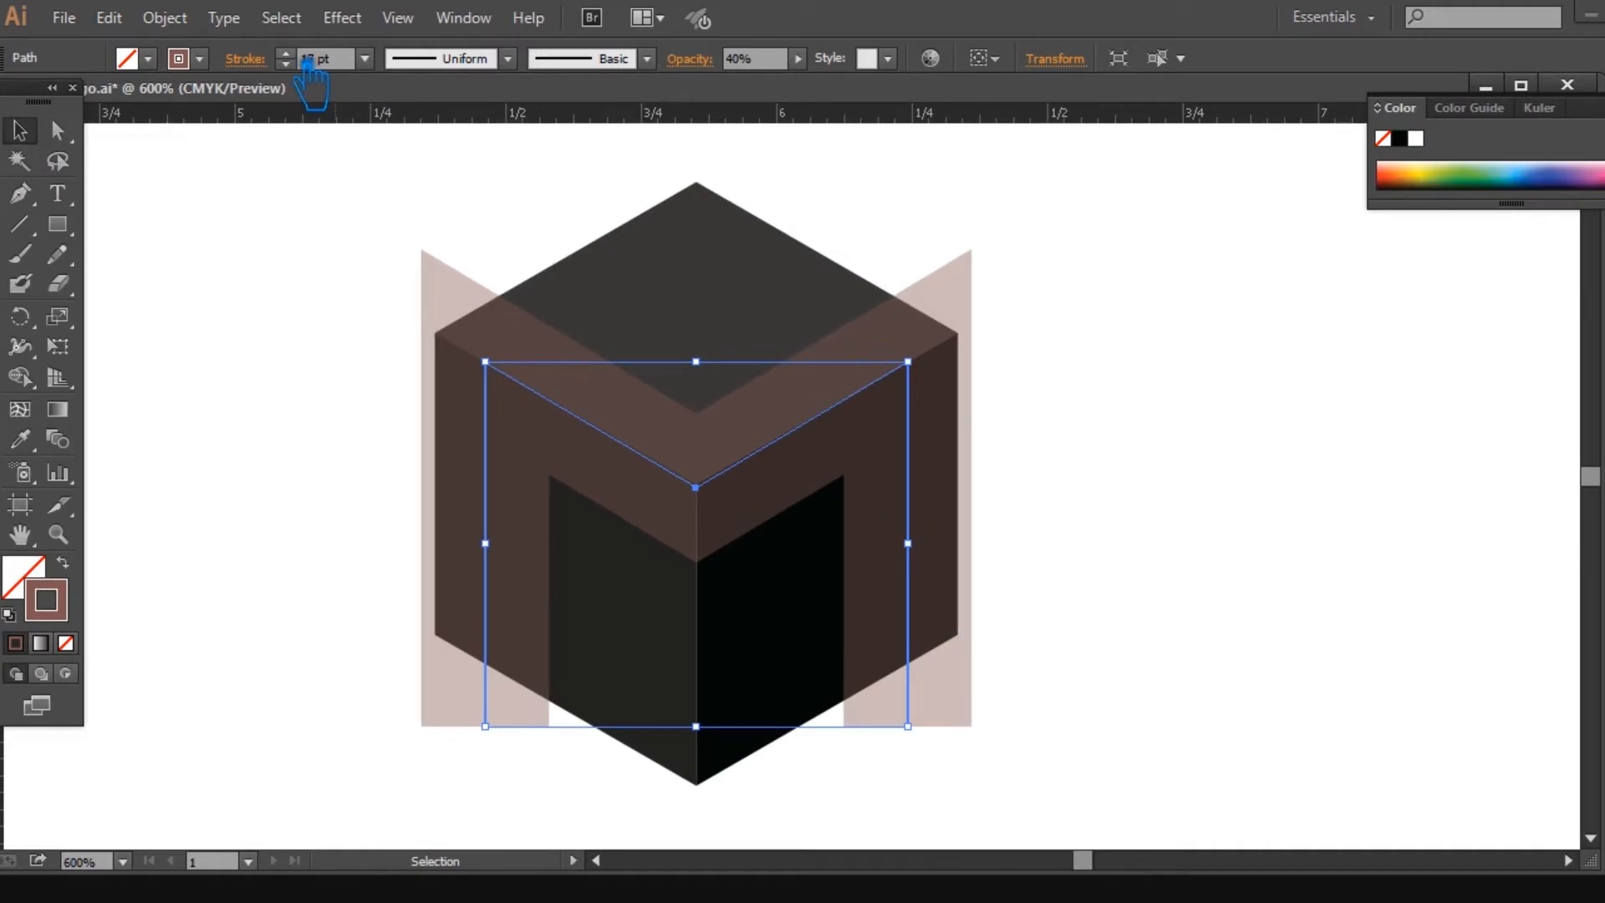
Step: Increase the M outline's stroke weight to 21 pt
key("Up")
key("Up")
key("Up")
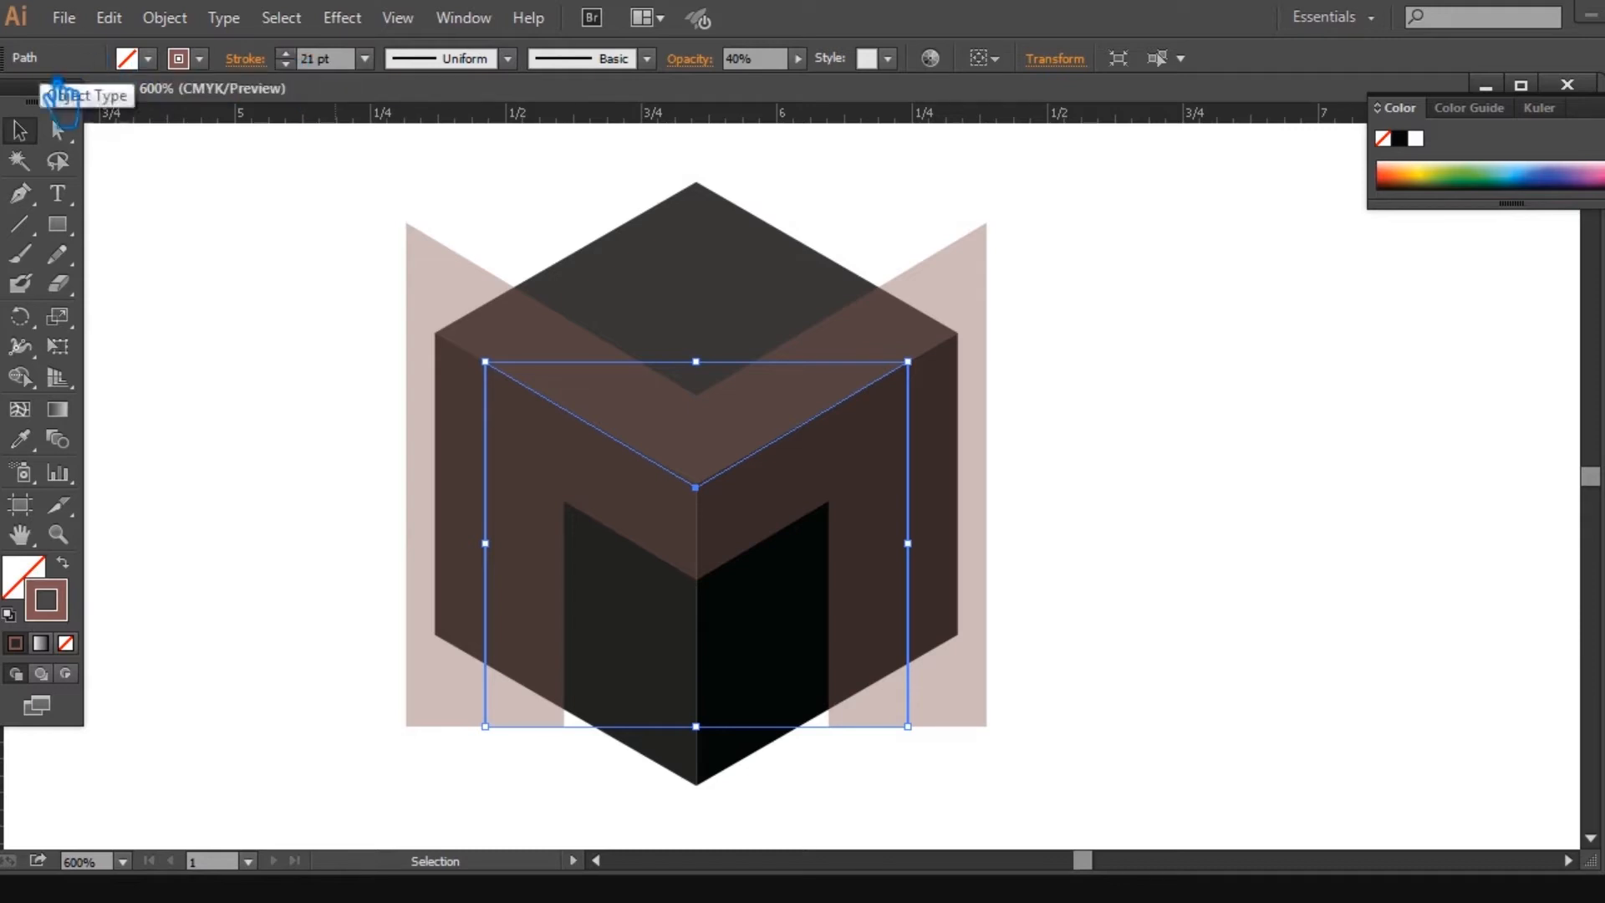
left_click(1004, 303)
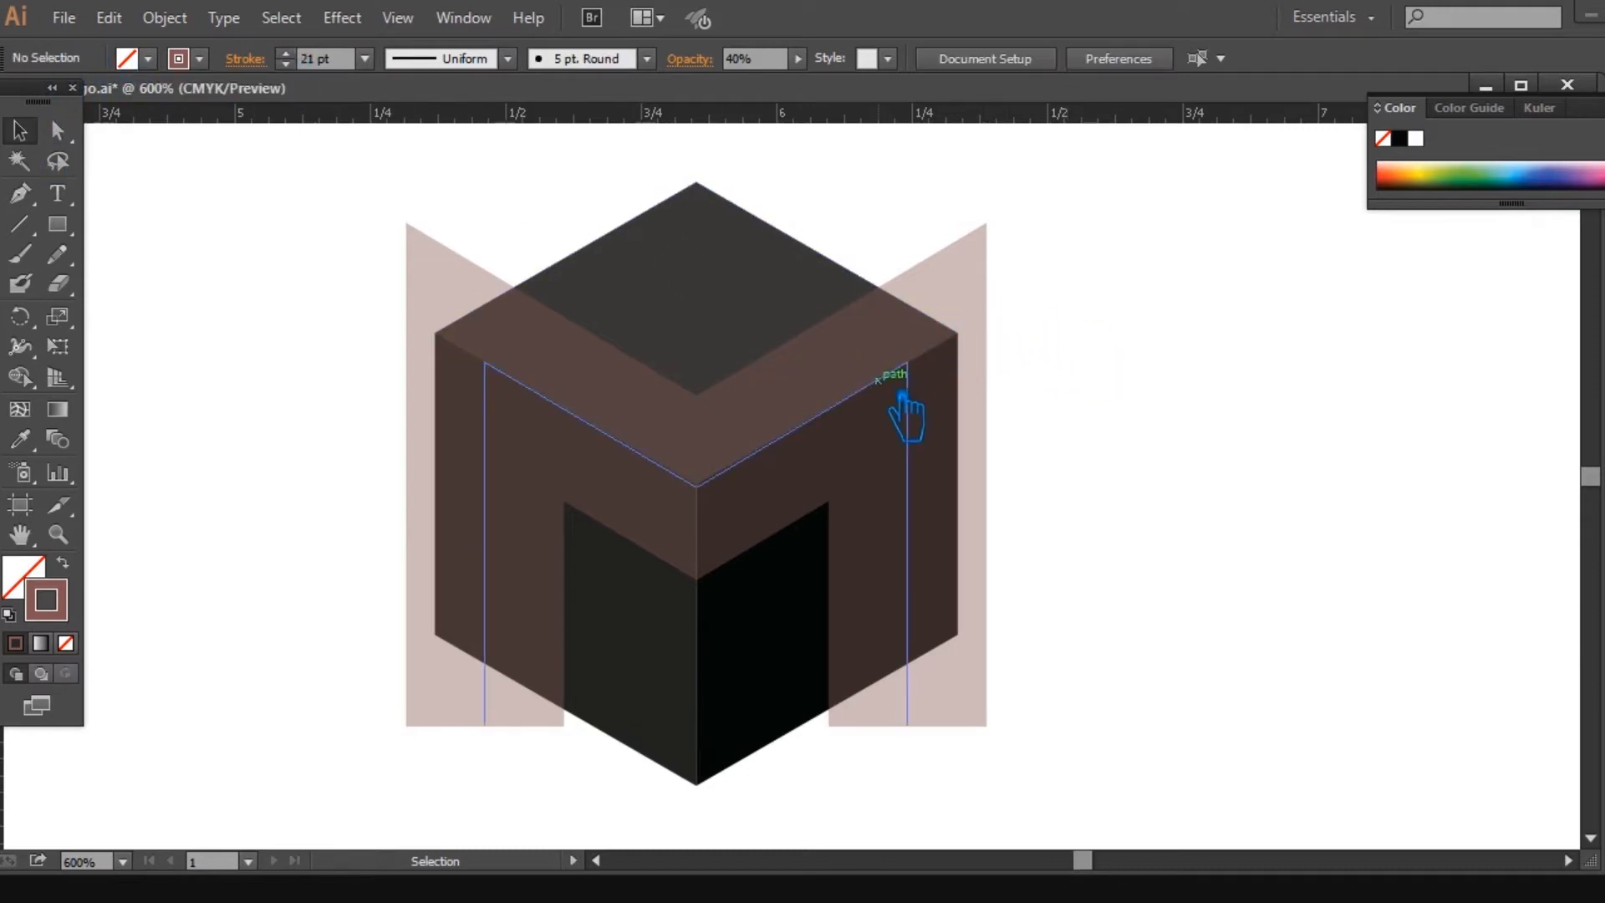
Step: Restore the M outline's opacity to 100%
left_click(907, 411)
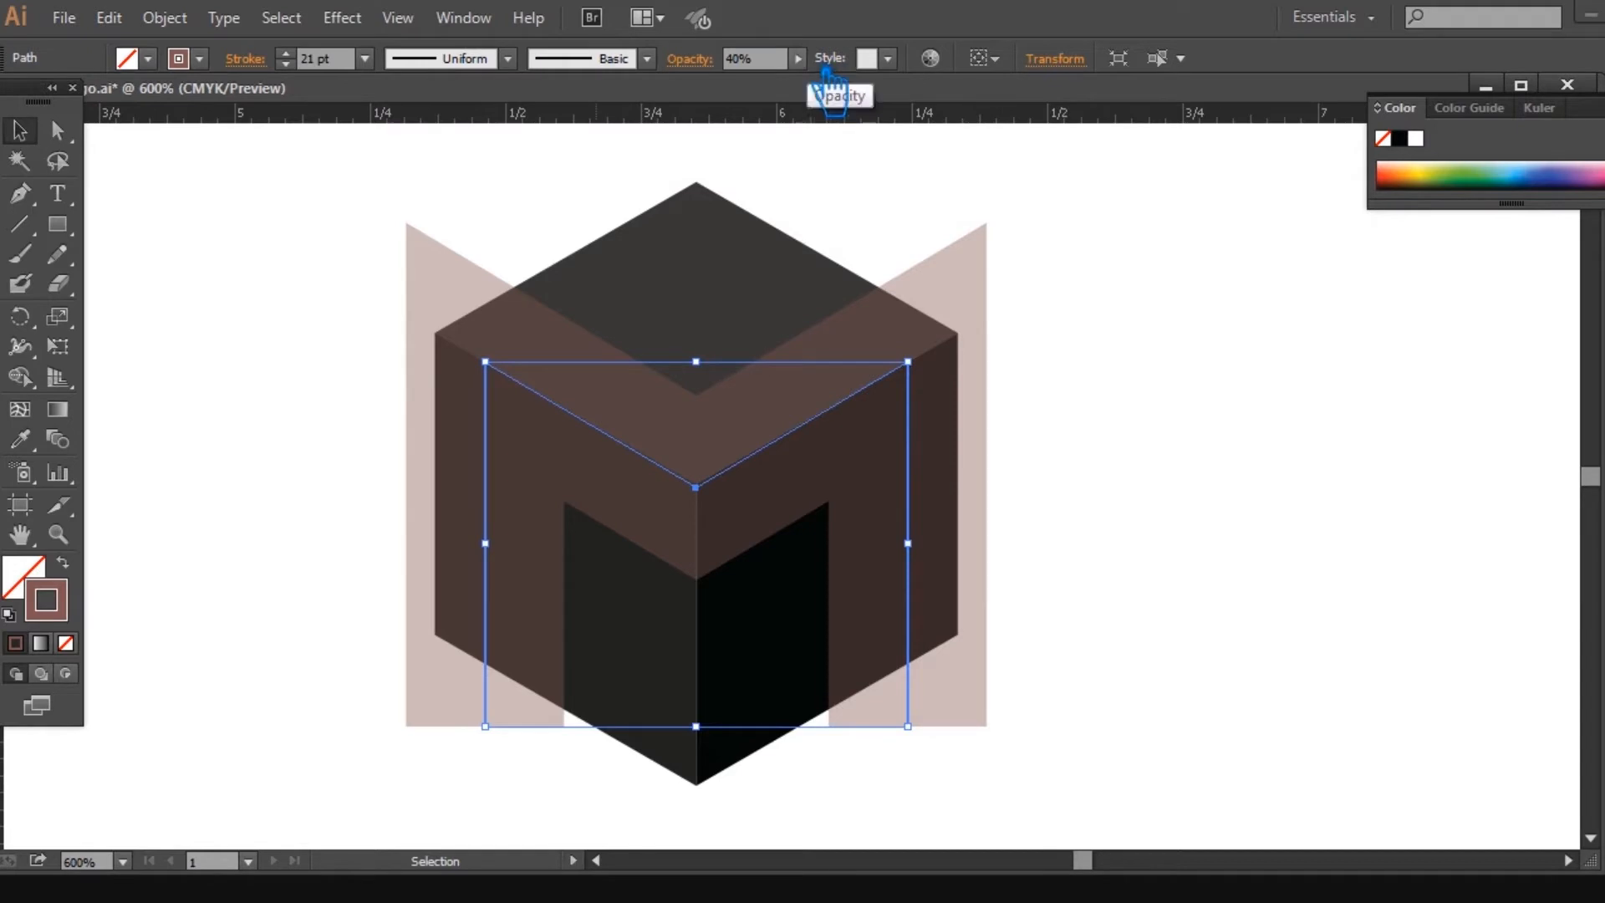
left_click(799, 57)
left_click_drag(756, 97, 1011, 102)
left_click(1168, 525)
left_click_drag(1147, 688, 999, 682)
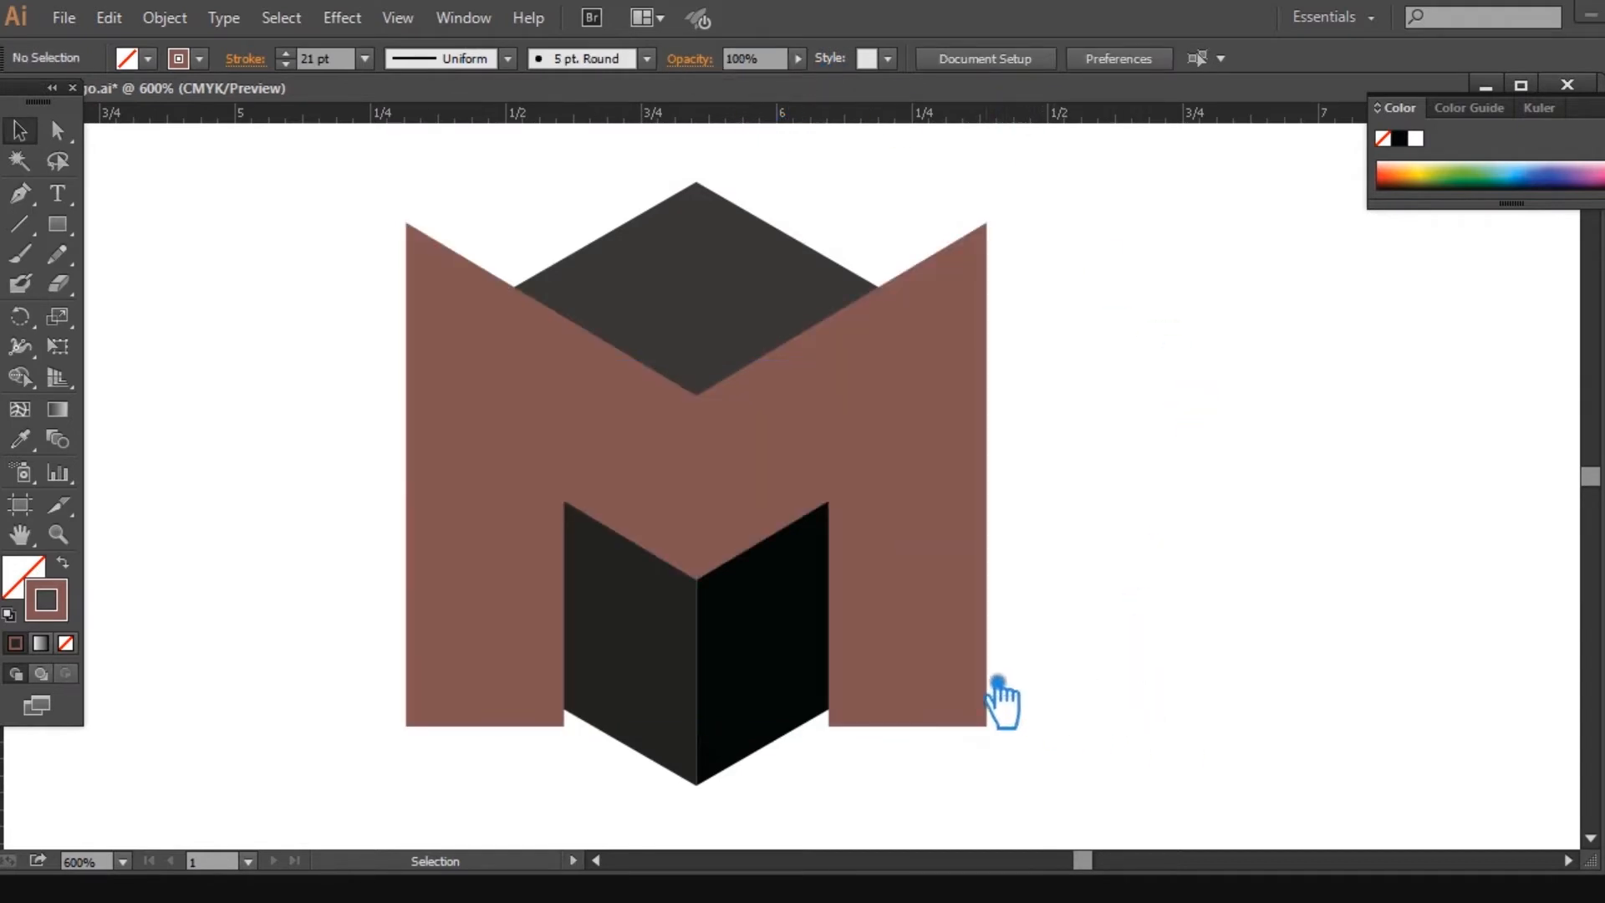
Step: Expand the M outline's fill and stroke into a solid shape
left_click(928, 716)
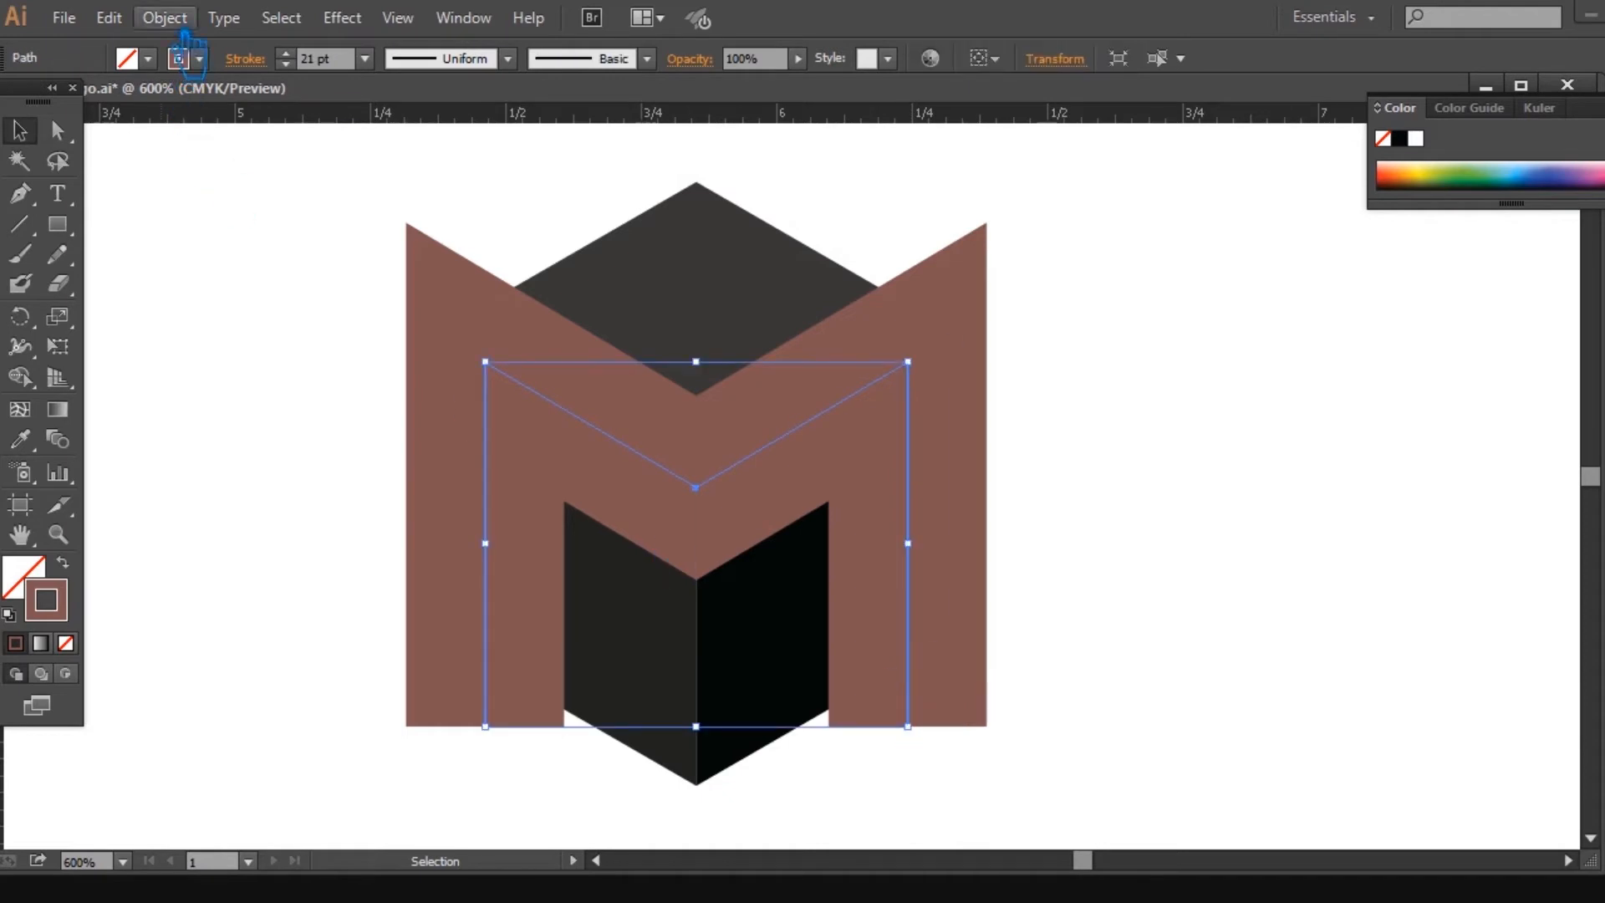
left_click(164, 17)
left_click(234, 289)
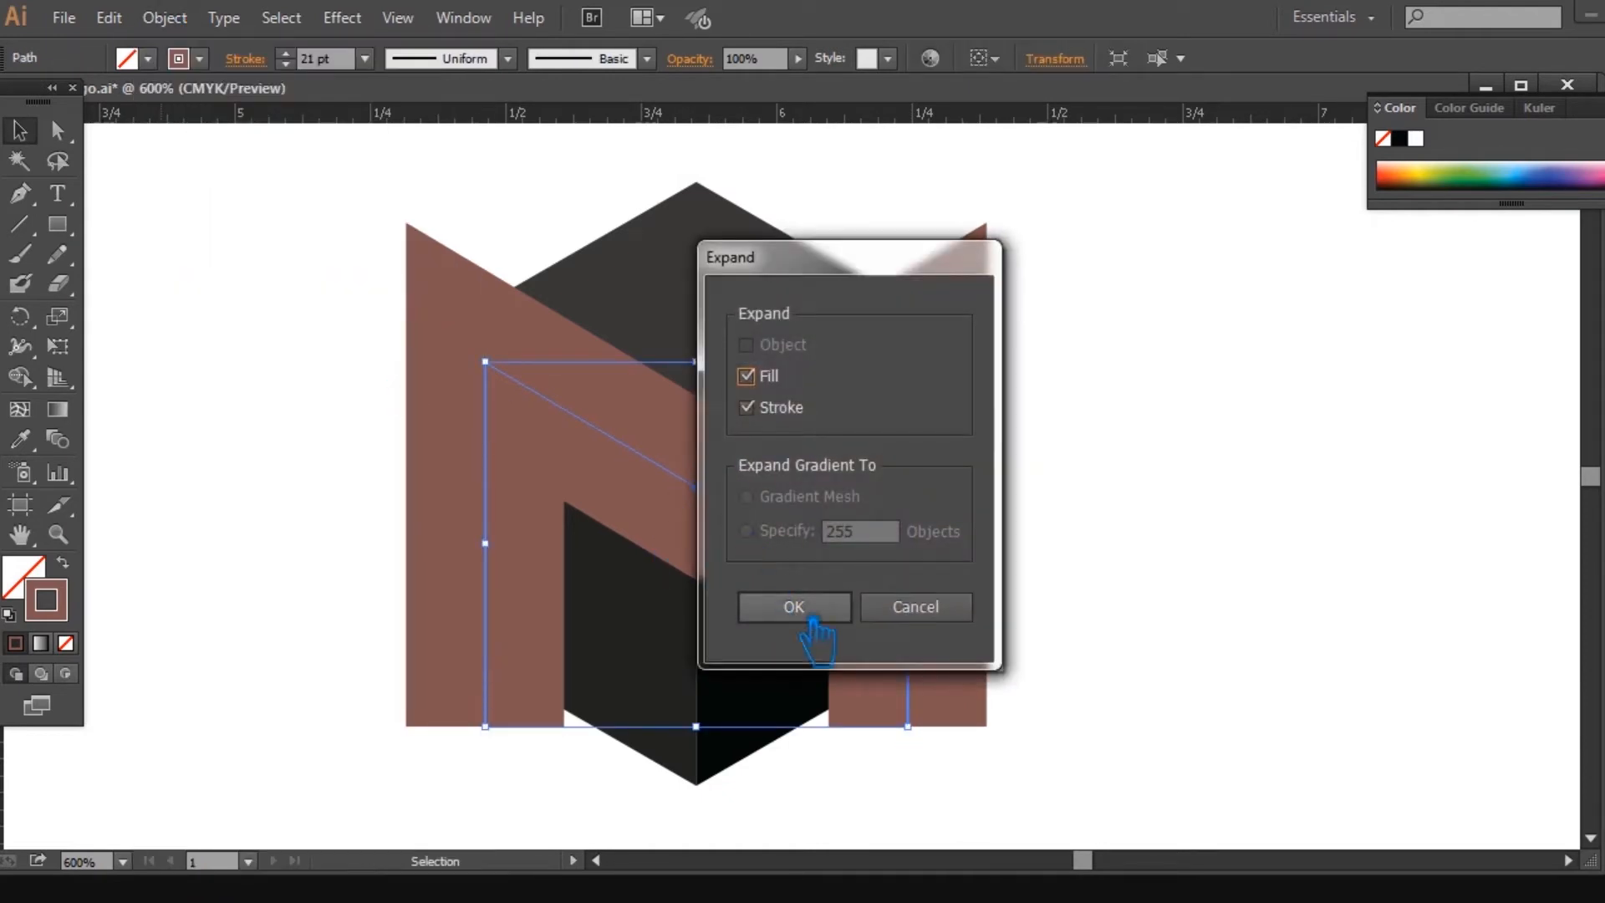
left_click(804, 617)
left_click(1174, 615)
Step: Divide the M and the cube faces into separate pieces with Pathfinder and ungroup them
left_click_drag(1046, 753, 350, 249)
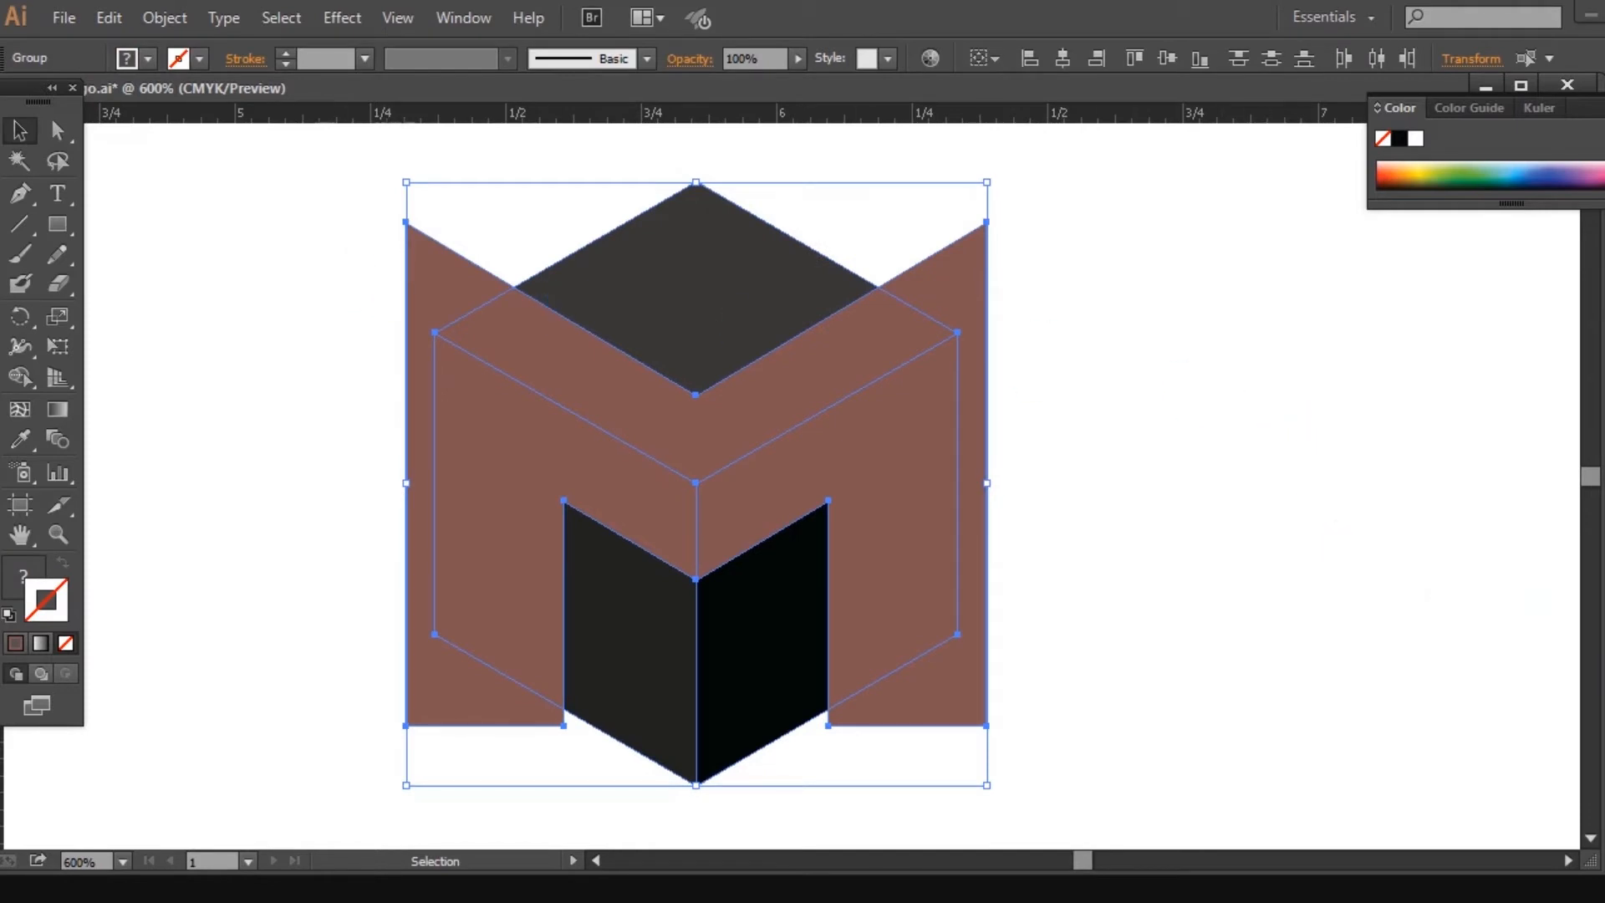
key("shift+ctrl+F9")
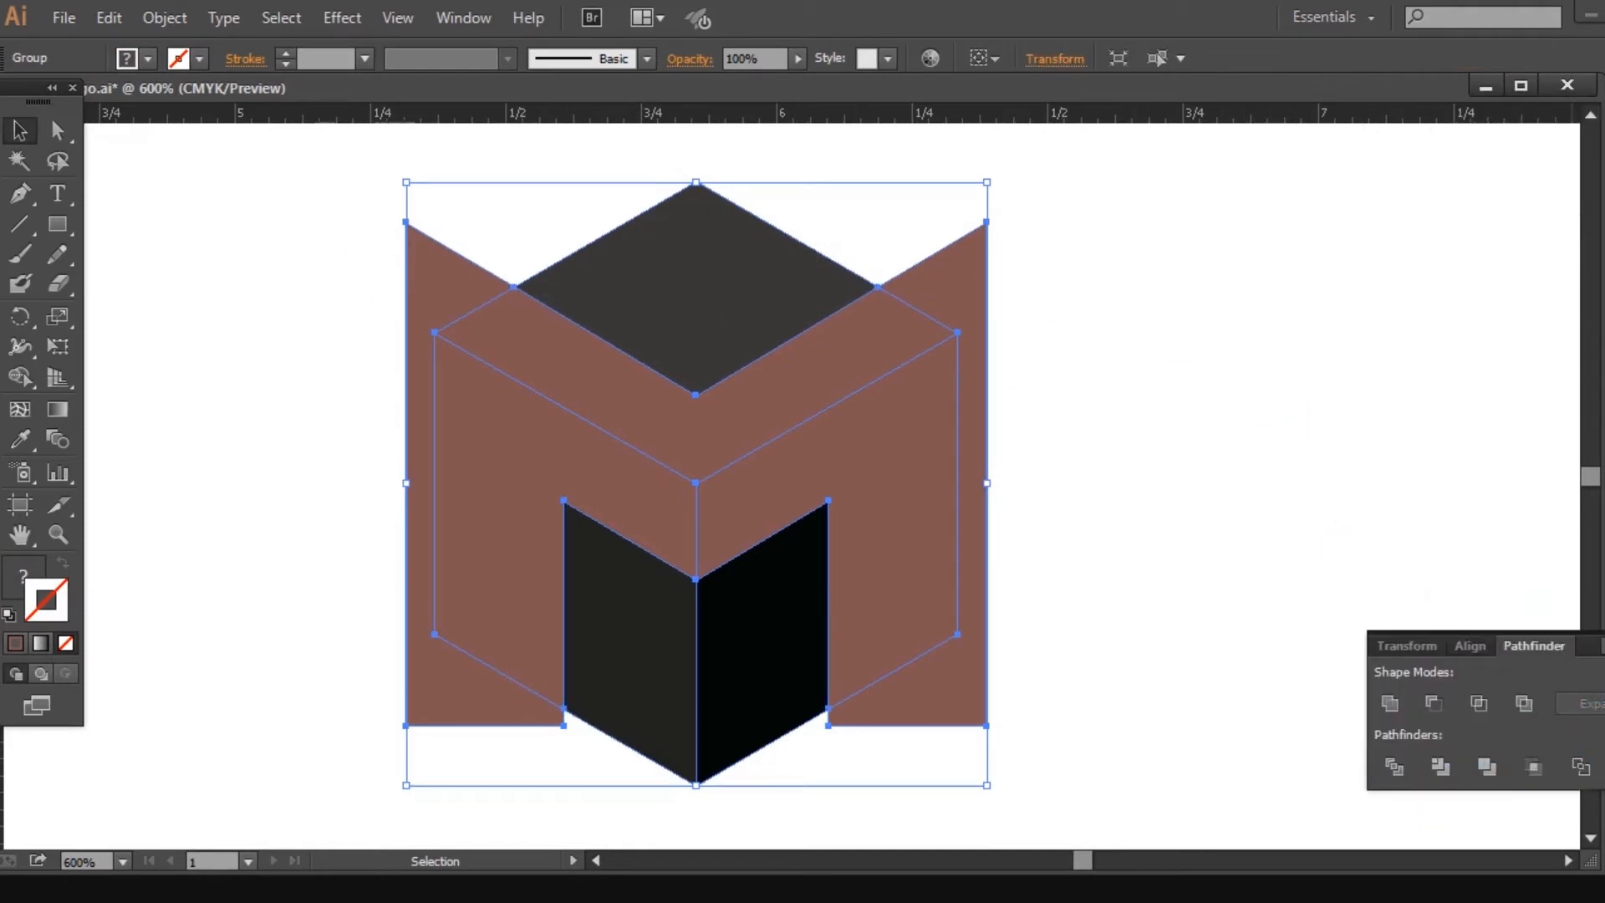
left_click(1360, 526)
right_click(962, 280)
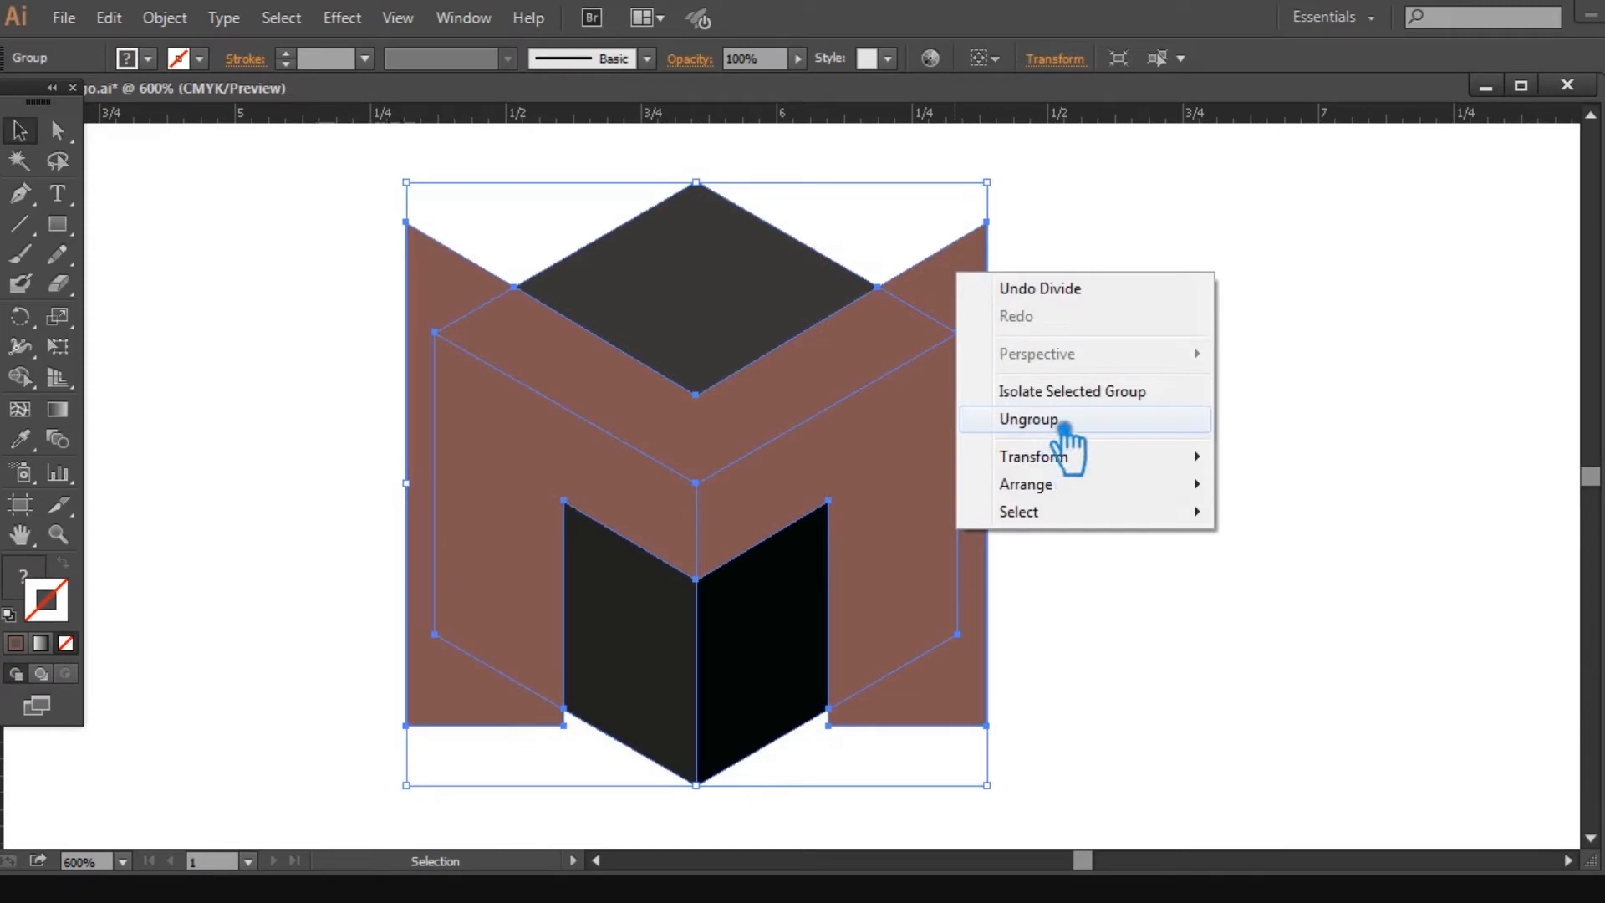
left_click(1063, 426)
Step: Delete the M pieces that extend beyond the hexagon on its right and left sides
left_click(964, 315)
key("Delete")
left_click(449, 368)
key("Delete")
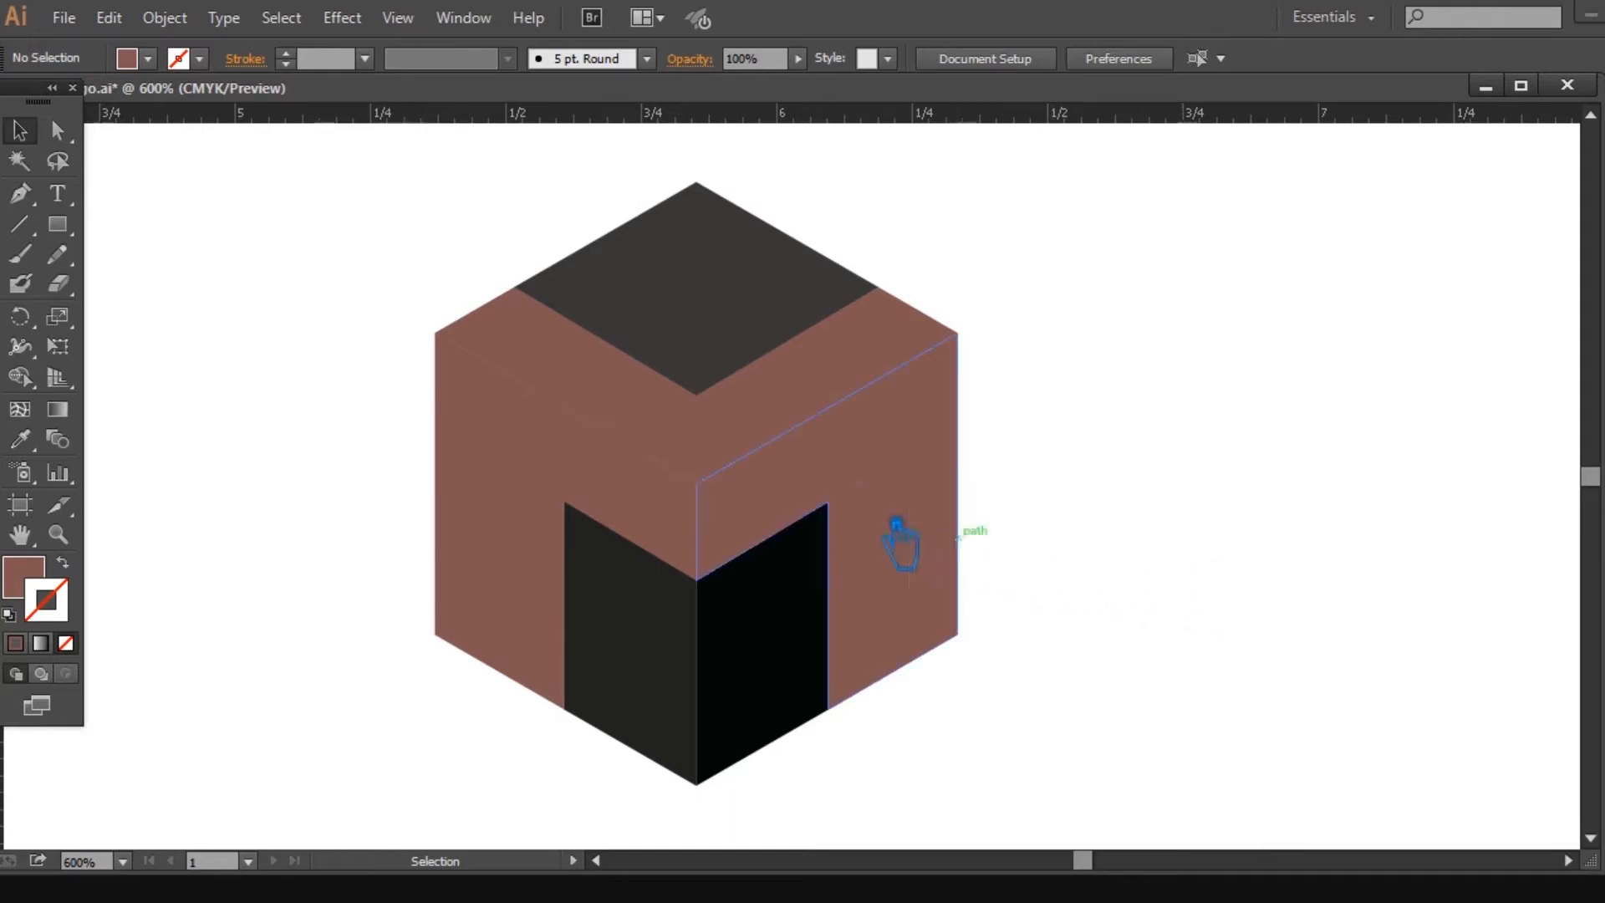
left_click(751, 504)
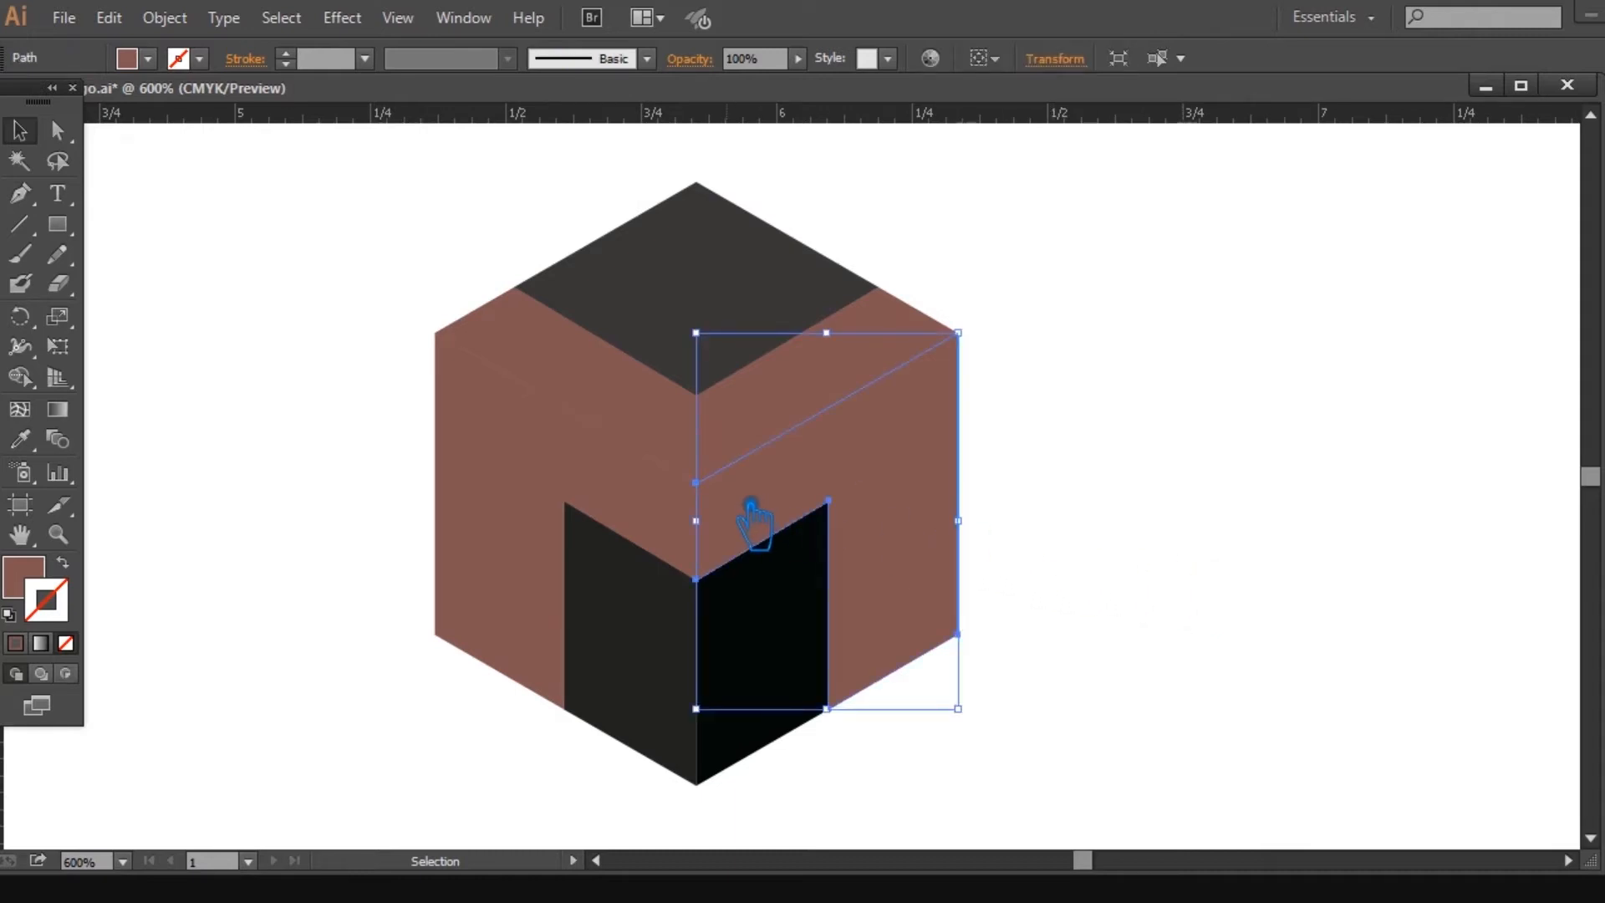
left_click(525, 494, "shift")
left_click(1202, 470)
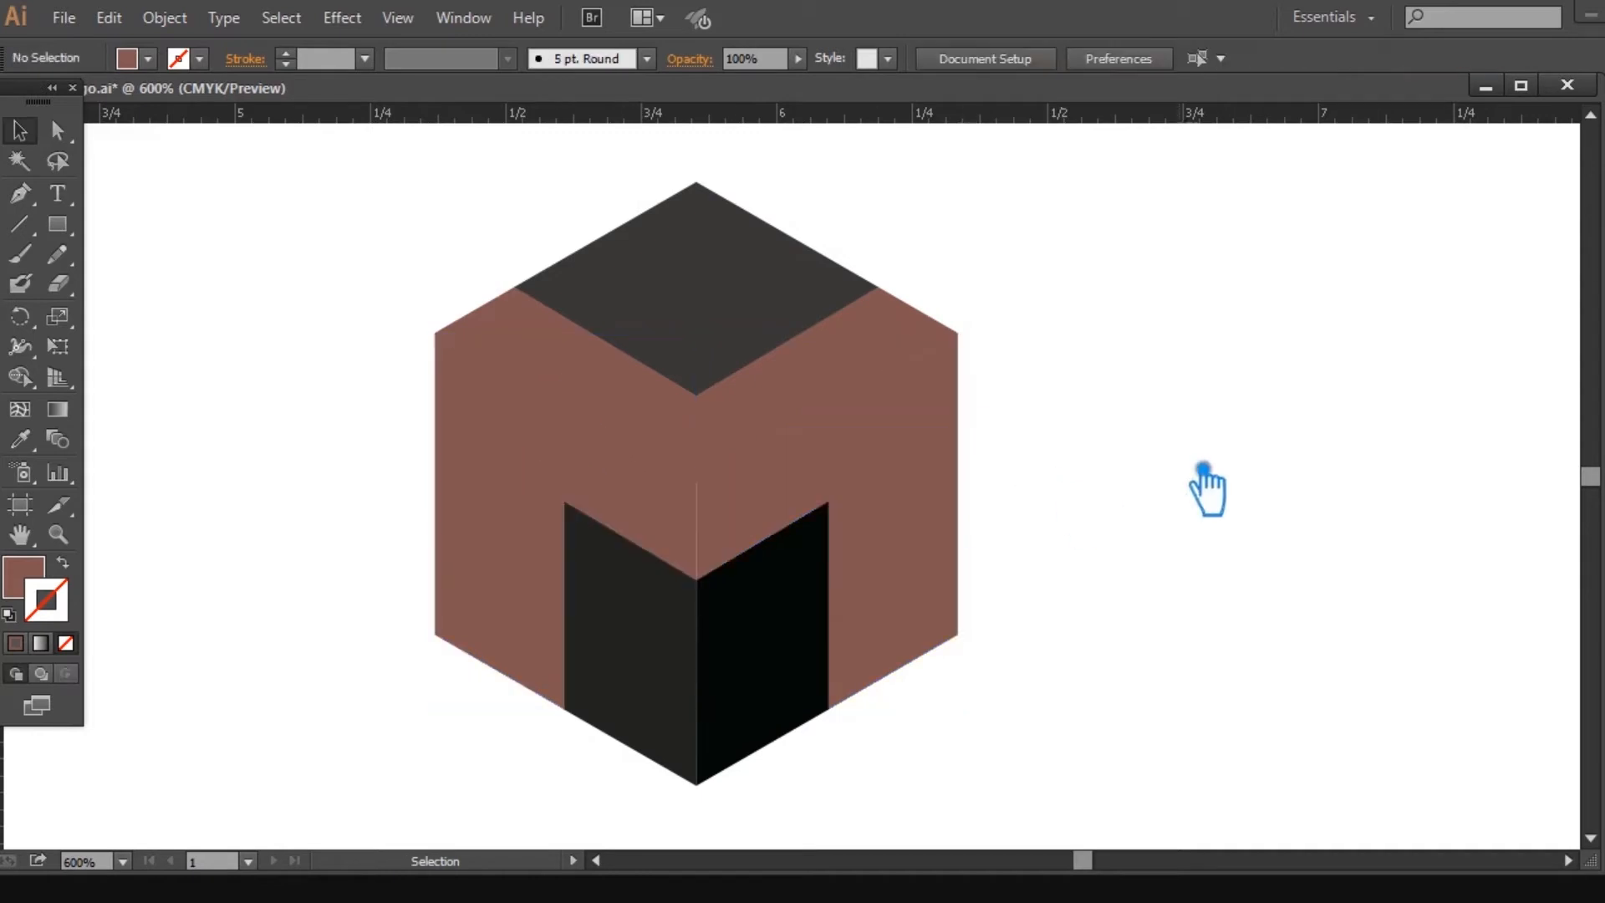
left_click(870, 455)
left_click(827, 400)
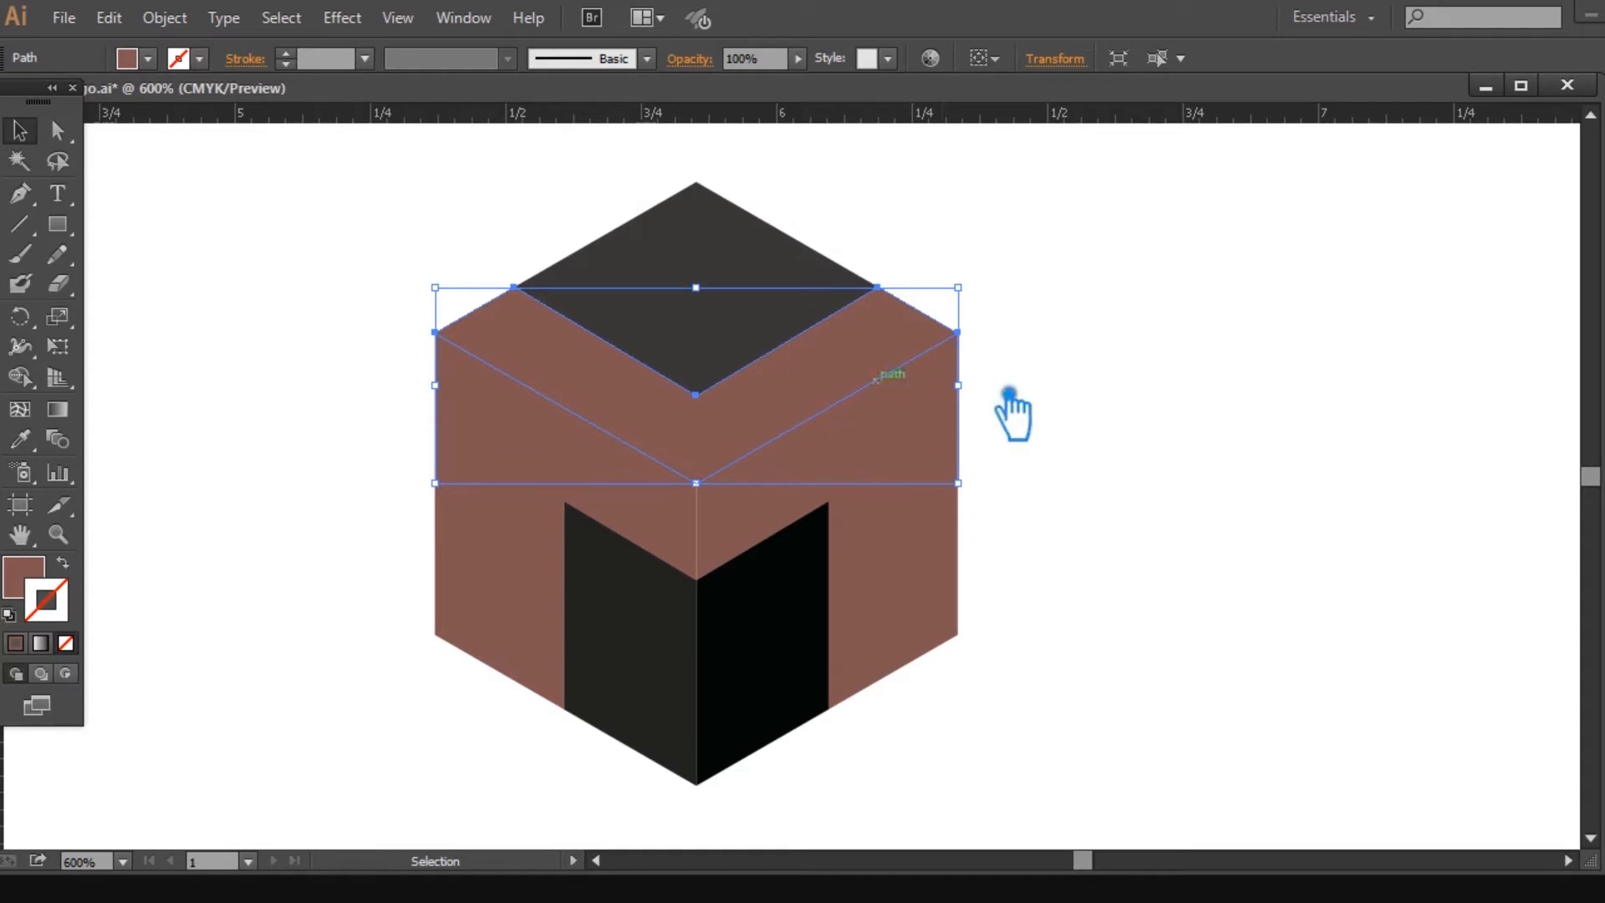
left_click(1152, 412)
Step: Recolor the M's right-face piece to olive green #748210
left_click(888, 447)
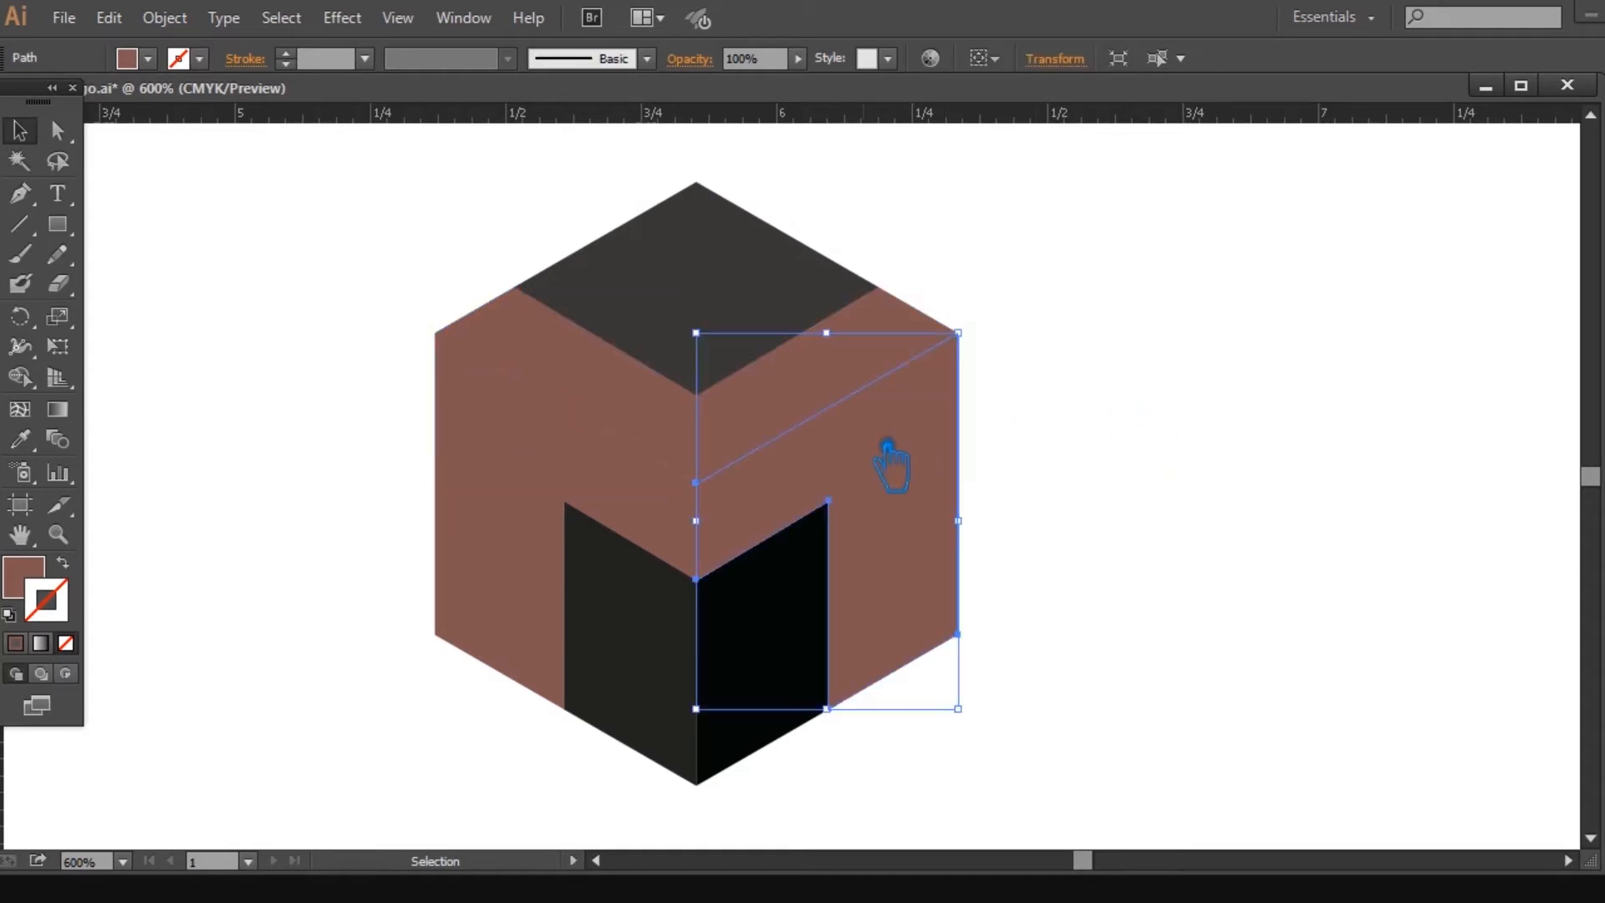
left_click(21, 581)
double_click(20, 581)
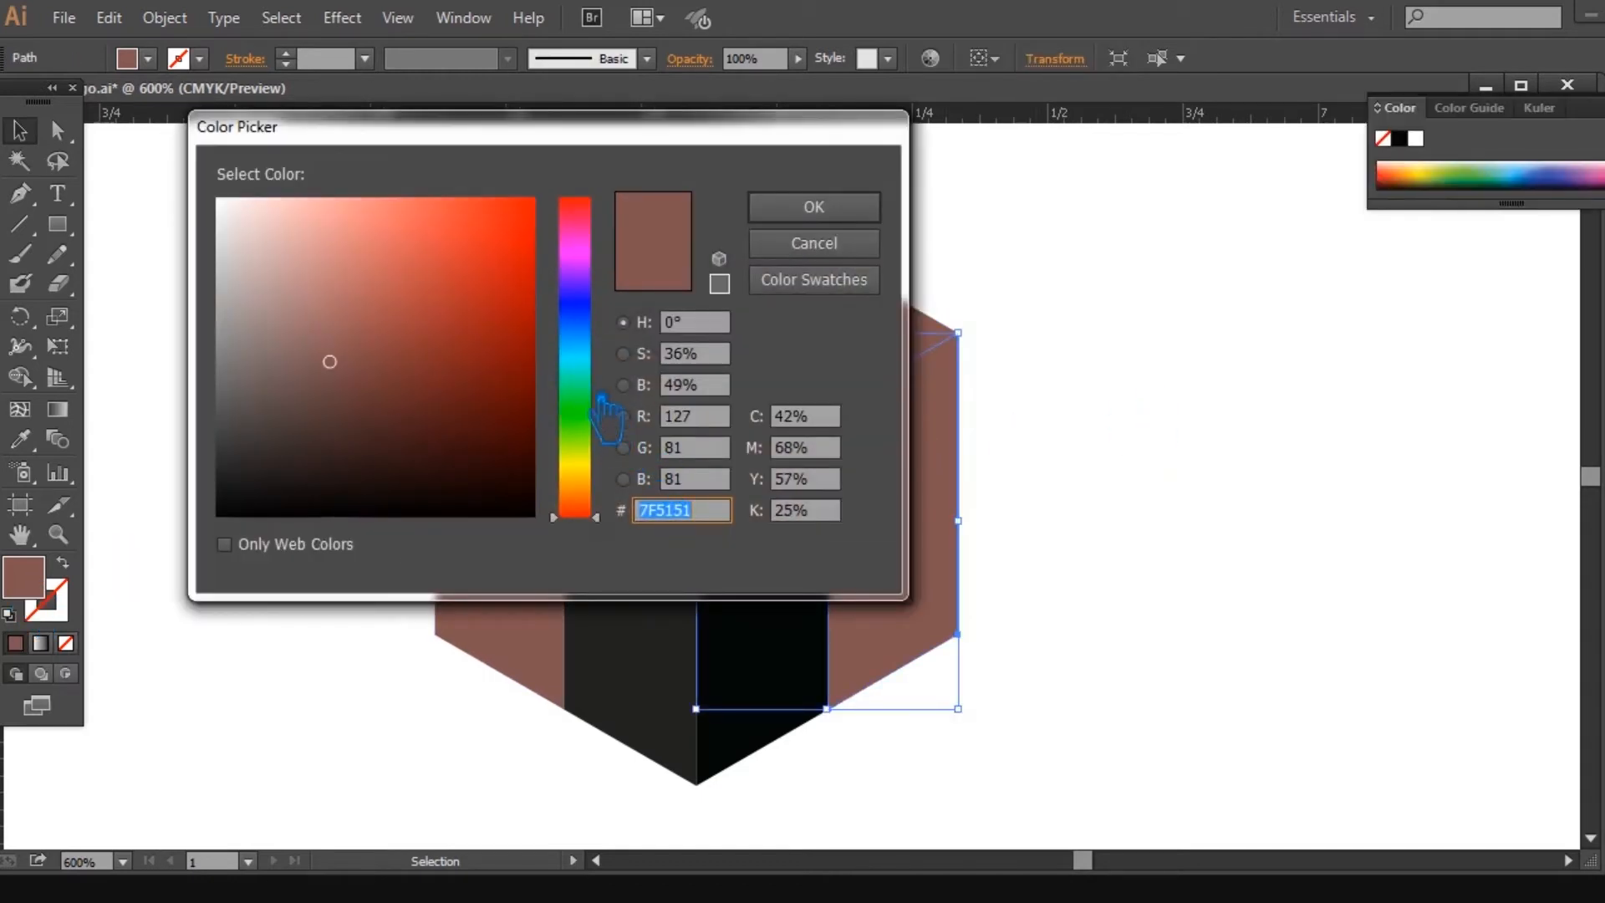
left_click_drag(582, 443, 601, 455)
left_click_drag(518, 326, 524, 358)
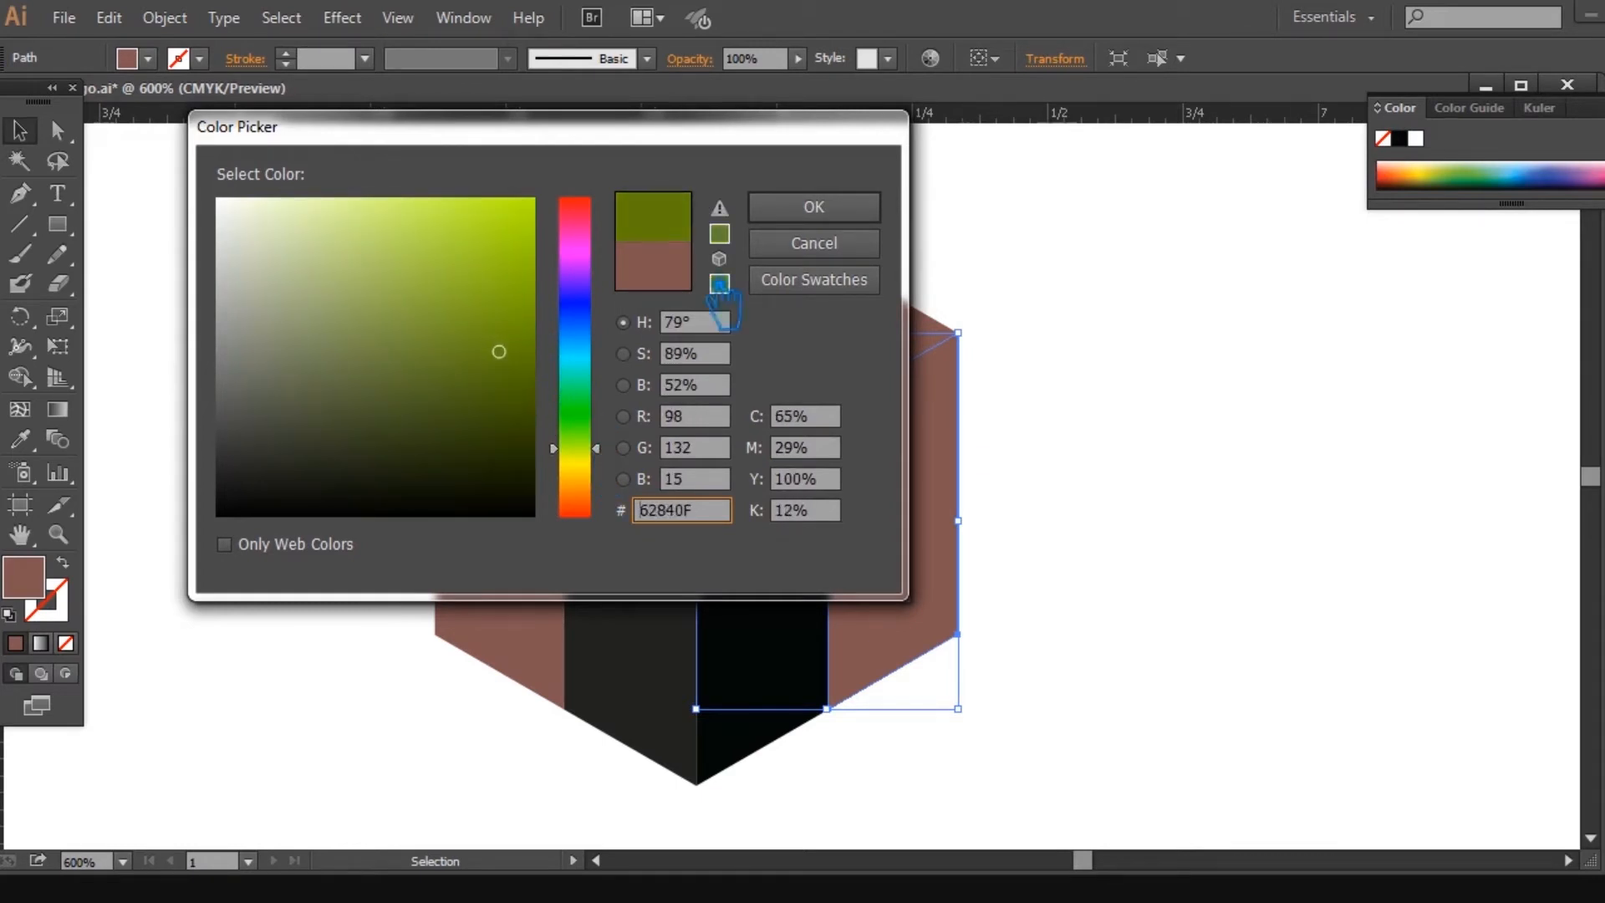
left_click(814, 207)
double_click(56, 588)
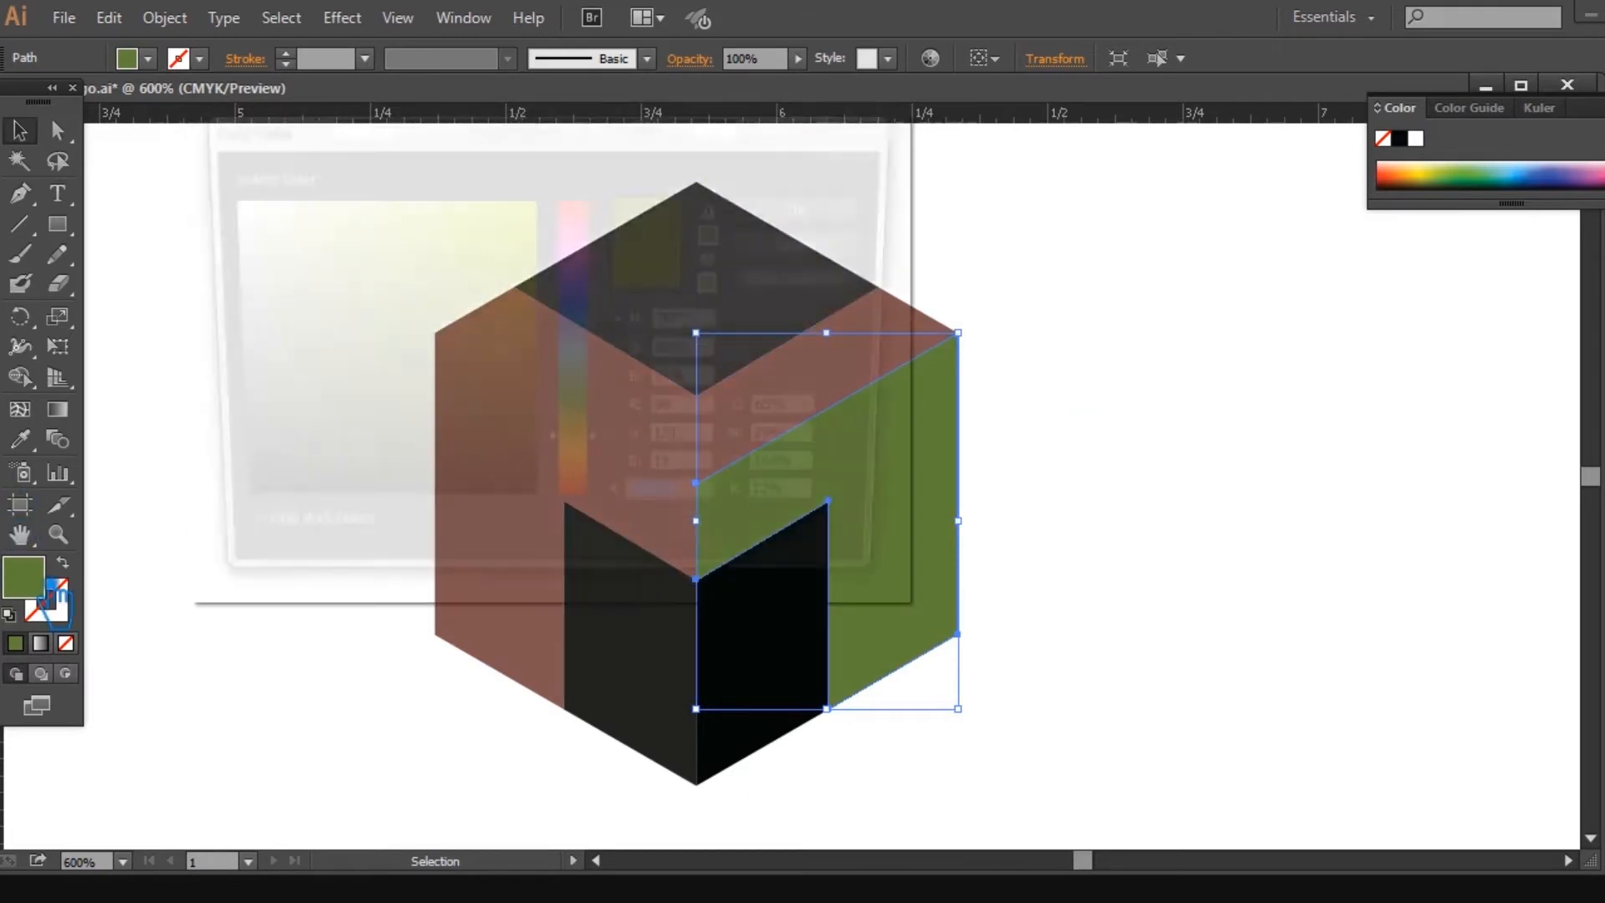
left_click_drag(600, 478, 600, 492)
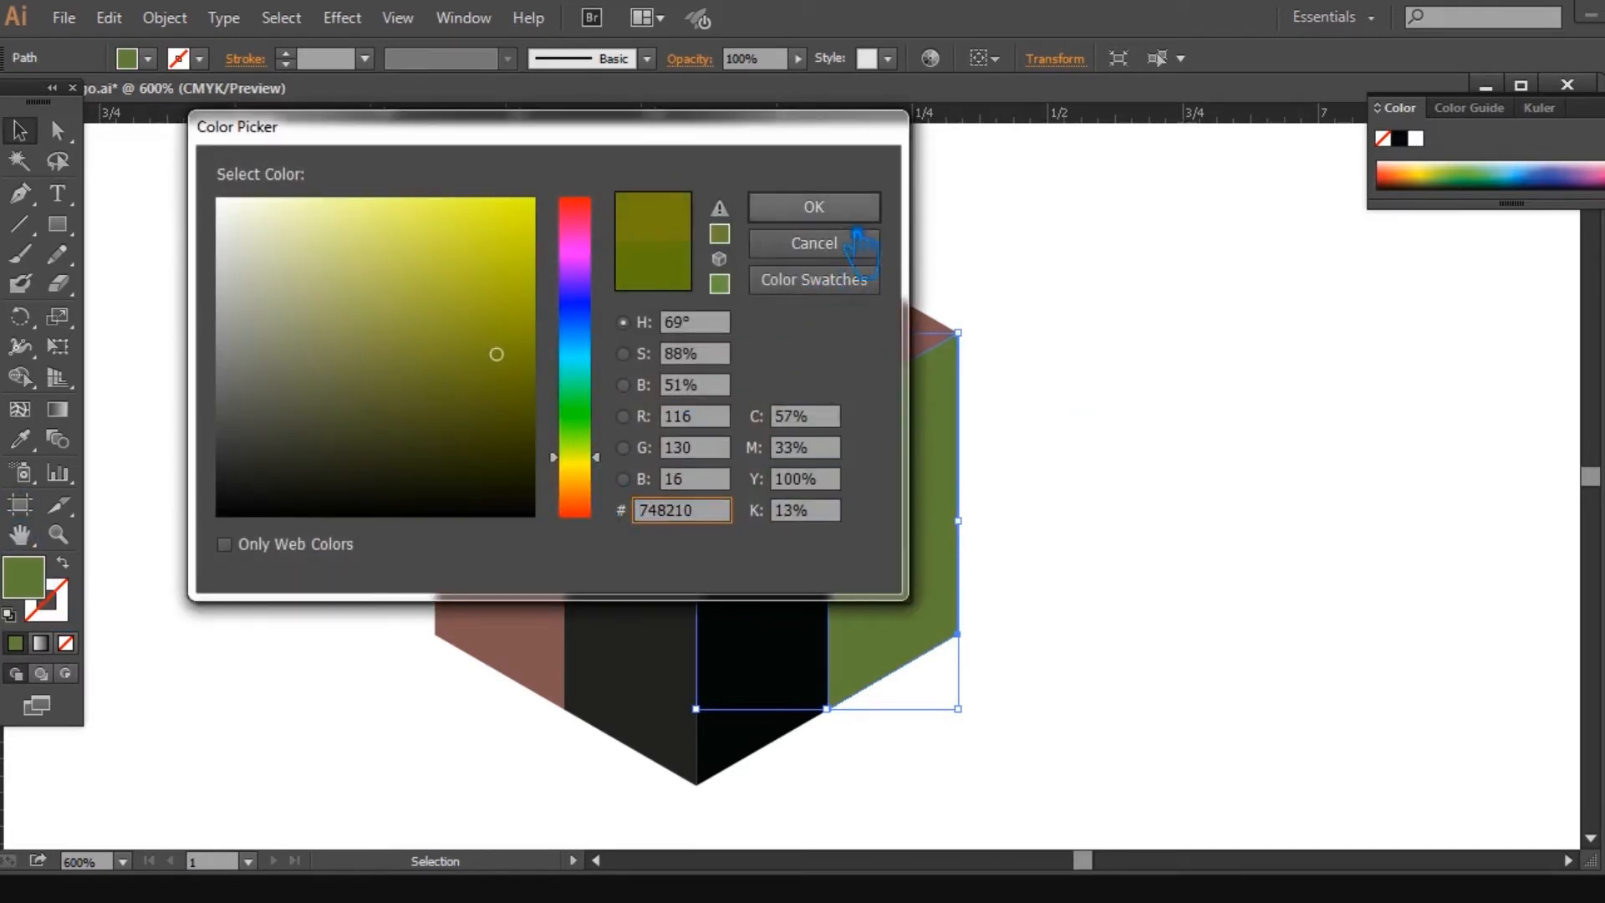
left_click(814, 207)
left_click(1093, 392)
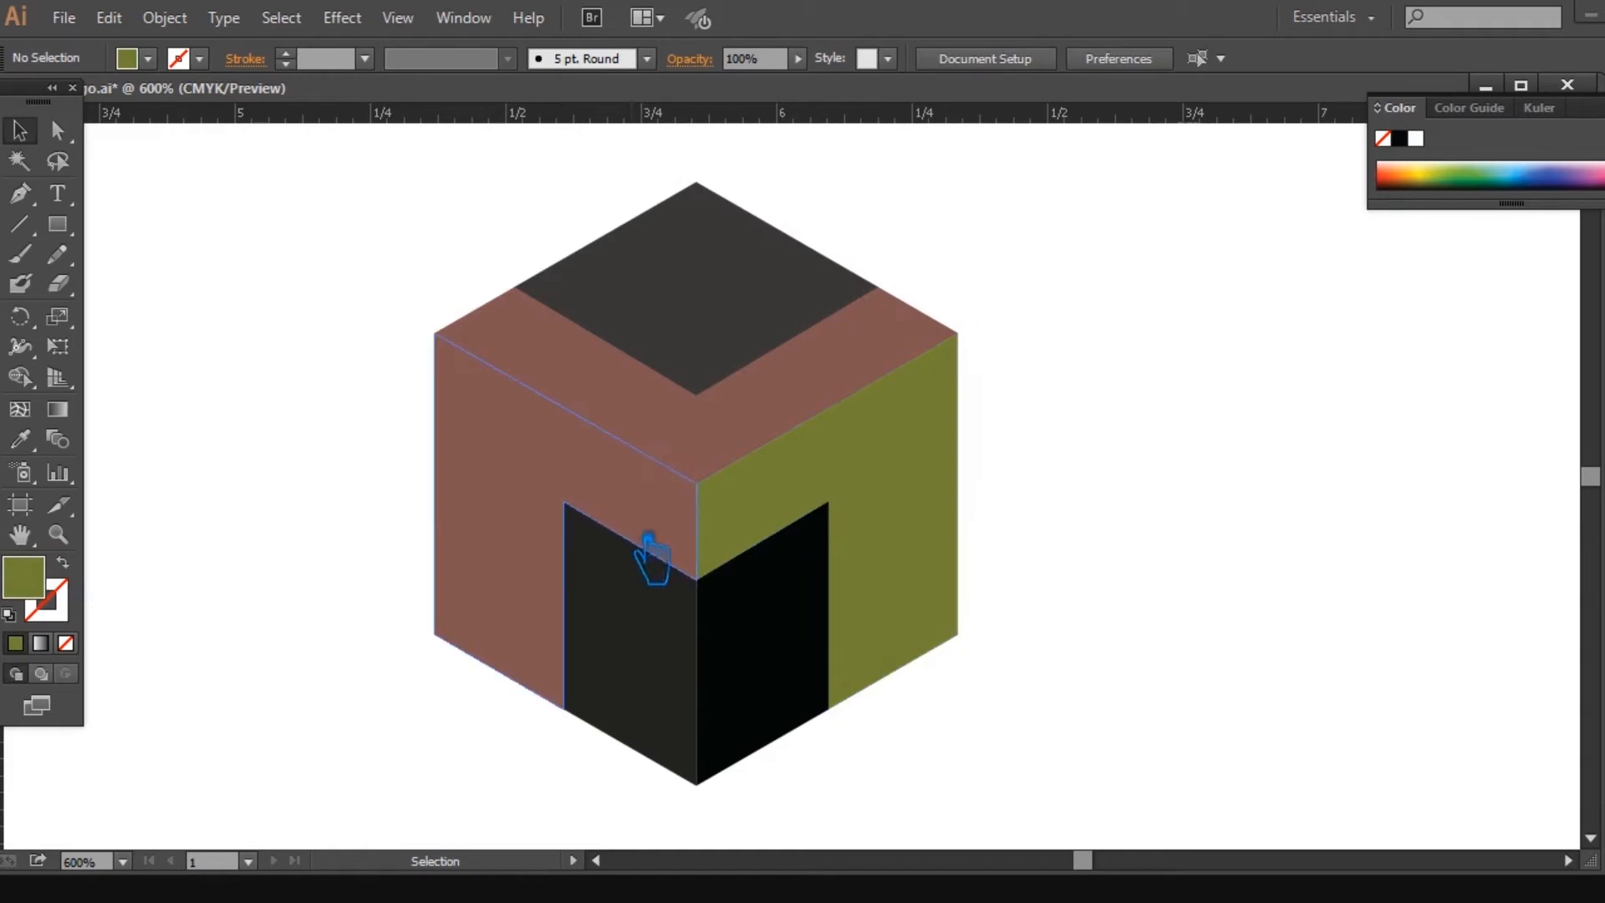
Step: Copy the right face's olive fill to the M's left-face piece and lighten it
left_click(620, 493)
left_click(25, 443)
left_click(952, 525)
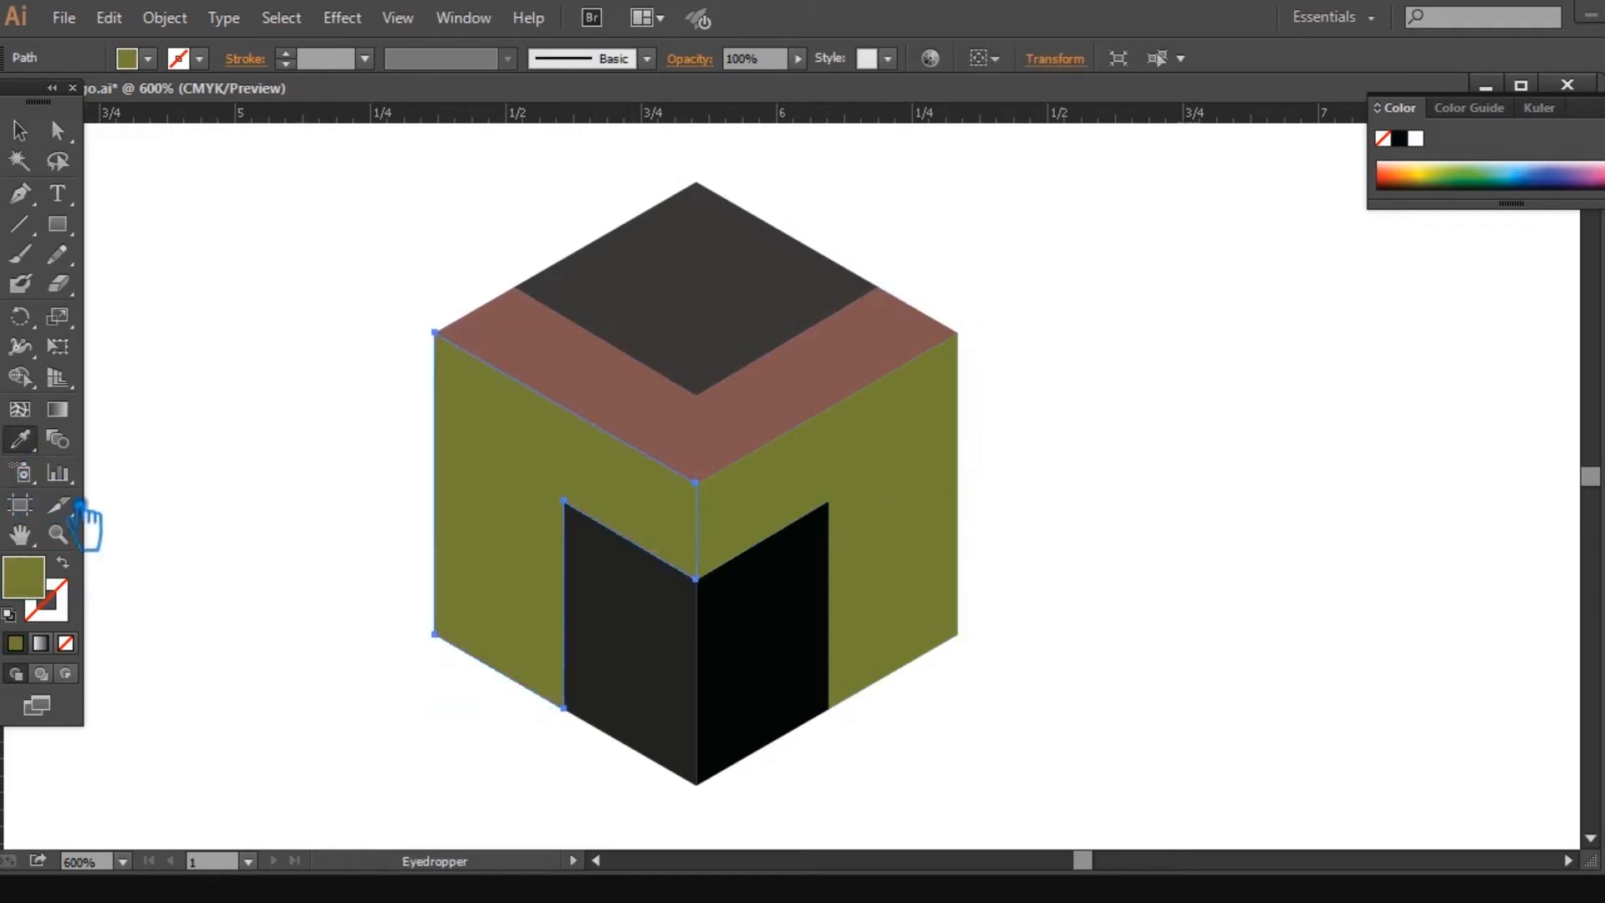
double_click(48, 585)
left_click_drag(436, 369, 423, 328)
left_click(811, 216)
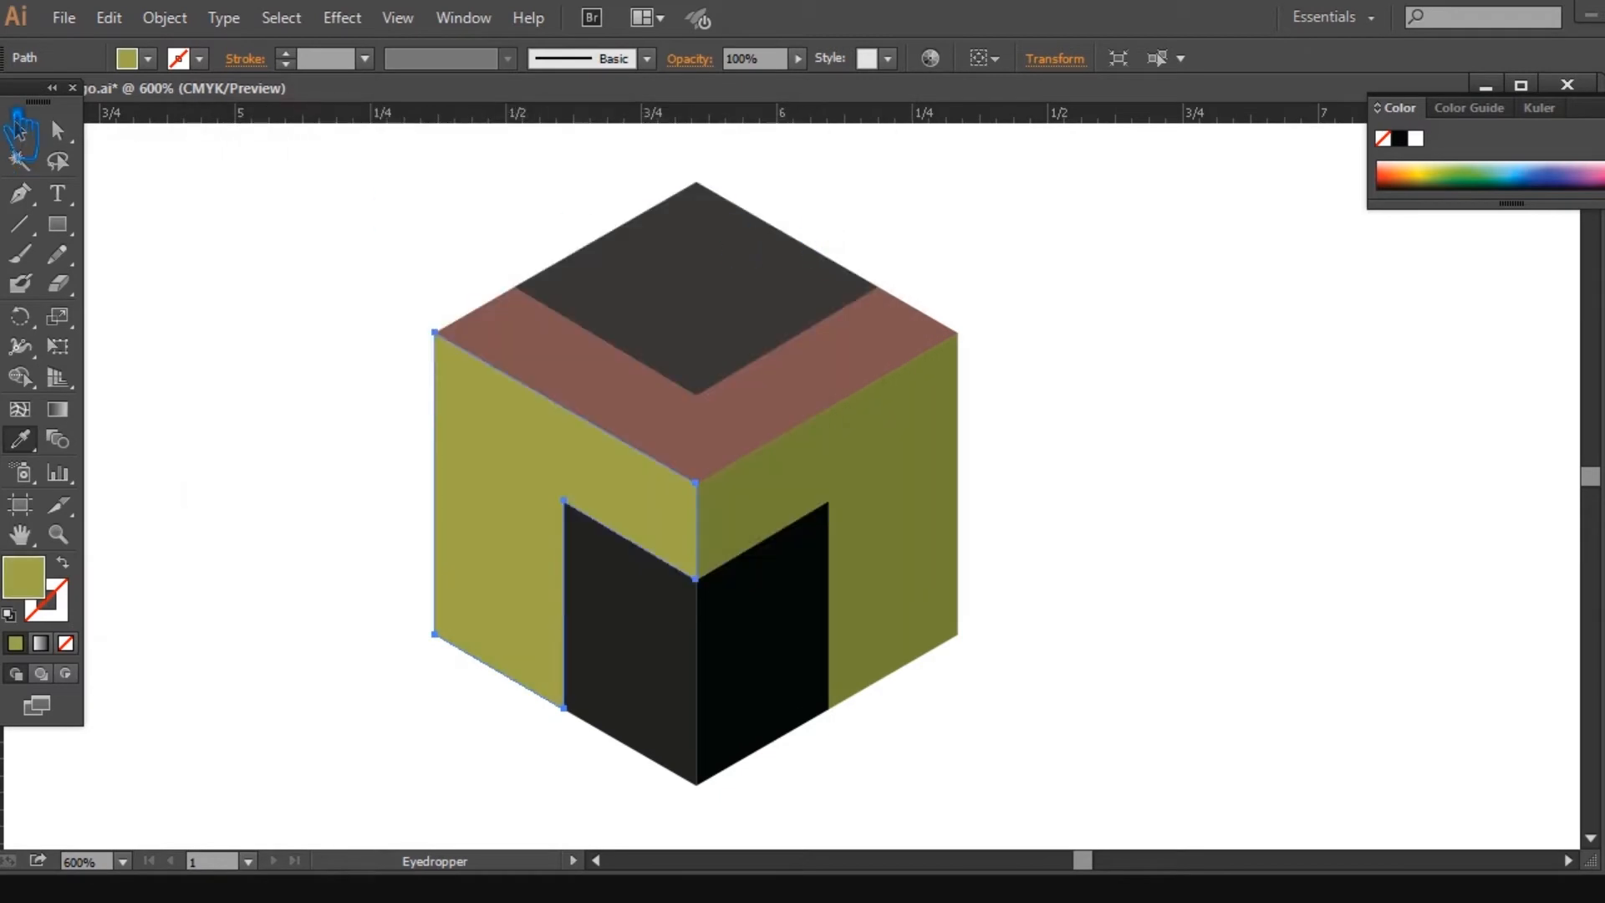
key("v")
left_click(465, 268)
Step: Copy the left face's fill to the M's V-shaped top band and brighten it to yellow #D4E05A
left_click(749, 442)
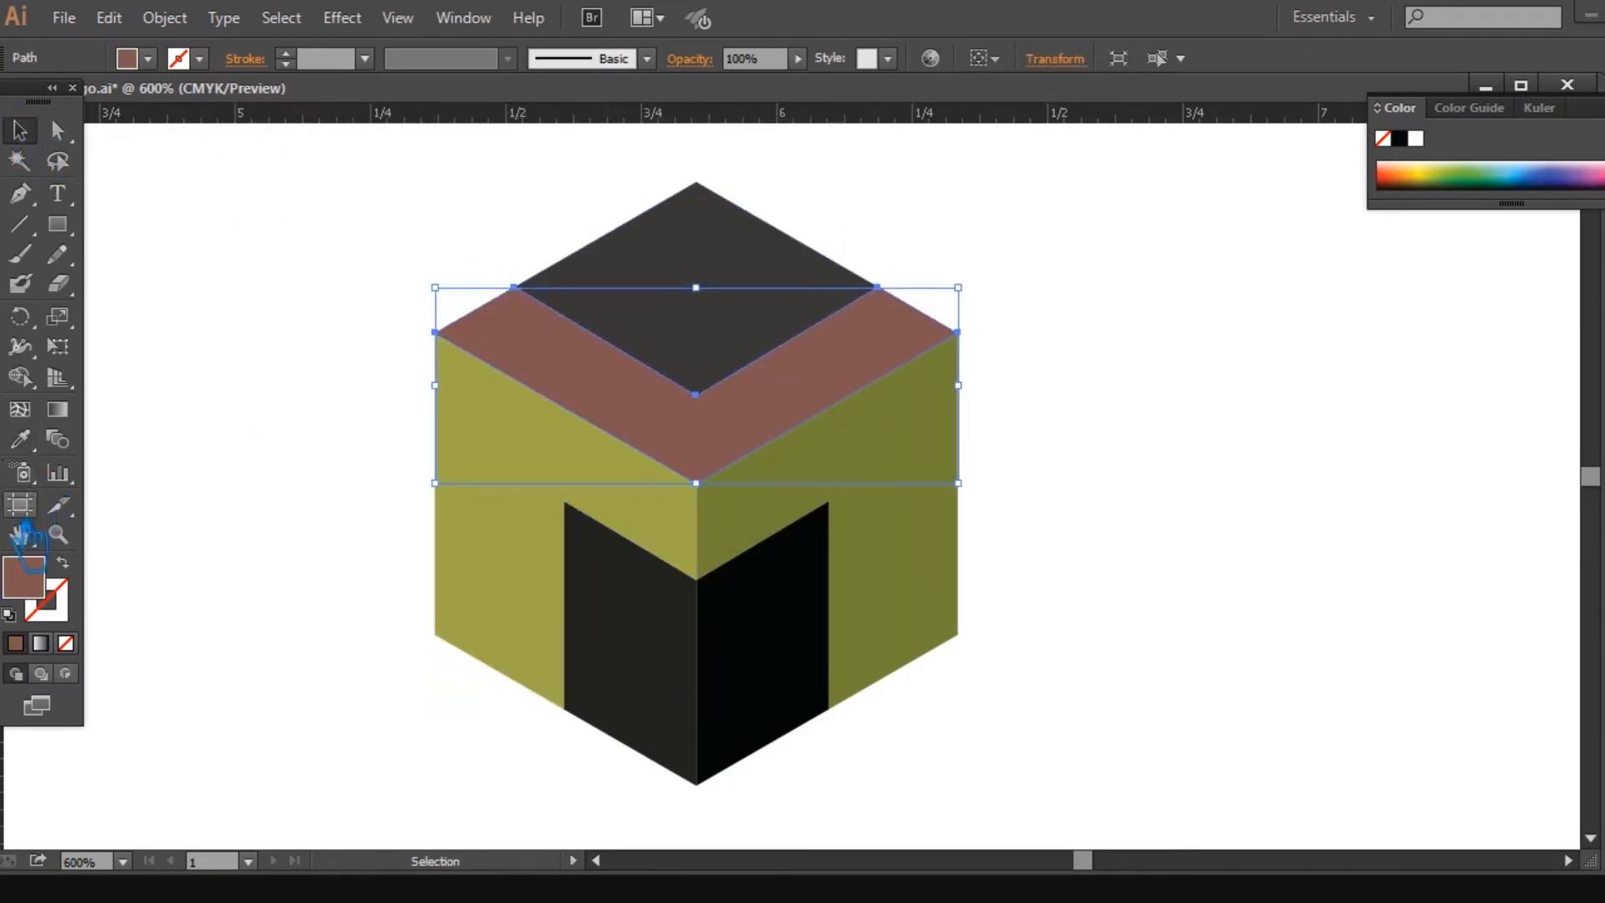
key("i")
left_click(526, 483)
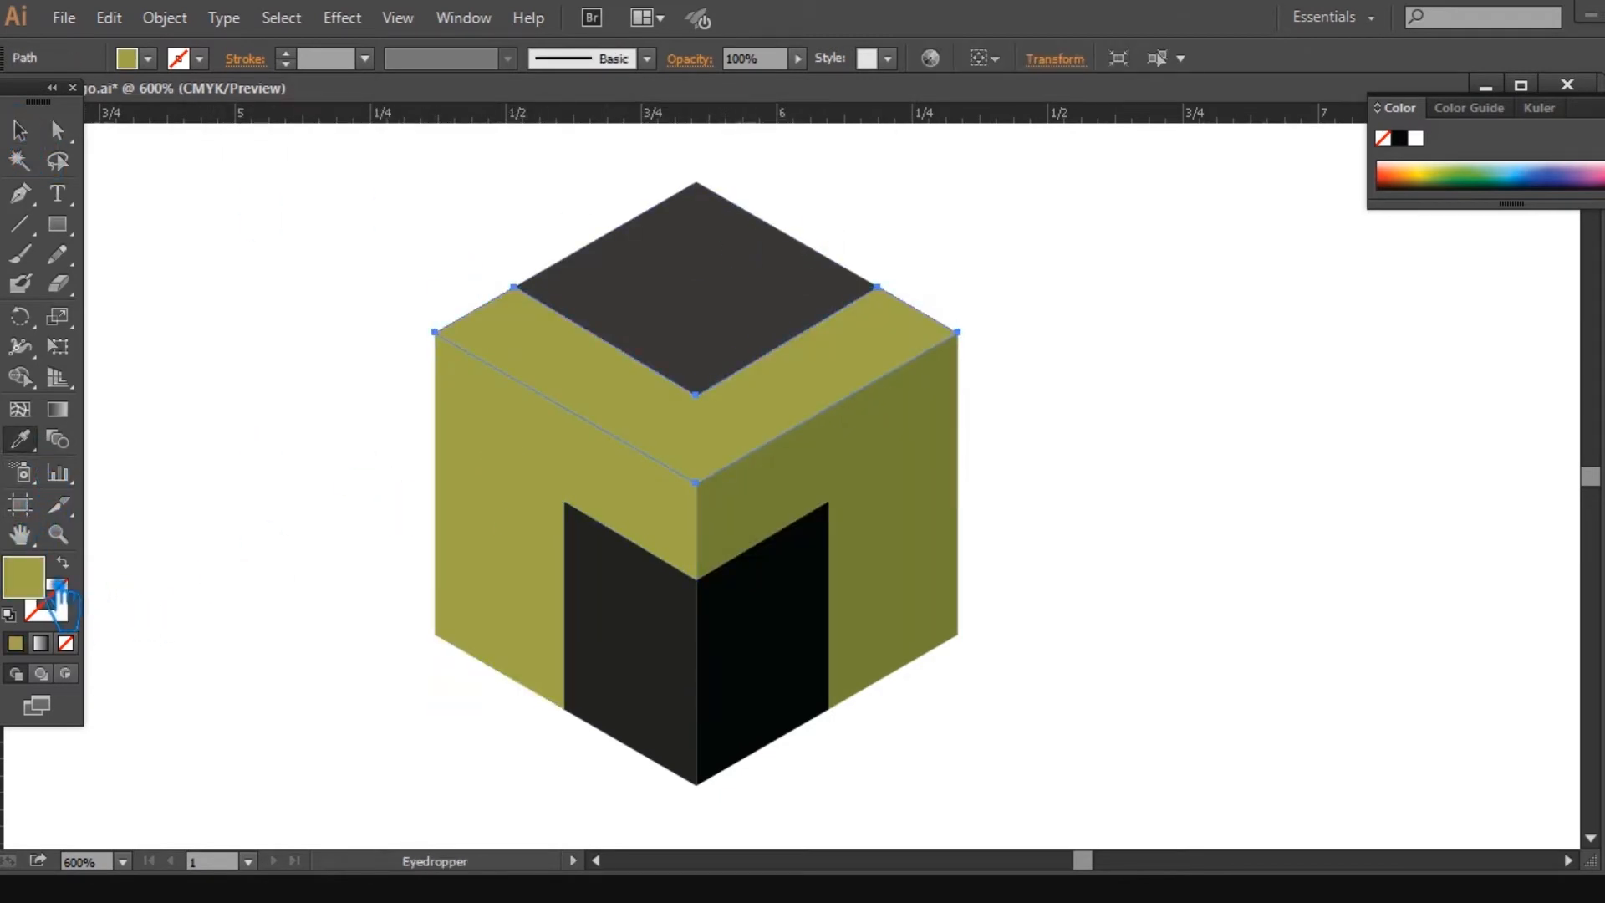
double_click(38, 583)
left_click_drag(418, 324, 408, 239)
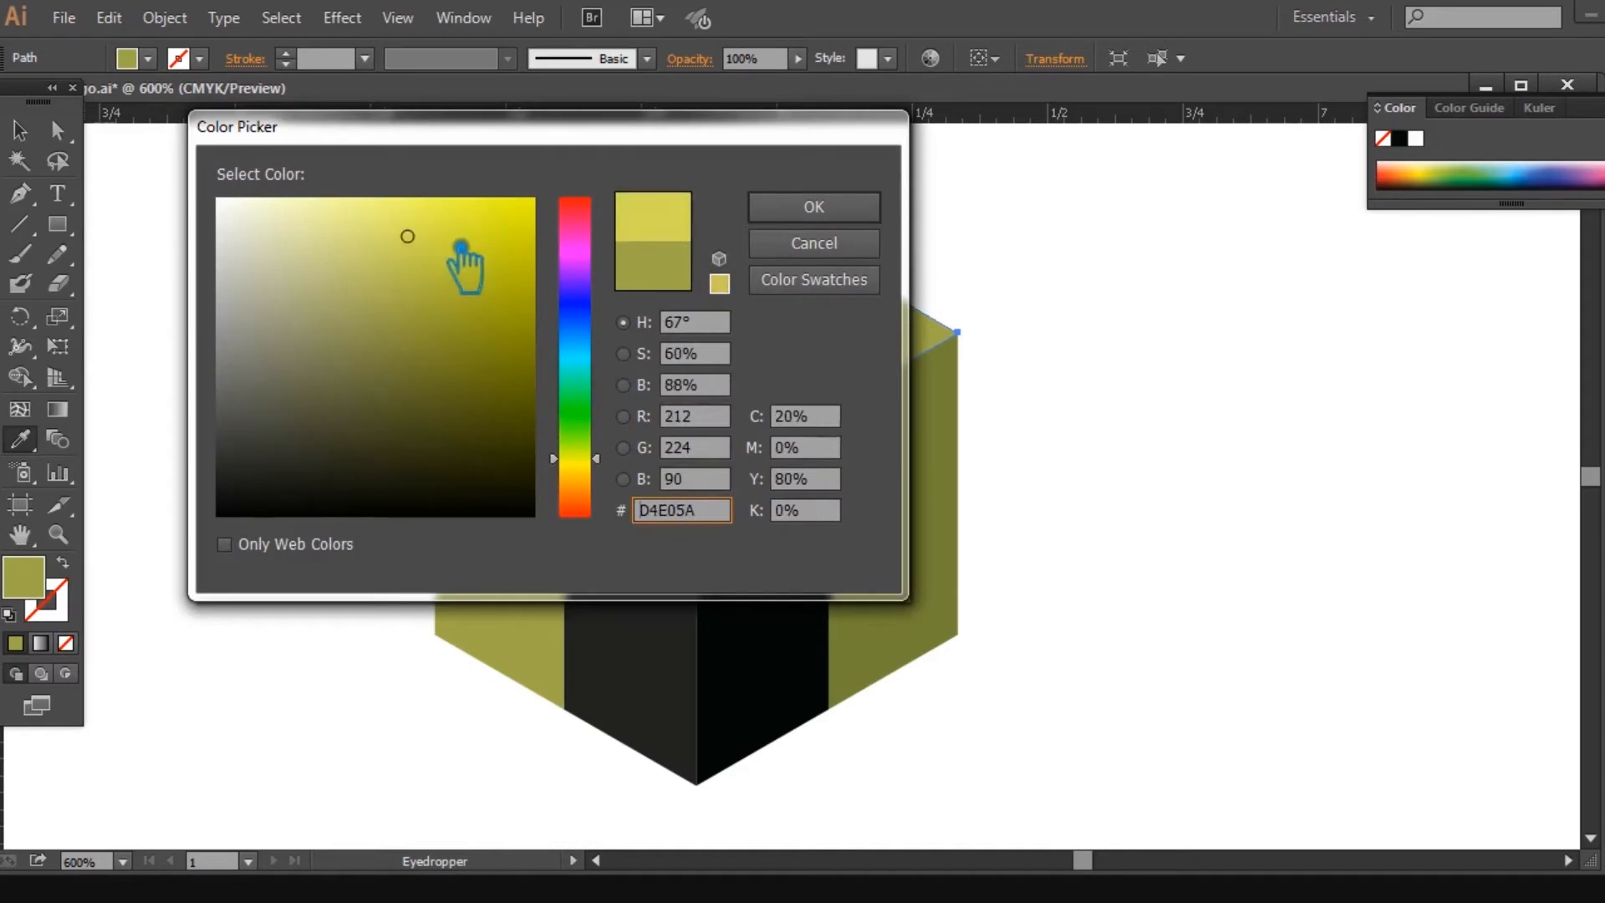
left_click(813, 208)
left_click(19, 131)
left_click(205, 248)
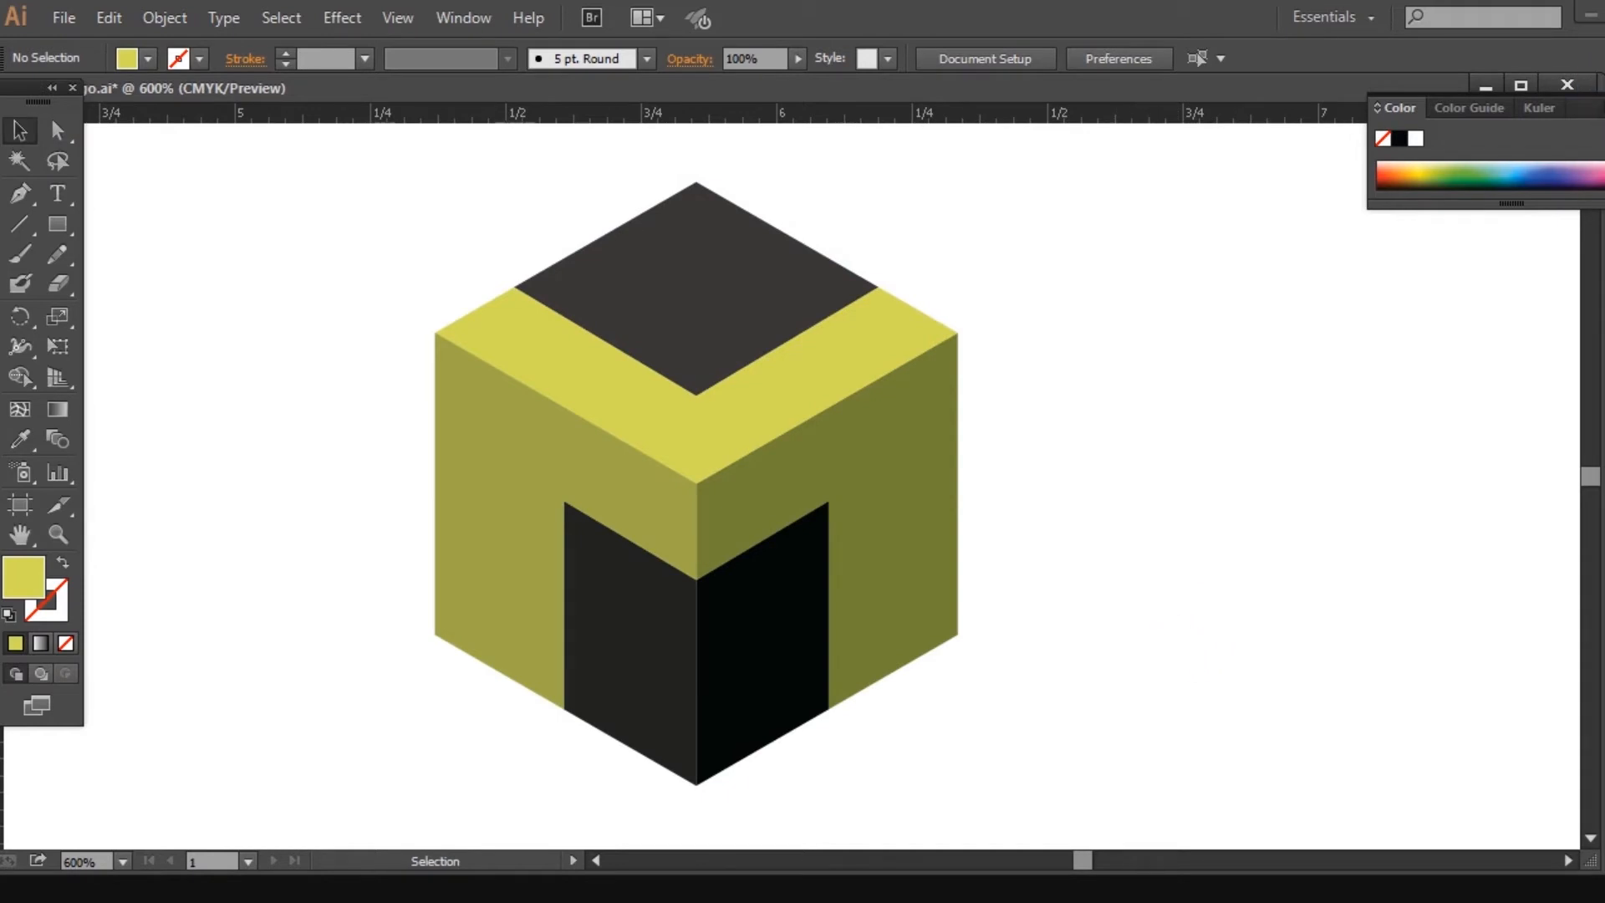
Step: Dock the floating document window into the application frame as a tab
left_click(1520, 85)
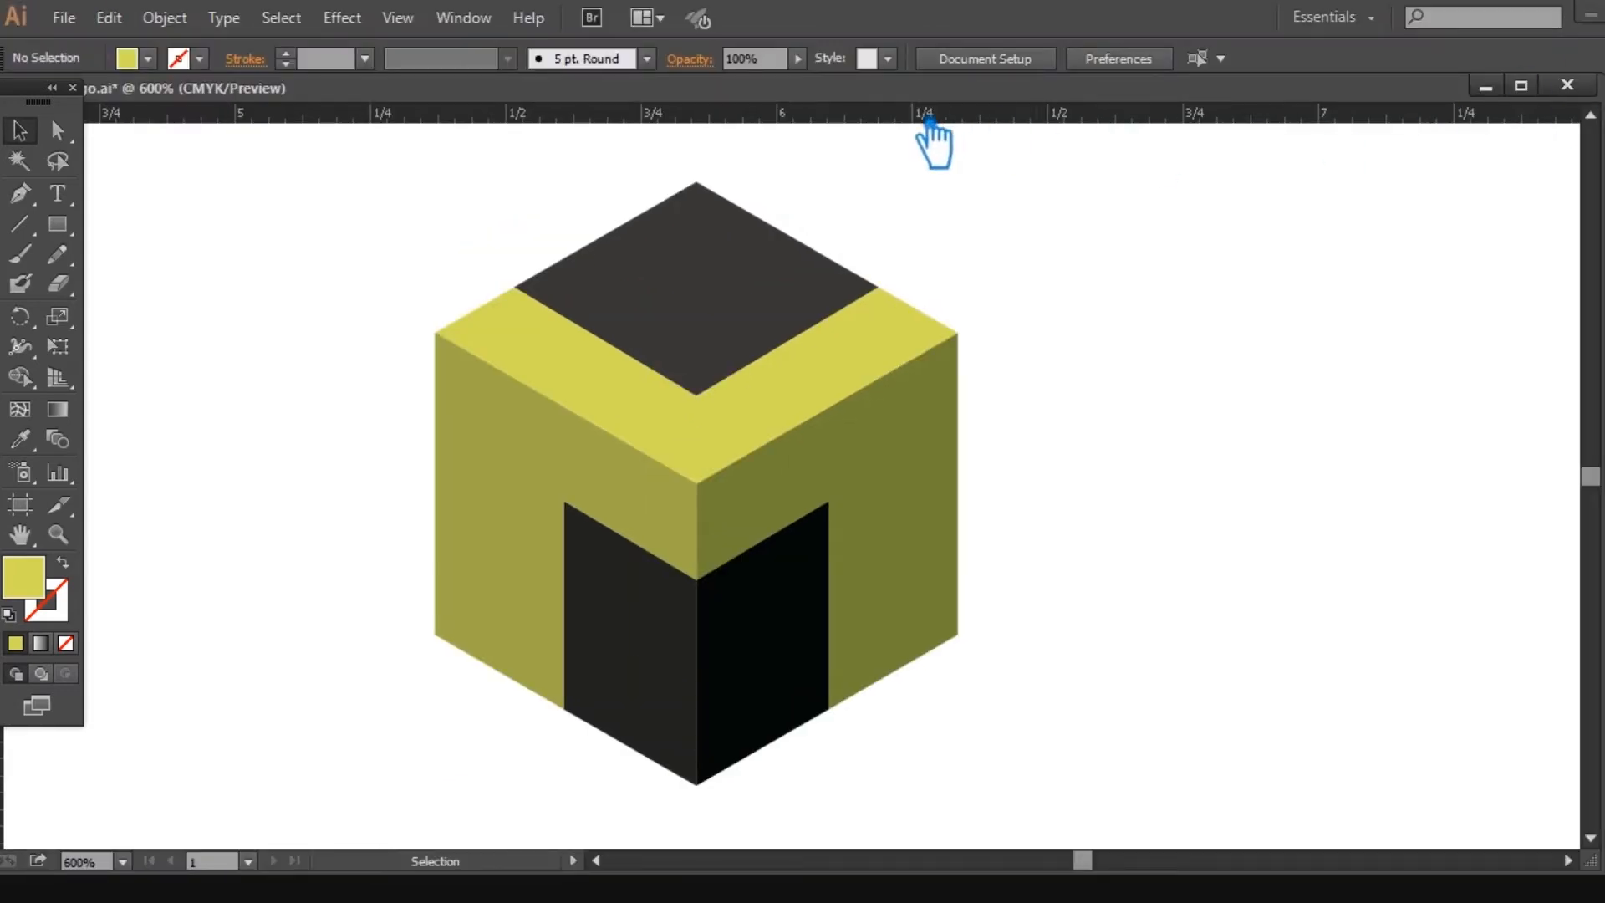
scroll(1283, 368, "down", 1)
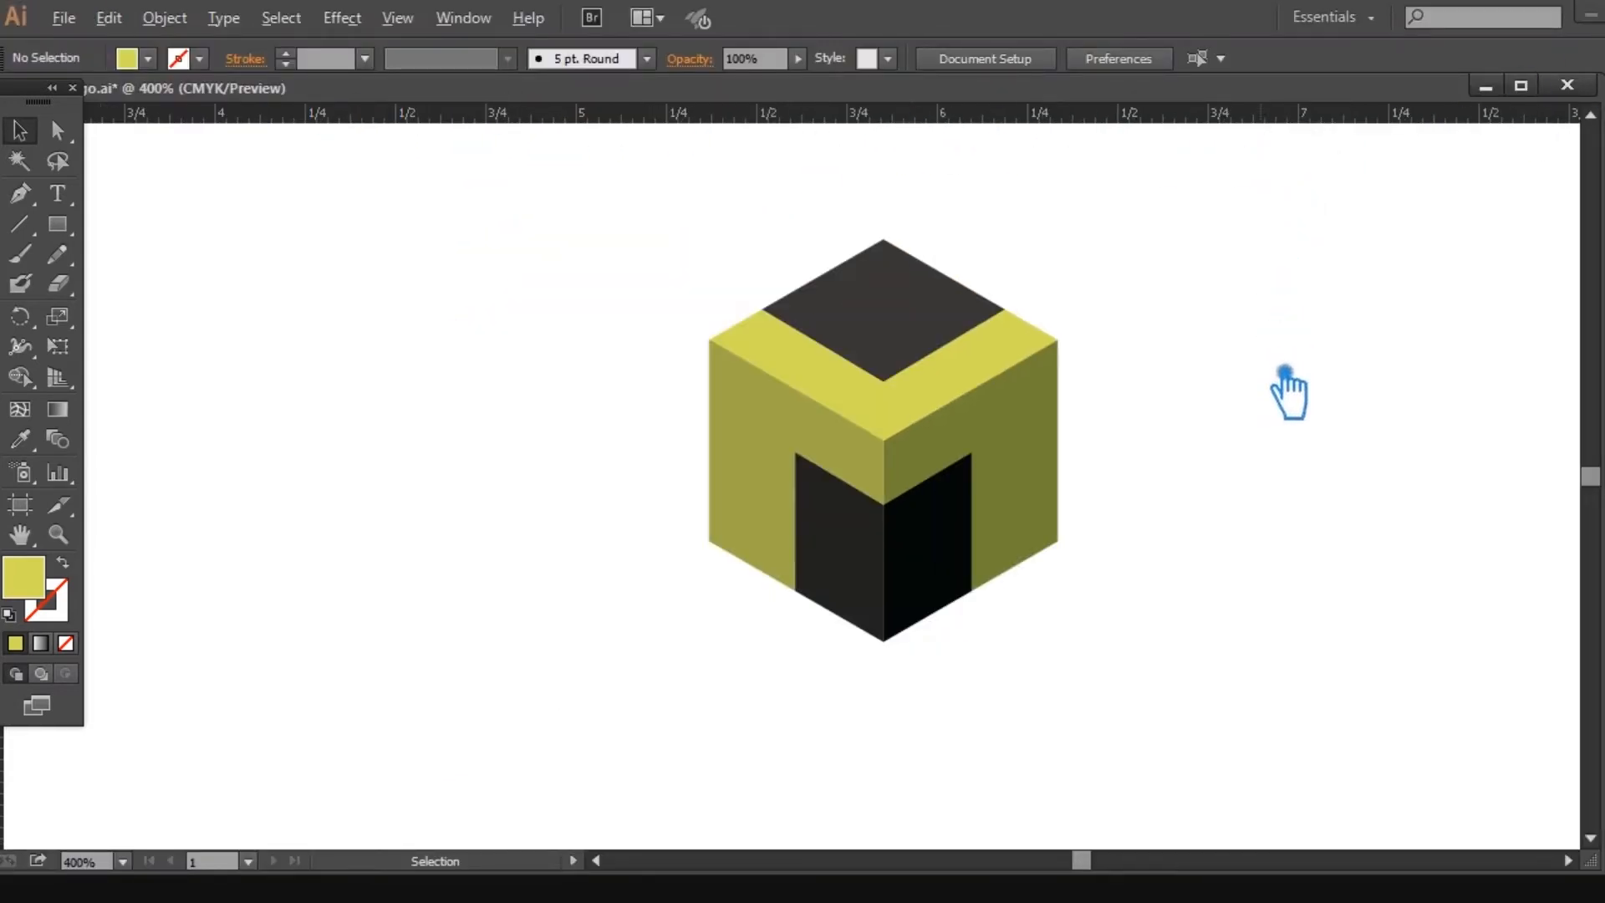
left_click_drag(1091, 91, 775, 186)
left_click_drag(269, 205, 244, 113)
left_click_drag(1379, 448, 1272, 537)
Step: Sample the olive fill onto the black piece inside the M's right leg and shift it to golden brown #8E7E24
scroll(1061, 511, "up", 1)
scroll(589, 556, "up", 1)
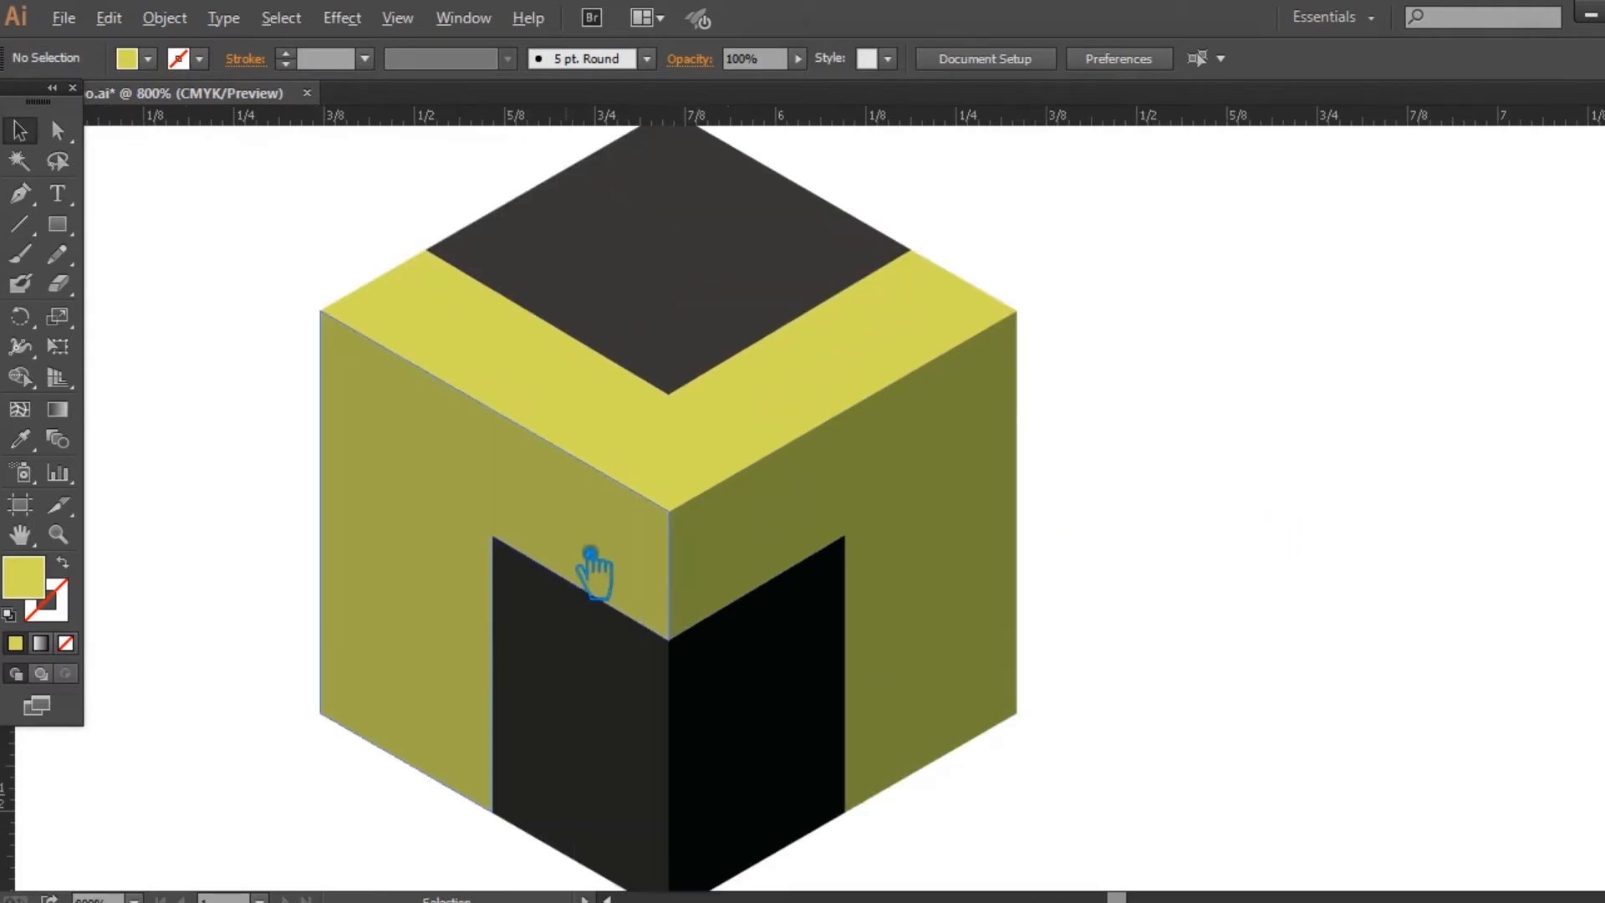
scroll(589, 569, "down", 1)
left_click_drag(673, 585, 780, 585)
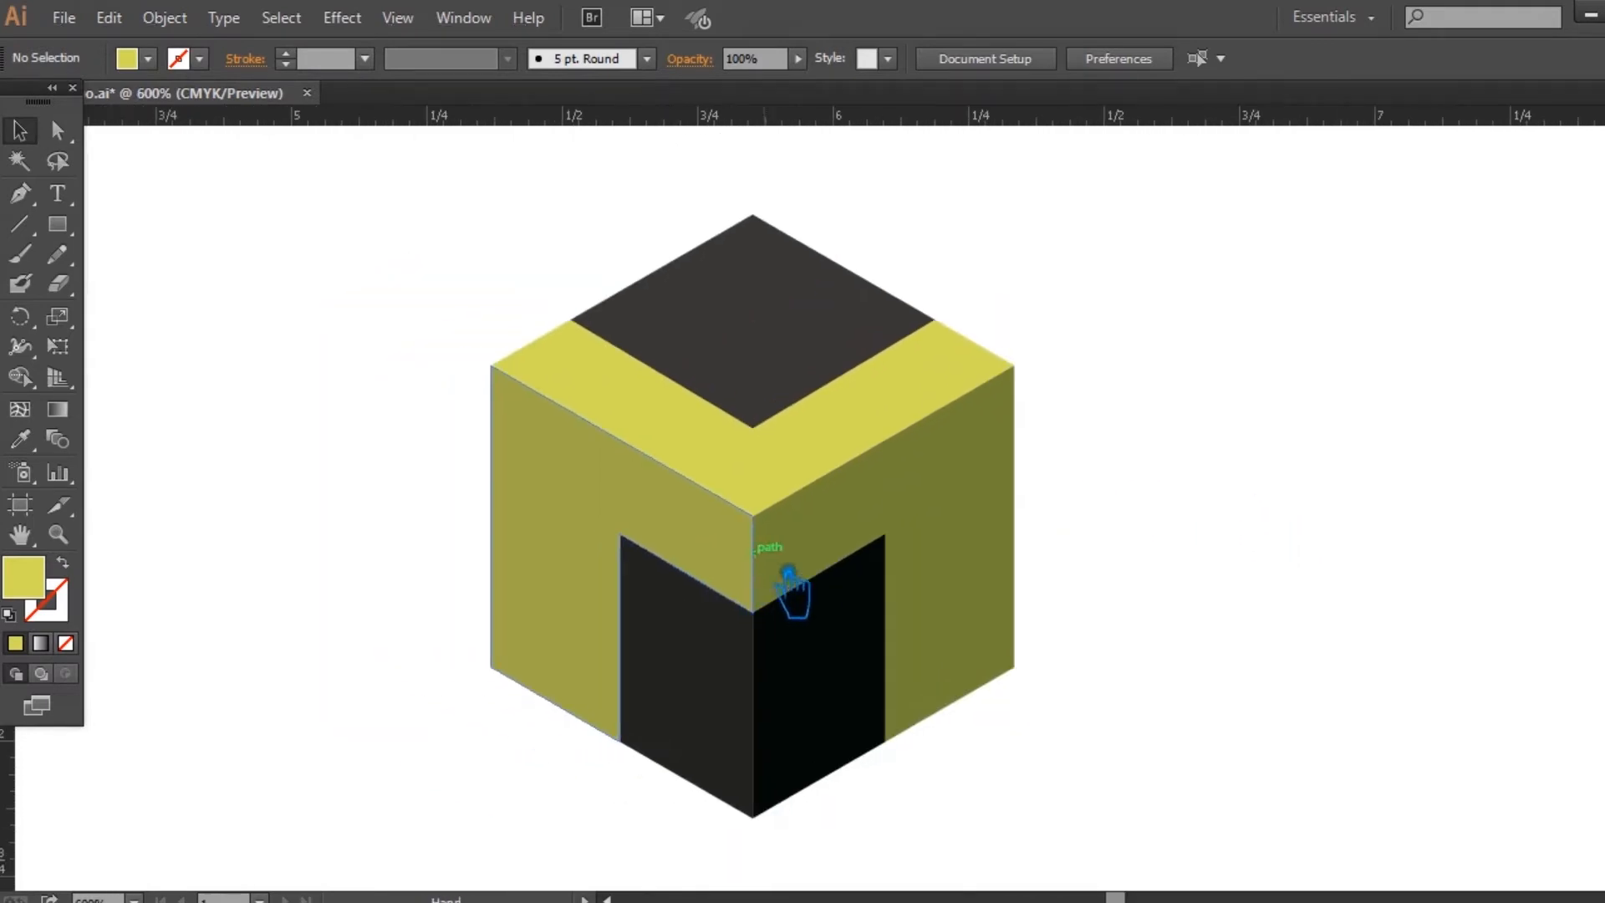
left_click(865, 670)
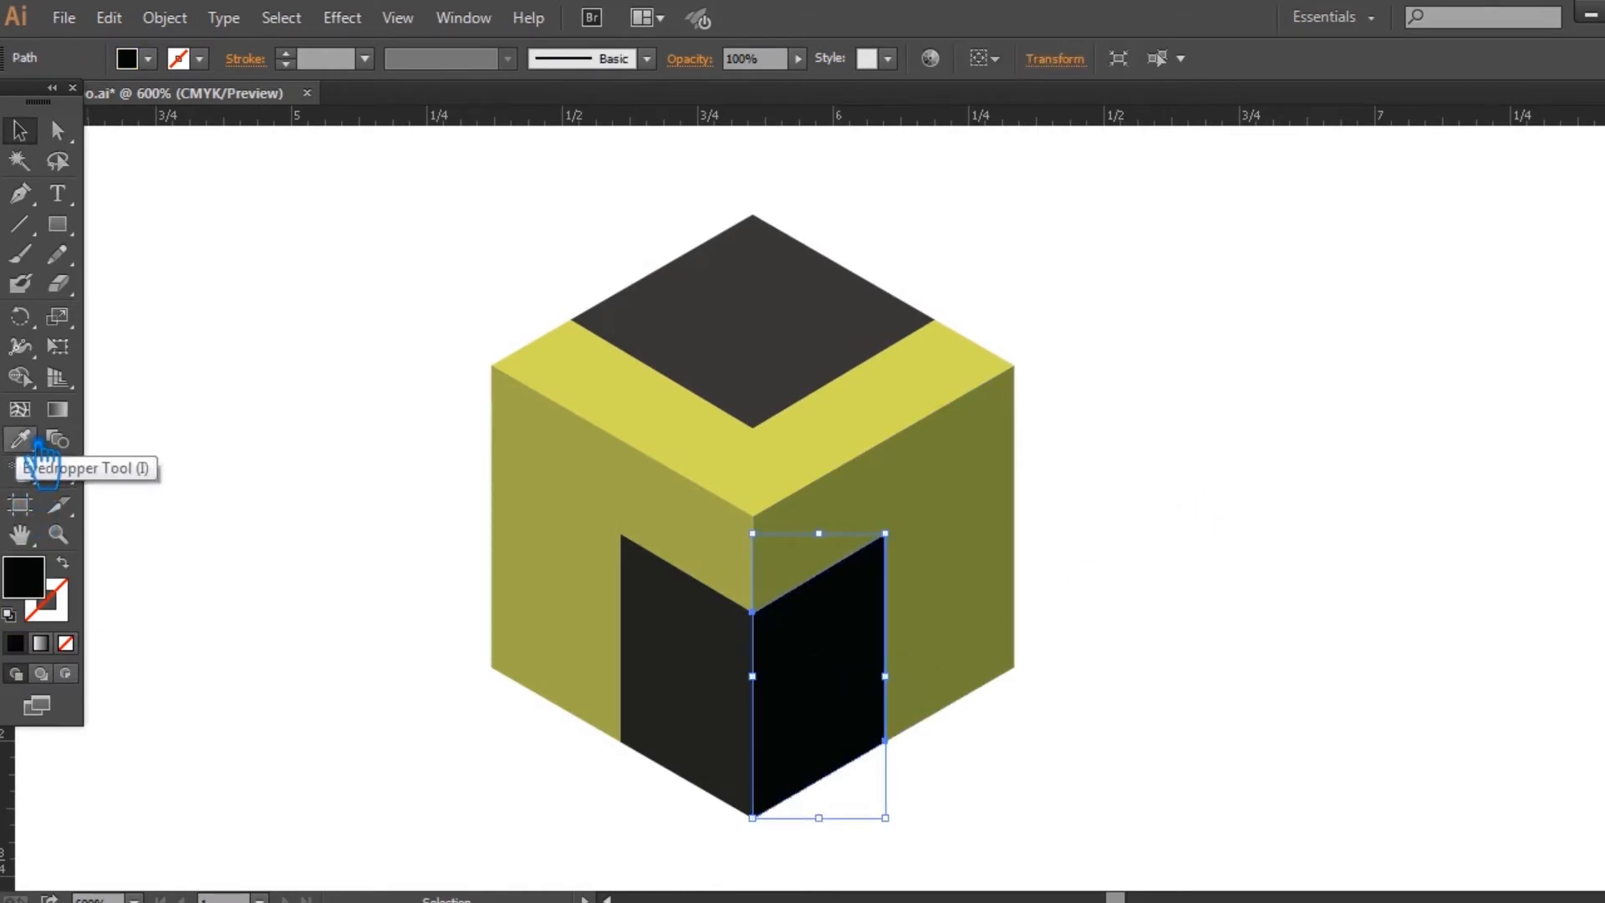
left_click(25, 441)
left_click(953, 511)
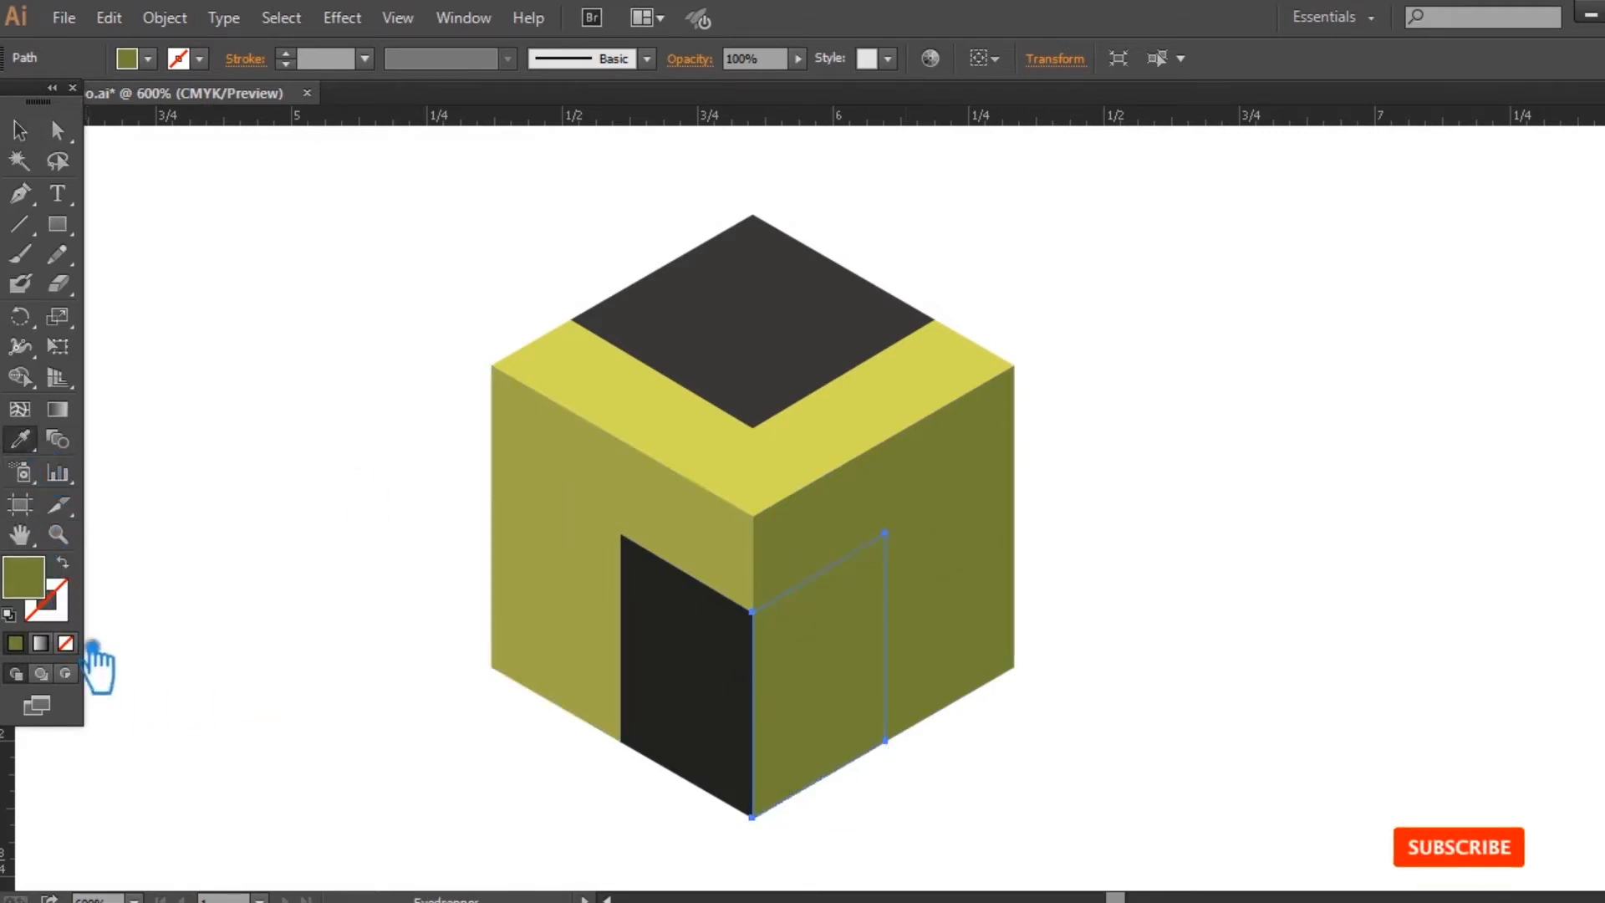
double_click(24, 576)
left_click_drag(598, 473, 598, 478)
mouse_move(419, 375)
left_mouse_down()
mouse_move(448, 333)
mouse_move(469, 358)
left_mouse_up()
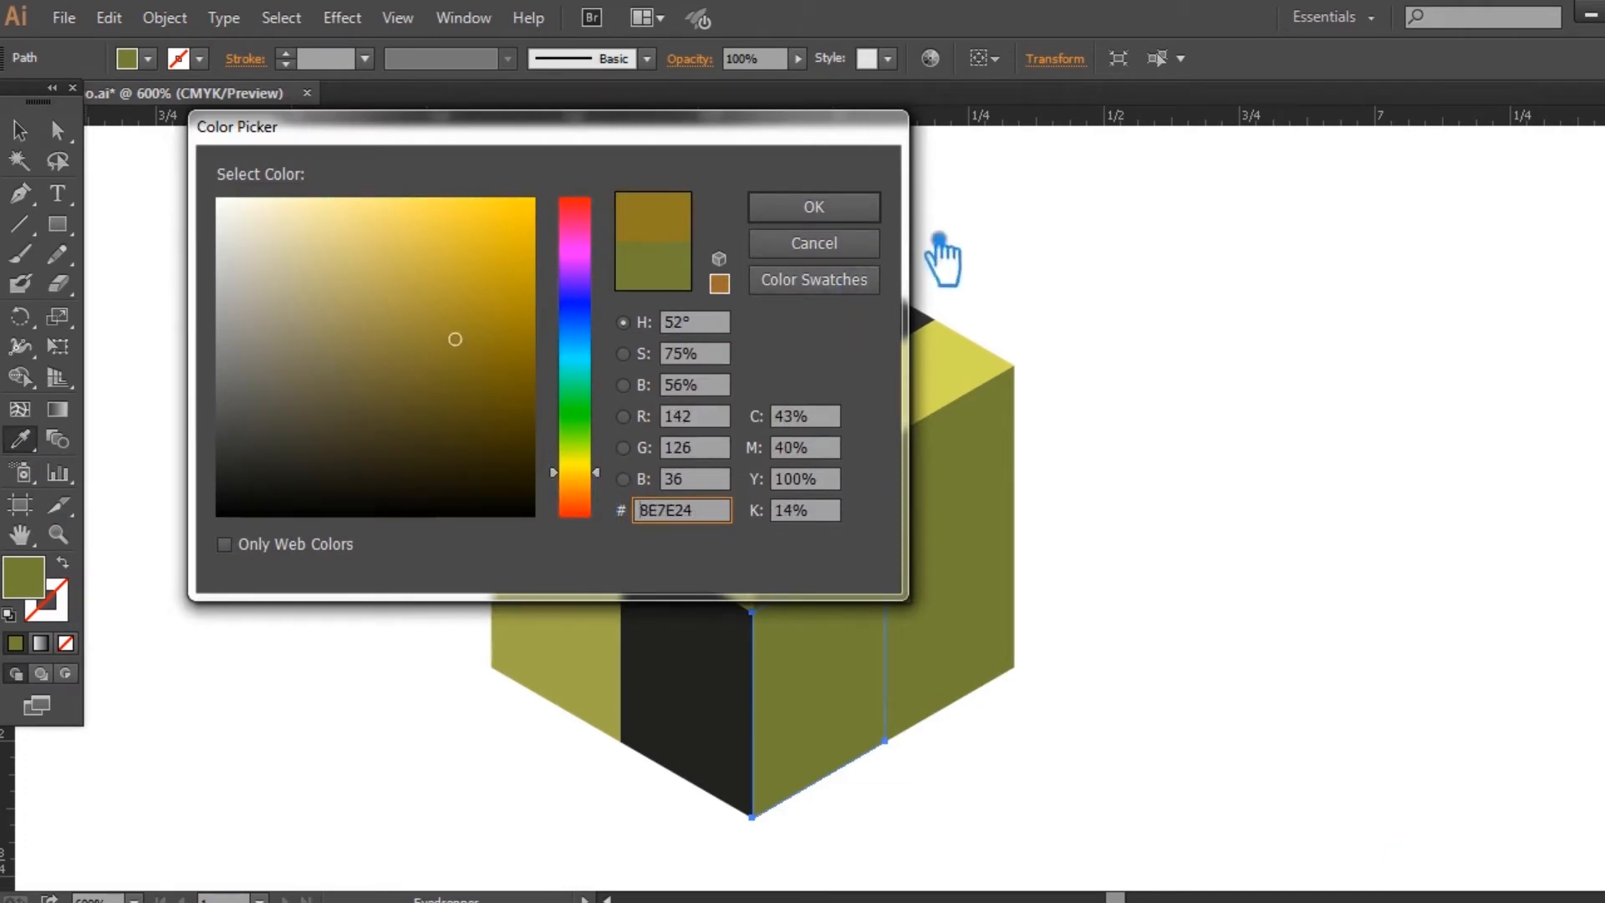
left_click(851, 219)
Step: Shift the fill of the cube's right inner panel to brown-orange #A56B25
double_click(24, 577)
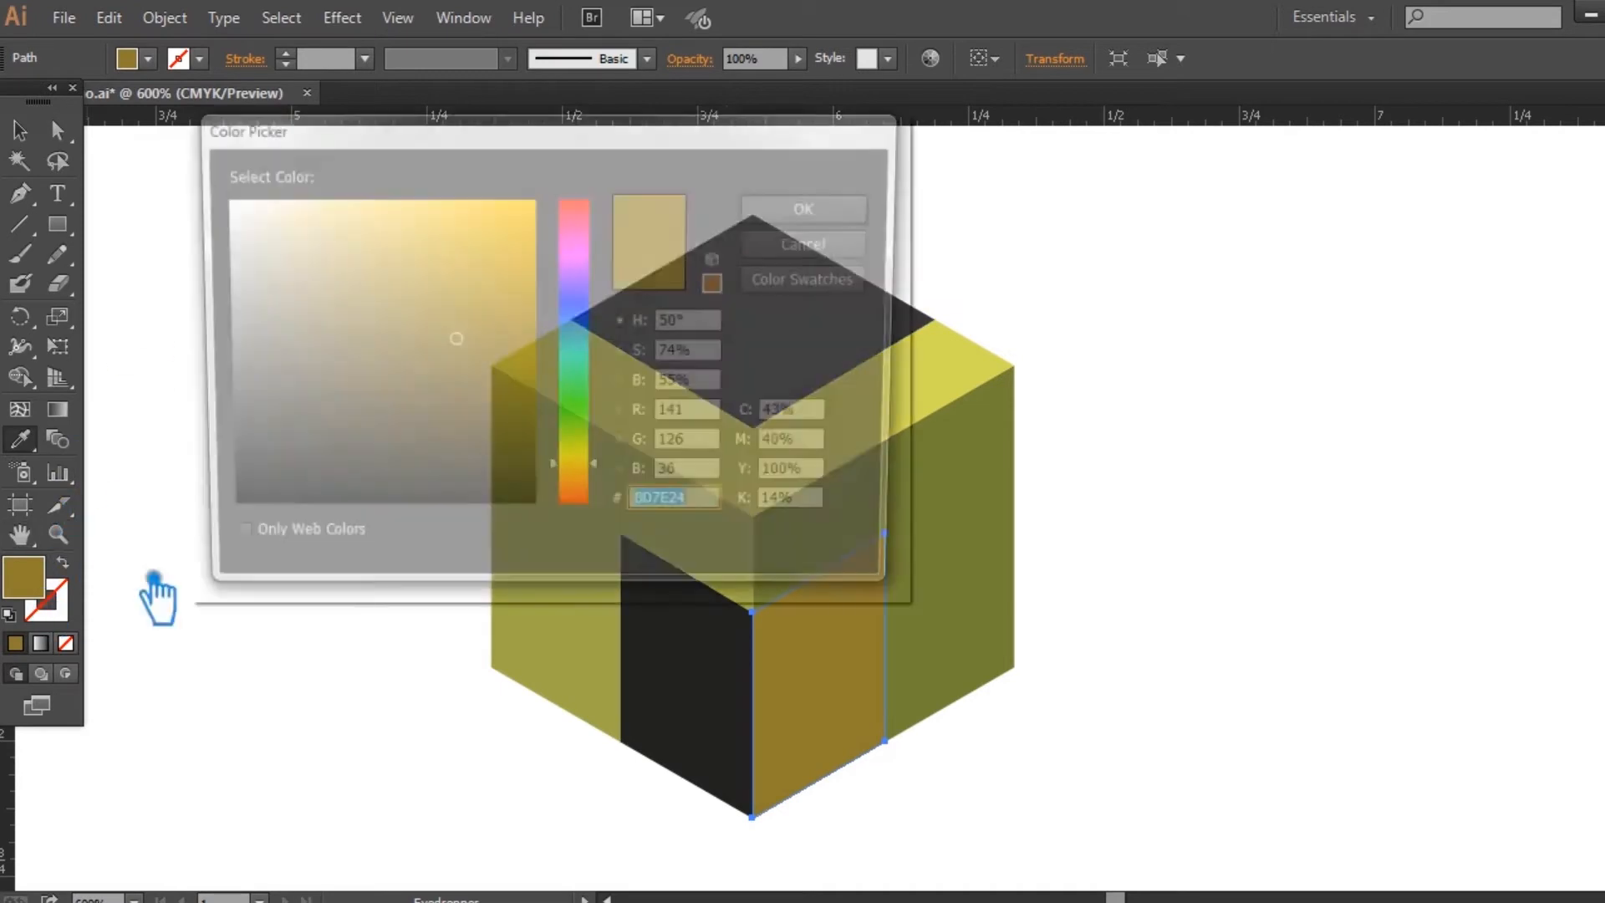
left_click_drag(596, 495, 600, 499)
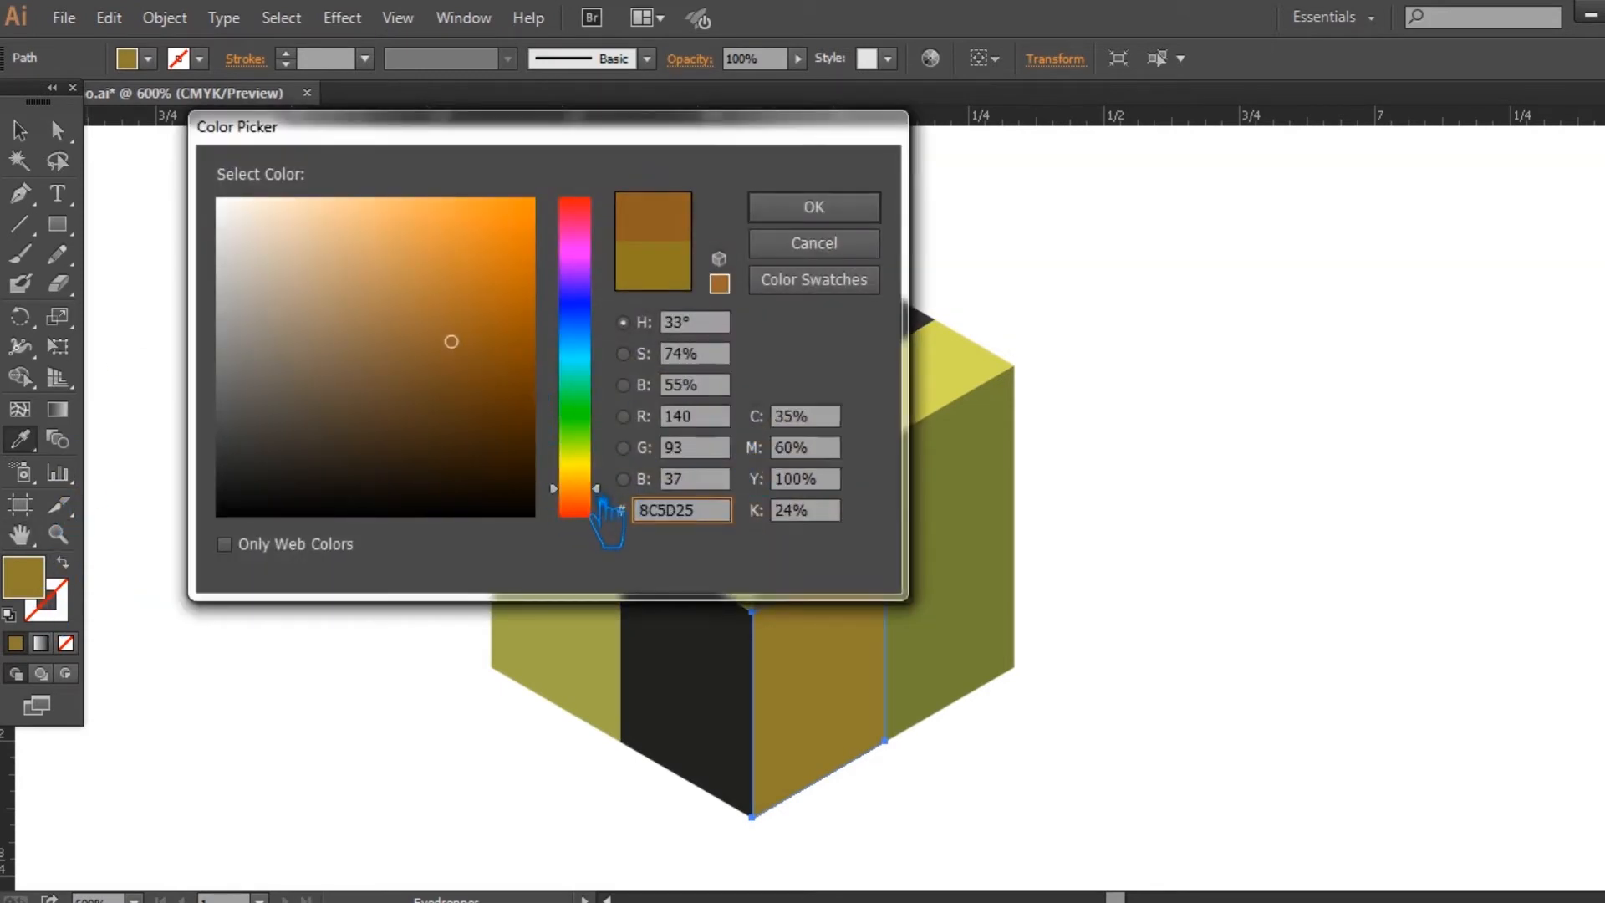
left_click_drag(478, 353, 492, 321)
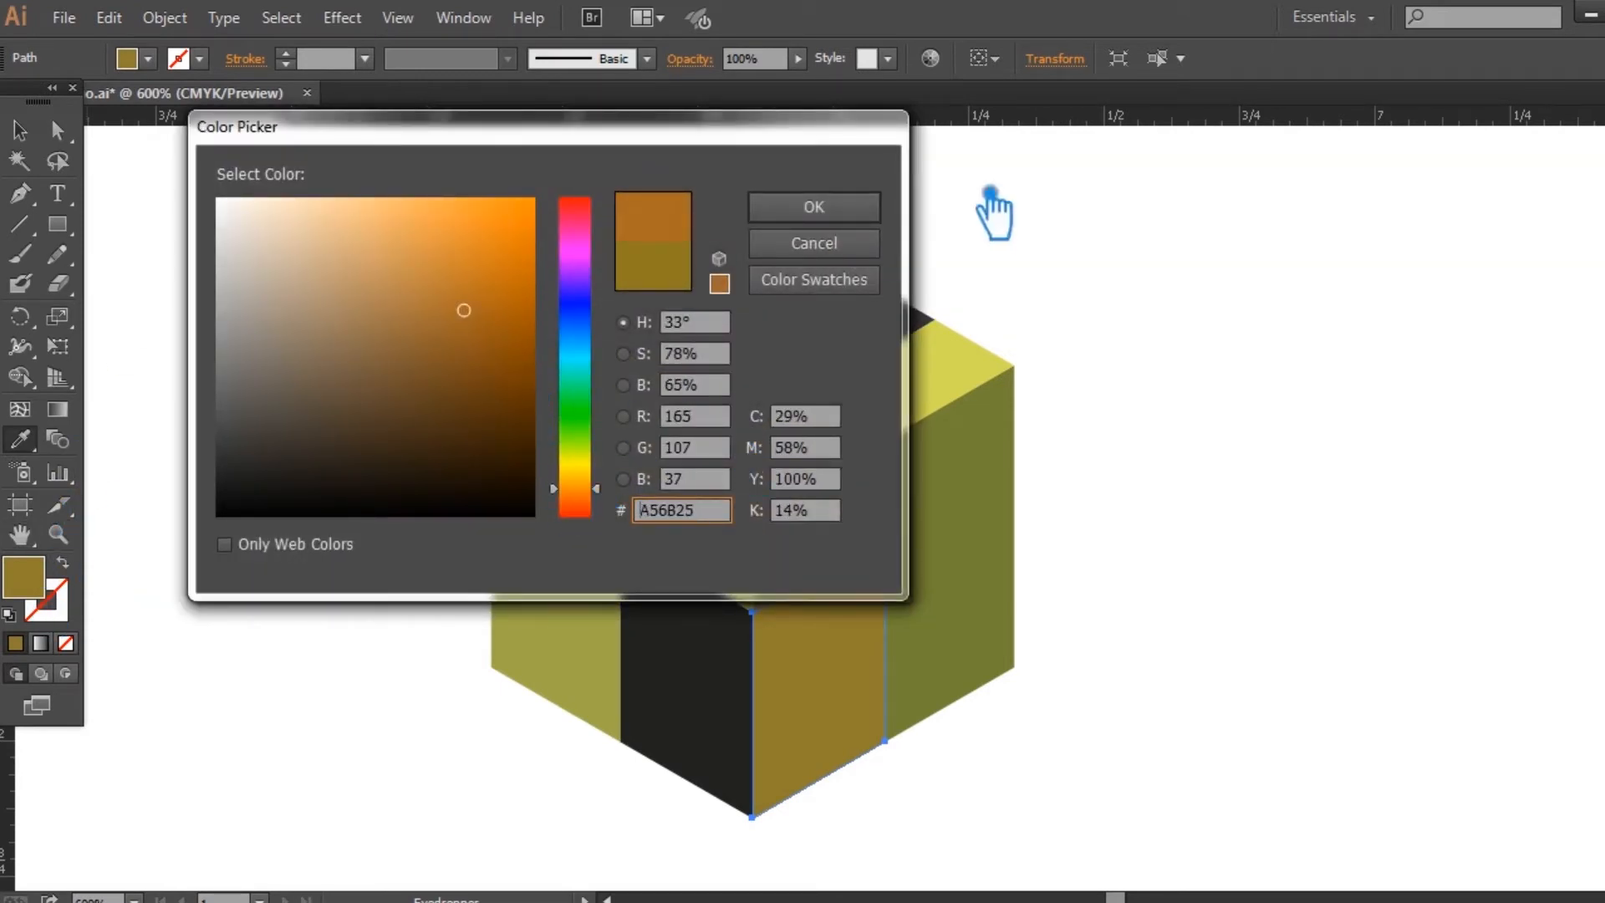
left_click(815, 210)
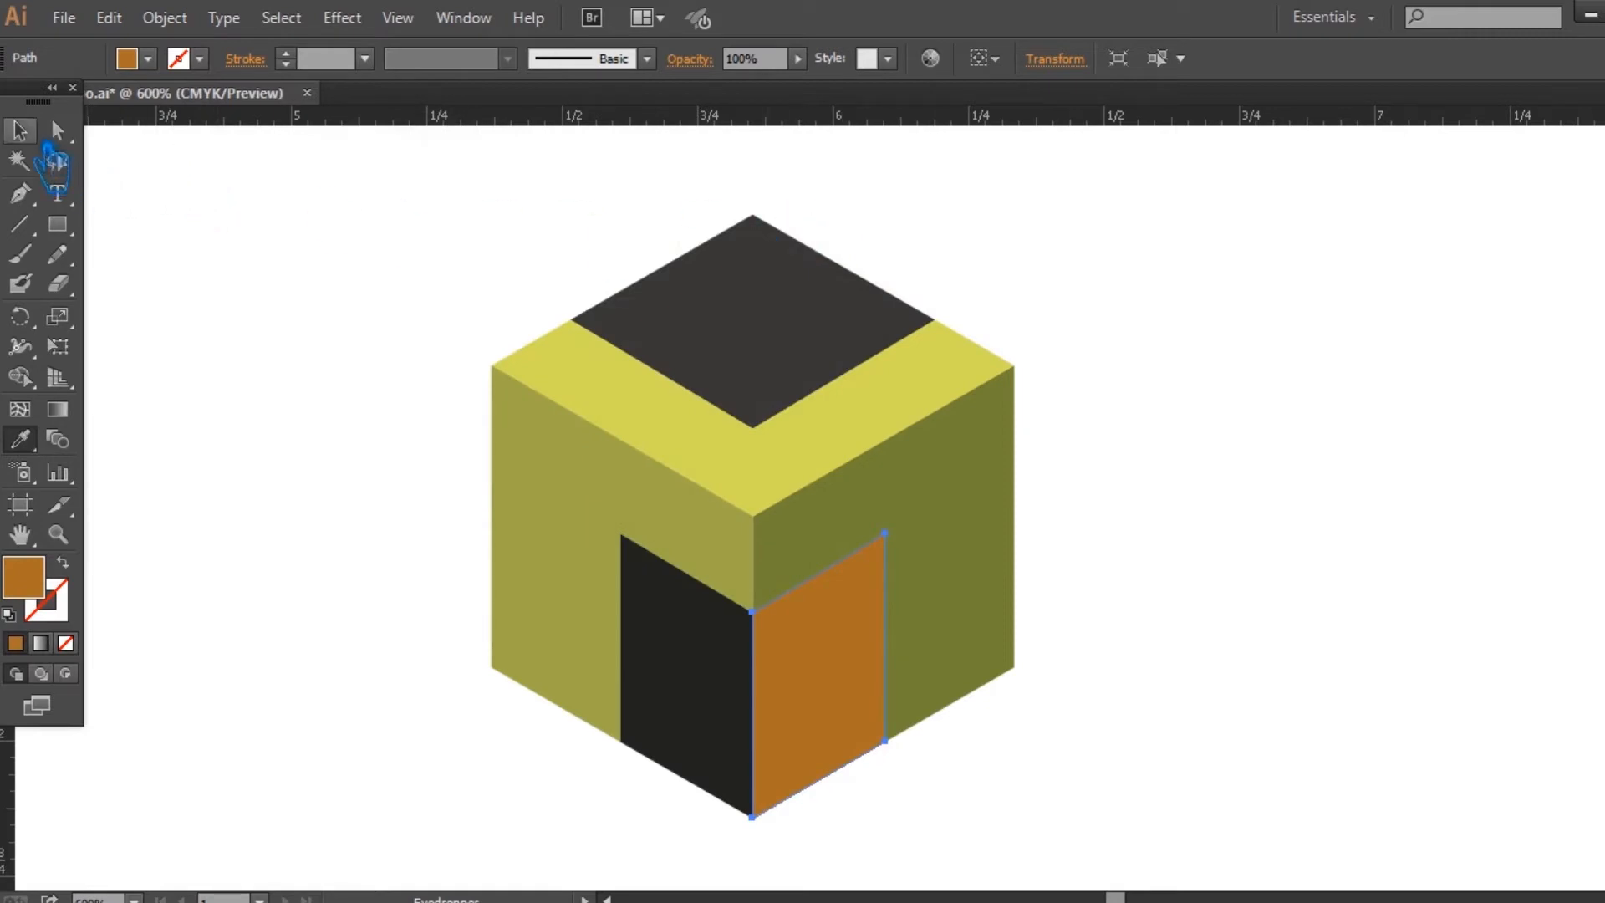
Step: Copy the right inner panel's brown-orange fill to the black left inner panel and brighten it to orange #EA9847
left_click(19, 131)
left_click(694, 724)
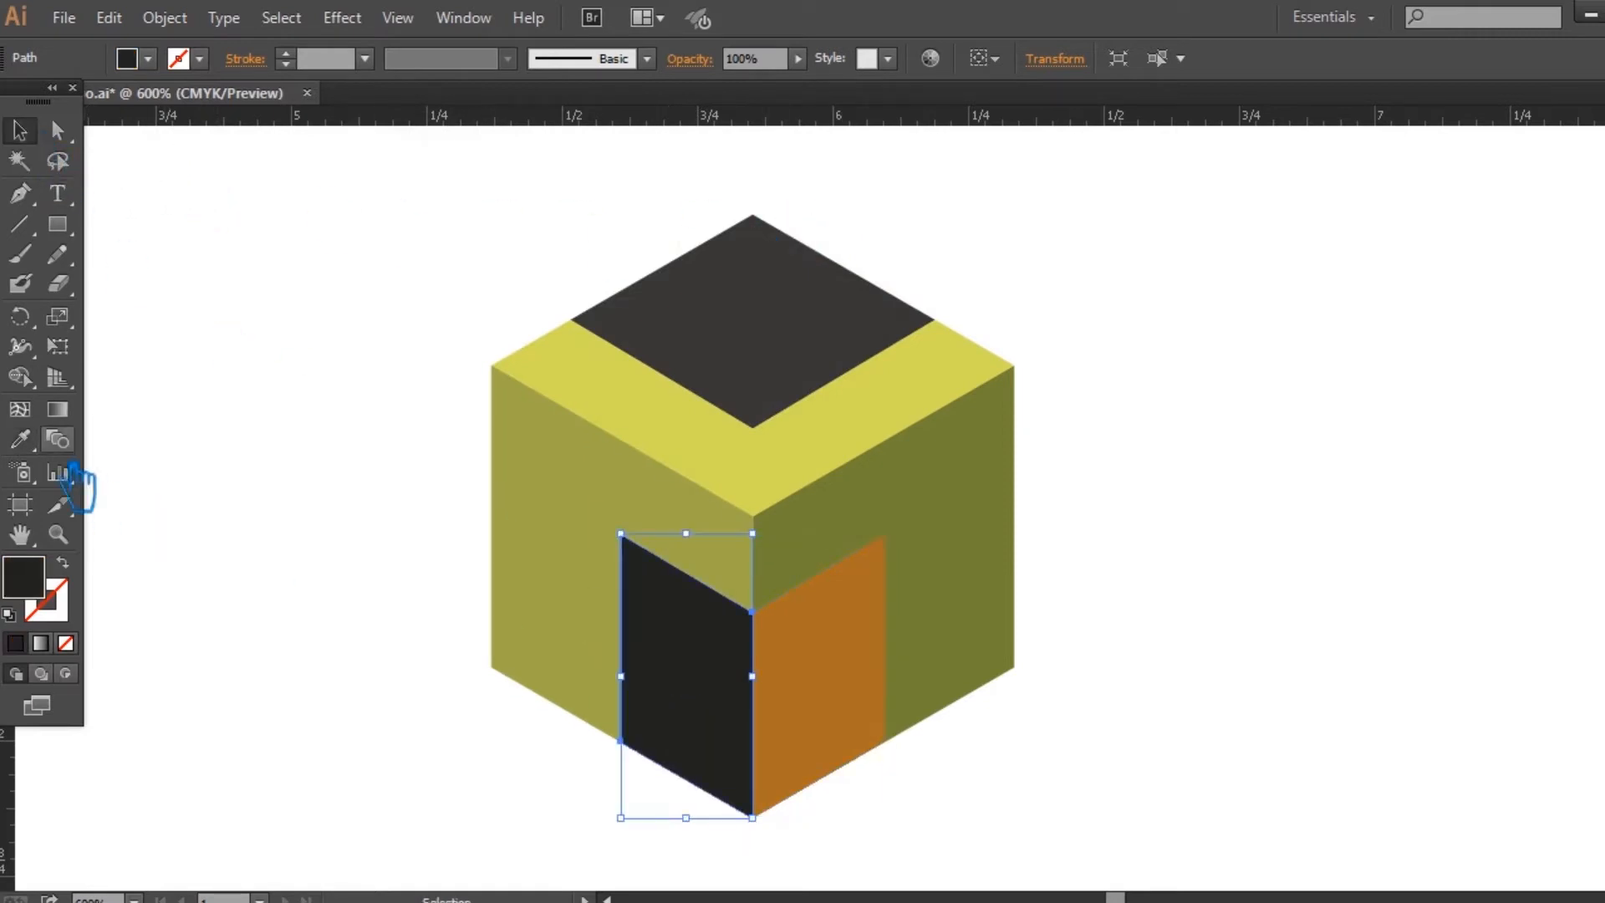
key("i")
left_click(843, 727)
double_click(23, 577)
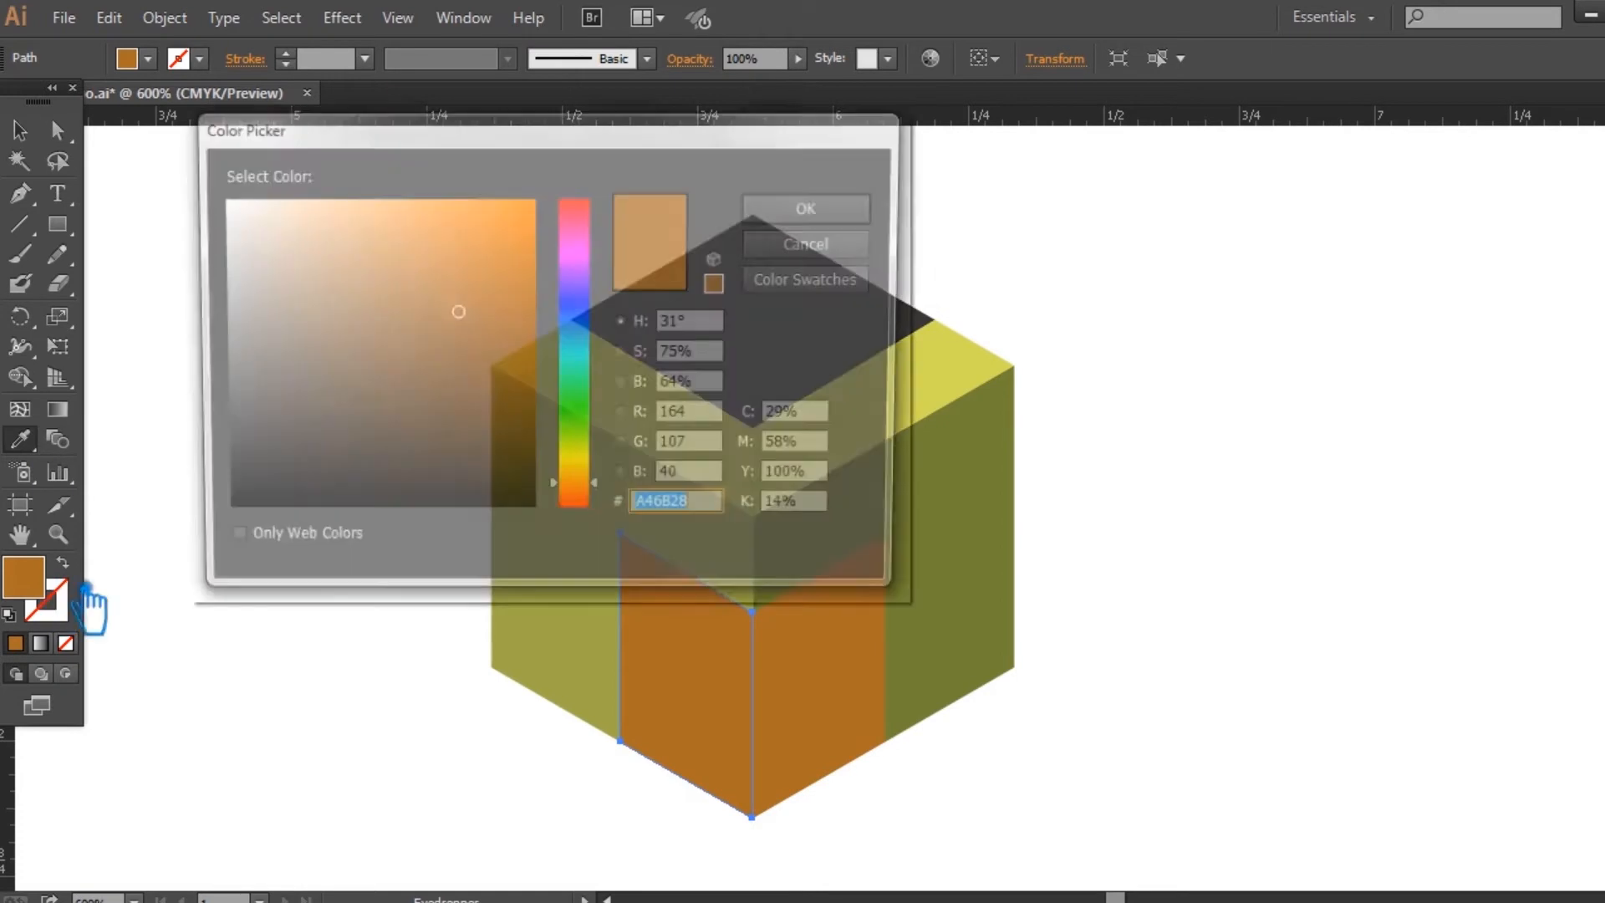
left_click_drag(461, 310, 438, 224)
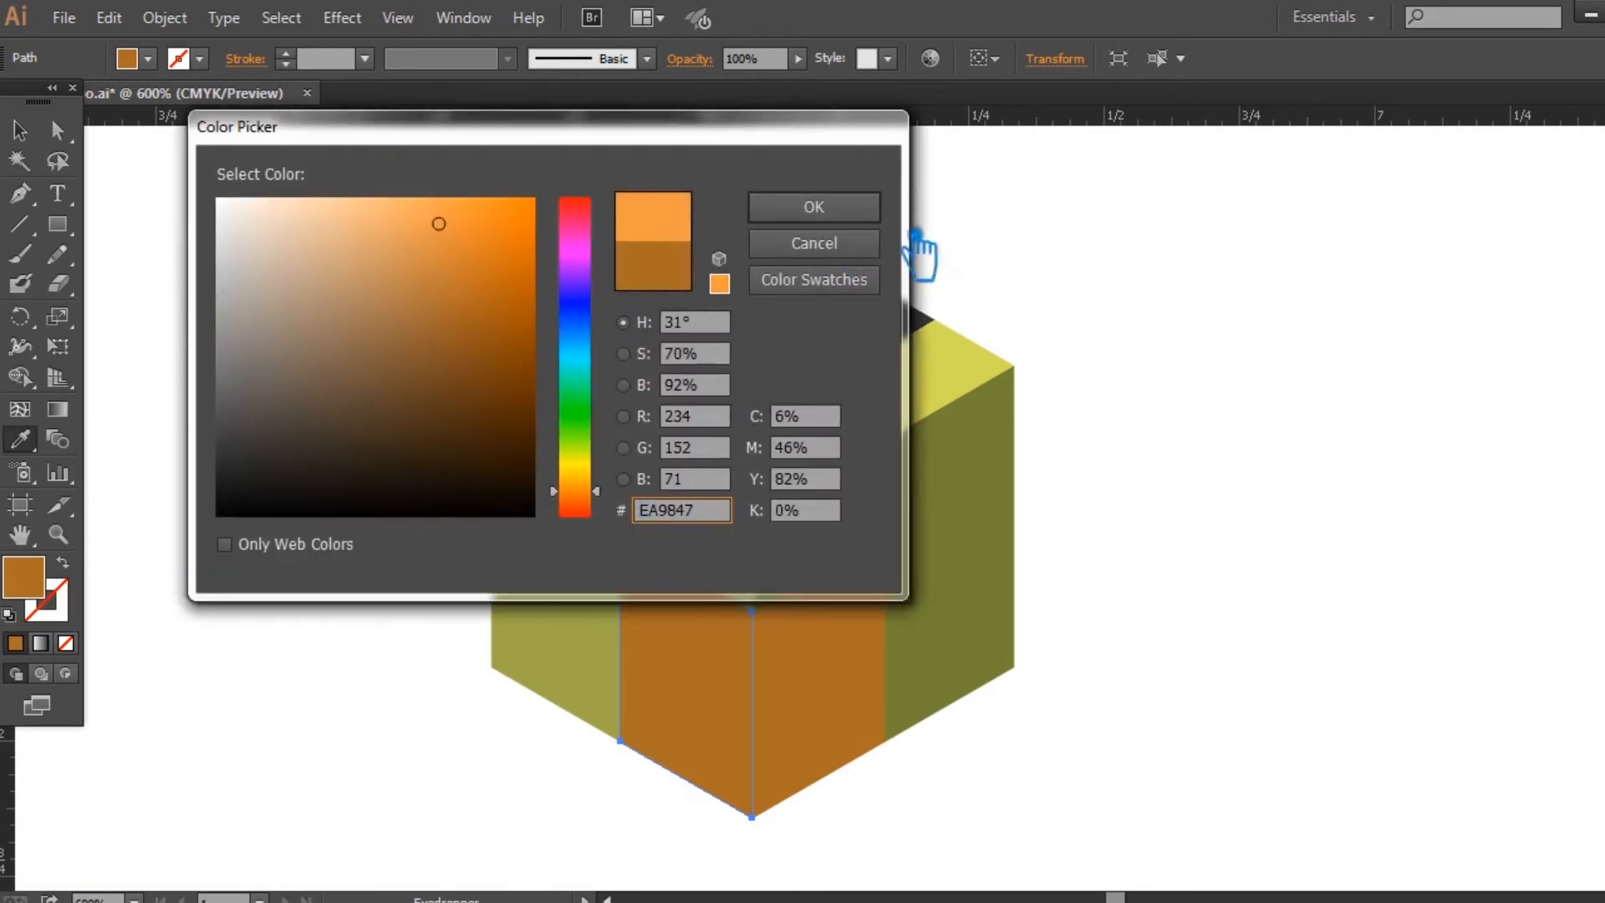
left_click(835, 209)
left_click(19, 130)
left_click(259, 251)
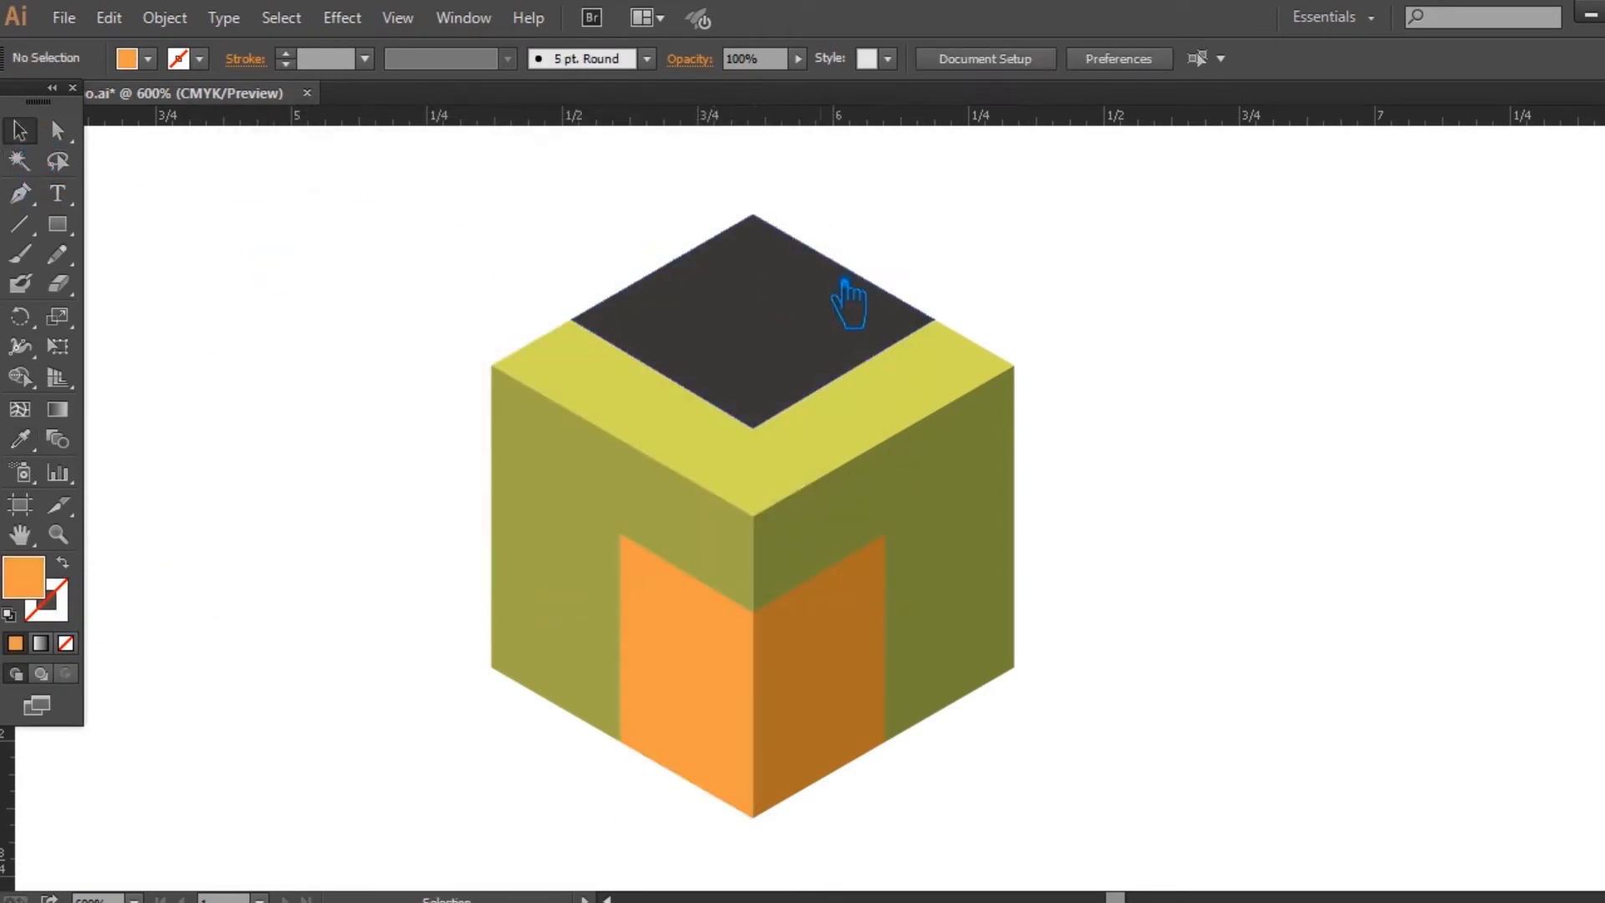
left_click(862, 667)
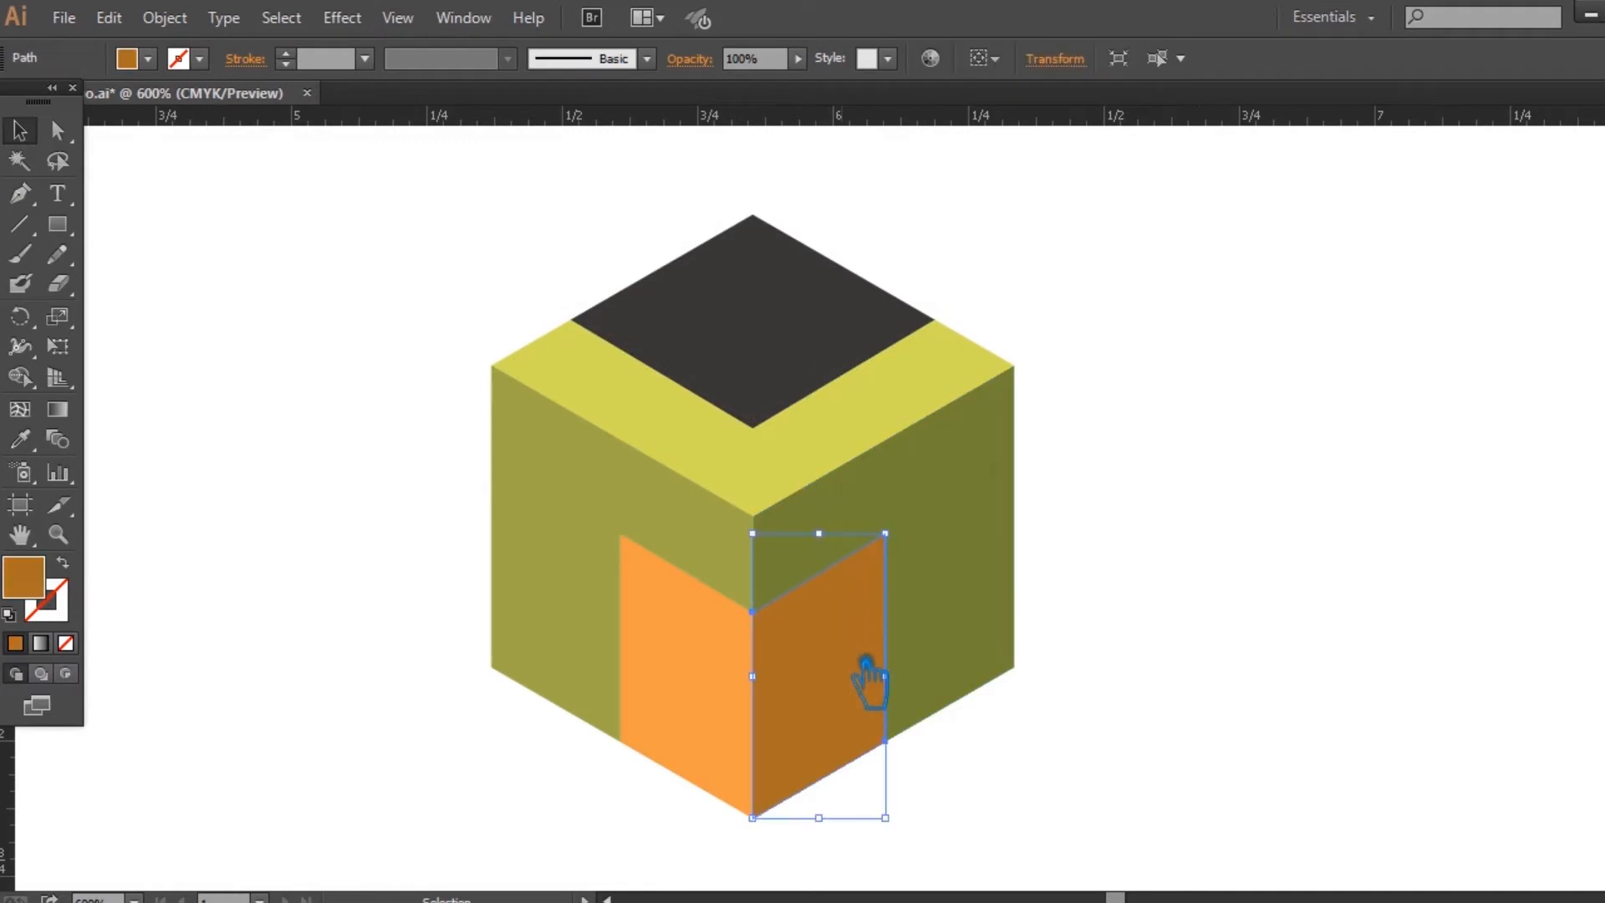
left_click(717, 685, "shift")
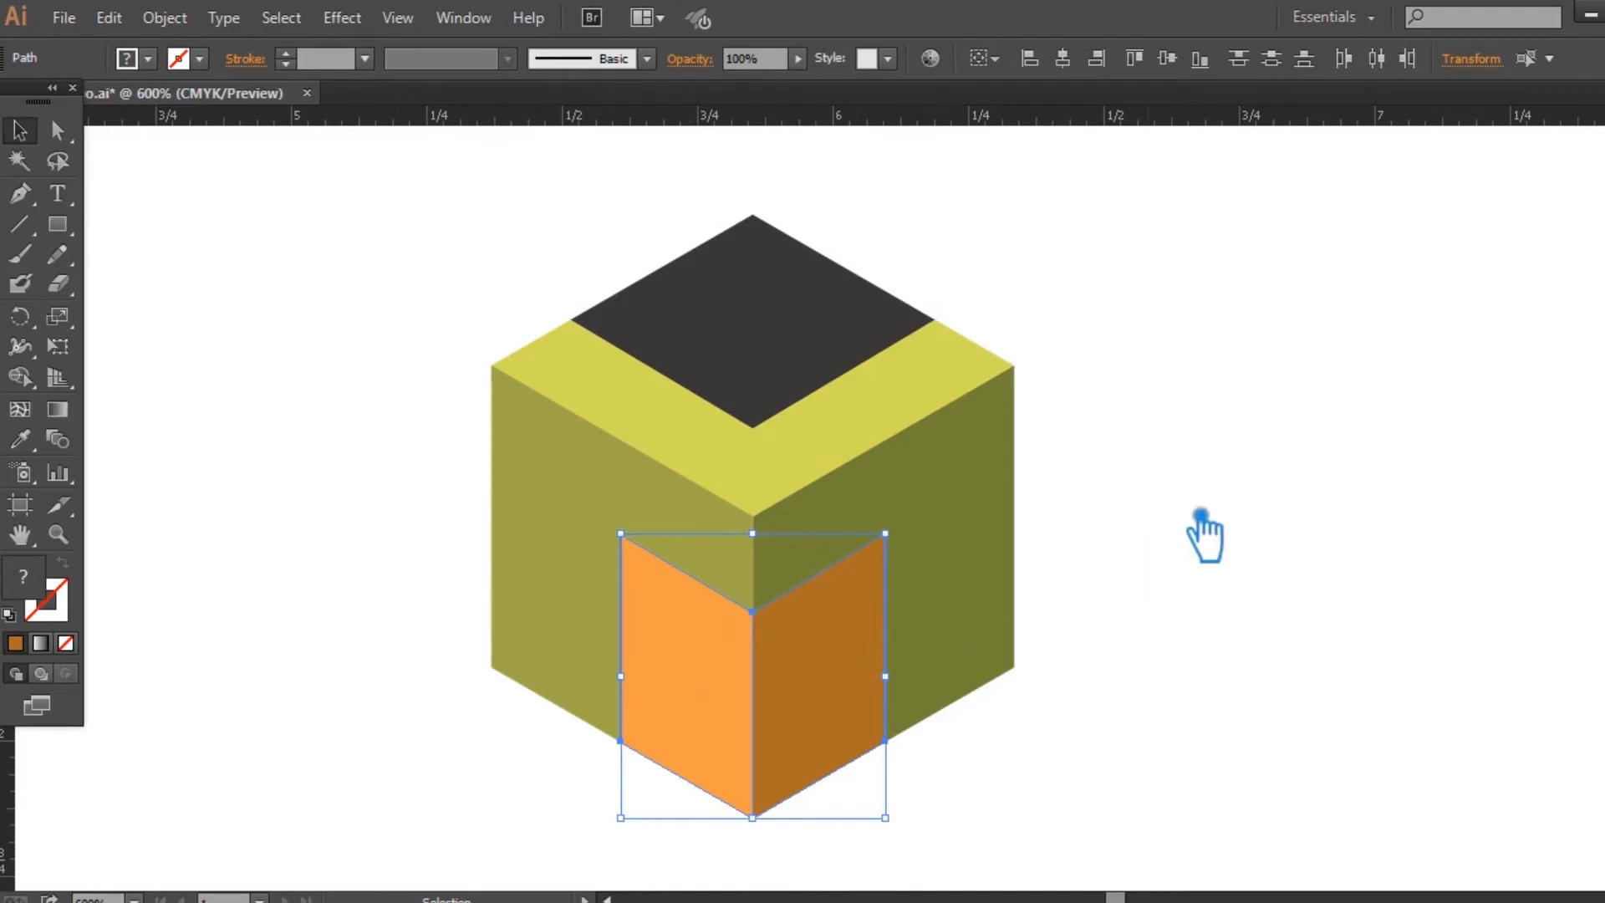
left_click(1233, 514)
Step: Try to offset the paths of both olive side faces by 0.03 in with mitered joins and a miter limit of 4
left_click(541, 570)
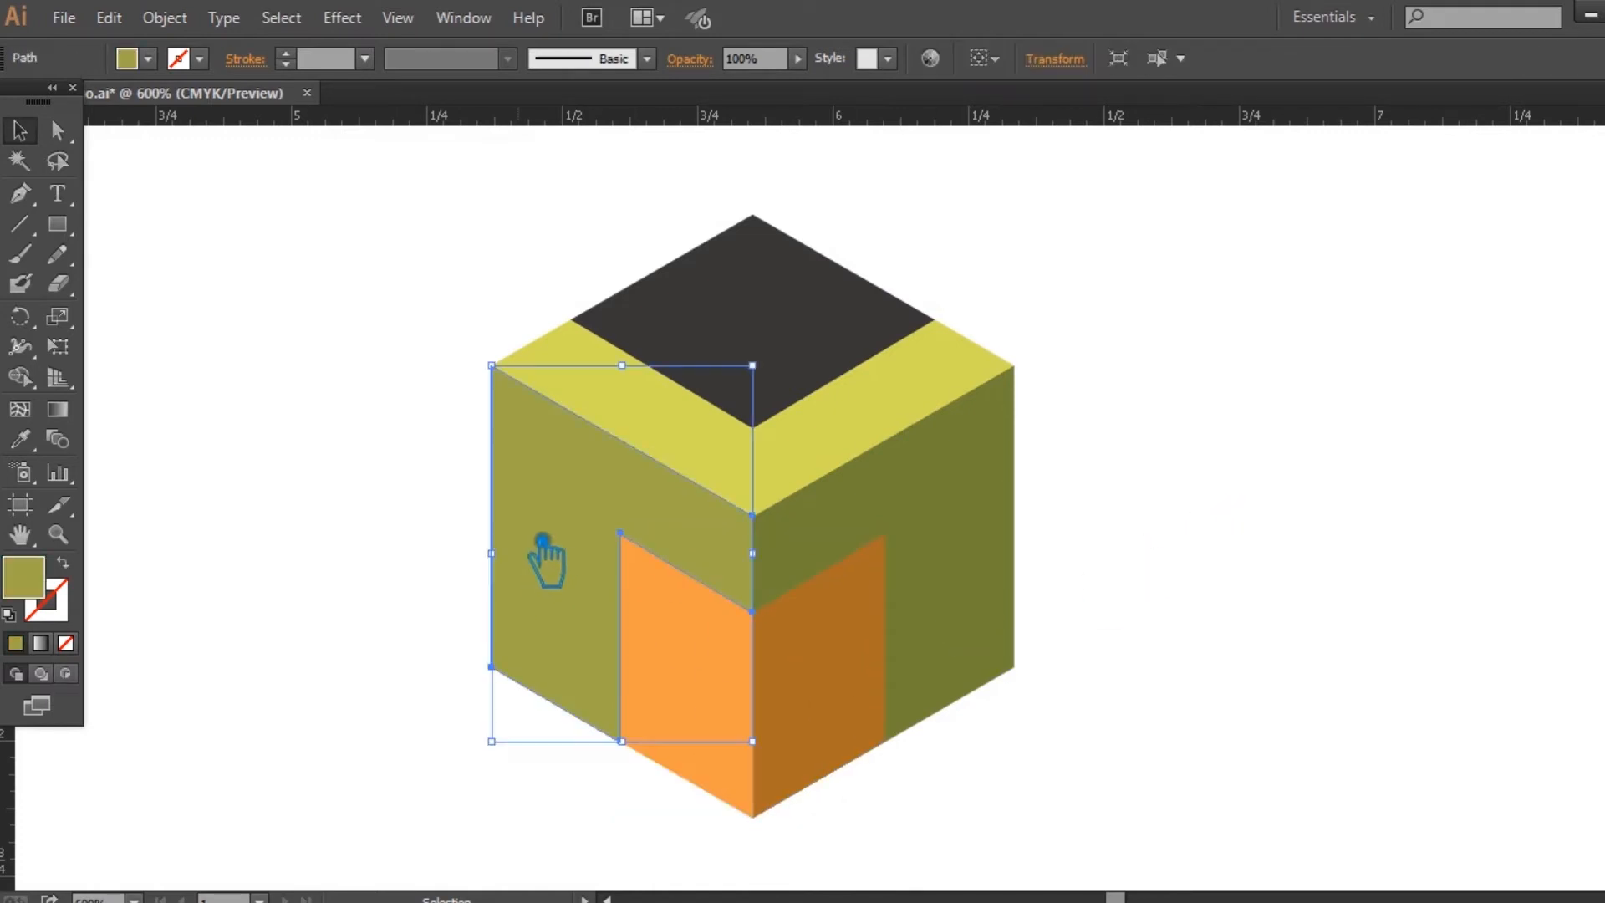
left_click(999, 530, "shift")
left_click(165, 17)
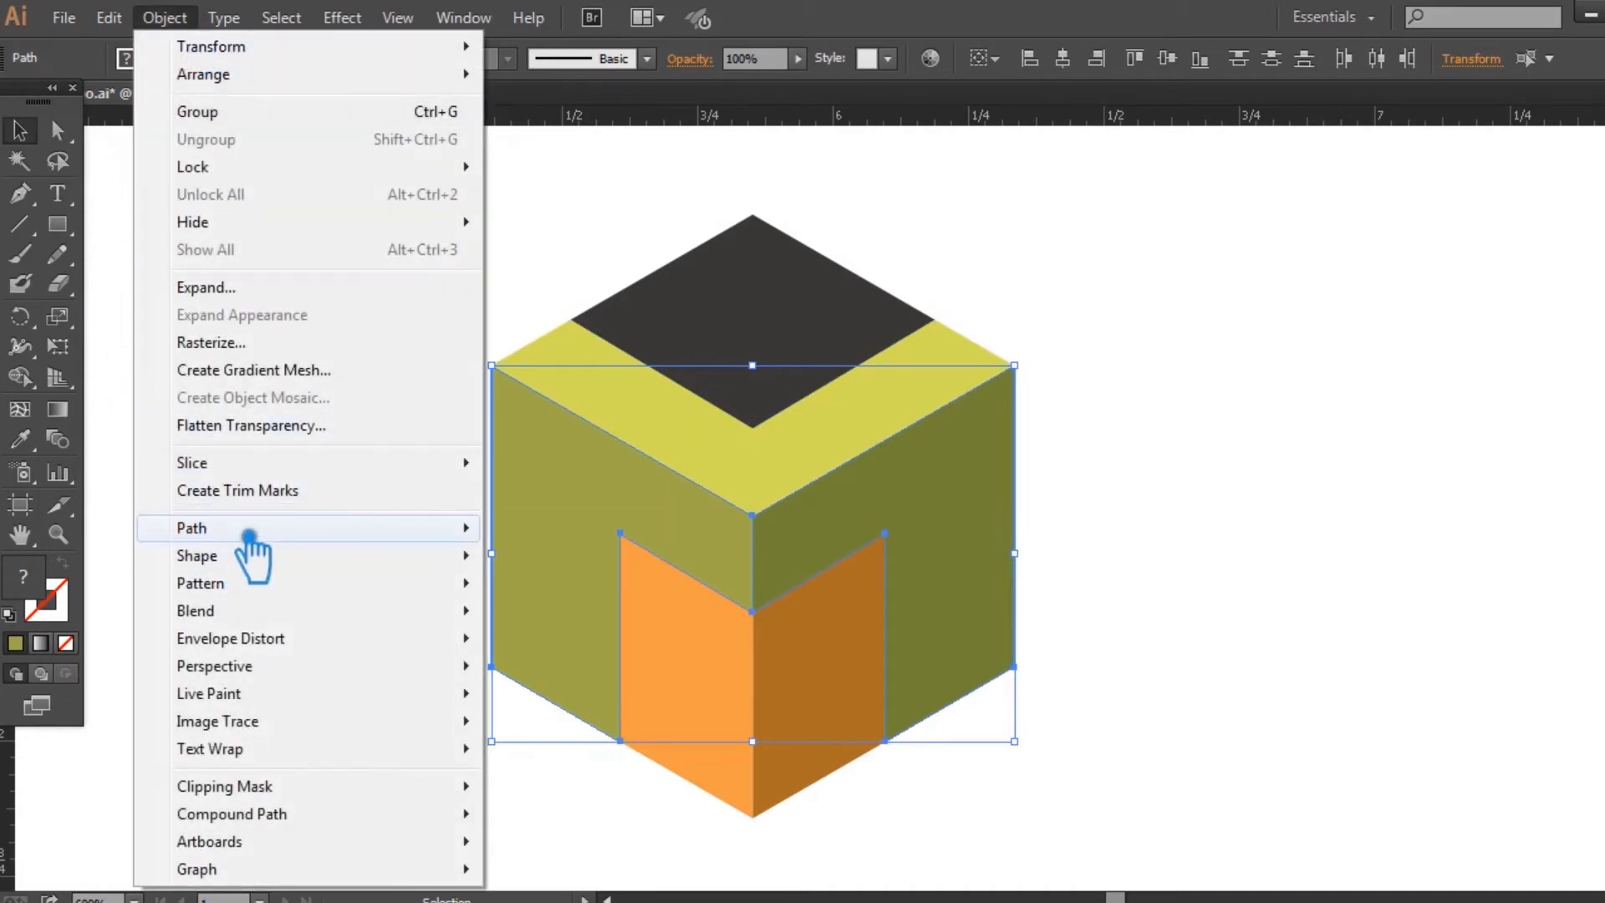
mouse_move(249, 535)
left_click(603, 627)
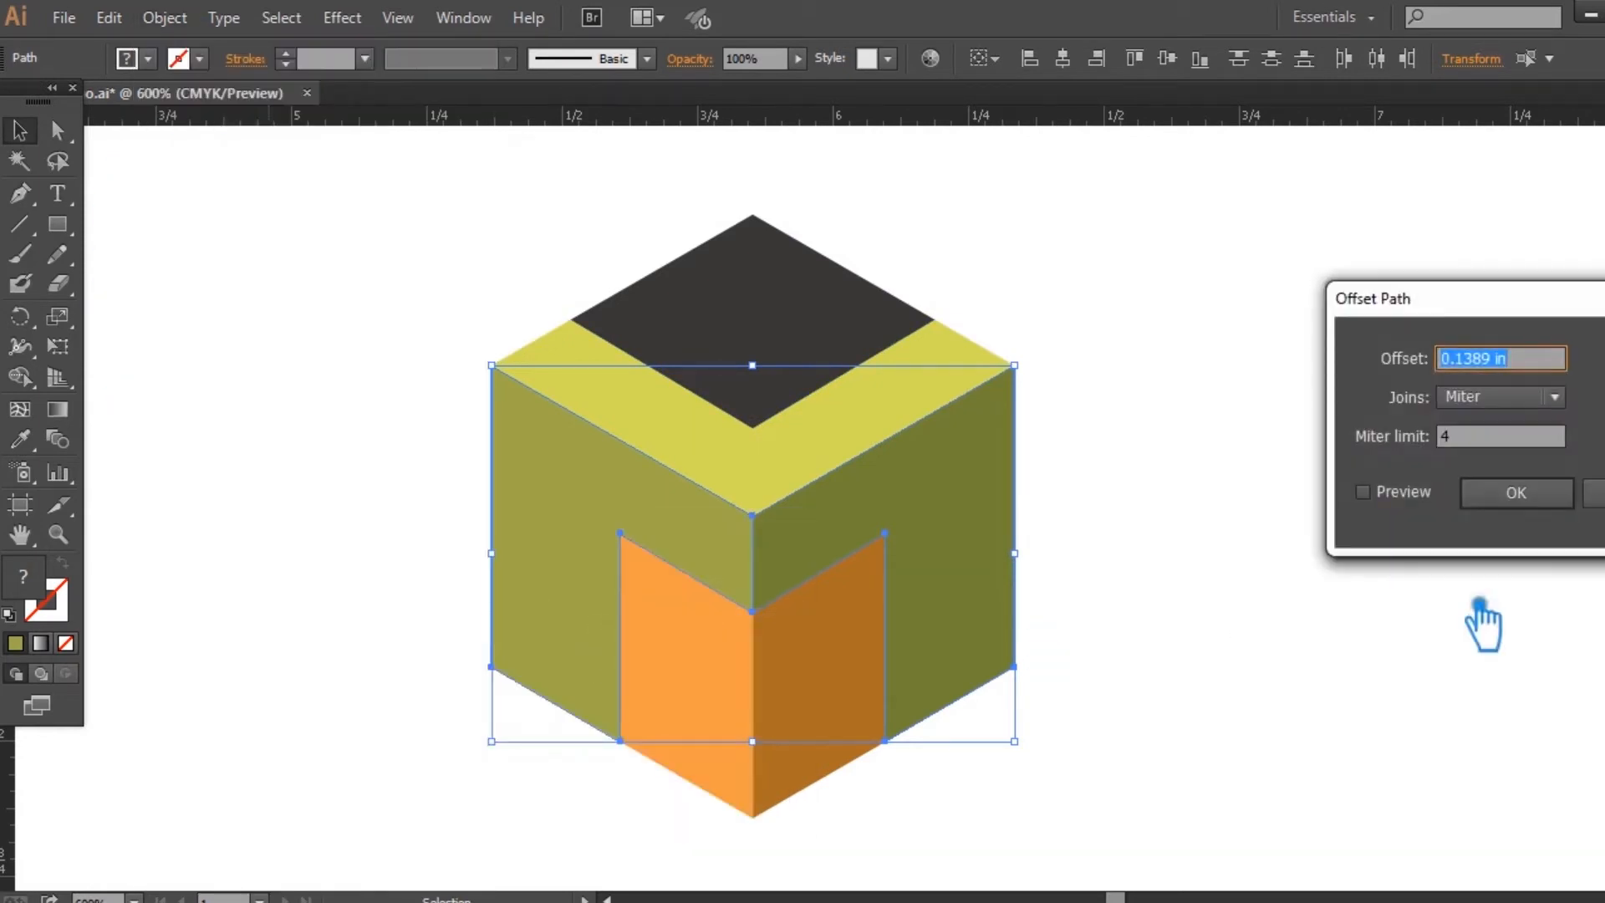
left_click(1363, 492)
left_click_drag(1465, 359, 1487, 361)
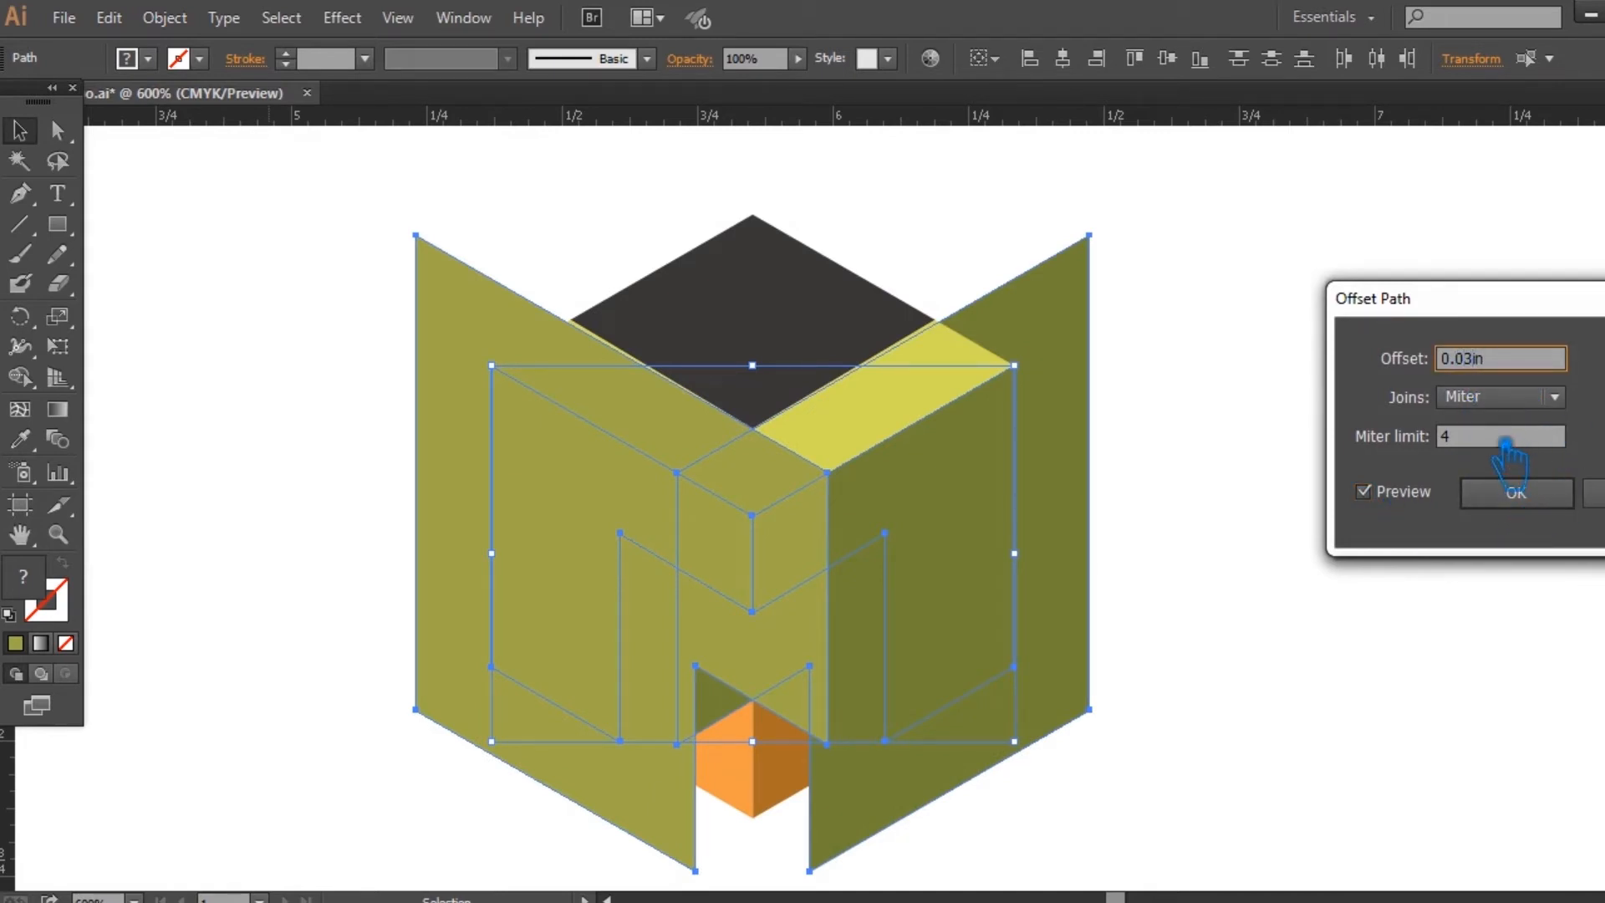
left_click(1505, 441)
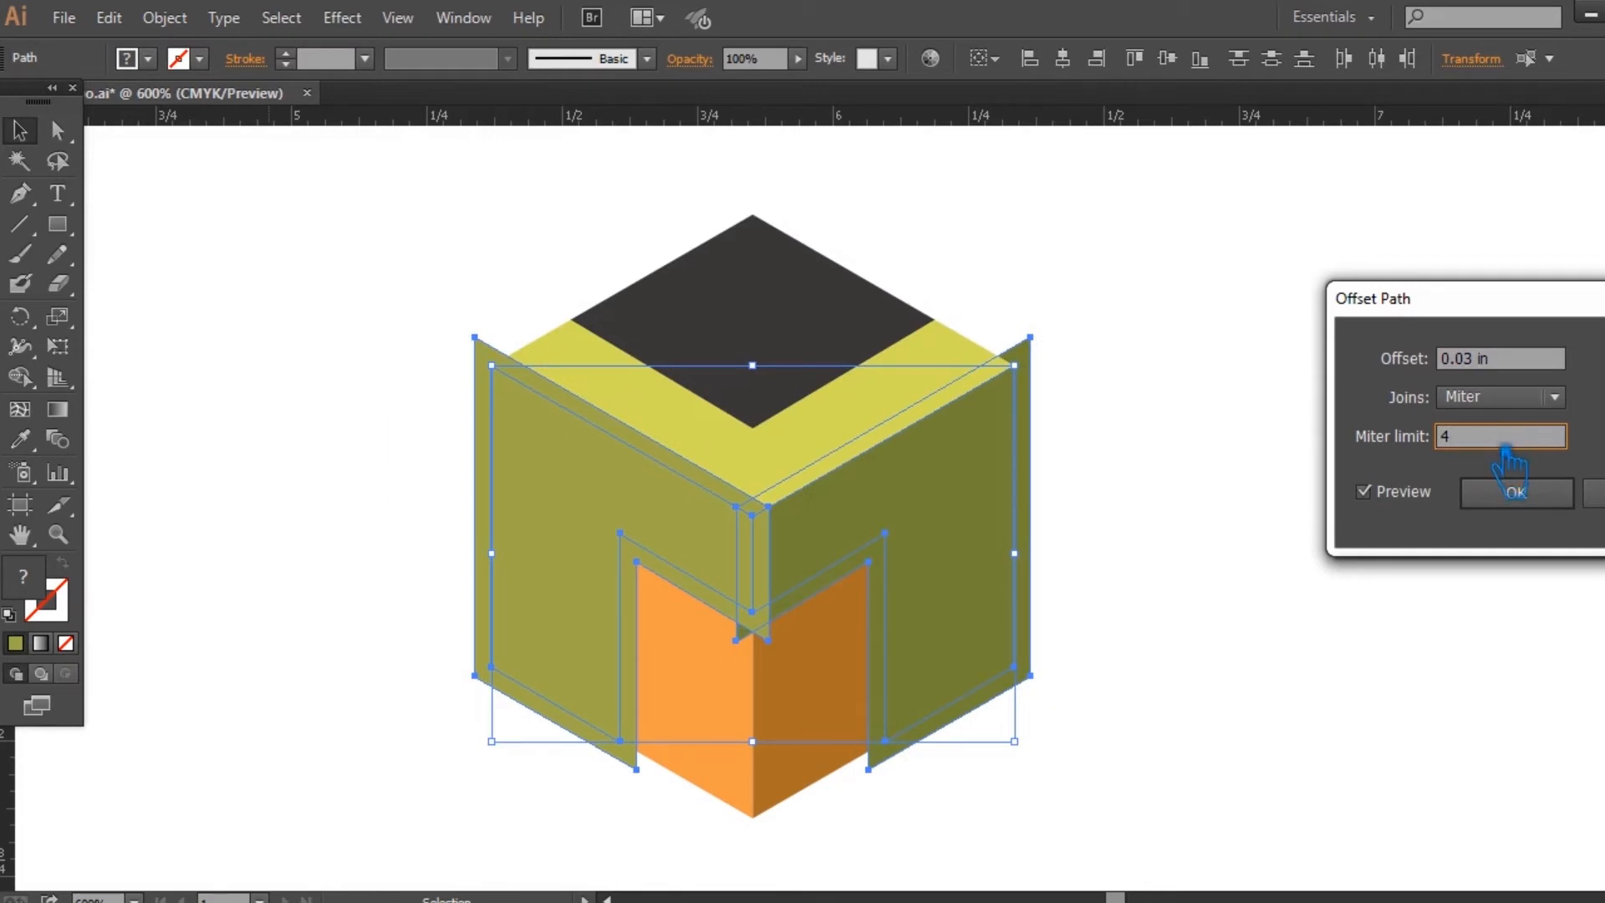
left_click(1517, 493)
left_click(1189, 484)
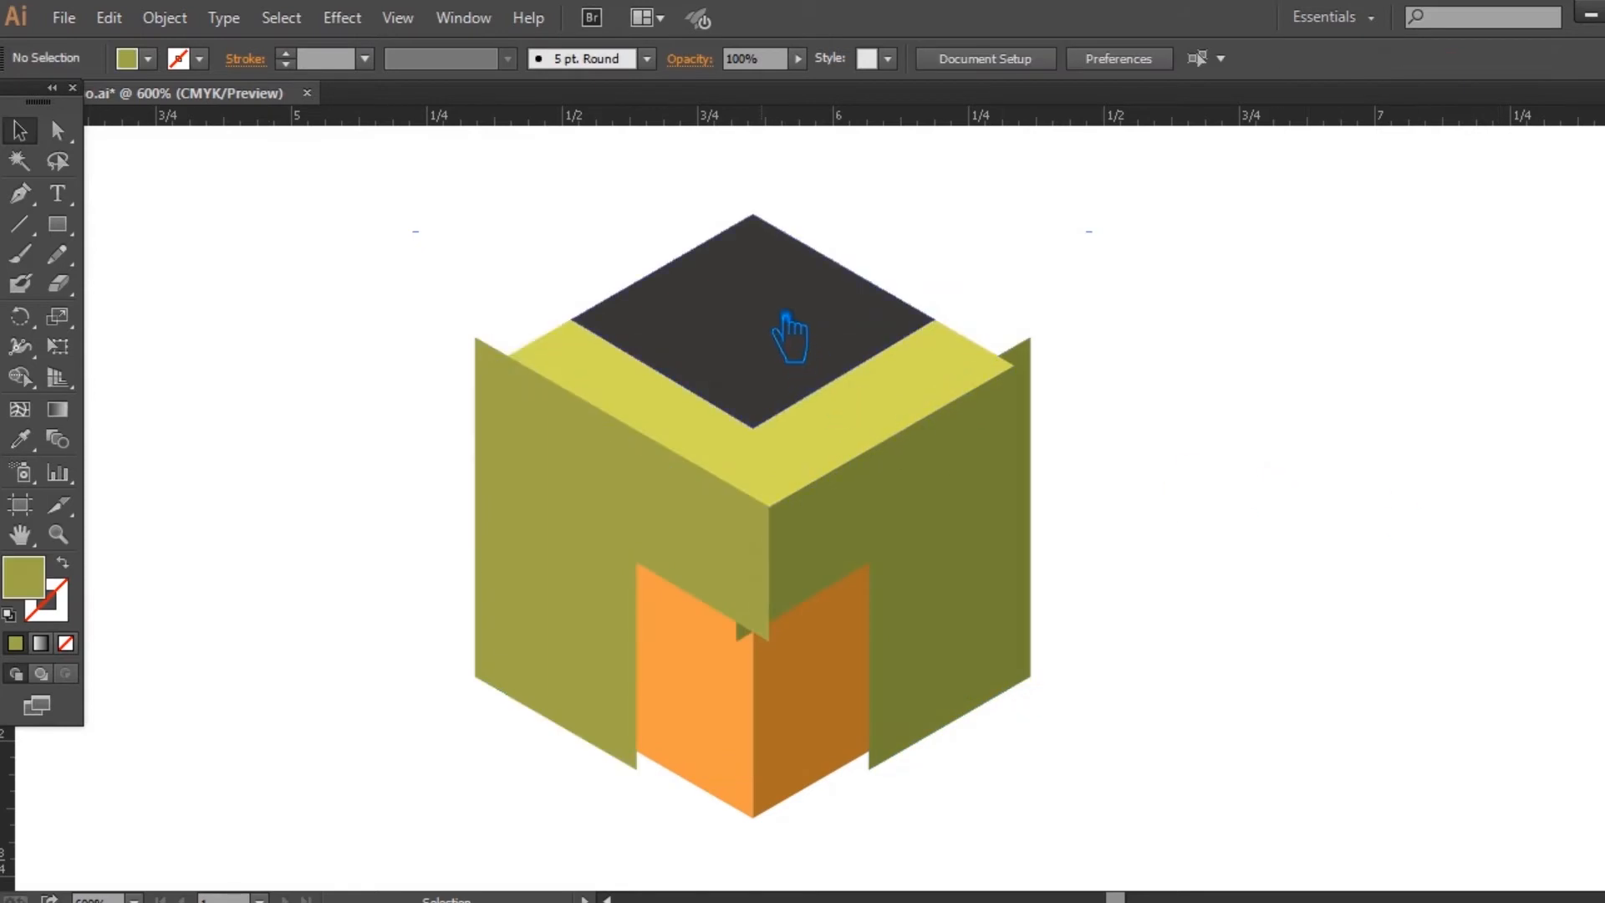
left_click(786, 317)
left_click(801, 465)
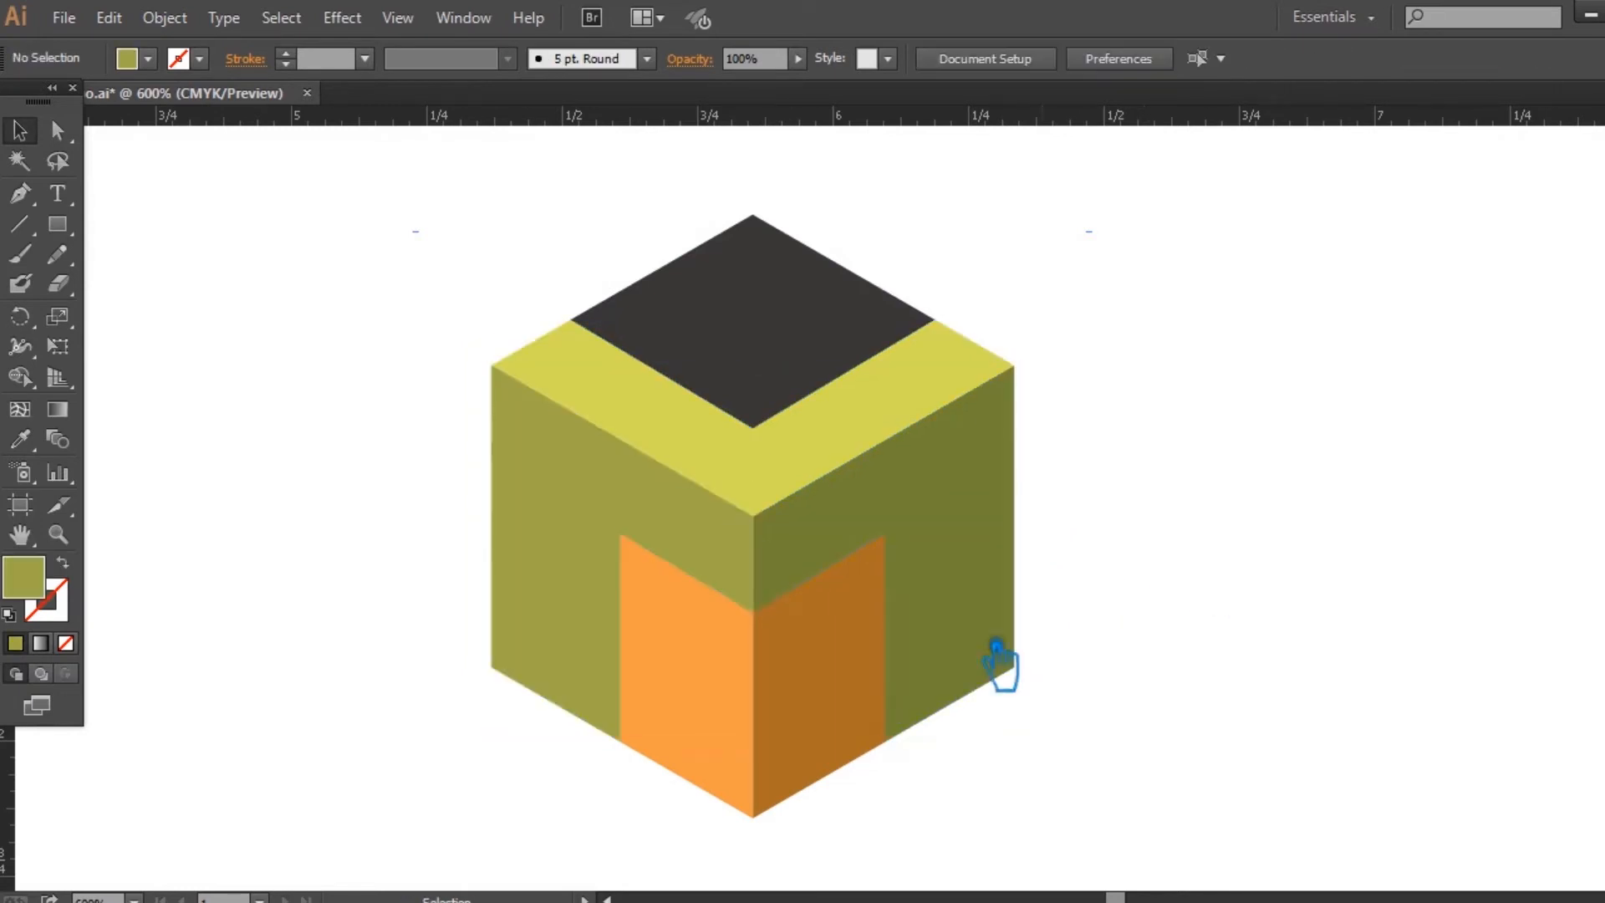
Step: Offset the left light-orange panel's path outward by 0.03 in
left_click(699, 680)
left_click(187, 18)
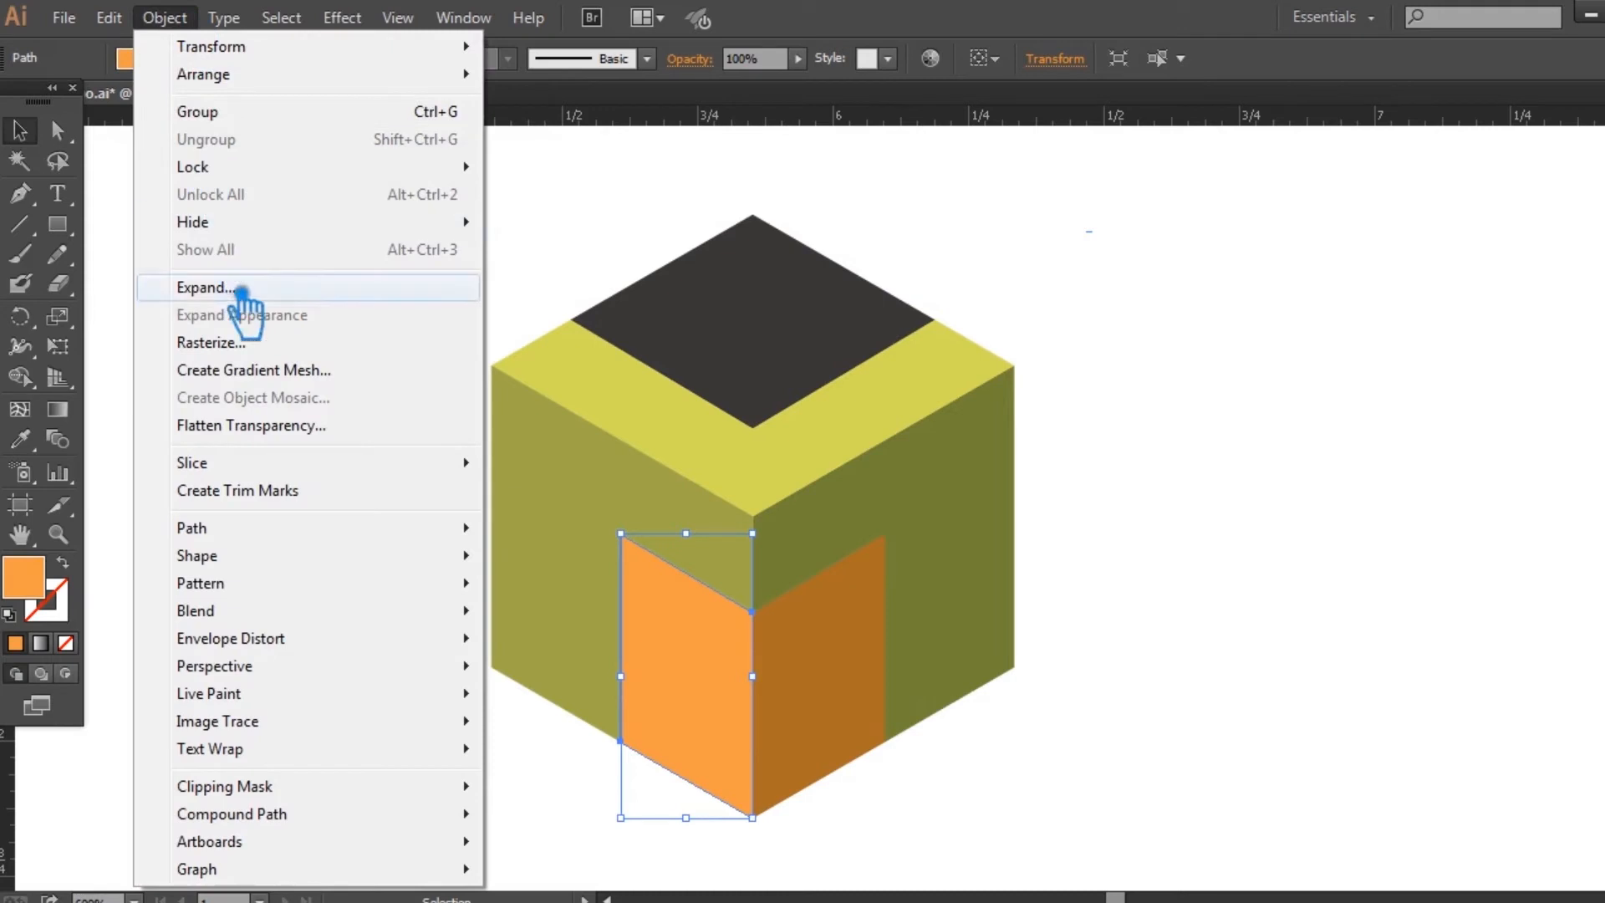
mouse_move(205, 532)
left_click(615, 623)
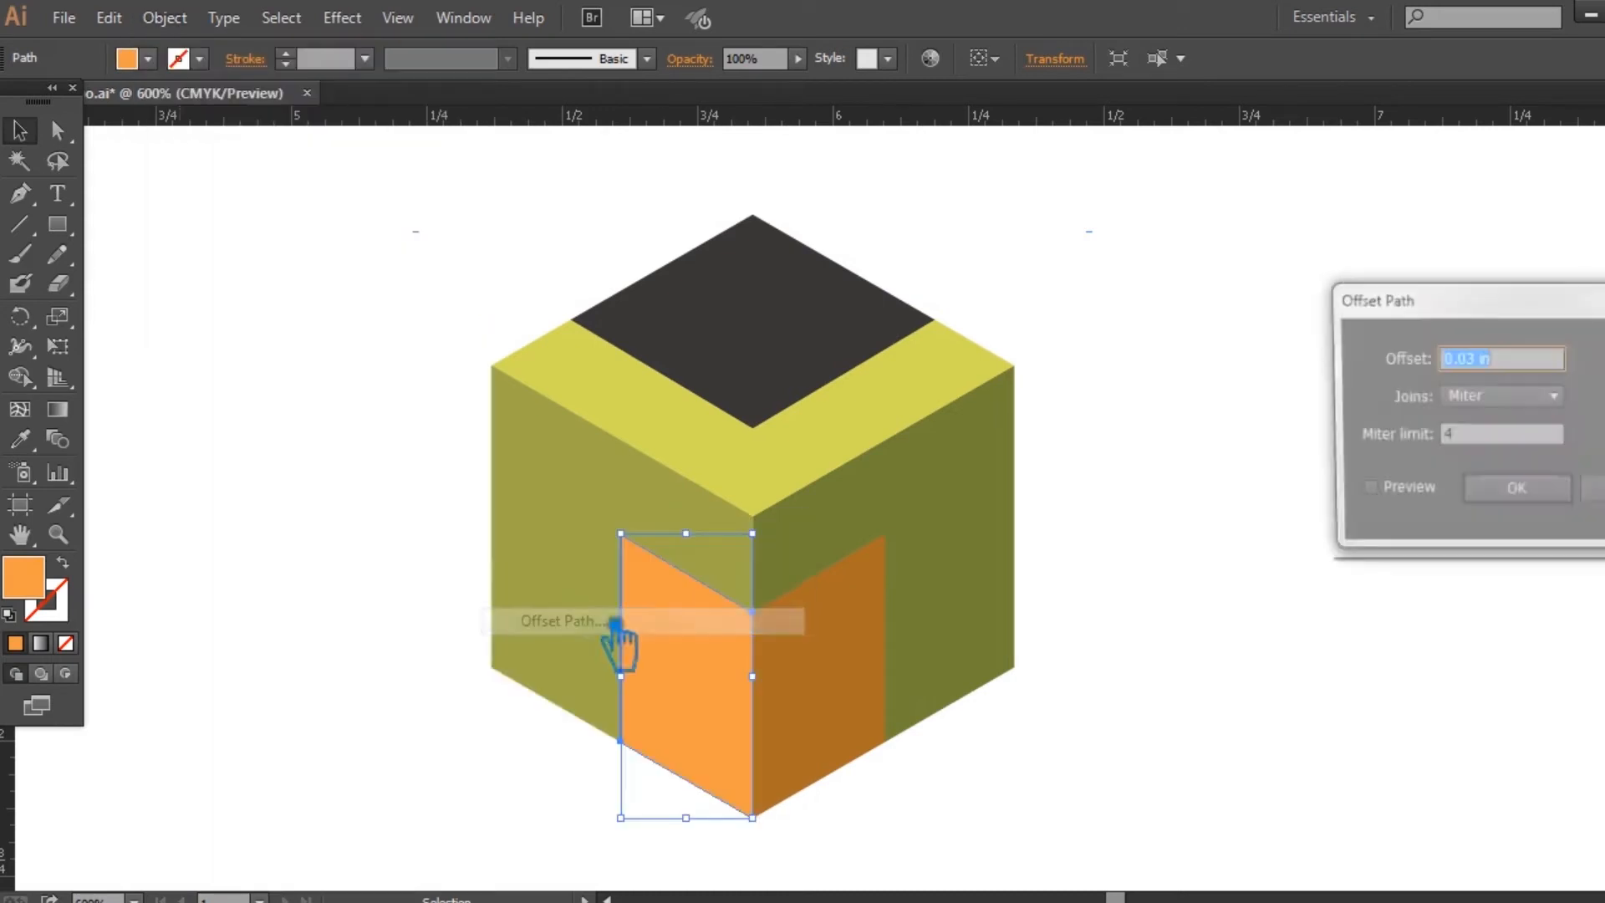
left_click(1546, 492)
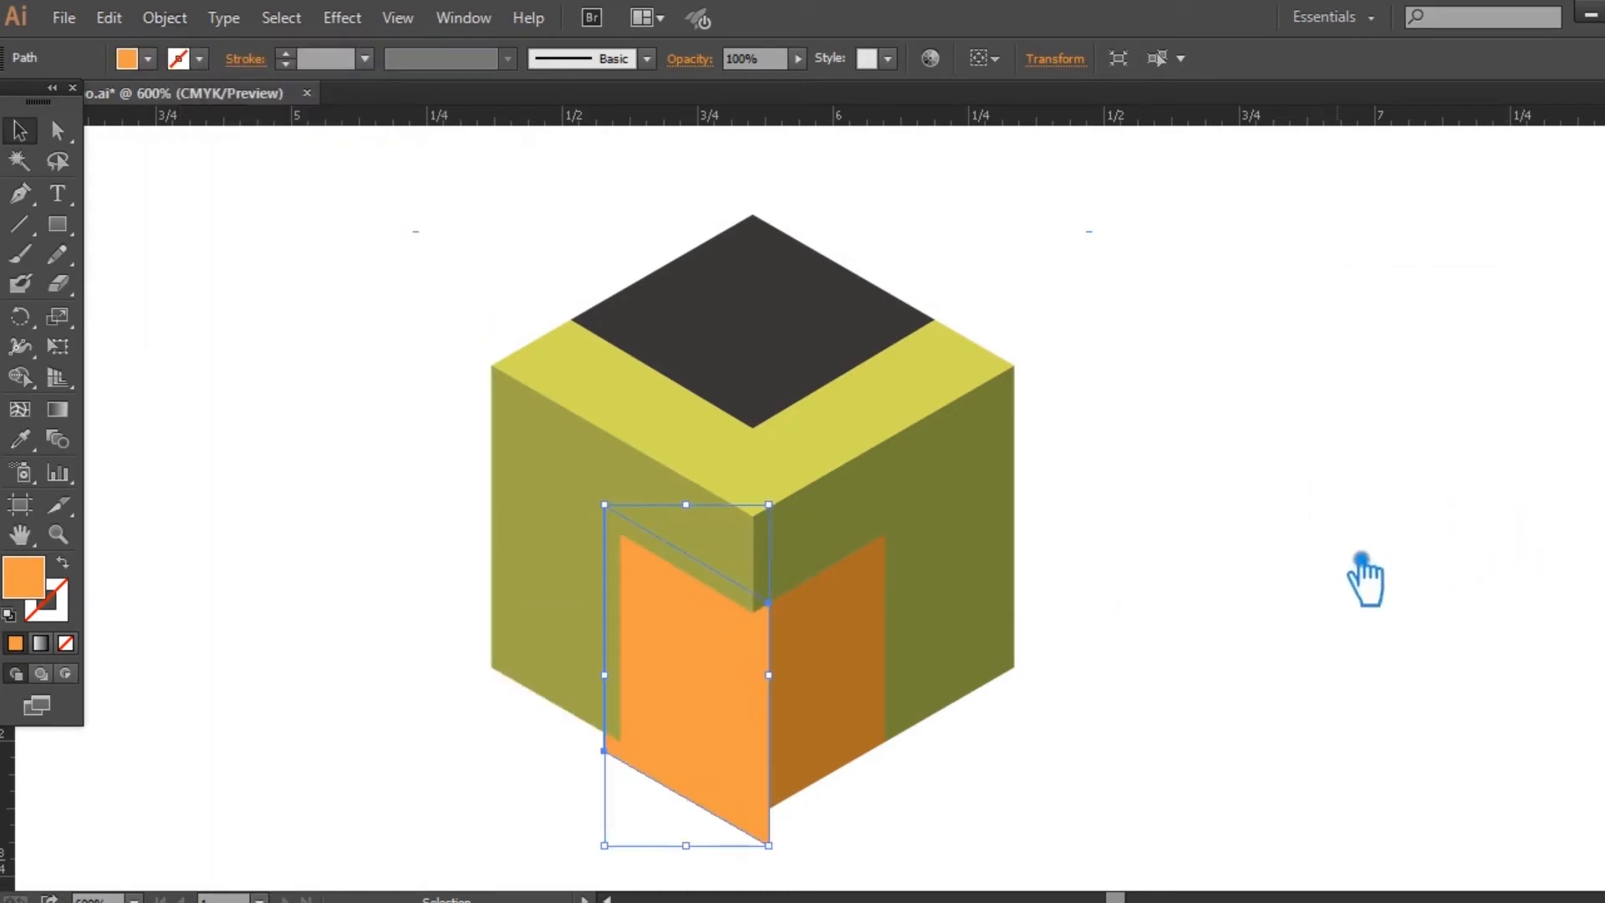
Step: Divide the left olive face with the offset orange shape, ungroup the result and delete the overhanging orange piece
left_click(570, 562, "shift")
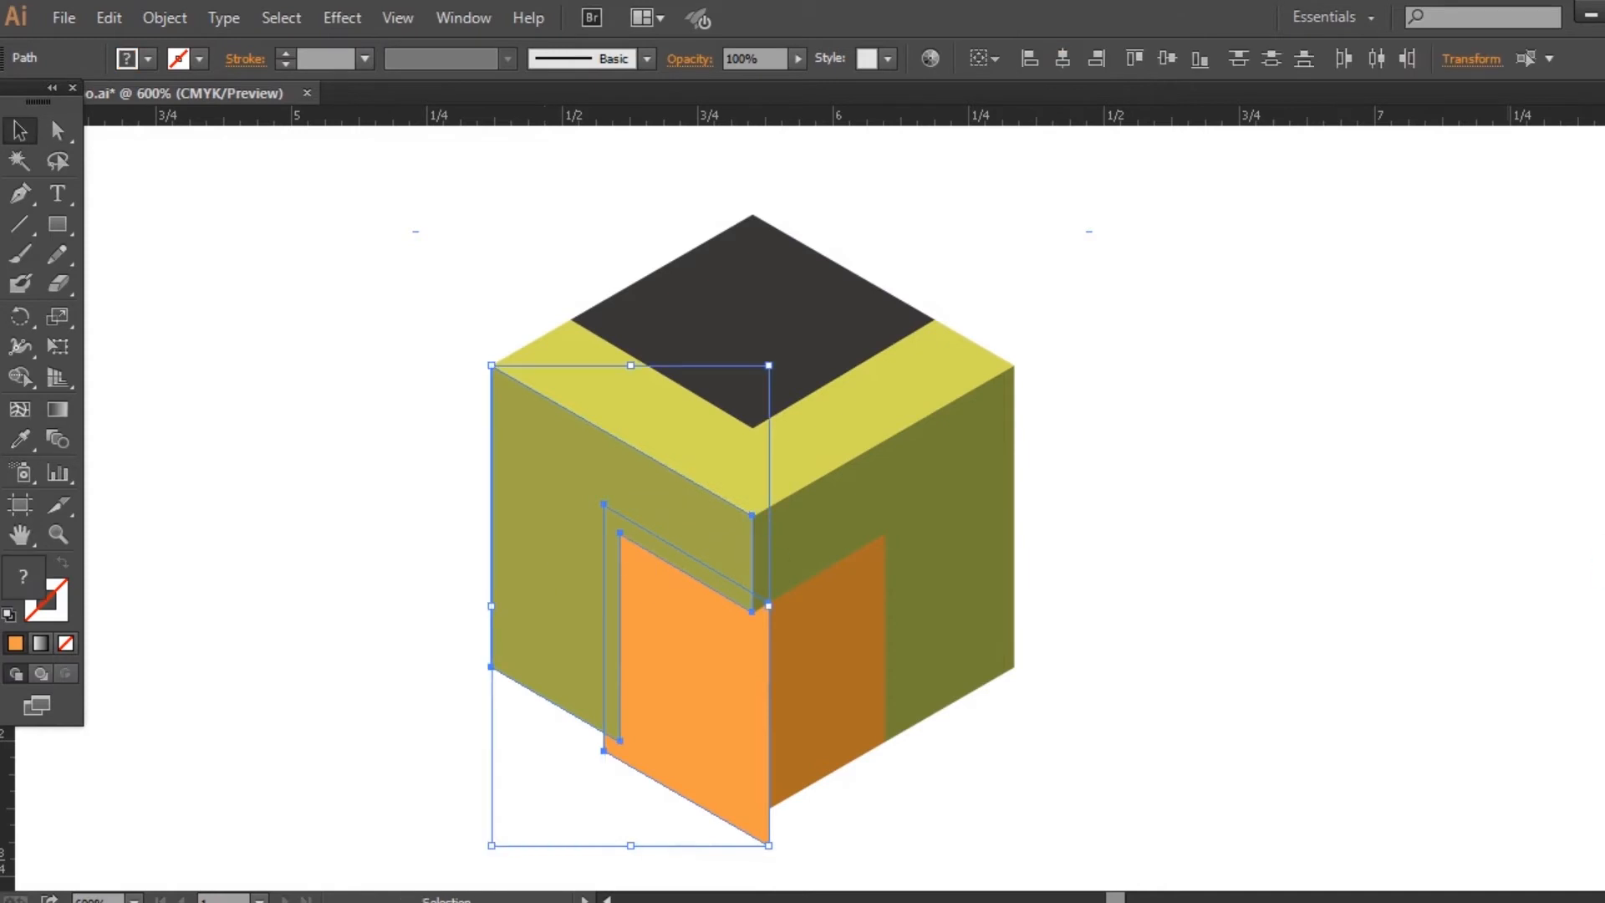
key("ctrl+shift+F9")
left_click(1393, 767)
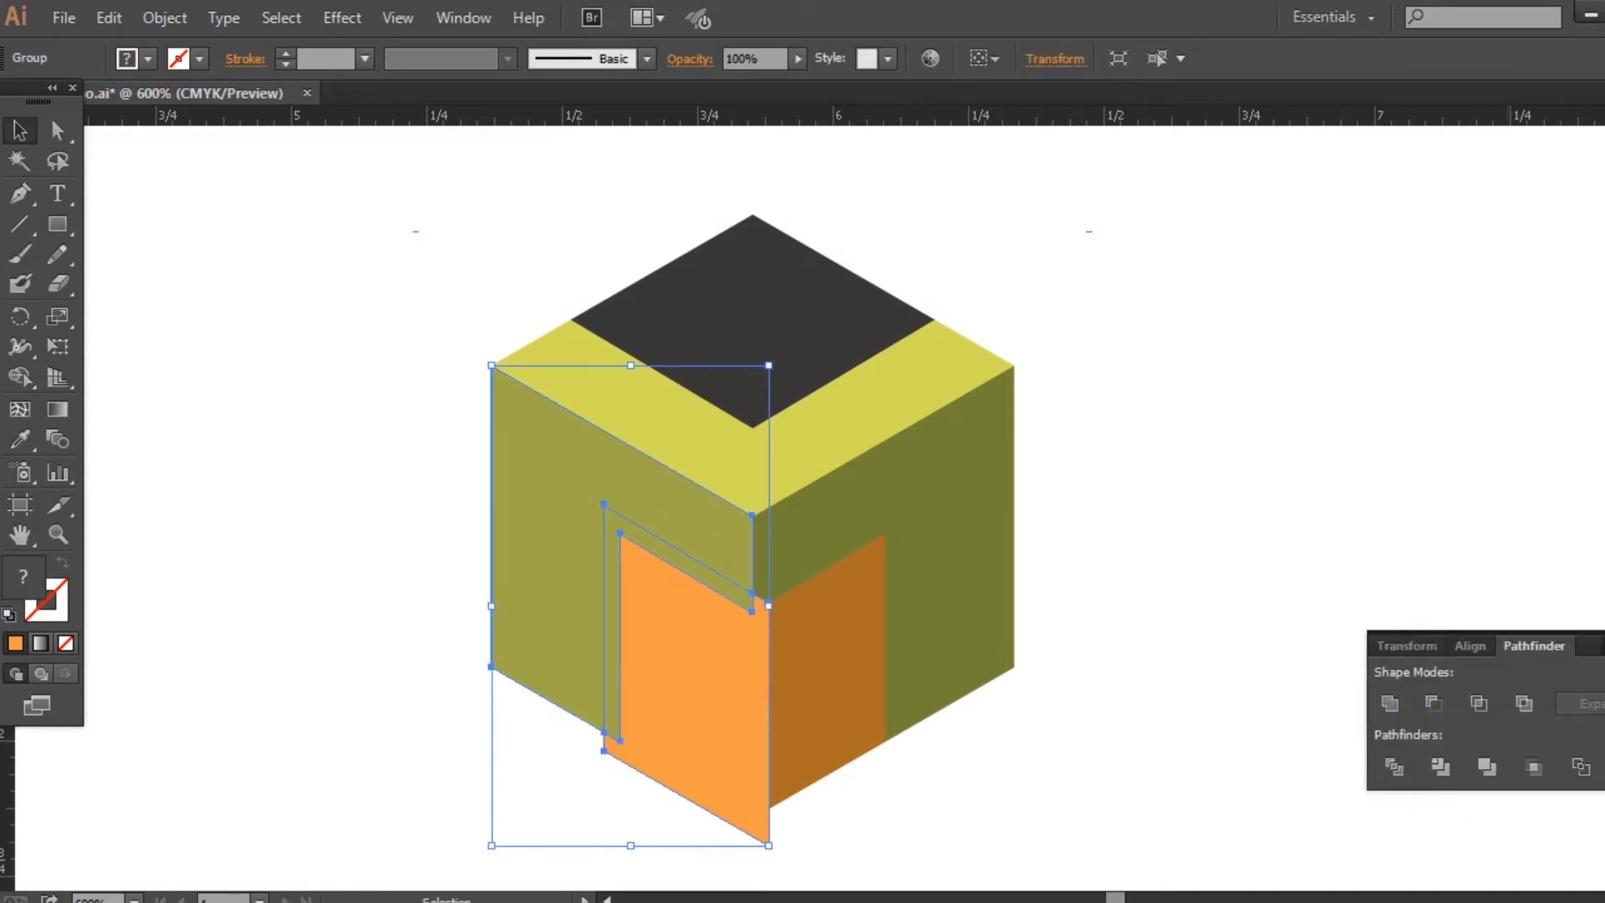
left_click(609, 512)
right_click(585, 494)
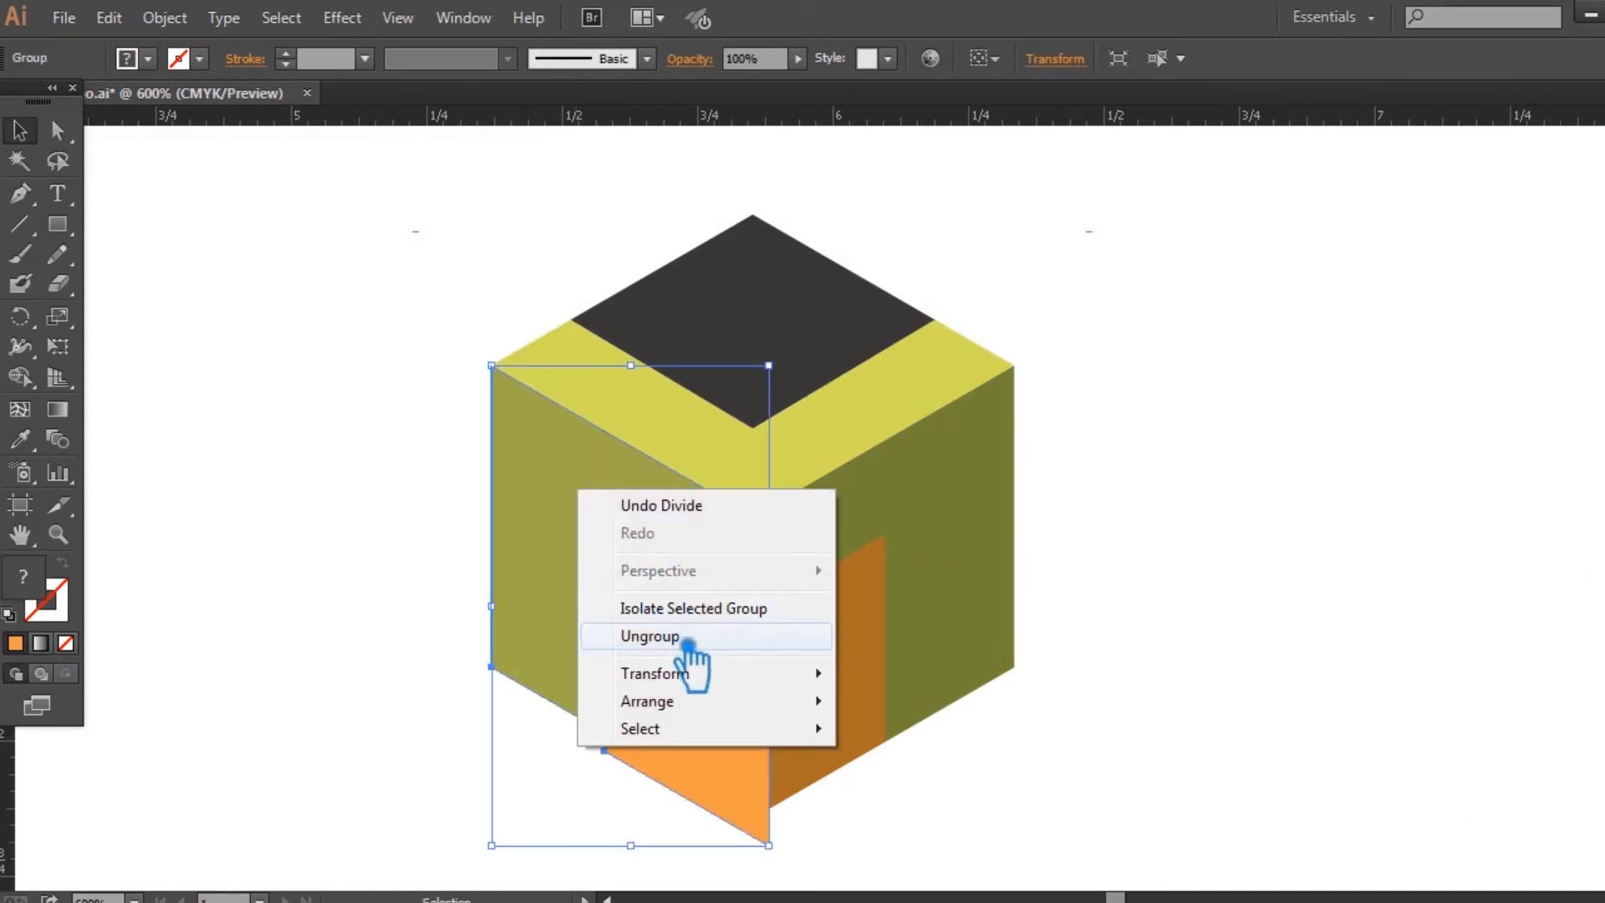
left_click(652, 637)
left_click(1225, 538)
left_click(751, 729)
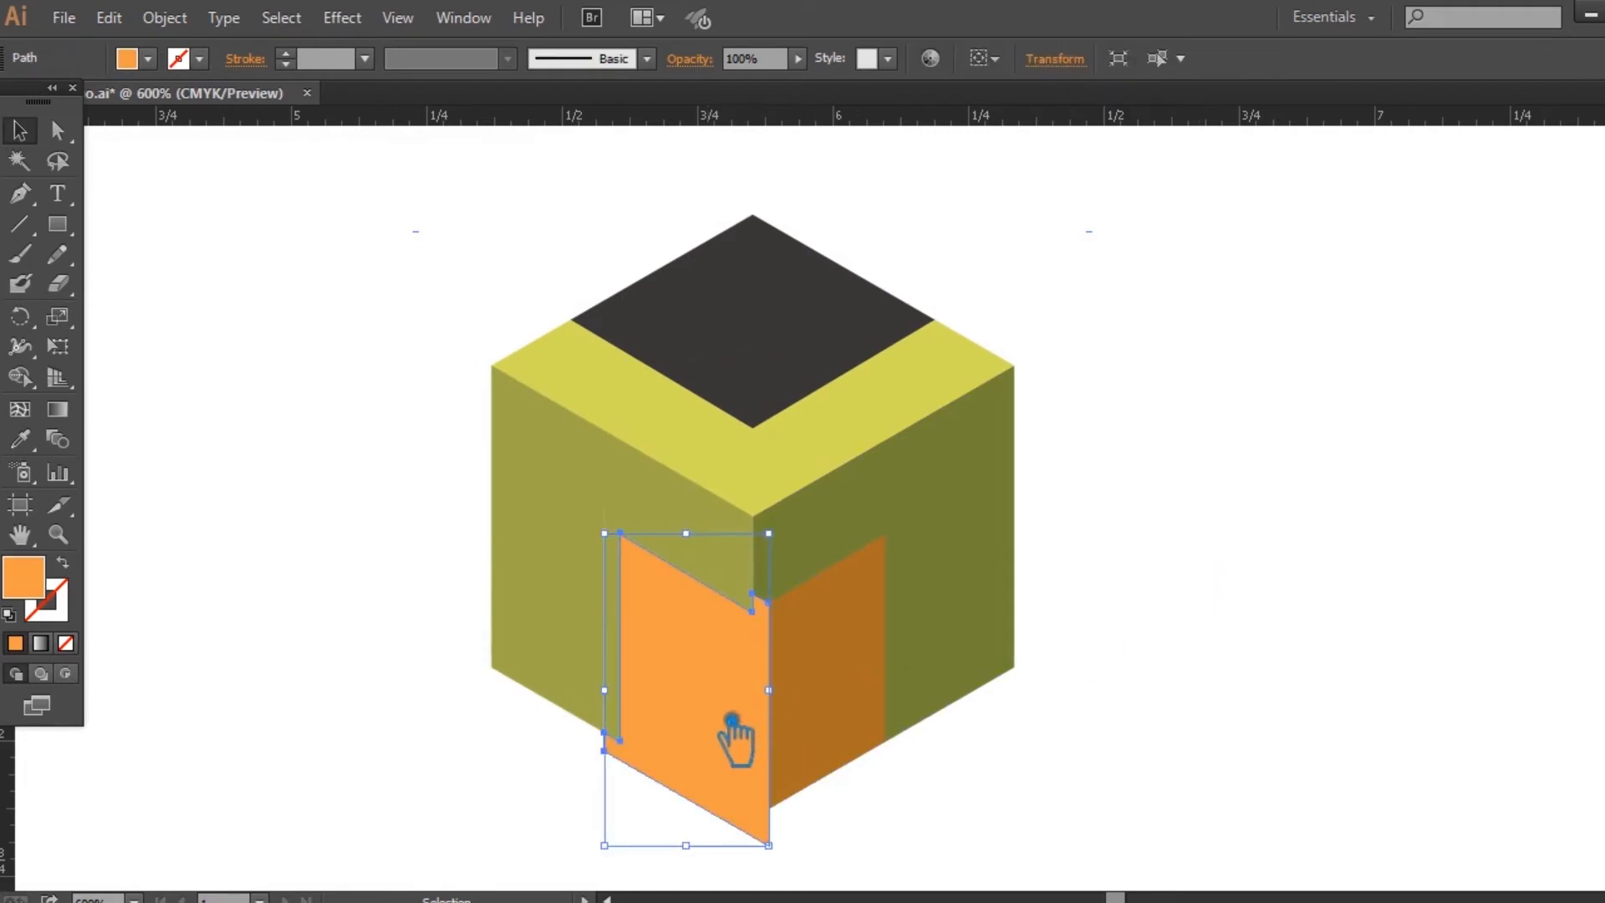
left_click(732, 721, "shift")
Step: Copy the right panel's brown-orange fill to the thin olive strip bordering the left orange panel
left_click(633, 620)
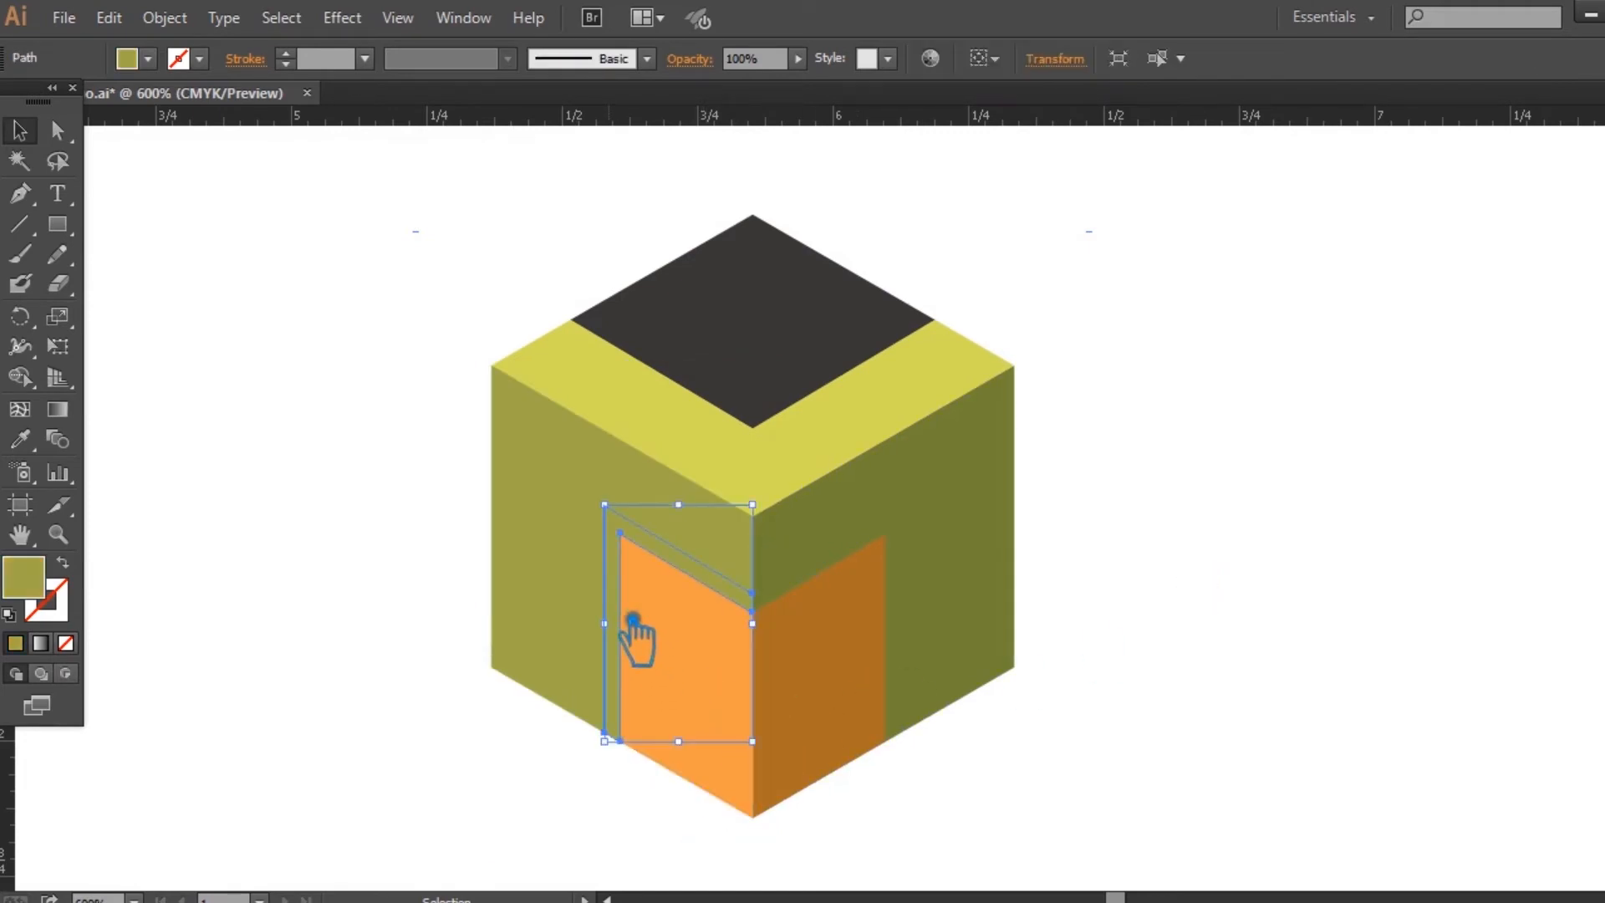
double_click(33, 595)
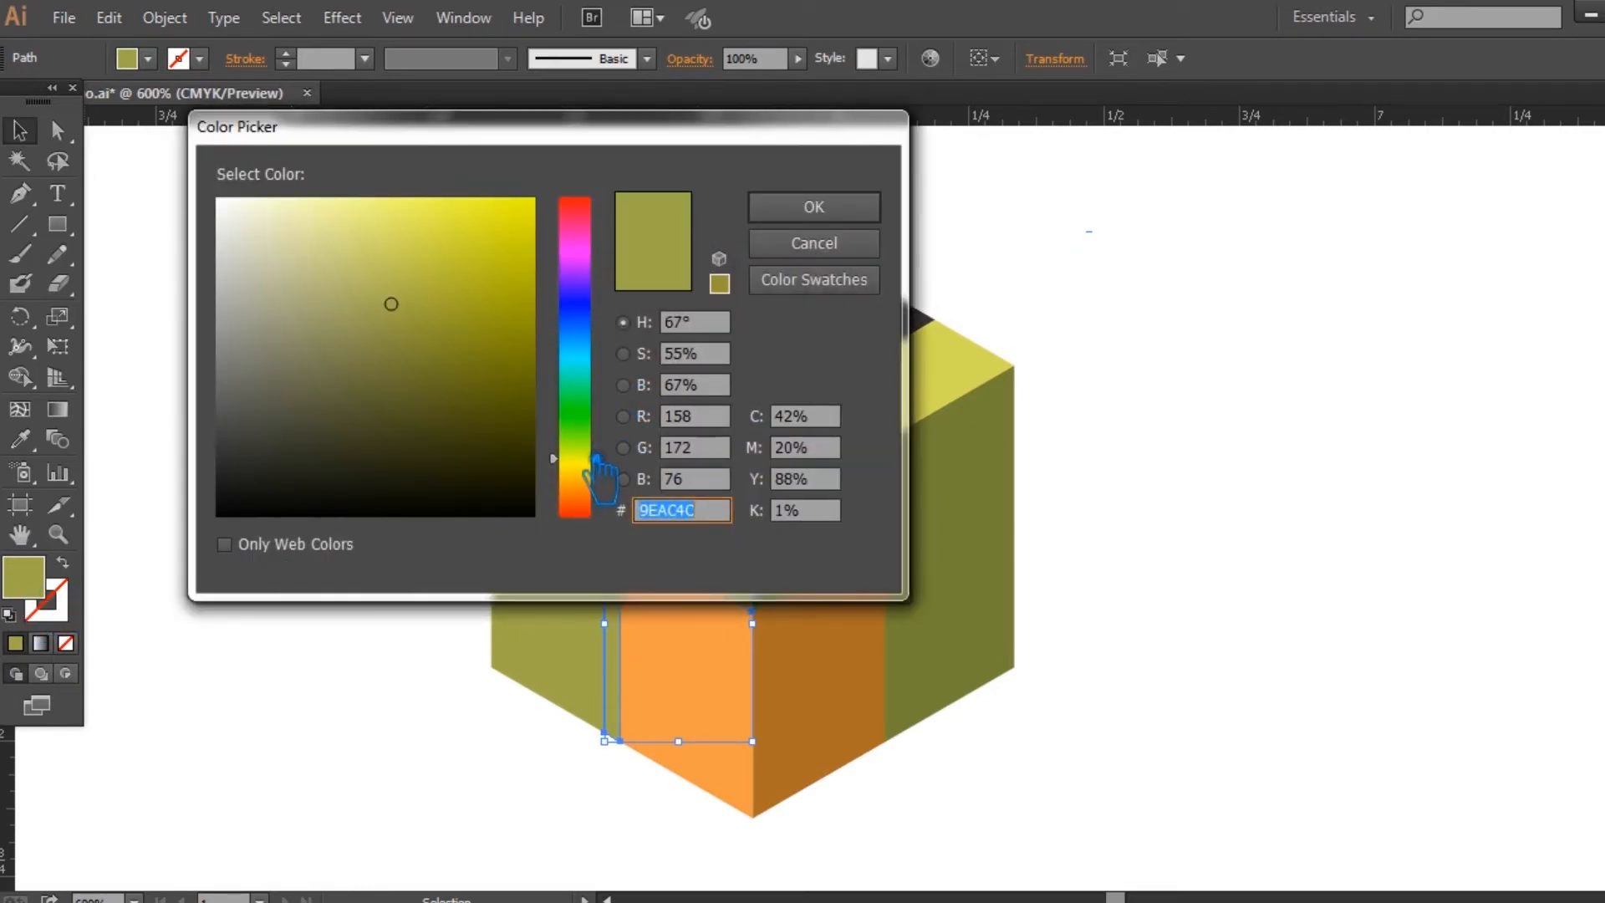
left_click(814, 242)
left_click(20, 439)
left_click(839, 676)
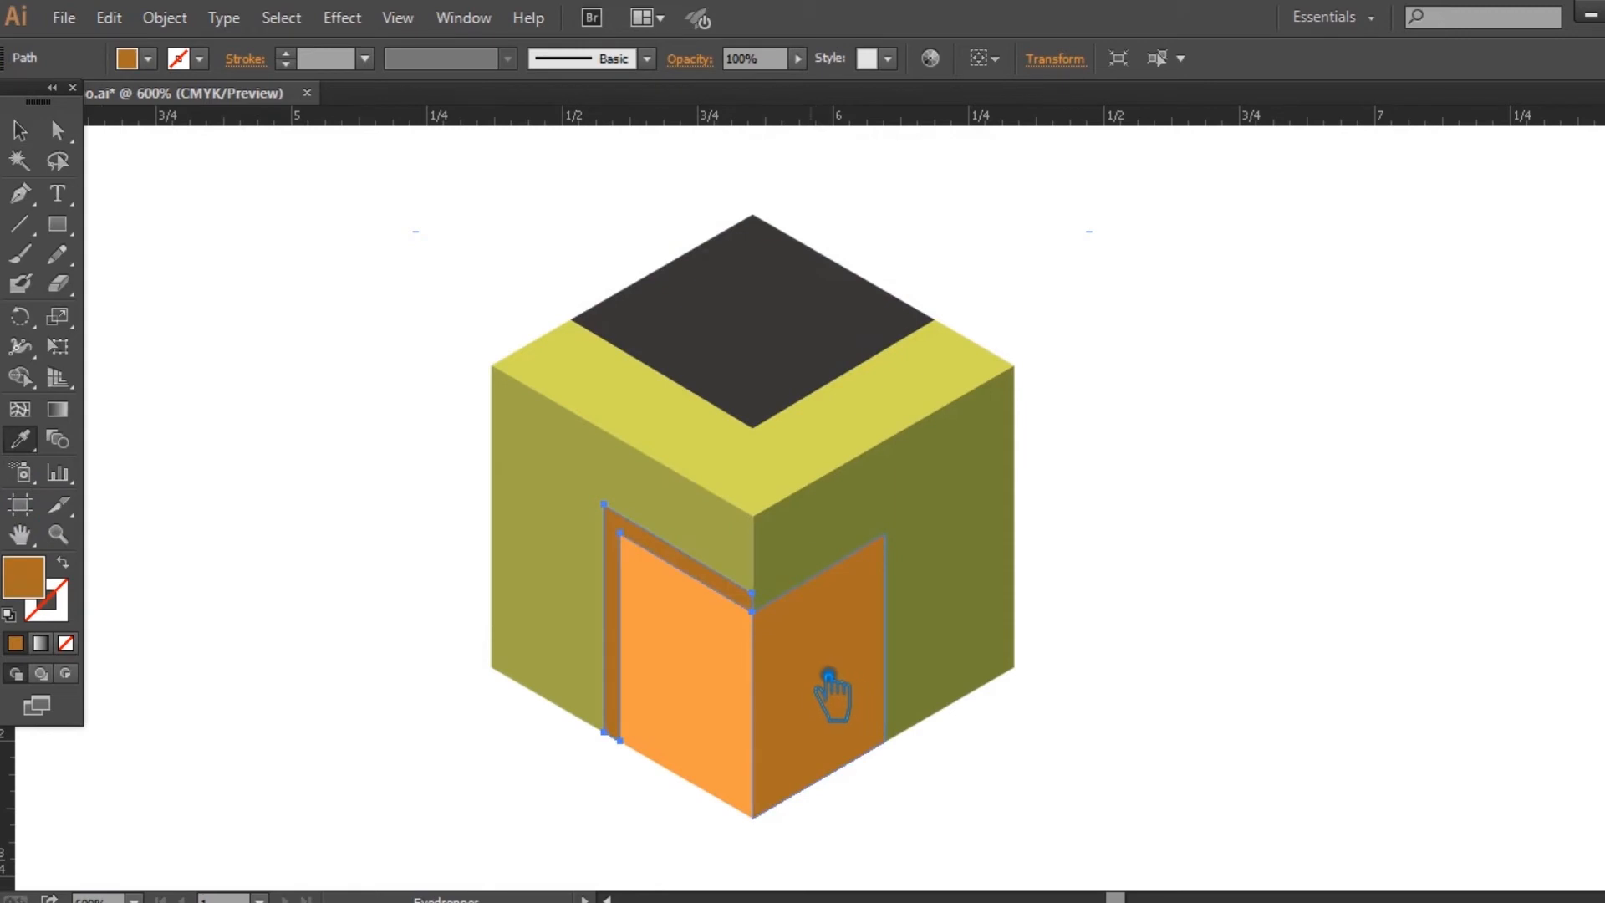
left_click(20, 131)
left_click(1098, 648)
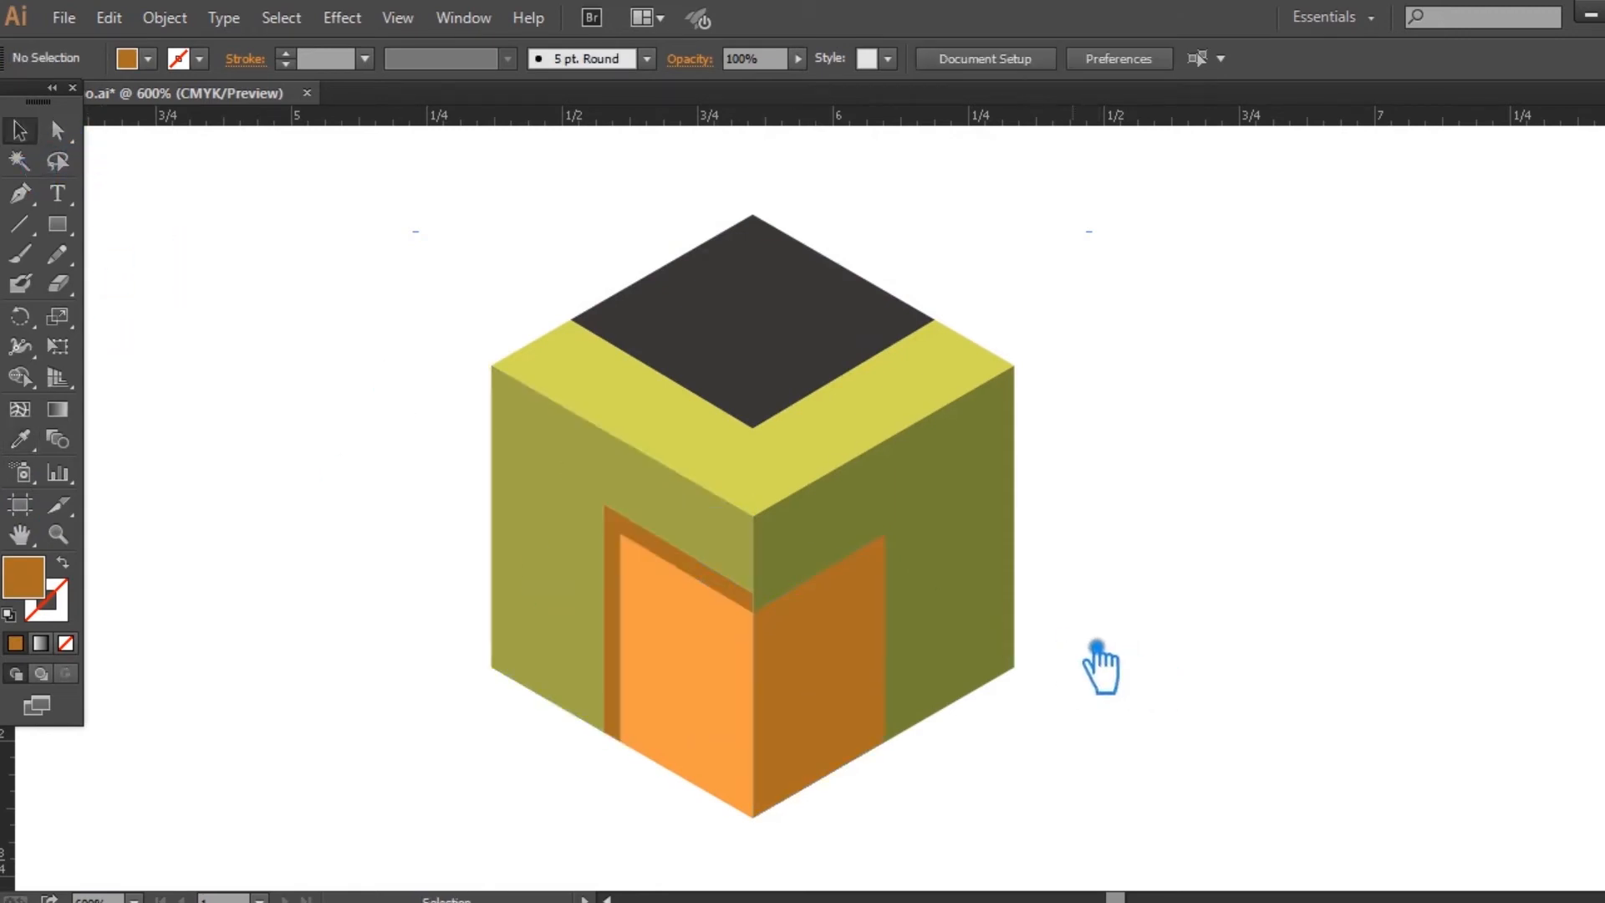
Step: Offset the right brown-orange panel's path outward by the same 0.03 in distance
left_click(837, 678)
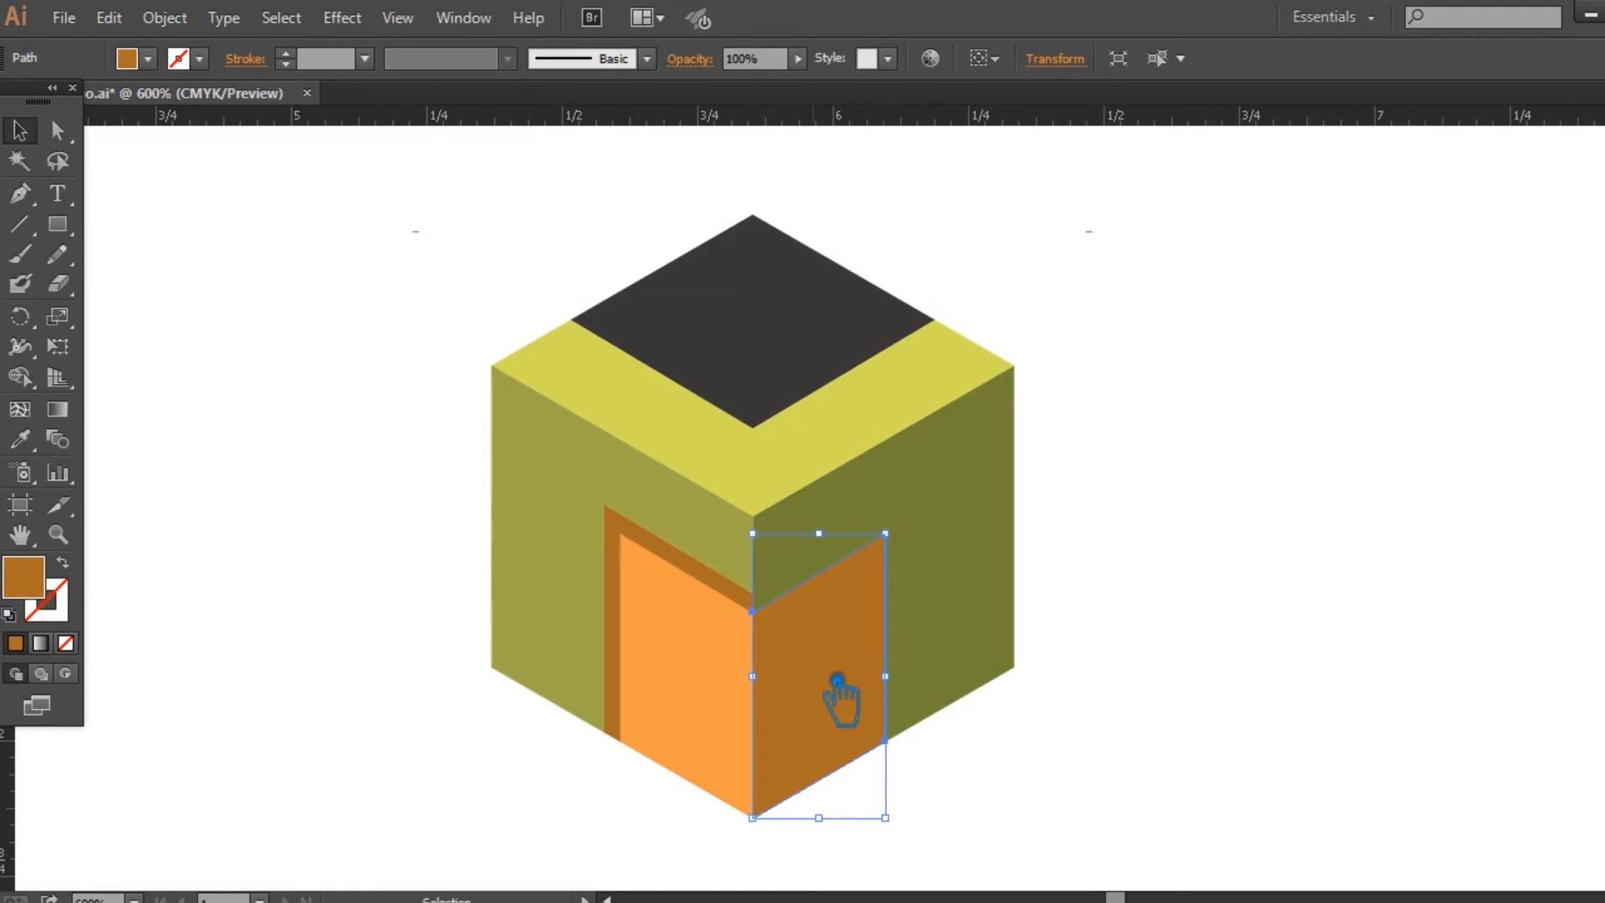
left_click(164, 18)
mouse_move(238, 527)
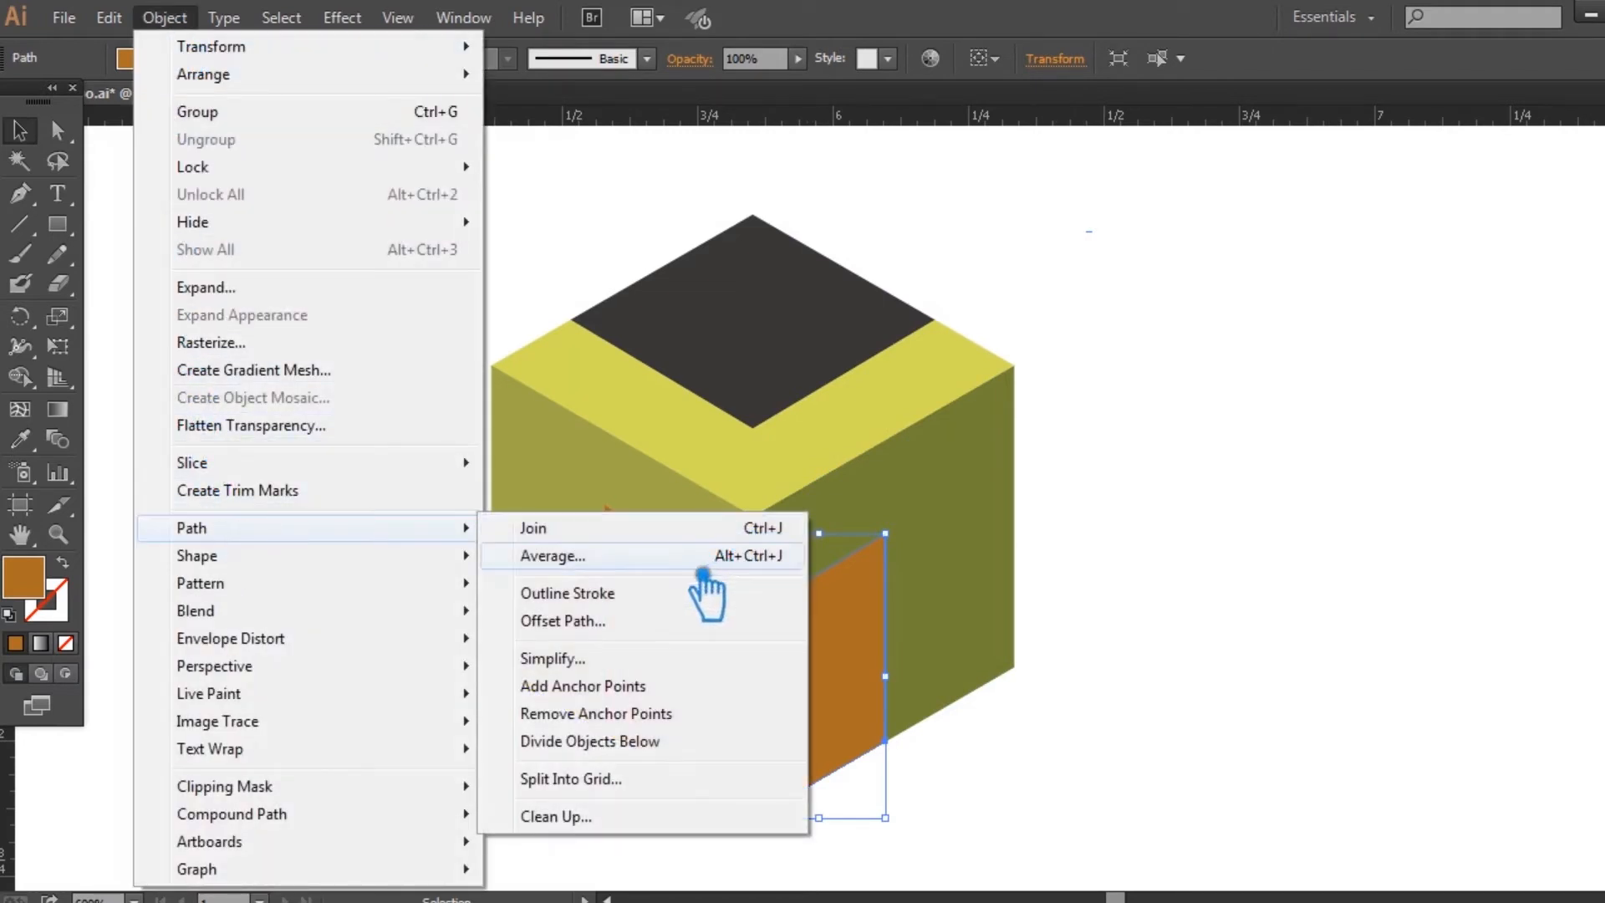
left_click(648, 623)
left_click(1519, 493)
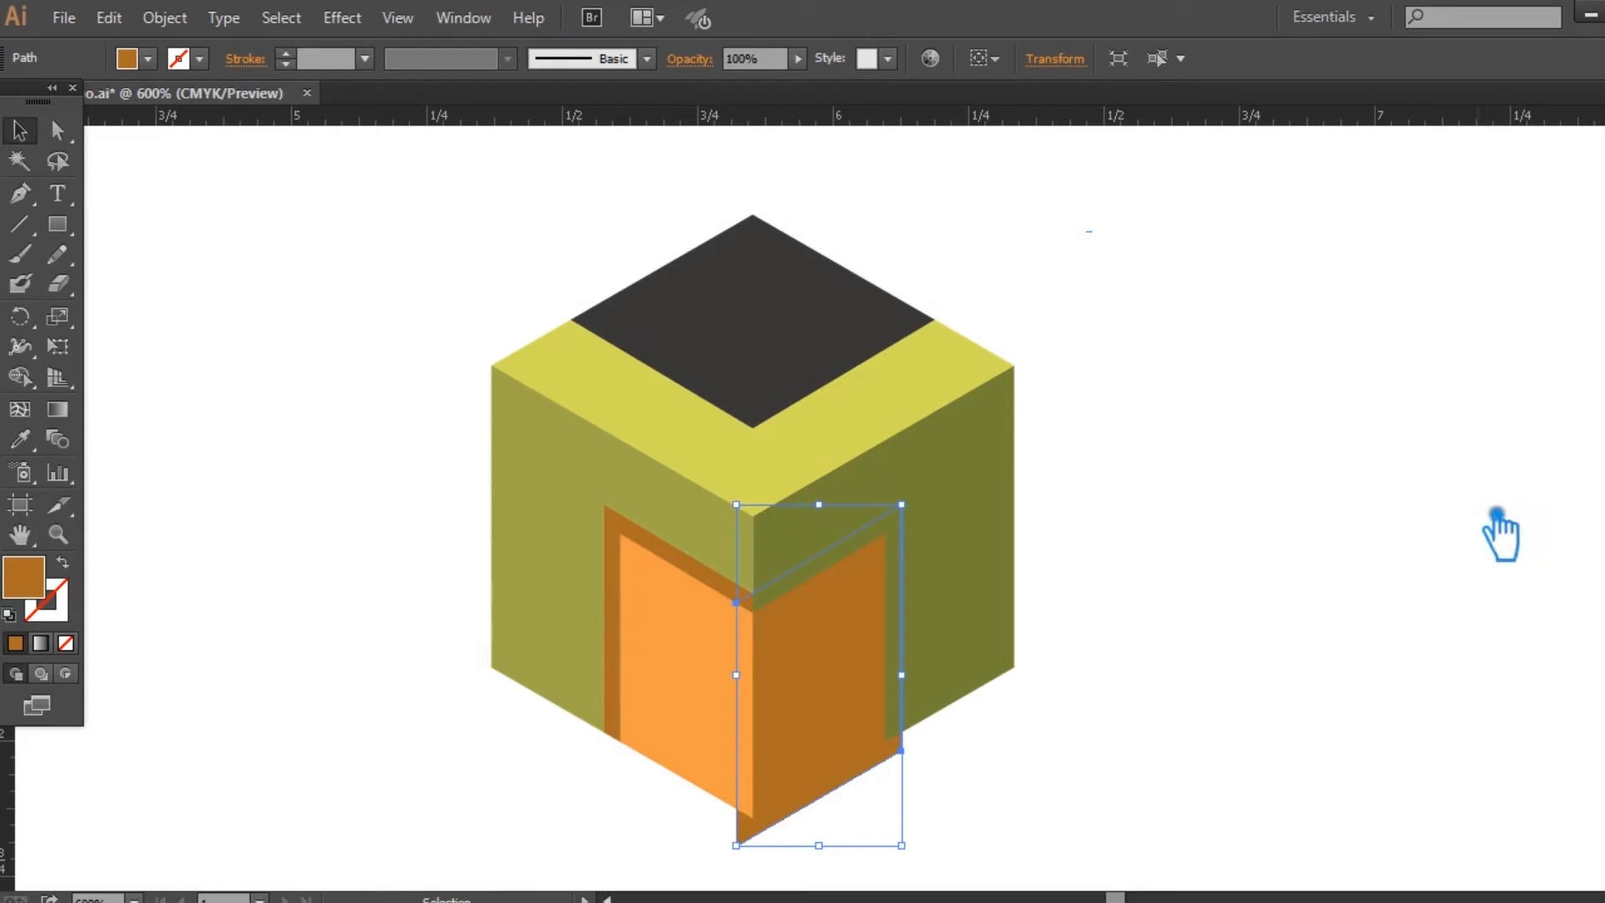
Step: Divide the right olive face with the offset brown-orange shape, ungroup the result and delete the overhanging piece
left_click(1009, 577, "shift")
right_click(974, 539)
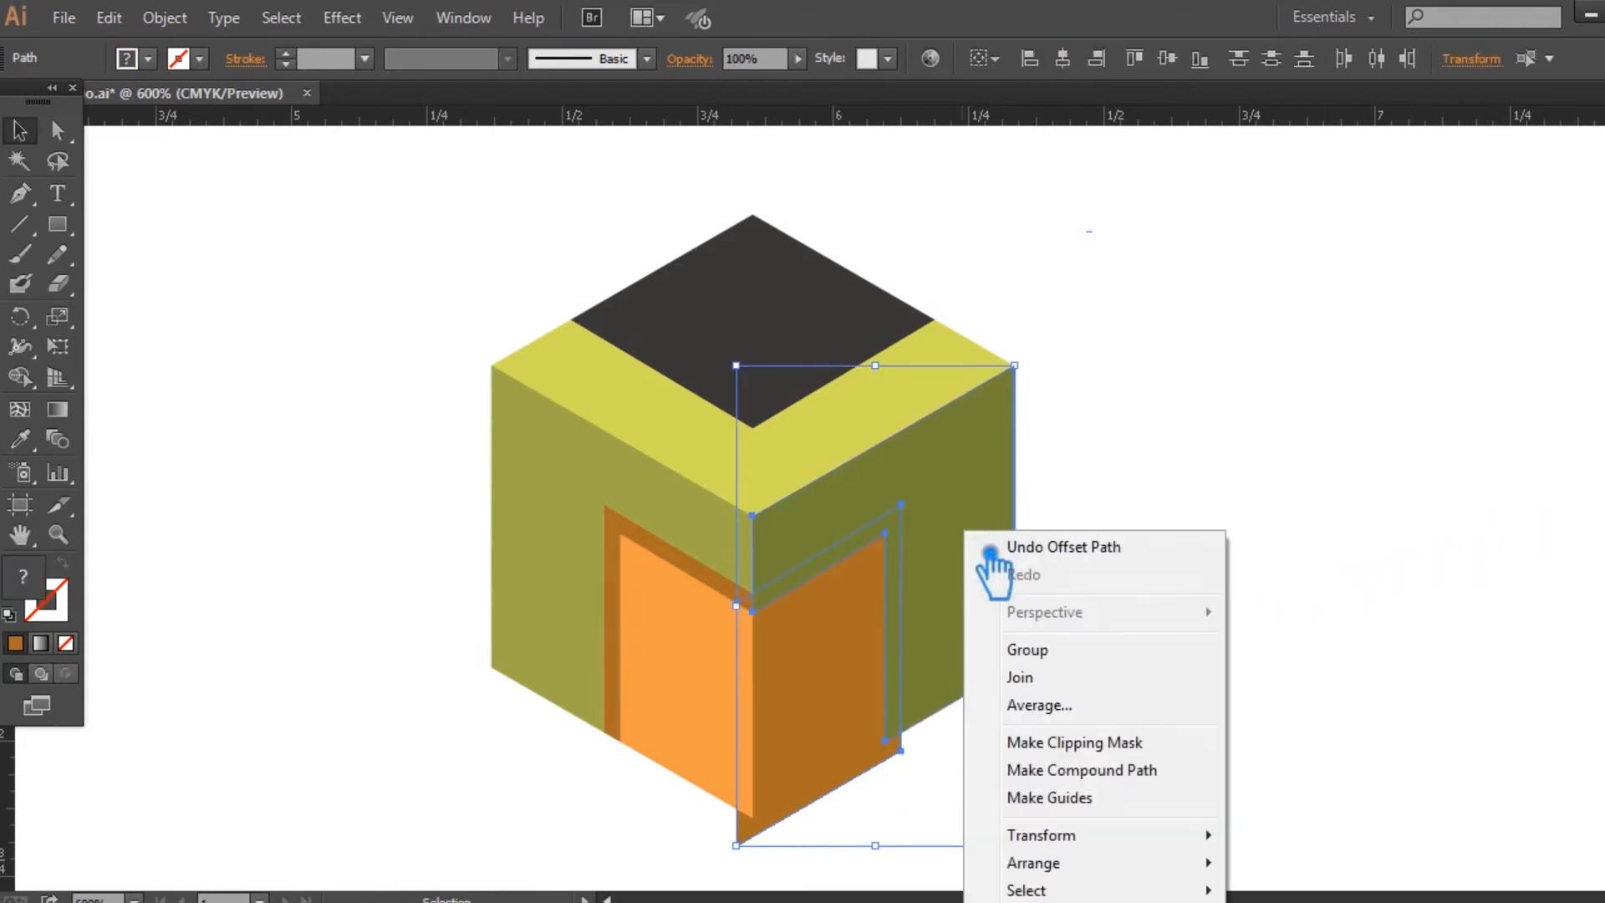
key("Escape")
key("ctrl+shift+F9")
left_click(1437, 766)
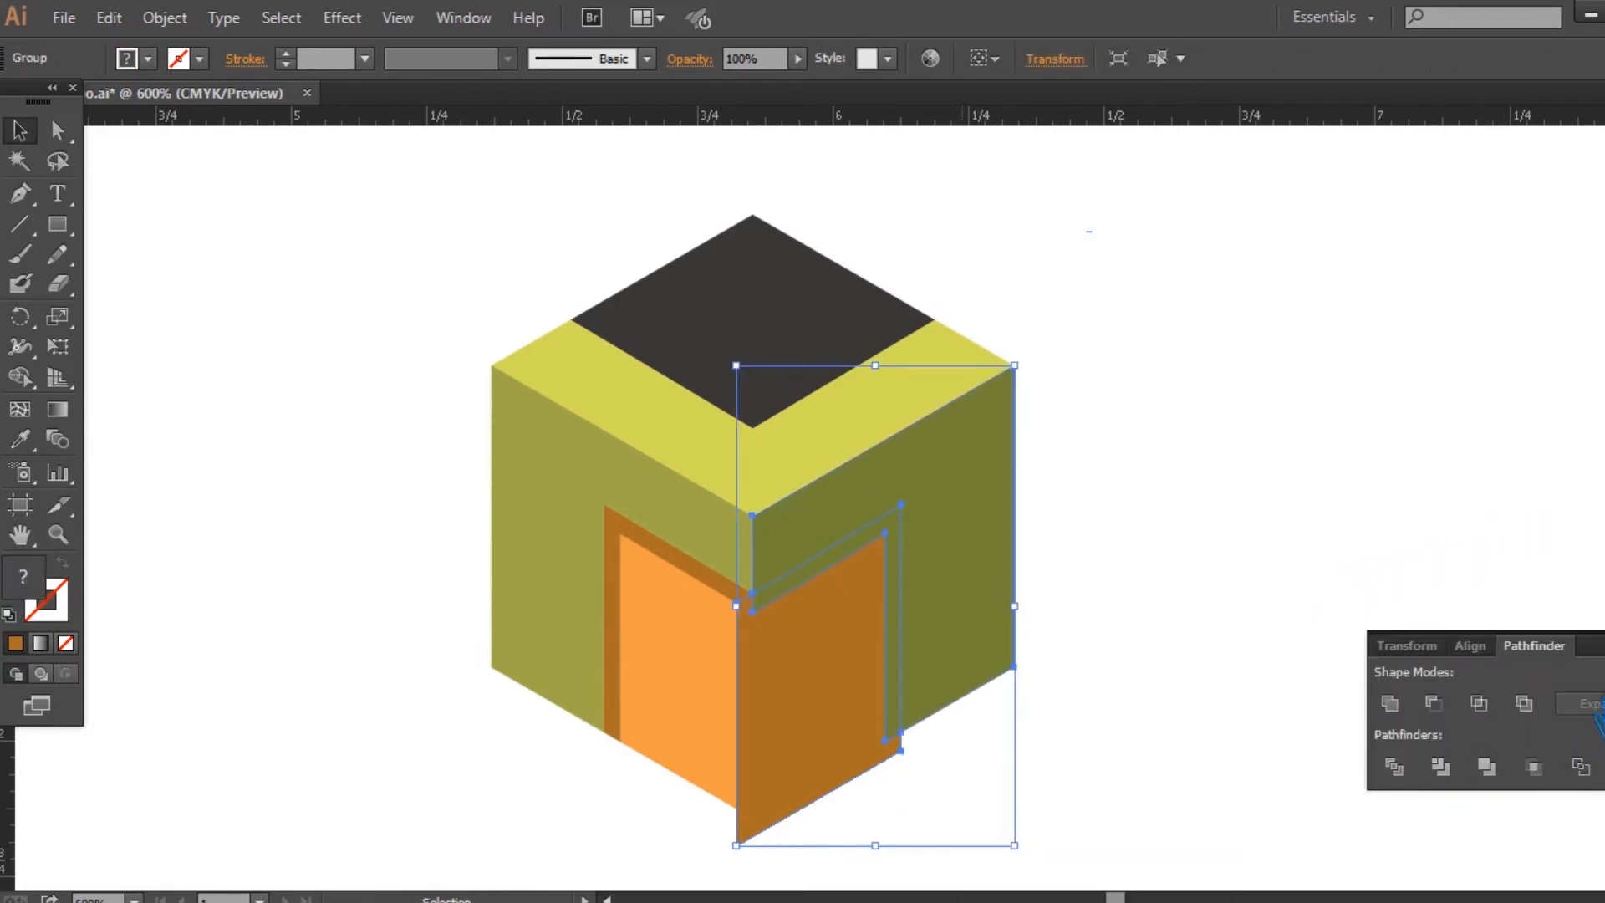
left_click(1137, 577)
left_click(1014, 545)
right_click(1013, 545)
left_click(1201, 684)
left_click(1171, 702)
left_click(846, 715)
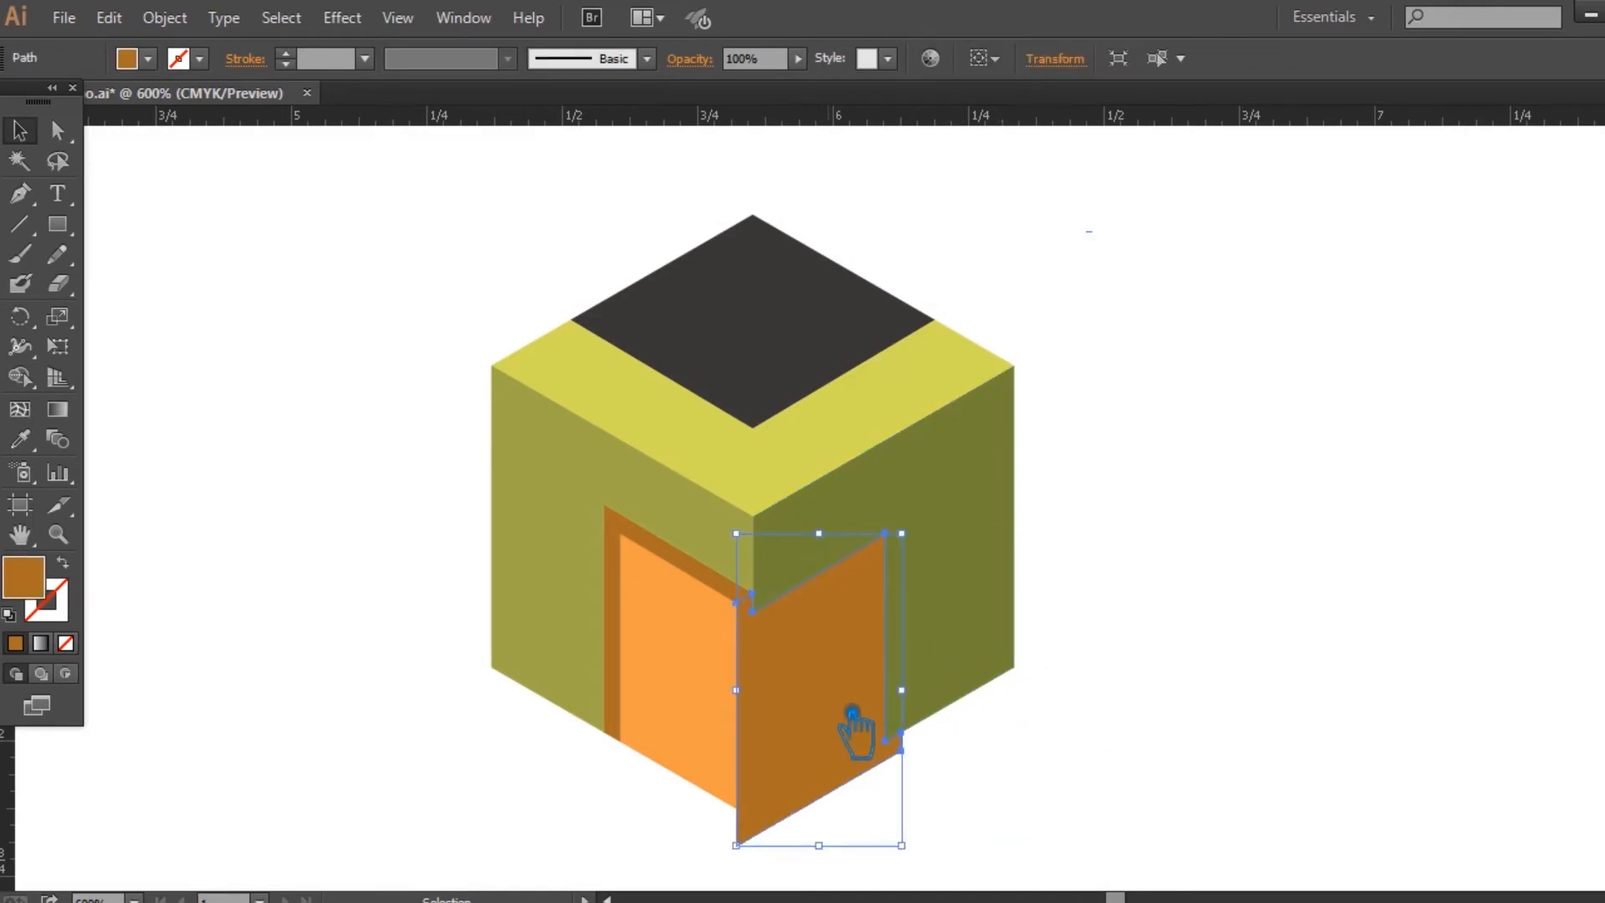
key("Delete")
Step: Copy the right panel's brown-orange fill to the thin olive strip bordering that panel
left_click(915, 579)
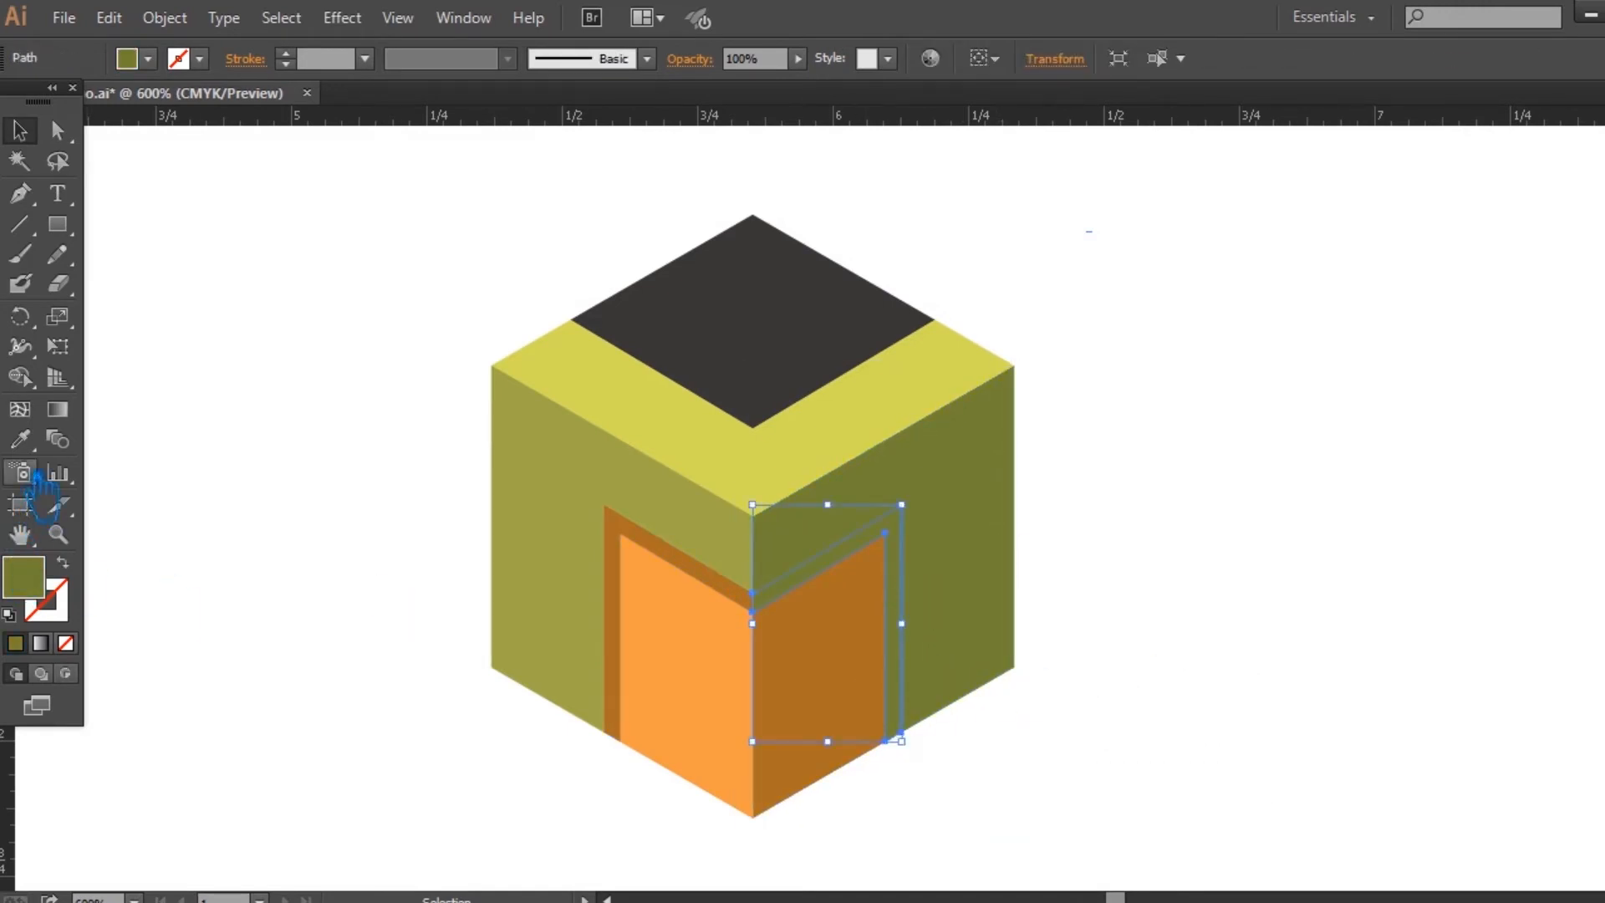
left_click(20, 439)
left_click(835, 698)
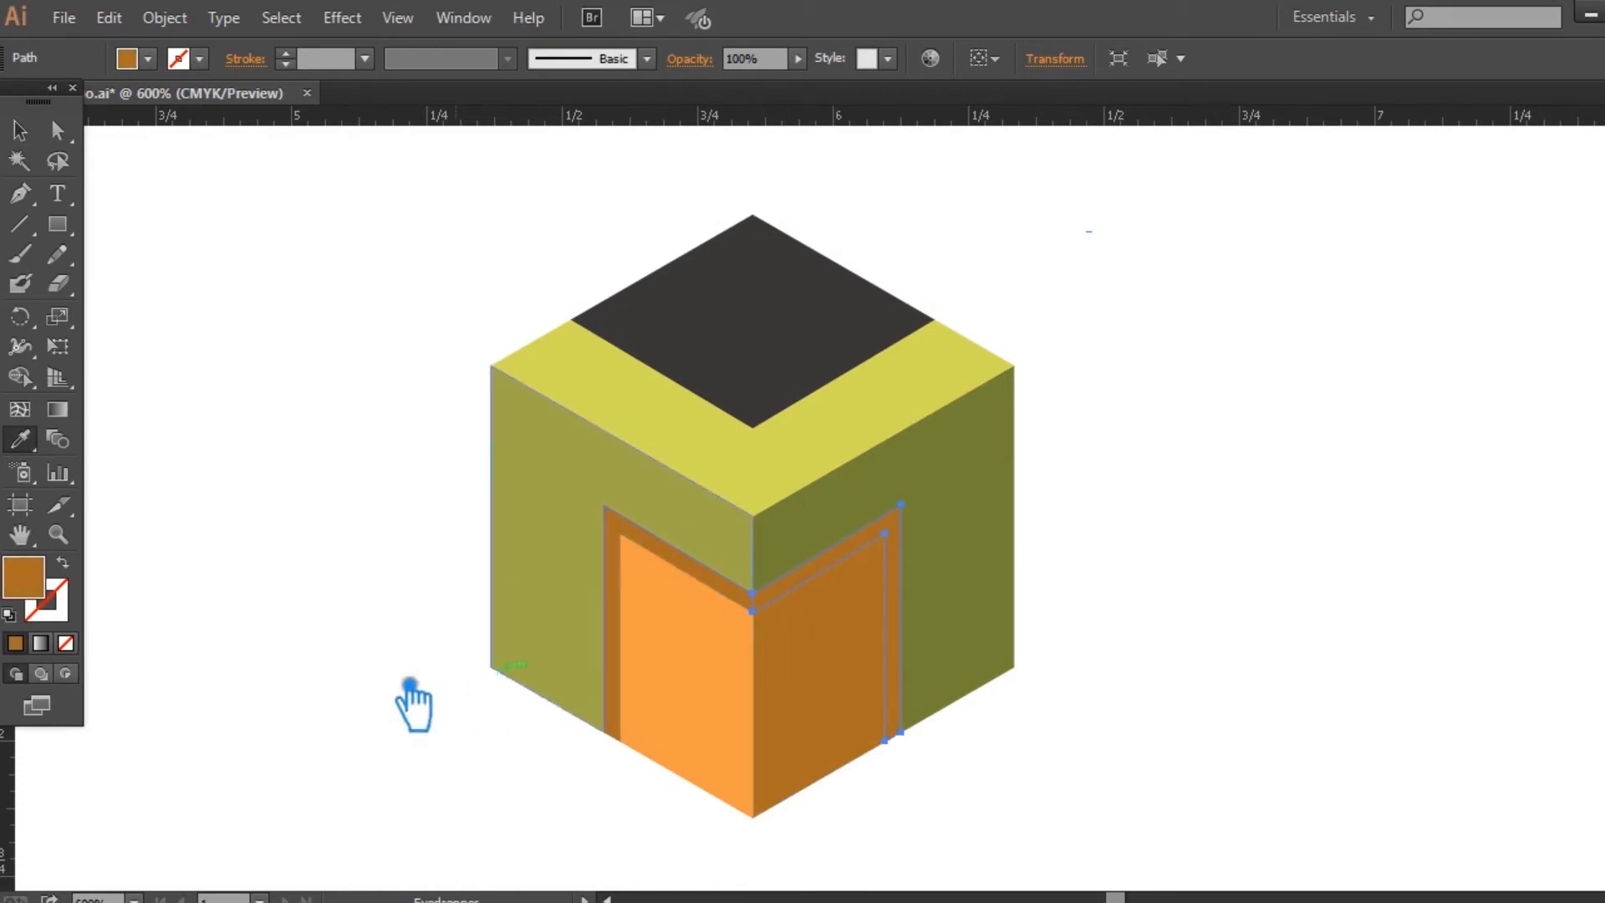
Step: Darken the fill of the thin strip bordering the right panel to brown 68360D
double_click(25, 581)
left_click(499, 348)
left_click(814, 207)
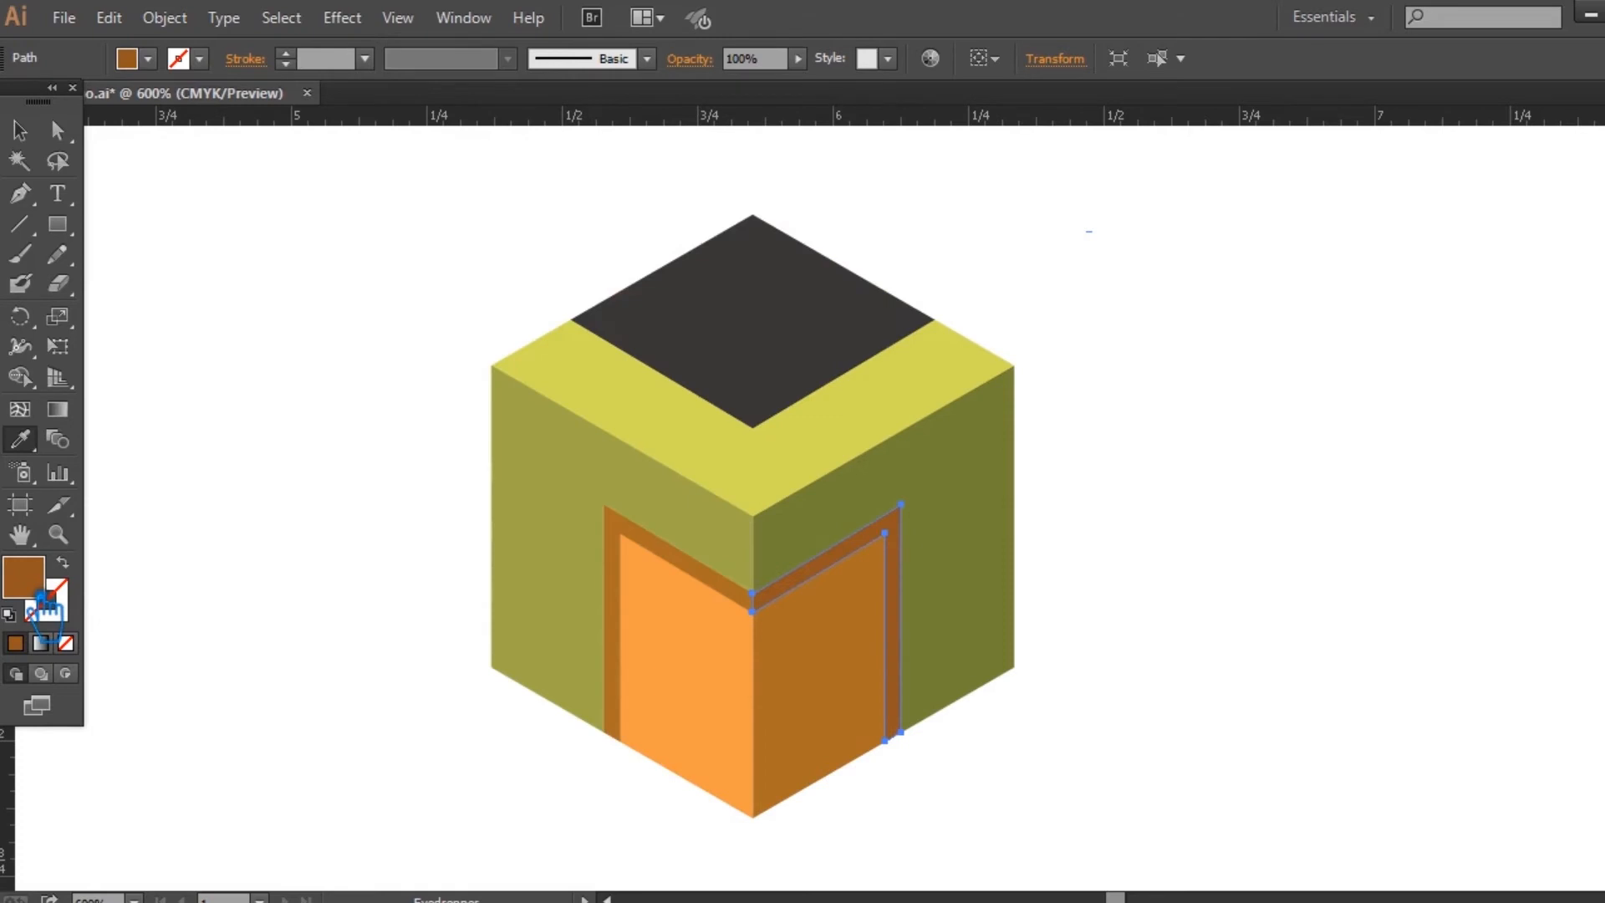
double_click(41, 593)
left_click(508, 370)
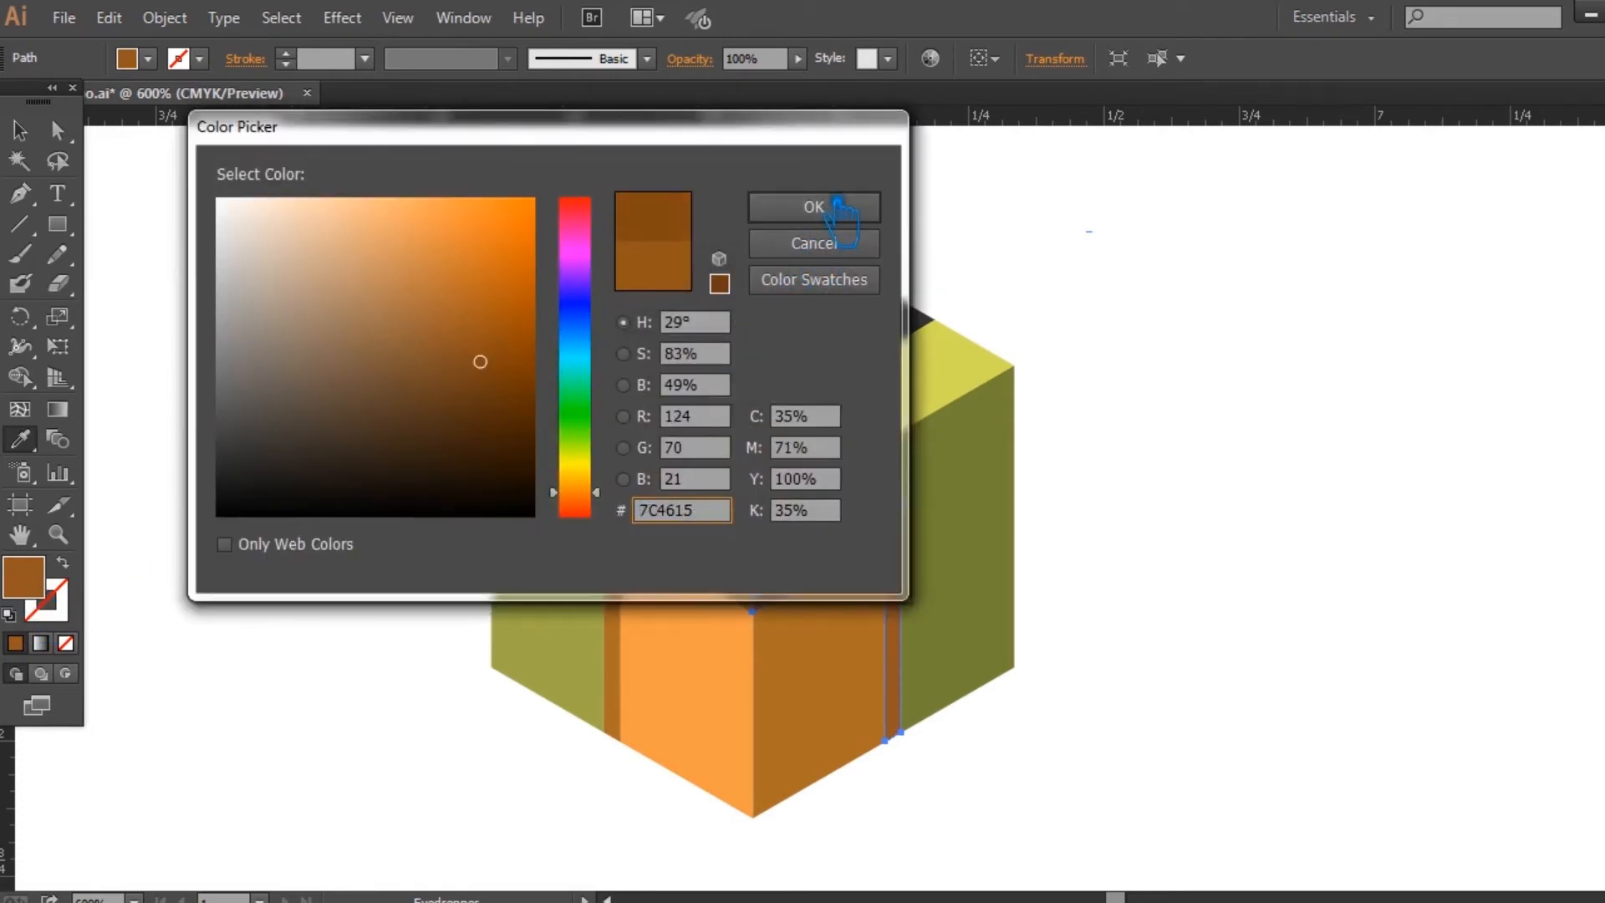
left_click(814, 206)
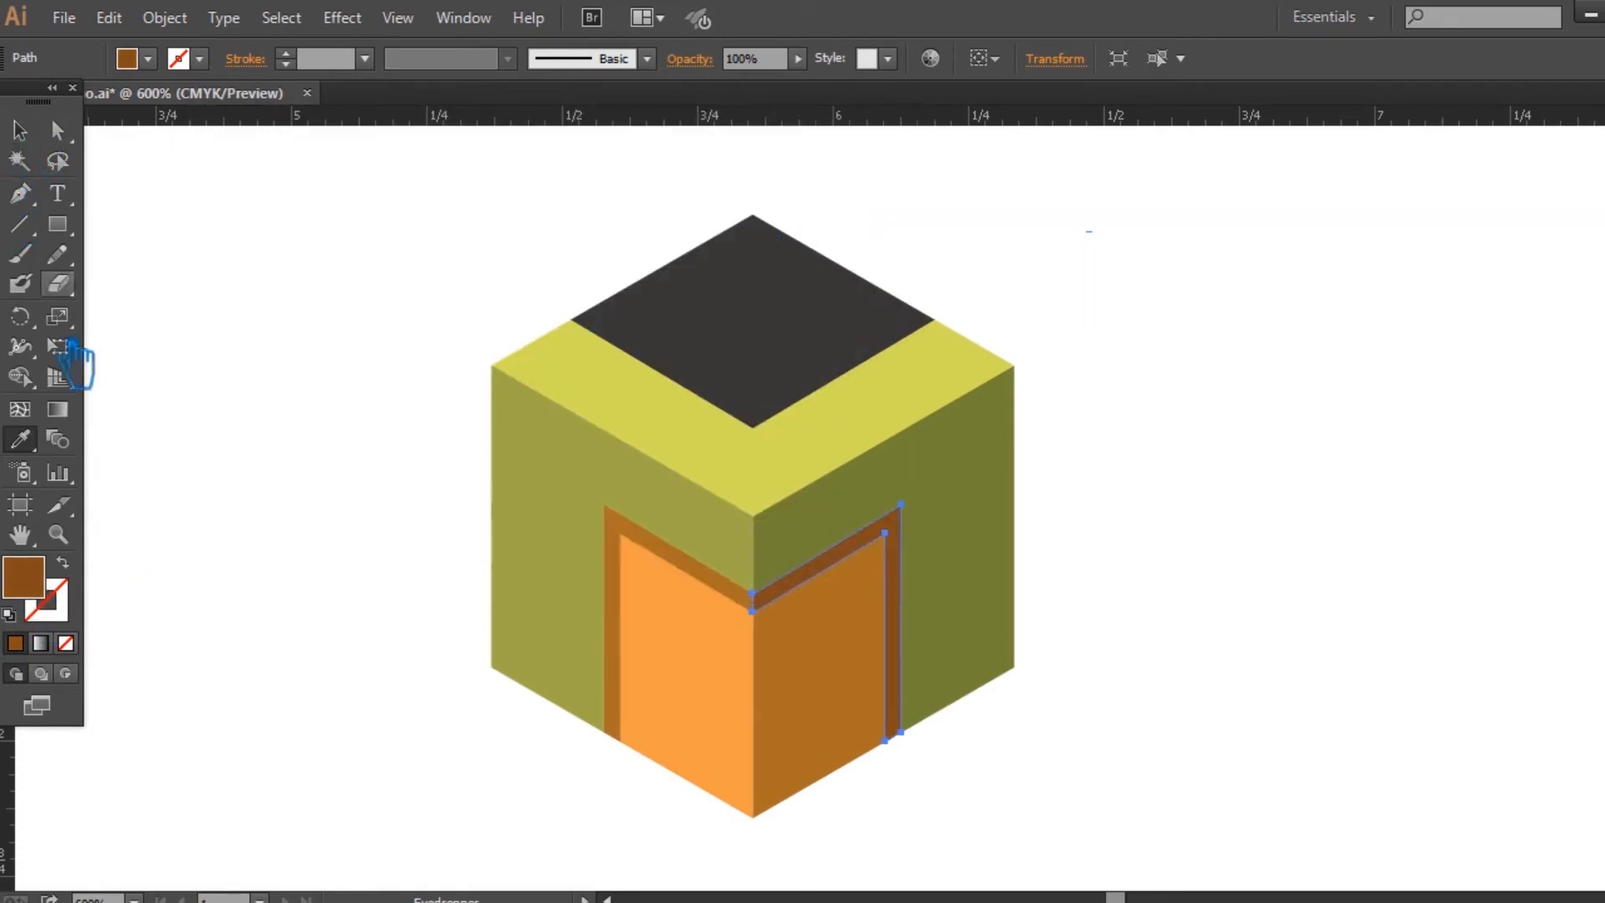
double_click(33, 585)
left_click(522, 394)
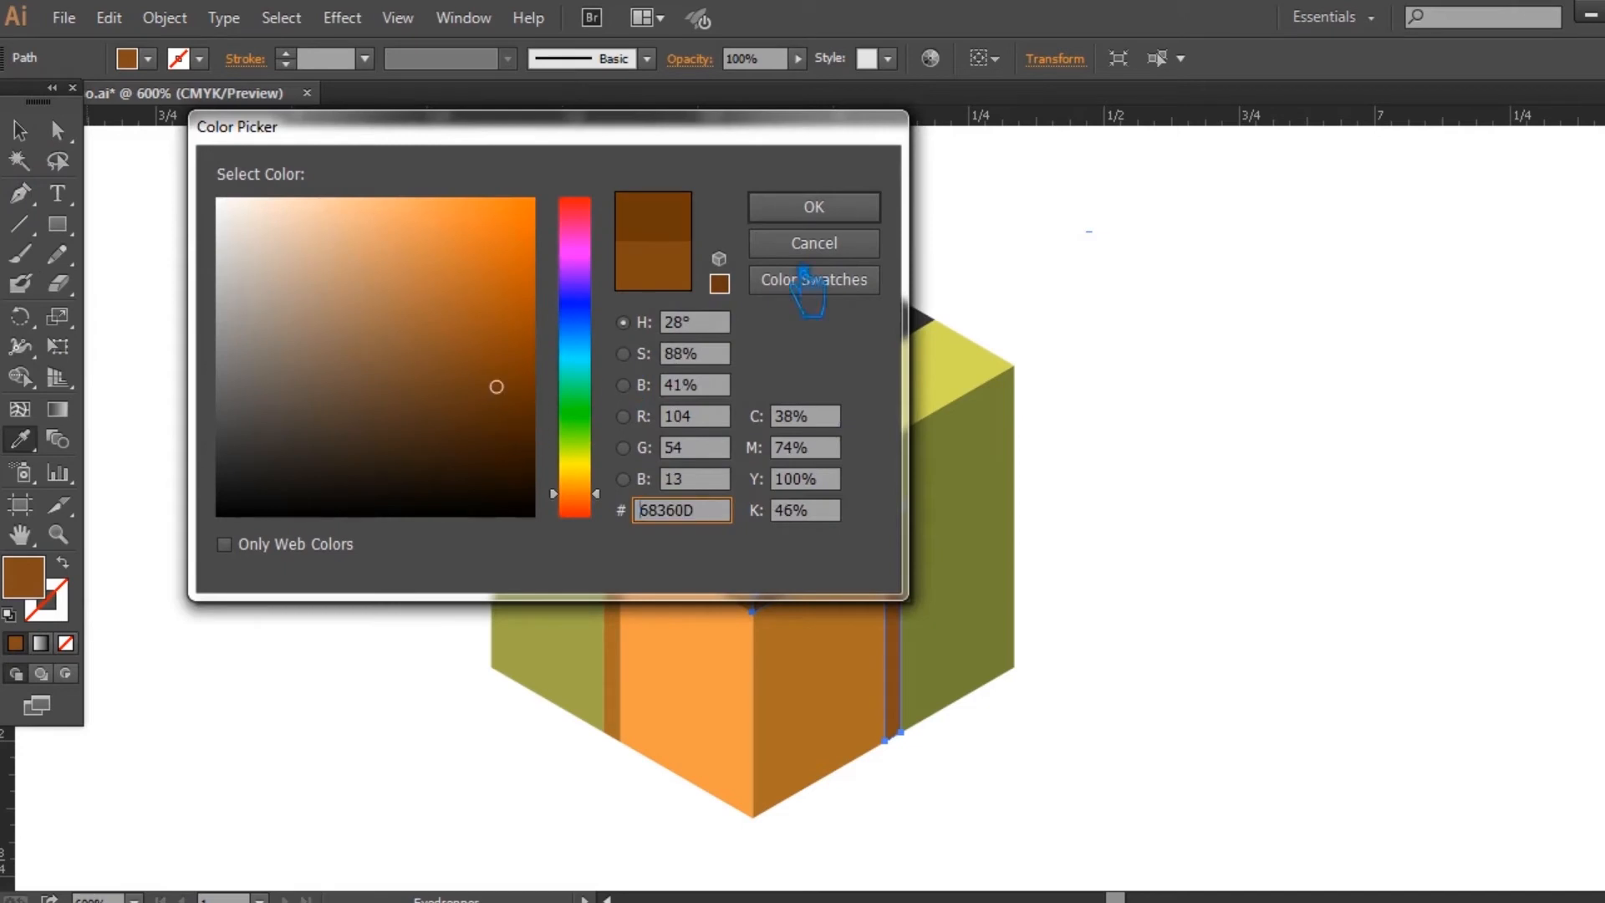
left_click(859, 213)
left_click(279, 259)
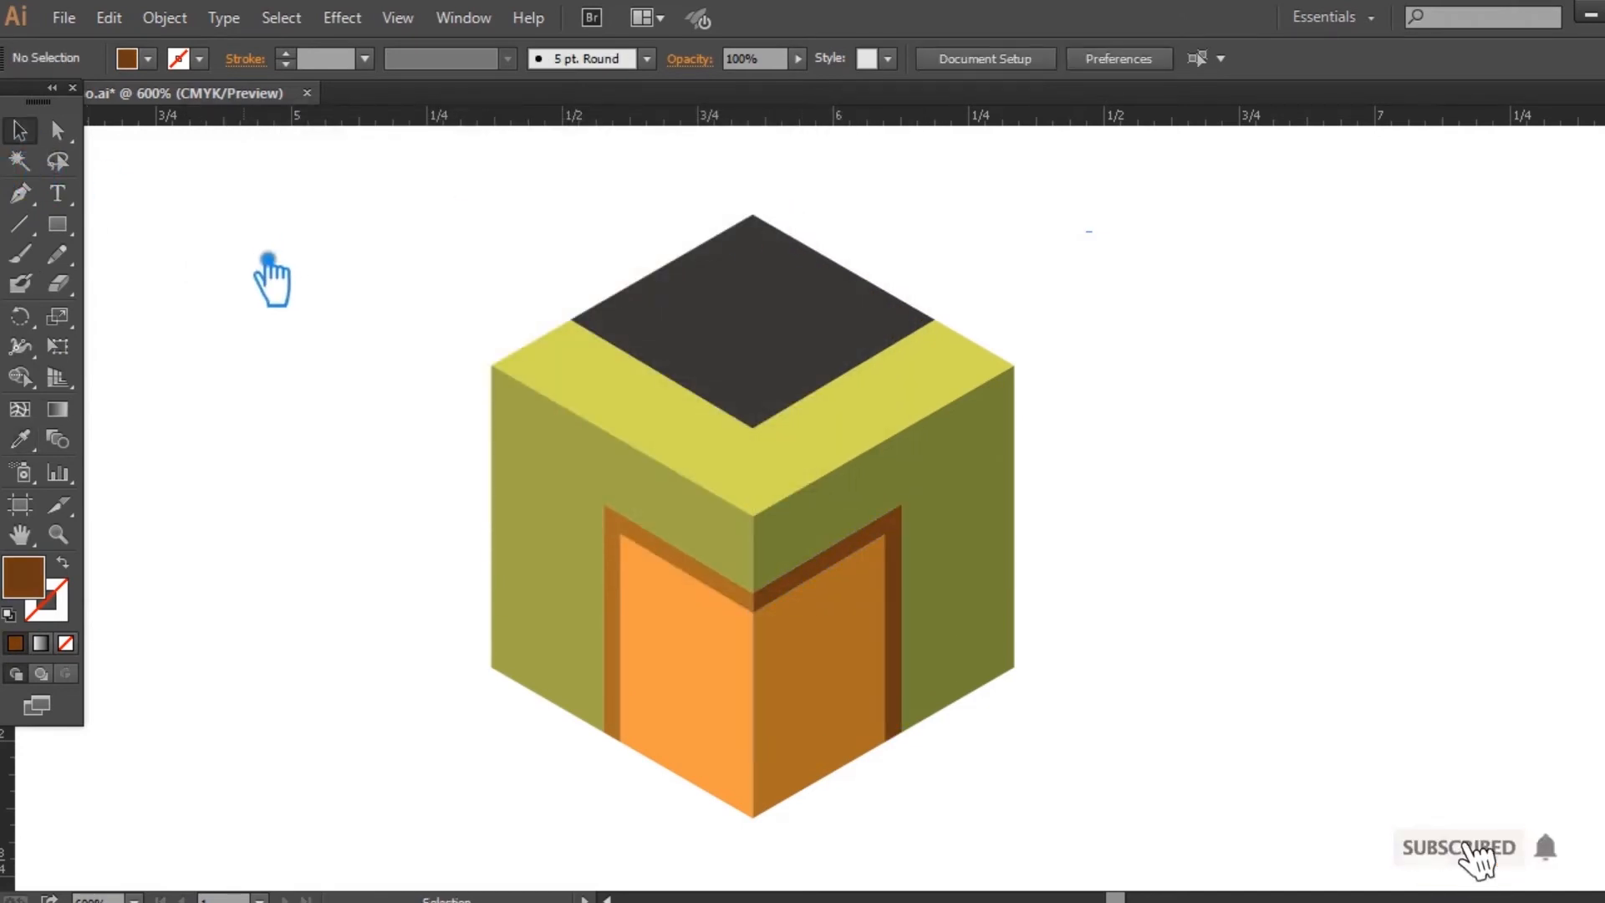
left_click(768, 352)
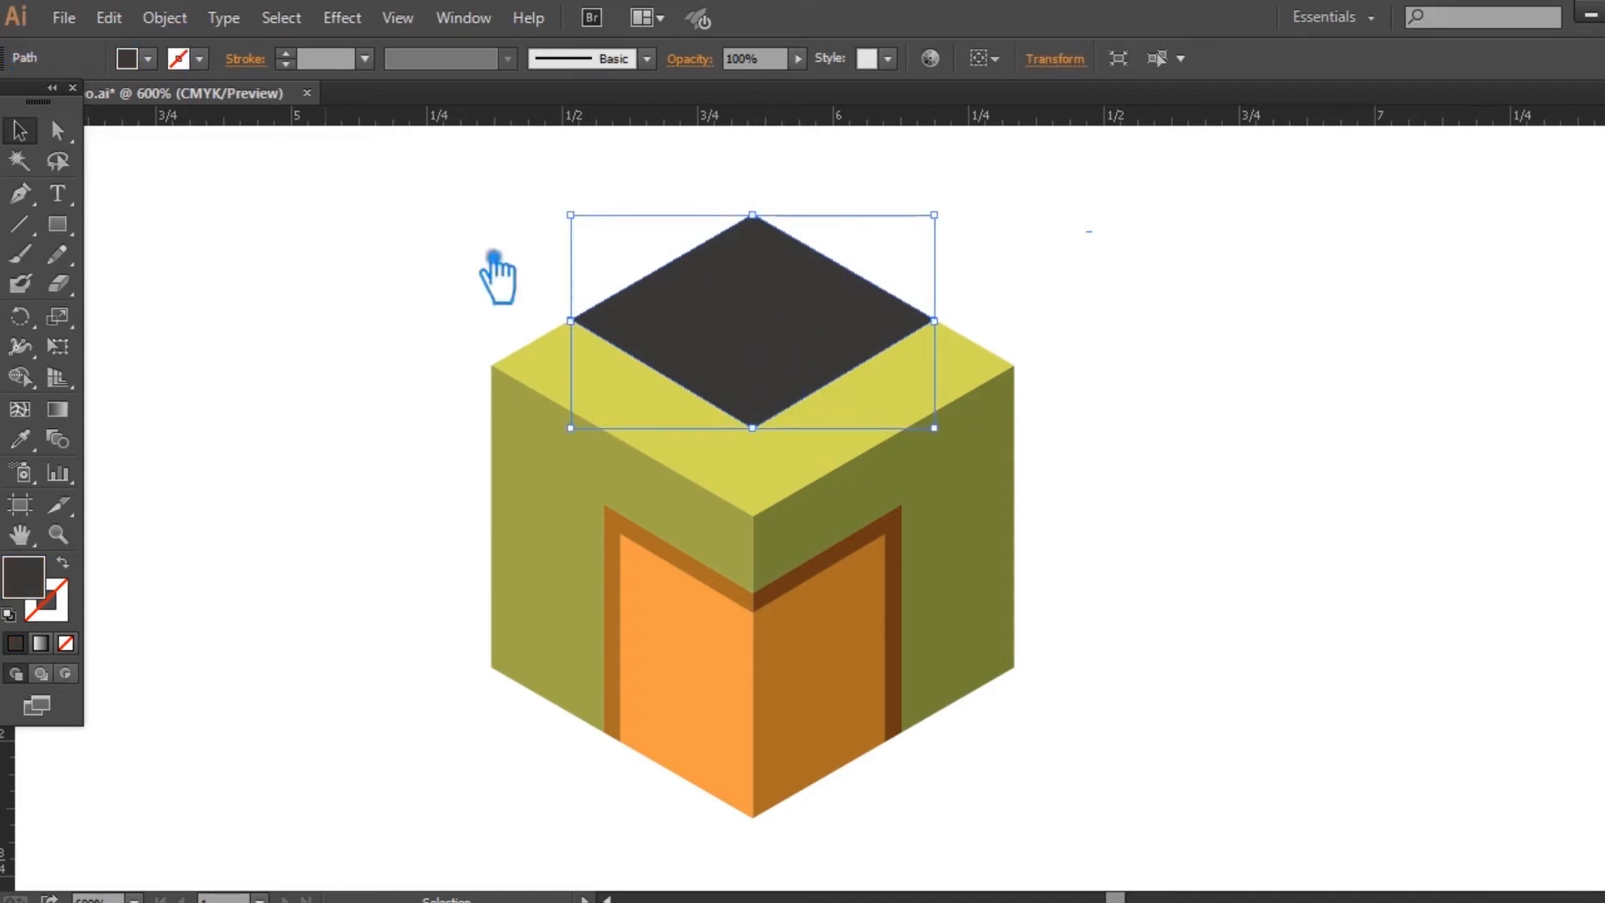
left_click(768, 468)
left_click(172, 22)
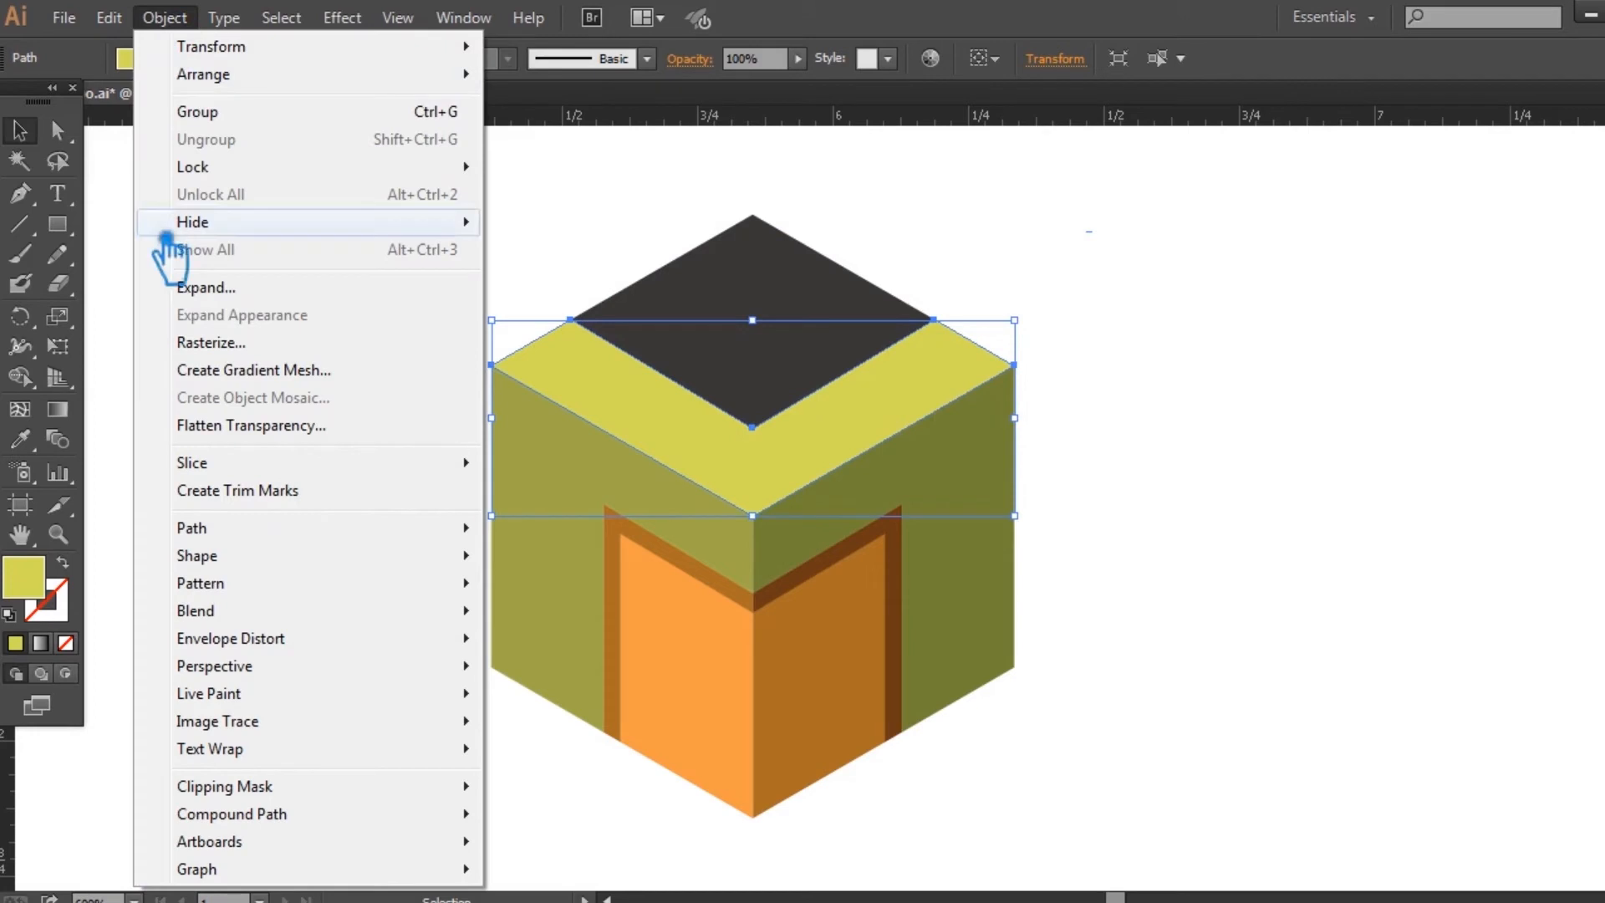
mouse_move(258, 532)
left_click(607, 623)
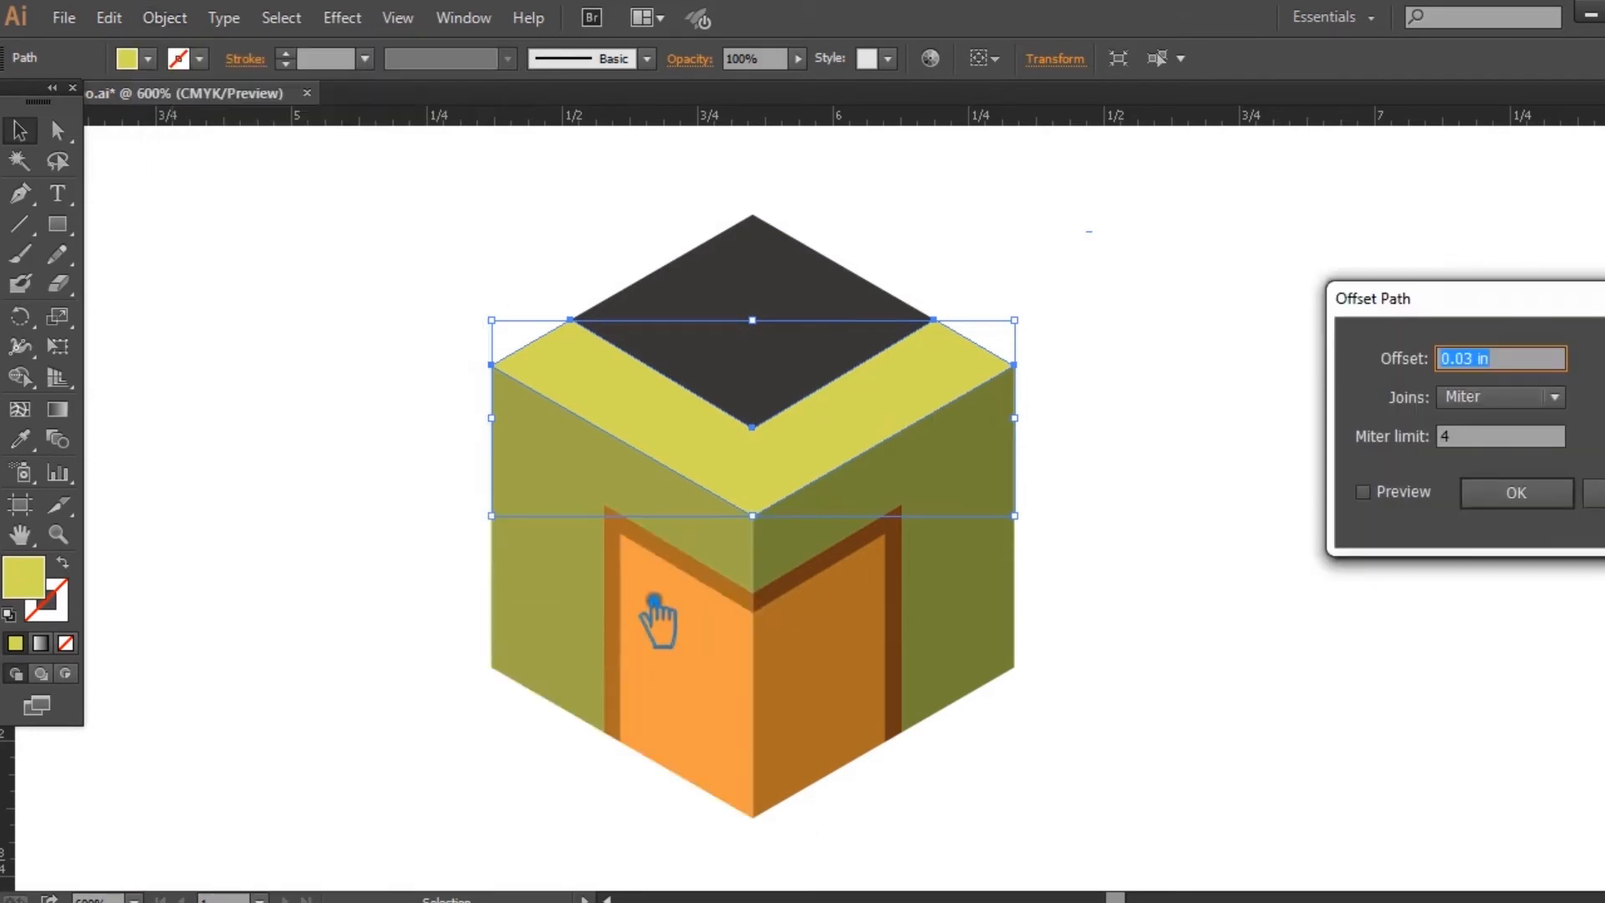
left_click(1591, 493)
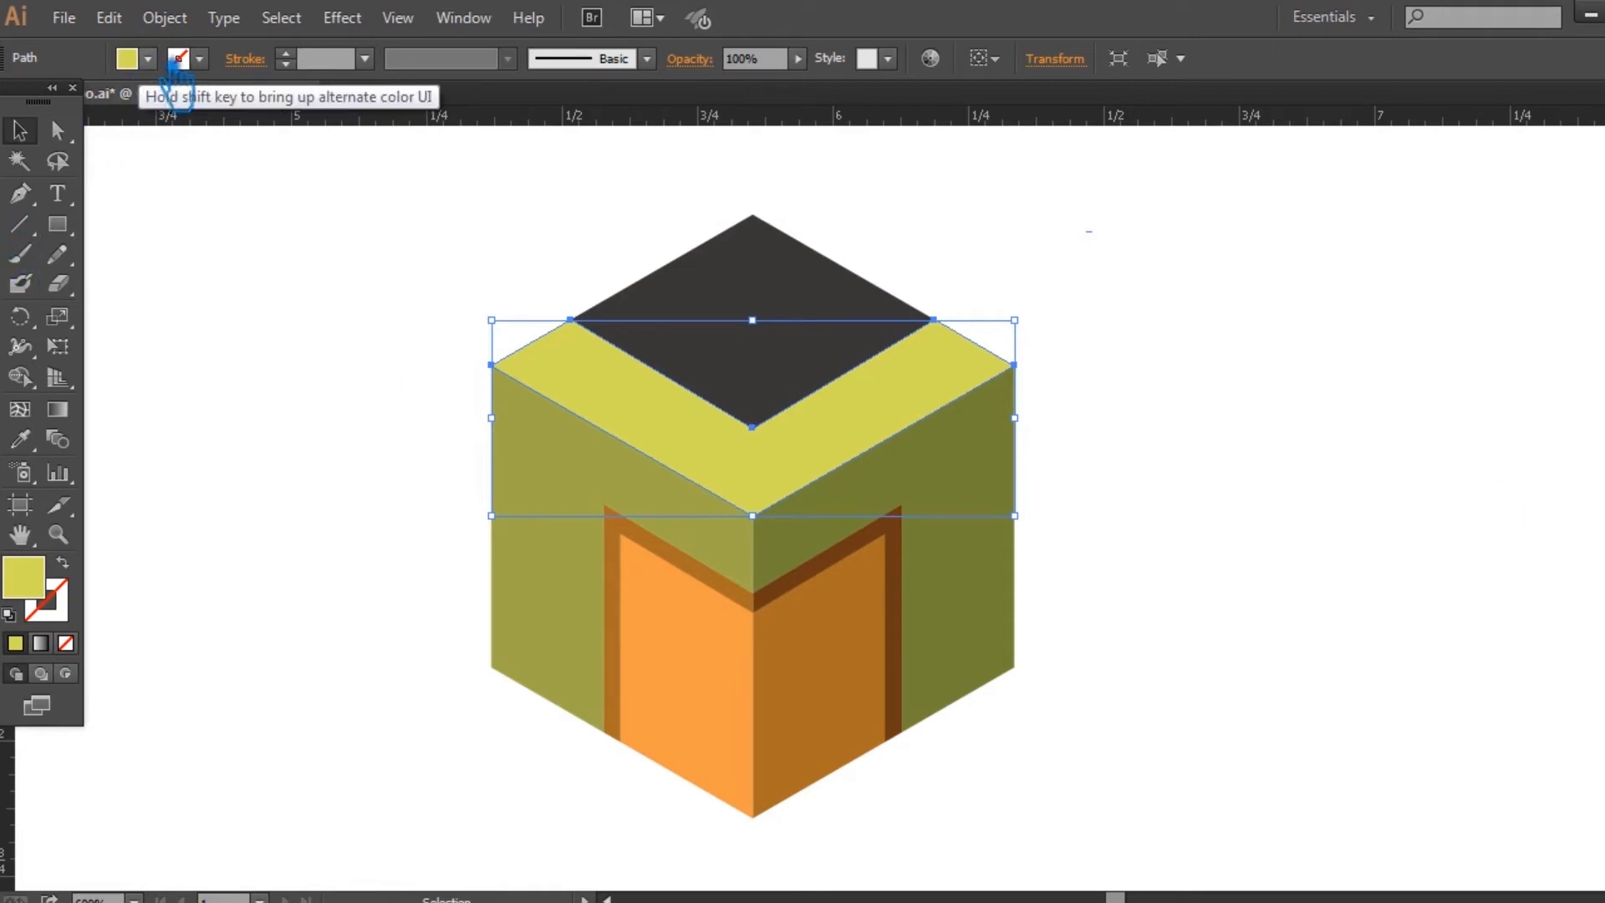
Step: Offset the yellow top face's path outward by 0.03 in with miter joins
left_click(166, 18)
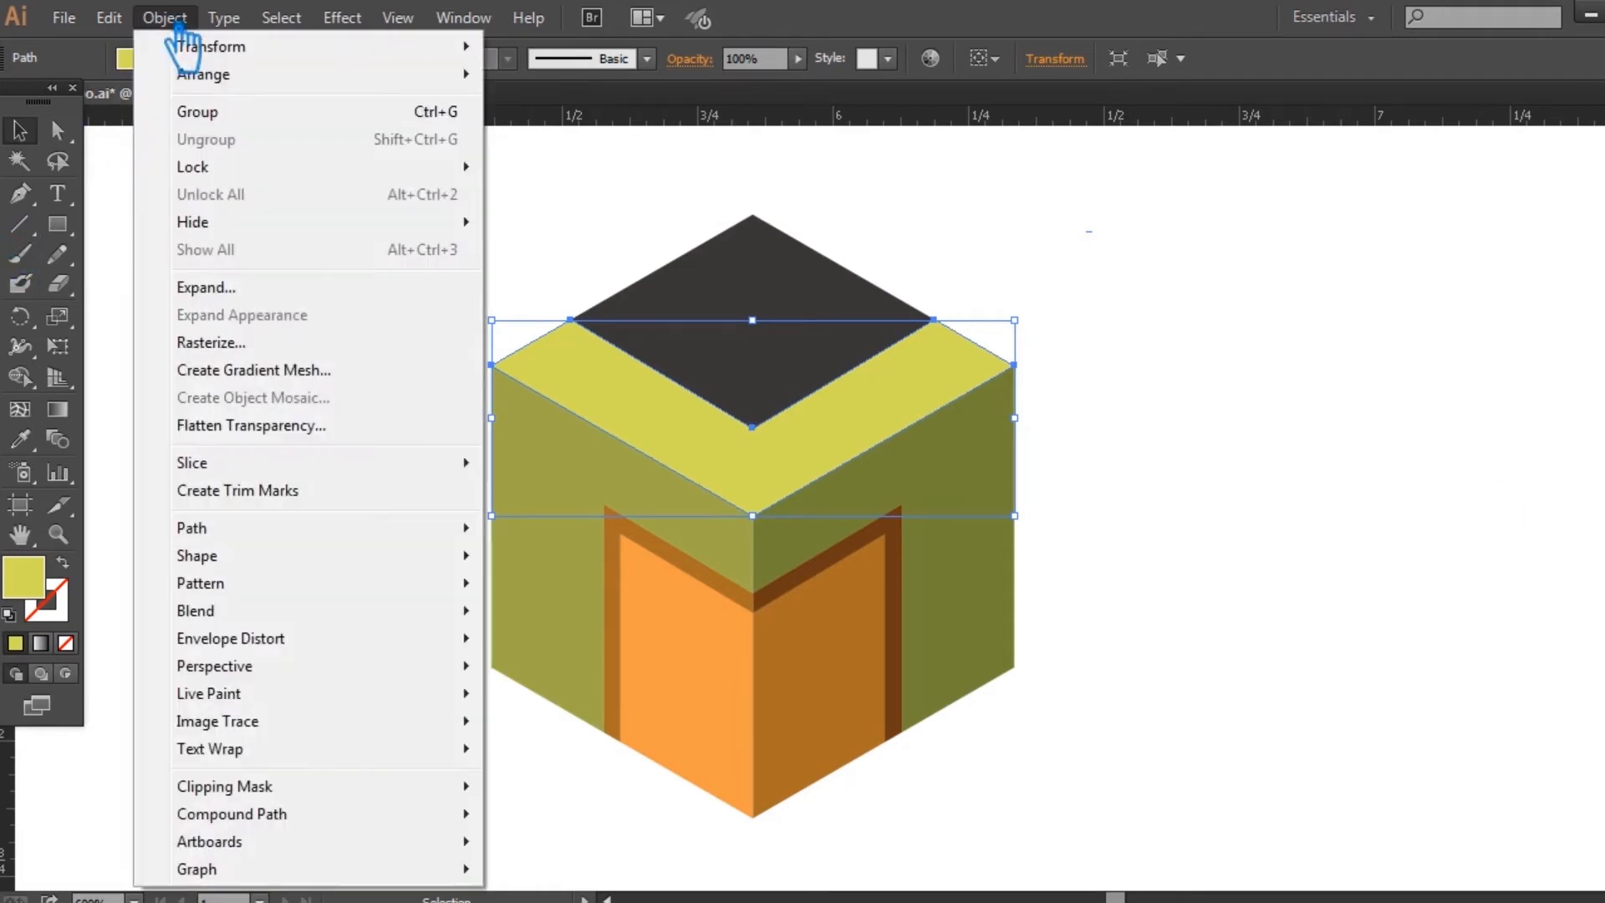
mouse_move(322, 544)
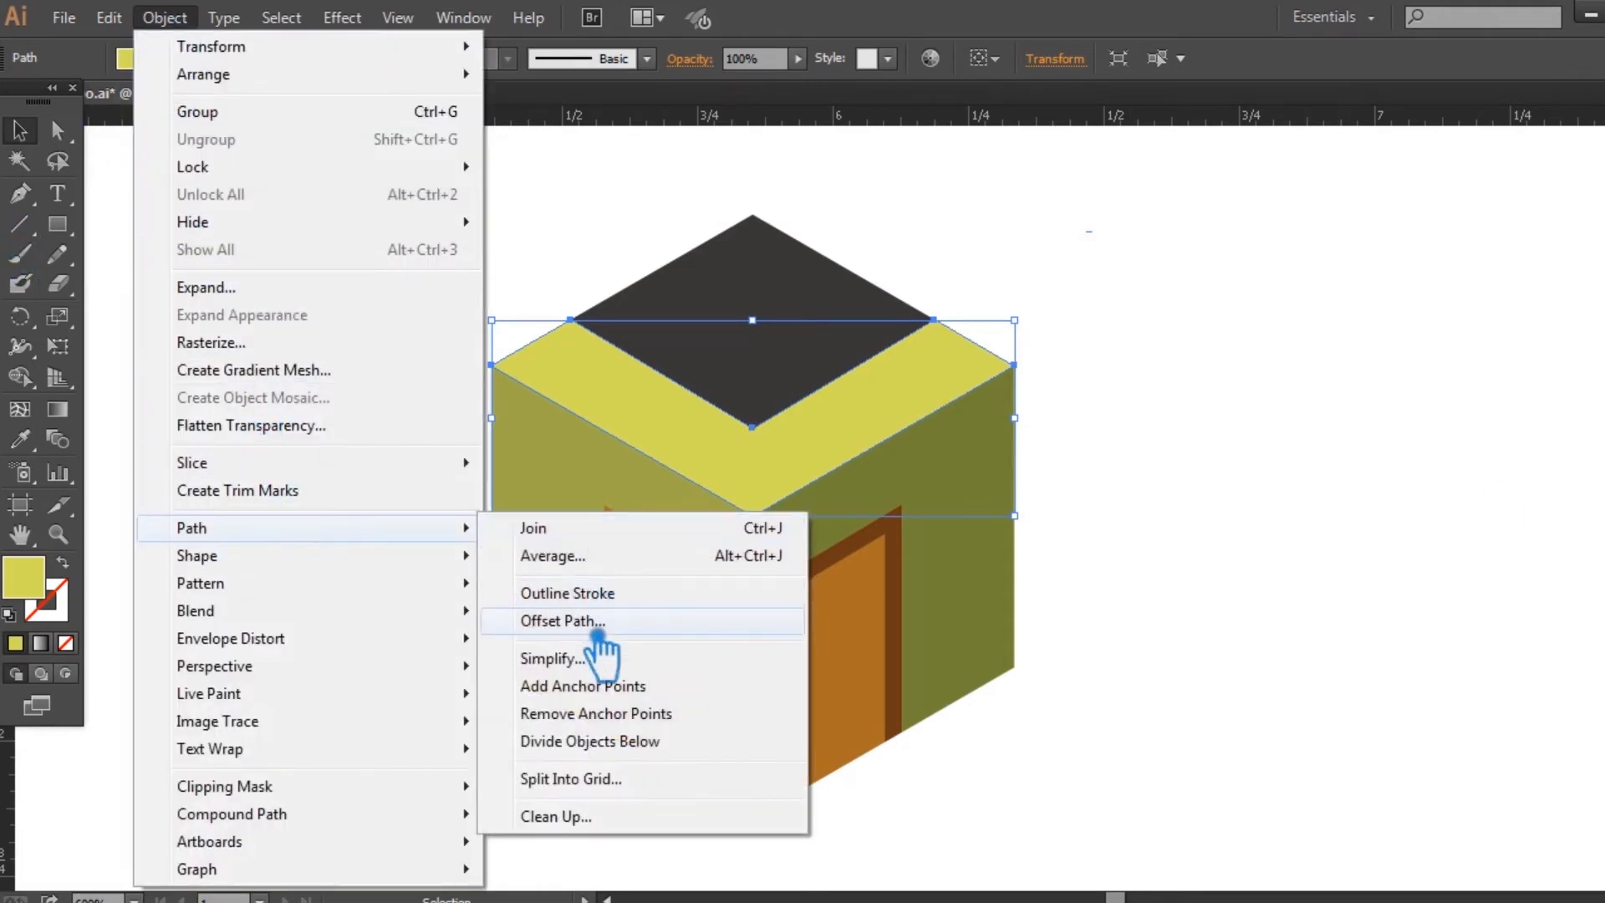
left_click(656, 616)
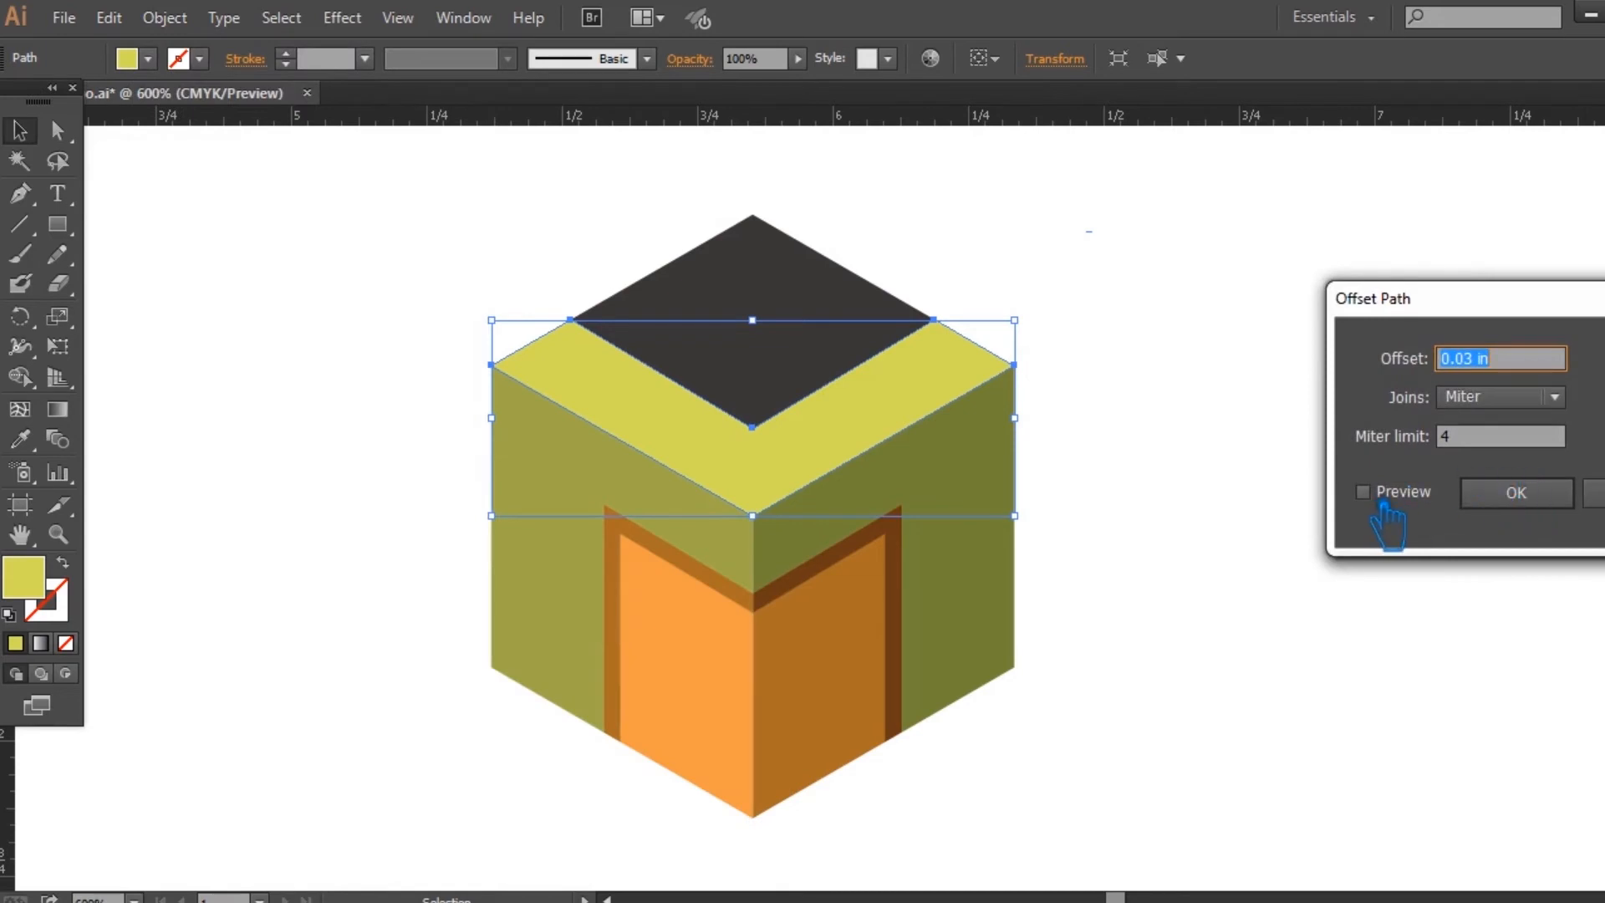
left_click(1529, 495)
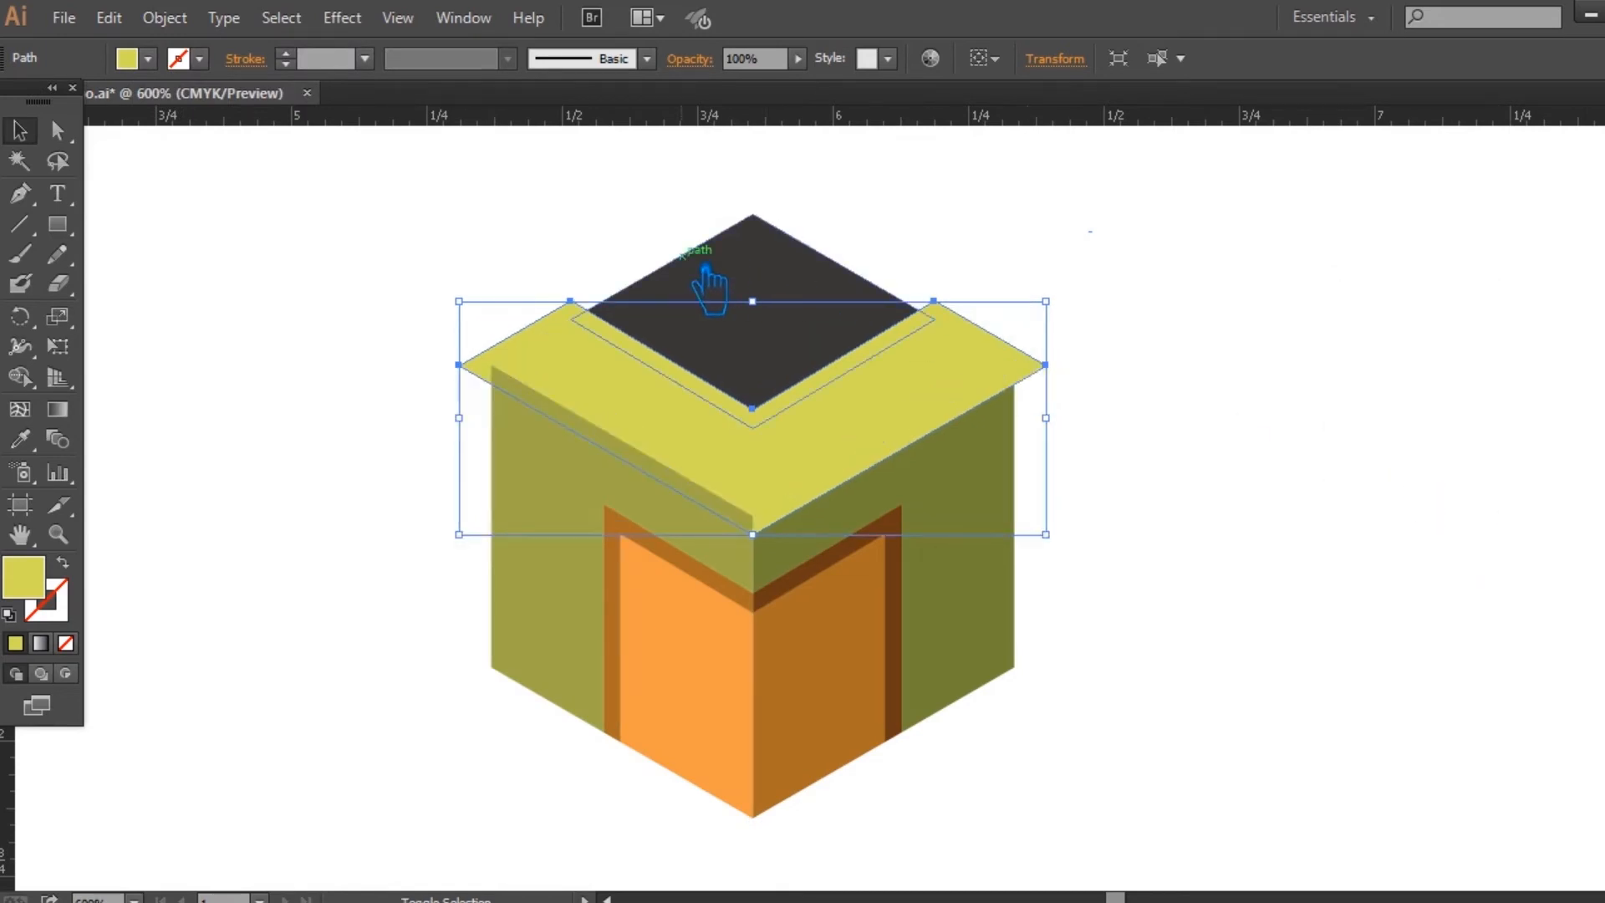
Step: Divide the dark top diamond with the offset yellow shape
left_click(752, 286, "shift")
key("ctrl+shift+F9")
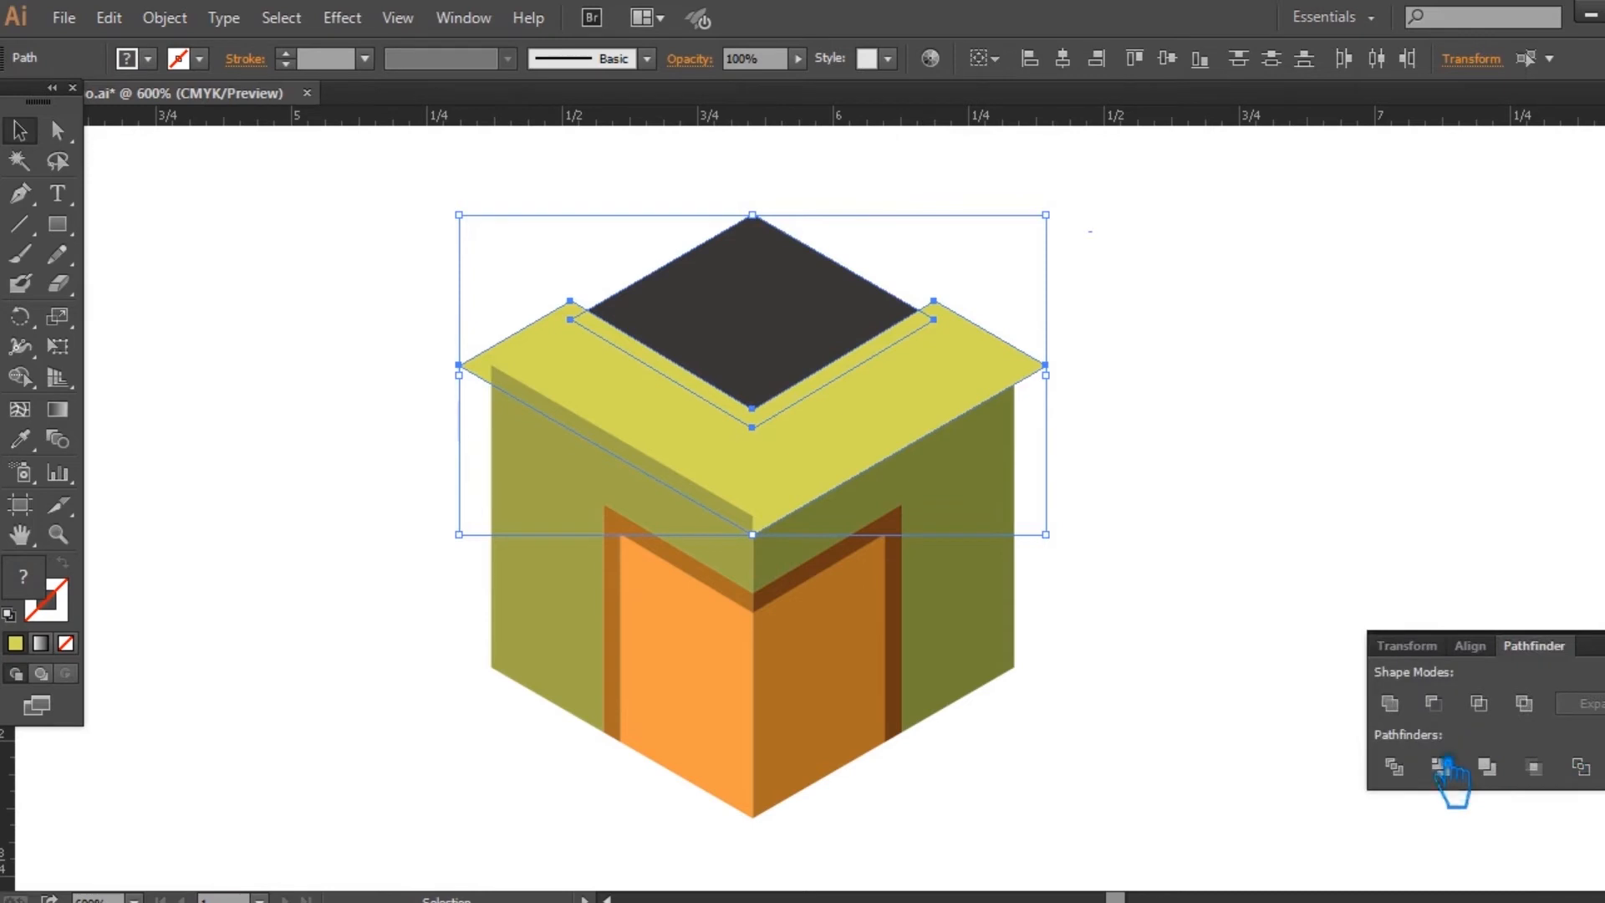
left_click(1444, 764)
left_click(1565, 652)
Step: Ungroup the divided top shapes and delete the overhanging yellow piece
right_click(857, 441)
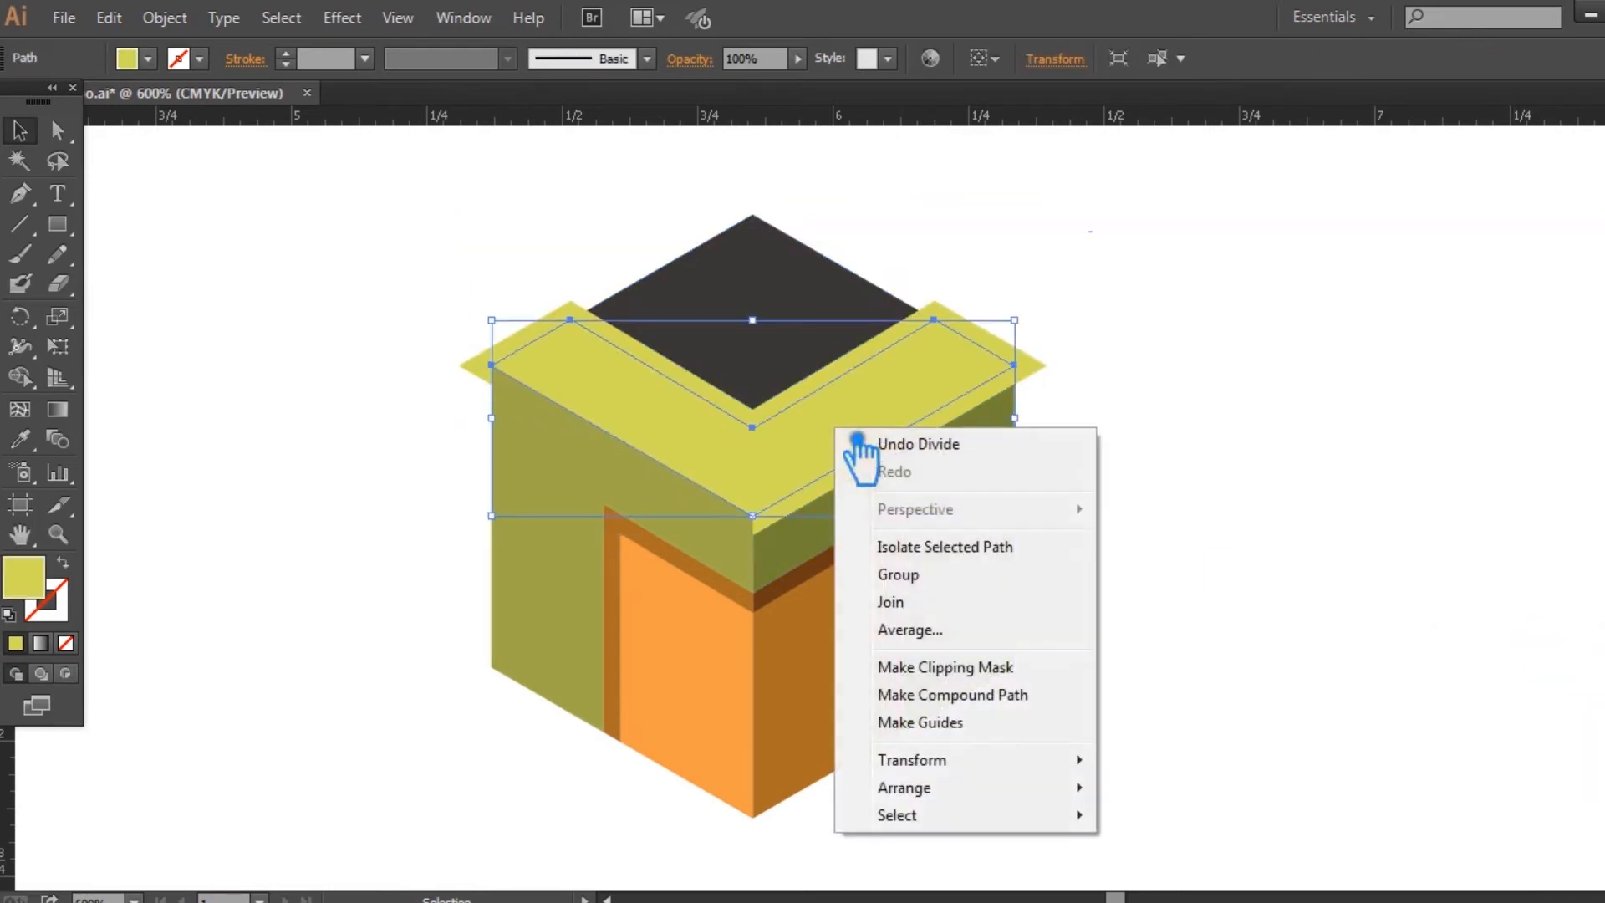
left_click(1382, 562)
left_click(1027, 366)
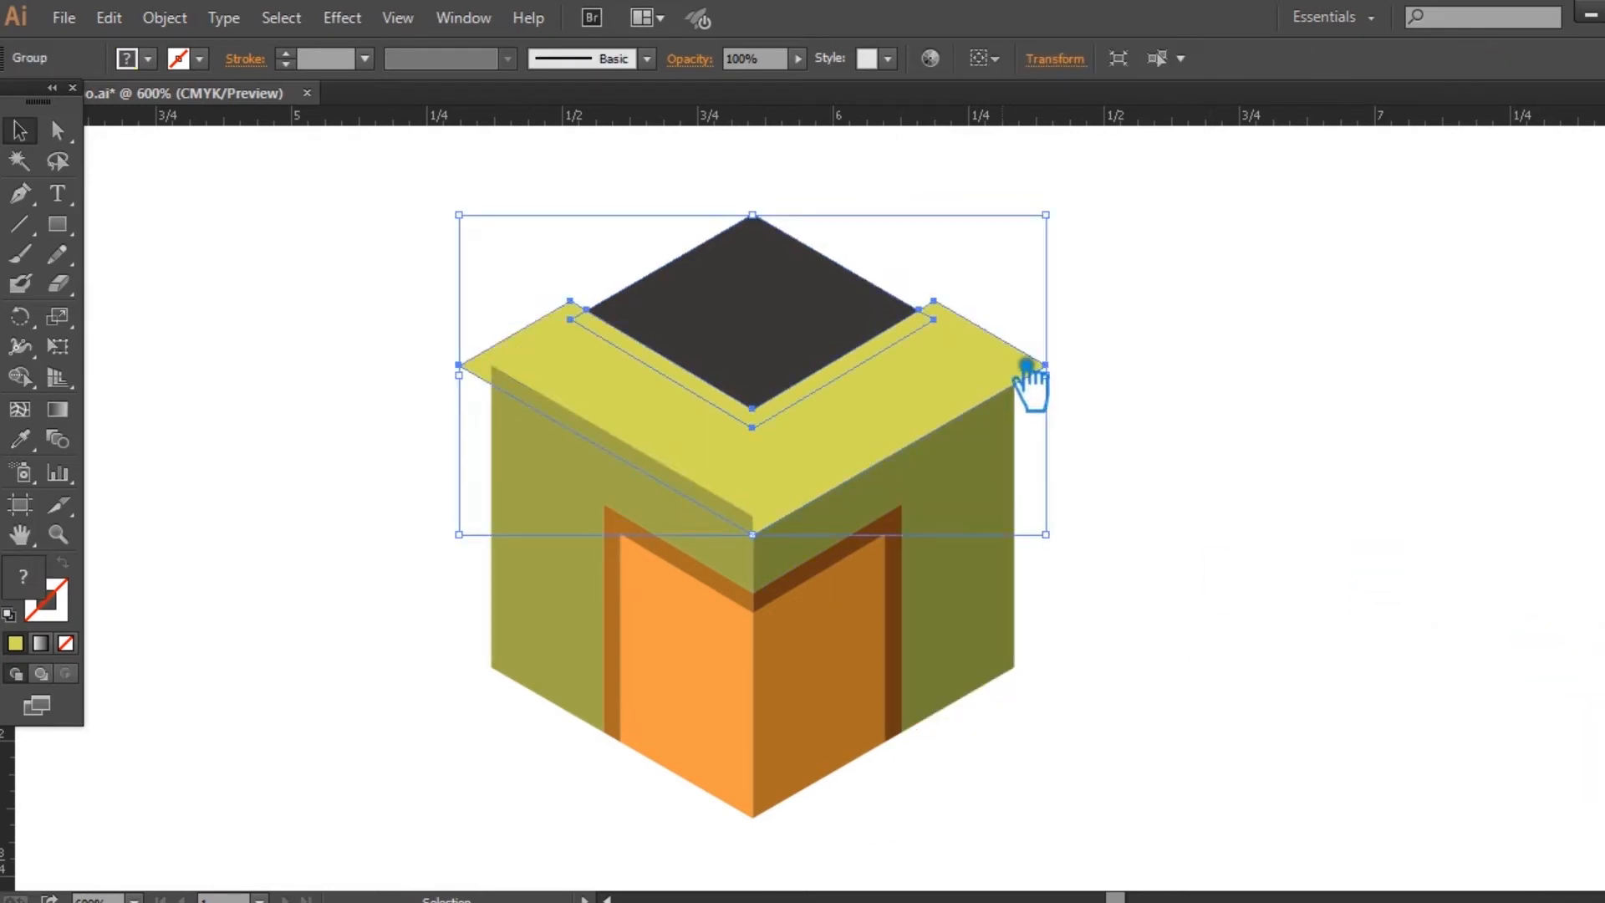
right_click(1030, 370)
left_click(1117, 512)
left_click(1036, 343)
left_click(1036, 366)
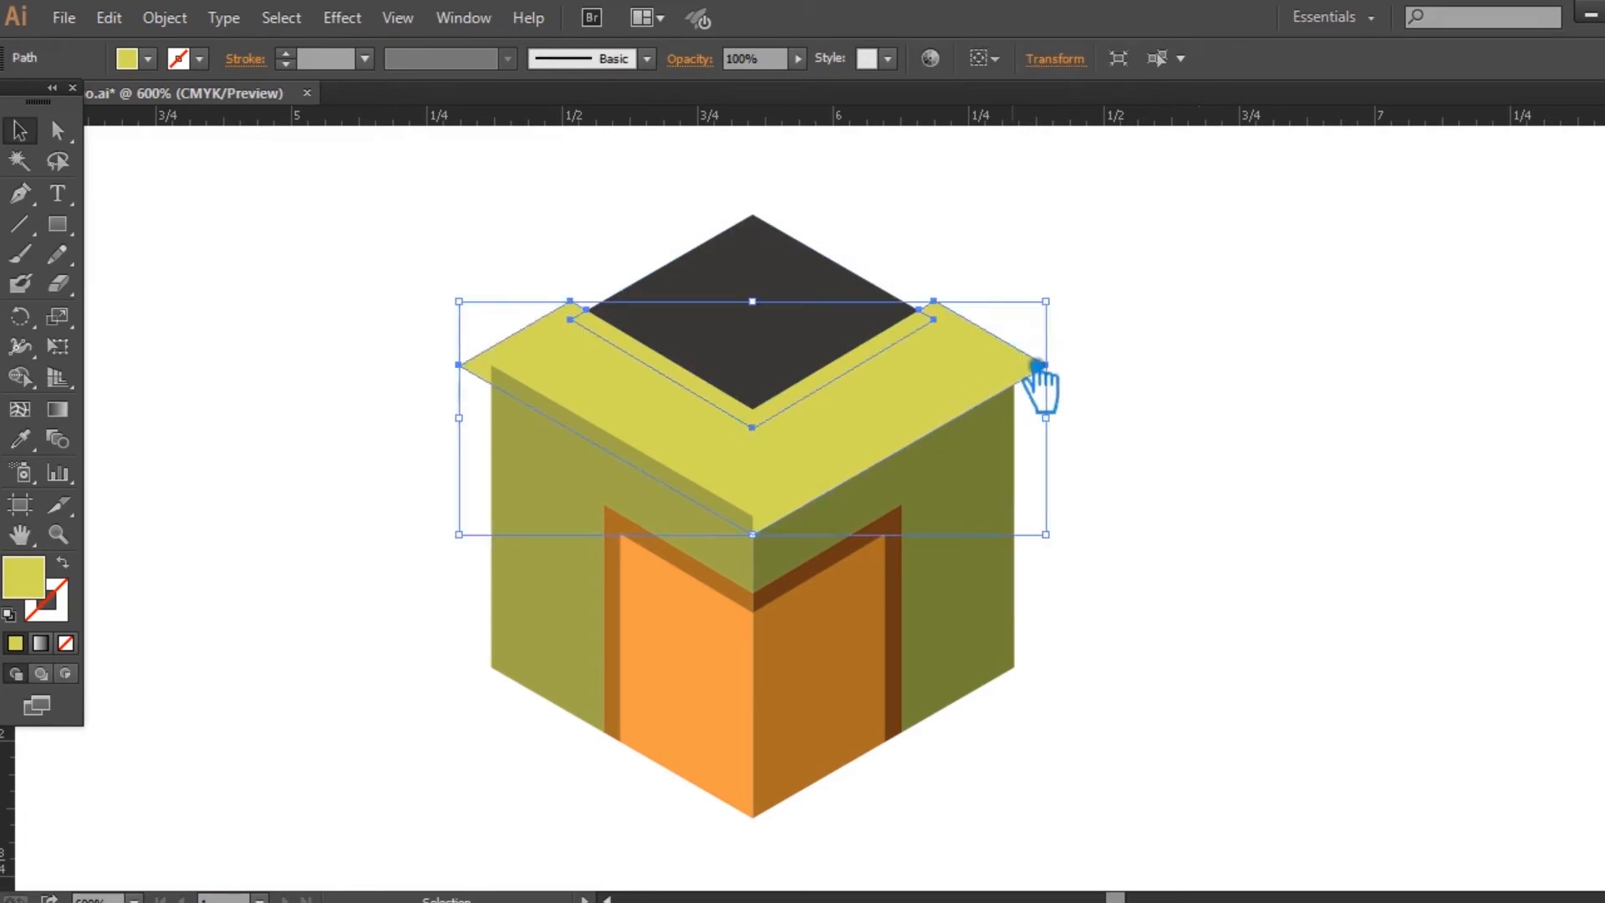
key("Delete")
Step: Copy the left strip's brown-orange fill to the thin yellow strip bordering the dark top diamond
left_click(838, 390)
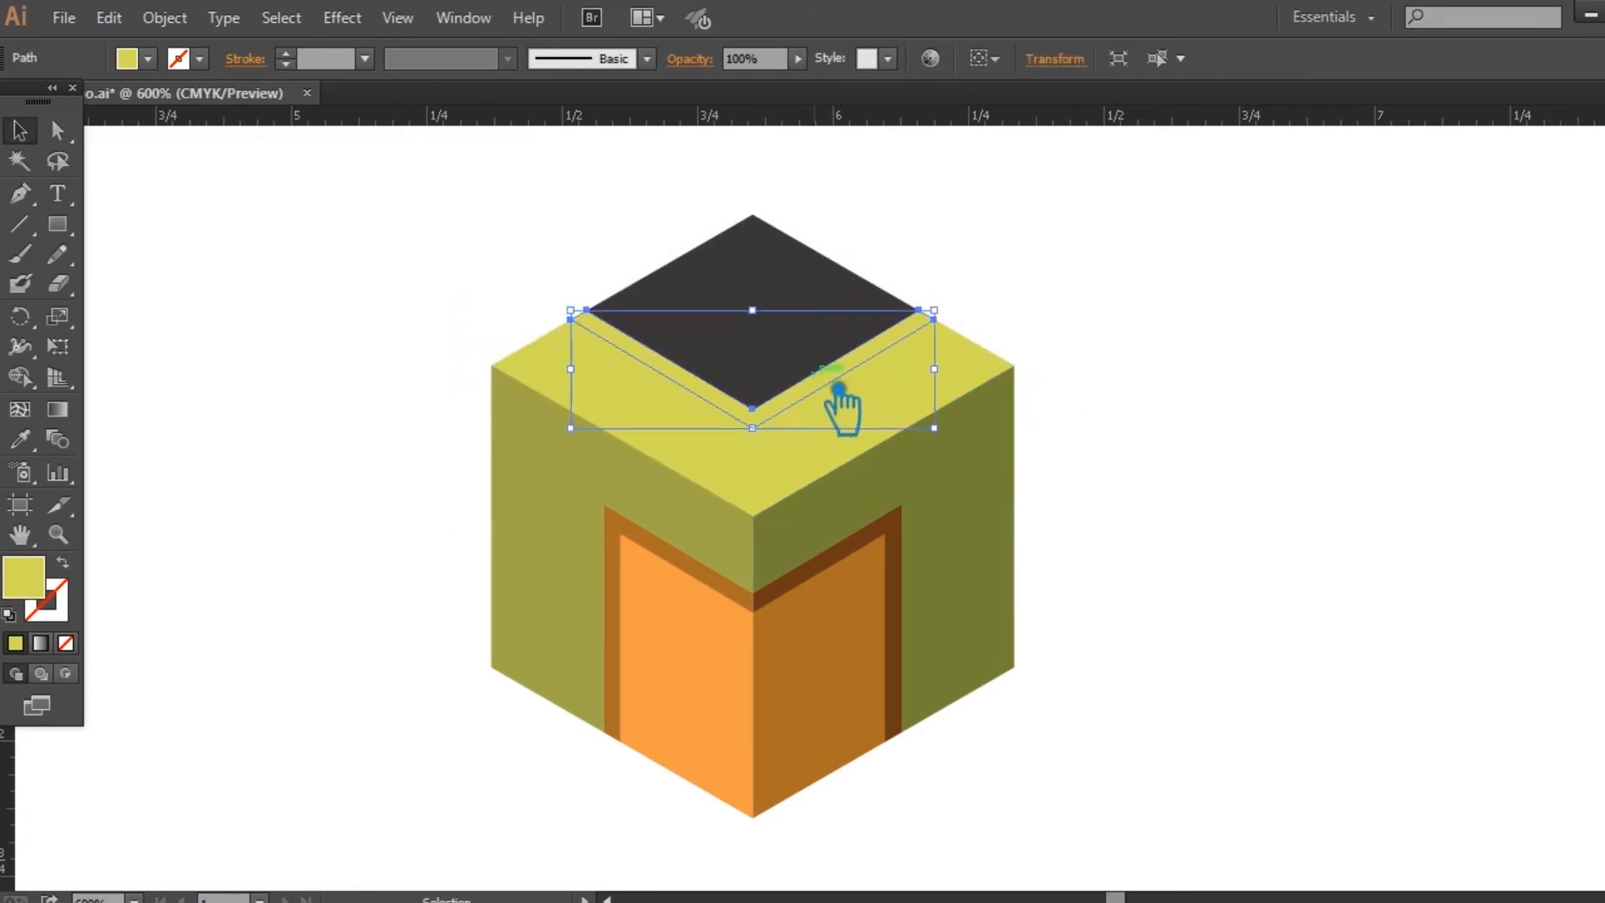
left_click(23, 440)
left_click(705, 579)
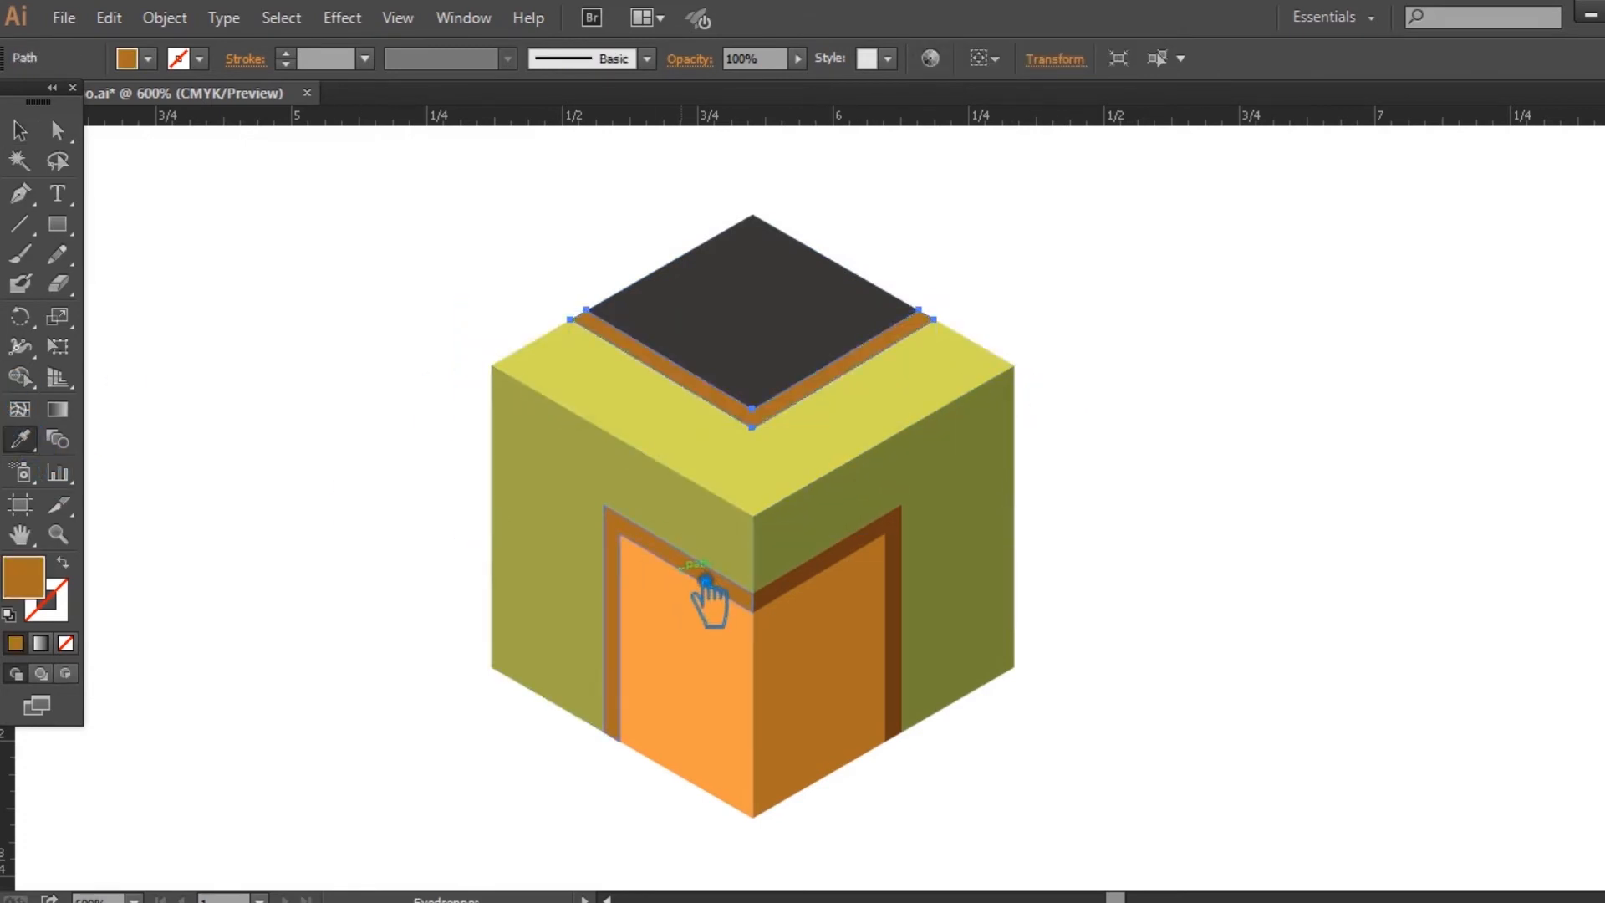
left_click(19, 130)
left_click(365, 301)
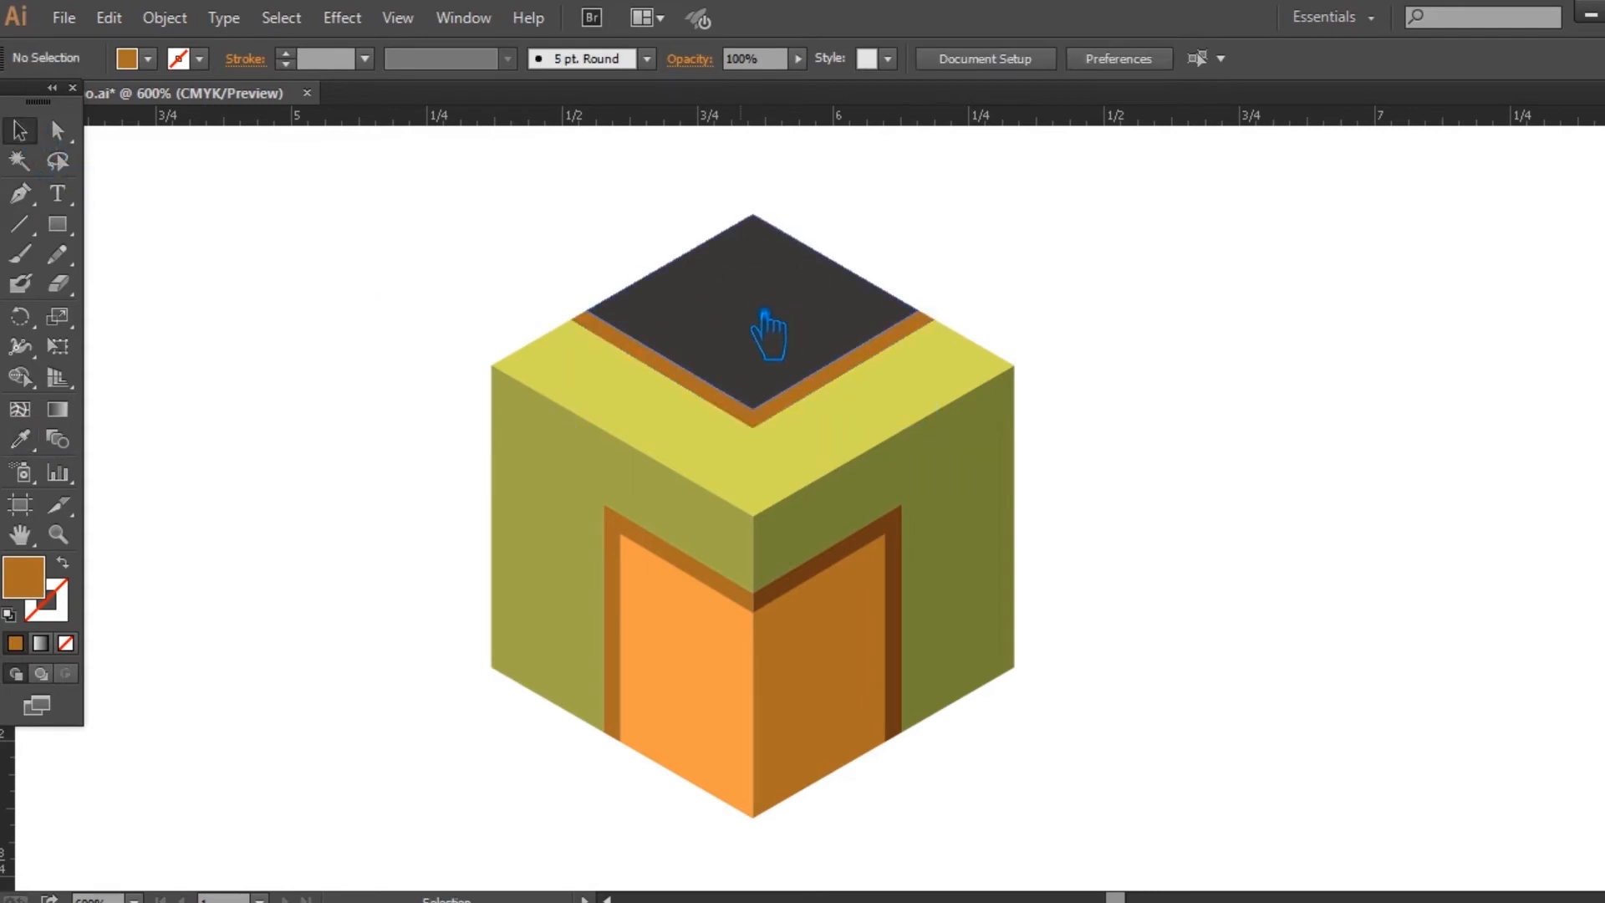
Step: Copy the left panel's orange fill to the dark top diamond and lighten it to FFBE83
left_click(769, 335)
key("i")
left_click(746, 687)
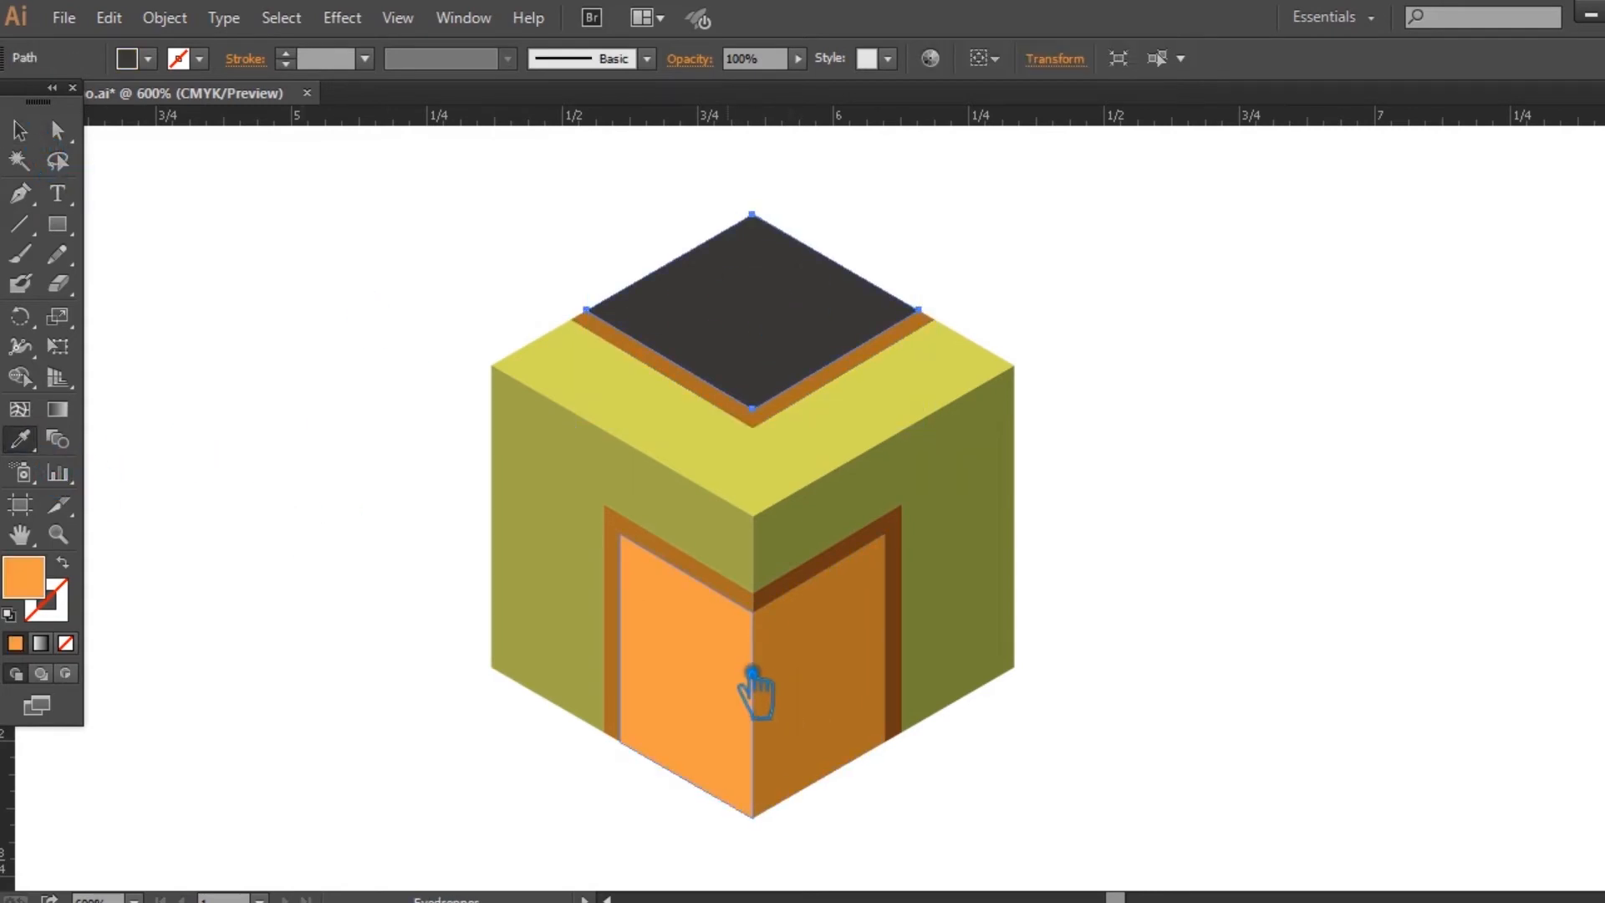
double_click(37, 584)
left_click_drag(452, 241, 402, 196)
left_click(814, 206)
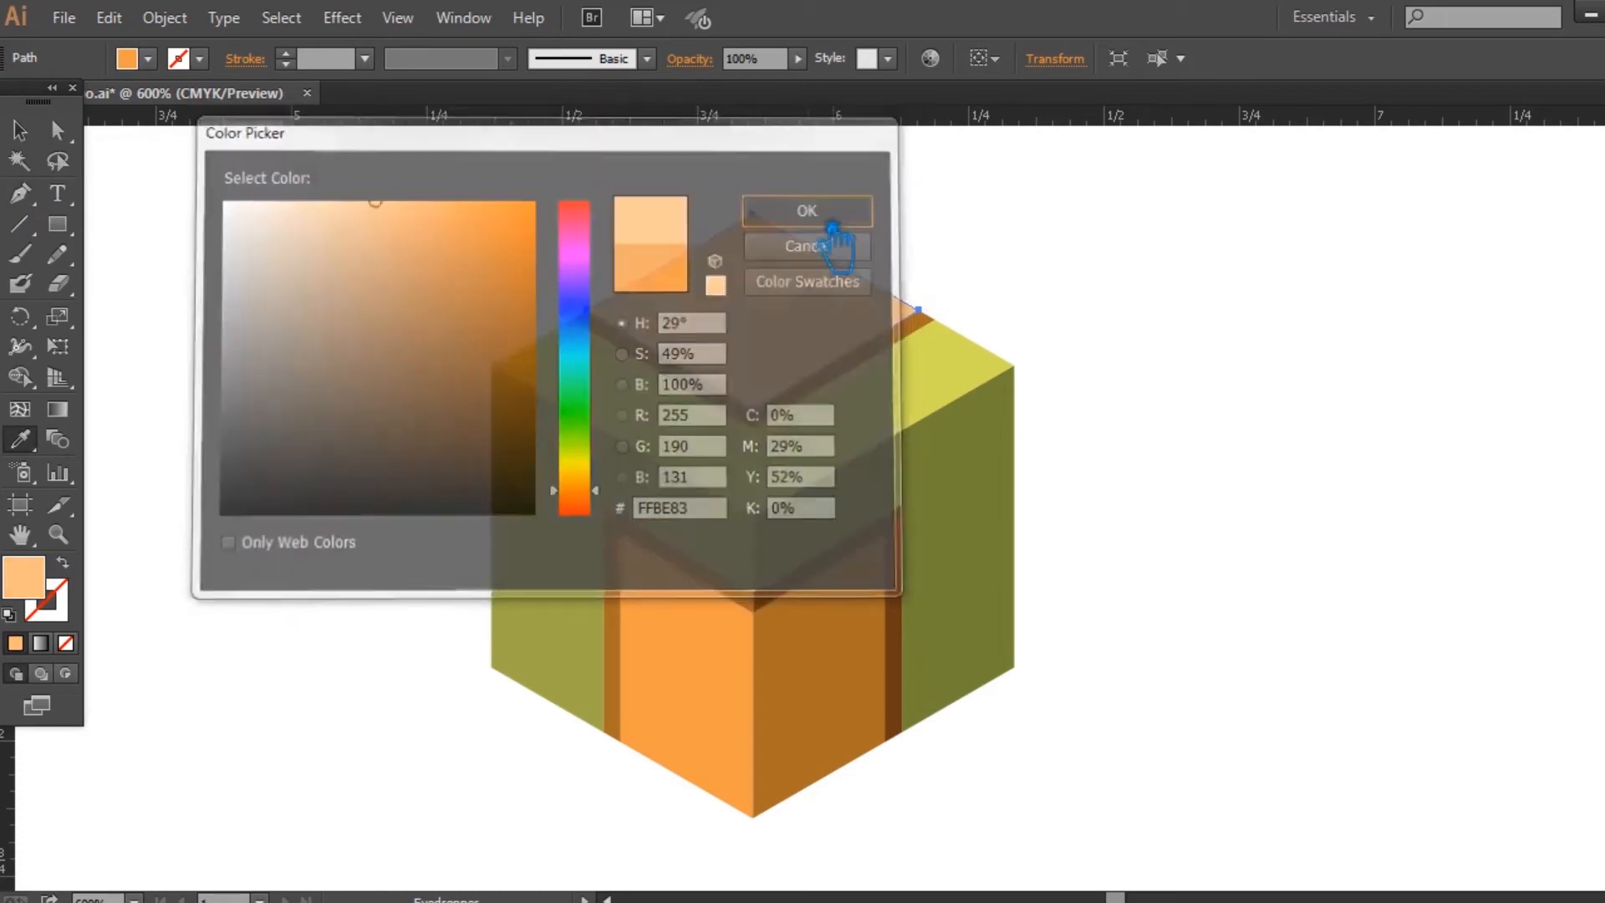
left_click(275, 254)
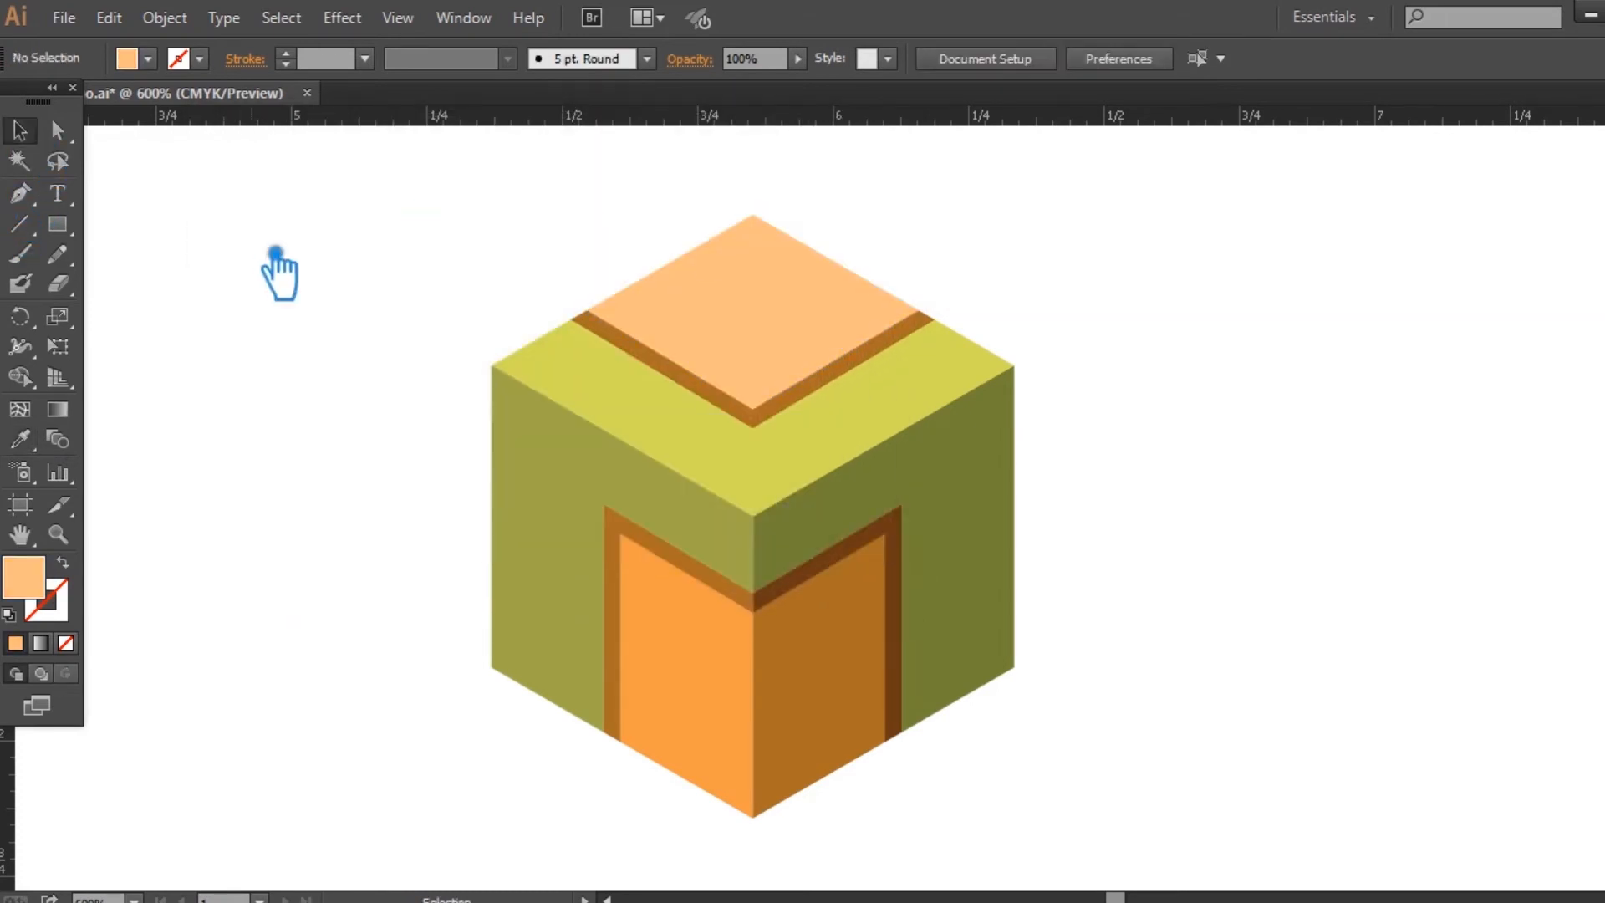
Step: Lighten the fill of the thin strip bordering the top diamond to orange DD904A
left_click(844, 392)
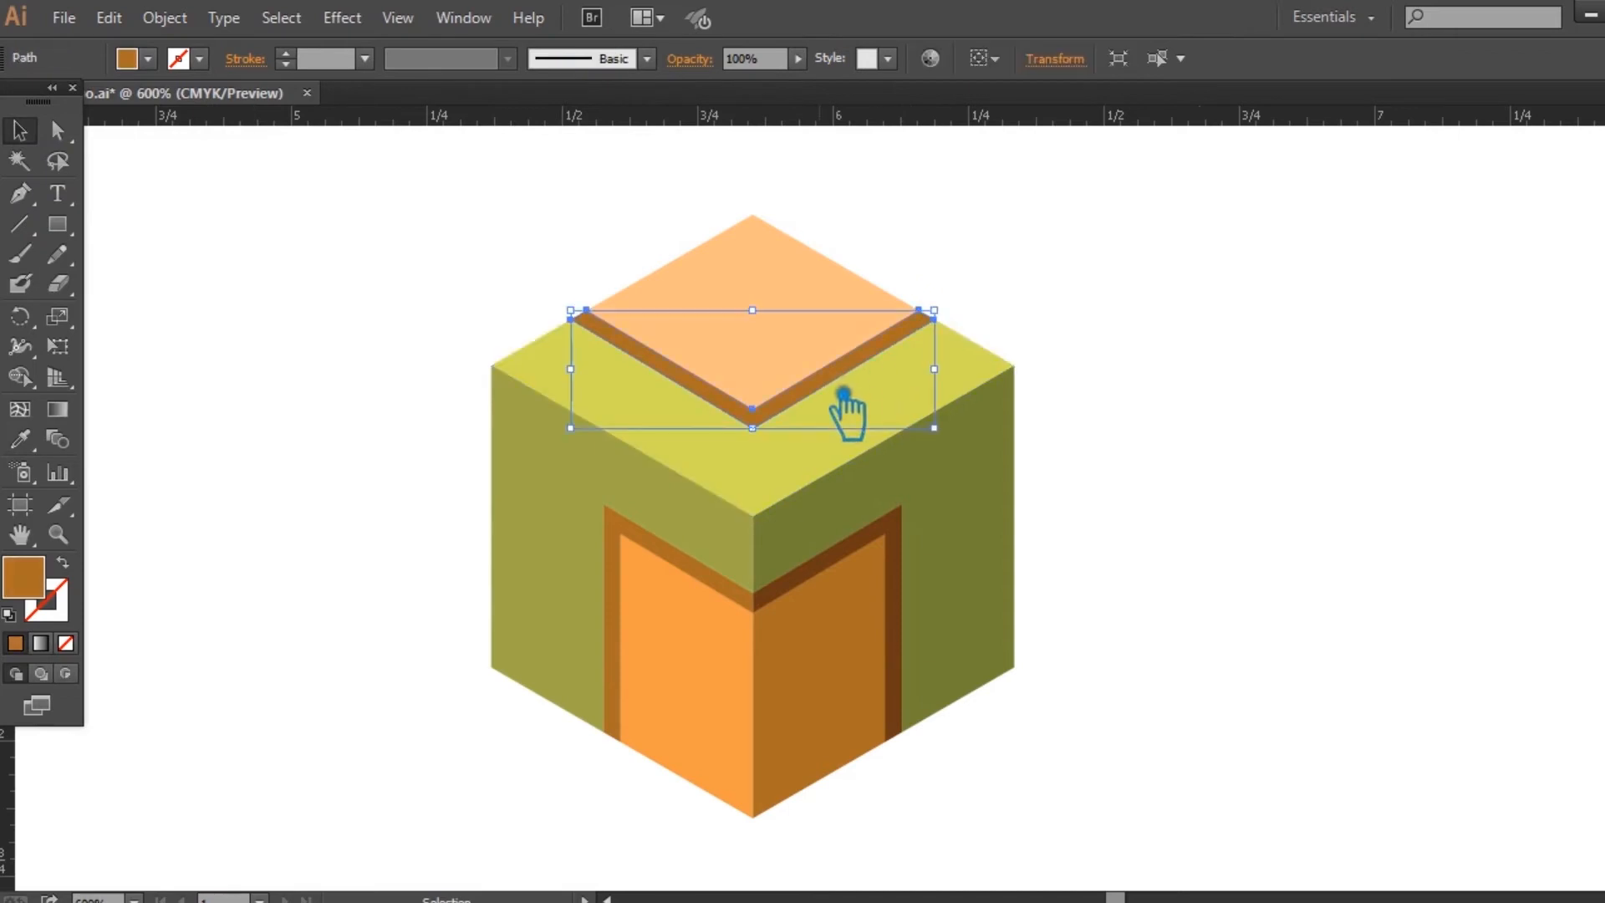
left_click(20, 438)
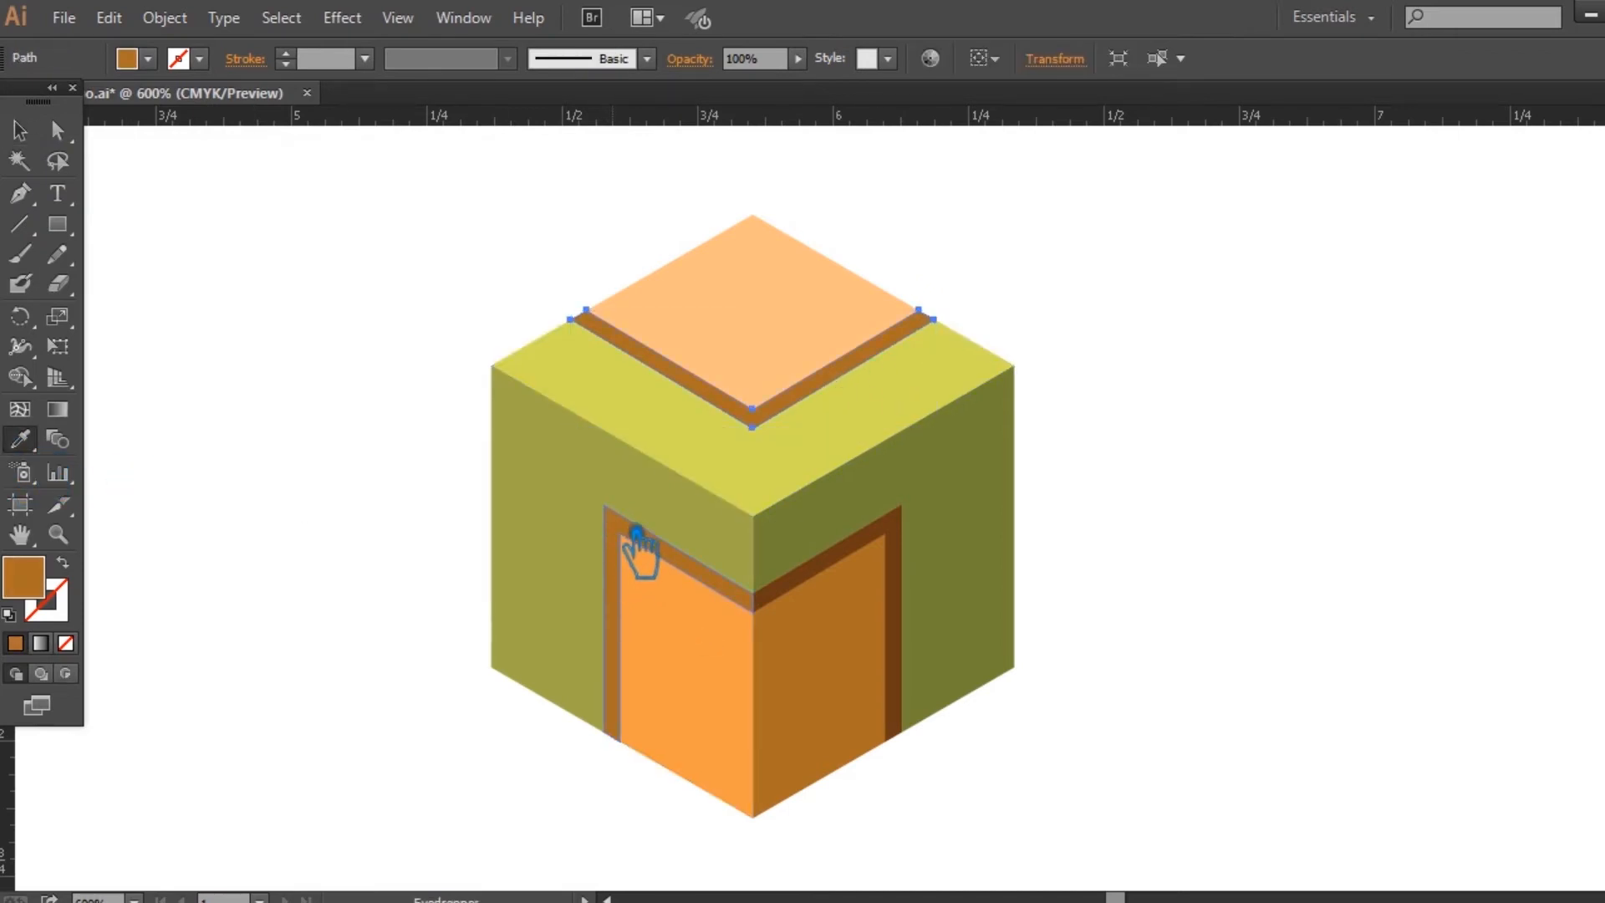
double_click(36, 590)
left_click_drag(479, 329, 439, 274)
left_click(813, 207)
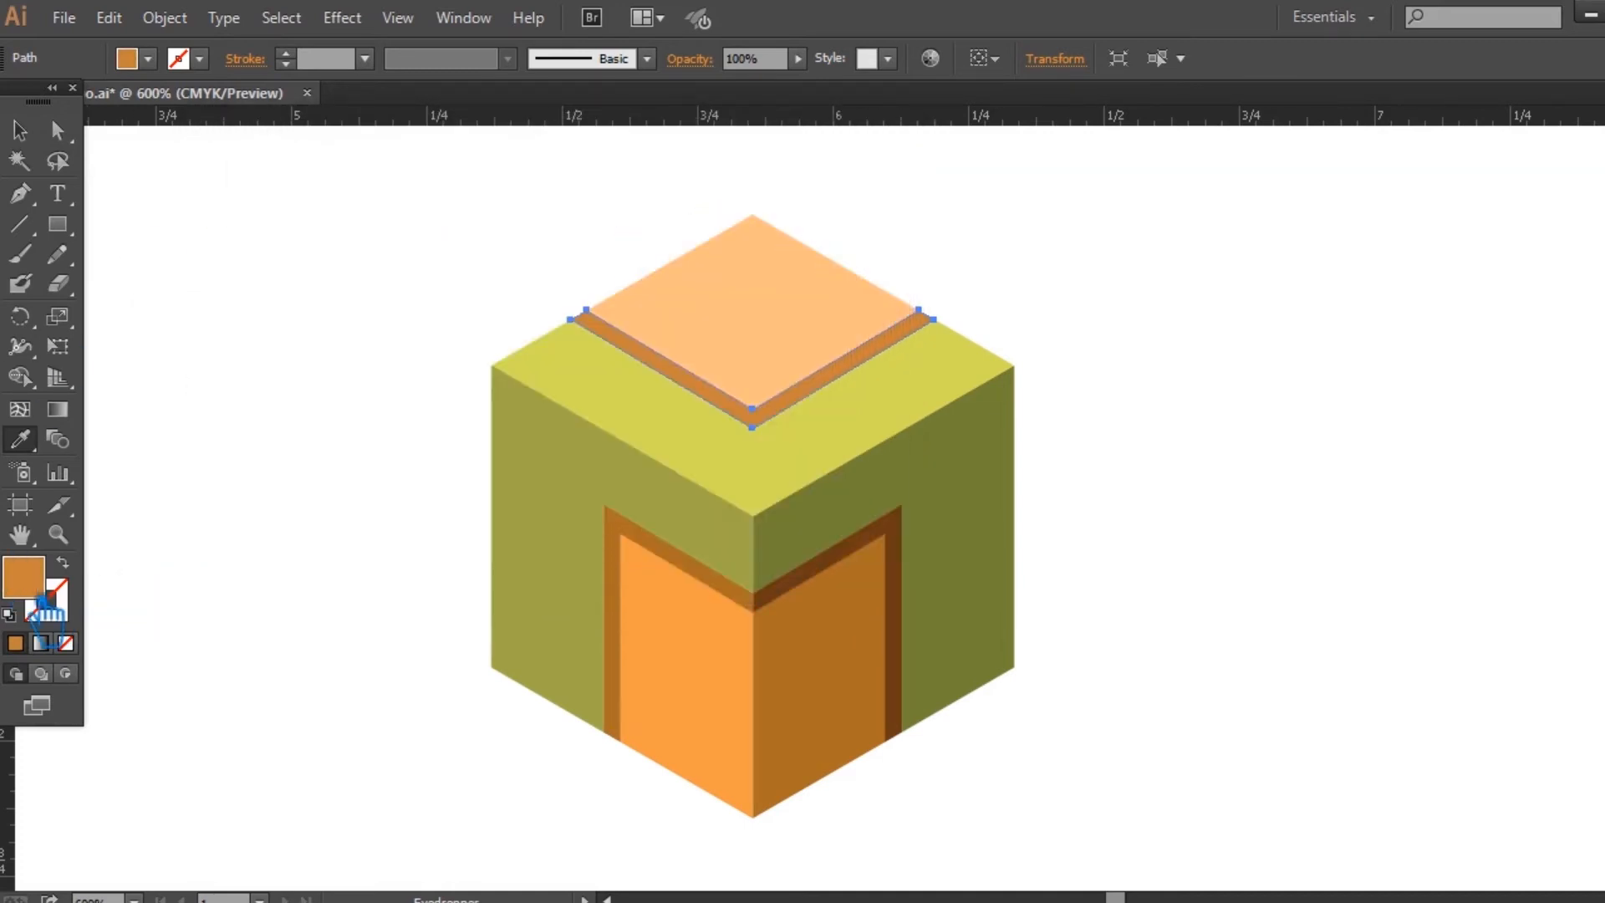
double_click(25, 581)
left_click_drag(465, 290, 455, 261)
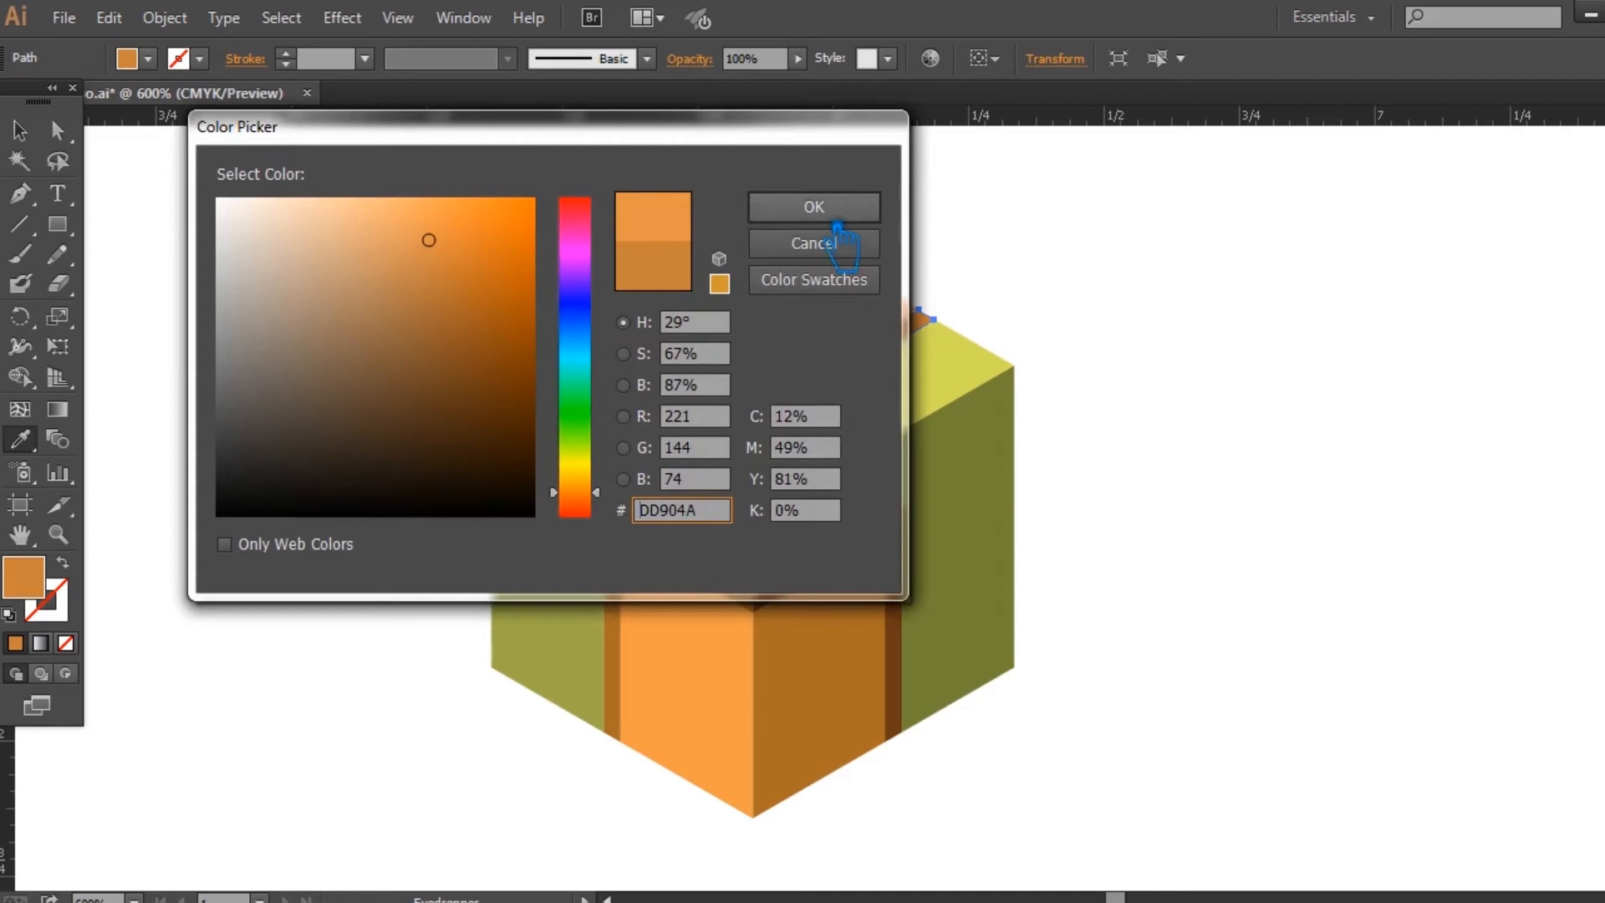
left_click(810, 209)
left_click(297, 295)
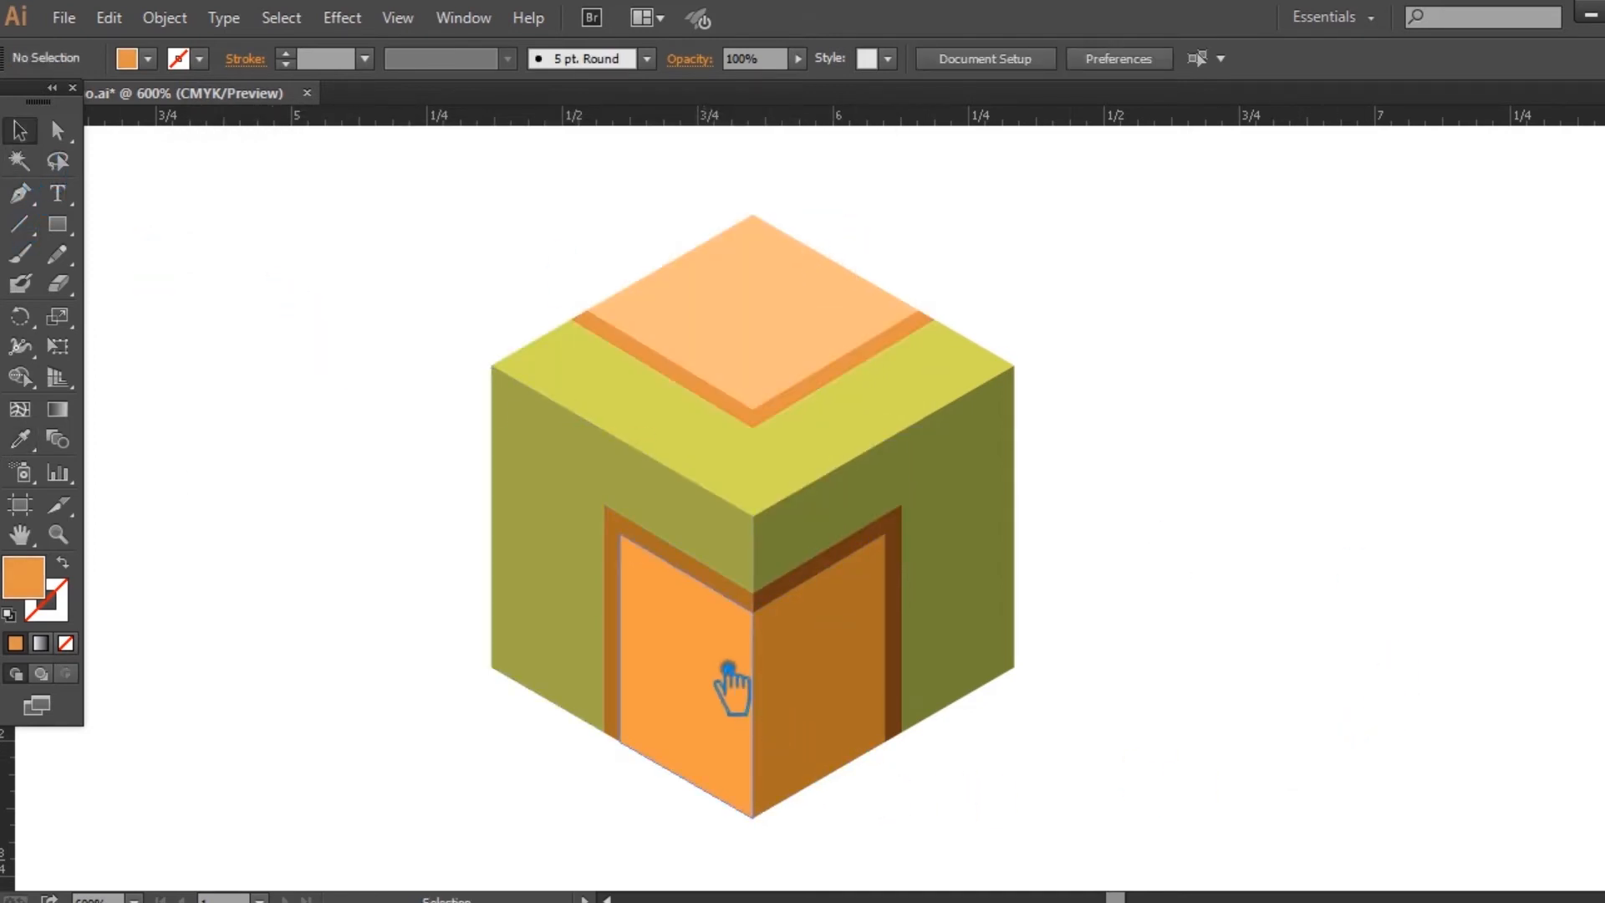
left_click(735, 680)
left_click(872, 688)
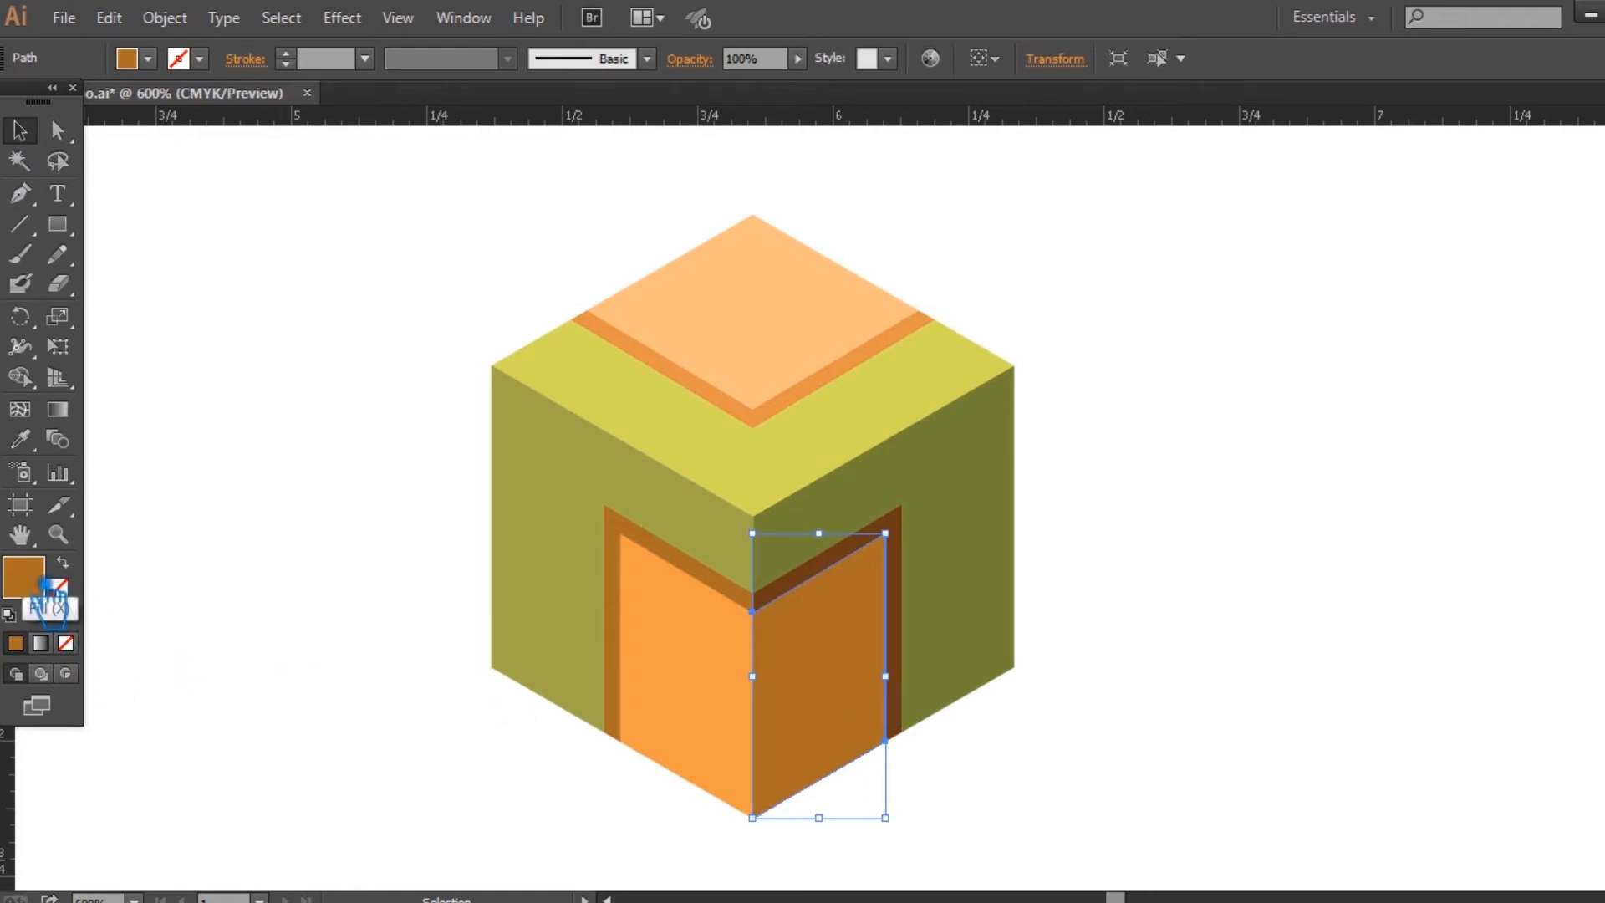
left_click(1383, 694)
Step: Group all the shapes of the finished cube into one object
scroll(1283, 660, "down", 2)
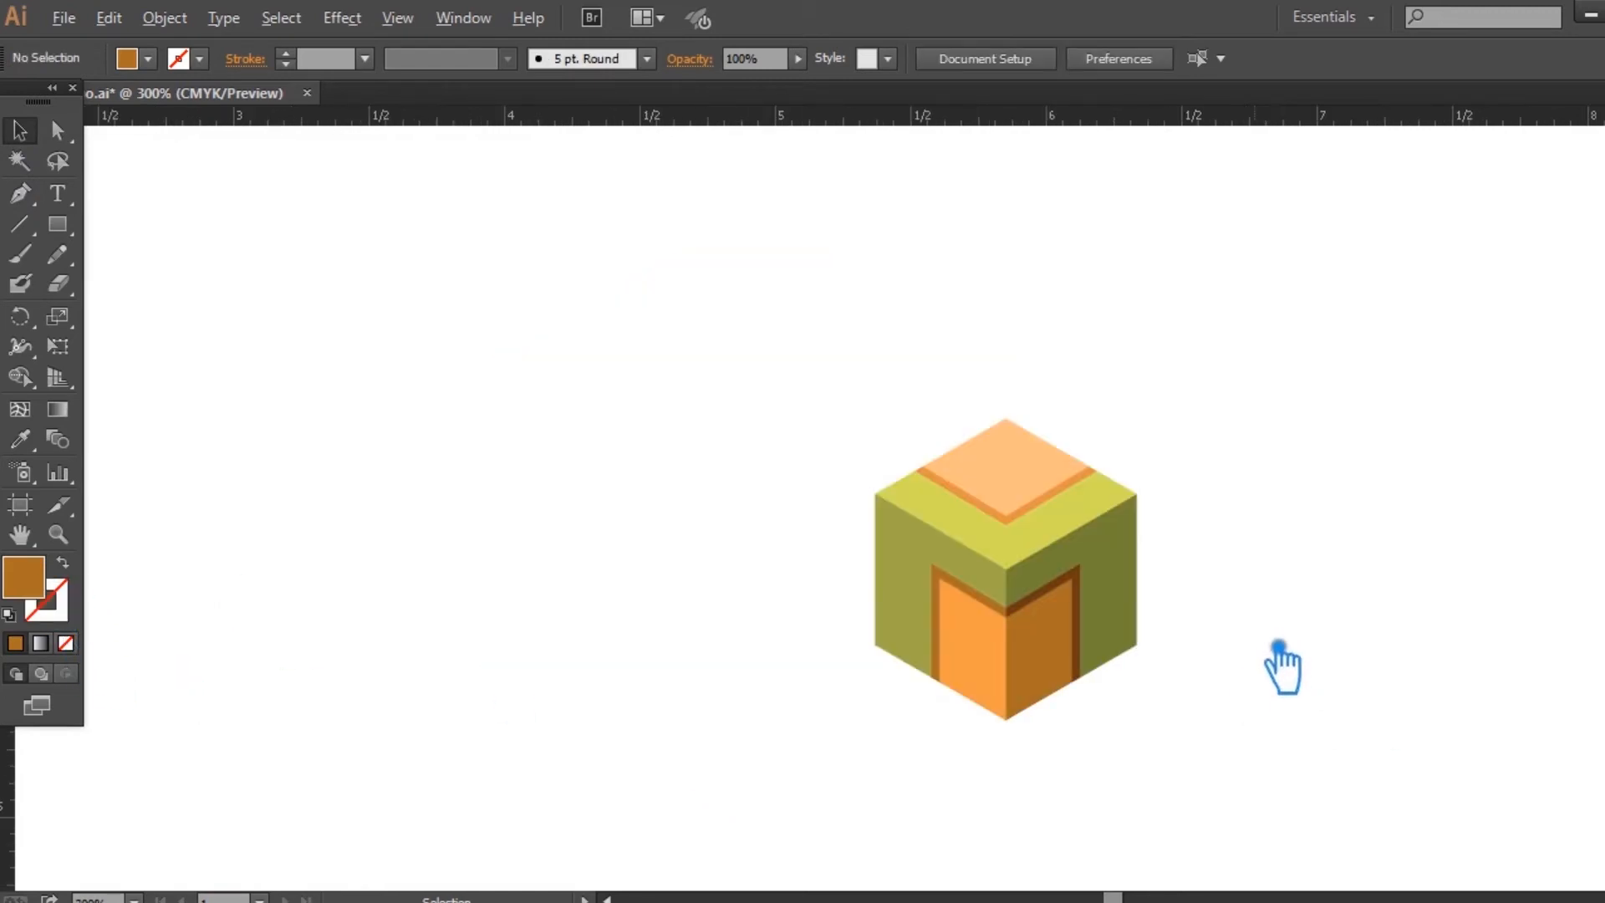
left_click_drag(1334, 770, 817, 750)
scroll(686, 675, "up", 1)
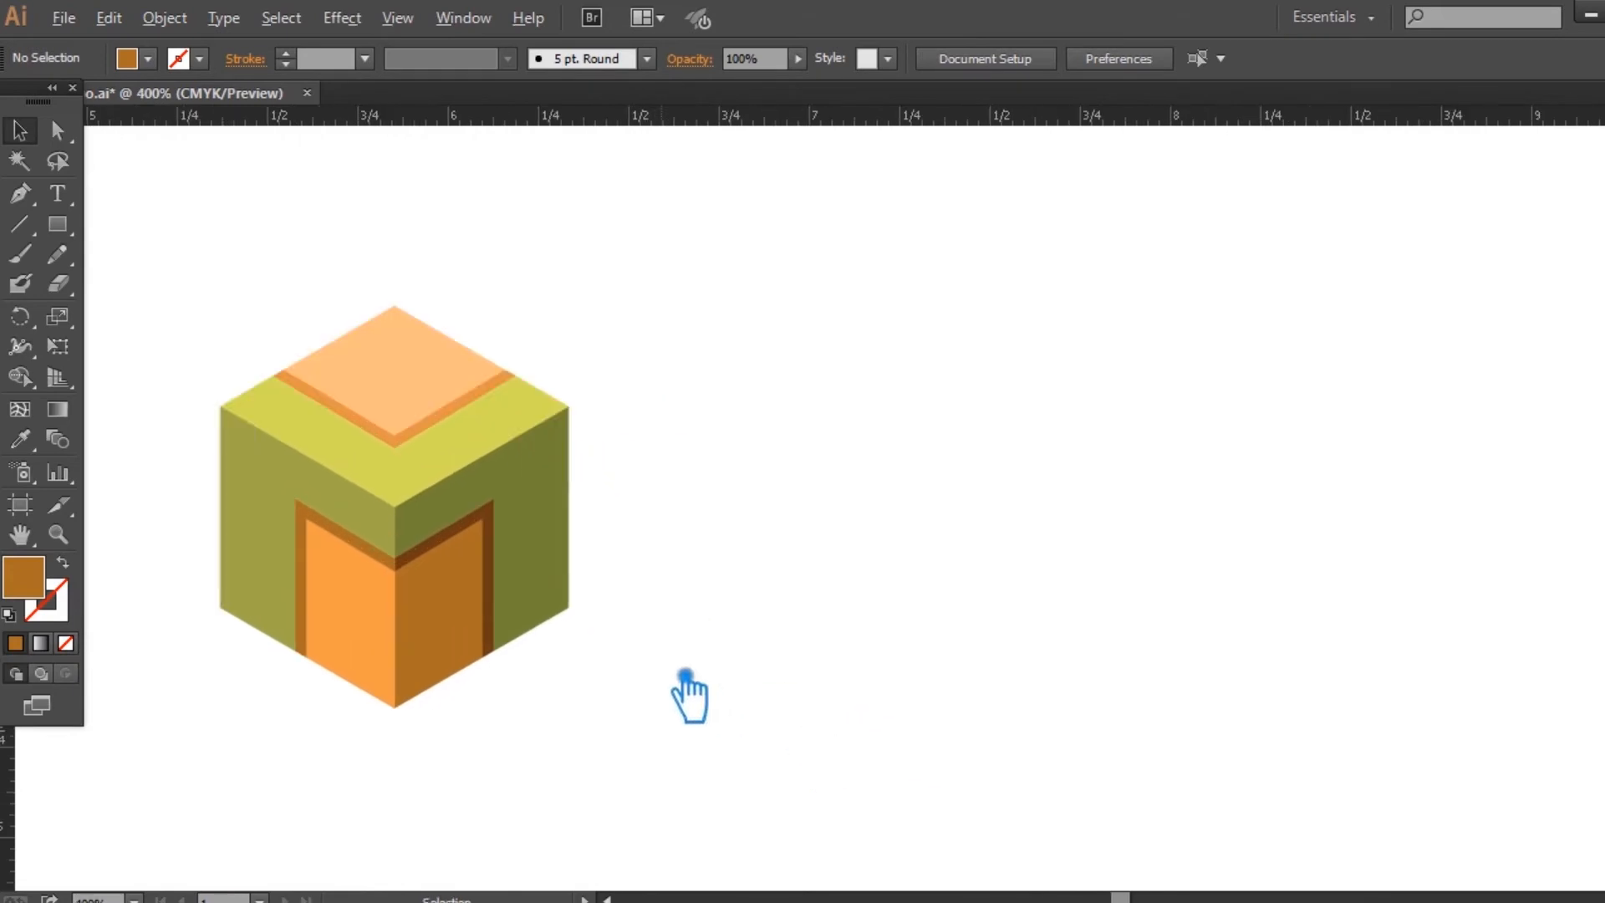
scroll(690, 681, "up", 1)
left_click_drag(671, 656, 924, 760)
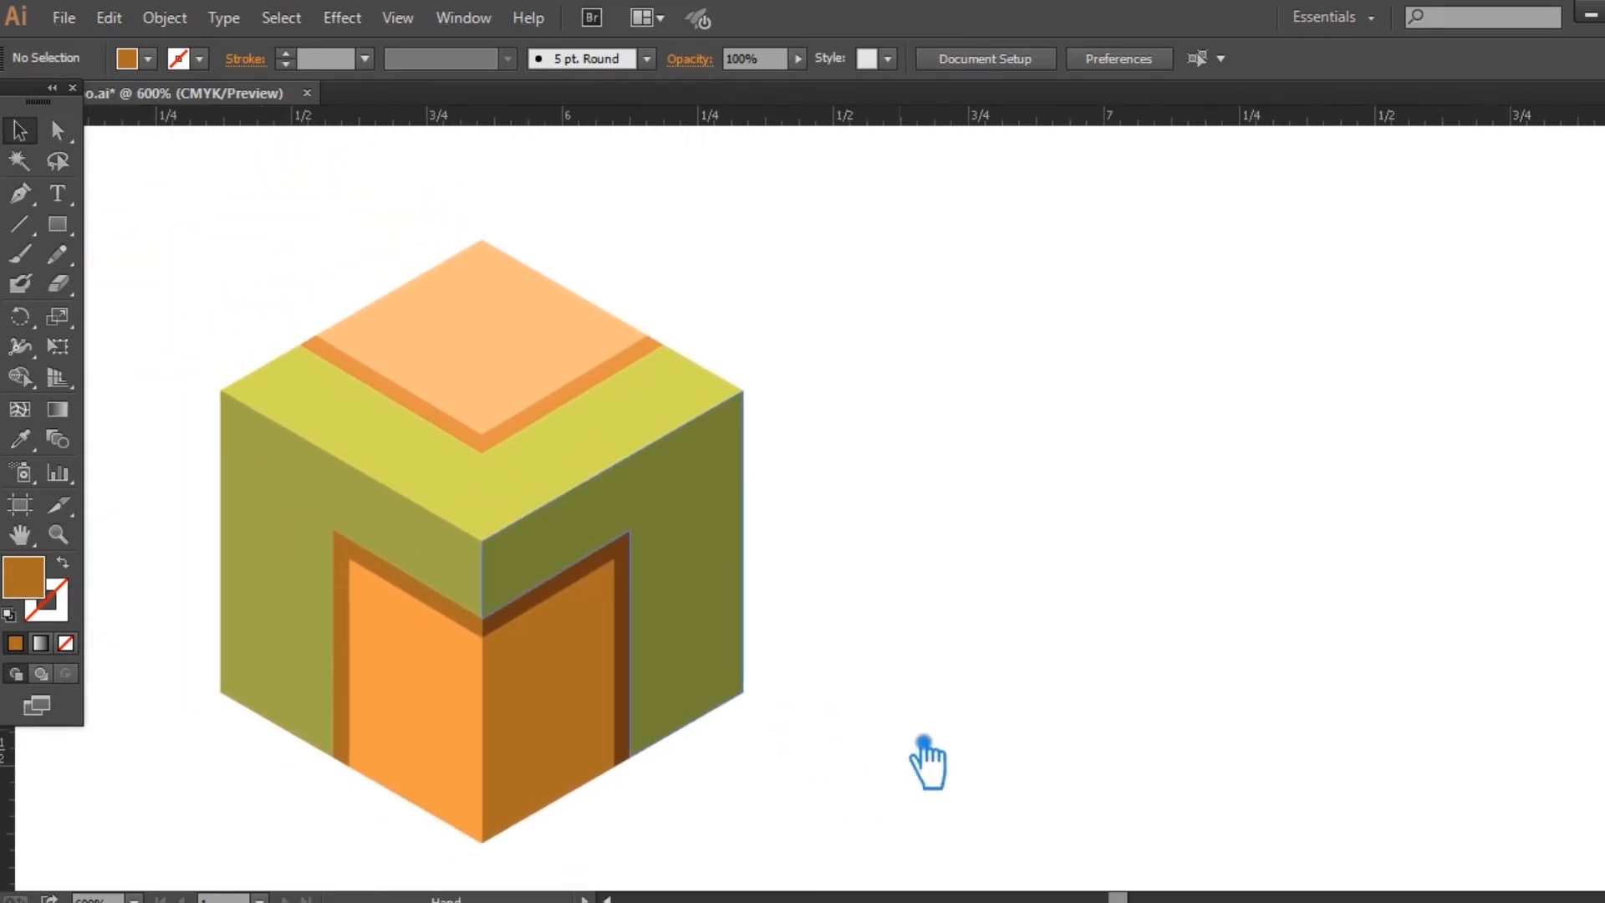
left_click_drag(887, 832, 172, 266)
key("a")
key("ctrl+g")
key("v")
left_click(1014, 538)
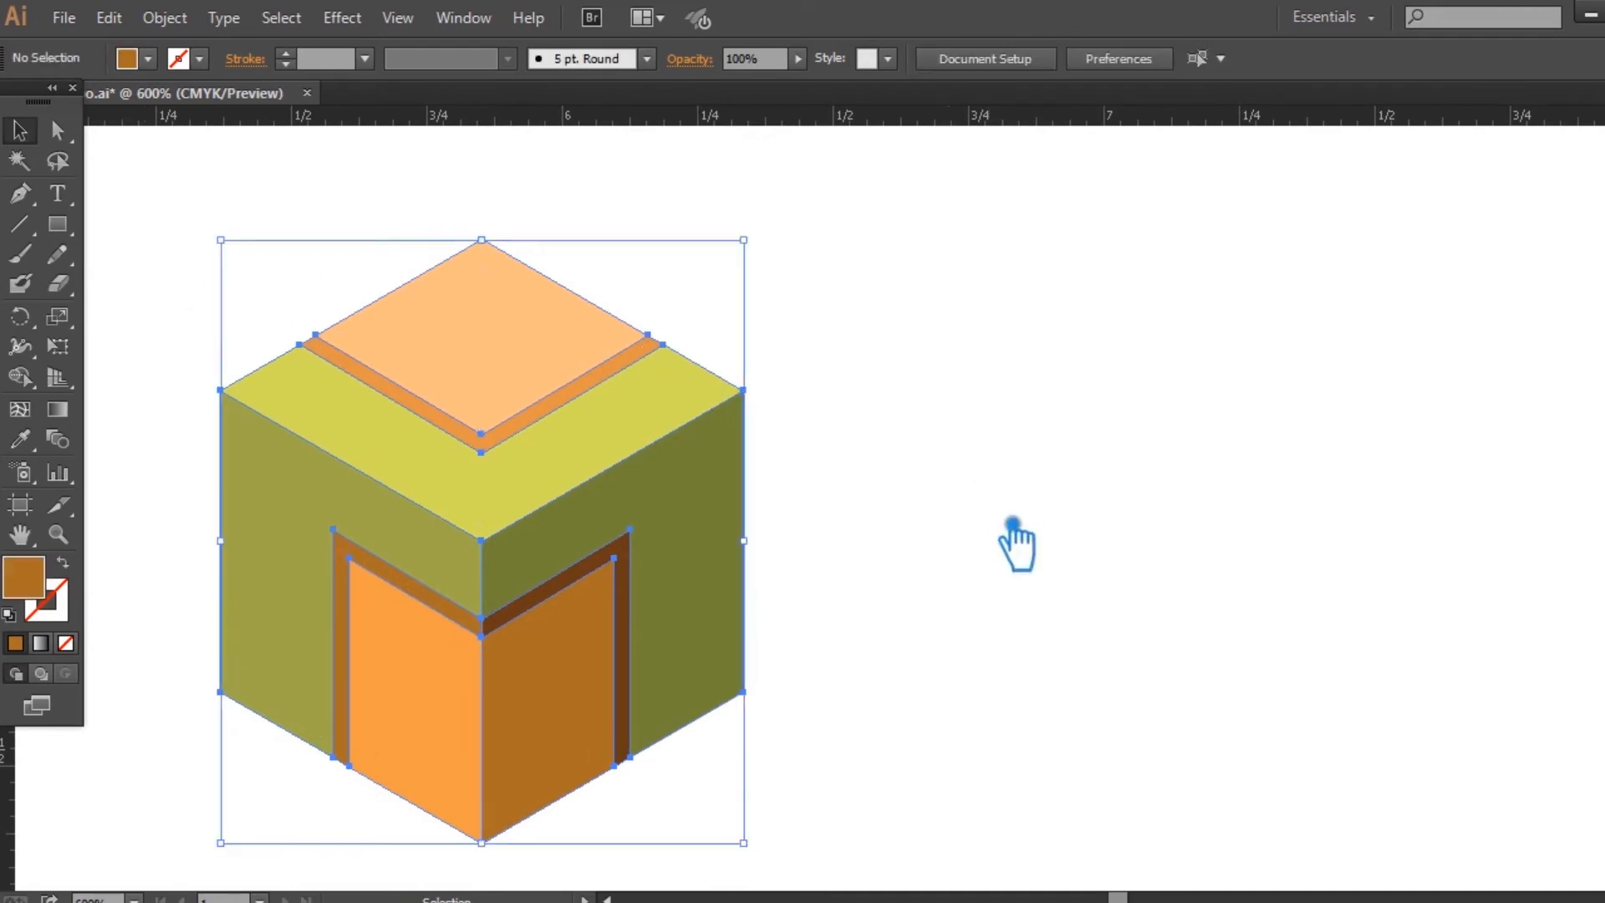
Step: Duplicate the finished cube to the right of the original and ungroup the copy
left_click_drag(587, 524, 1193, 512)
right_click(1193, 512)
left_click(1258, 648)
left_click(1471, 583)
Step: Delete the two orange front panels and the light orange top diamond from the copied cube
left_click(1180, 702)
key("Delete")
left_click(1055, 720)
key("Delete")
left_click(1104, 405)
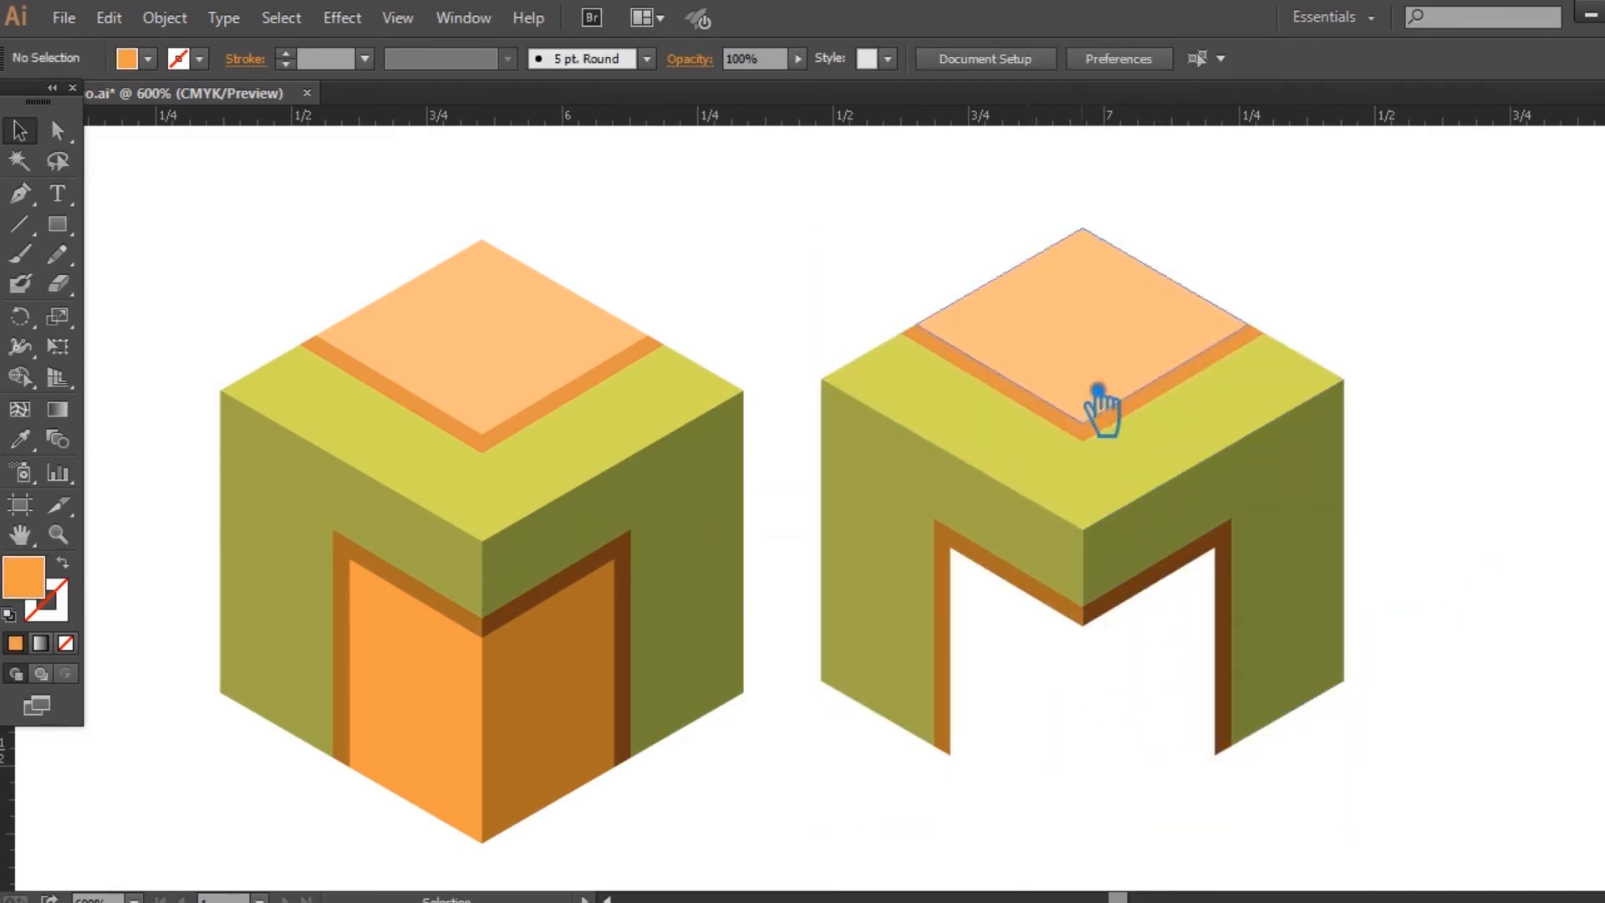
key("Delete")
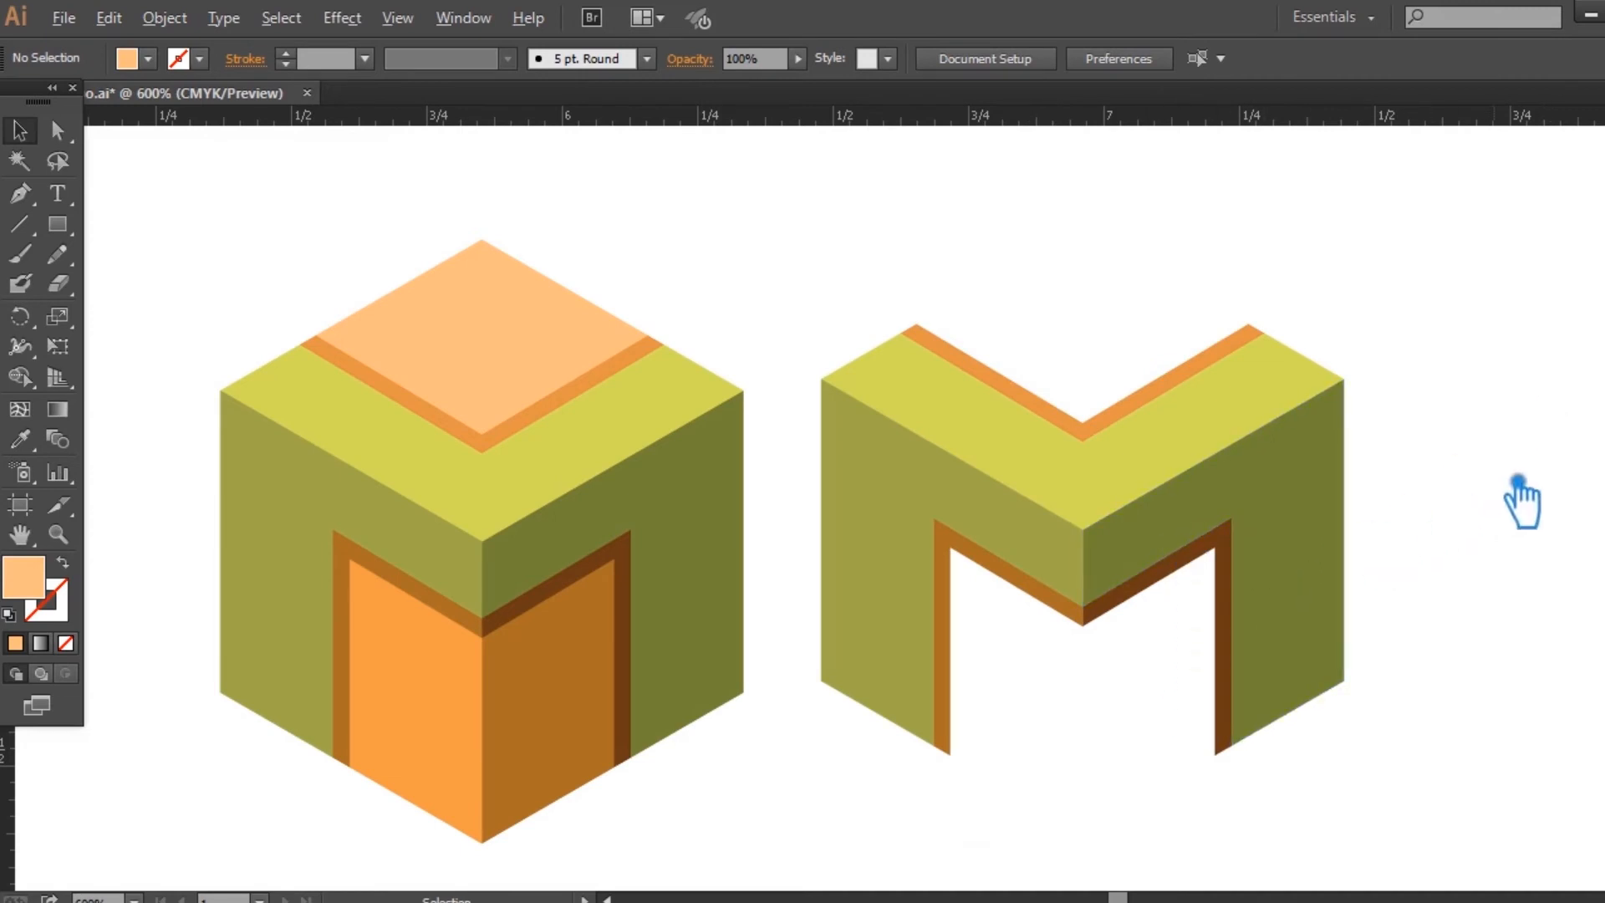
Step: Group all the remaining shapes of the copied cube into one letter M
scroll(1538, 518, "down", 1)
scroll(1547, 538, "right", 5)
scroll(1182, 746, "right", 1)
left_click_drag(1107, 760, 596, 305)
key("a")
key("ctrl+g")
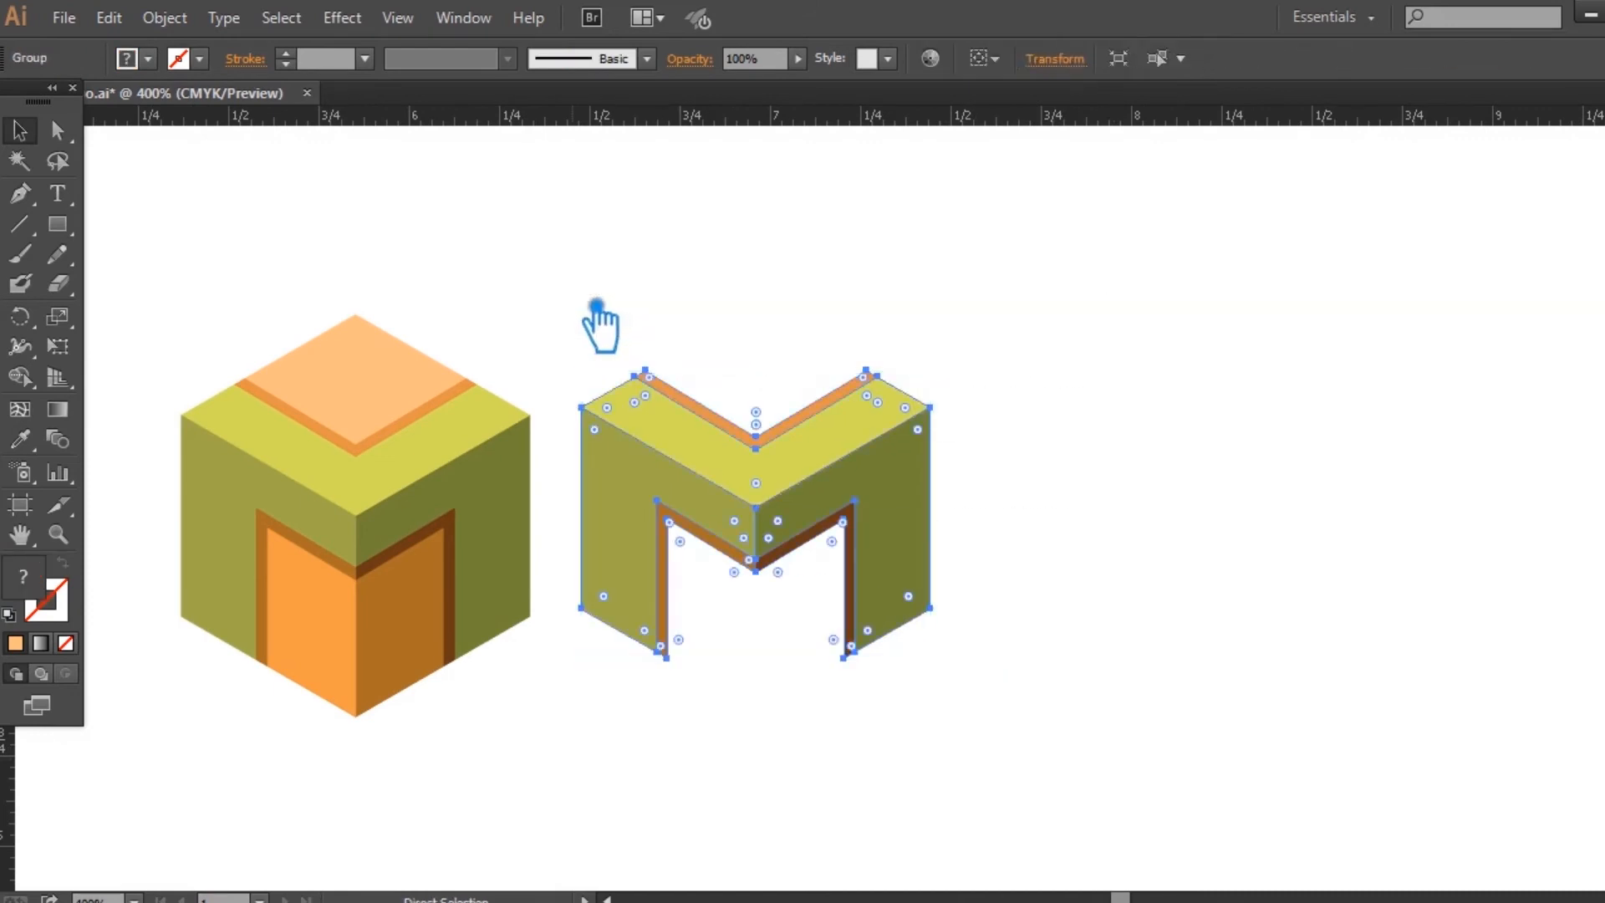
Step: Duplicate the M group to the right and ungroup the new copy
left_click_drag(872, 501, 1283, 505)
right_click(1255, 470)
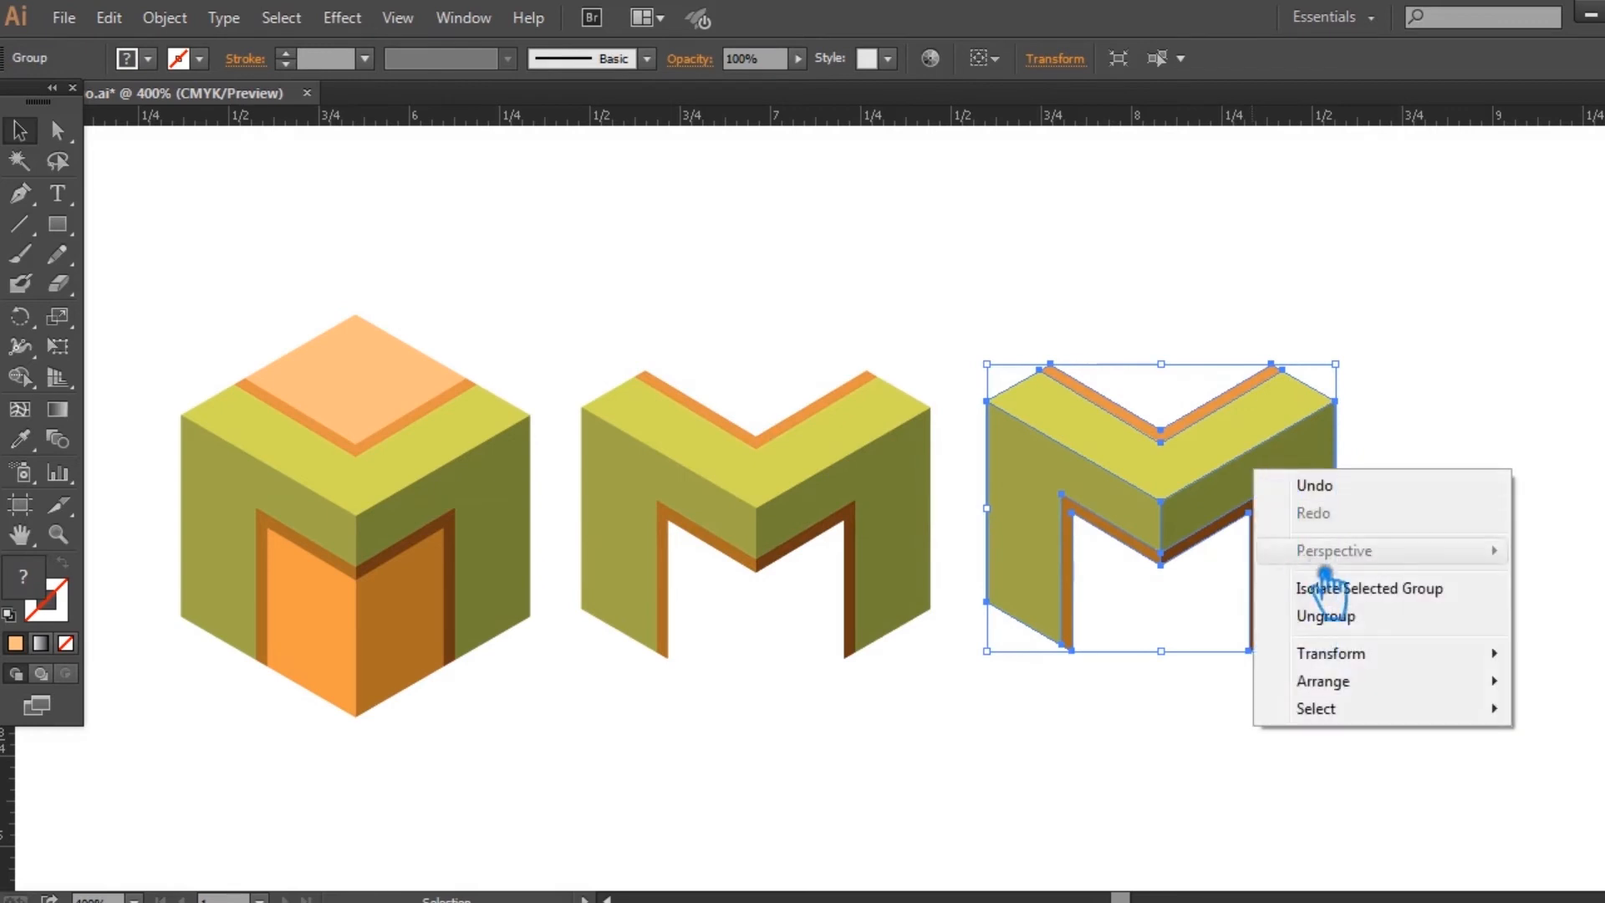
left_click(1351, 617)
left_click(1305, 623)
Step: Fill the third artwork's dark brown strip with the right face's dark olive and unite the strip with that face
left_click(1229, 539)
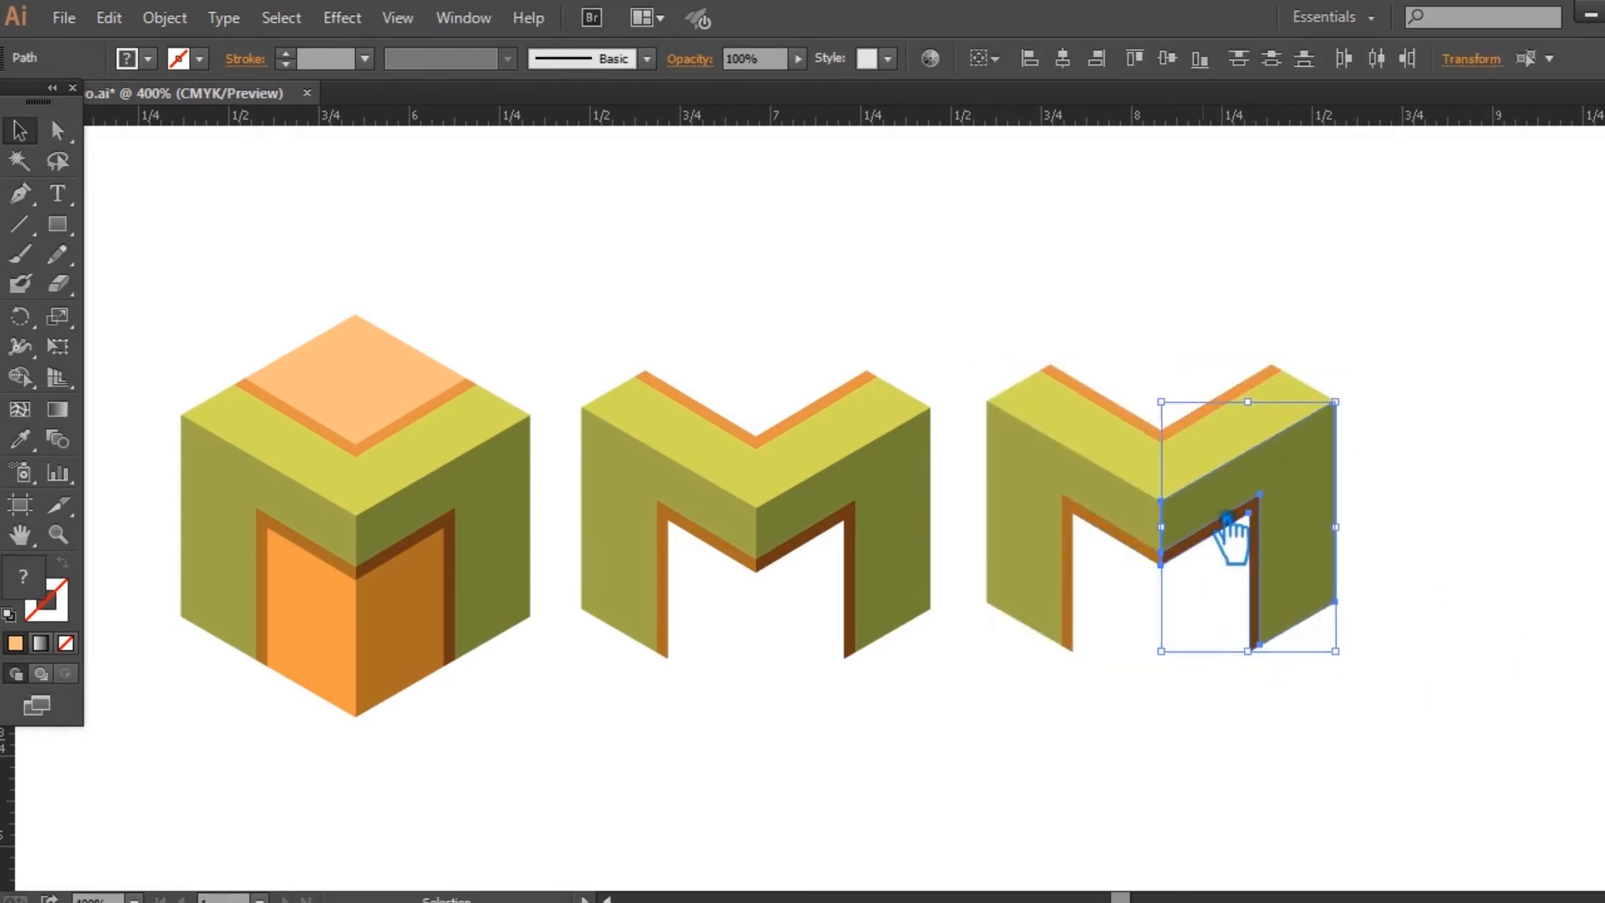
left_click(1283, 565)
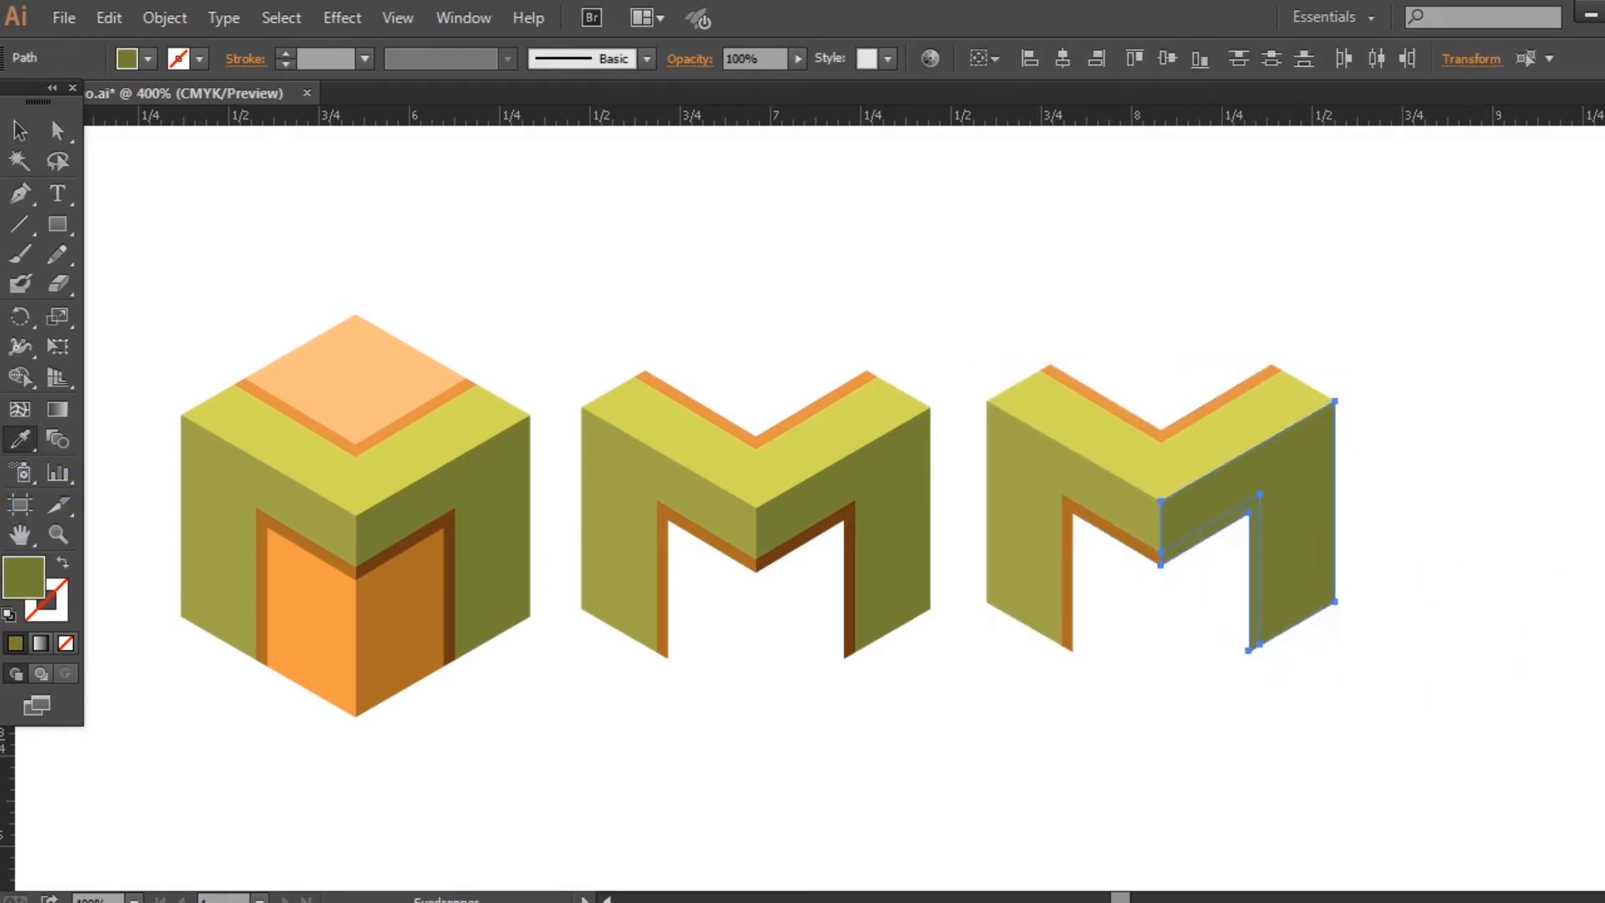
key("shift+ctrl+F9")
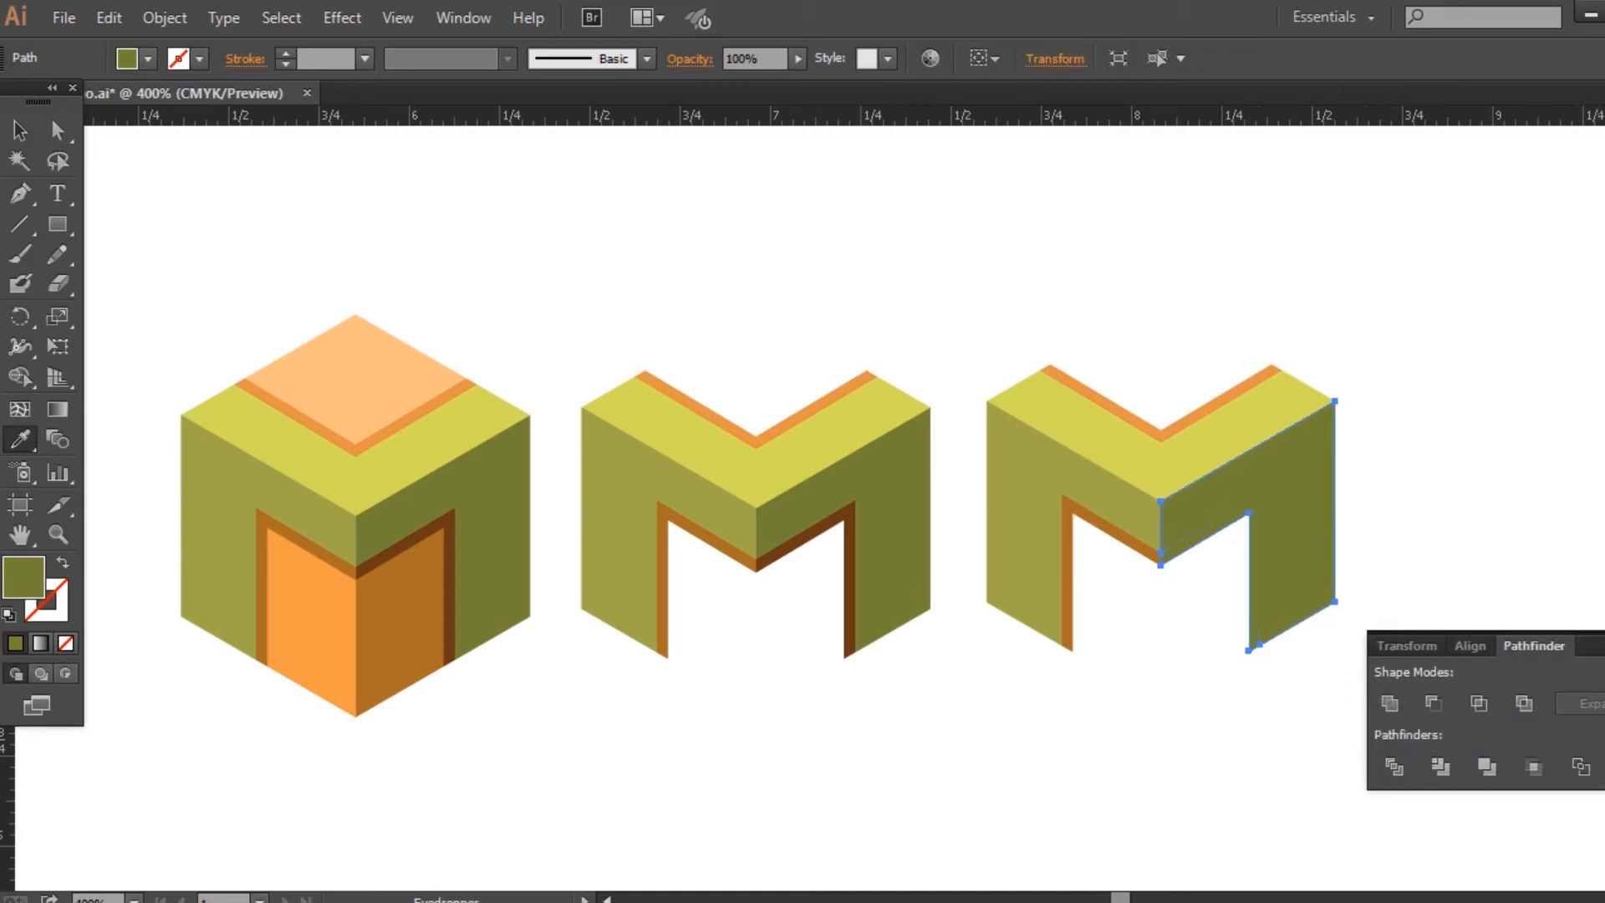
key("shift+ctrl+F9")
left_click(20, 130)
left_click(1117, 709)
Step: Fill the third artwork's left brown strip with the left face's olive and unite the strip with that face
left_click(1037, 533)
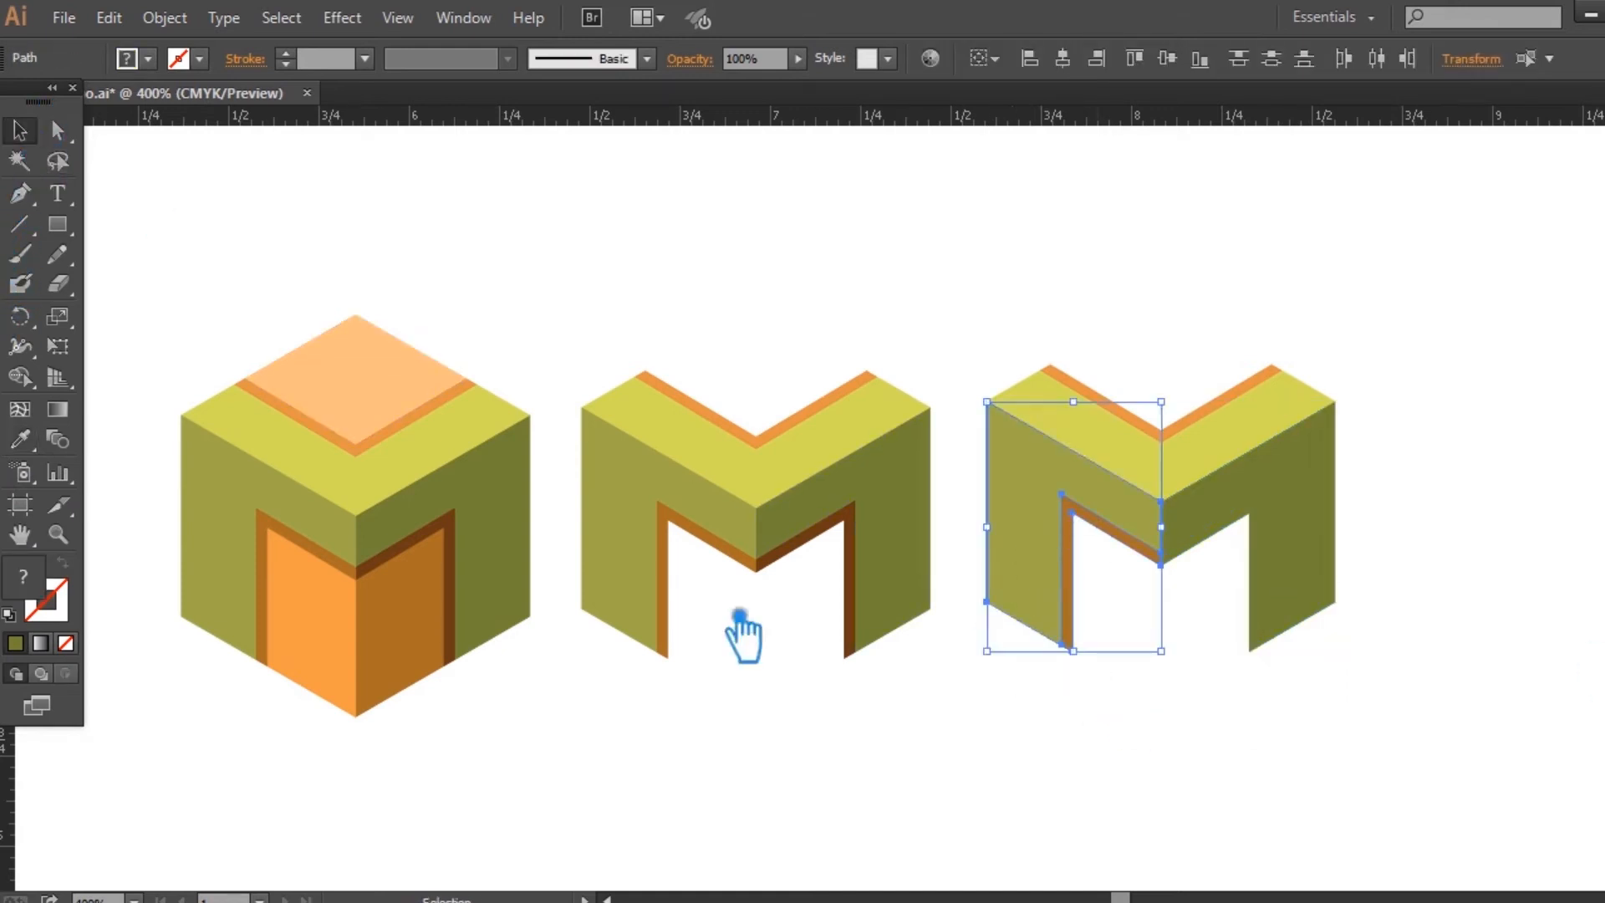
left_click(25, 441)
left_click(1049, 506)
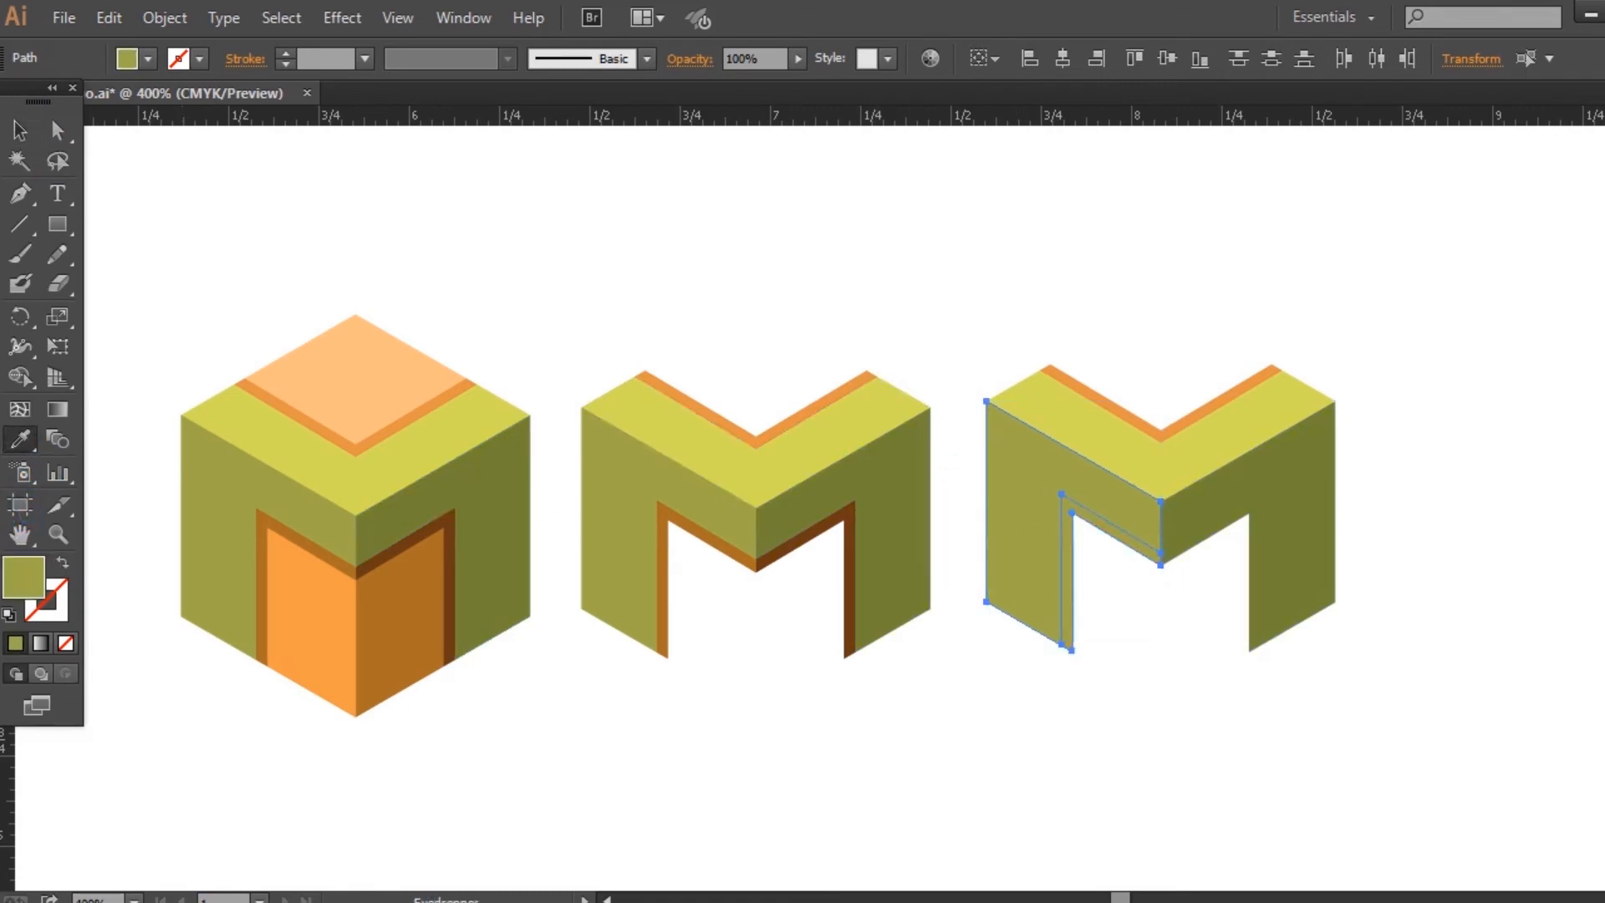
key("shift+ctrl+F9")
left_click(1396, 705)
key("v")
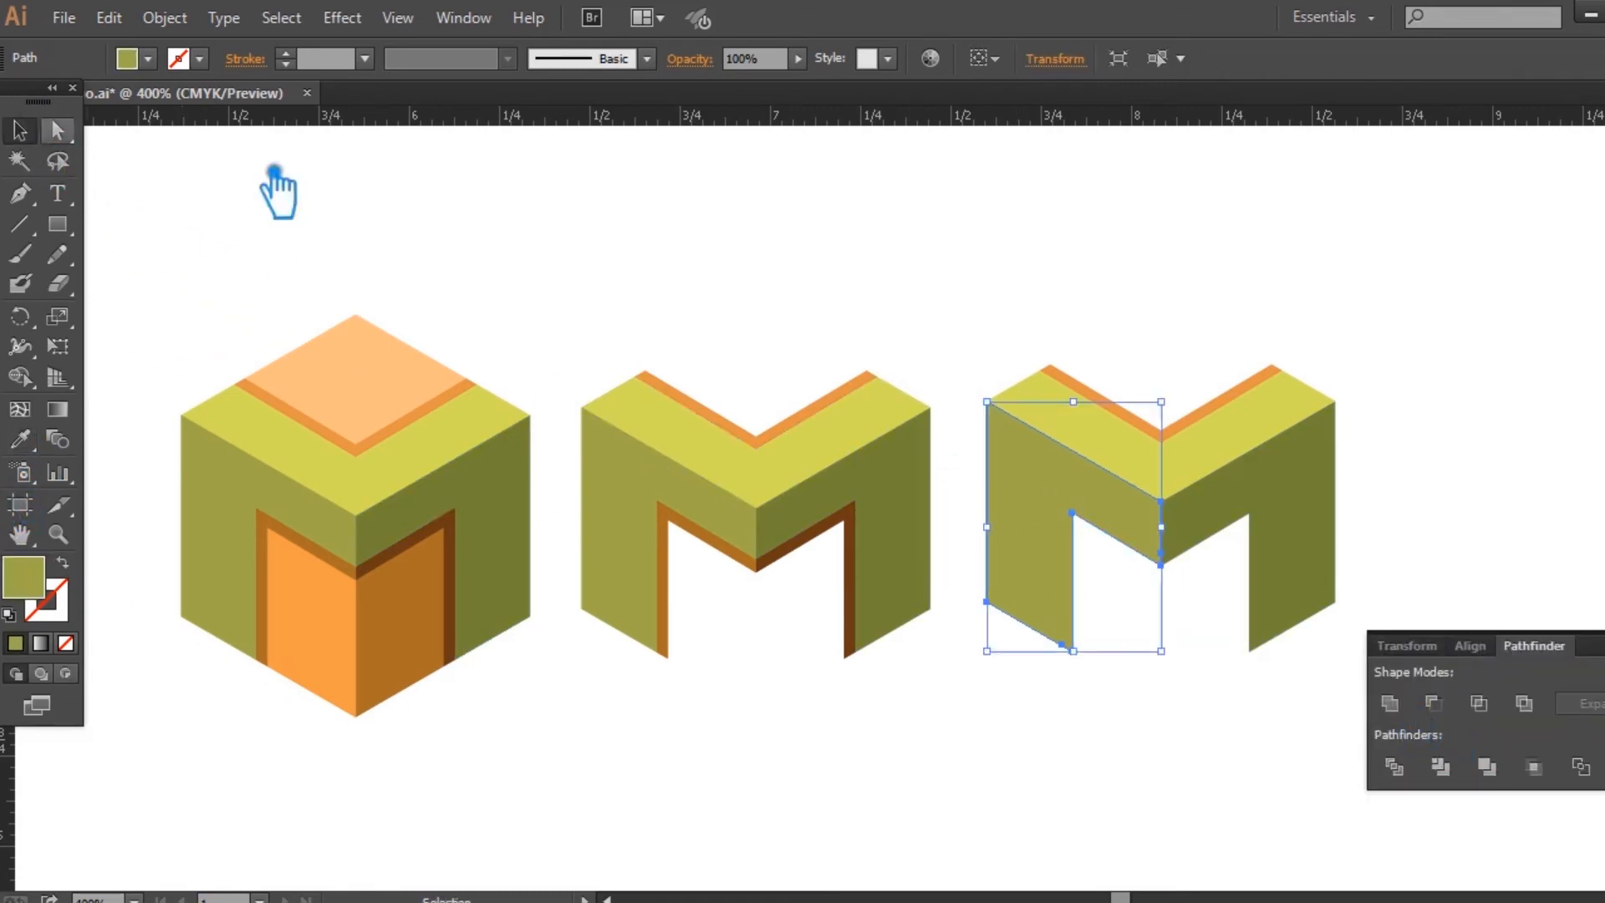
Step: Delete the orange V-shaped strip along the upper edge of the rightmost M and close the Pathfinder
left_click(1184, 336)
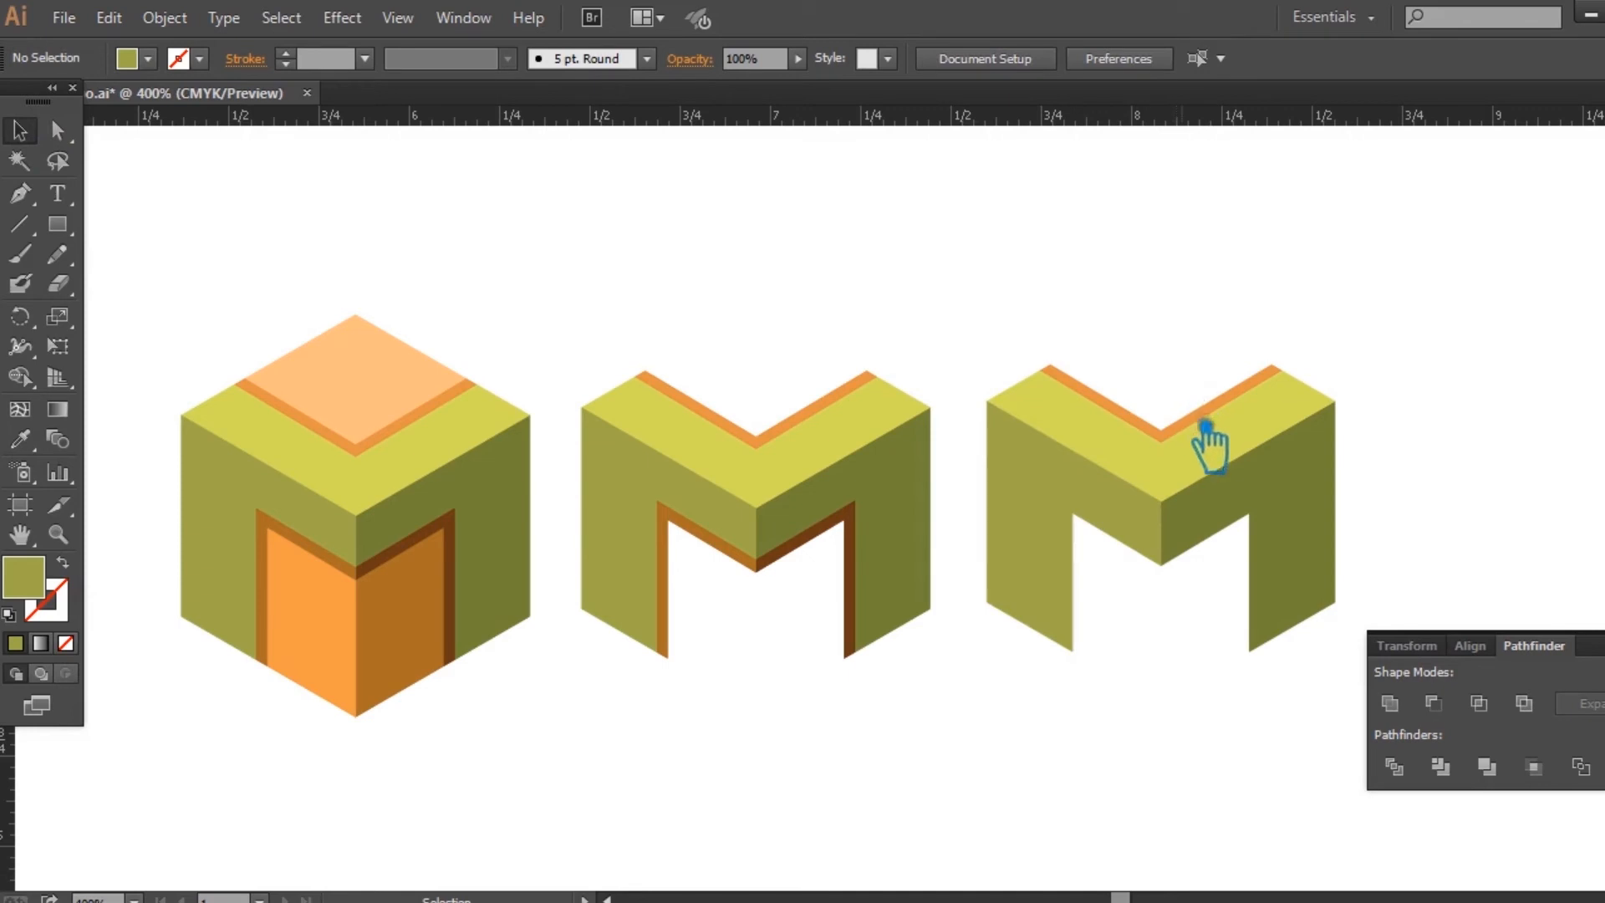
left_click(1206, 428)
key("Delete")
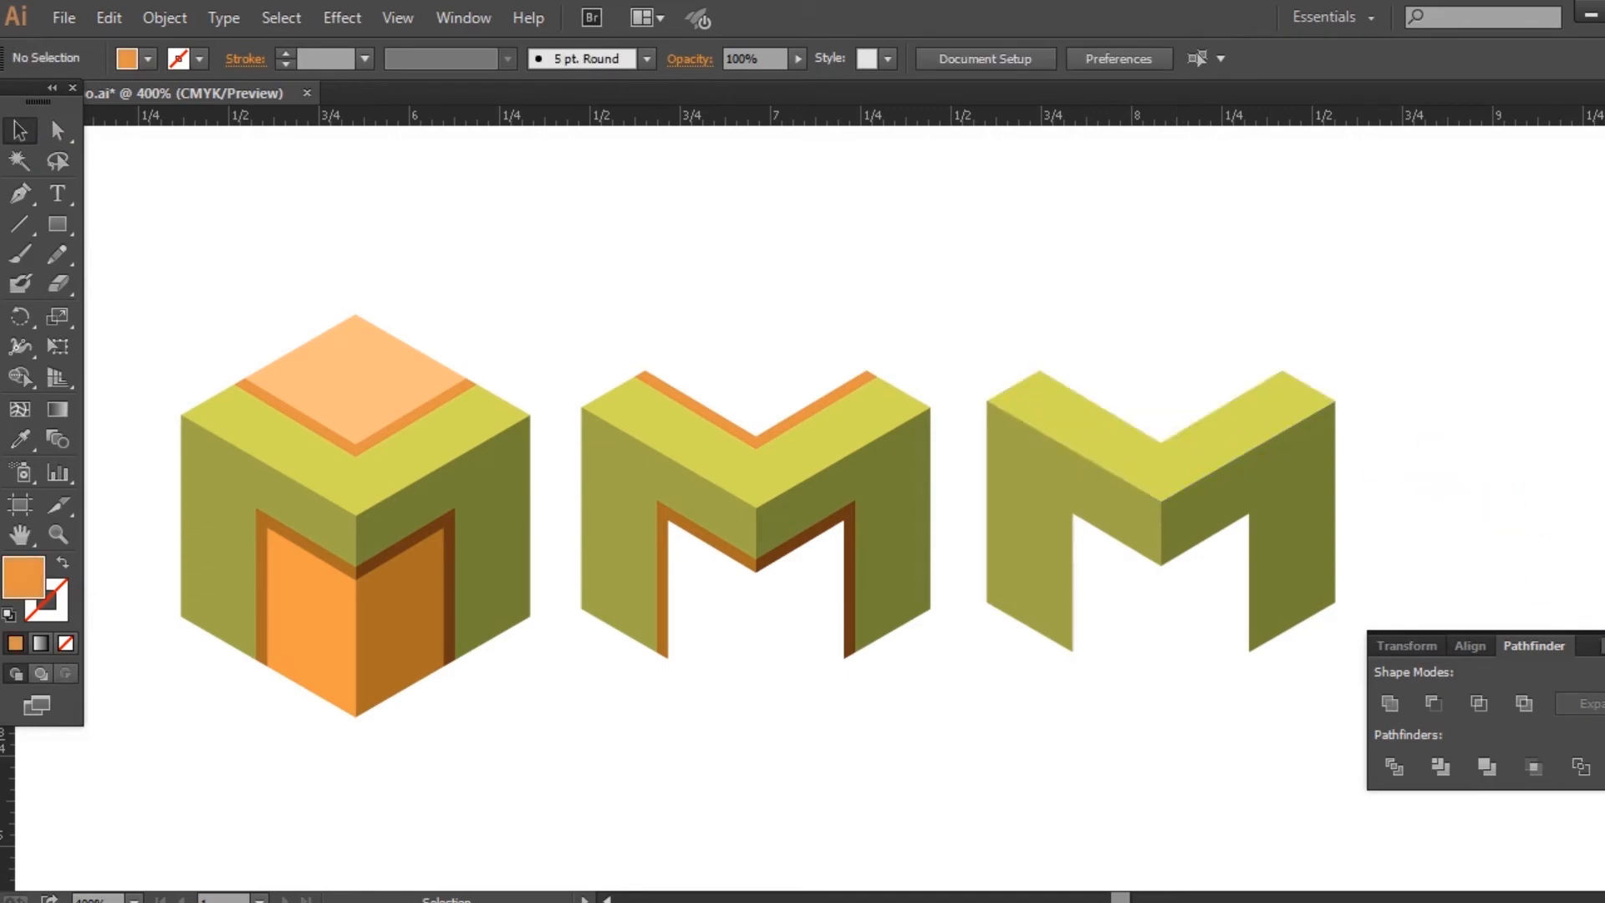
left_click(1596, 633)
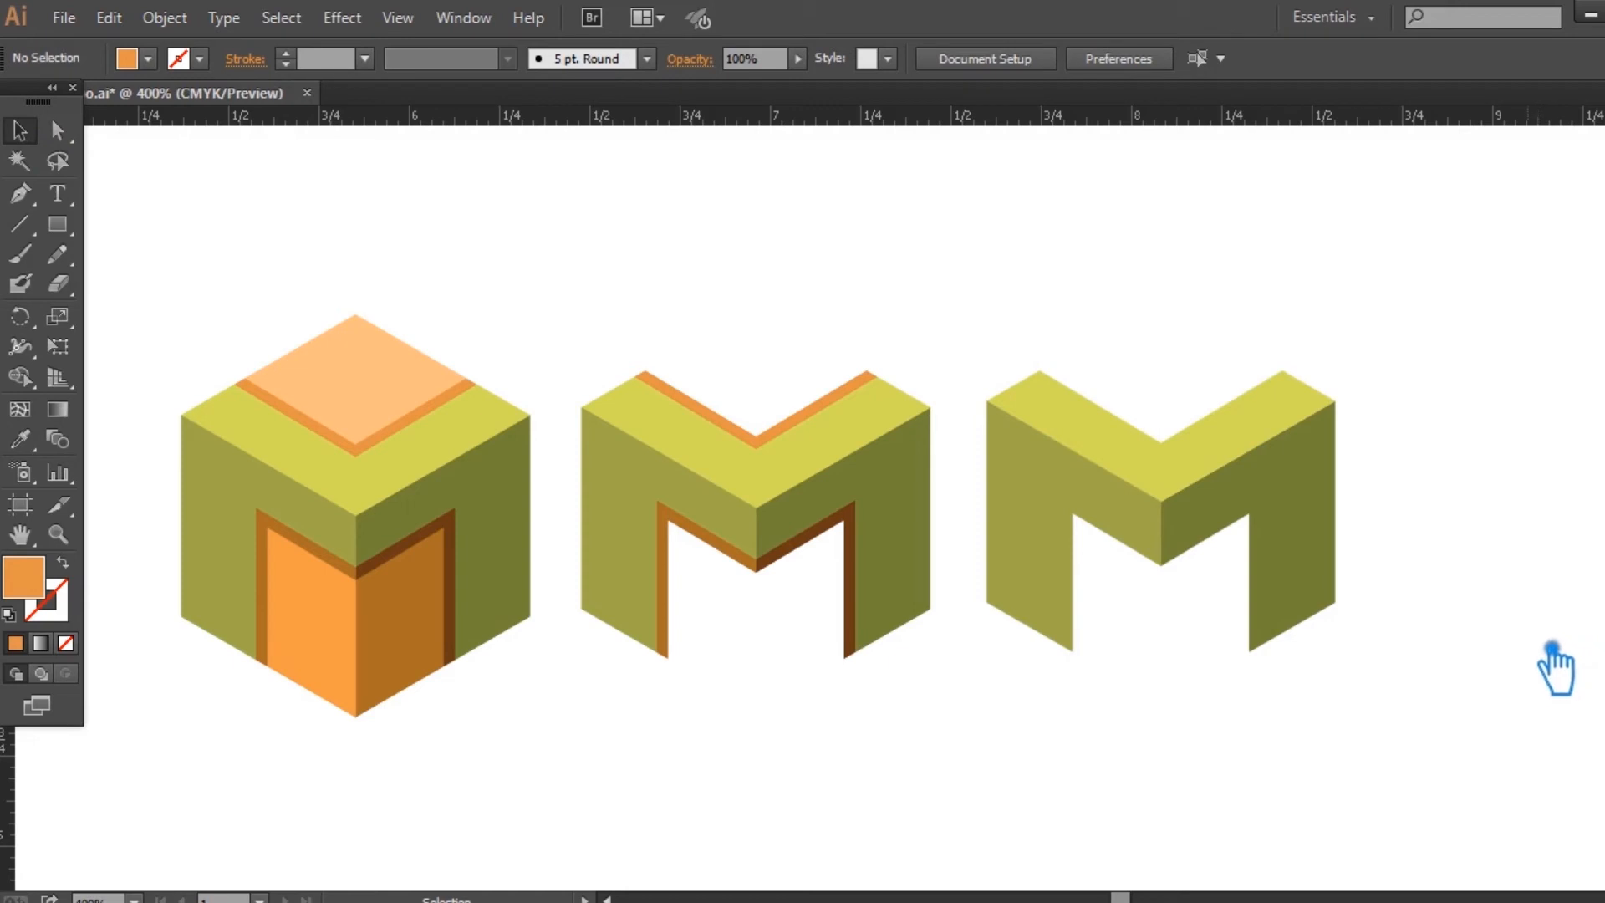
Step: Ungroup the middle M
left_click(925, 501)
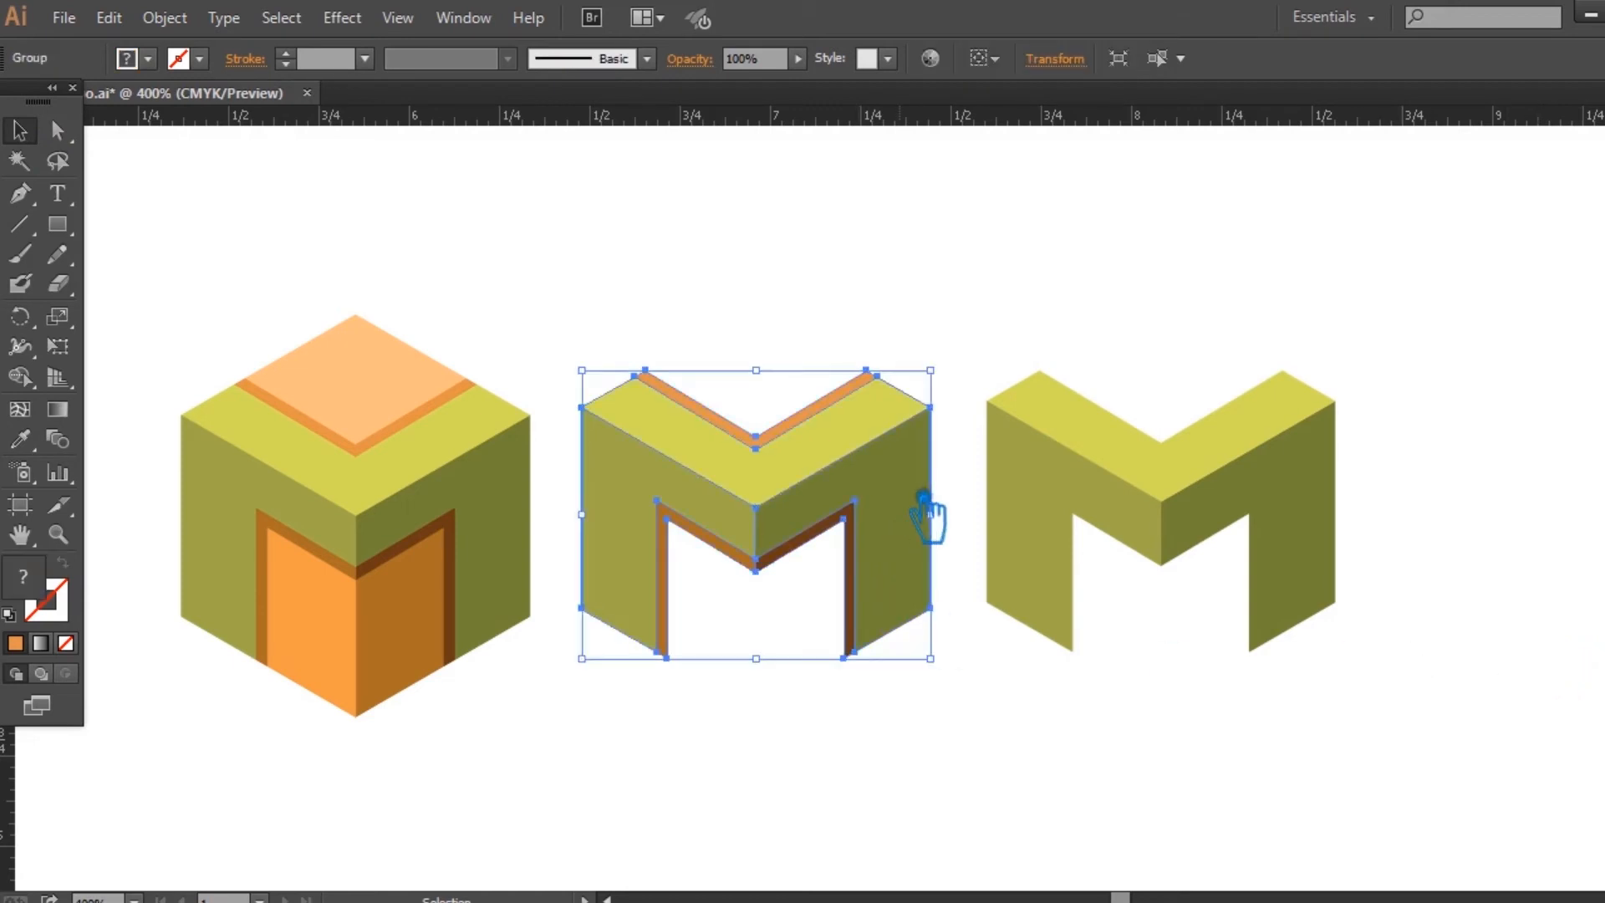
right_click(924, 502)
left_click(994, 633)
left_click(993, 750)
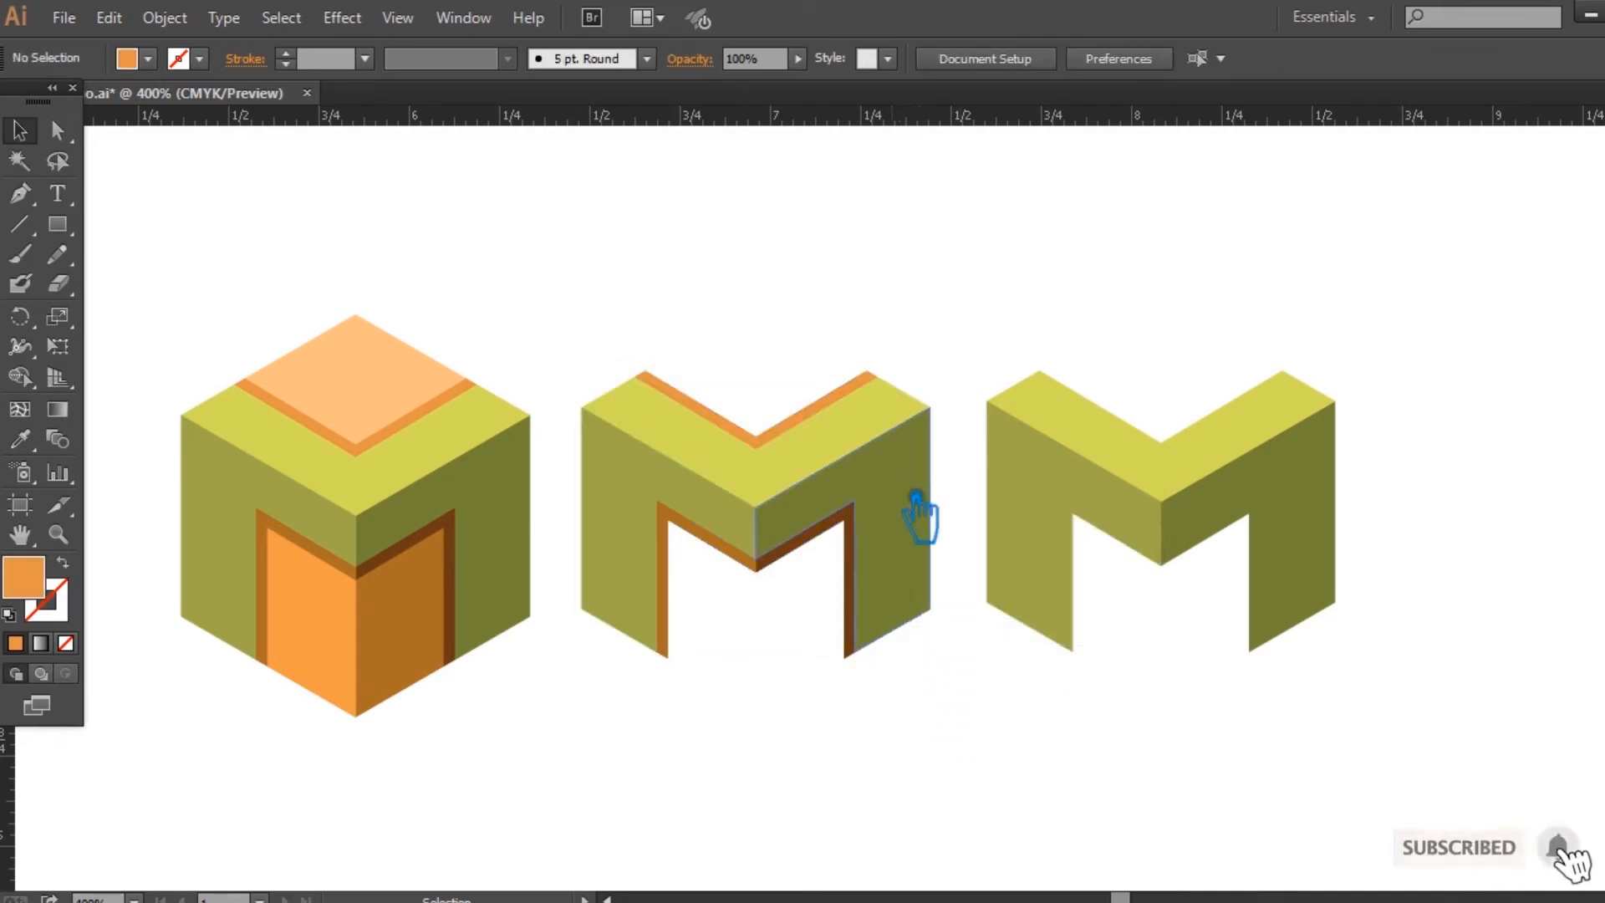
Step: Set the fill of the middle M's right face to dark green 148439
left_click(909, 515)
double_click(37, 590)
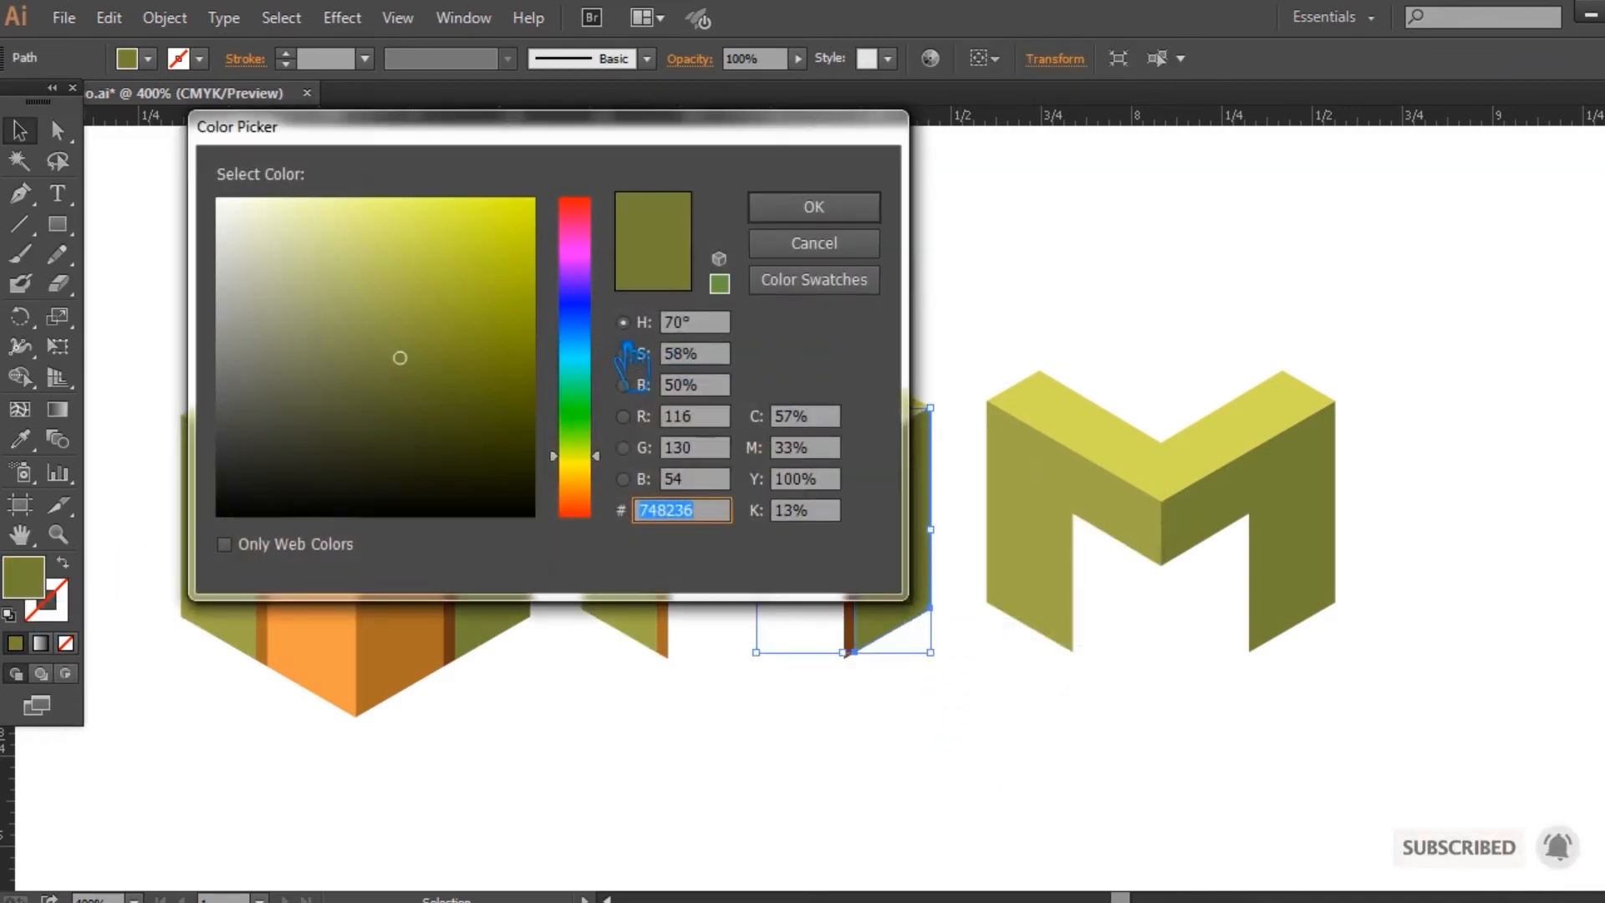
left_click(605, 359)
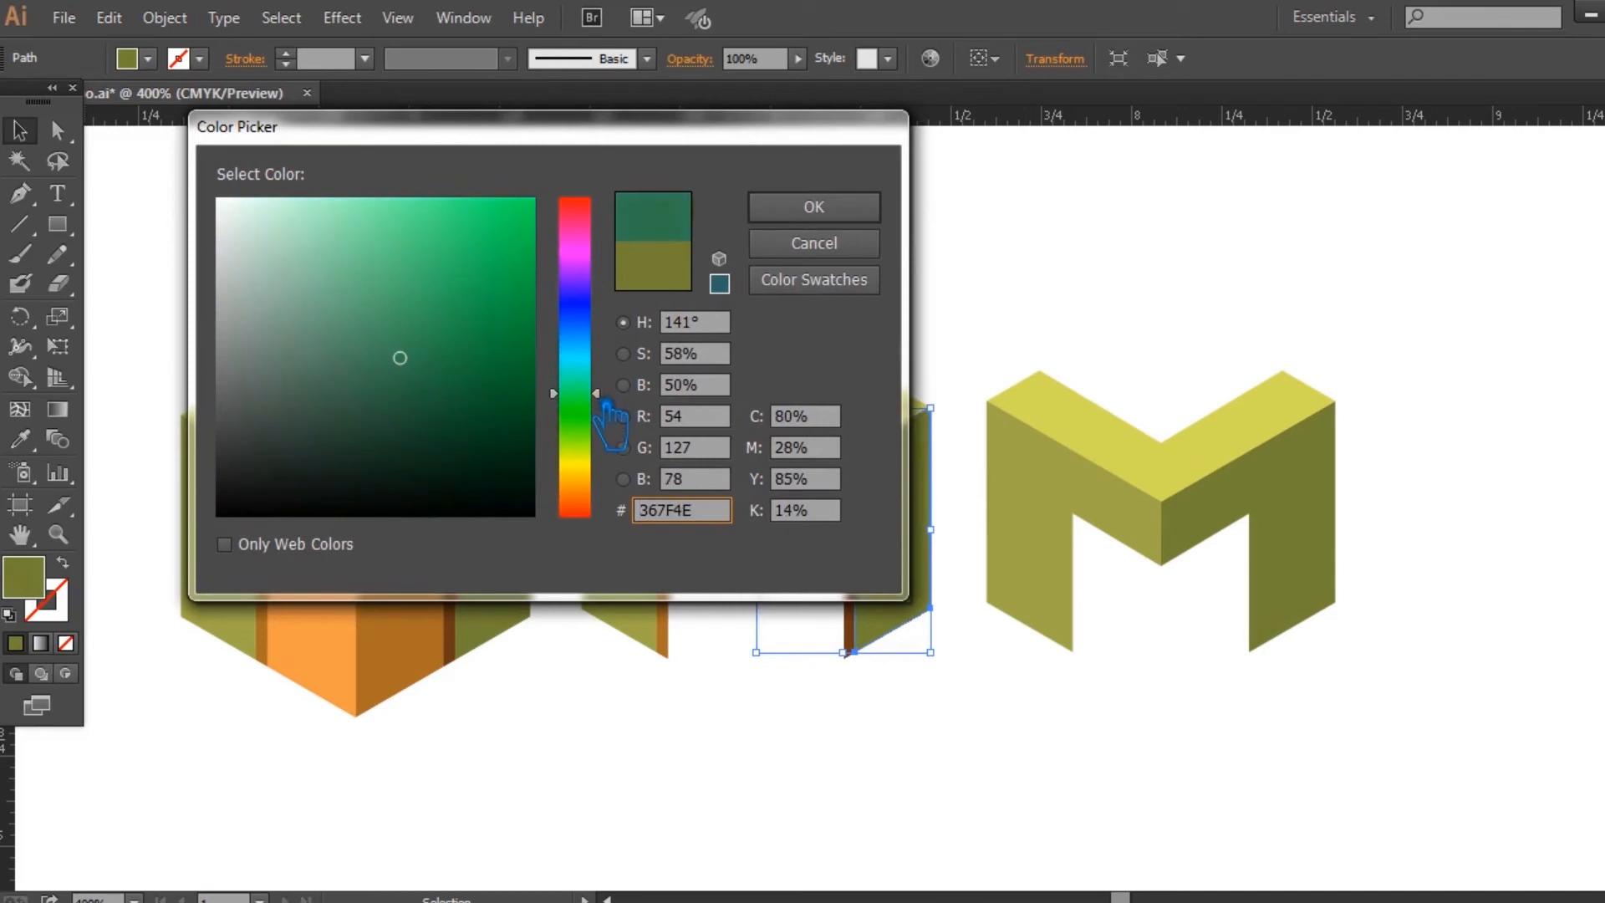
left_click(472, 332)
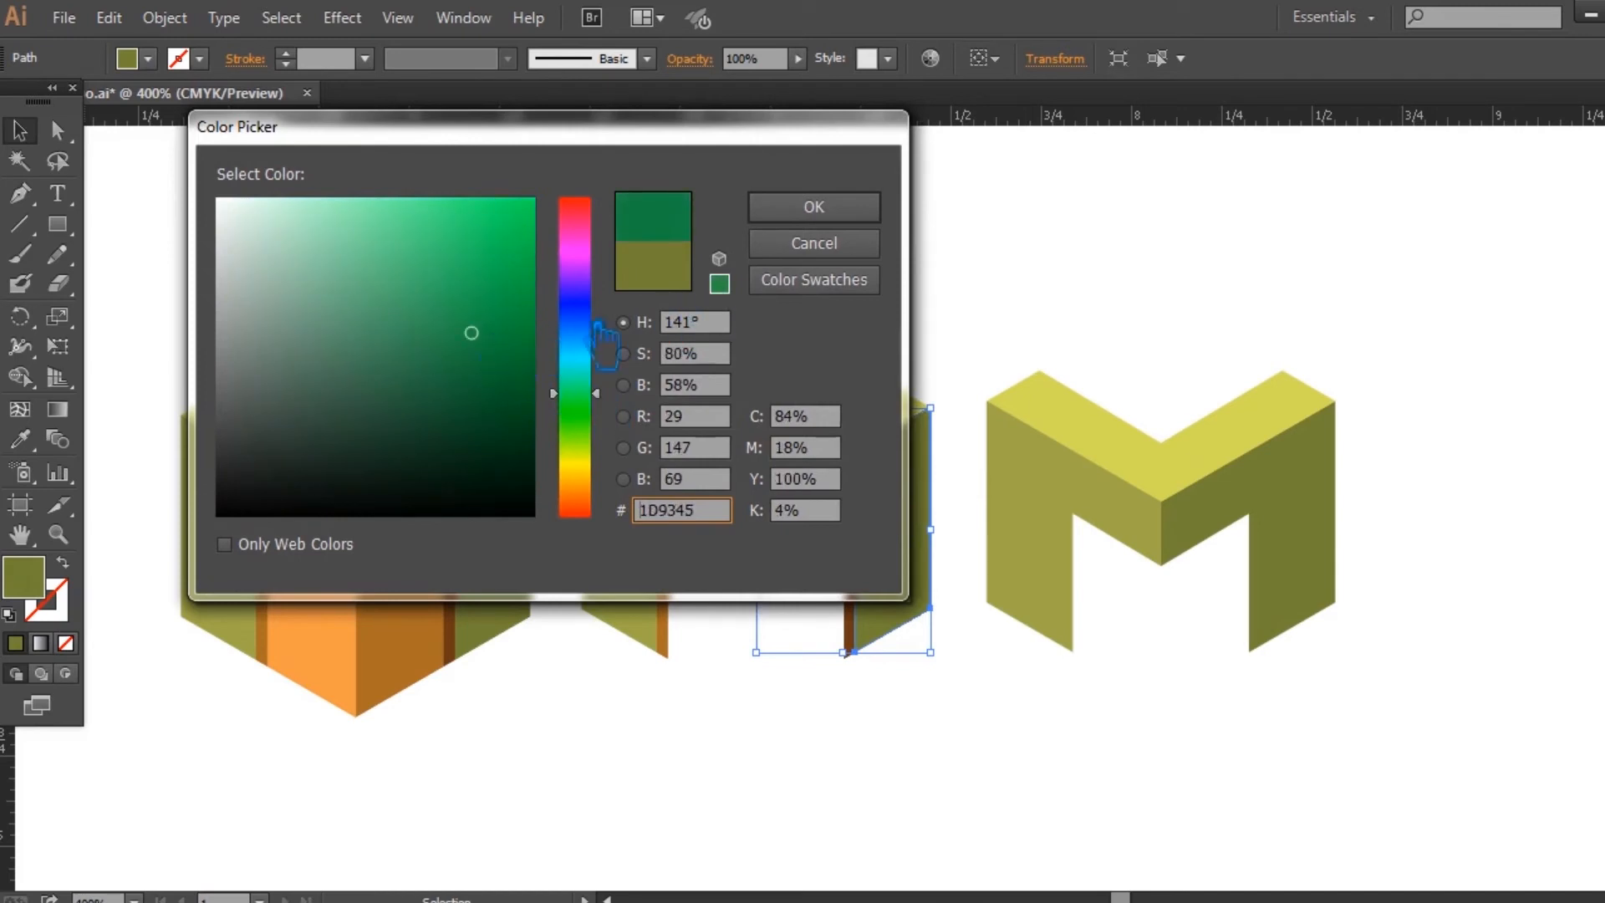
left_click(487, 351)
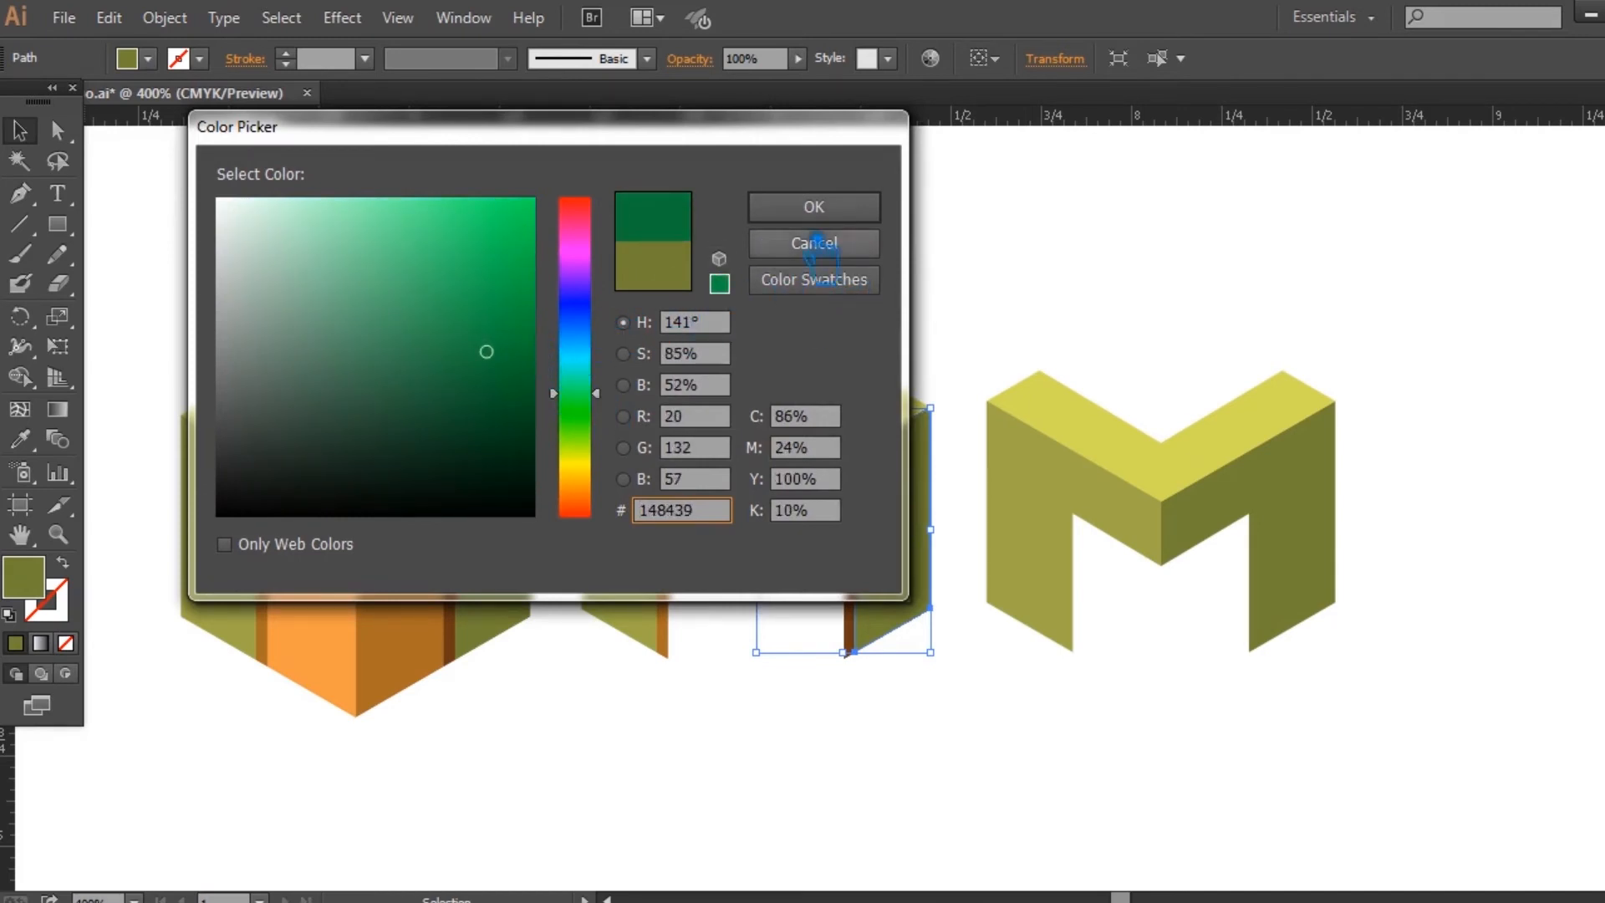
left_click(813, 207)
Step: Copy the right face's green to the middle M's dark brown strip and darken it to 107233
left_click(849, 543)
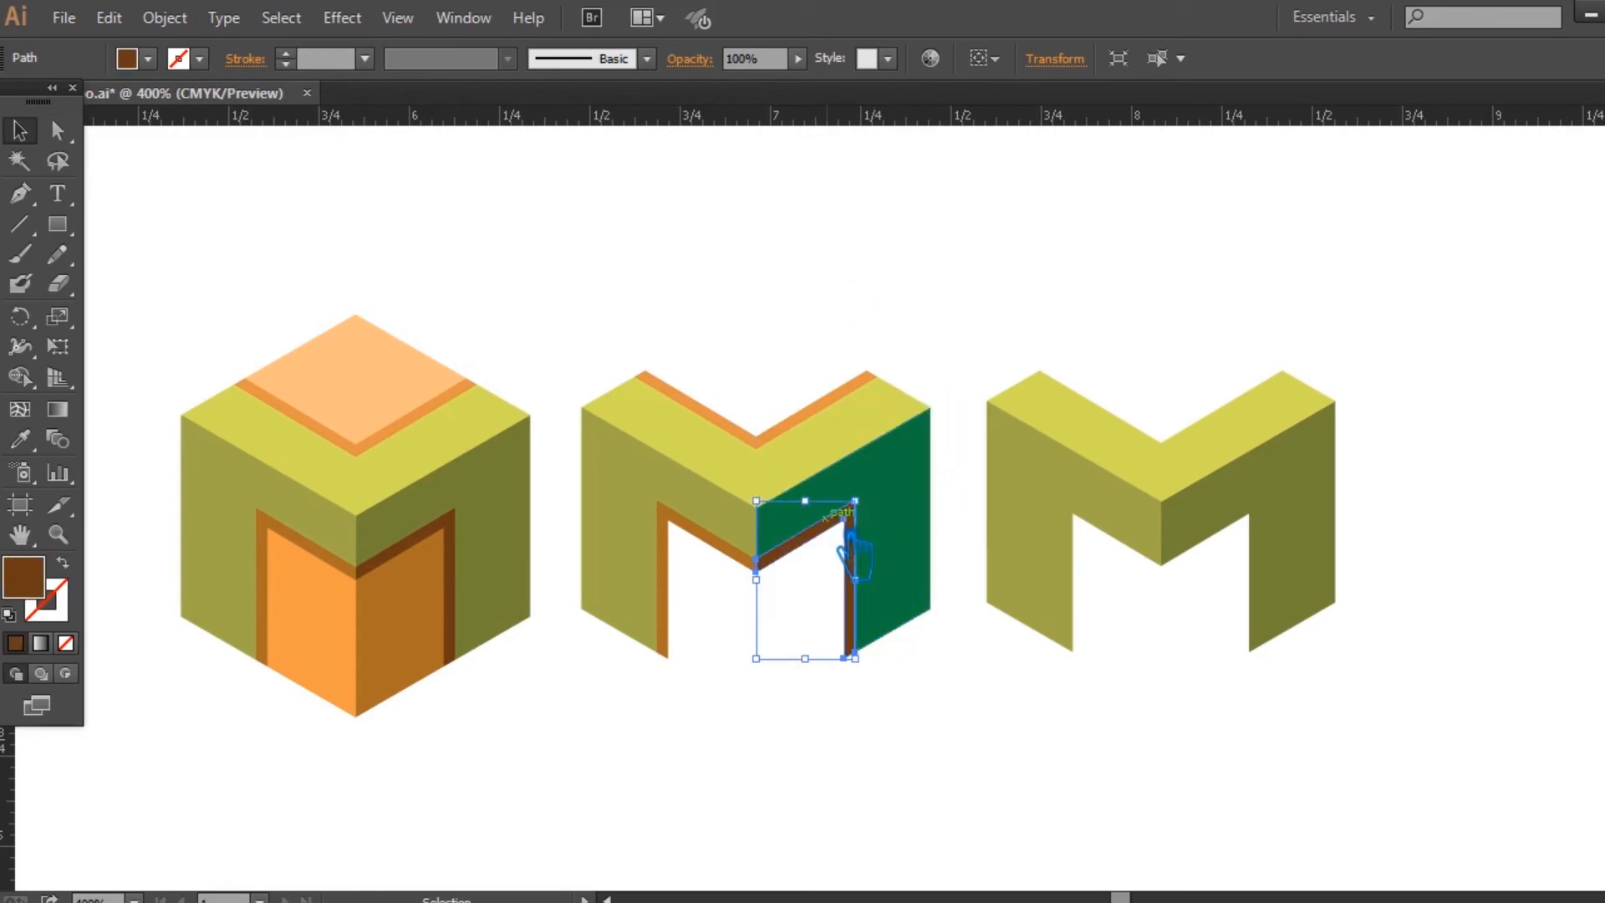
key("i")
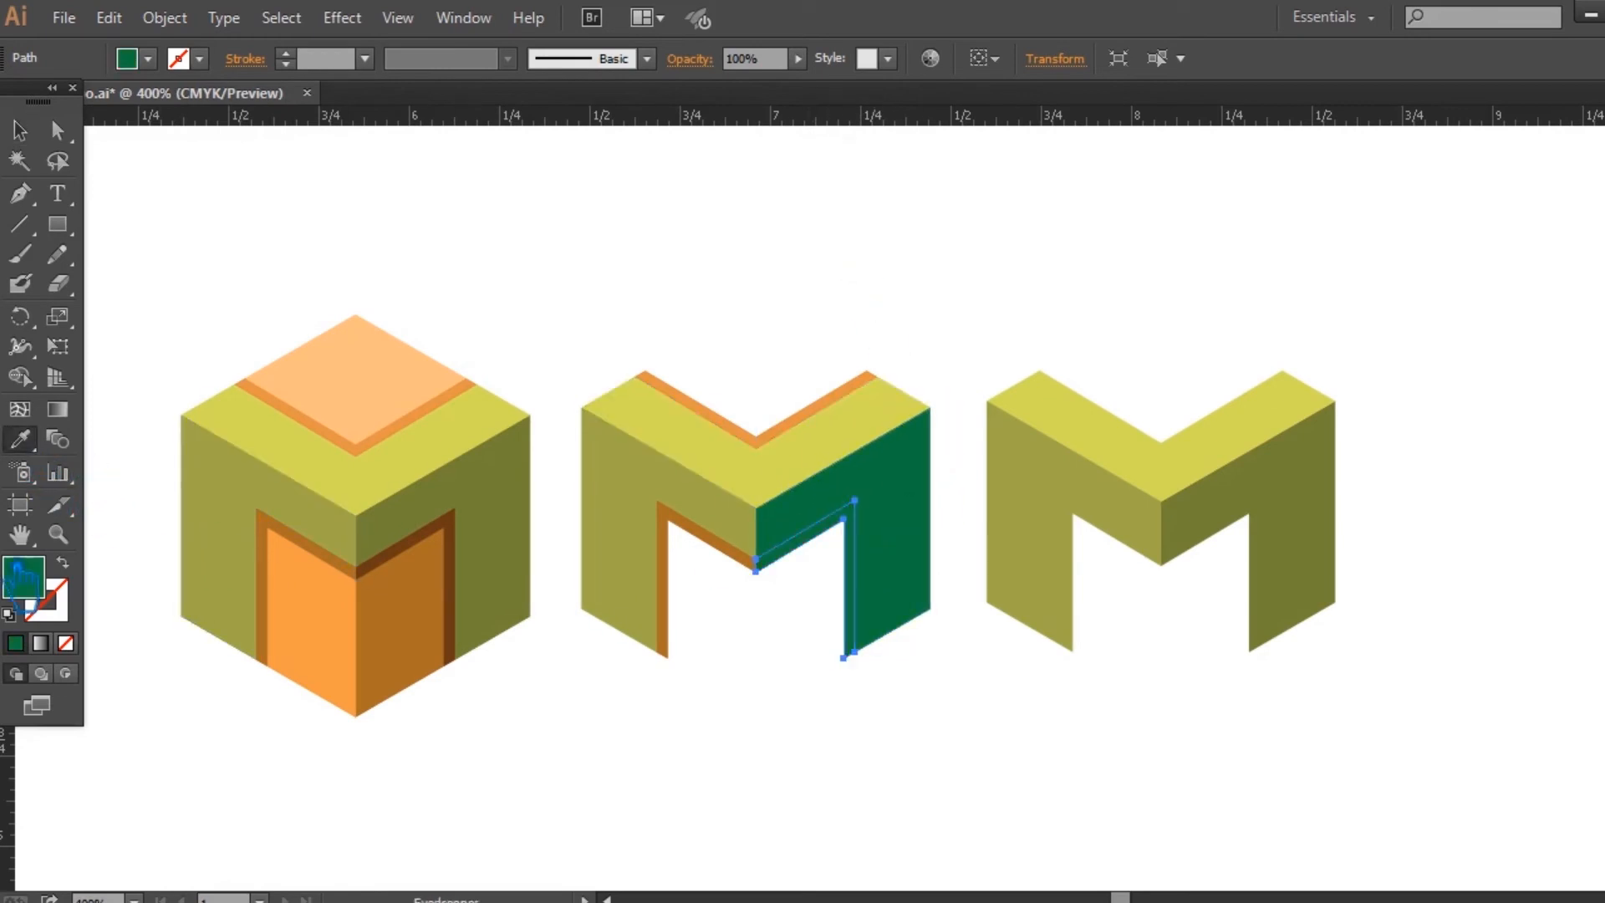
double_click(38, 591)
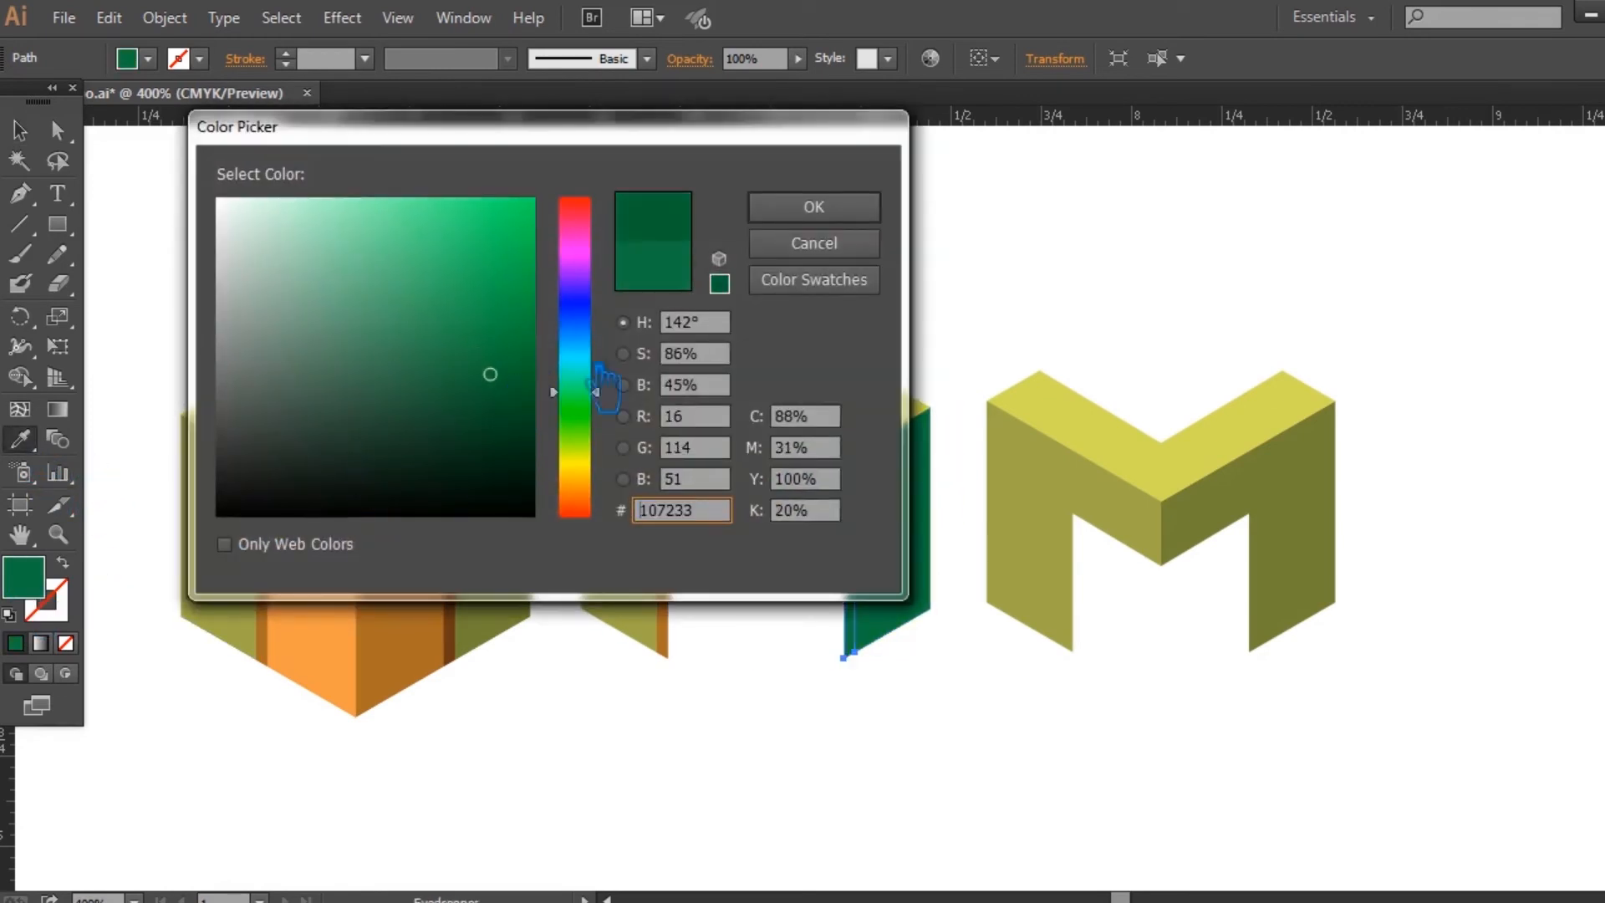
left_click(803, 207)
left_click(22, 132)
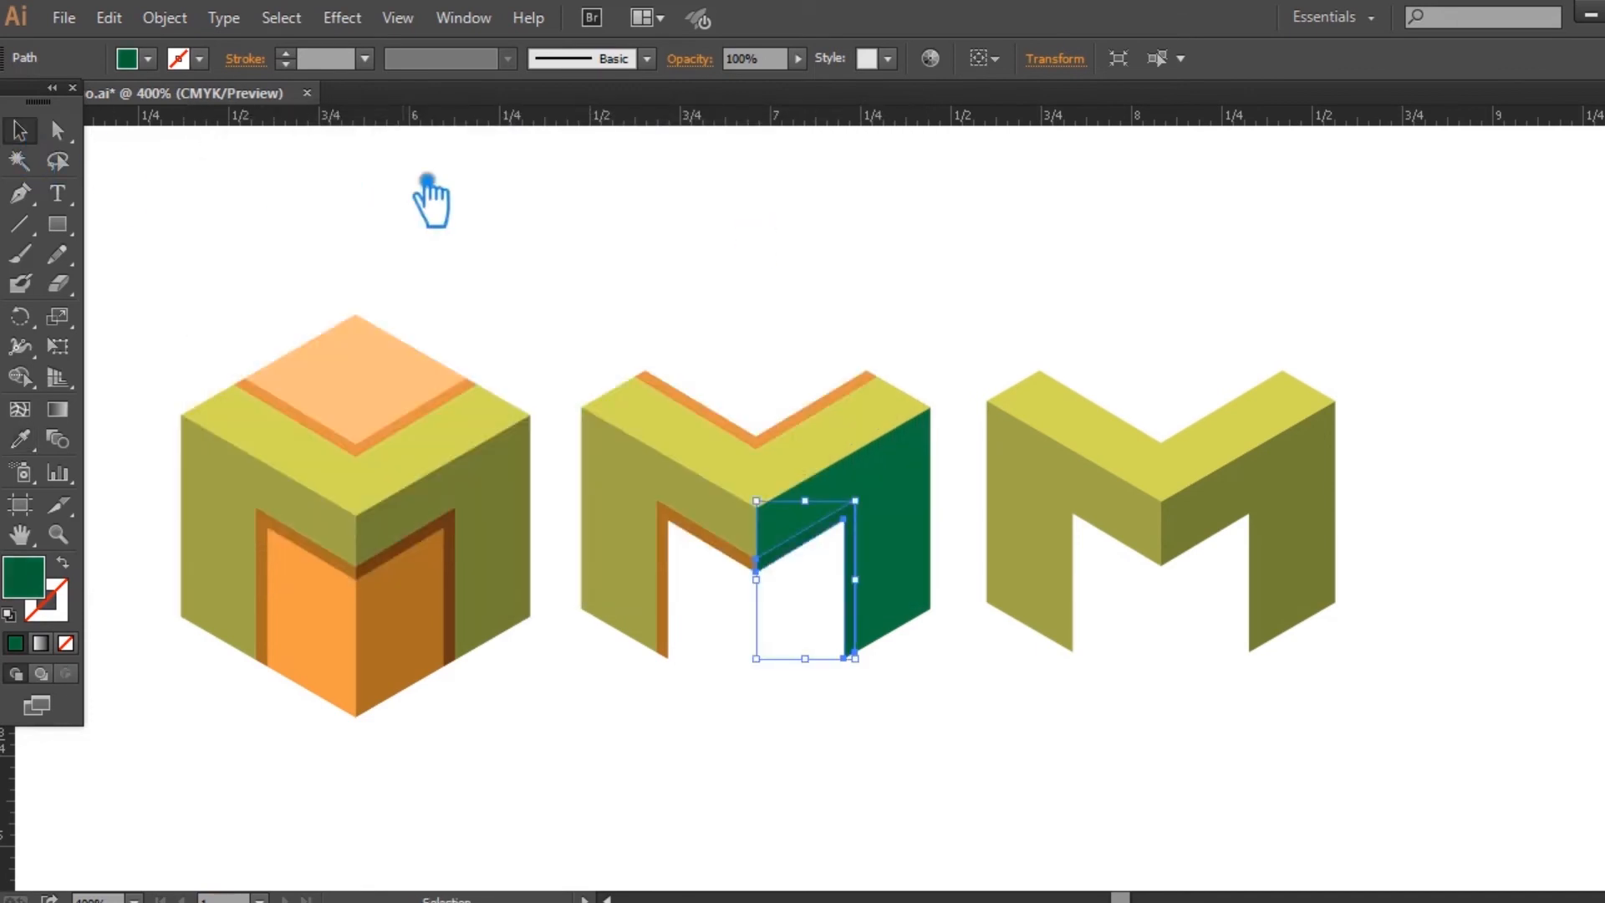
left_click(430, 197)
Step: Copy the right face's green to the middle M's left face and lighten it to 2DB15C
left_click(691, 512)
left_click(20, 439)
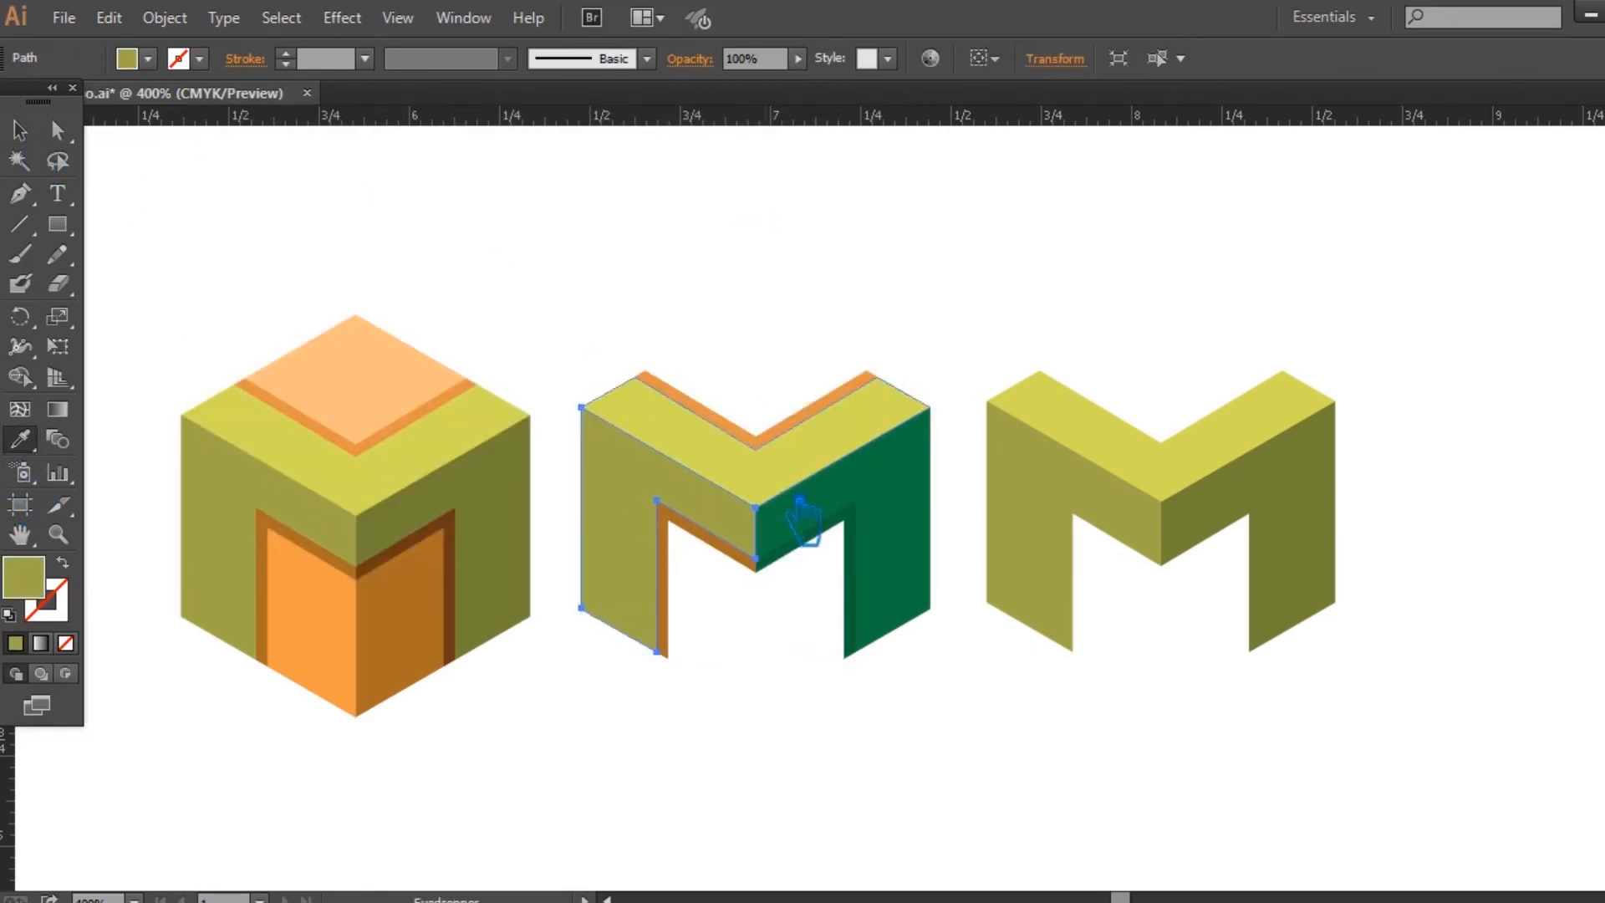
left_click(917, 501)
double_click(50, 595)
left_click(451, 294)
left_click(813, 208)
left_click(20, 131)
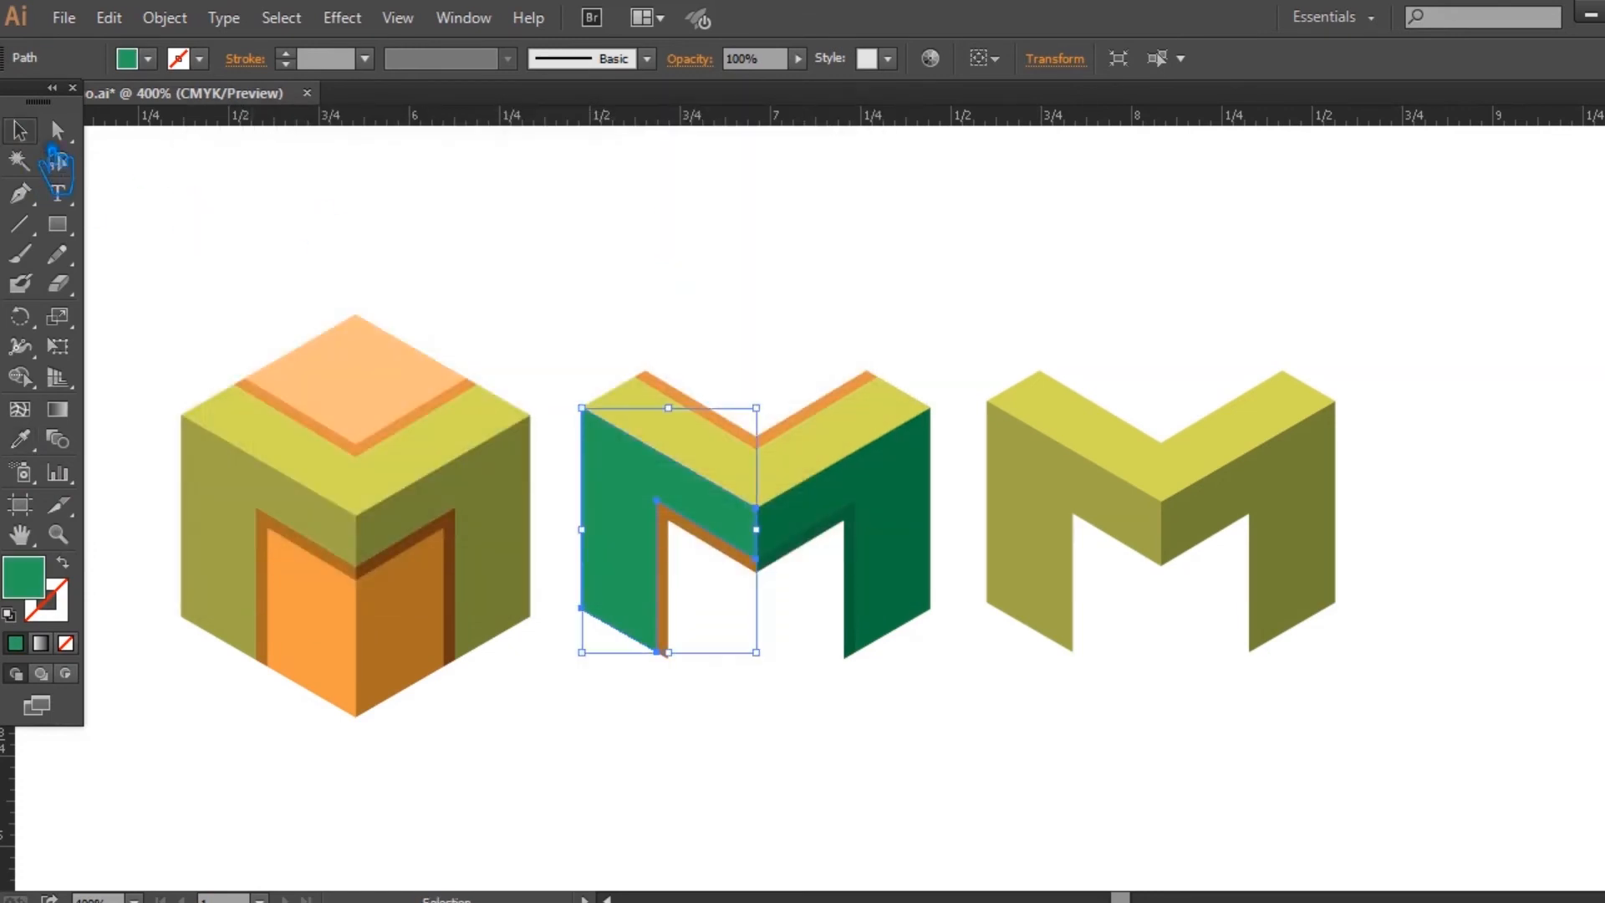
left_click(805, 702)
Step: Copy the left face's green to the middle M's left brown strip and darken it to 249B4B
left_click(696, 589)
left_click(20, 438)
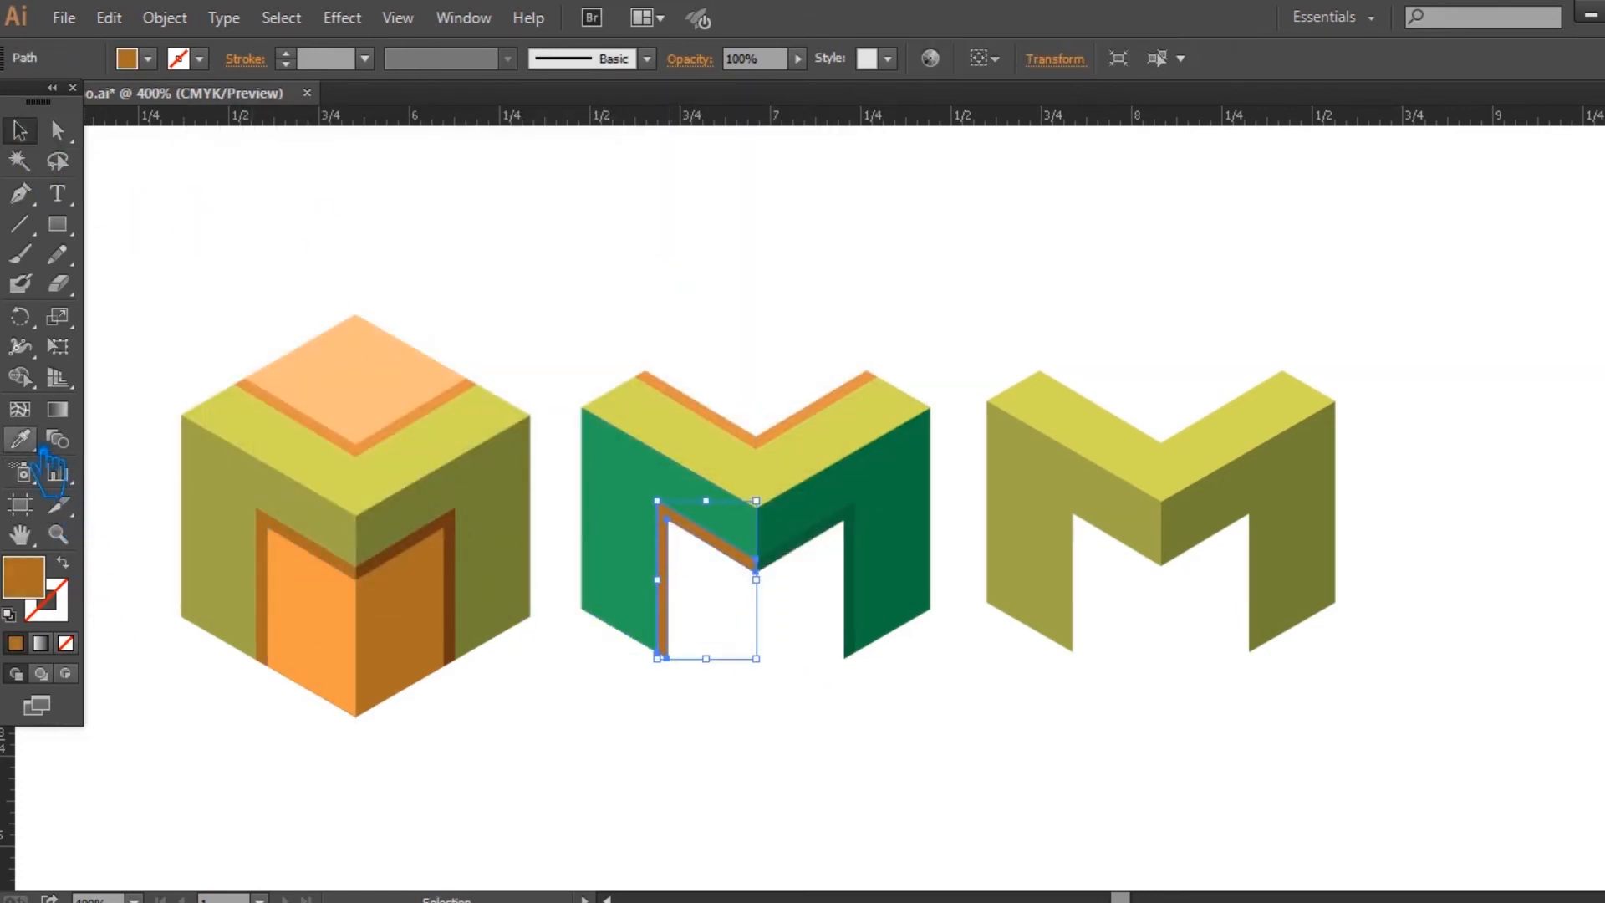
double_click(47, 592)
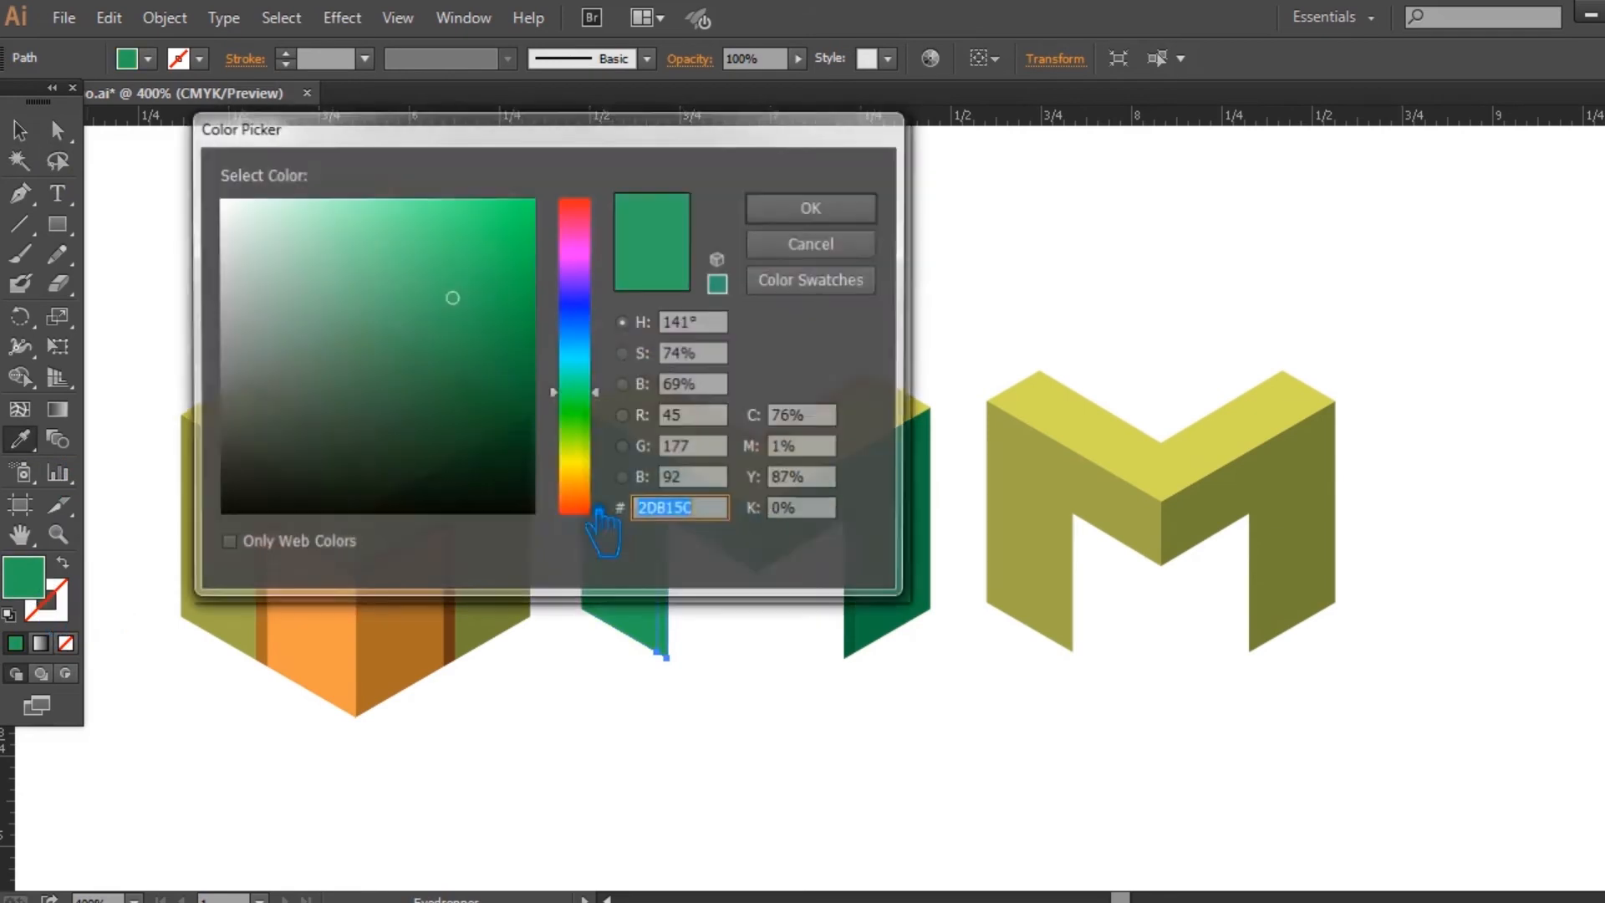
left_click(461, 322)
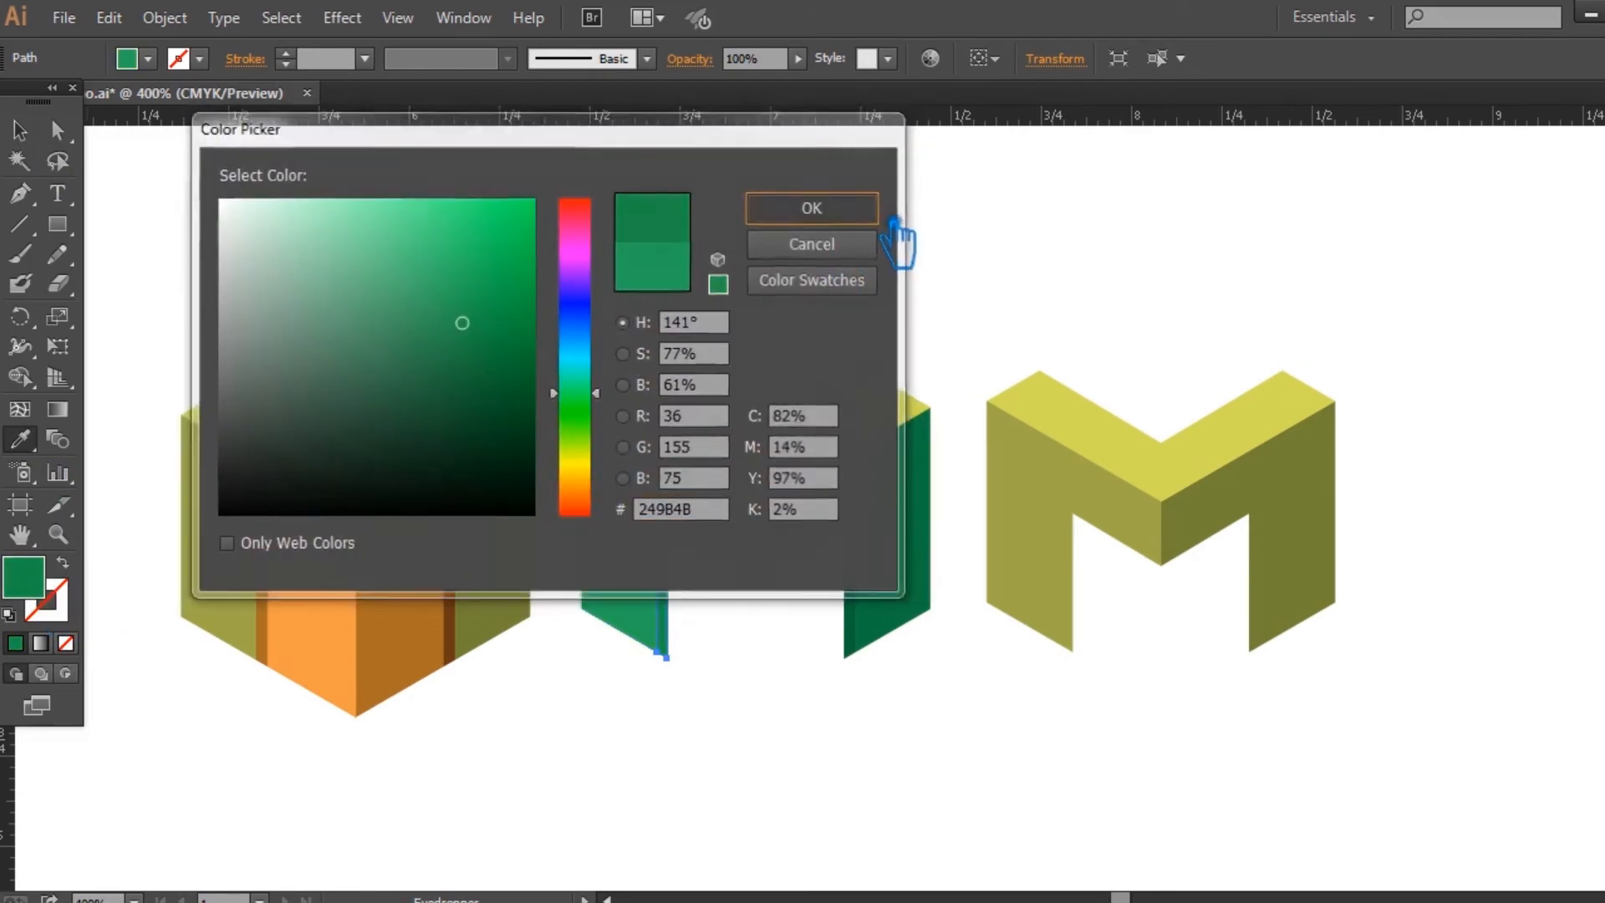
left_click(870, 219)
left_click(20, 131)
left_click(478, 279)
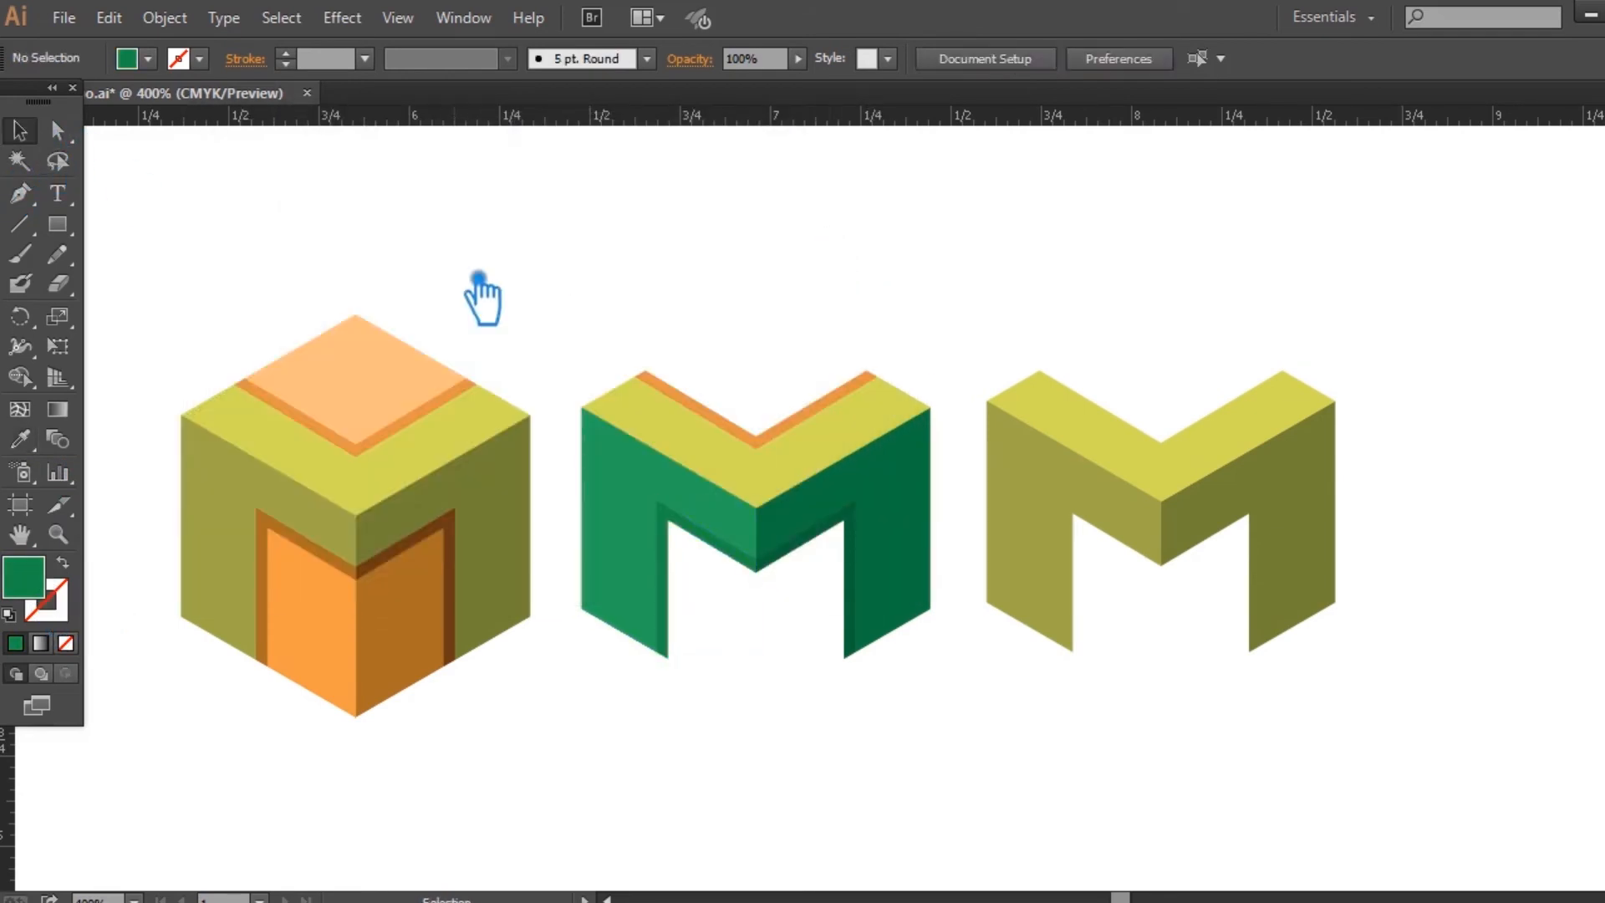
Step: Copy the left face's green to the middle M's yellow top face and lighten it to 45CE73
left_click(801, 455)
left_click(21, 440)
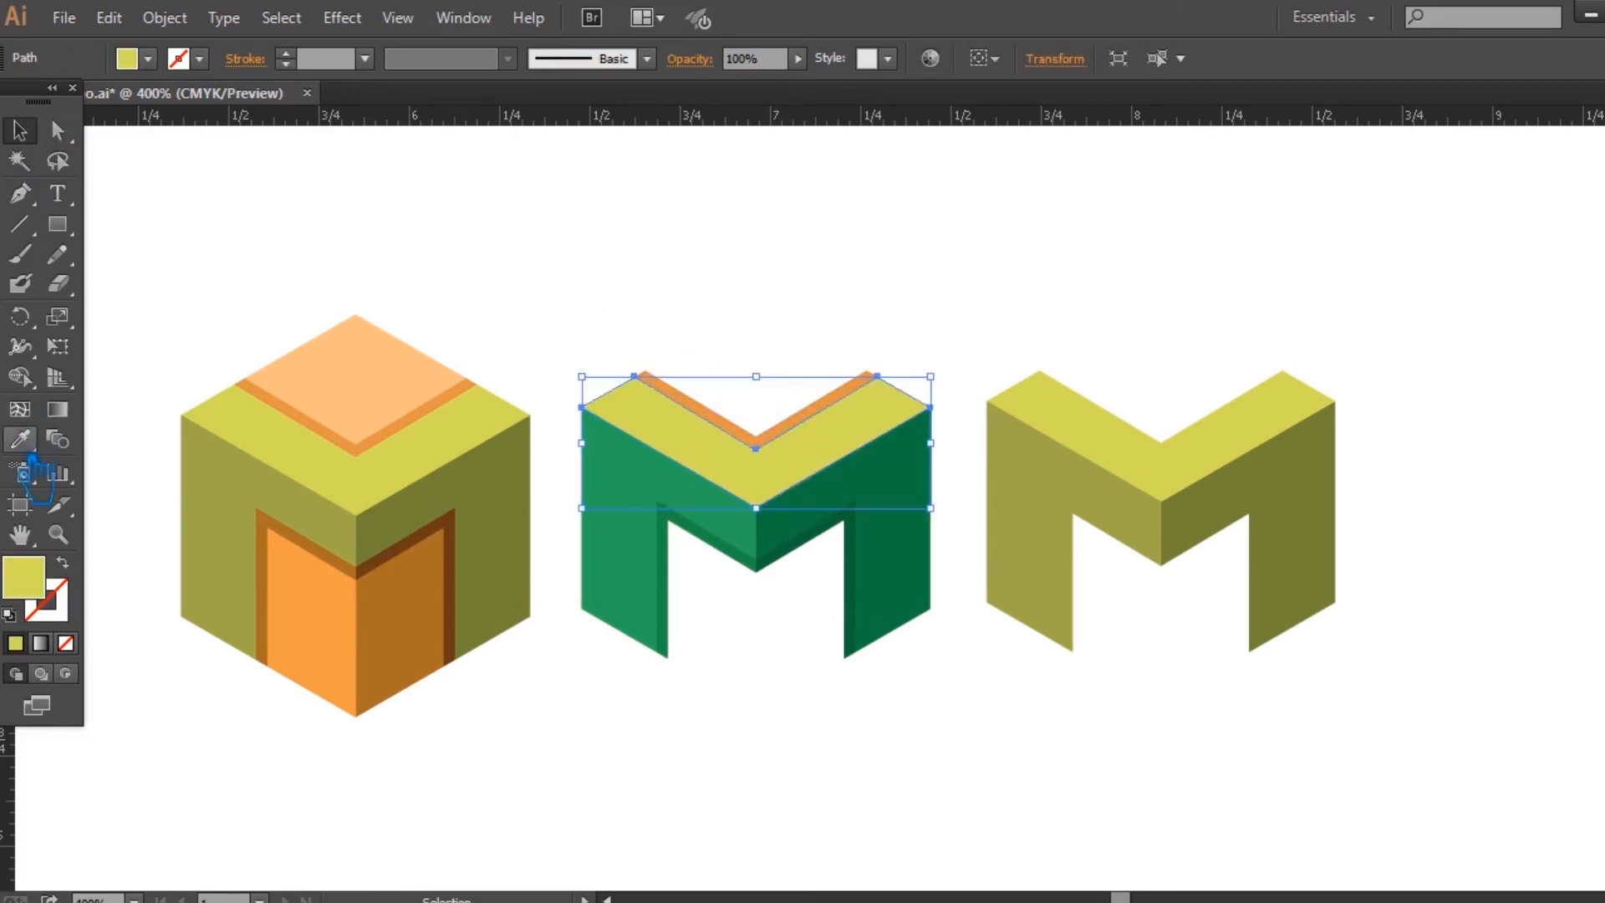
left_click(628, 495)
double_click(36, 586)
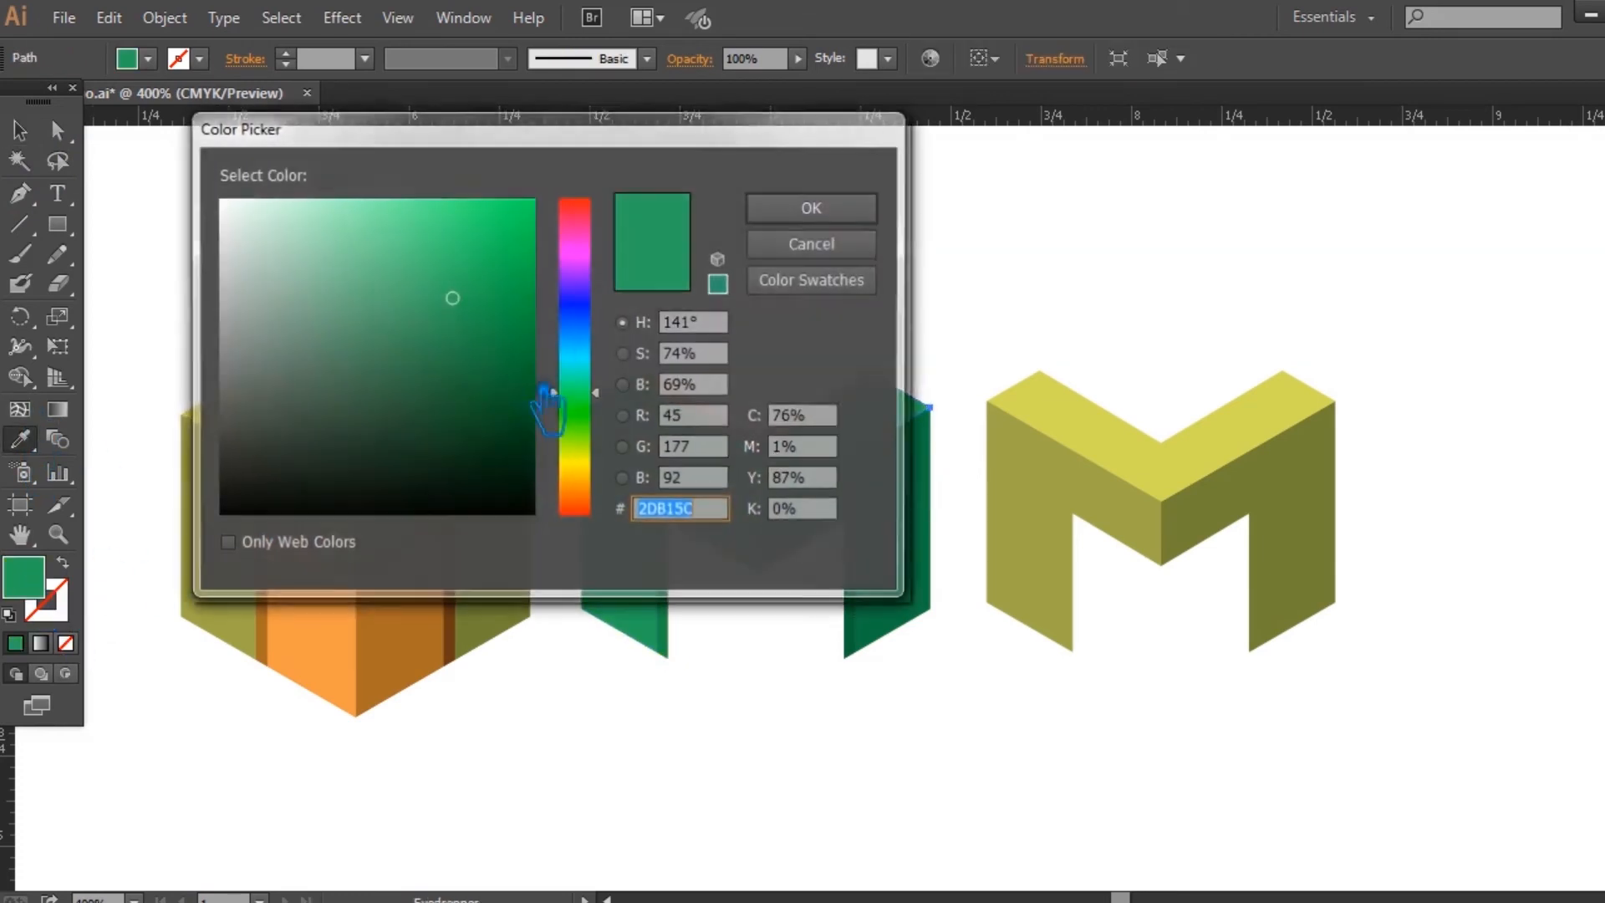
left_click(452, 267)
left_click(814, 206)
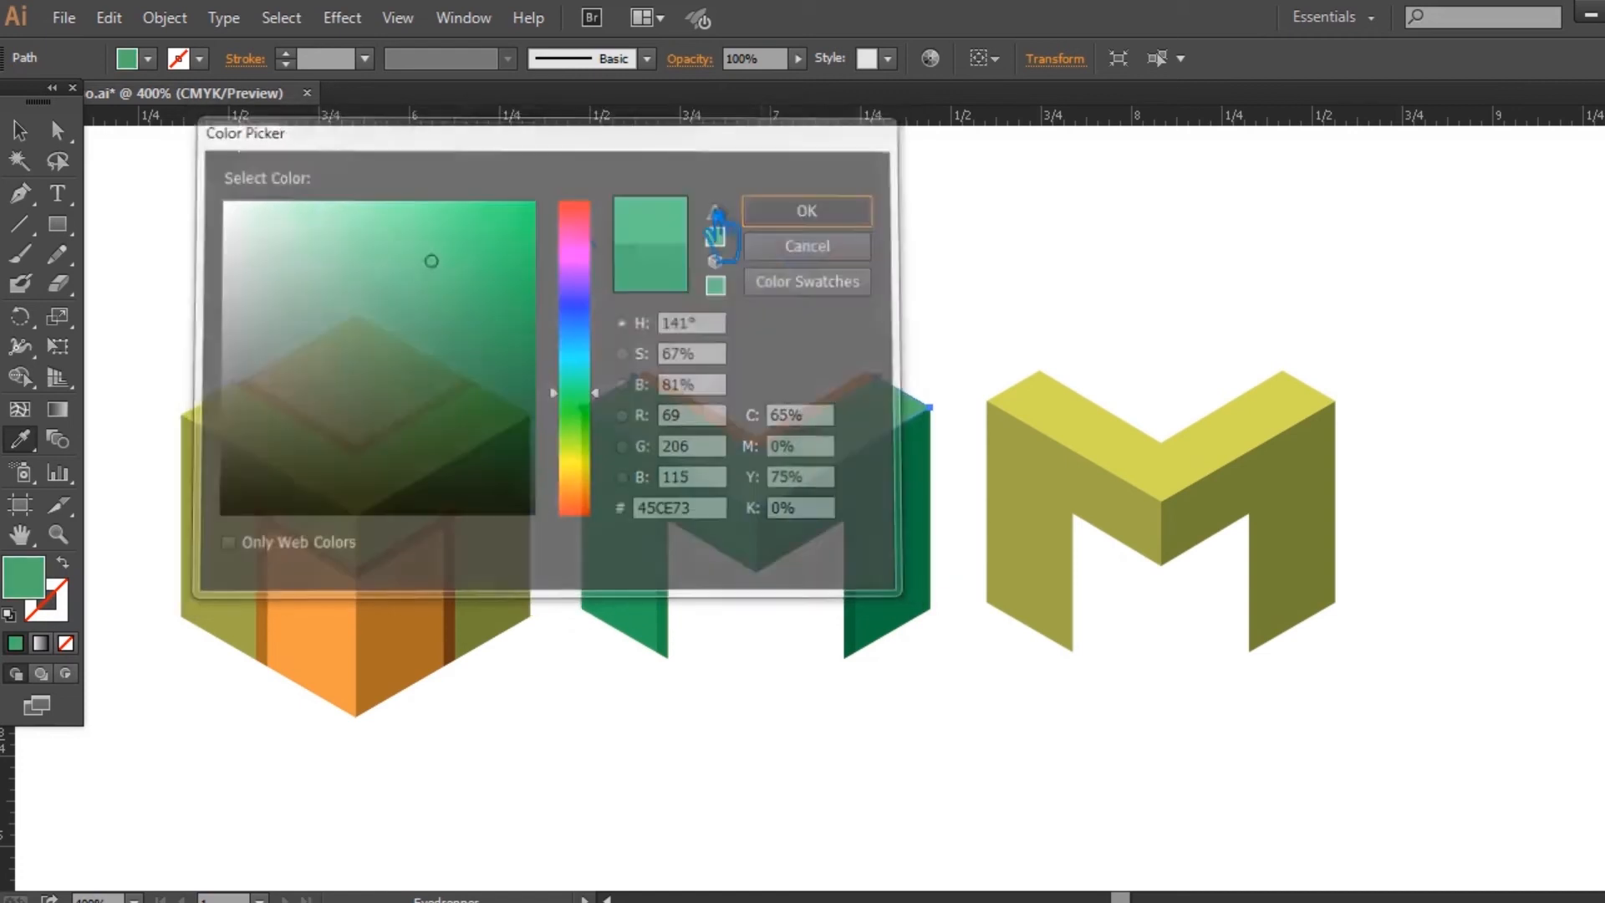
Step: Lighten the fill of the middle M's top face further to 5AED87
key("v")
left_click(813, 501)
double_click(25, 577)
left_click(450, 243)
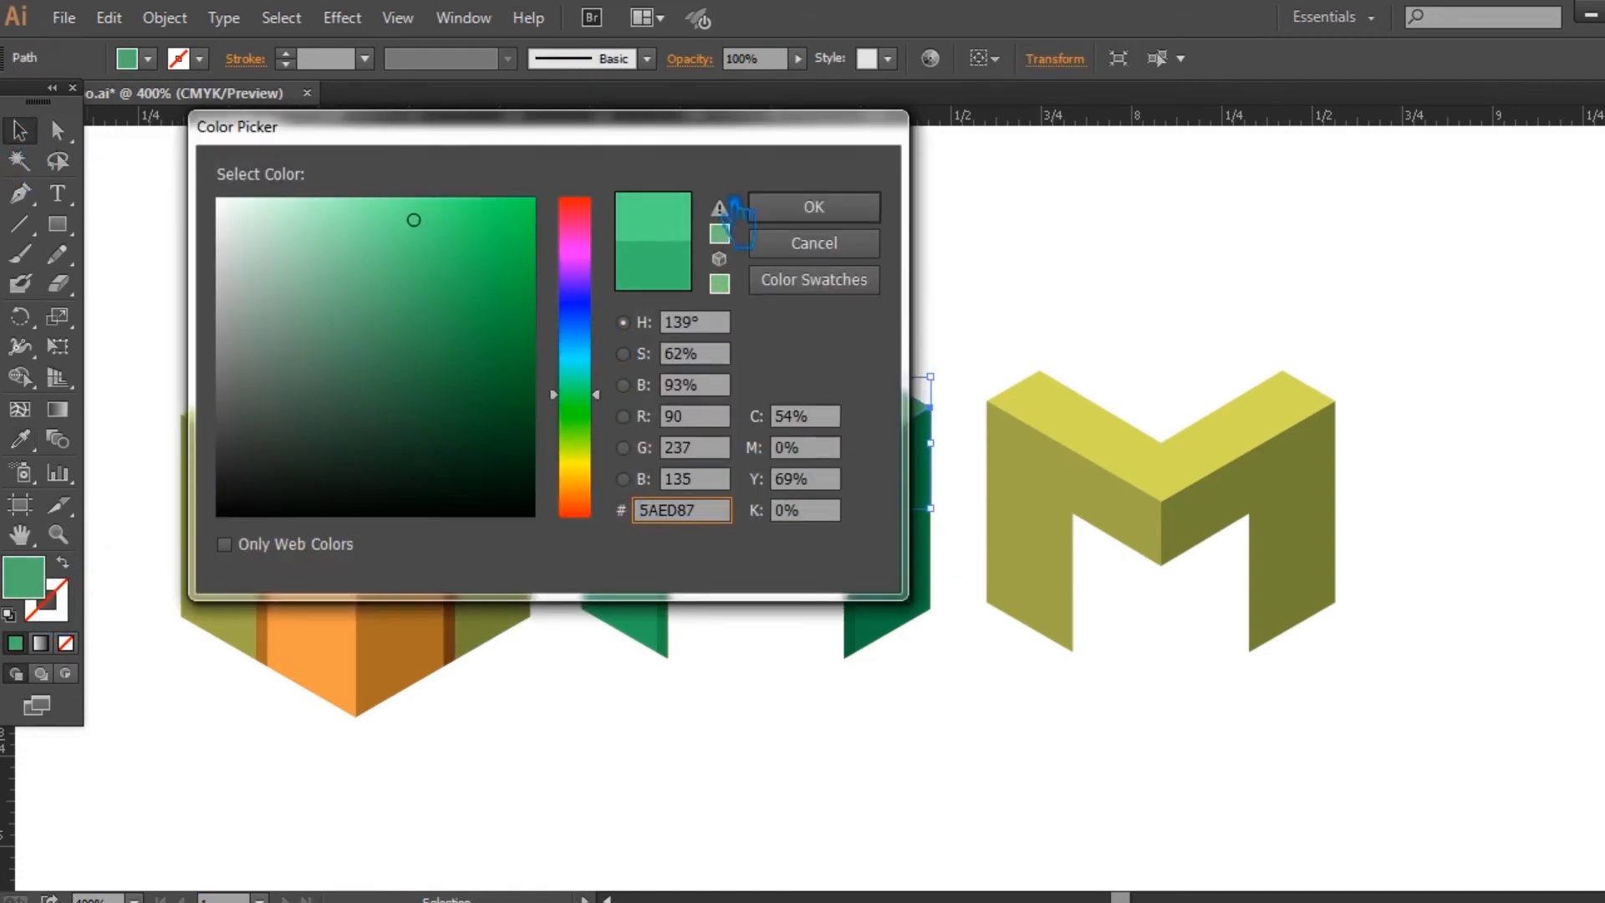
left_click(813, 207)
left_click(900, 244)
Step: Copy the green of the middle M's left face to its orange V-shaped strip along the top edge
left_click(812, 423)
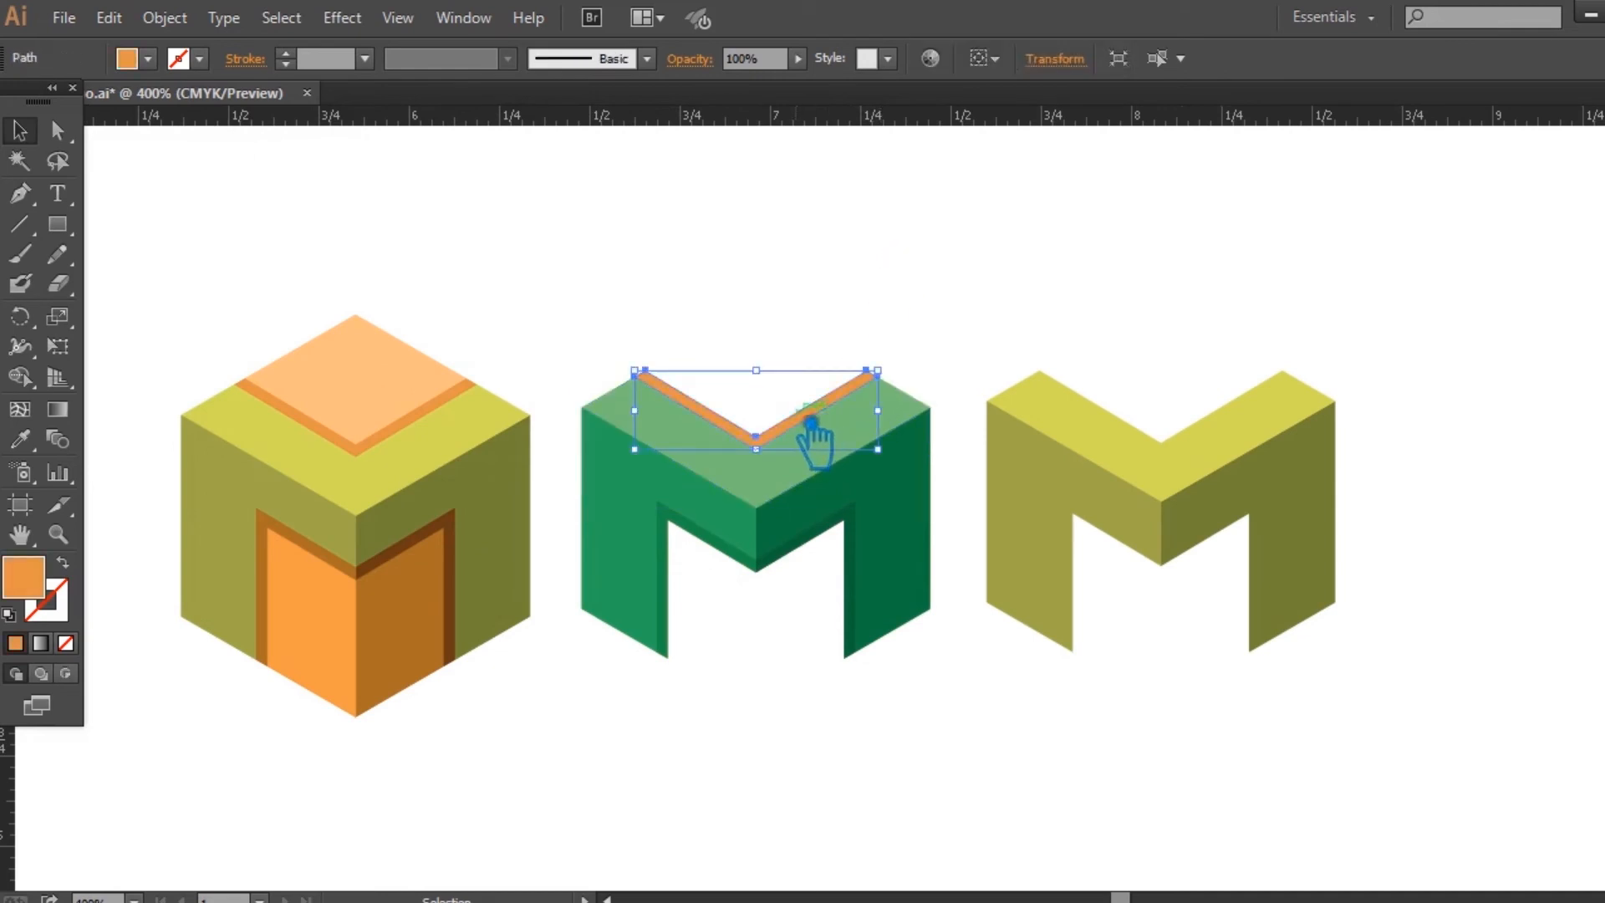
left_click(31, 439)
left_click(680, 531)
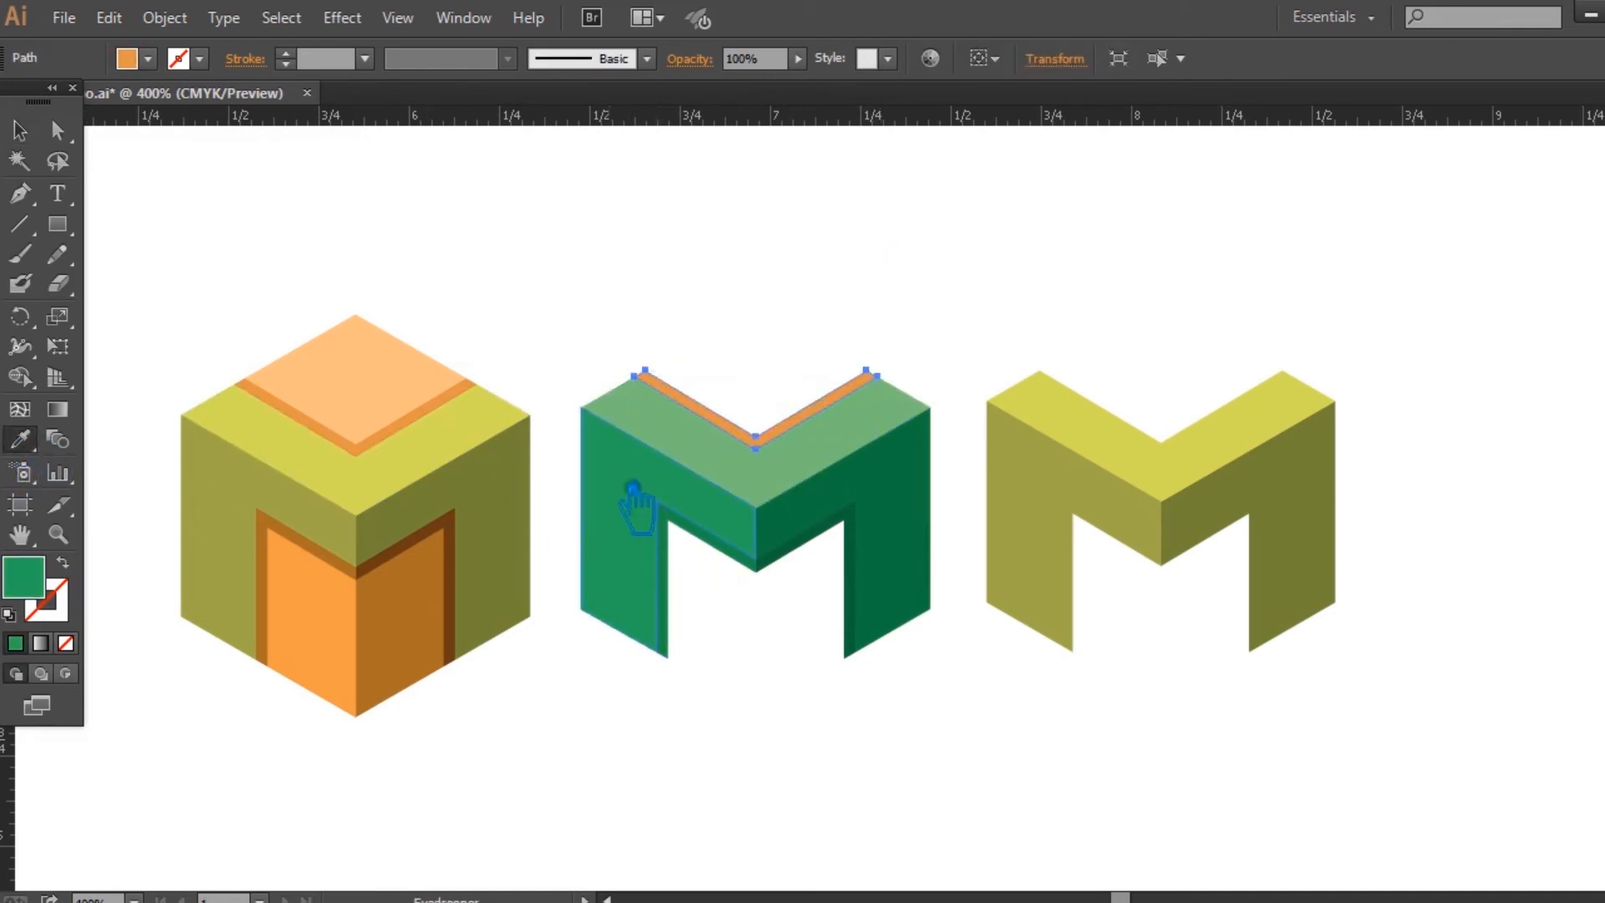
left_click(20, 131)
left_click(524, 218)
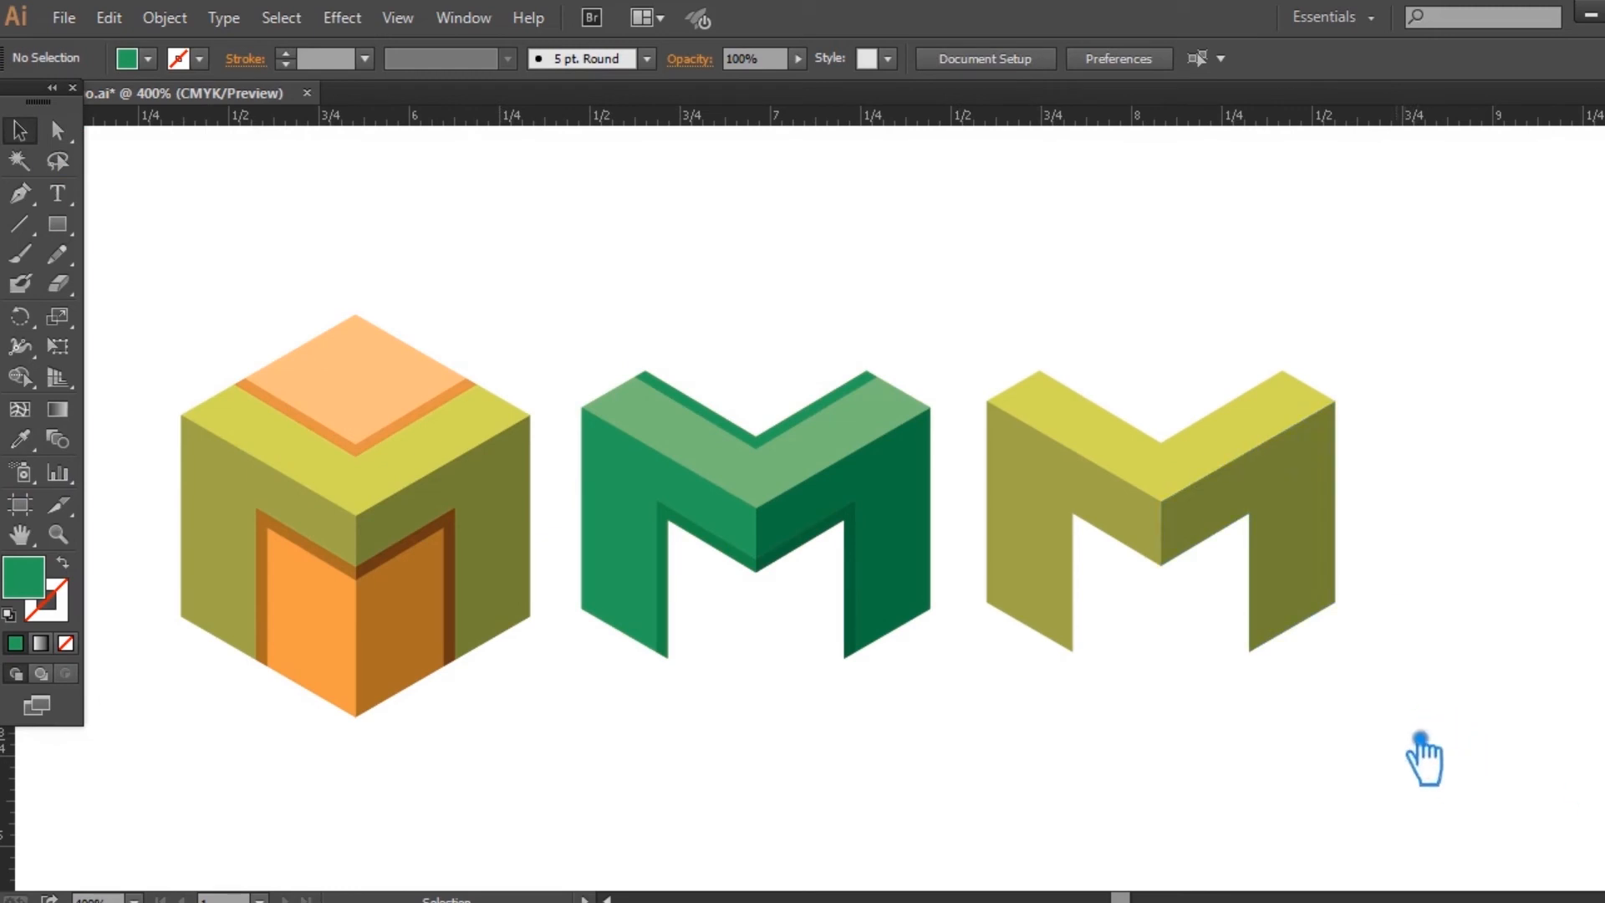
Step: Copy the middle M's right-face green to the right face of the olive M and shift it to a dark blue
left_click(1334, 568)
left_click(33, 447)
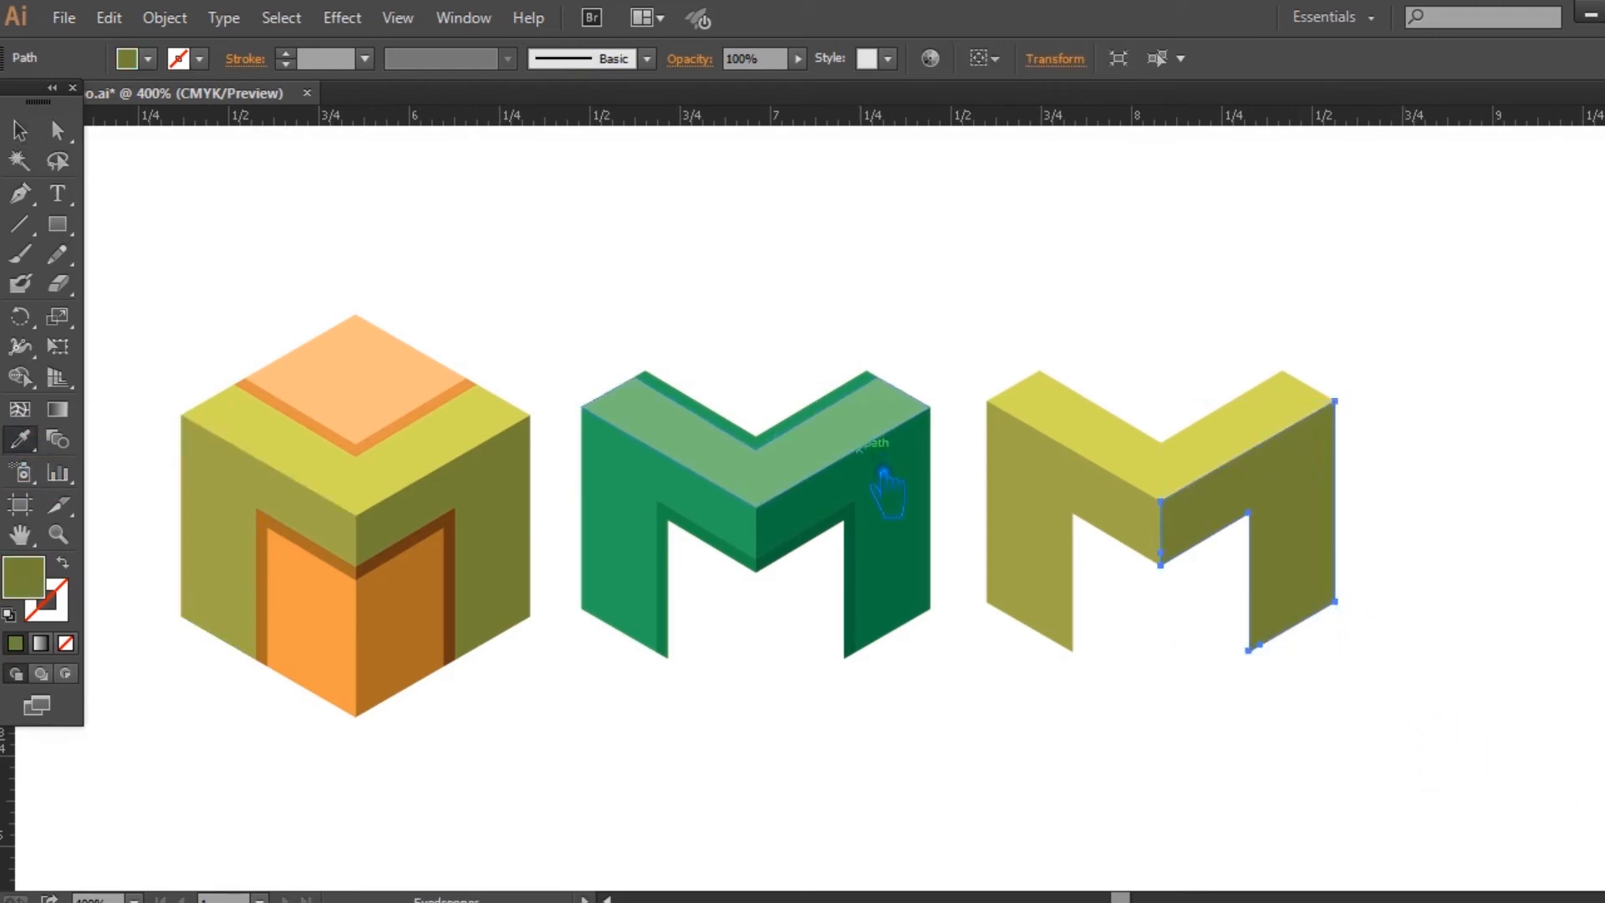
left_click(903, 511)
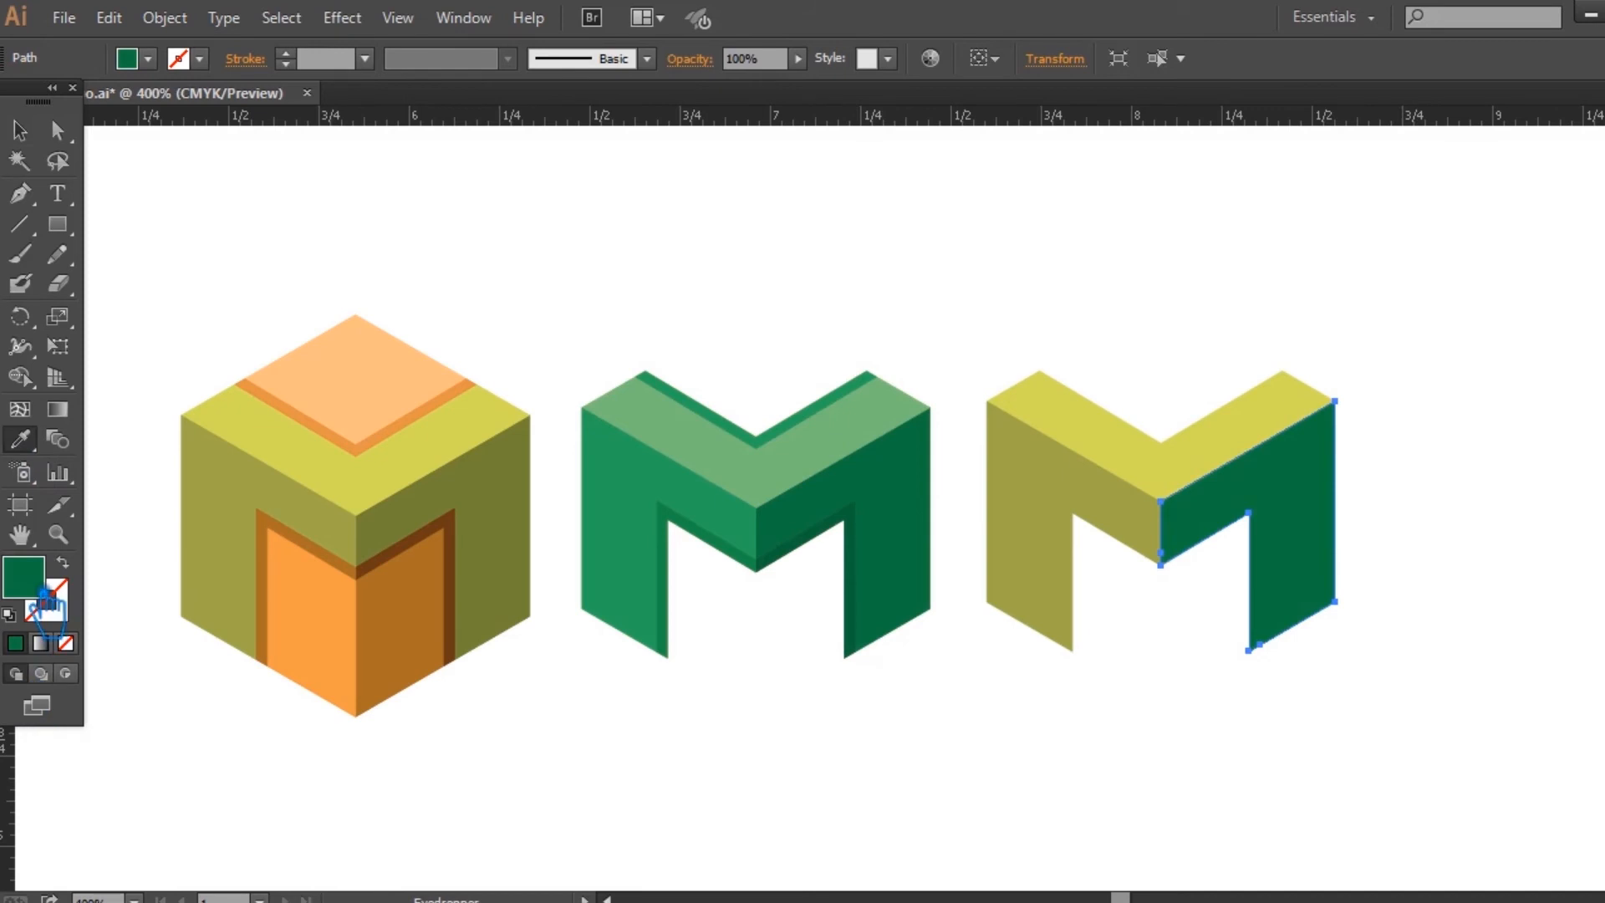
double_click(40, 589)
left_click_drag(609, 384, 606, 358)
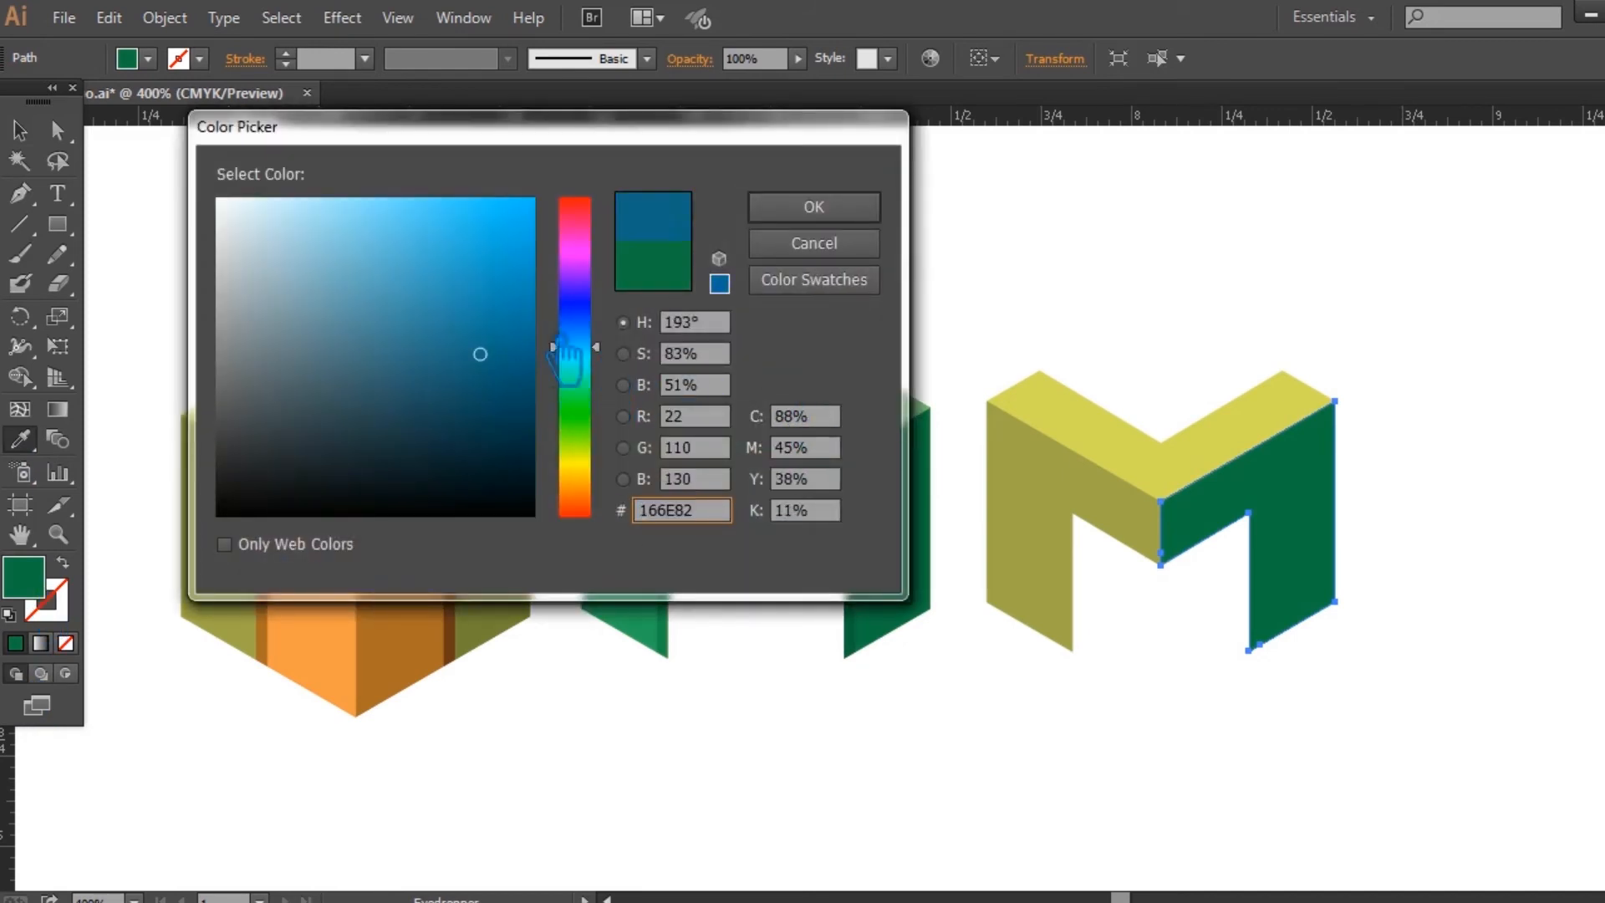
left_click_drag(500, 362, 498, 343)
left_click(859, 205)
left_click(19, 130)
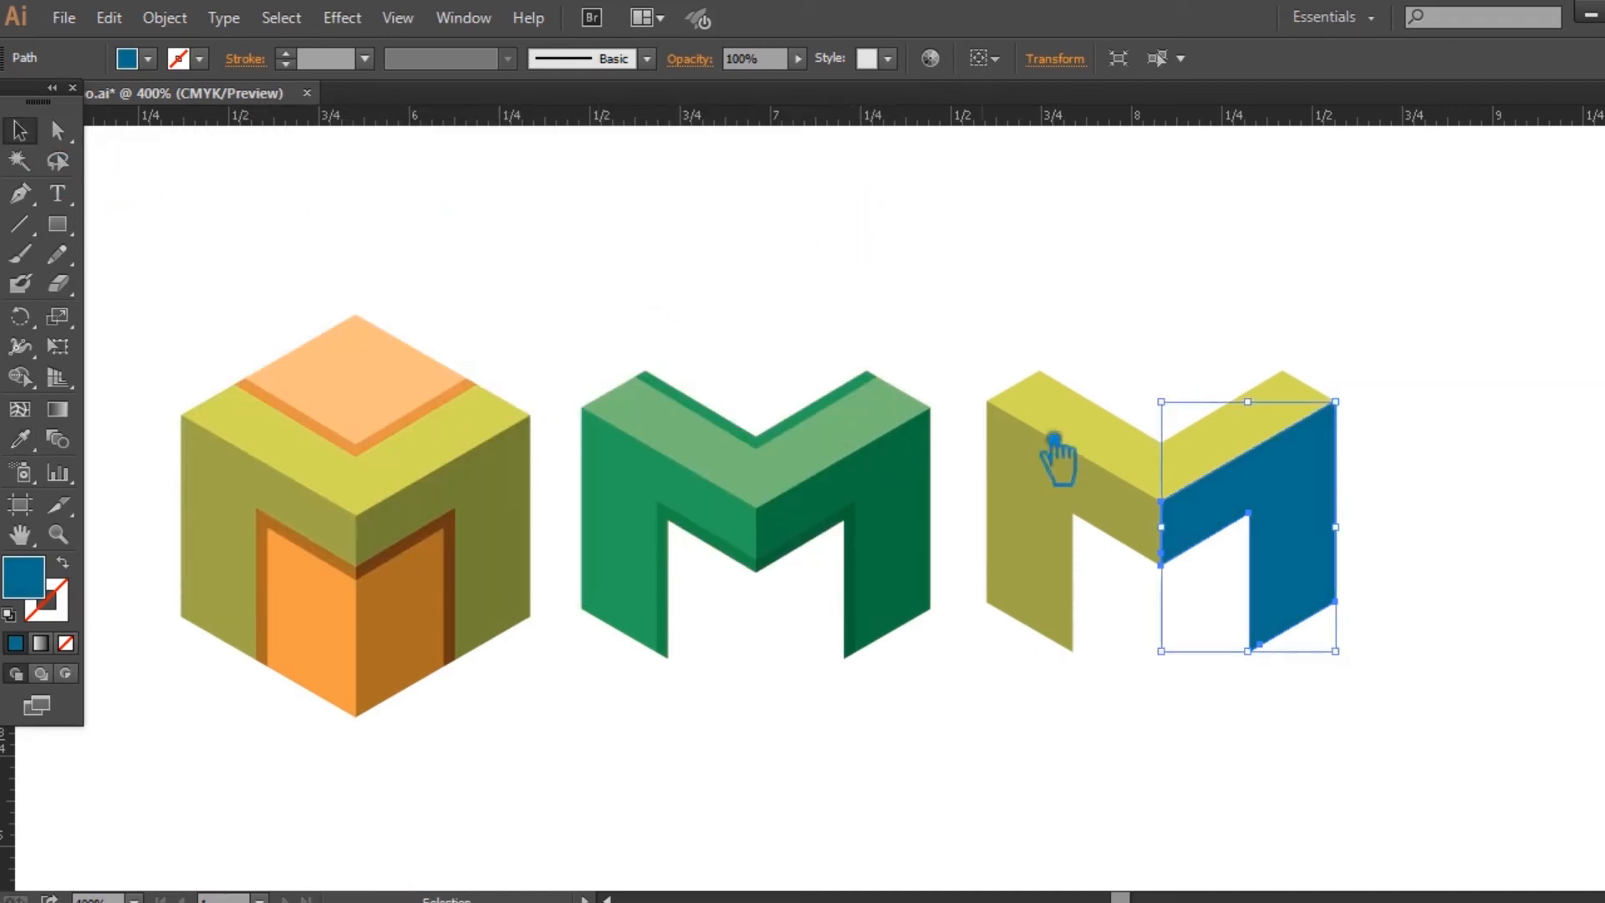
Step: Copy the dark blue to the left face of the third M and lighten it to a medium blue
left_click(1070, 480)
left_click(34, 452)
left_click(1296, 535)
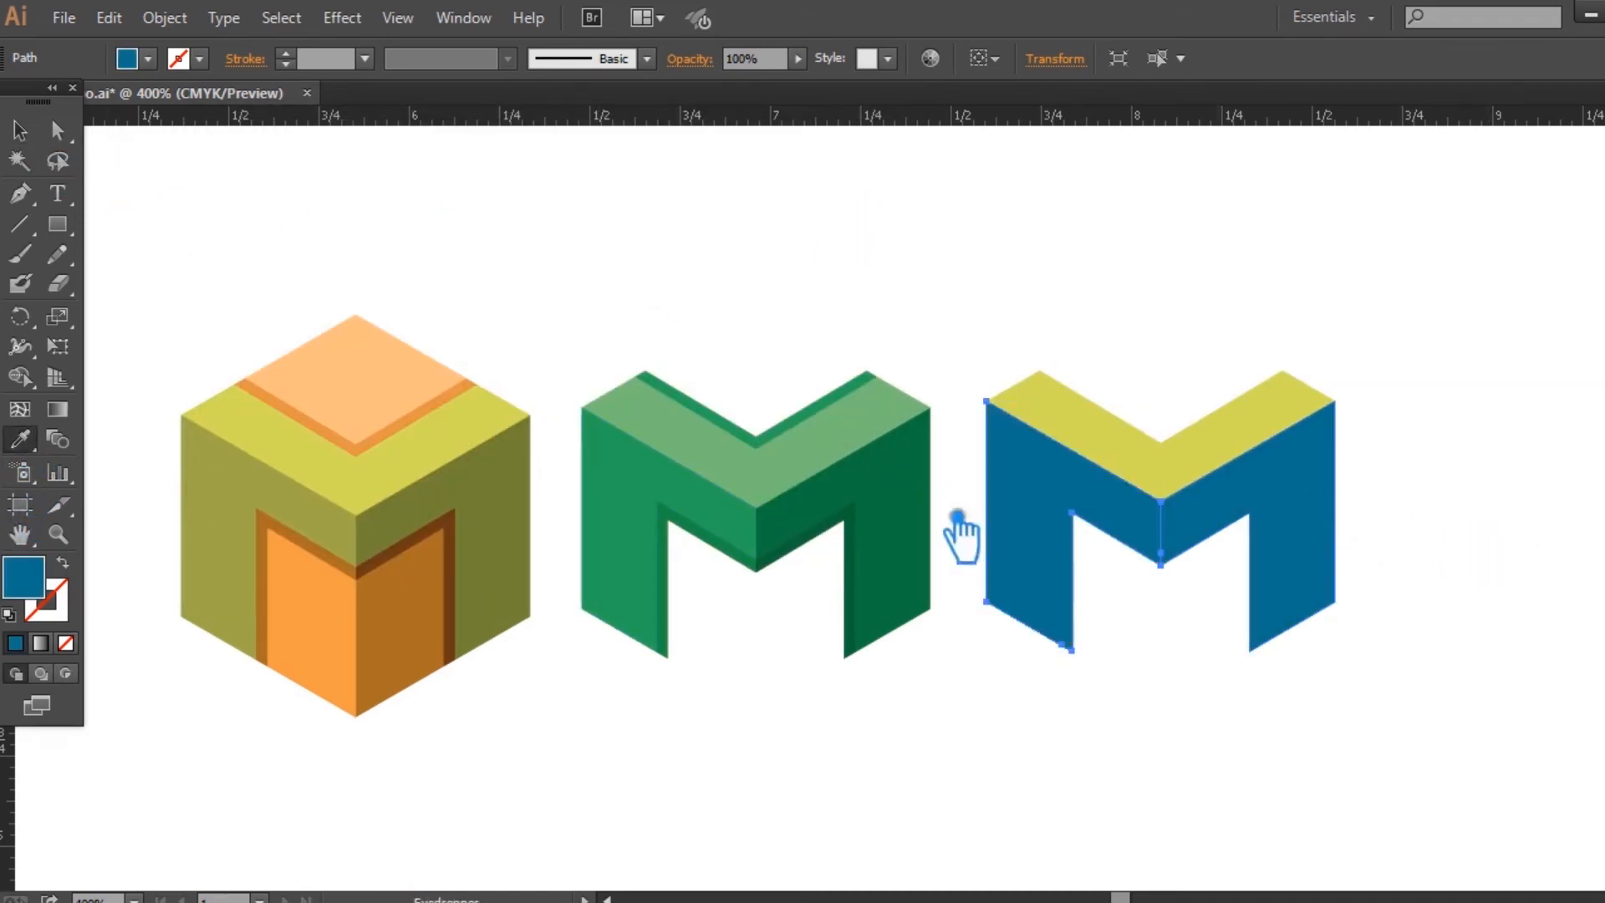
double_click(57, 592)
left_click(452, 299)
key("Return")
left_click(31, 134)
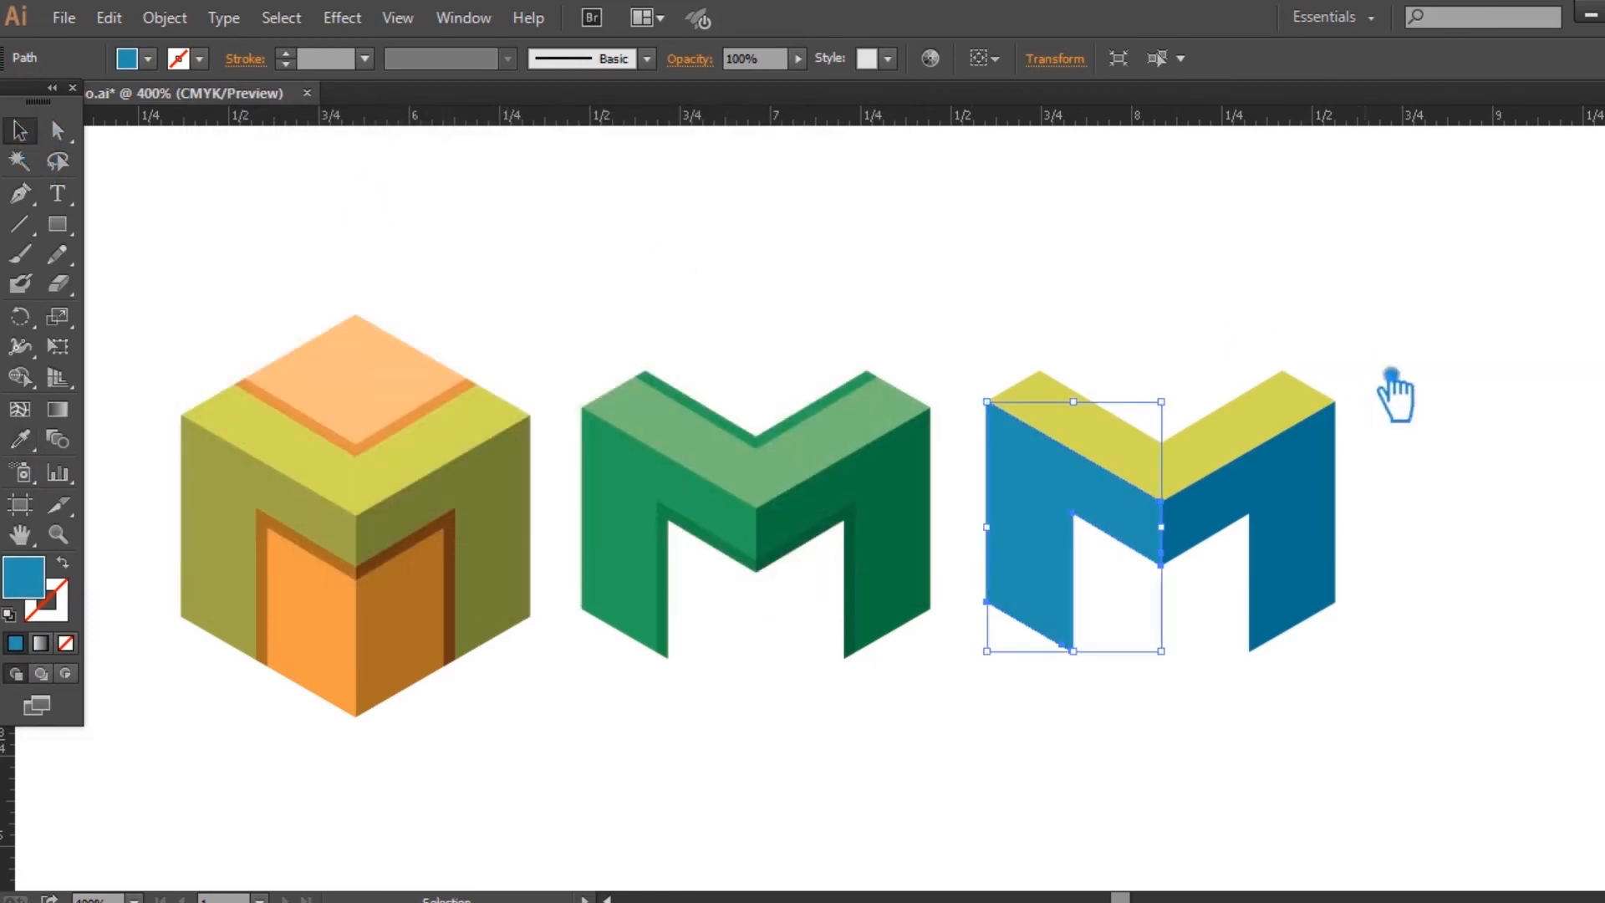
Step: Copy the left face's blue to the third M's yellow top face and lighten it to 4BCFDD
left_click(1271, 423)
left_click(22, 440)
left_click(1130, 543)
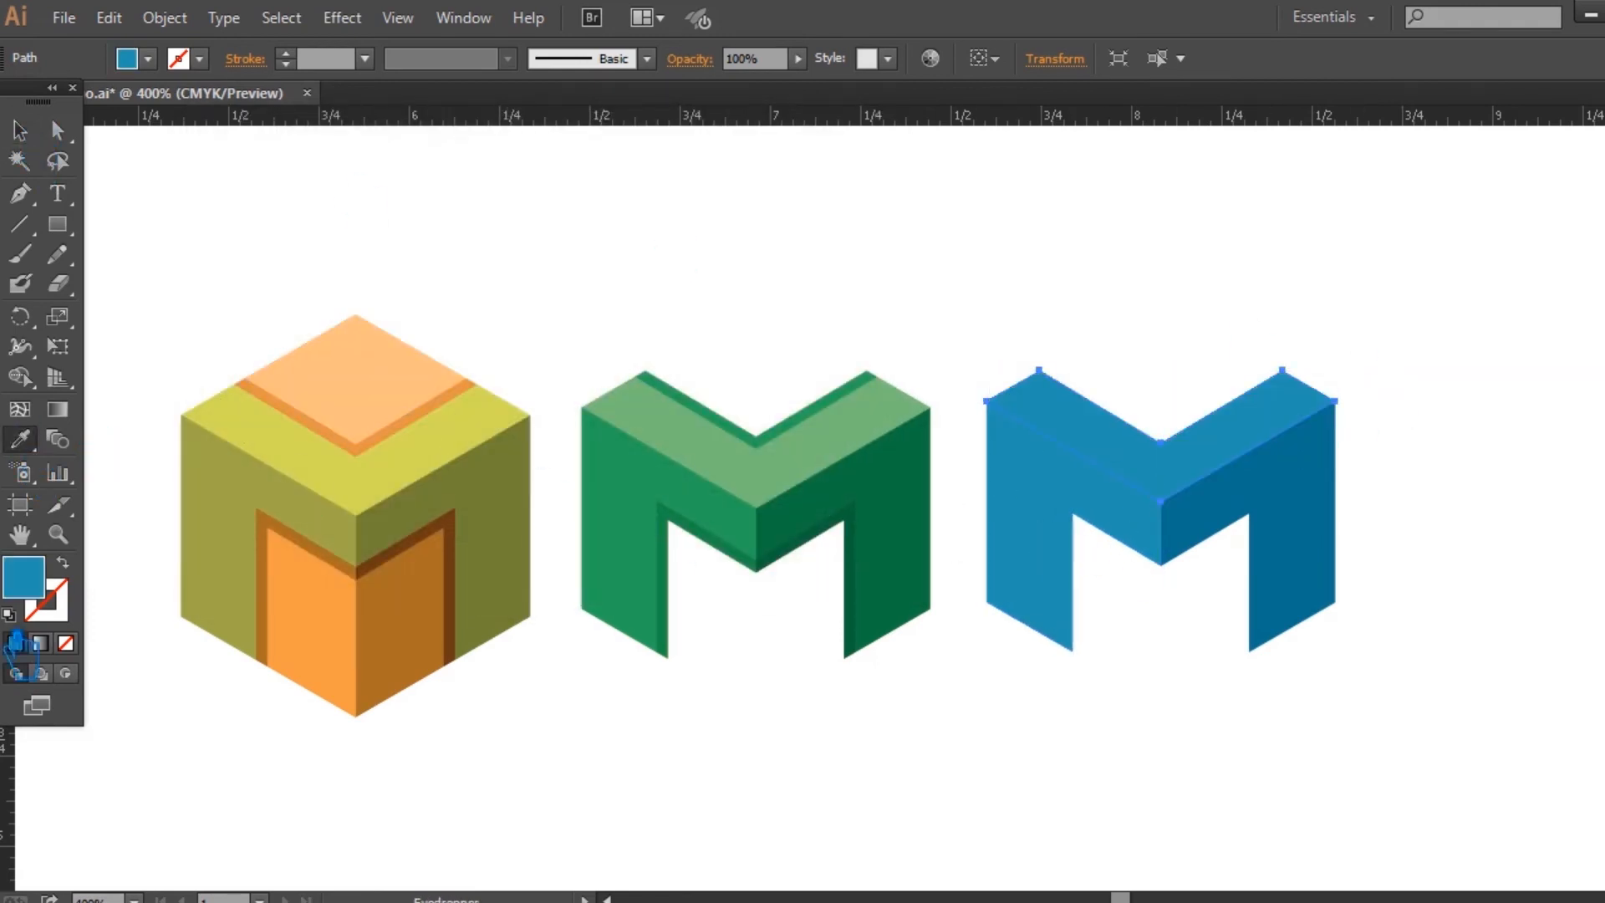
double_click(40, 592)
left_click(453, 249)
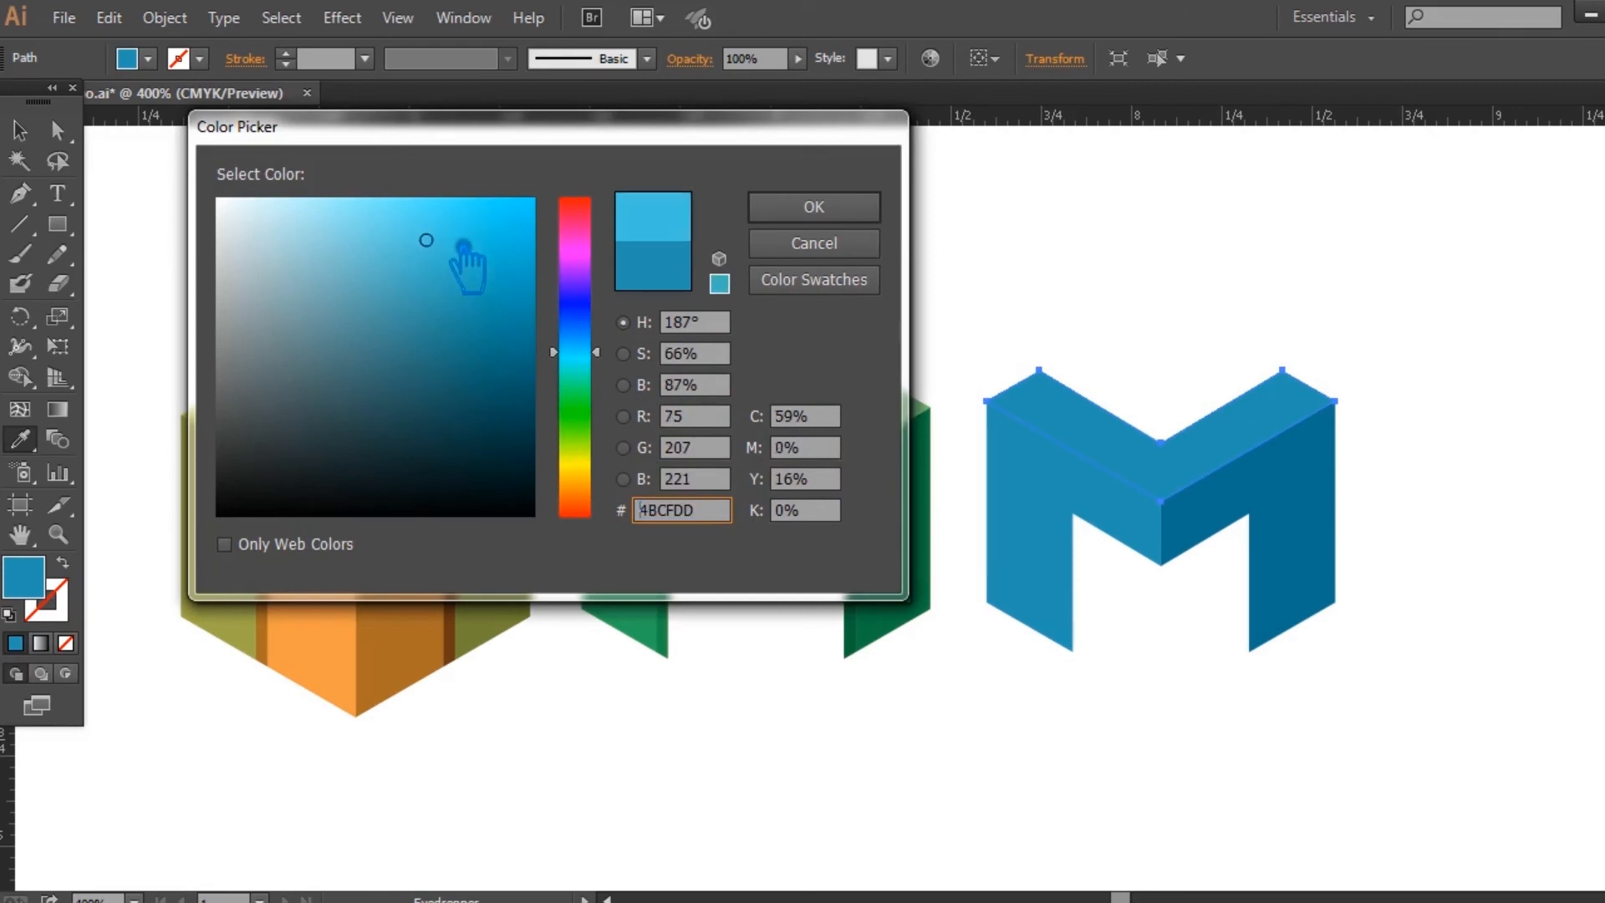
key("Return")
key("v")
left_click(482, 216)
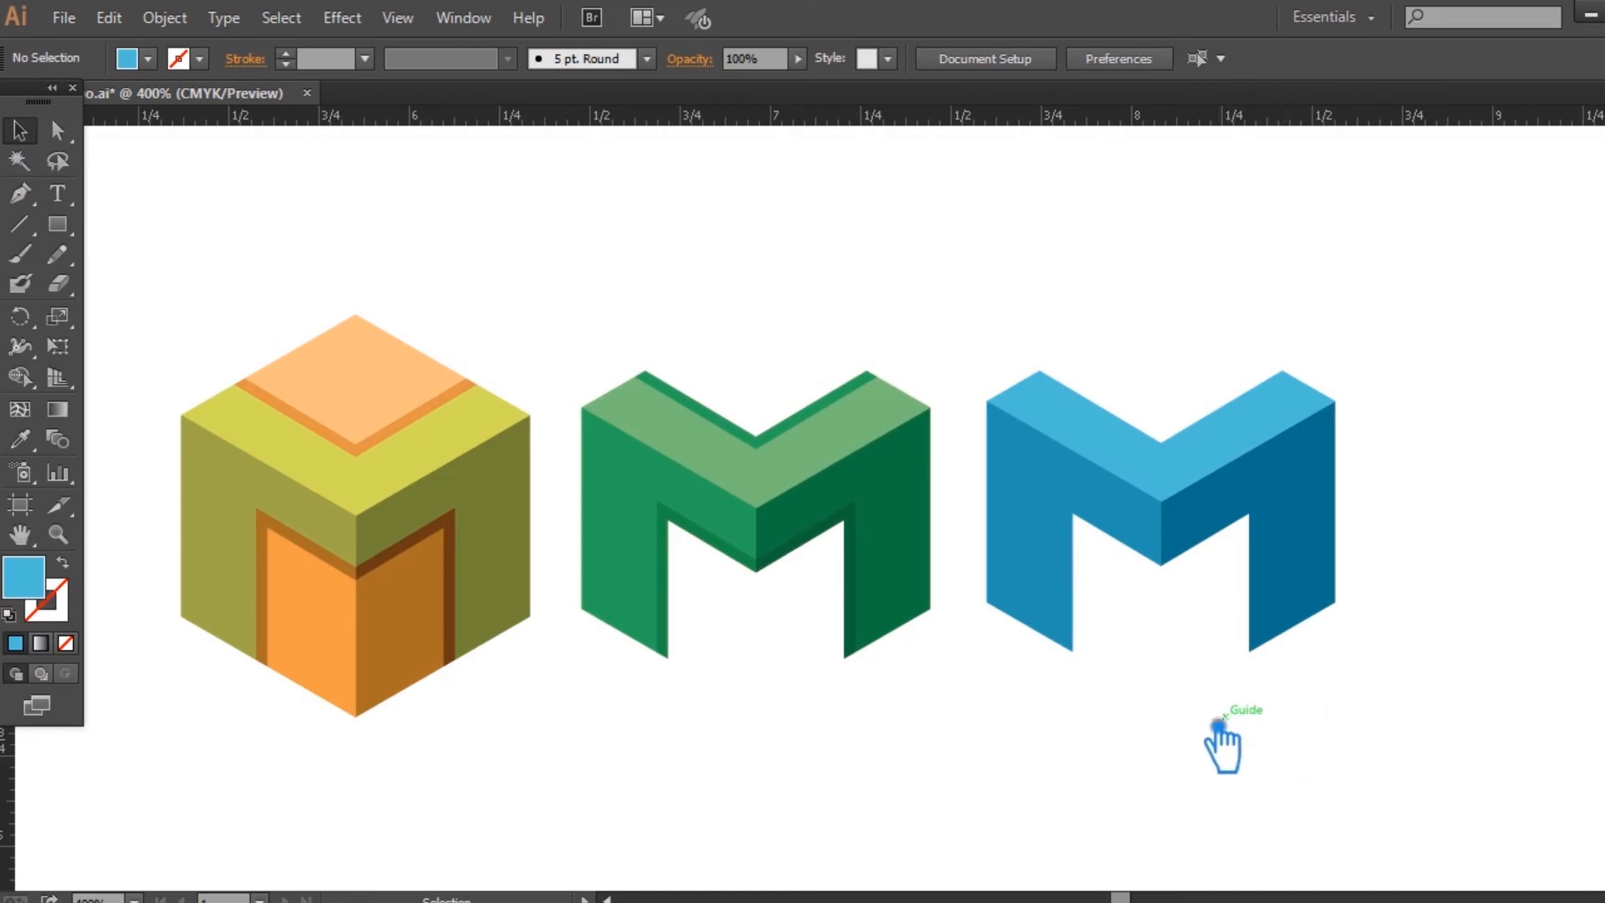
Step: Lighten the fill of the middle M's left face to 3FBC69
left_click(660, 514)
double_click(50, 586)
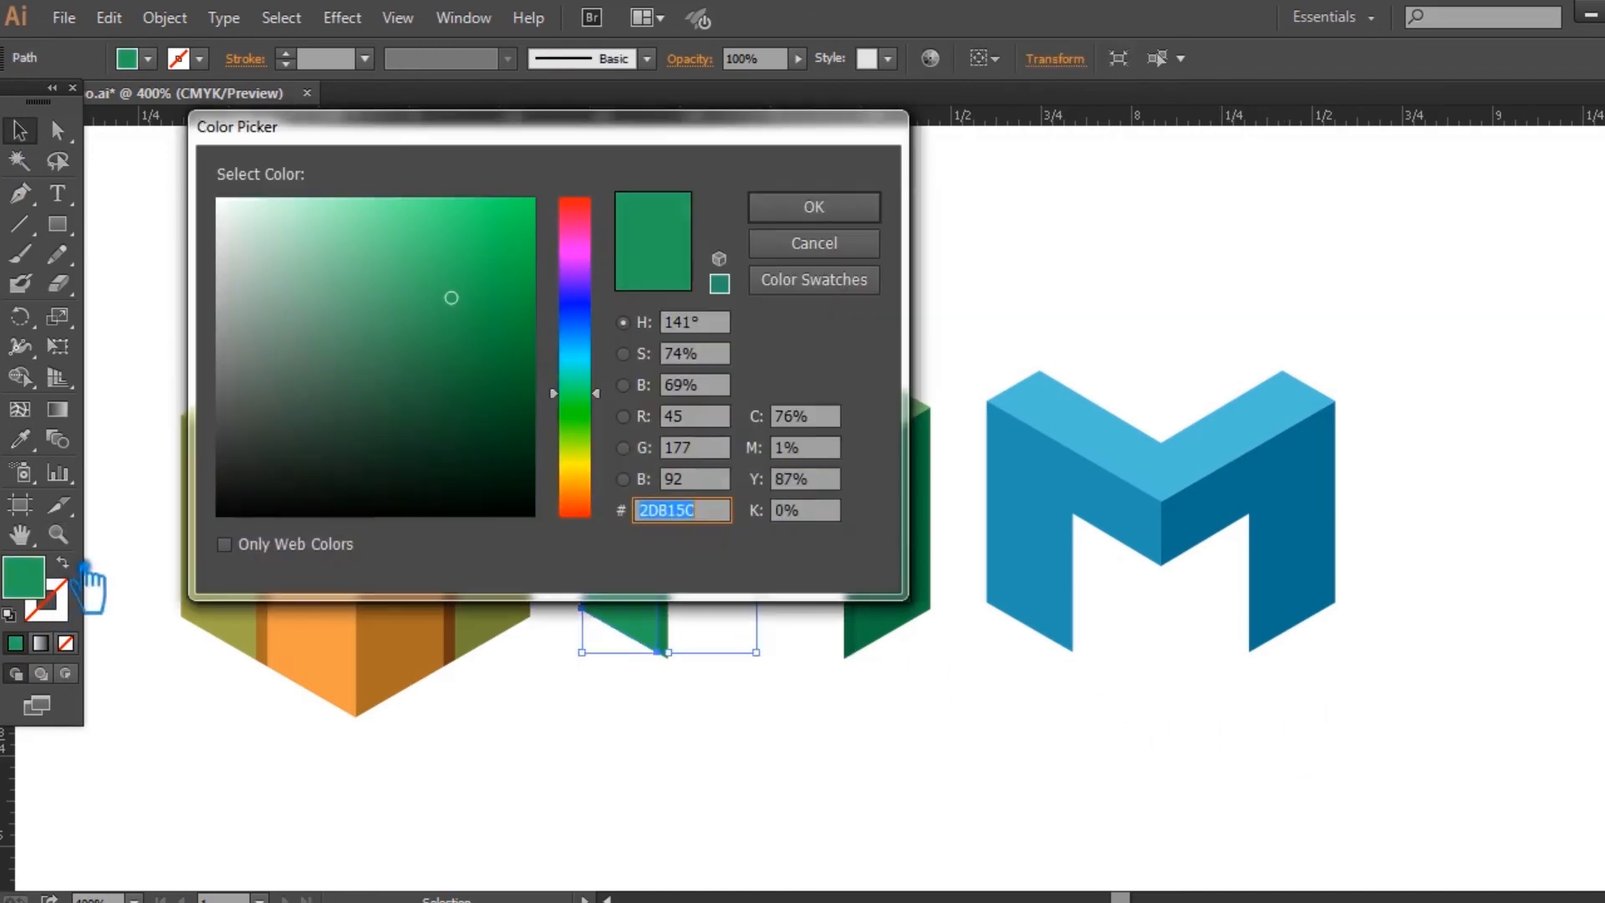
left_click(491, 276)
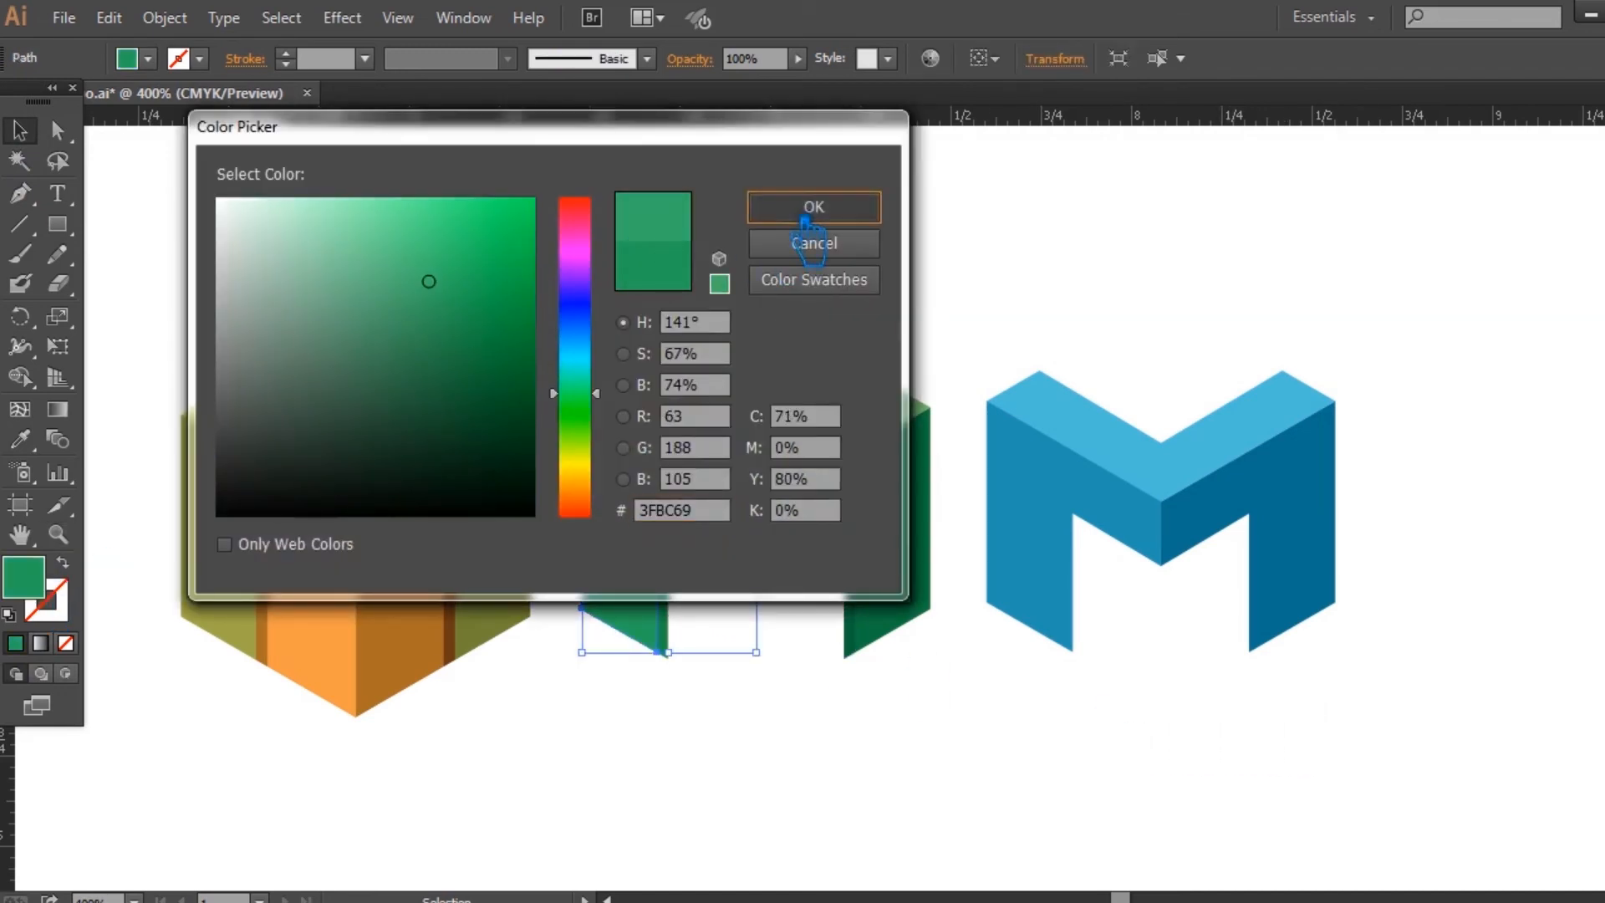
left_click(813, 207)
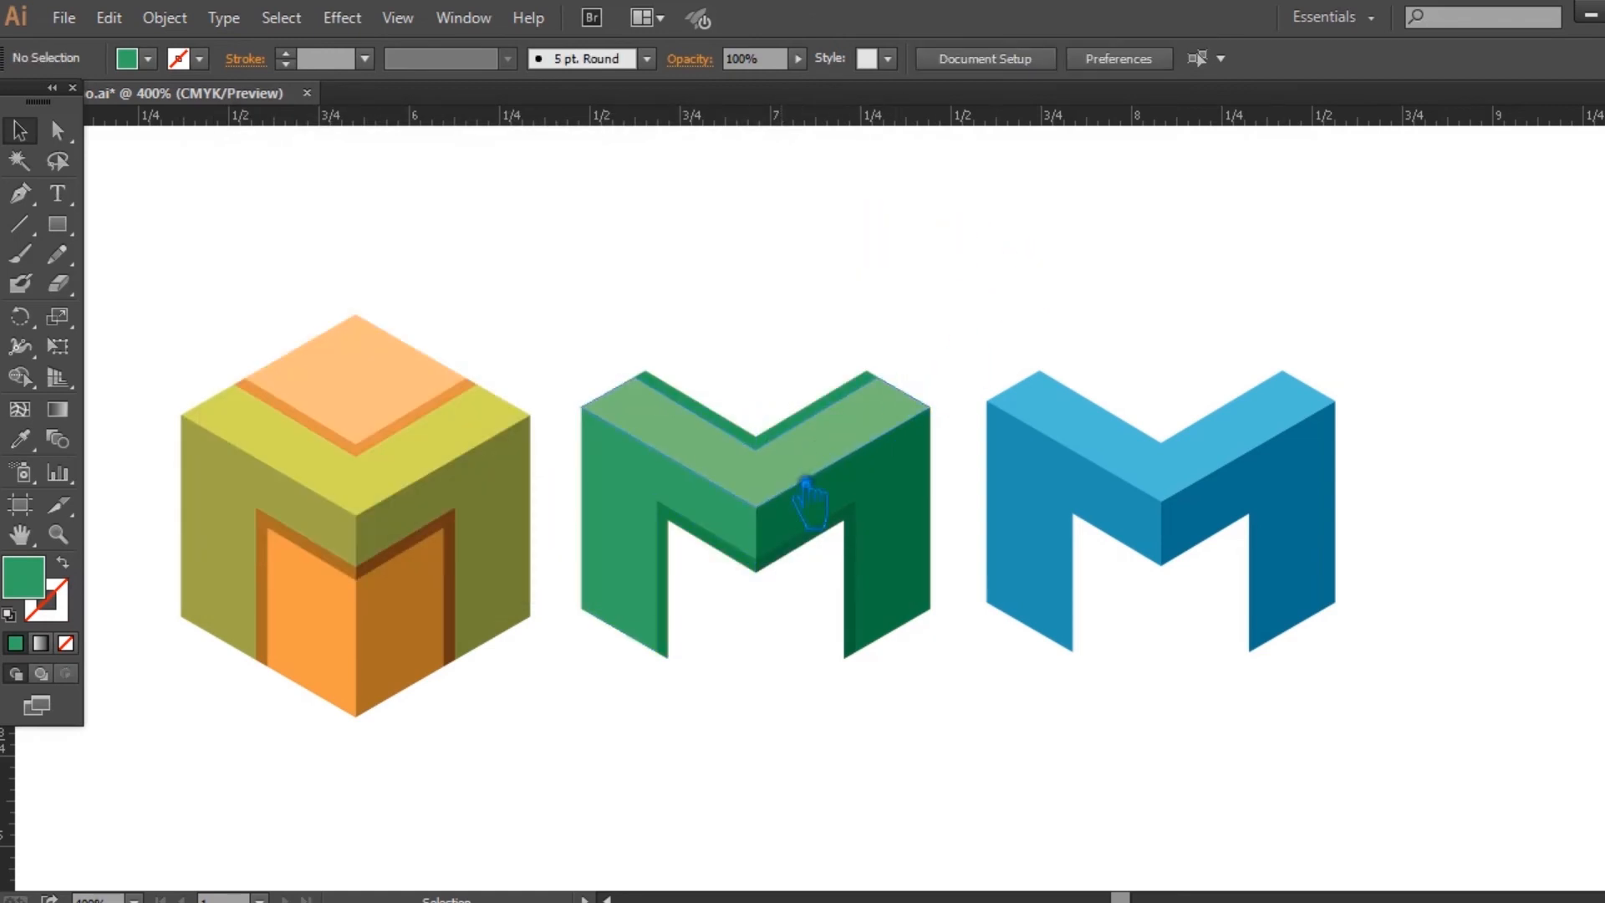
Step: Try a paler green, 8FE5A9 with hue 139°, on the middle M's top face
left_click(805, 487)
double_click(47, 583)
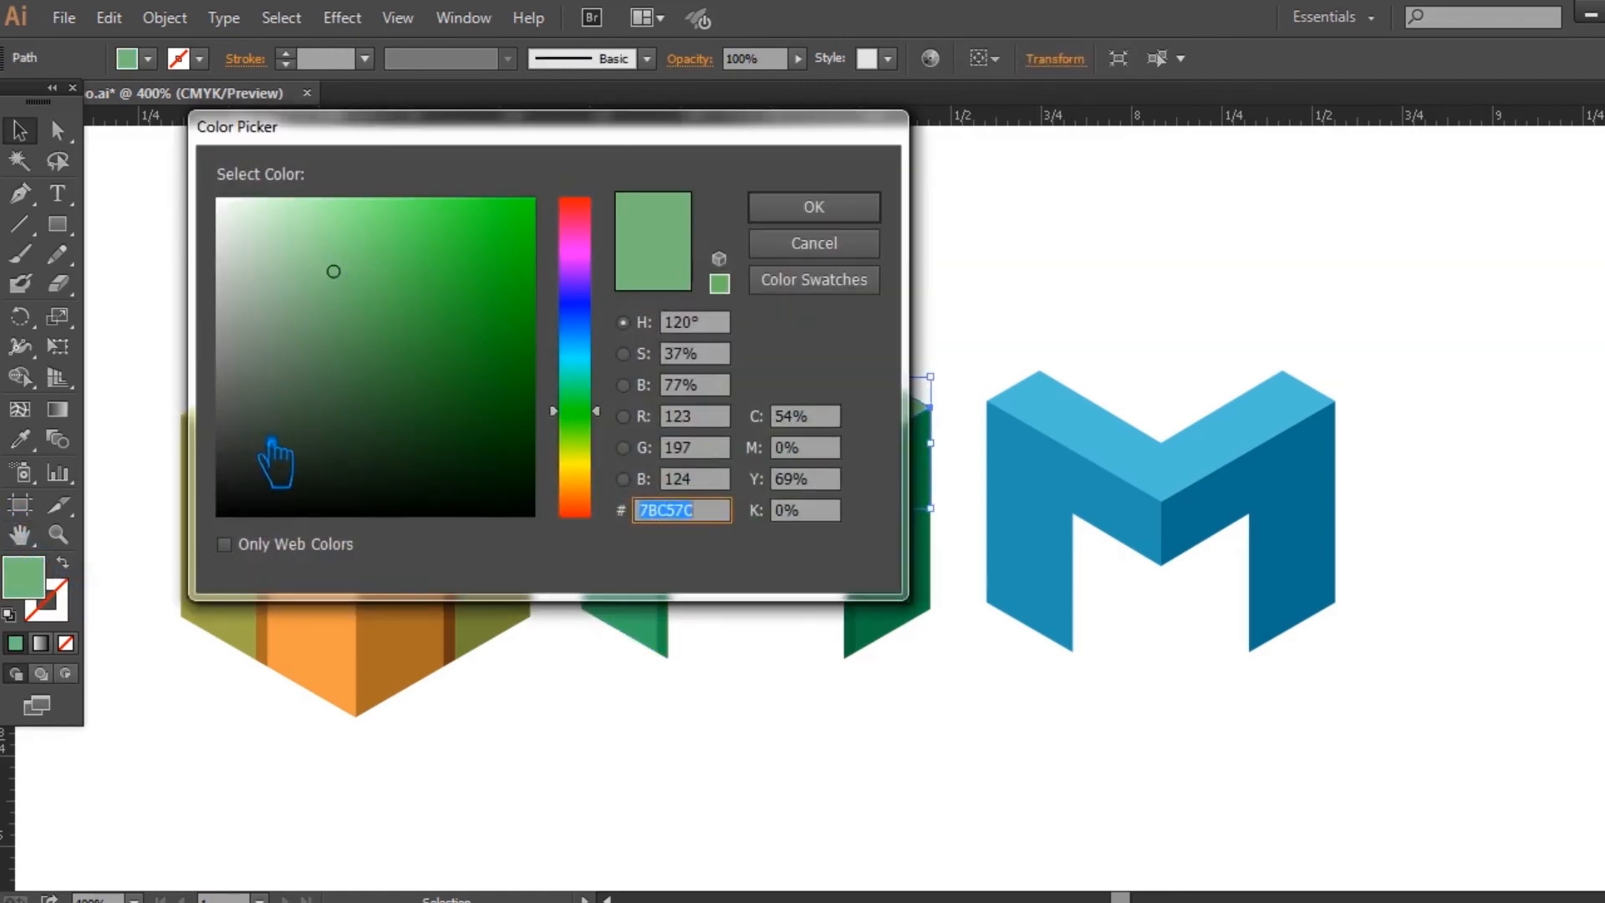
left_click_drag(604, 409, 603, 394)
left_click_drag(343, 272, 336, 230)
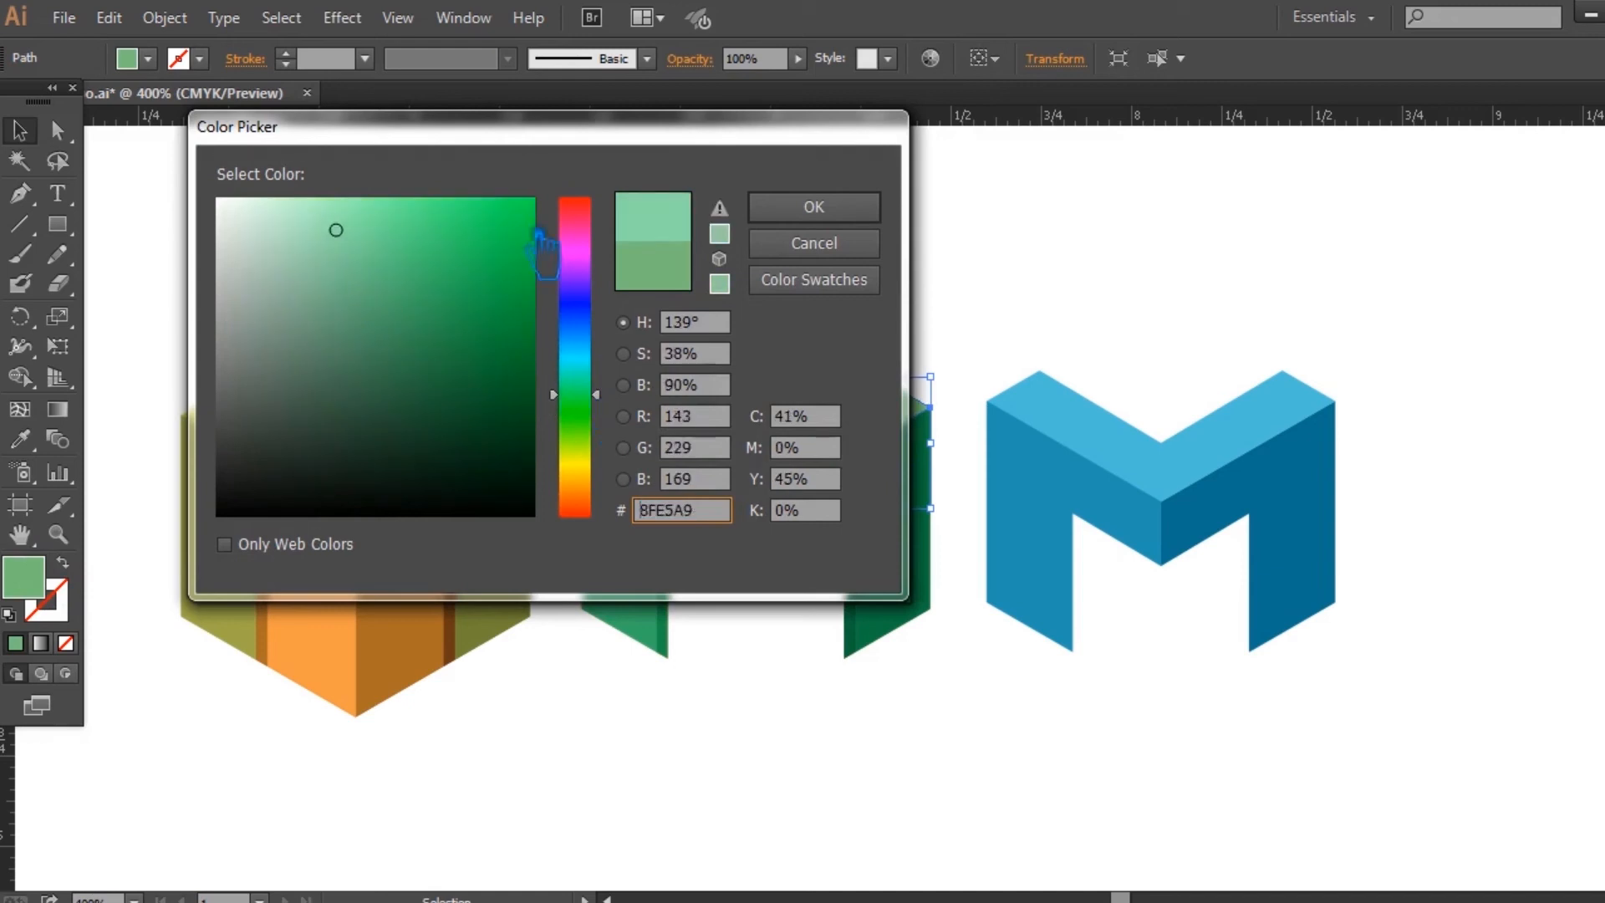
left_click(811, 209)
Step: Copy the left face's green to the middle M's top face and lighten it to 6EEA91
left_click(20, 438)
left_click(614, 498)
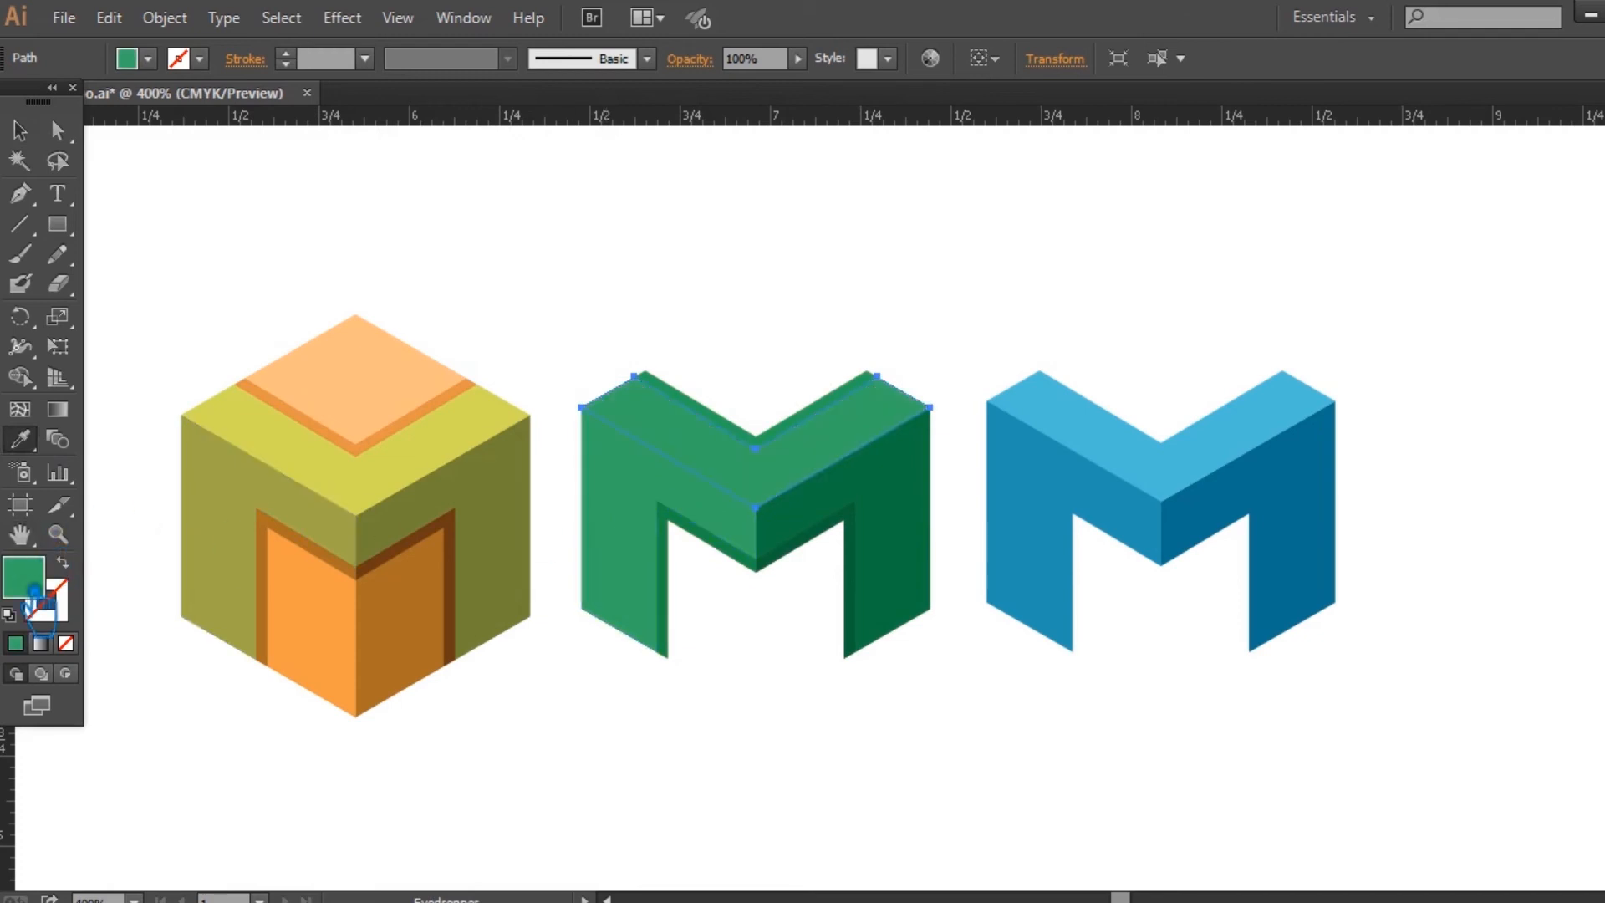
double_click(25, 578)
left_click_drag(462, 301, 410, 227)
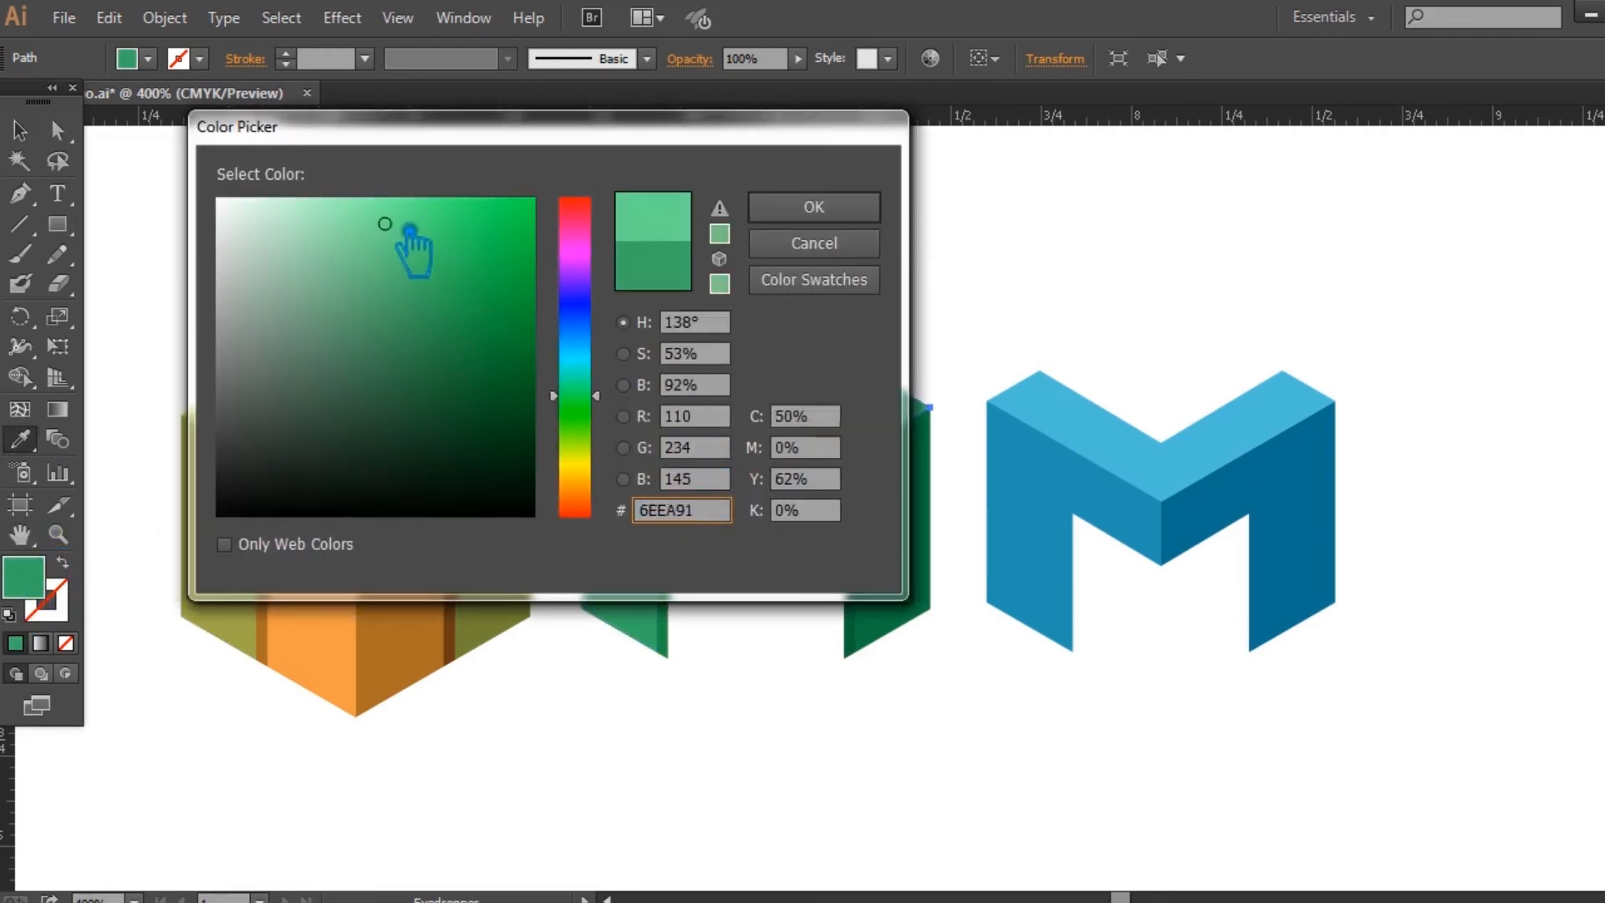
left_click(763, 217)
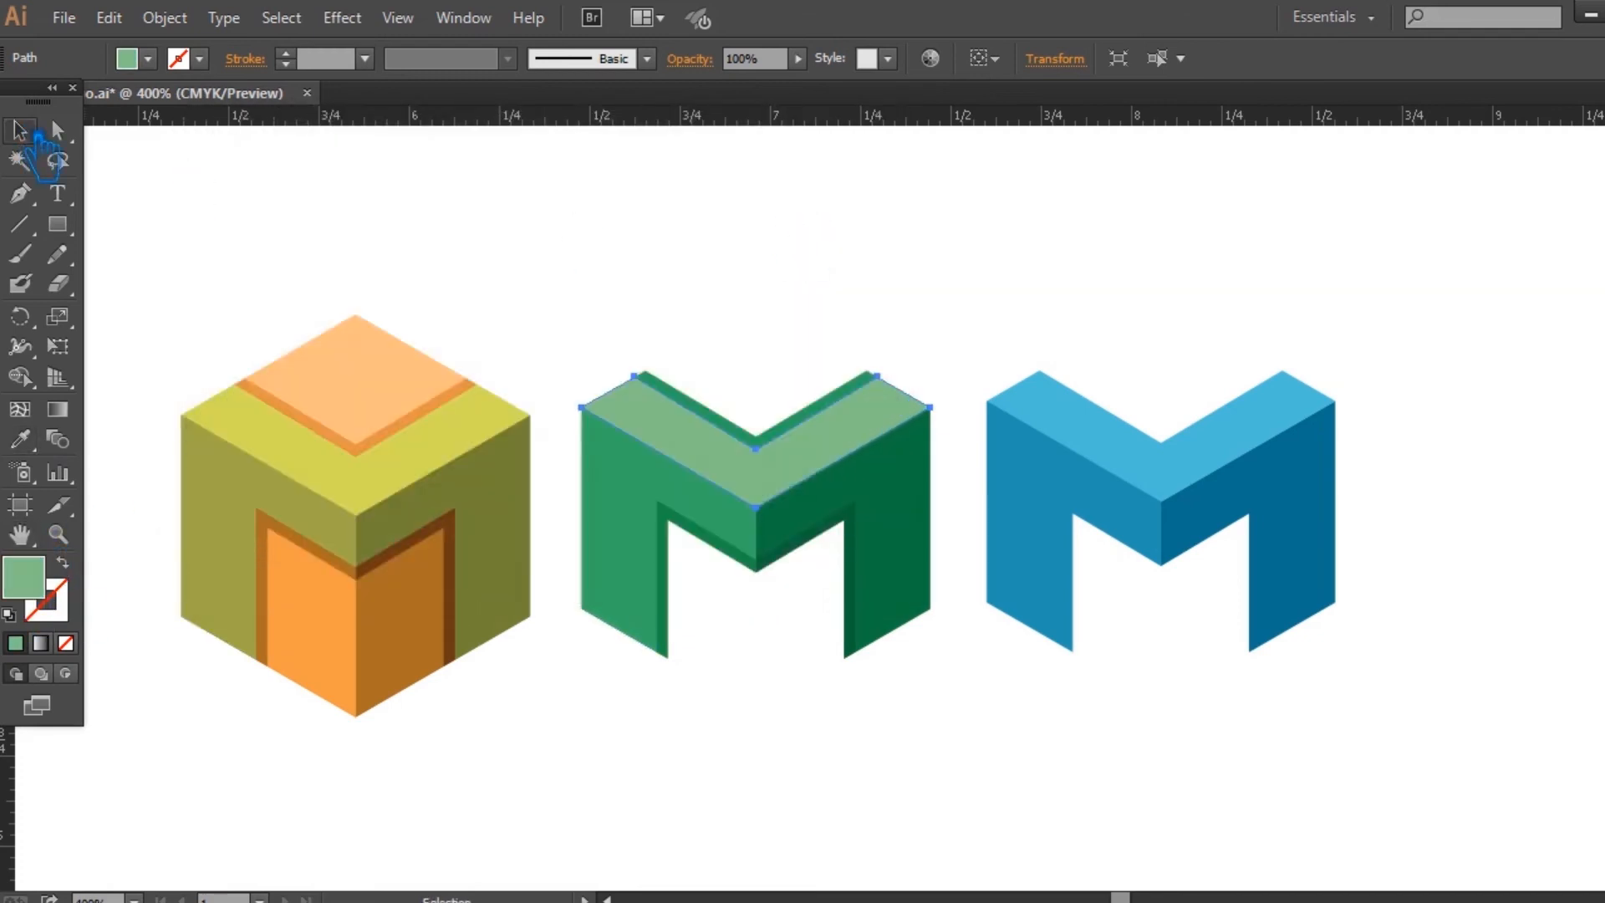
left_click(741, 329)
Step: Match the middle M's V-shaped top strip to the lightened green of its left face
left_click(768, 430)
left_click(45, 446)
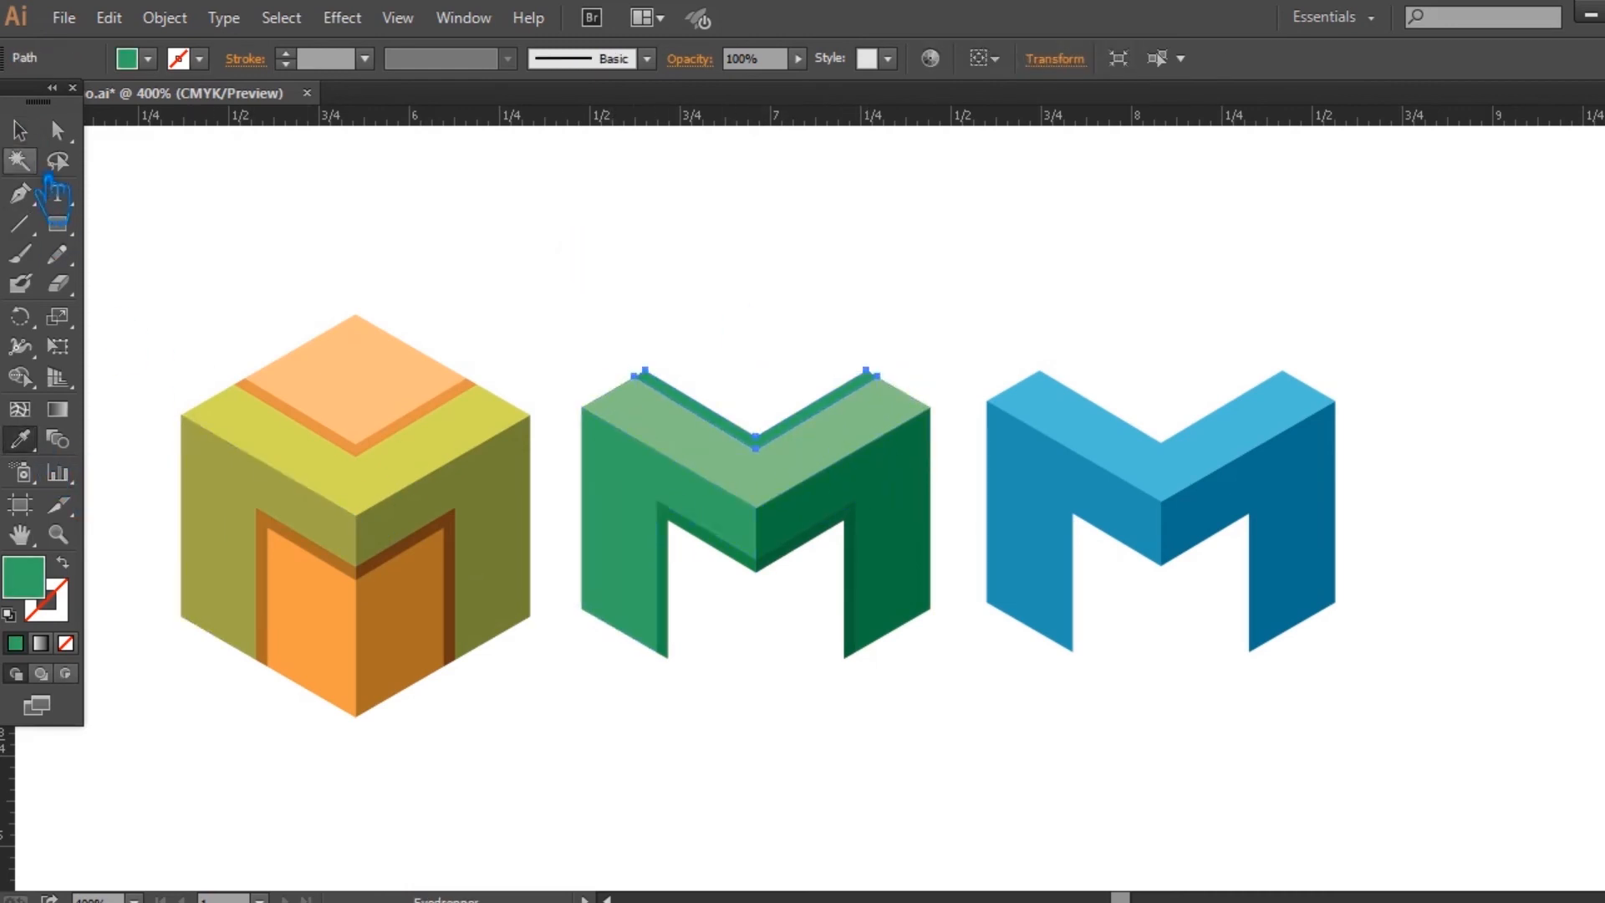
left_click(19, 130)
left_click(367, 234)
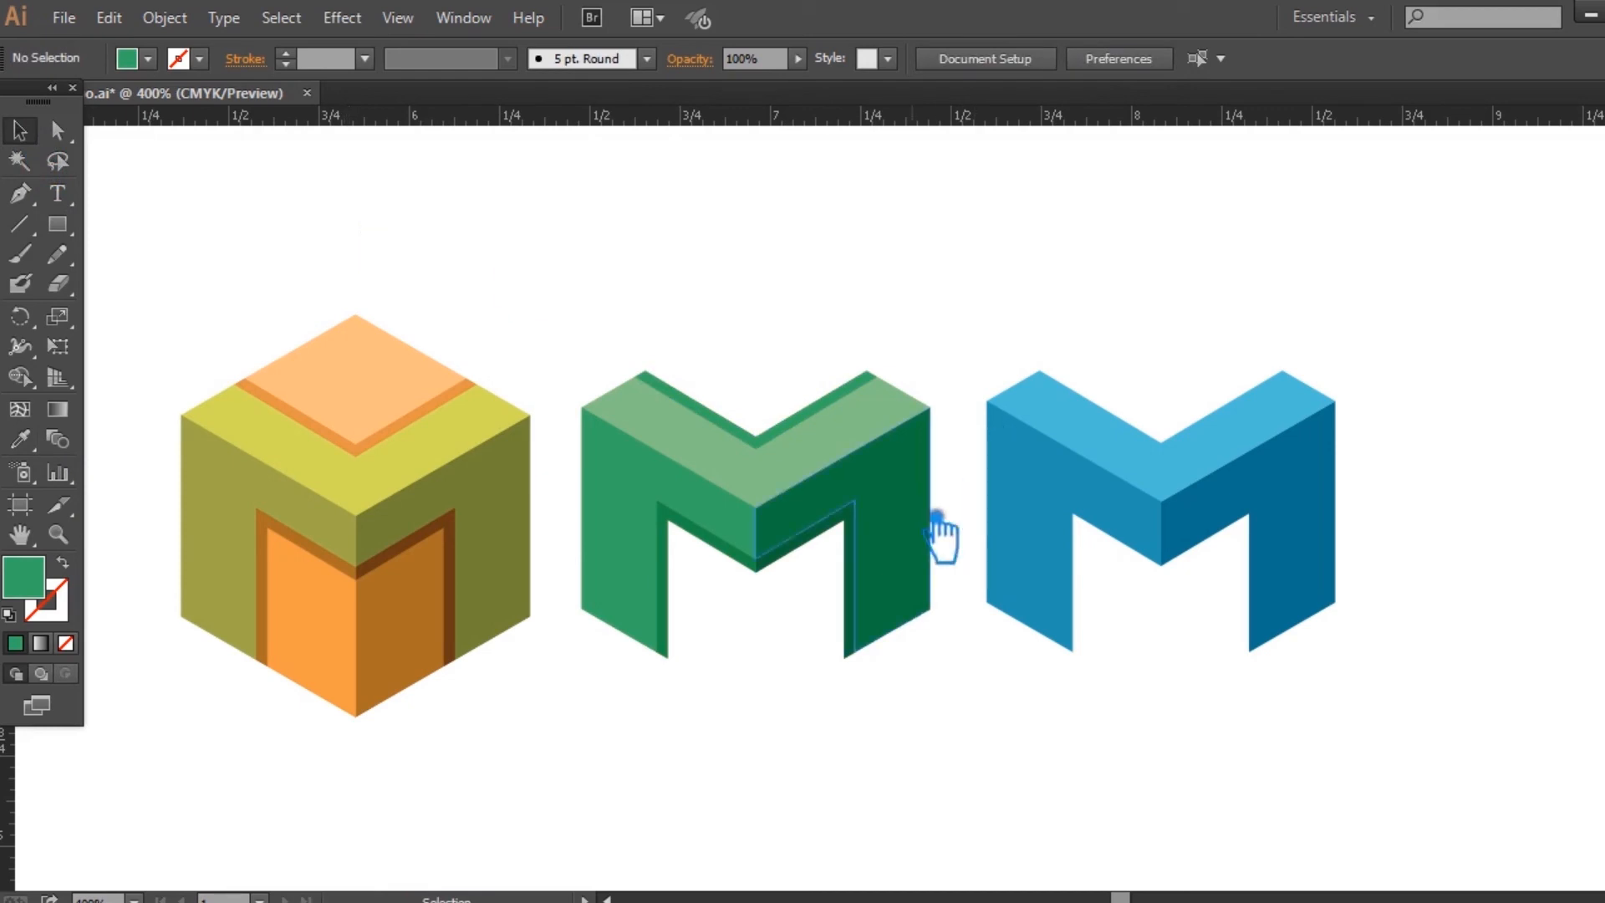
Step: Darken the fill of the middle M's right face to 0F7032
left_click(924, 535)
double_click(58, 589)
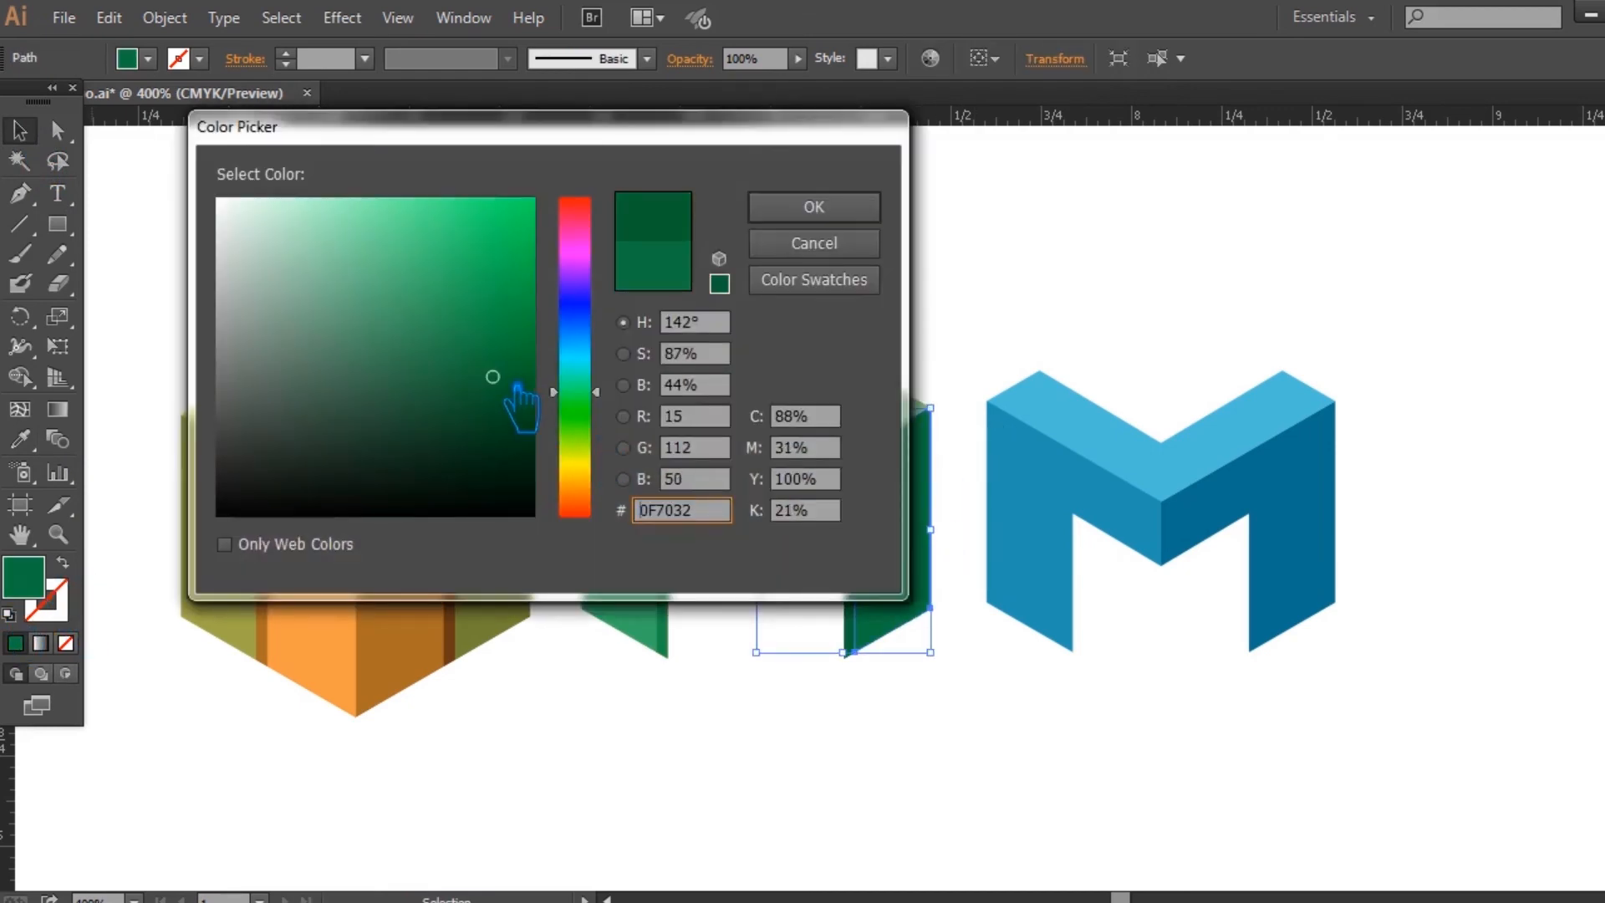
left_click(843, 217)
left_click(1067, 343)
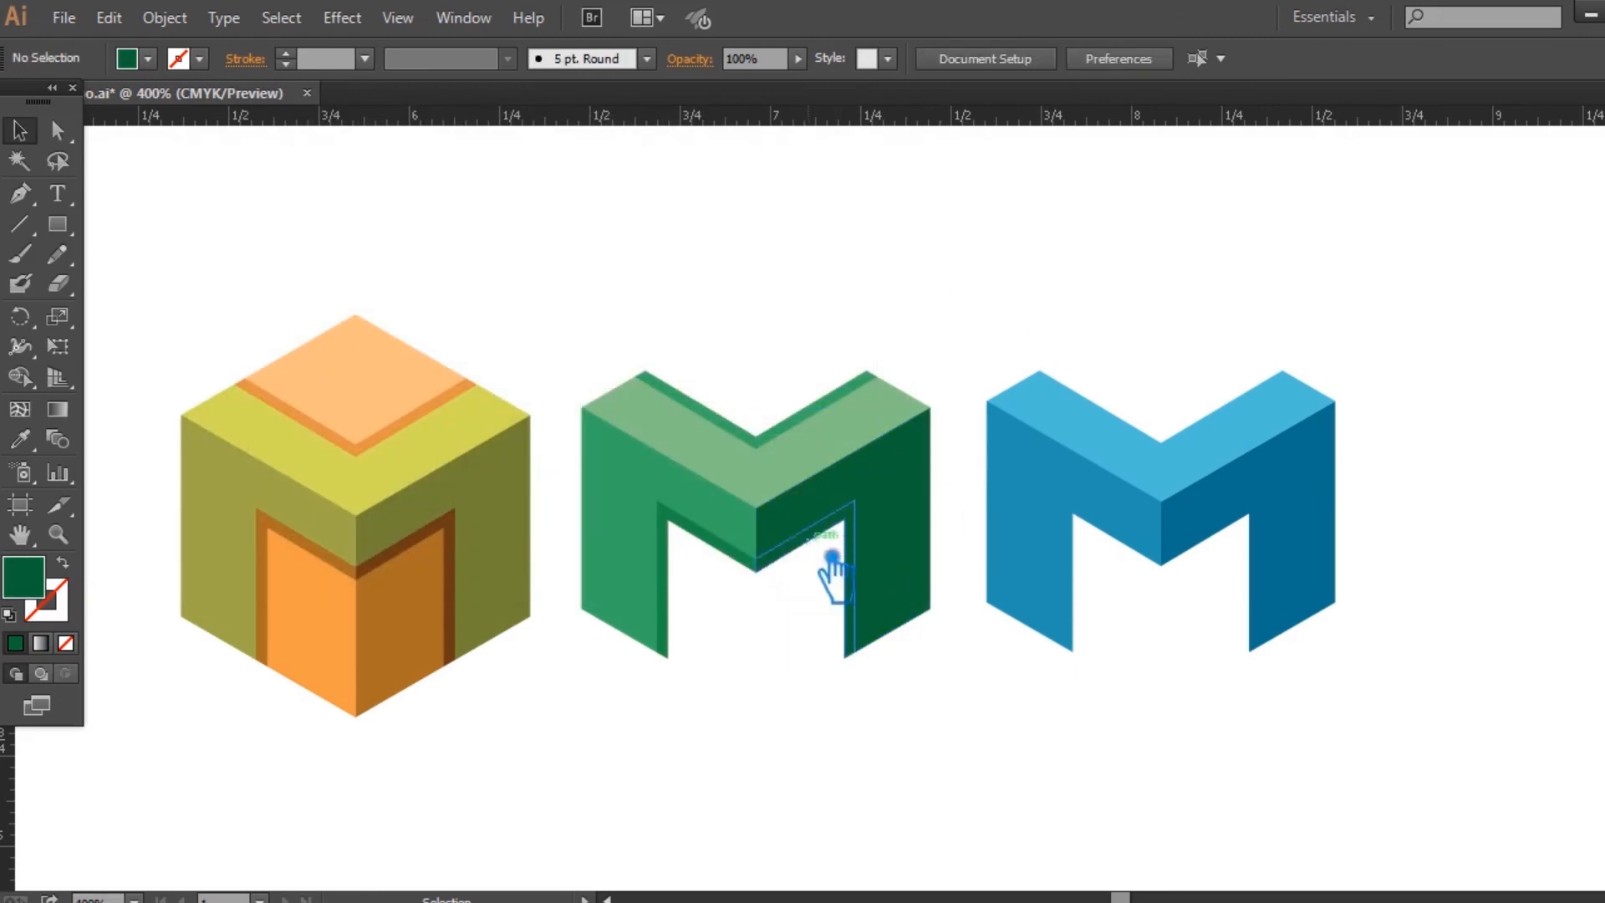
Step: Copy the right face's dark green to the middle M's right inner strip and darken it further
left_click(879, 550)
left_click(20, 438)
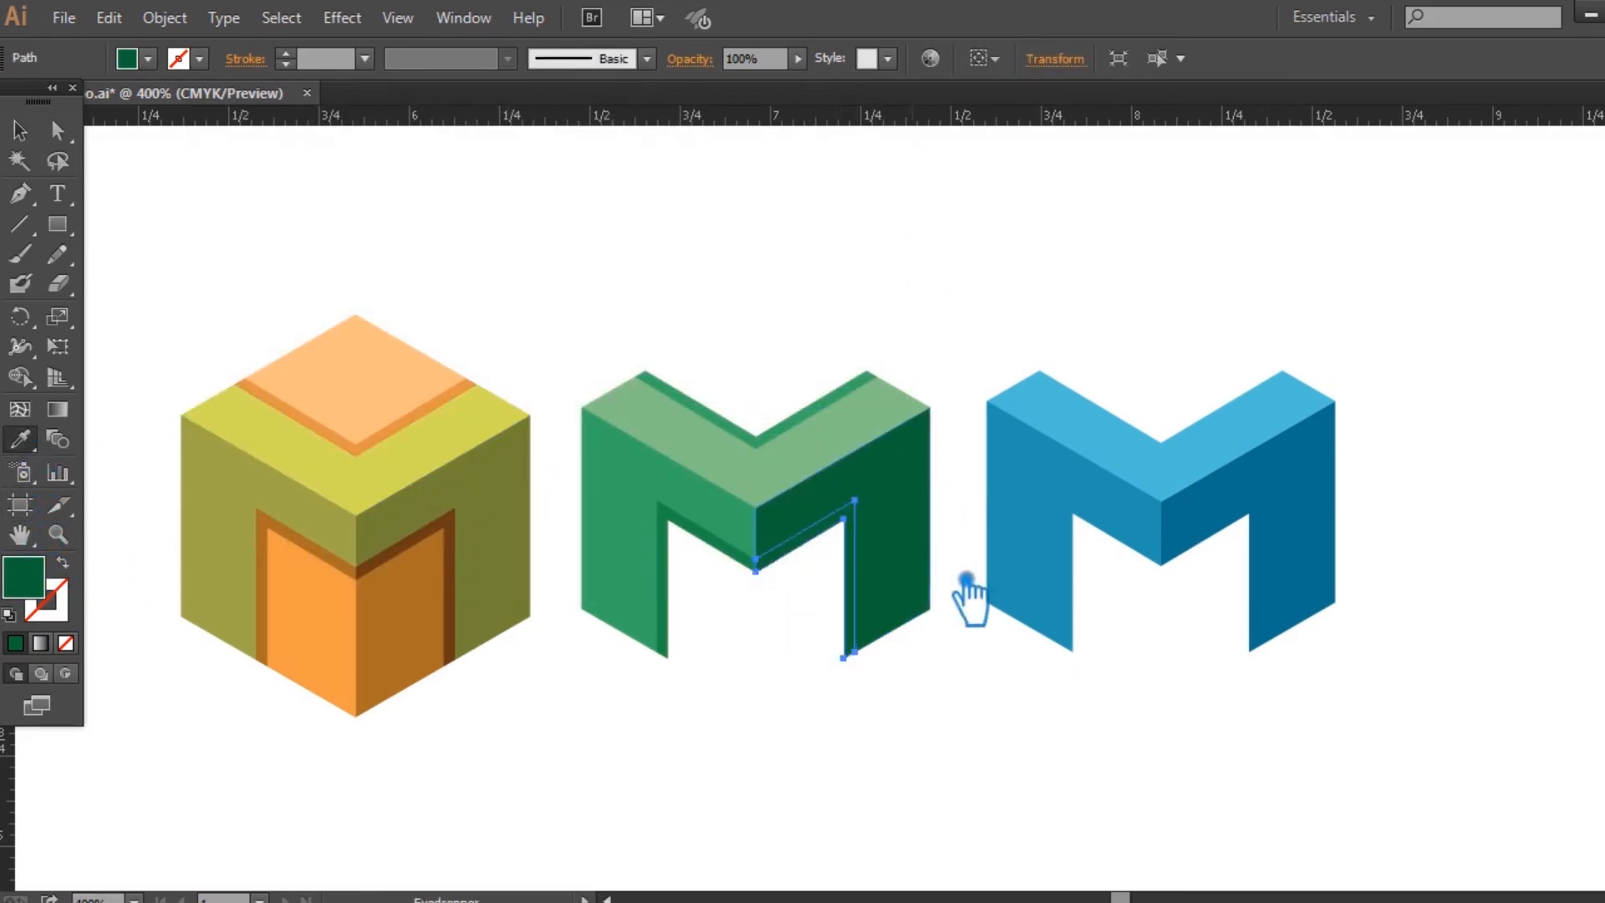
double_click(47, 595)
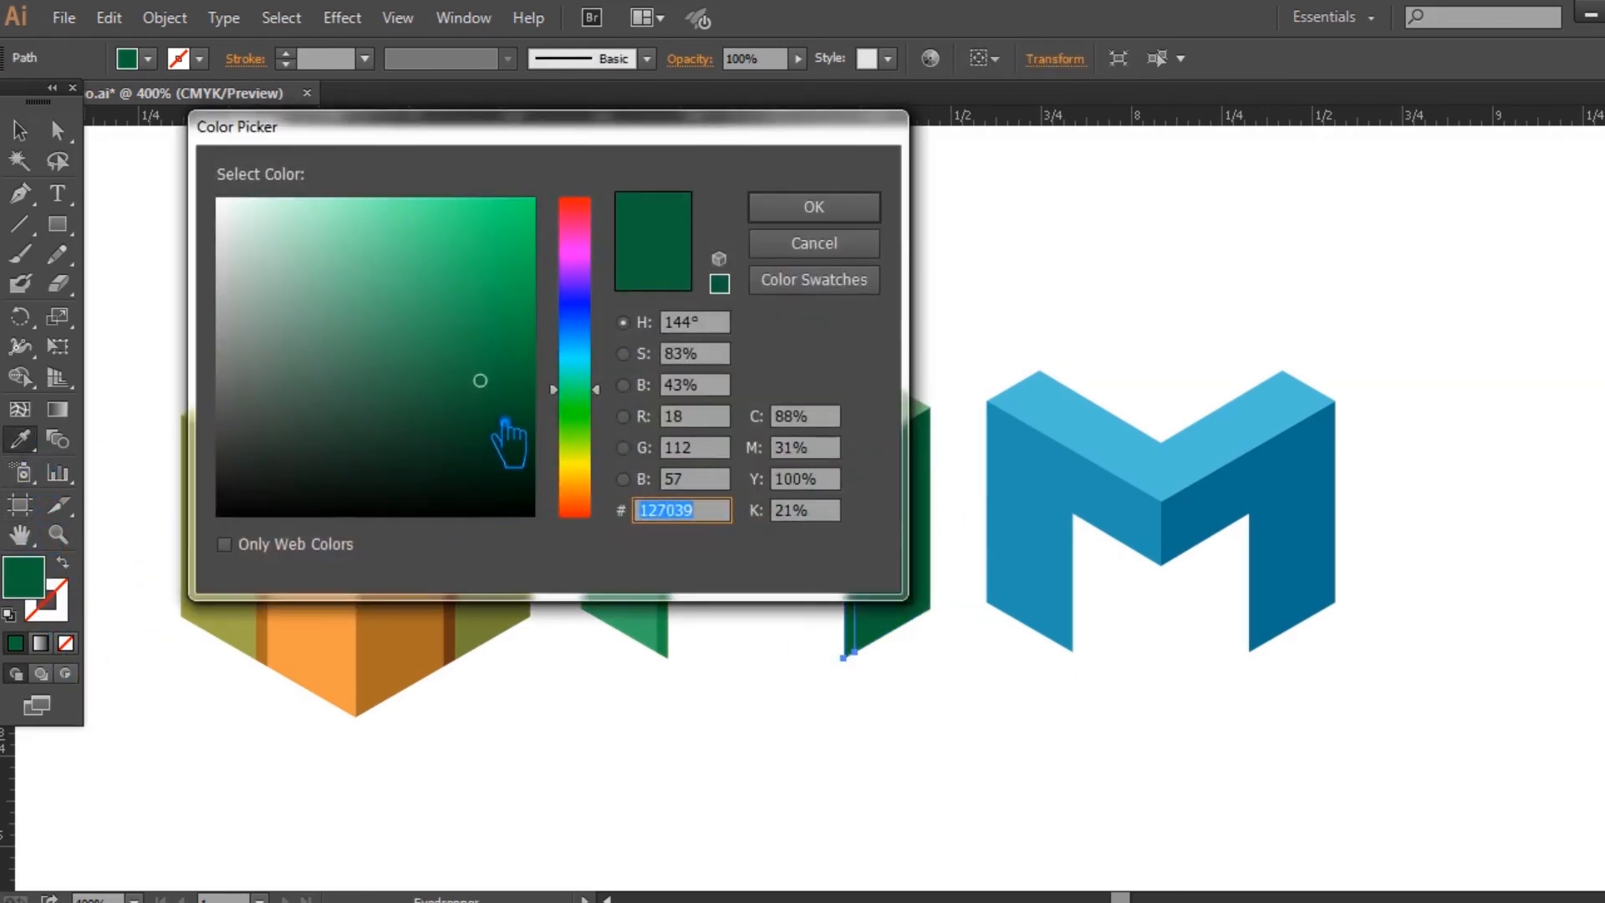
left_click(512, 417)
left_click(813, 207)
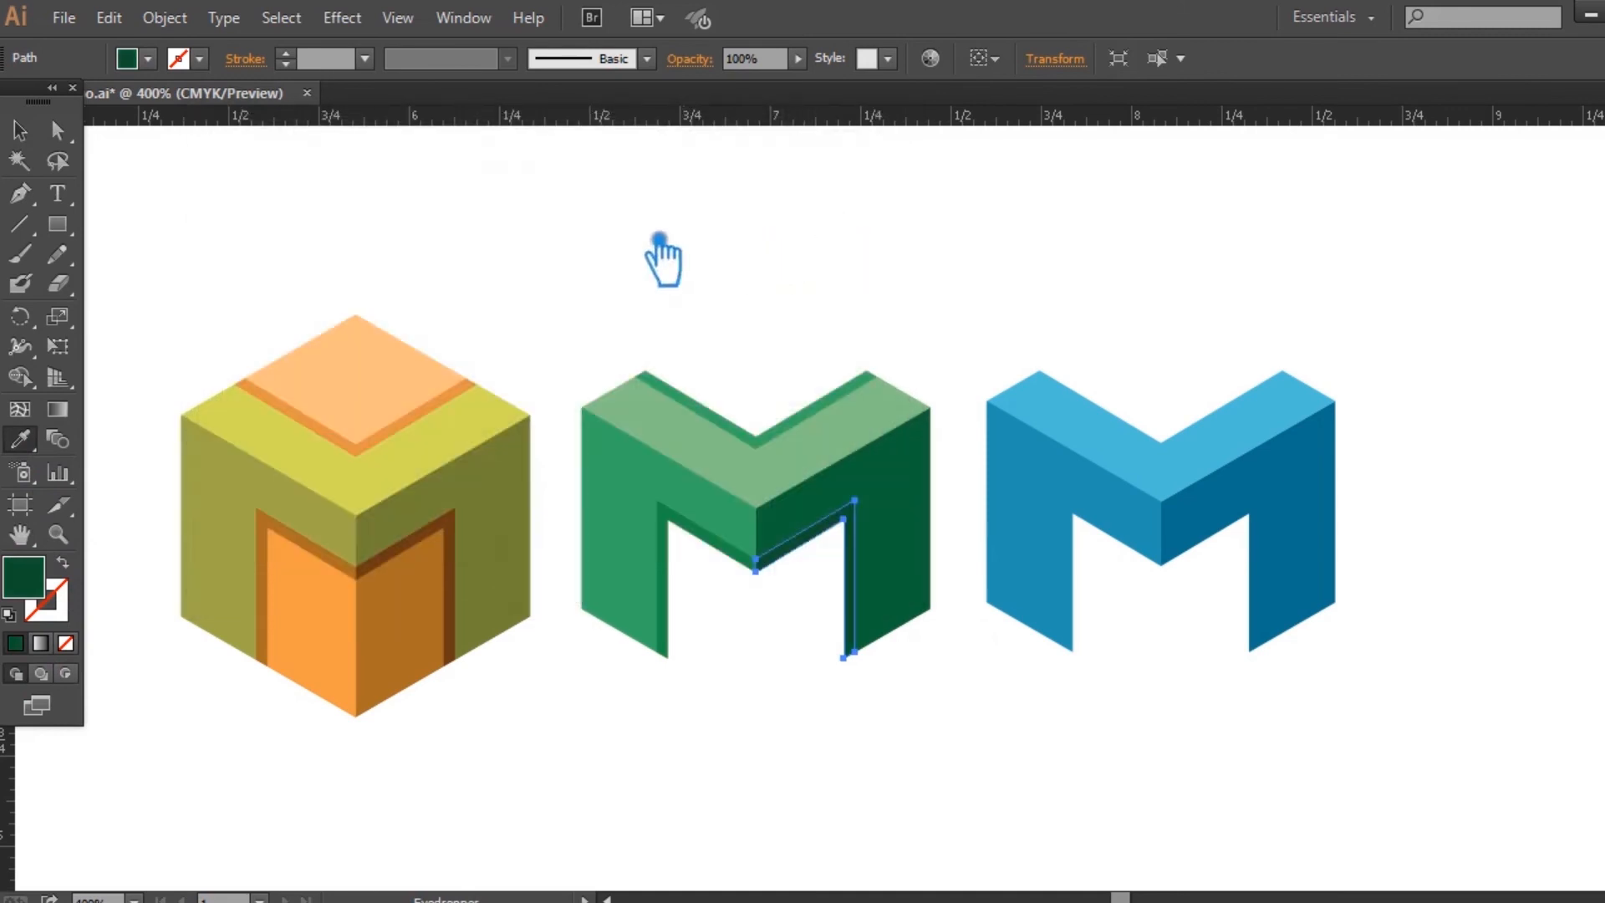
key("v")
left_click(443, 314)
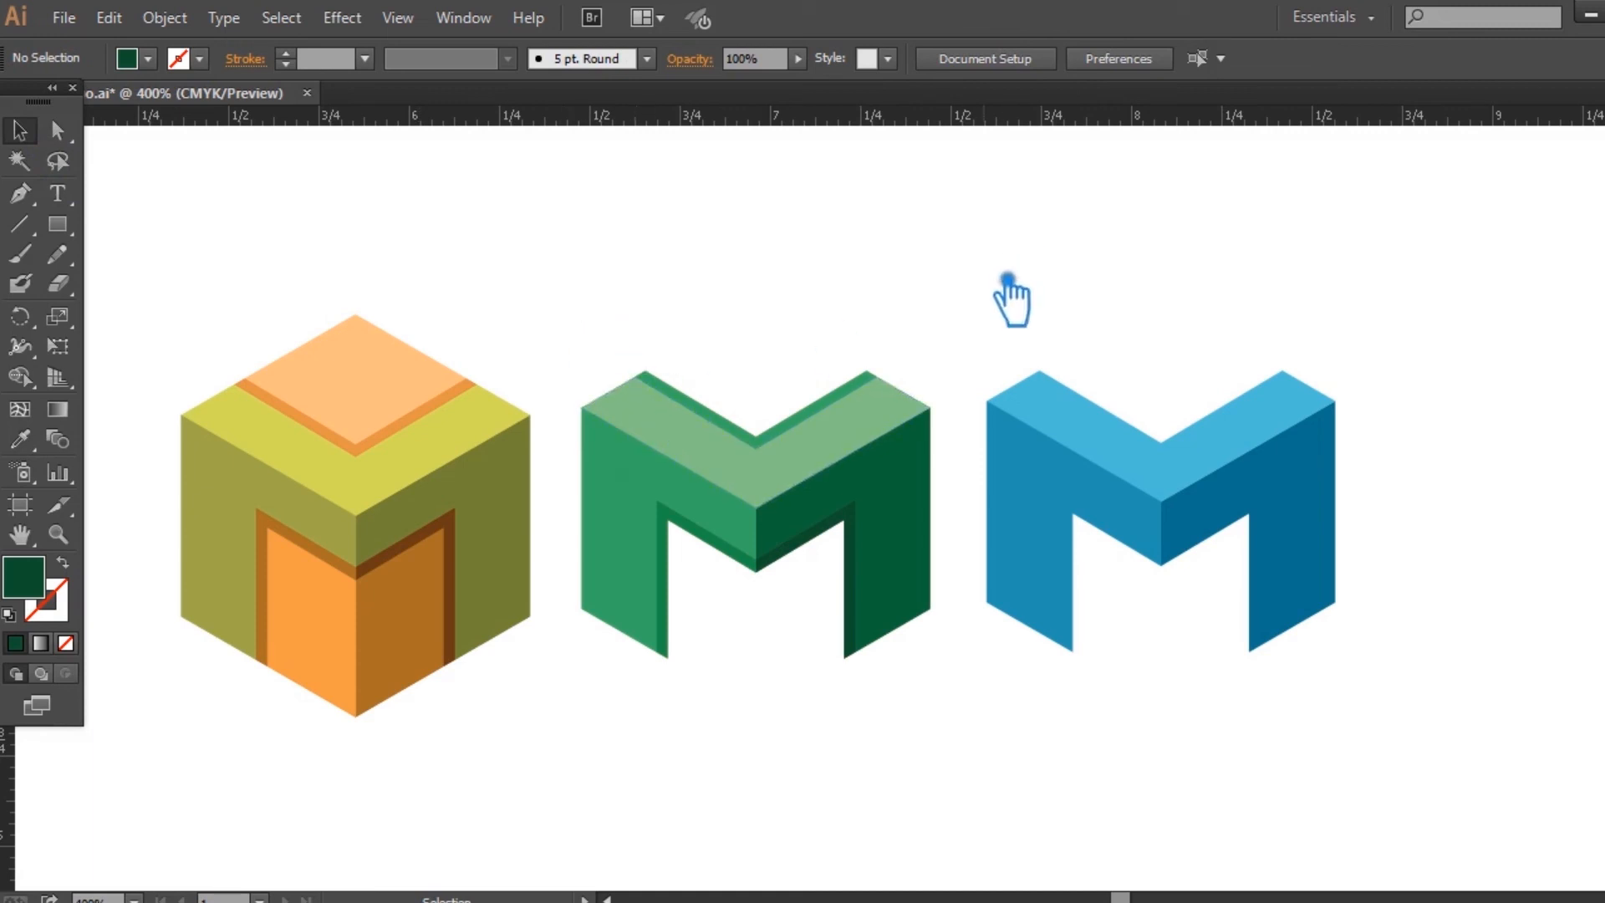
Step: Ungroup the shapes of the olive and orange cube
scroll(924, 330, "left", 4)
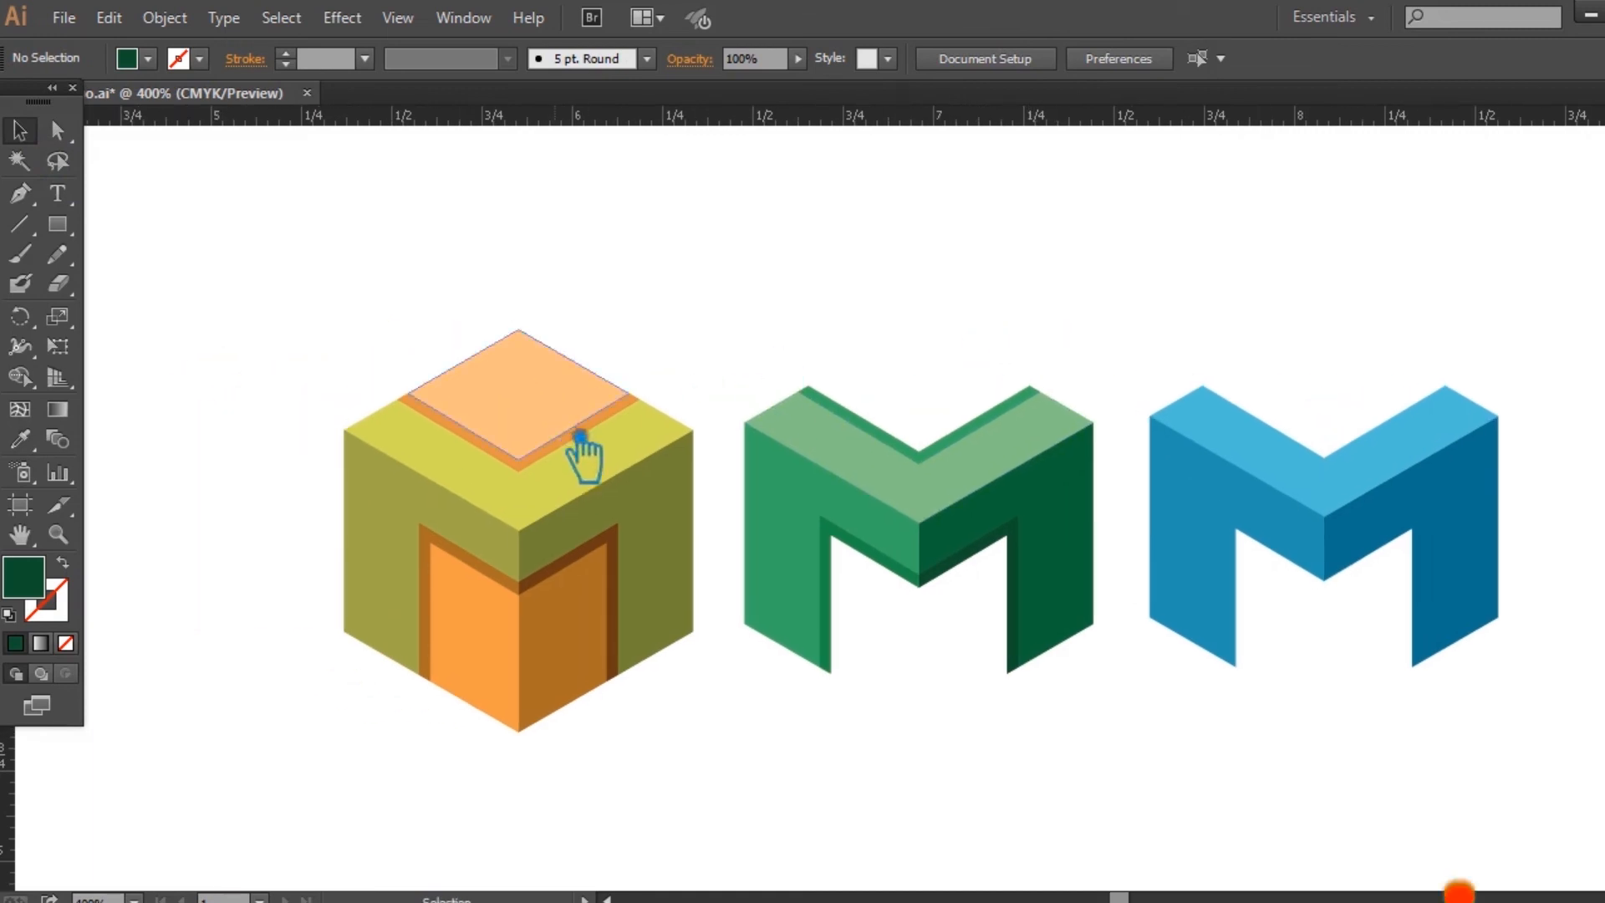
left_click(573, 461)
right_click(574, 460)
left_click(602, 577)
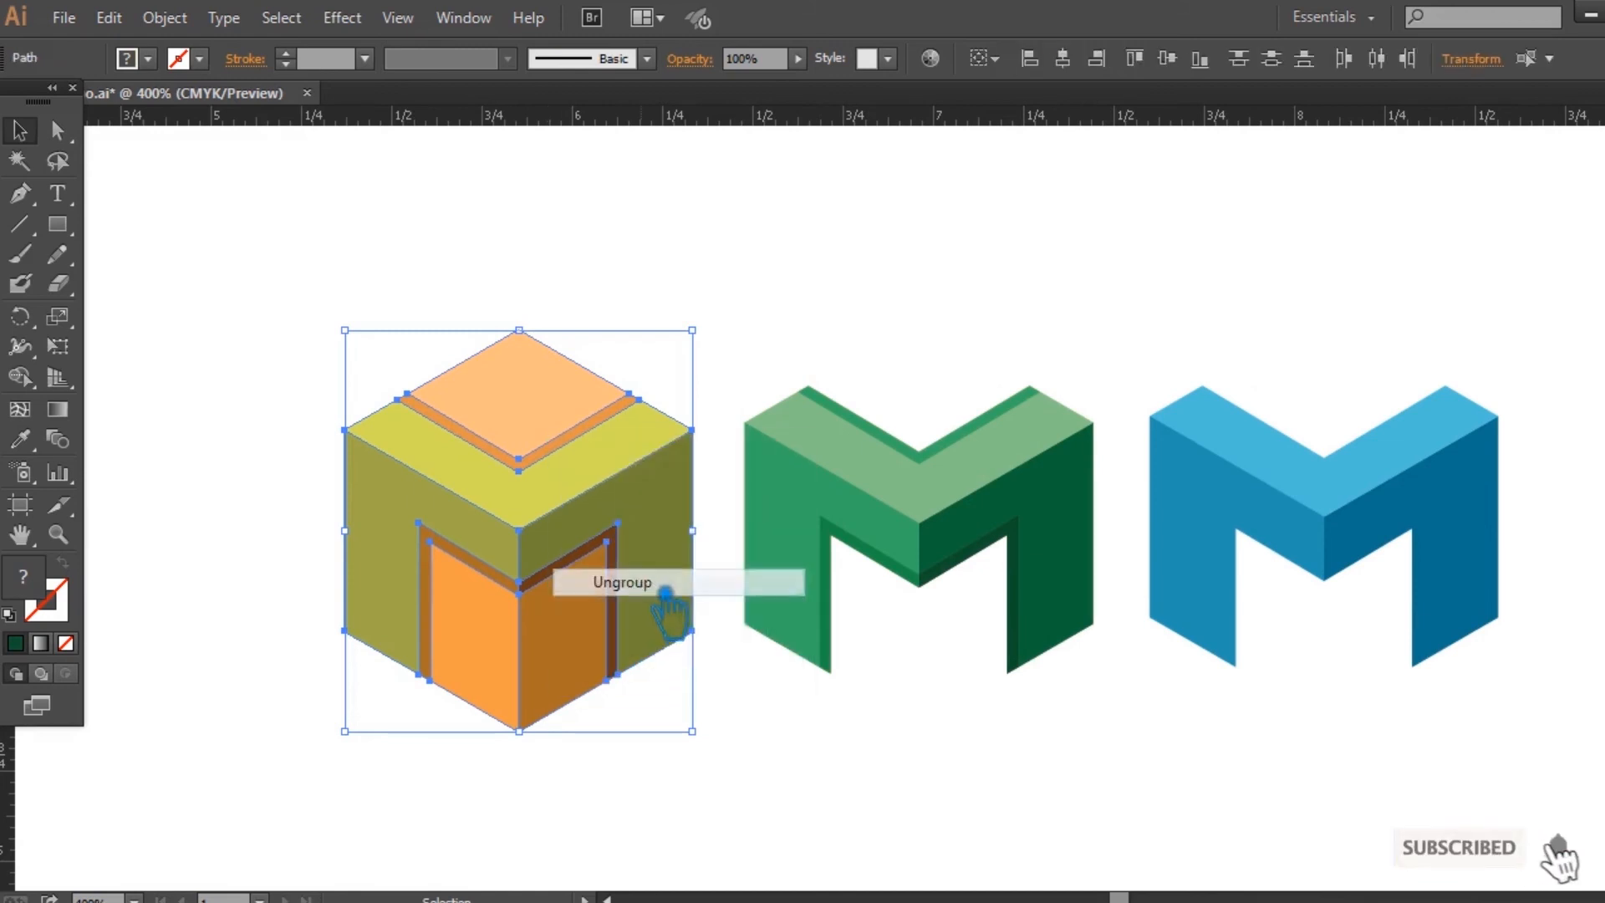
left_click(788, 662)
left_click(566, 475)
Step: Fill the cube's top rhombus and both orange front faces with dark brown 302C28
left_click(559, 412)
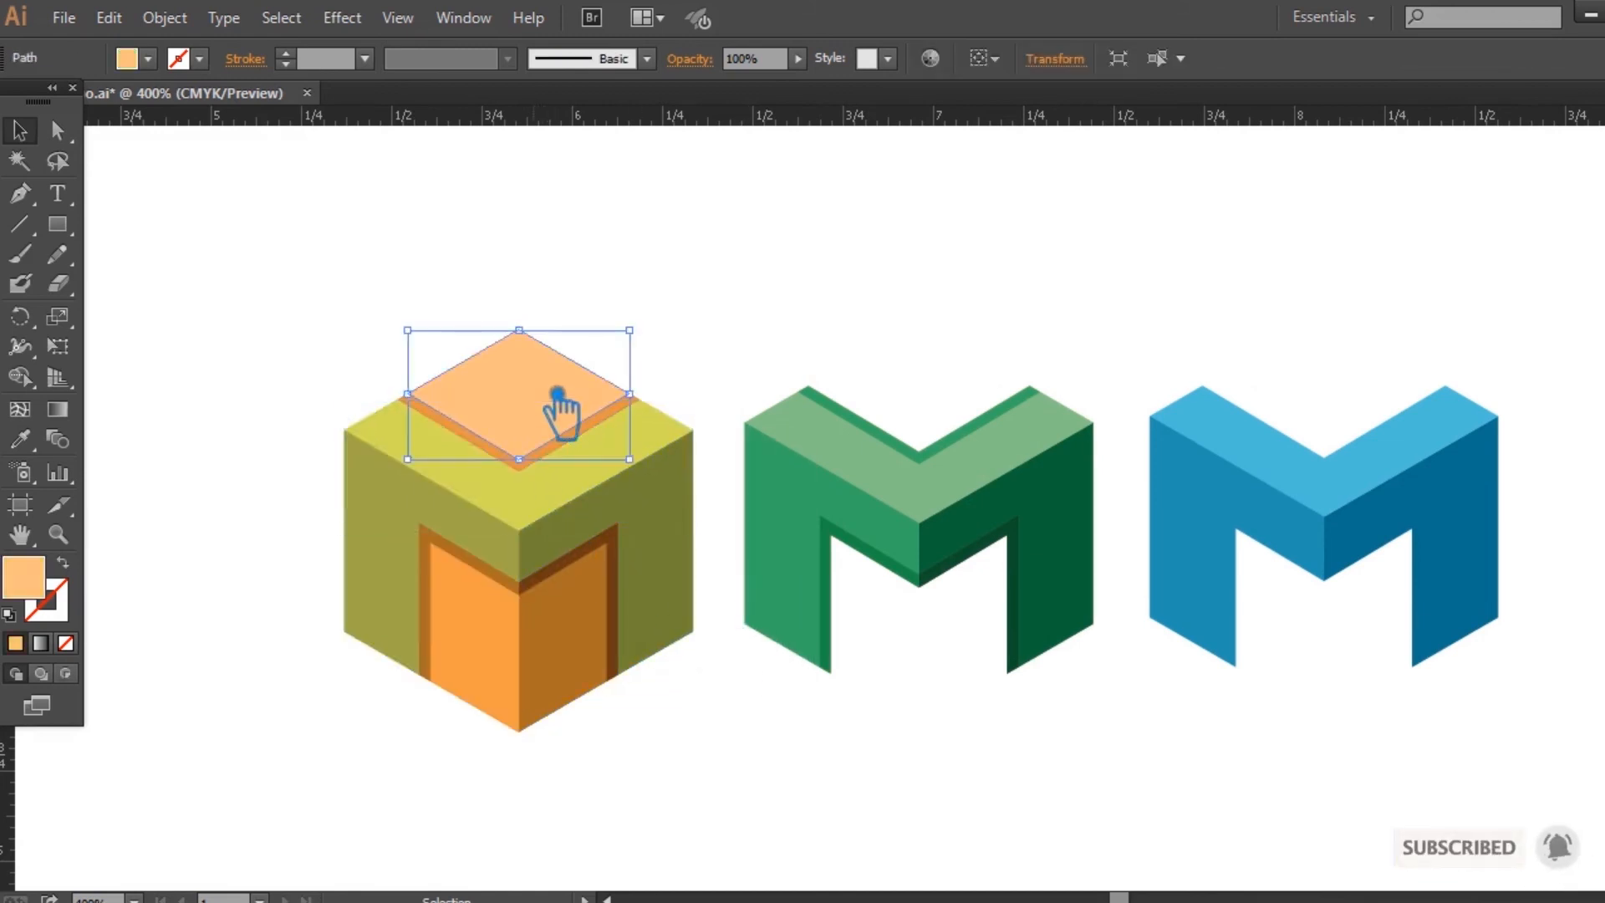
left_click(524, 669, "shift")
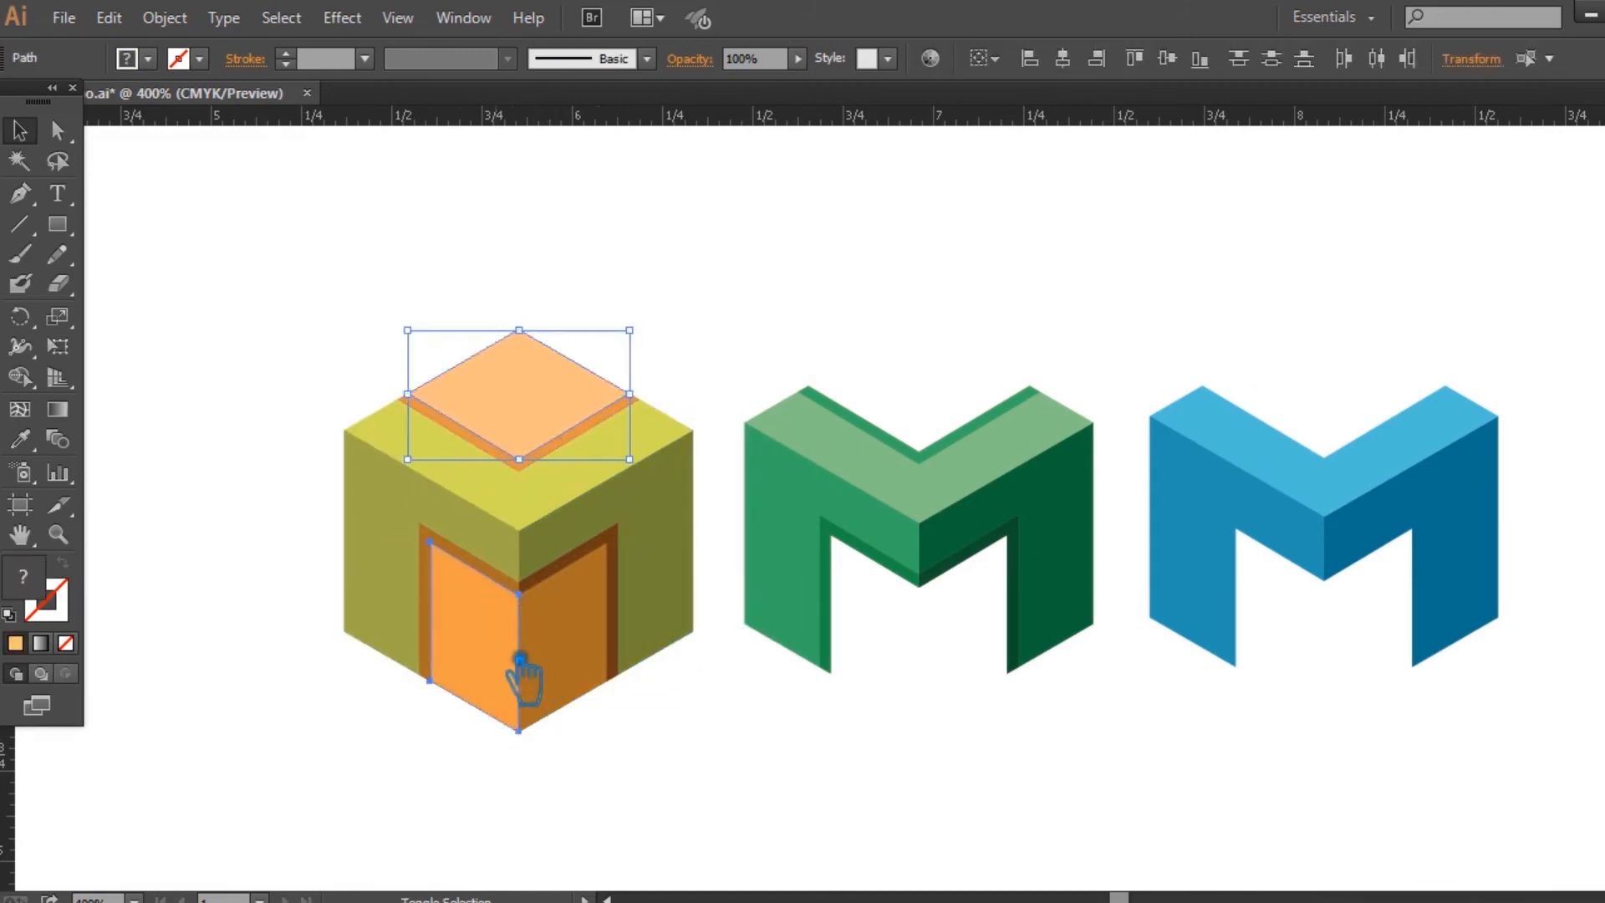
left_click(41, 443)
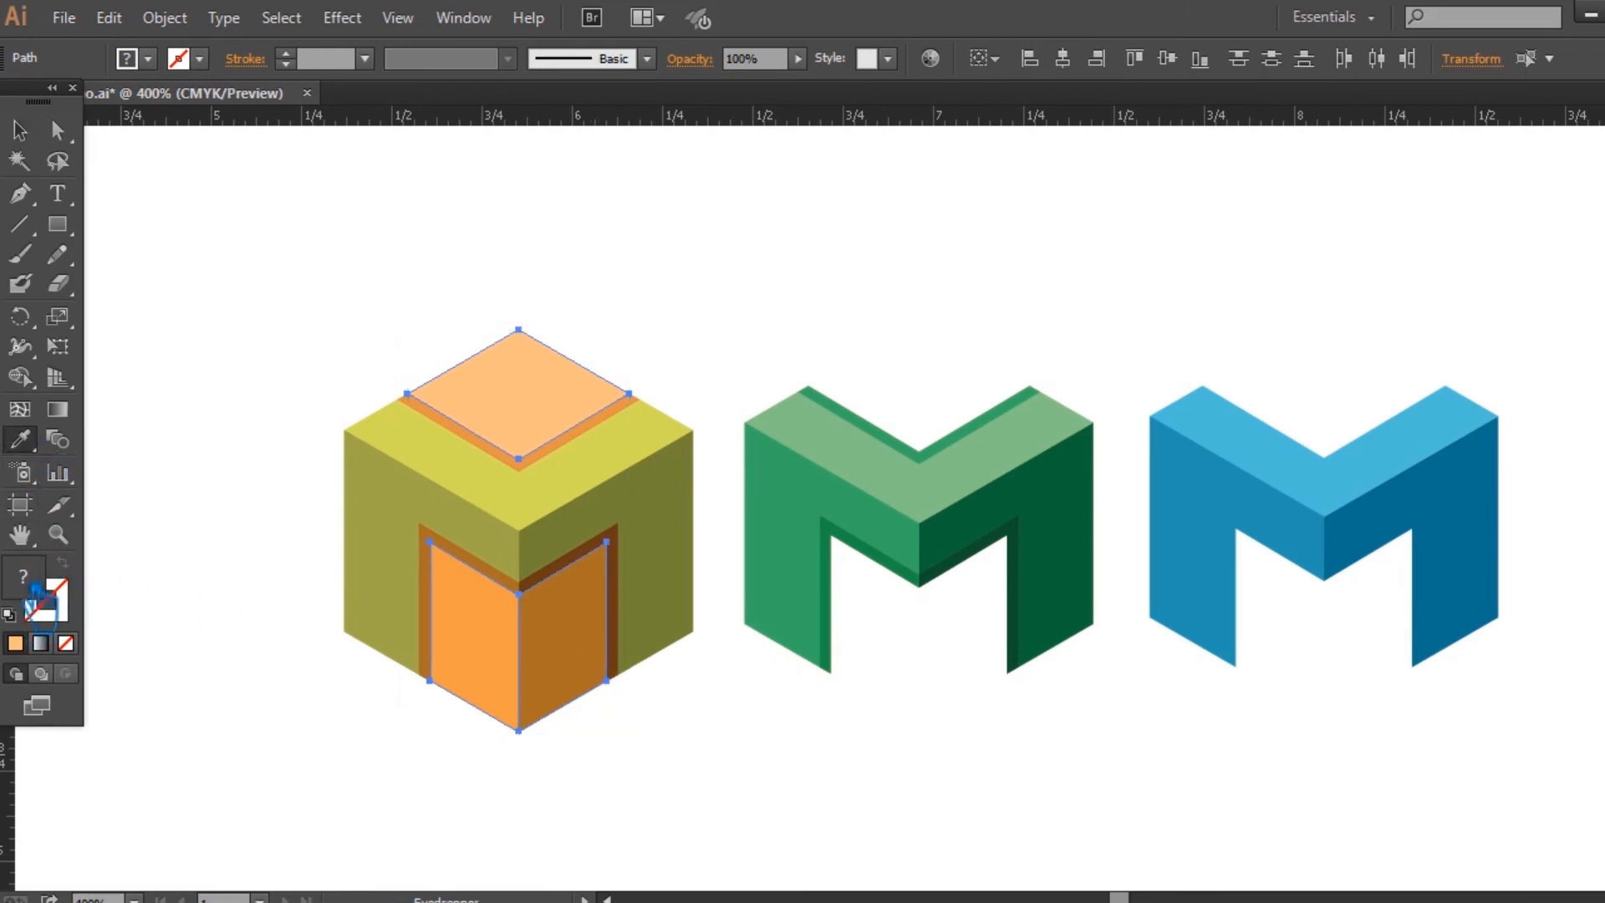
left_click(466, 627)
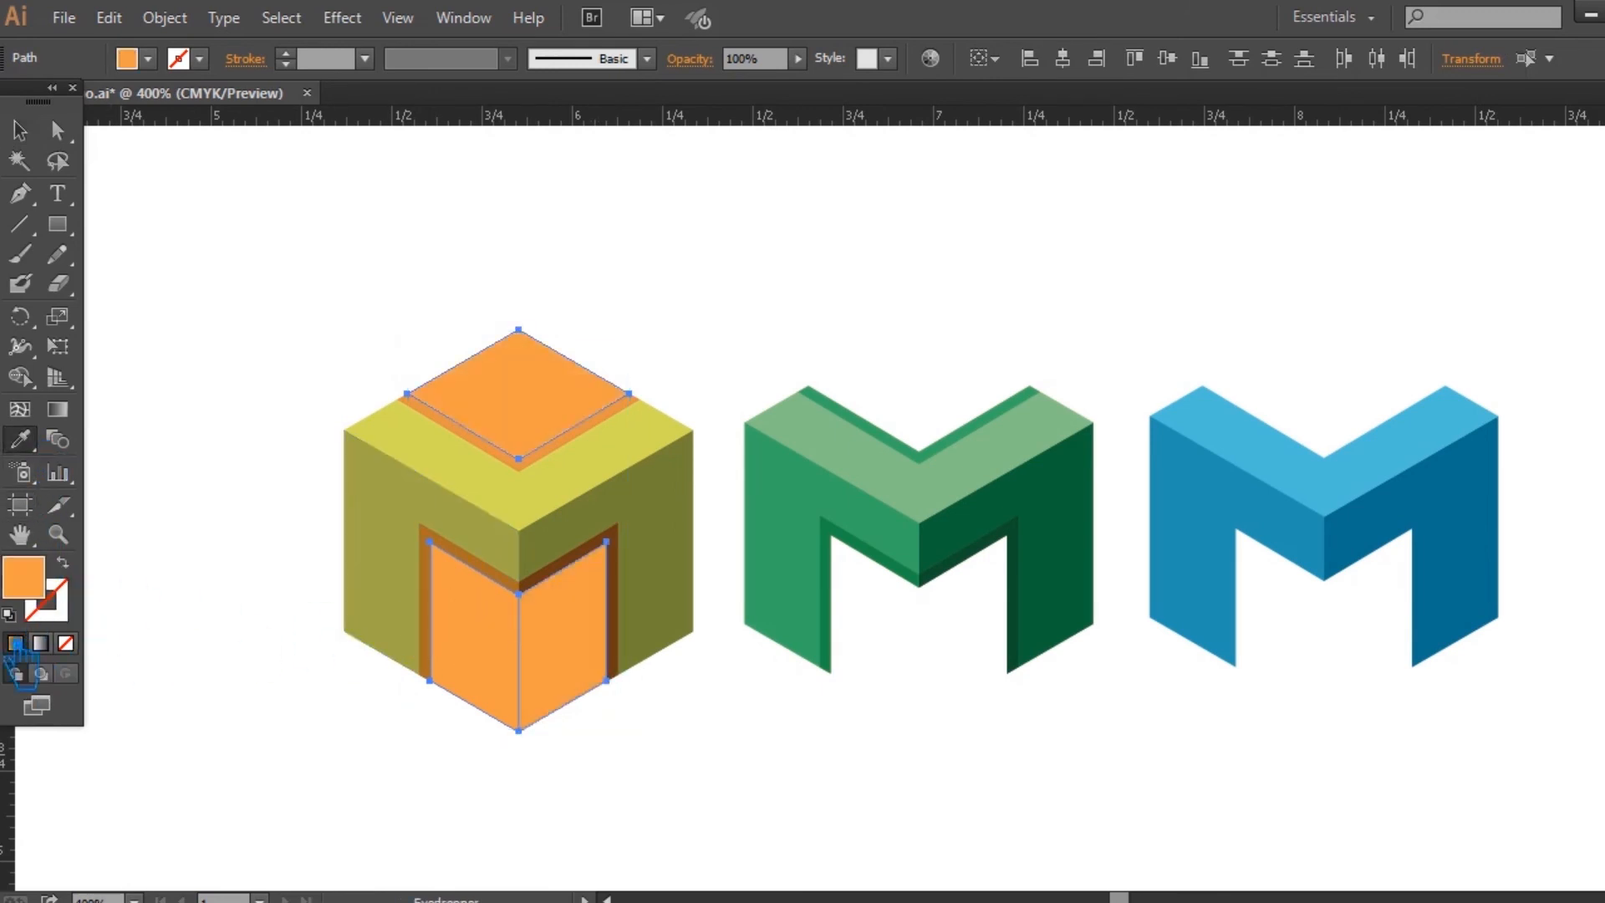
double_click(44, 594)
mouse_move(348, 484)
left_mouse_down()
mouse_move(293, 475)
mouse_move(298, 449)
mouse_move(292, 466)
left_mouse_up()
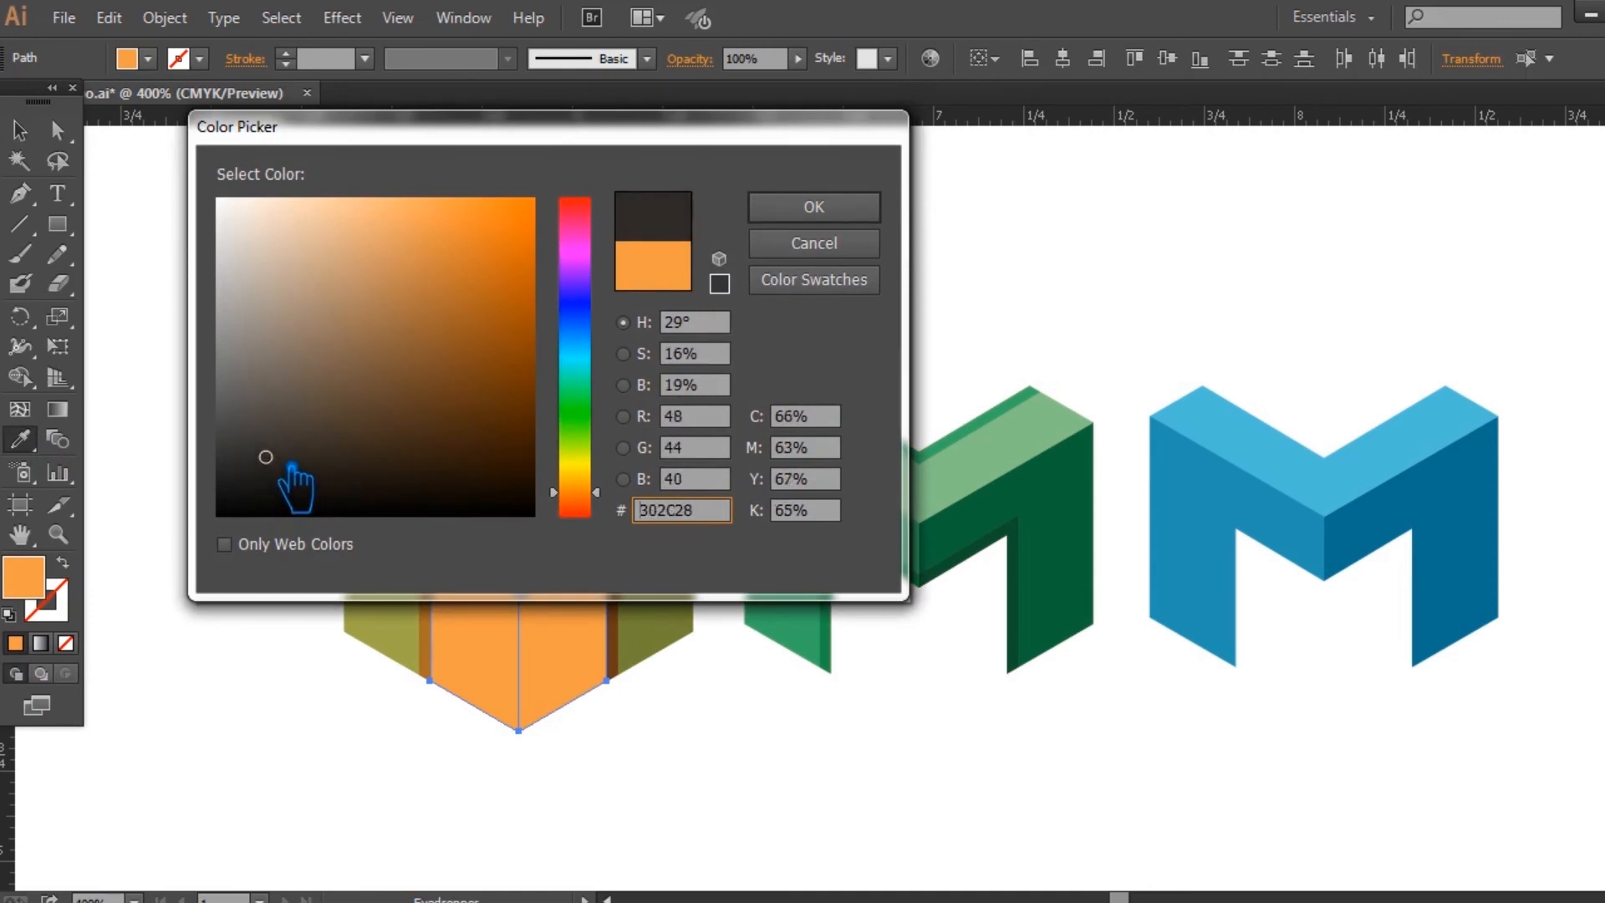
left_click(848, 209)
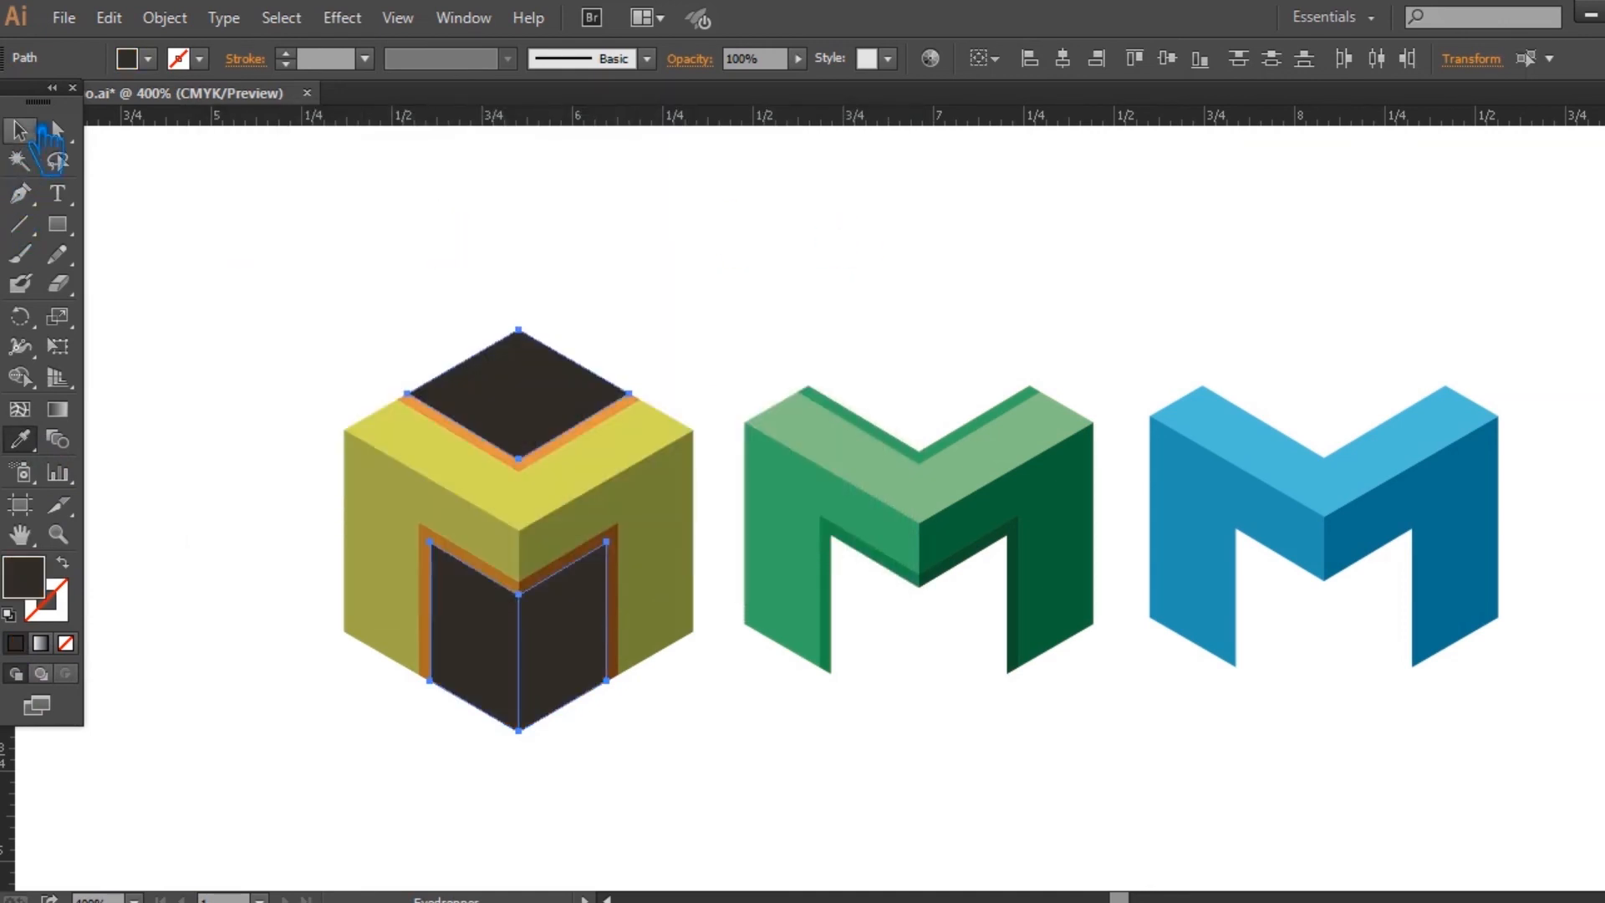
left_click(269, 233)
Step: Lighten the fill of the cube's lower-left inner face to grey 726D68
left_click(506, 652)
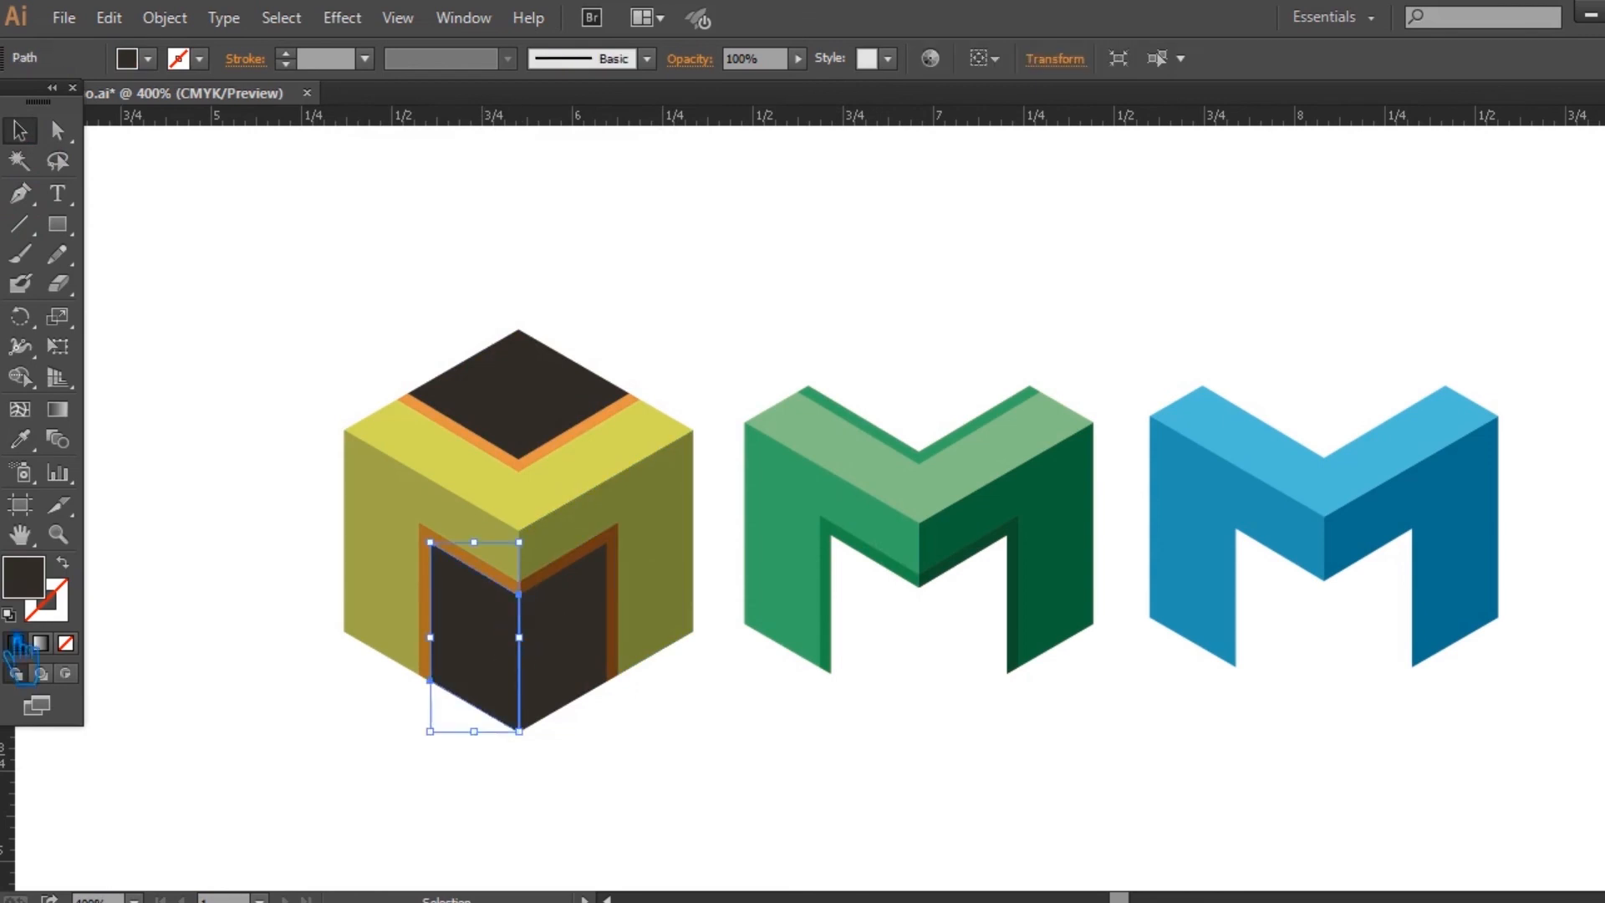
double_click(42, 576)
left_click(269, 422)
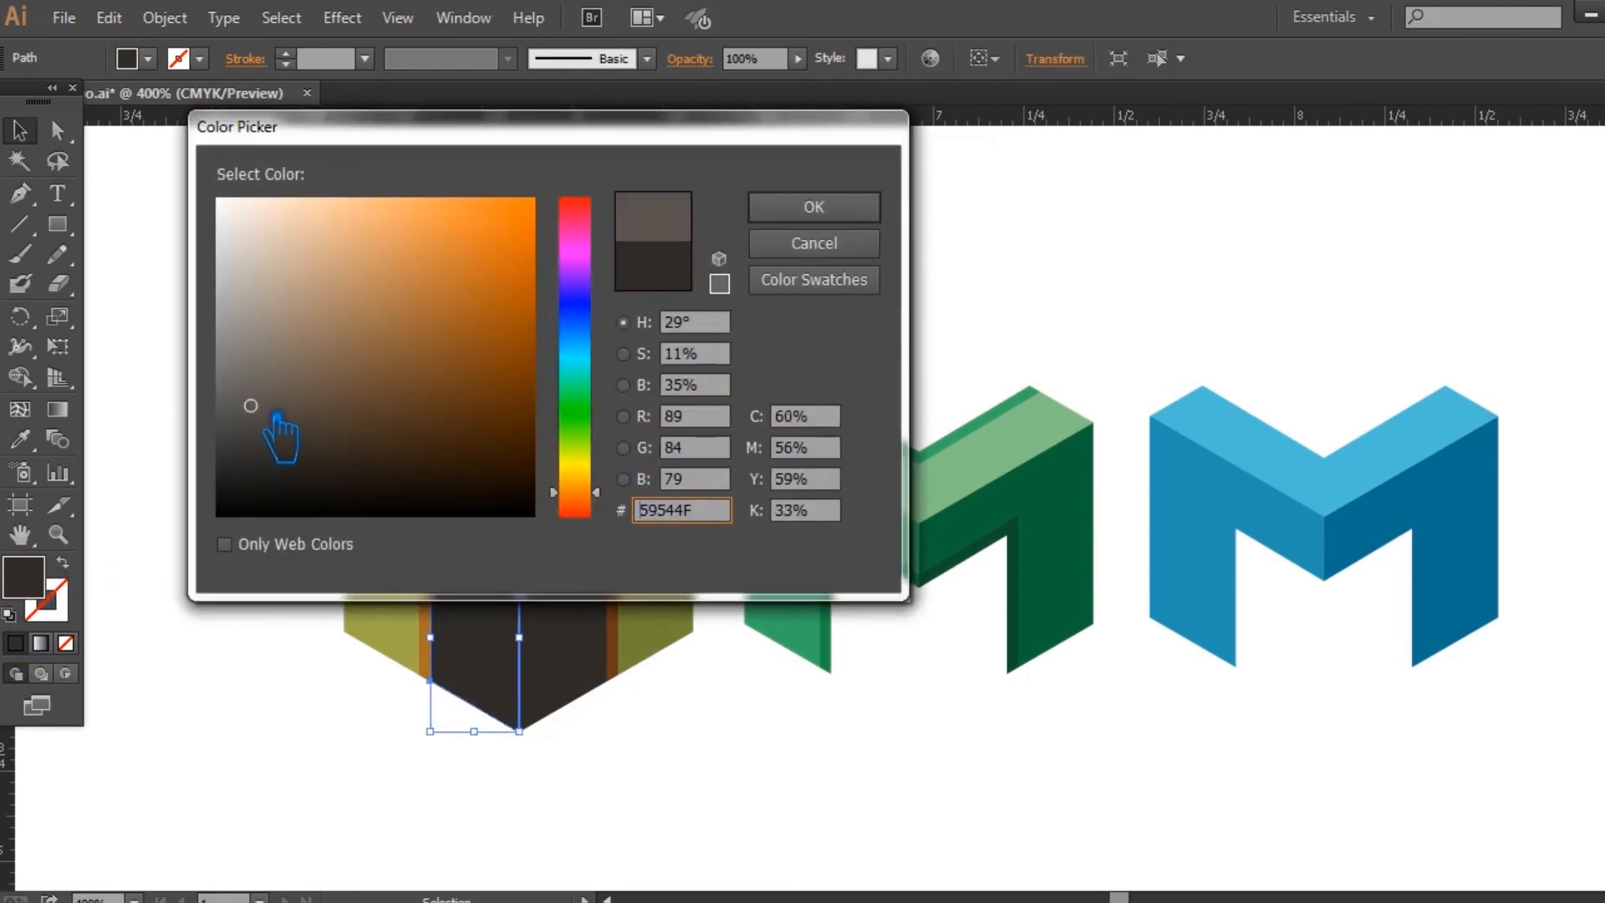
left_click(815, 206)
double_click(37, 581)
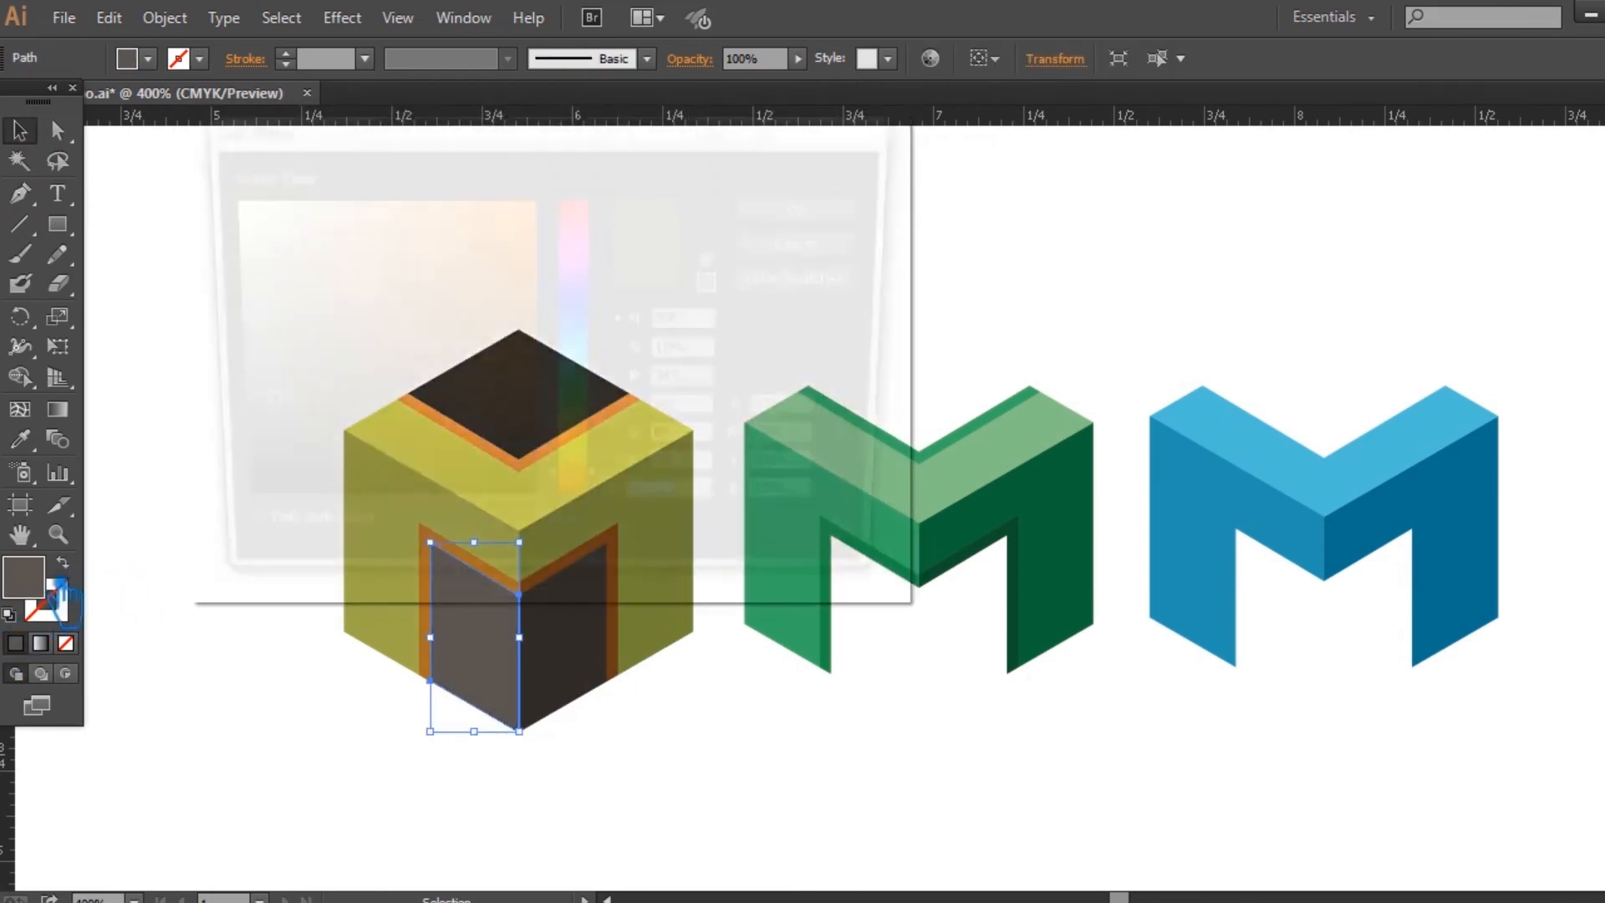
left_click(250, 373)
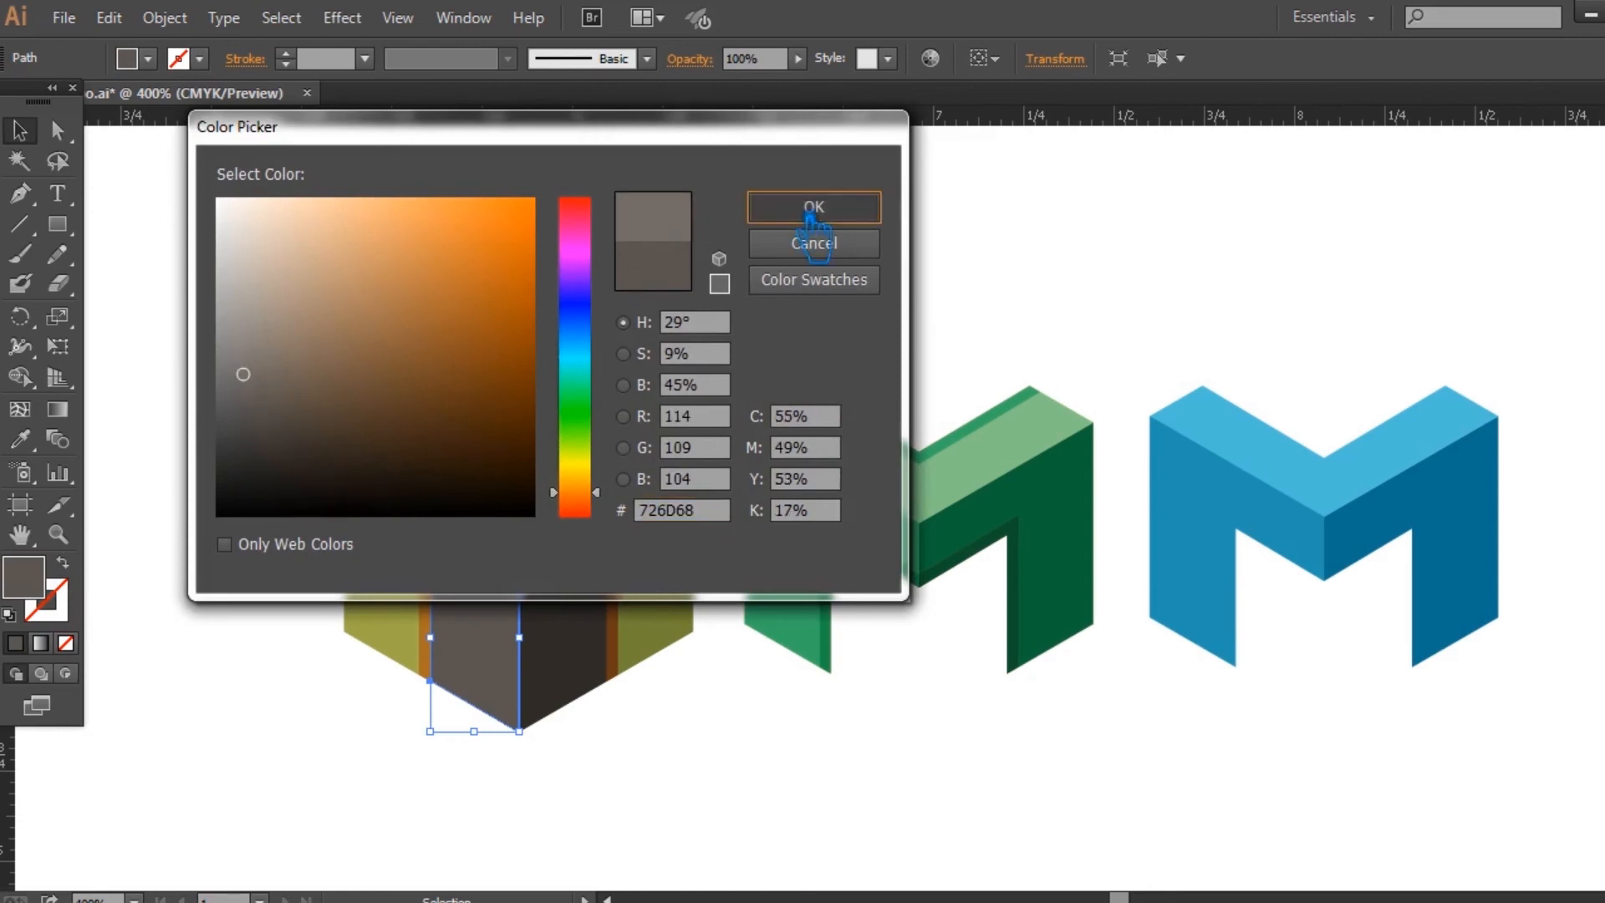
left_click(810, 209)
left_click(658, 289)
Step: Copy the lower-left inner face's grey to the cube's top rhombus and lighten it to ADA8A3
left_click(535, 410)
key("i")
left_click(449, 605)
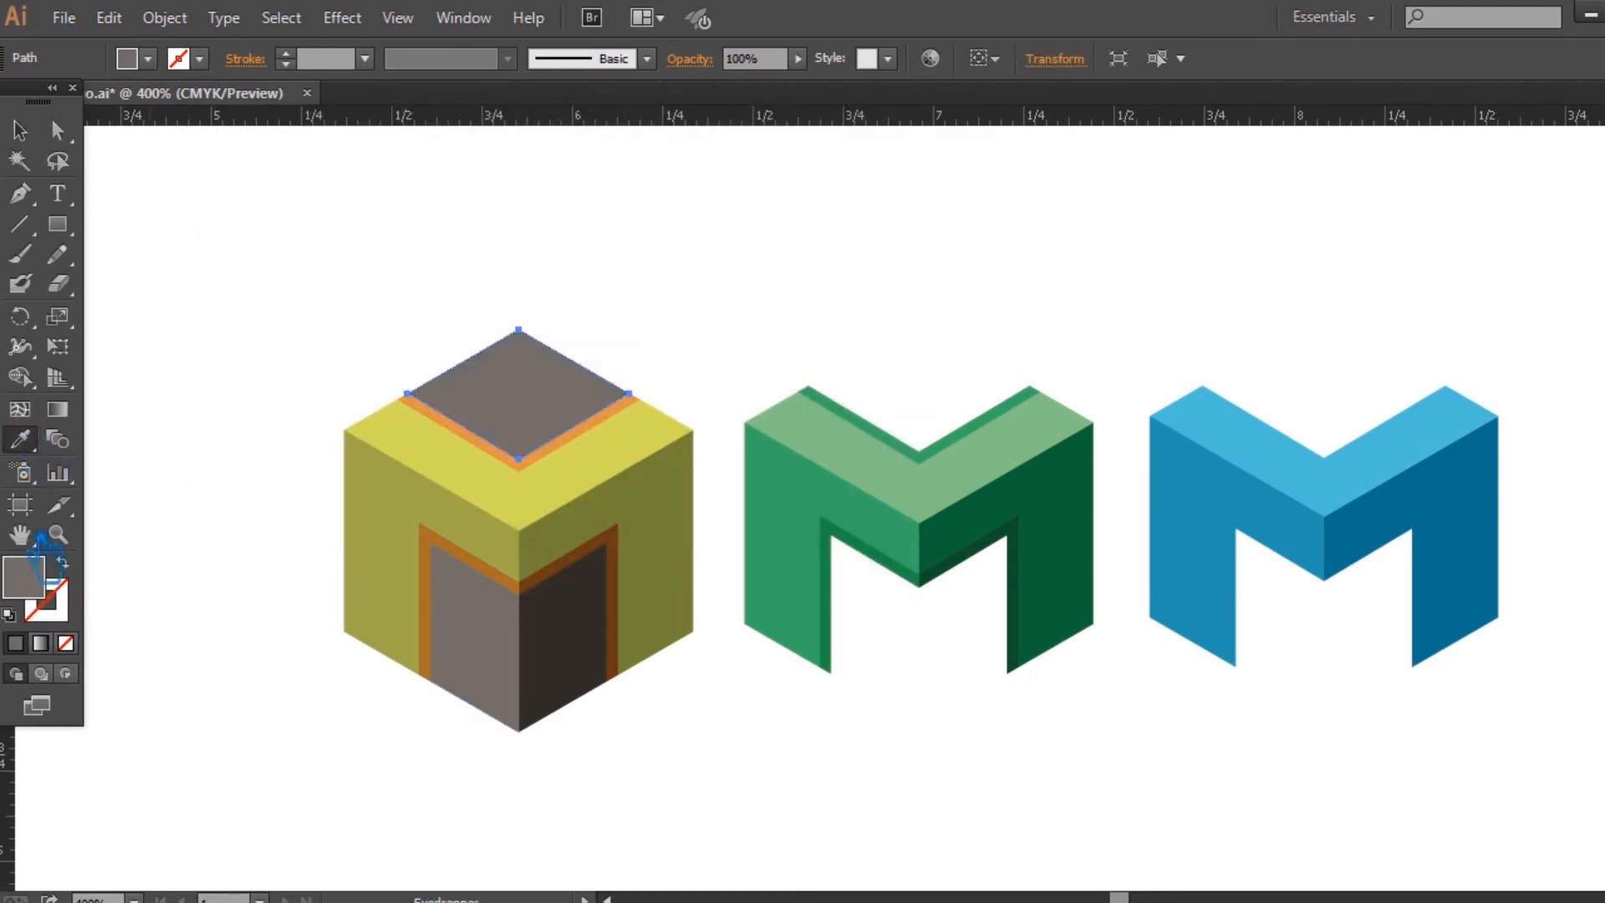
double_click(41, 586)
left_click(255, 332)
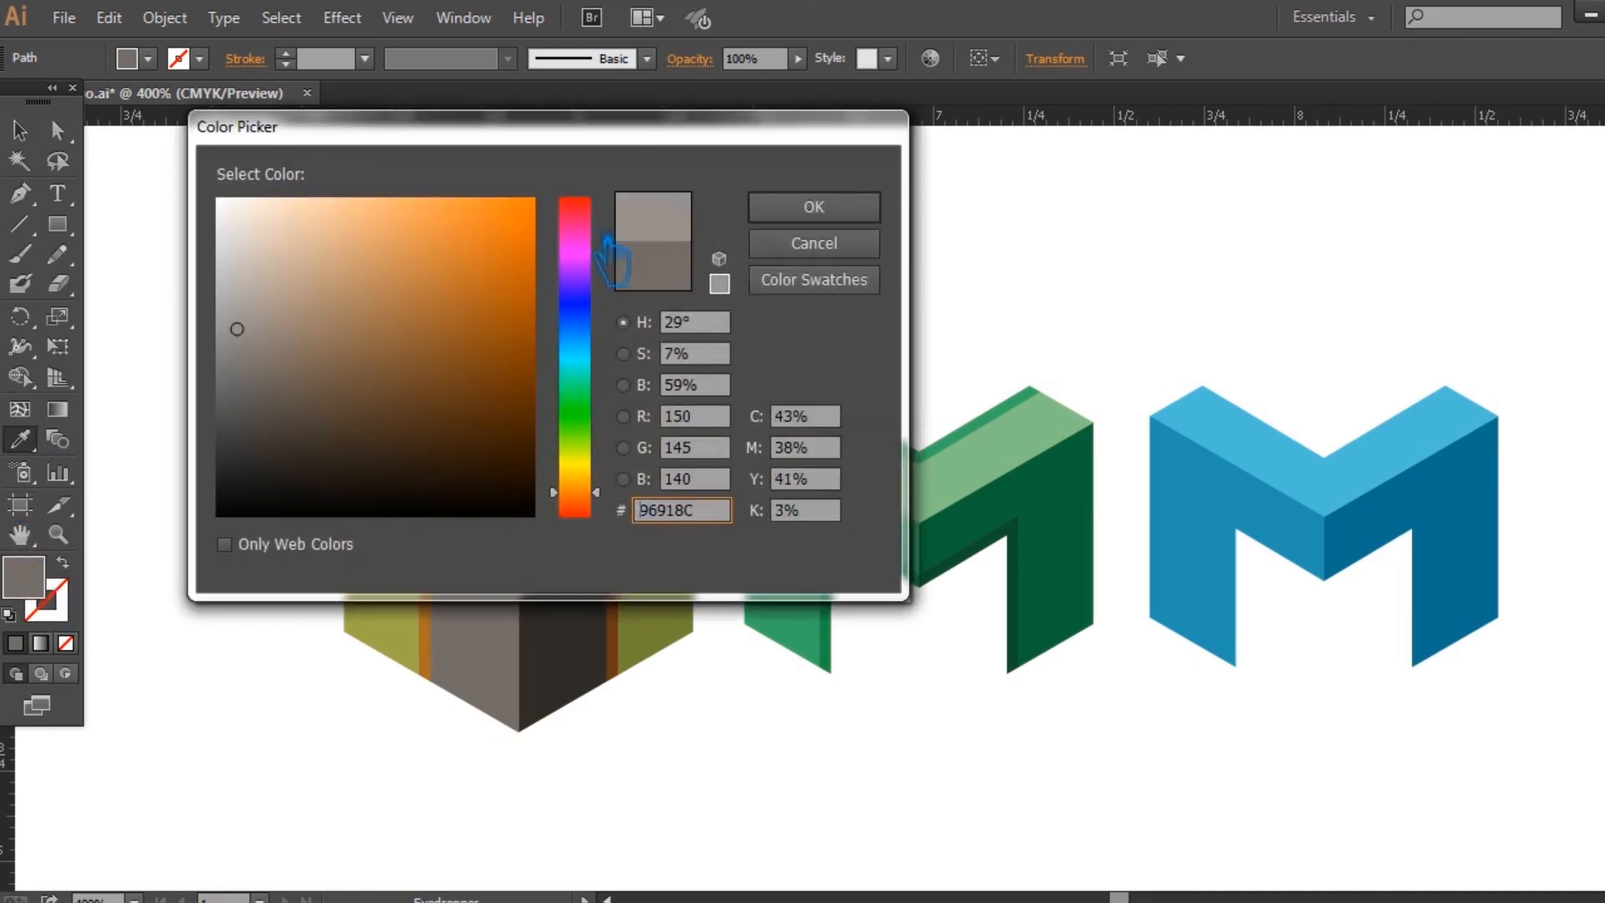
left_click(811, 206)
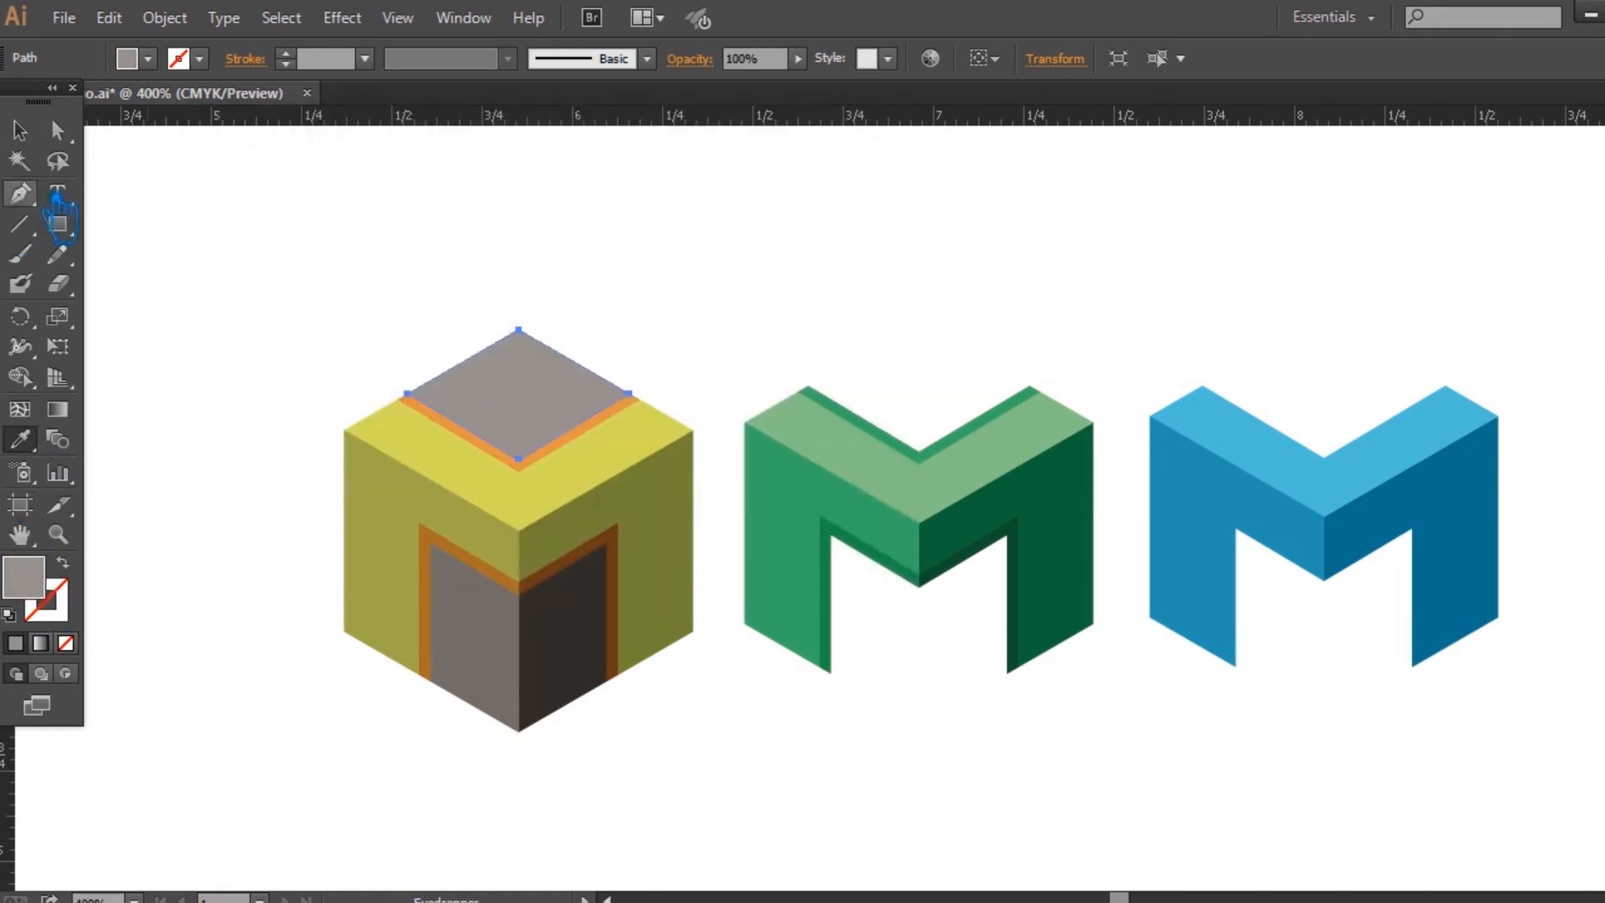
double_click(31, 577)
left_click(237, 299)
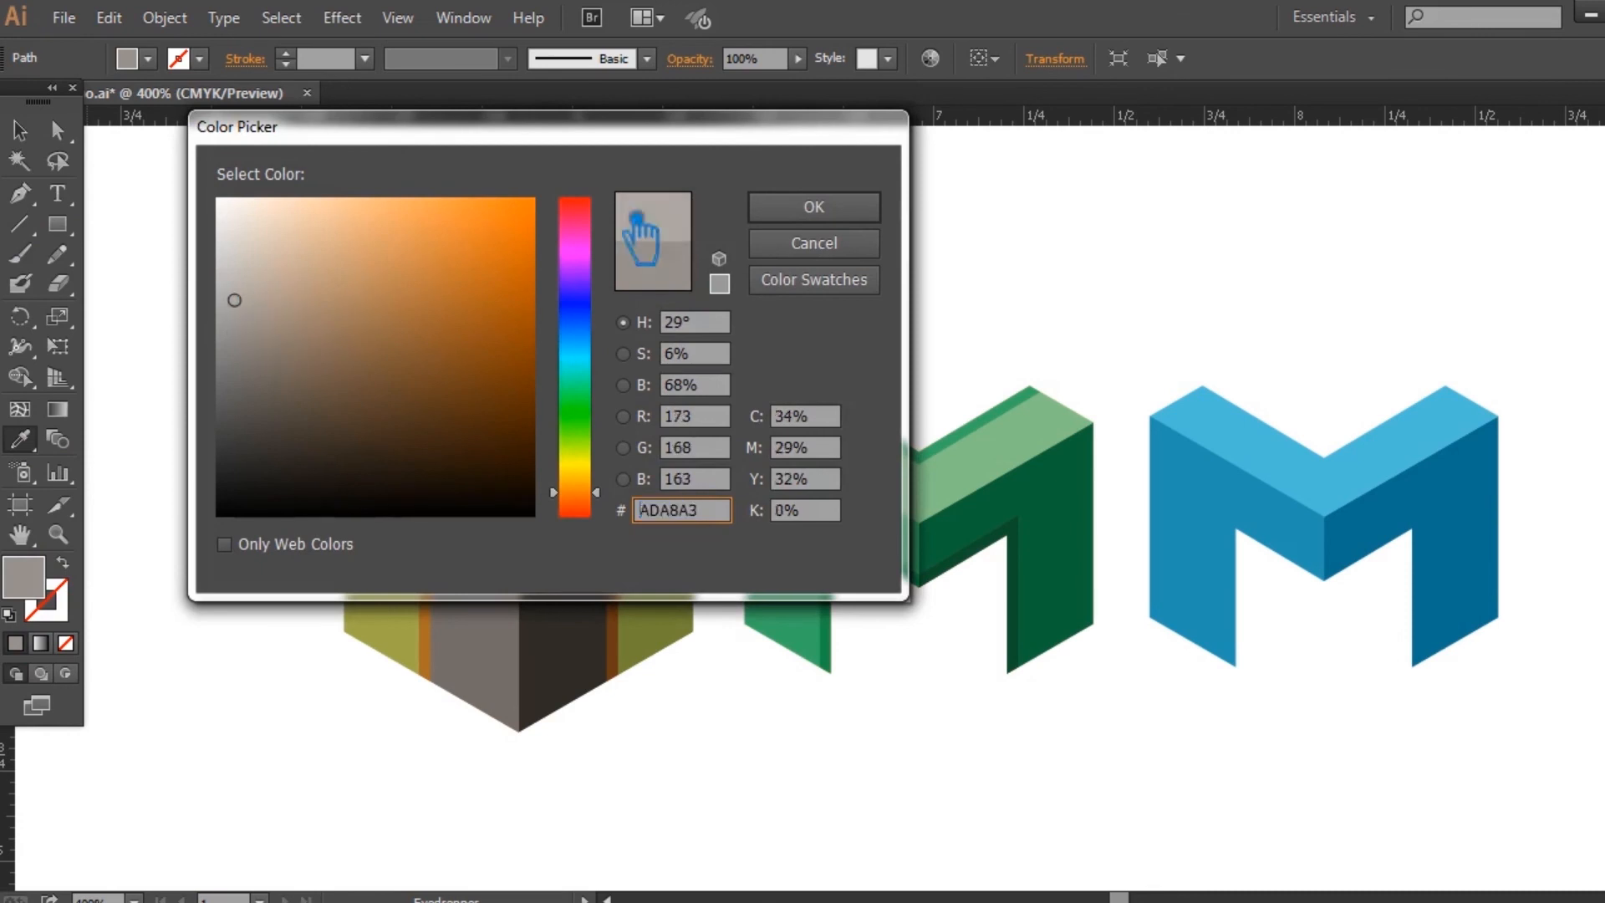
left_click(811, 207)
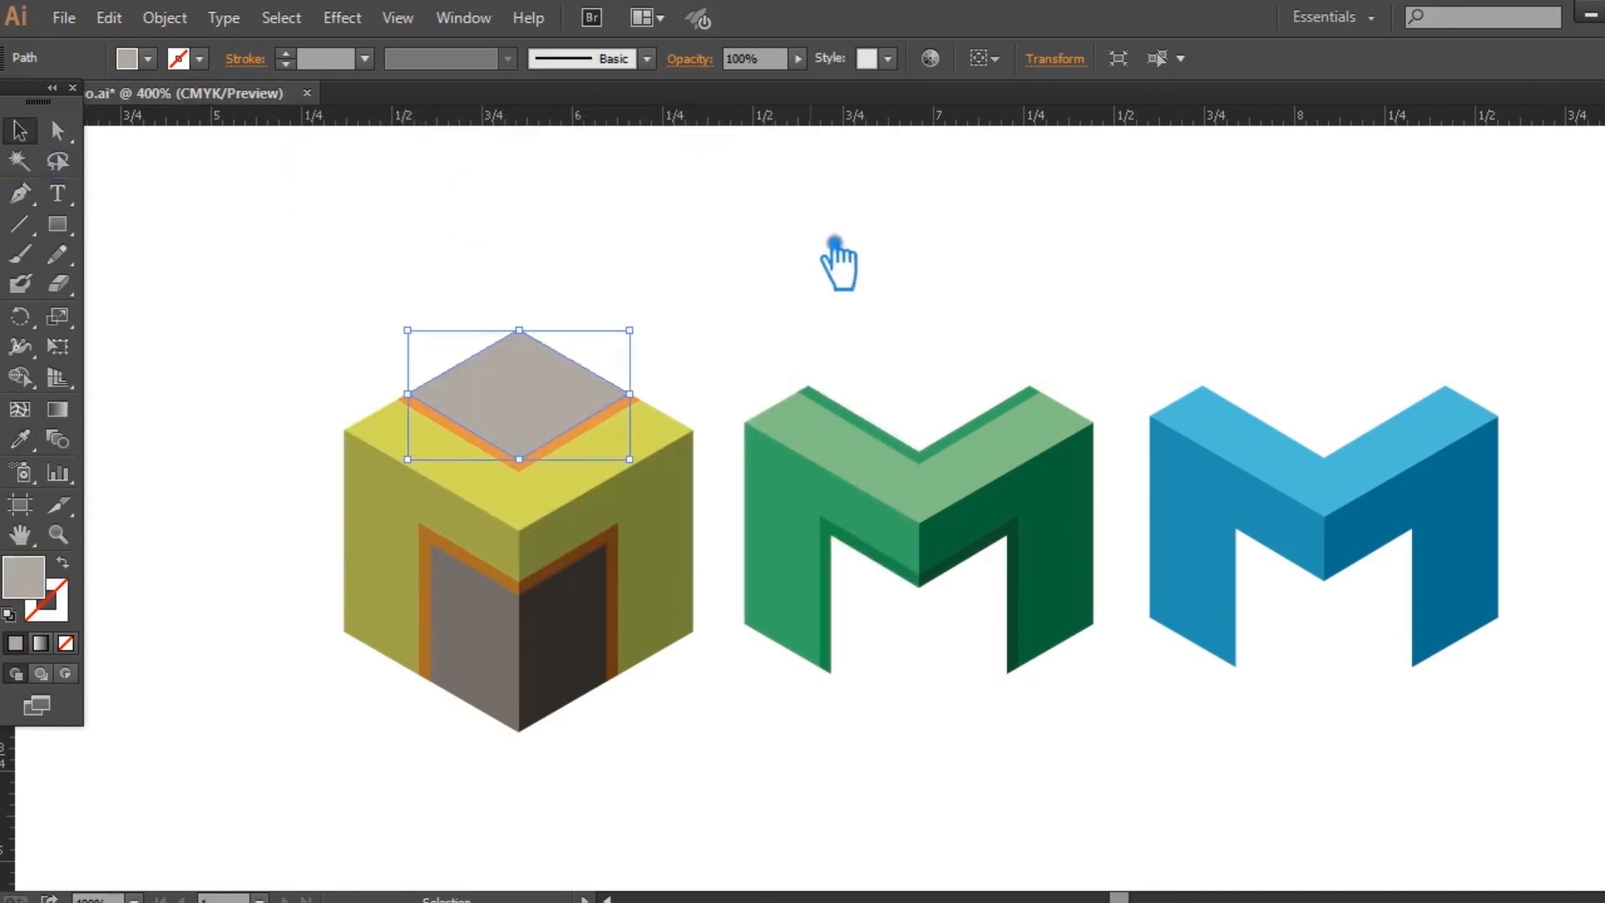
left_click(835, 258)
Step: Match the cube's orange V-shaped top strip to the grey of the lower-left inner face
left_click(565, 468)
left_click(564, 457)
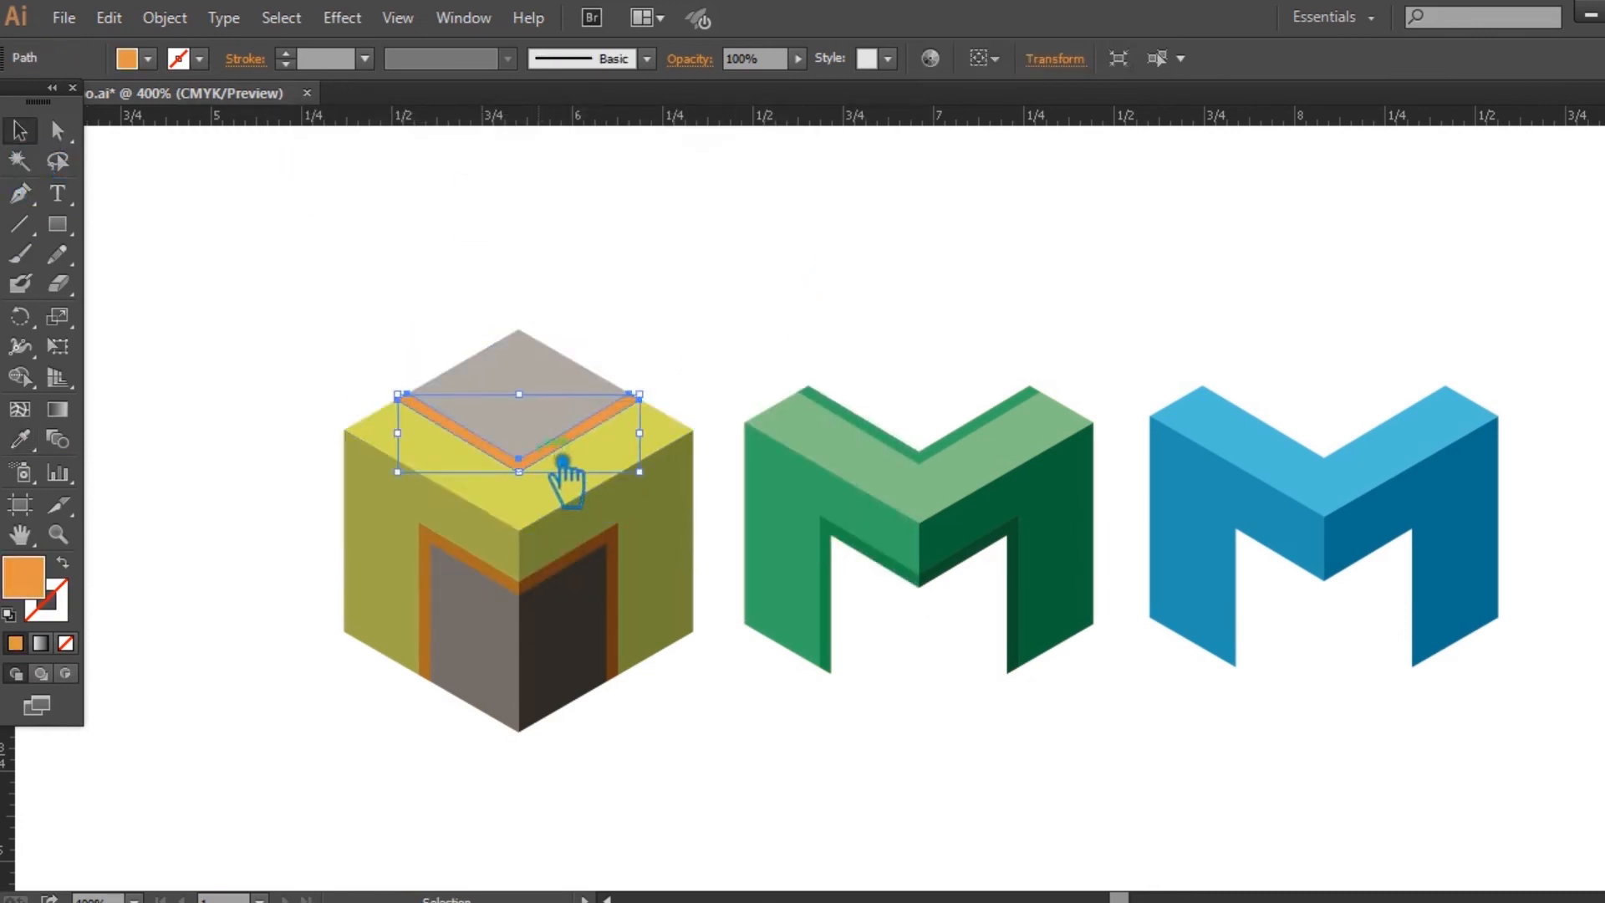
left_click(20, 439)
left_click(493, 645)
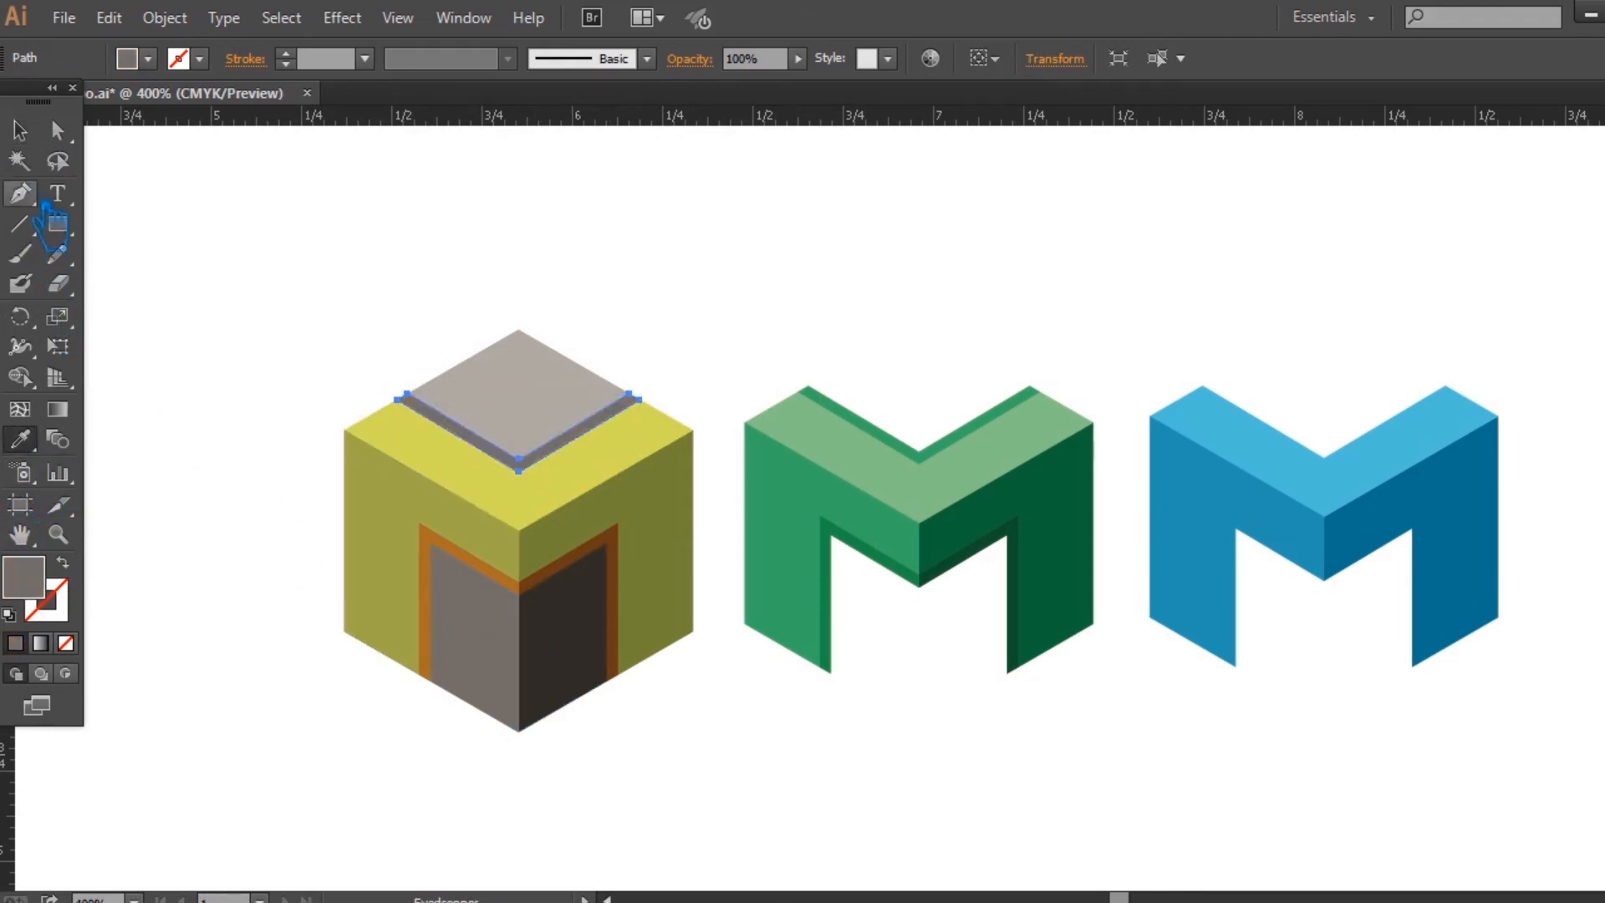
key("v")
left_click(279, 240)
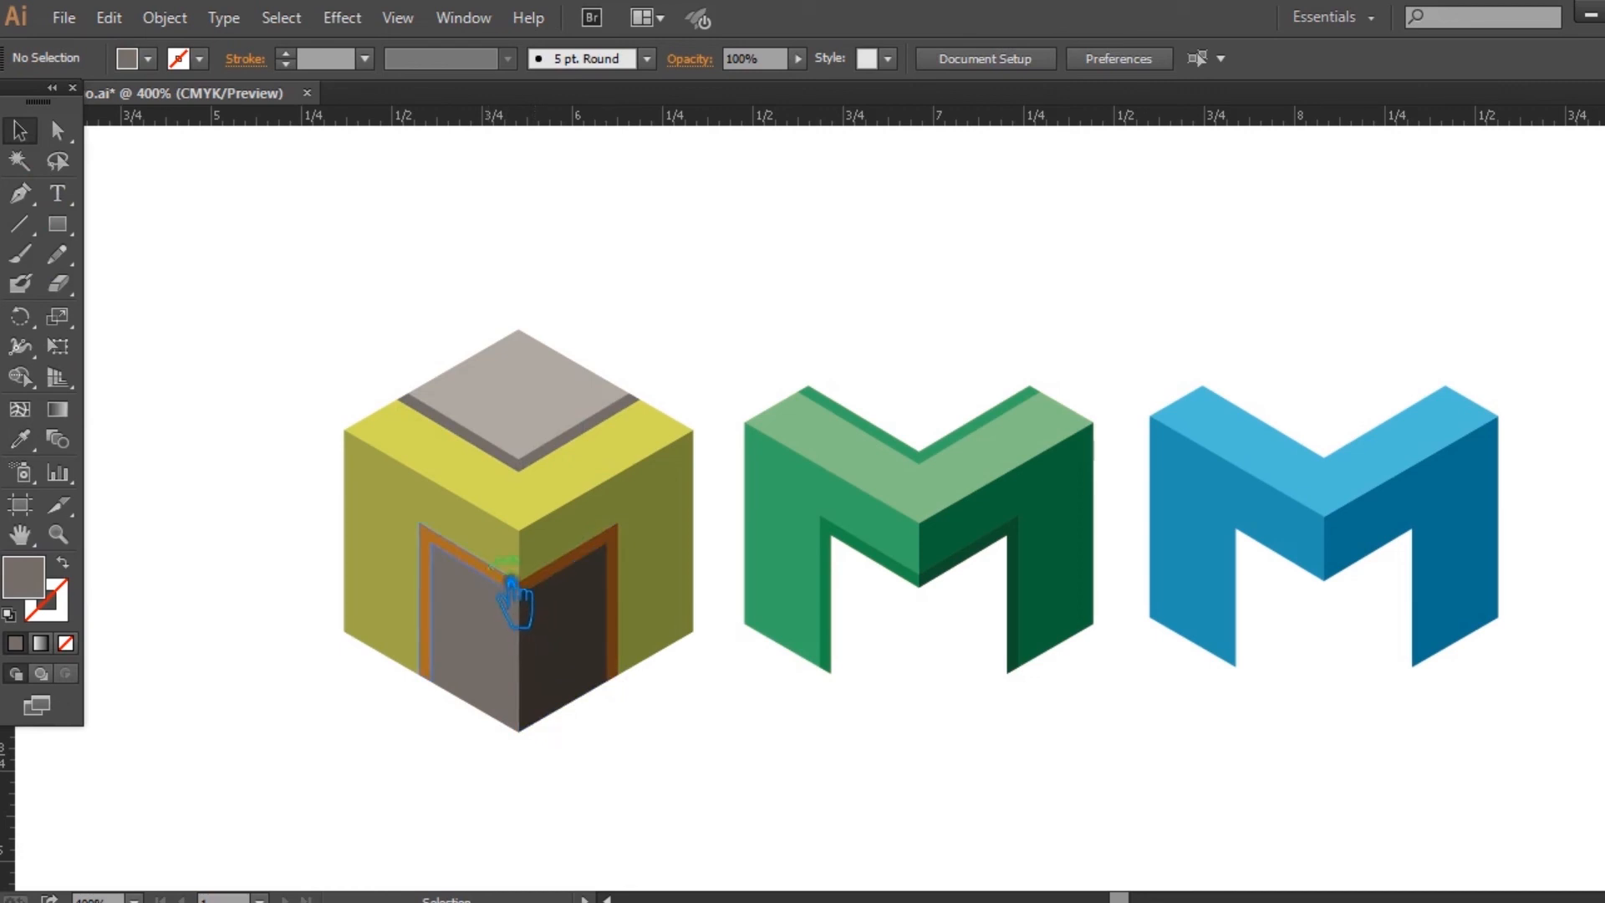
Step: Match the cube's left inner strip to the dark brown of the lower-right inner face
left_click(511, 582)
left_click(20, 439)
left_click(580, 655)
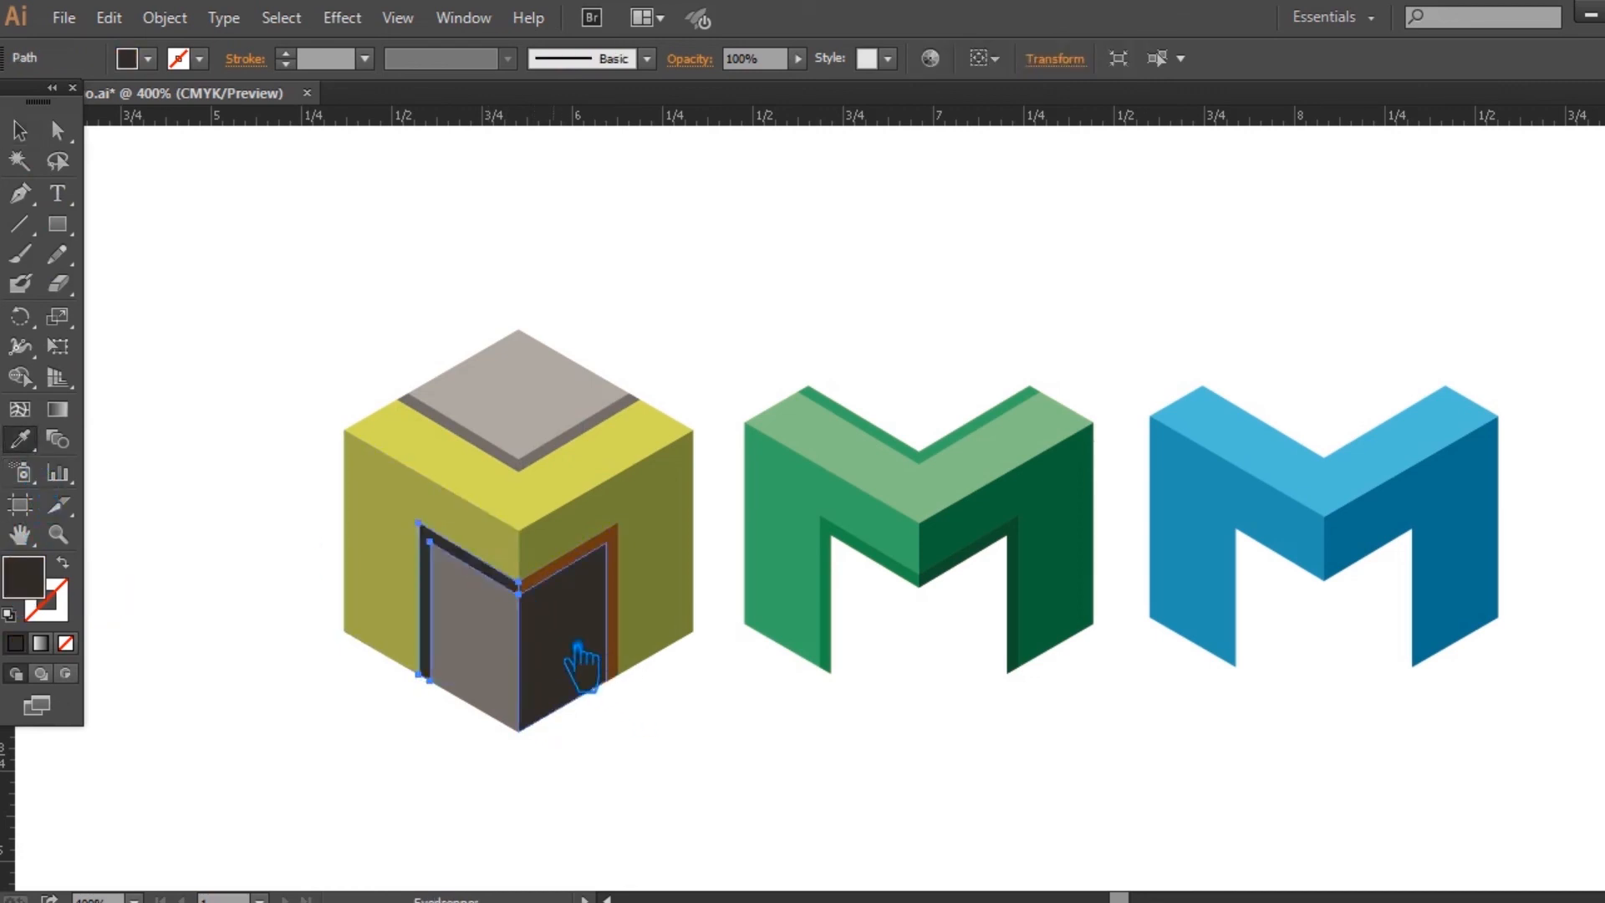
left_click(20, 131)
left_click(459, 322)
Step: Copy the lower-right inner face's dark brown to the cube's right inner strip and darken it to near black
left_click(591, 569)
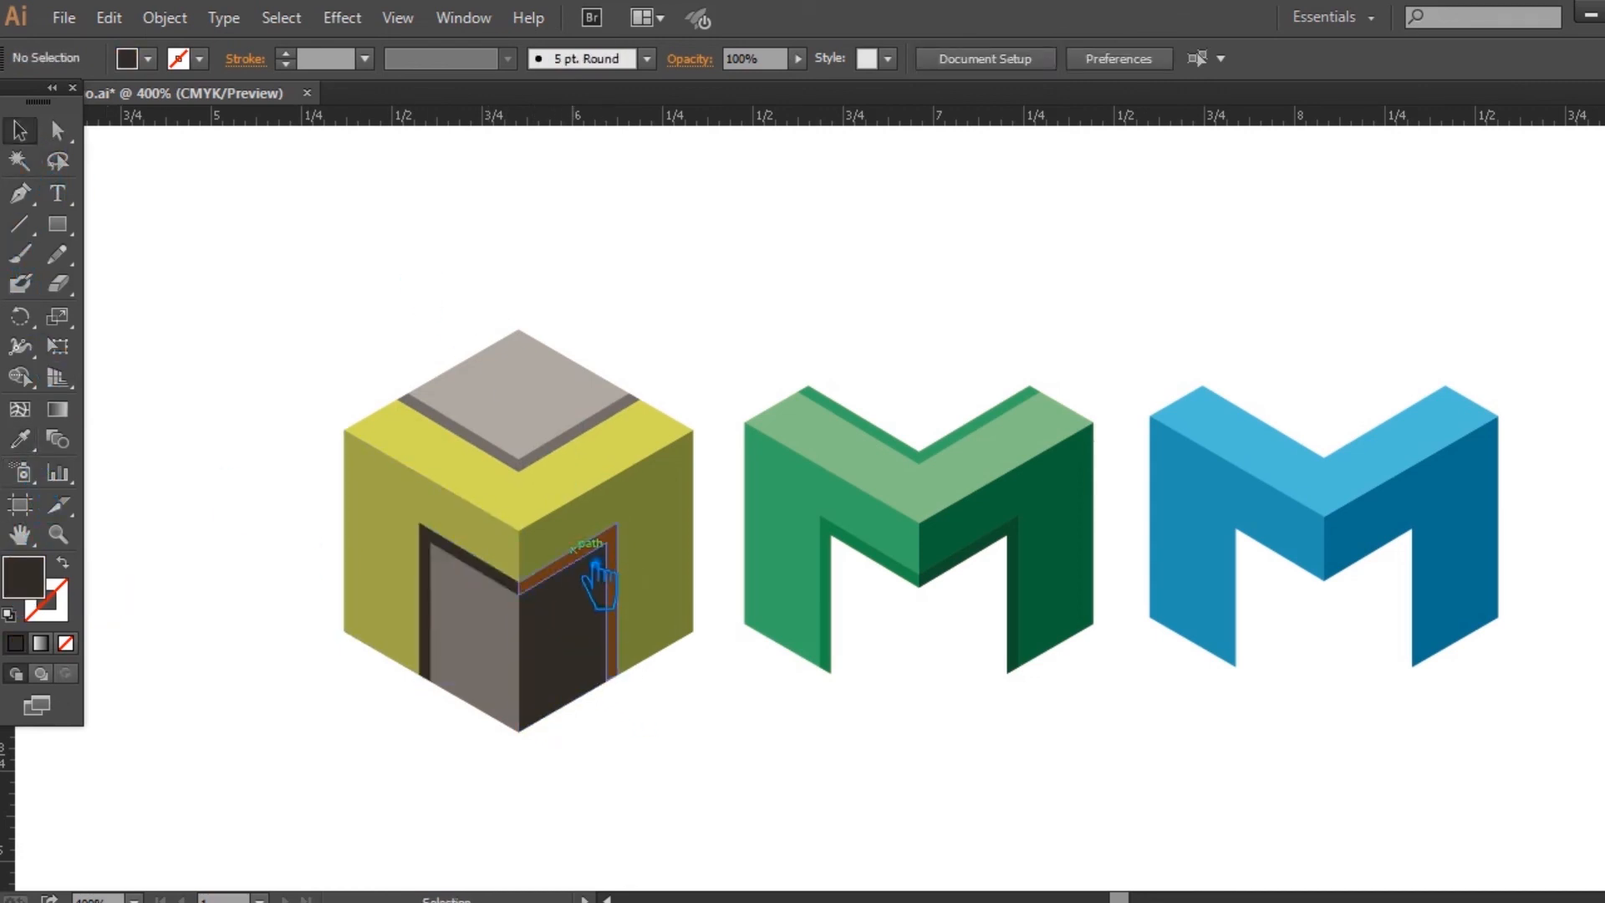
left_click(20, 439)
left_click(585, 681)
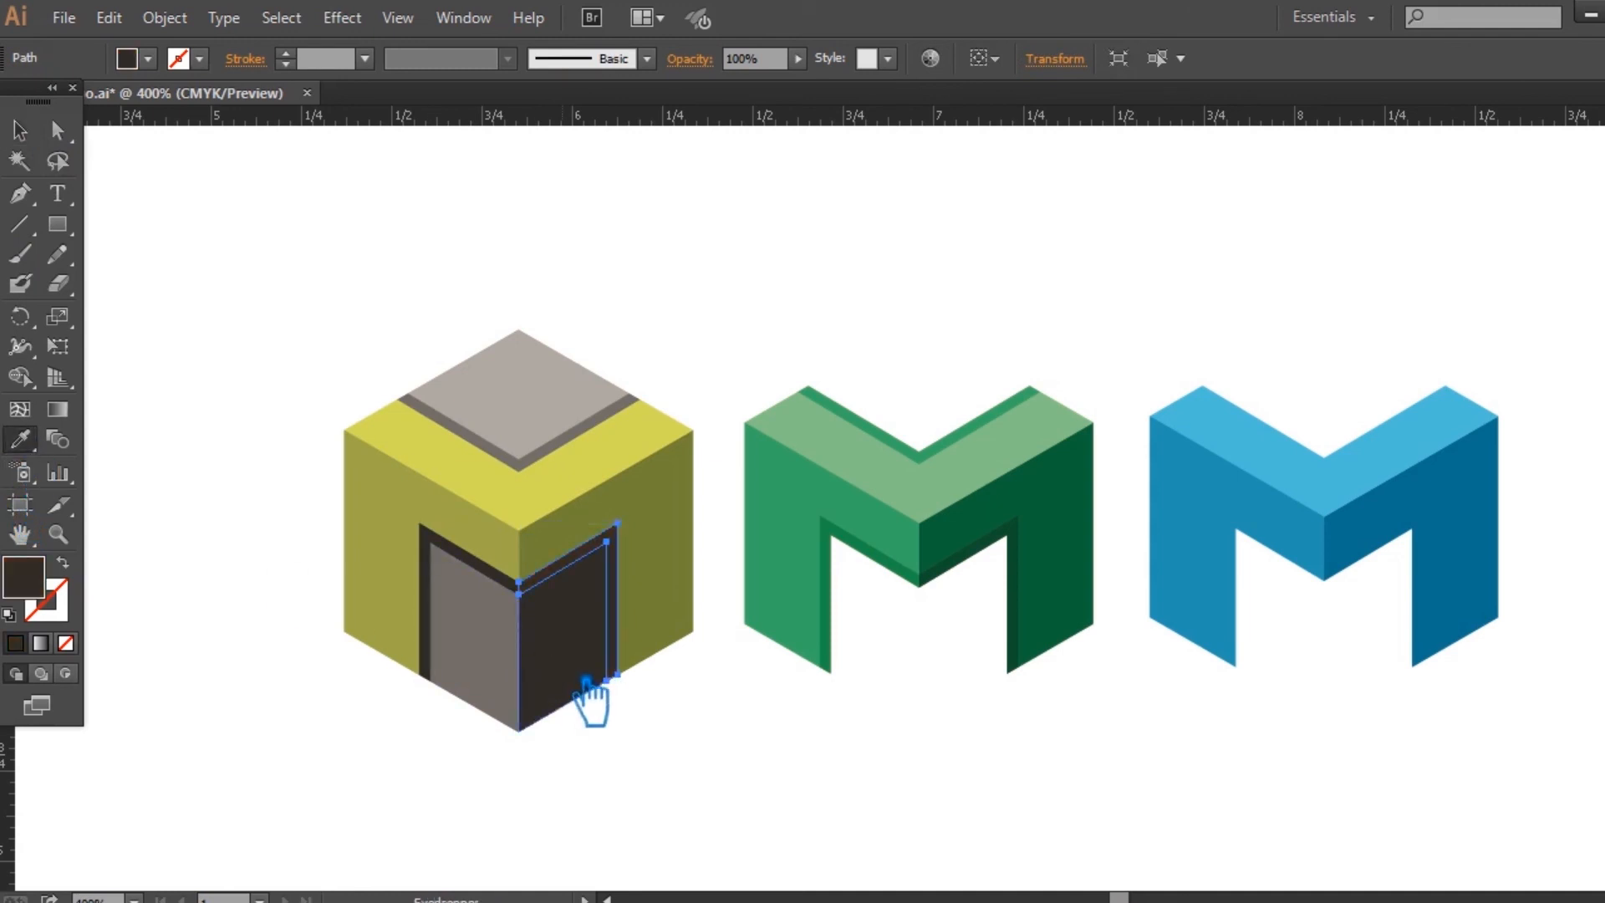
double_click(32, 592)
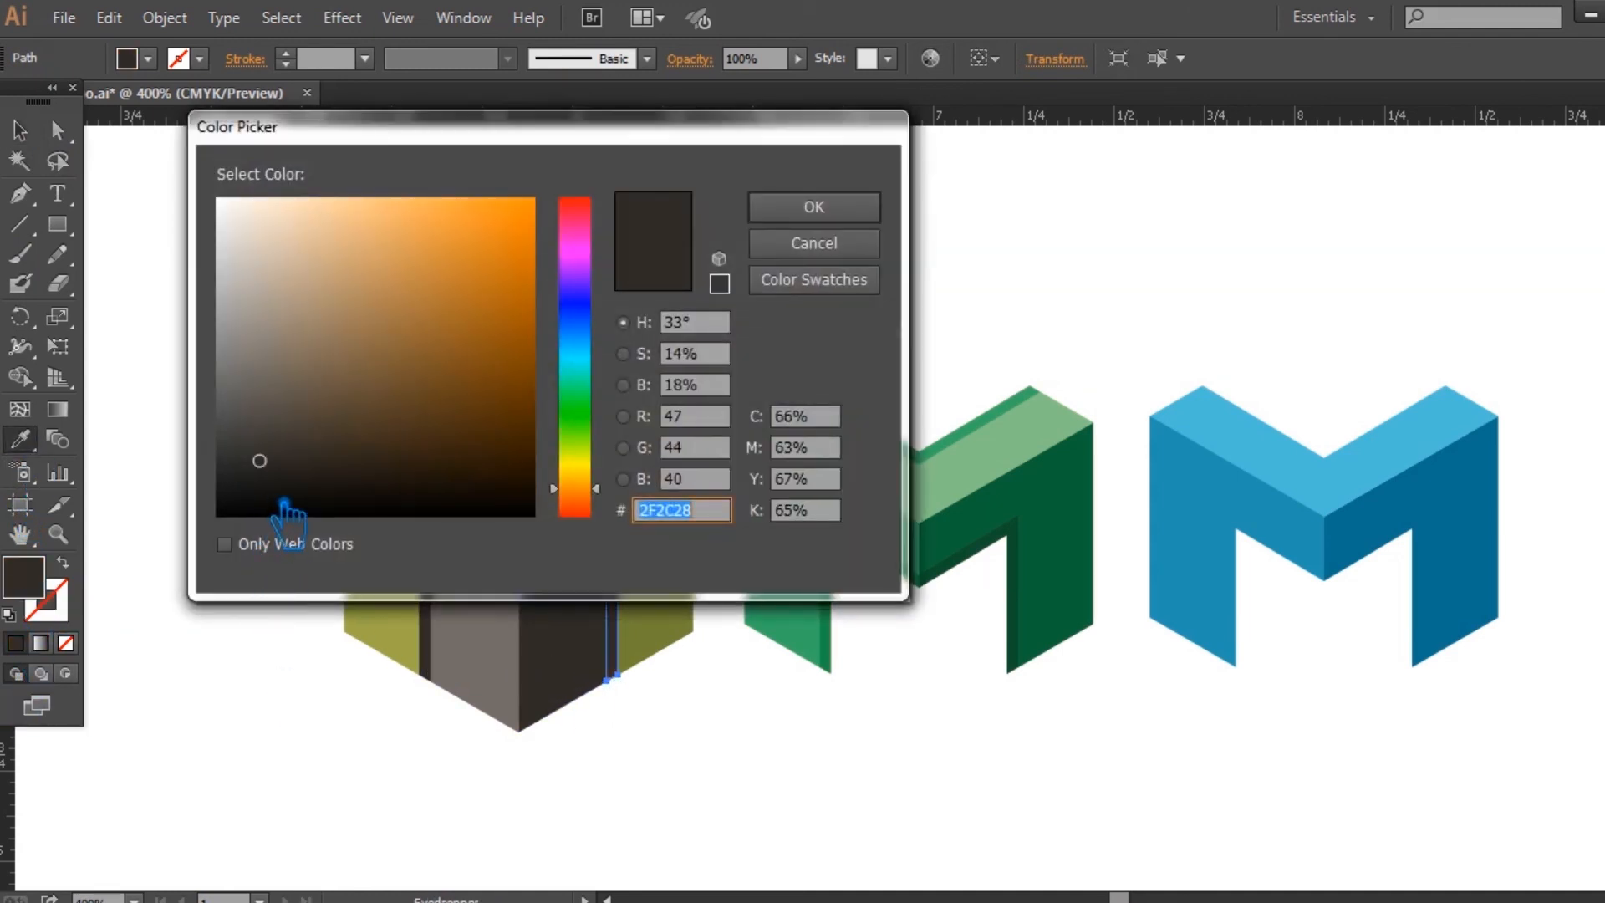
left_click(281, 501)
left_click(861, 213)
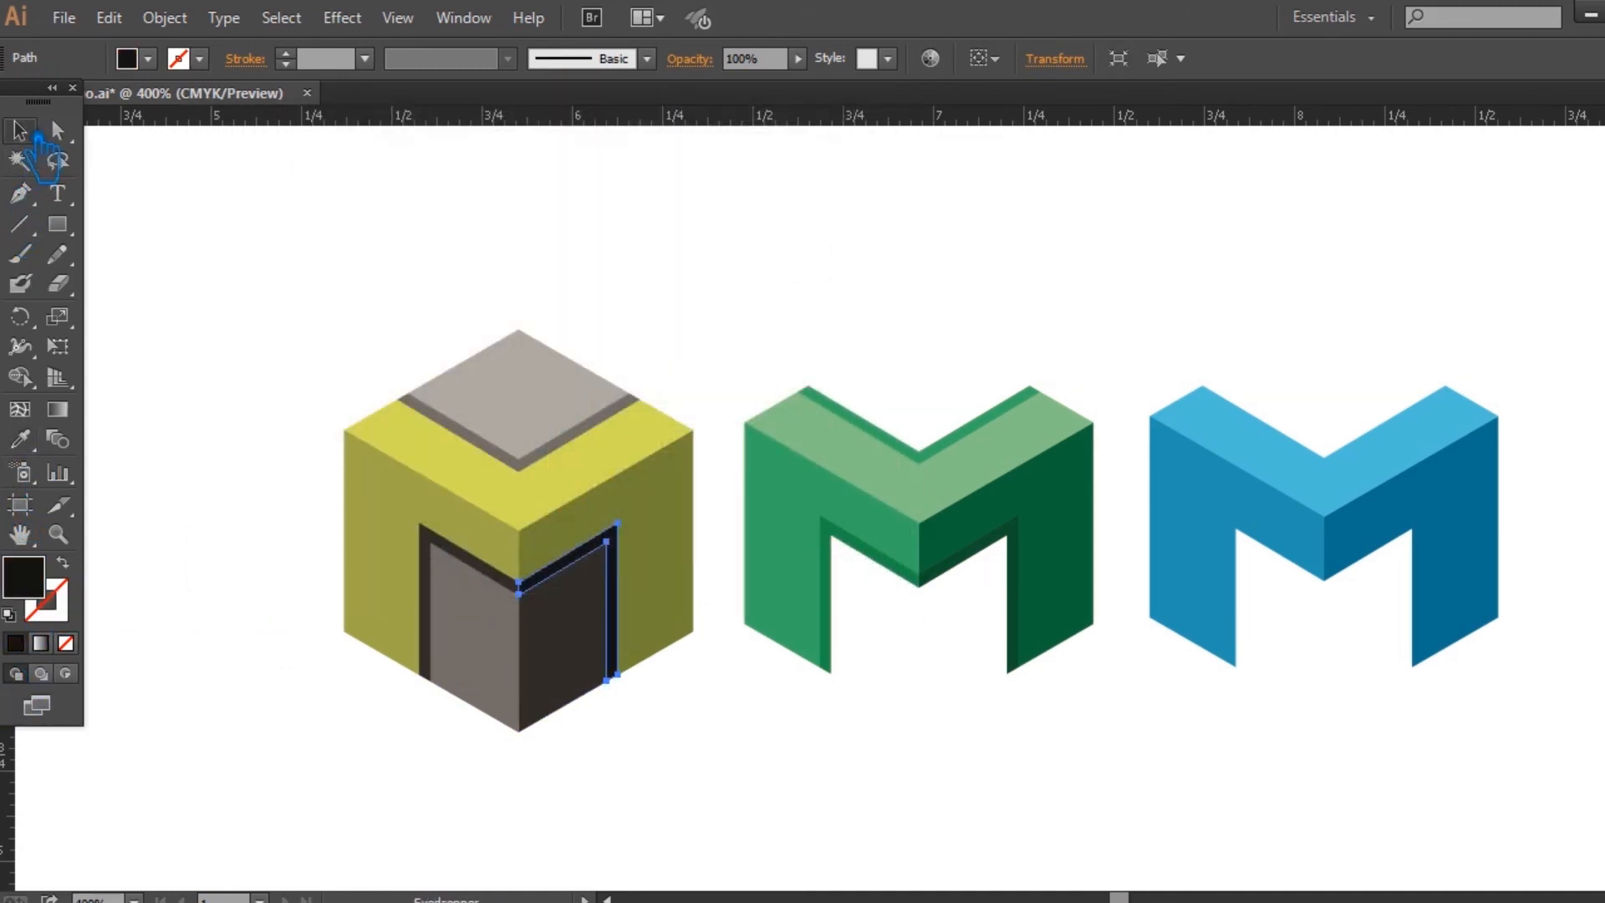
left_click(229, 273)
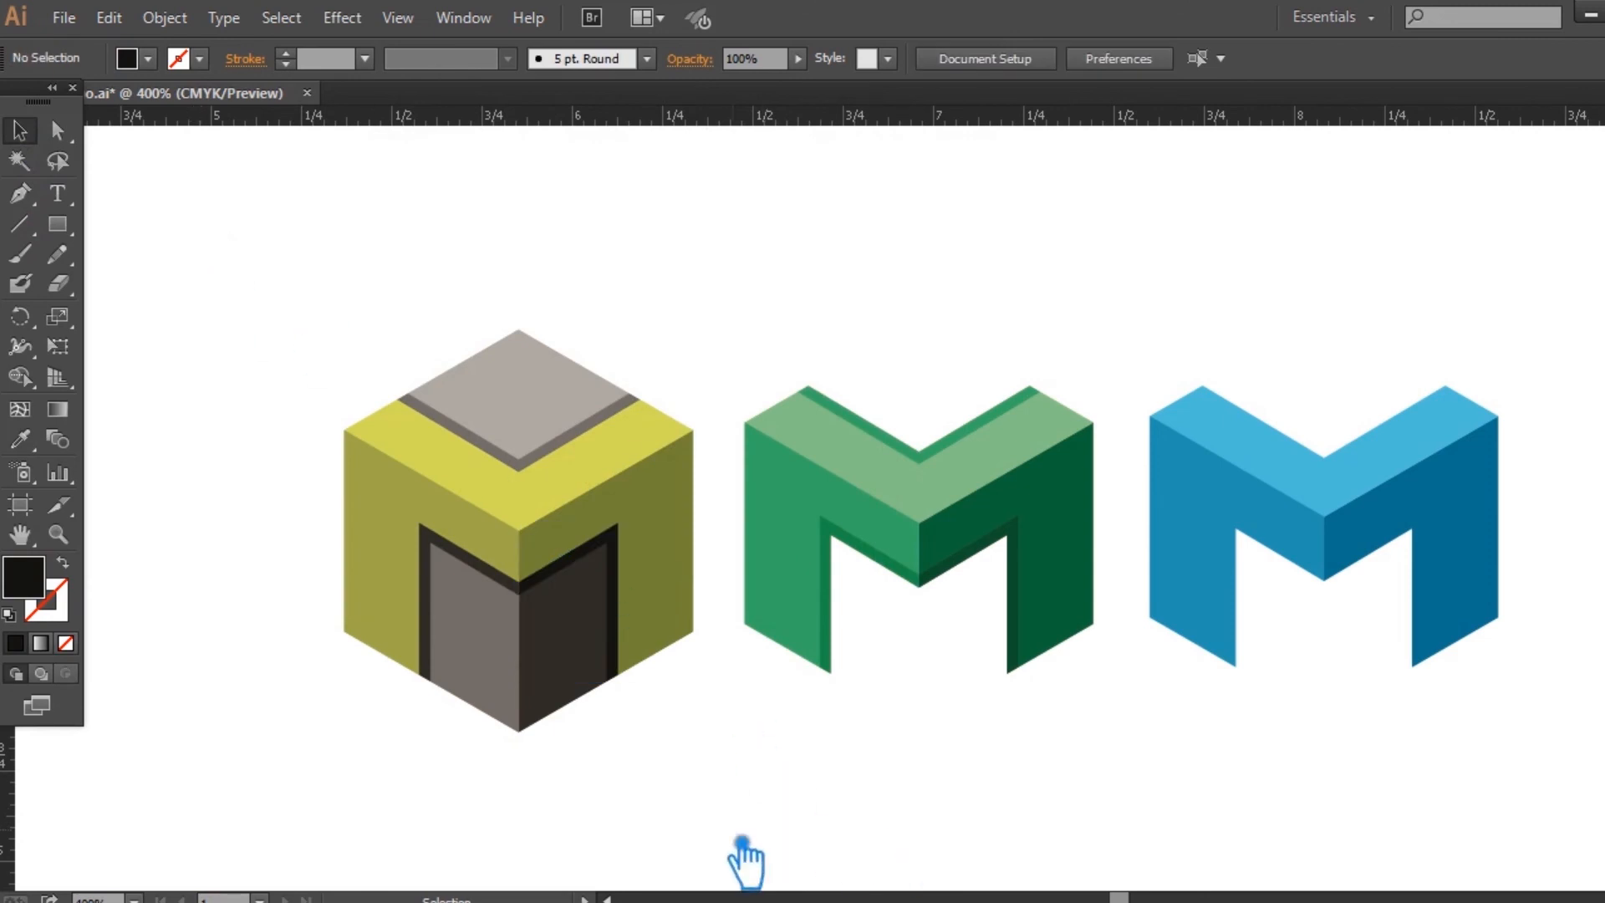
left_click_drag(674, 796, 328, 314)
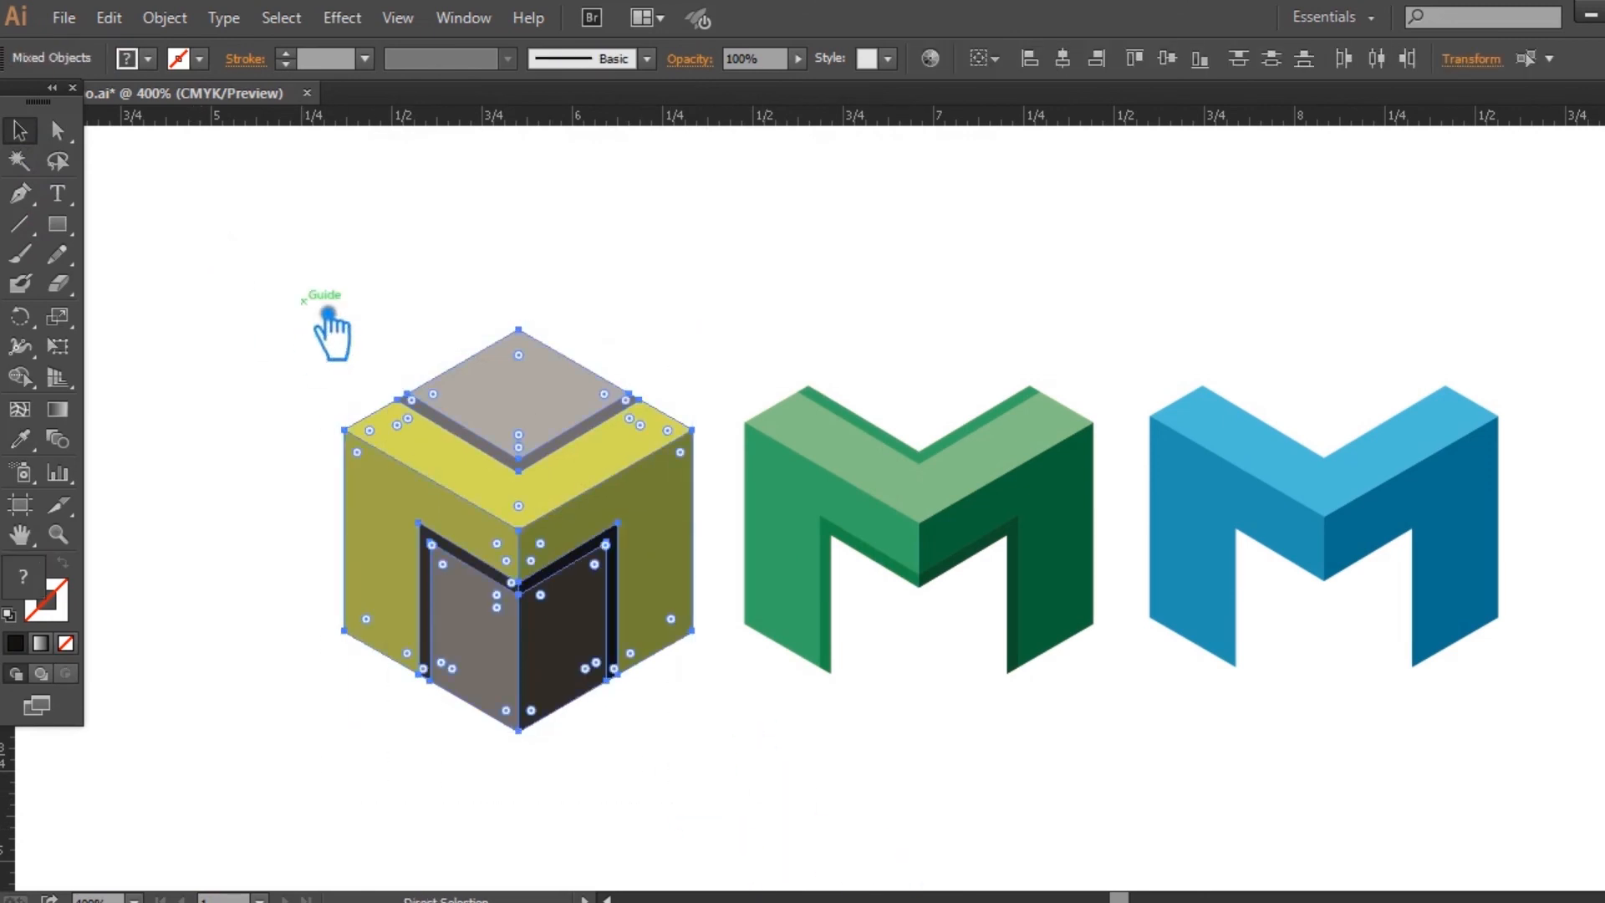
left_click_drag(1108, 795, 776, 343)
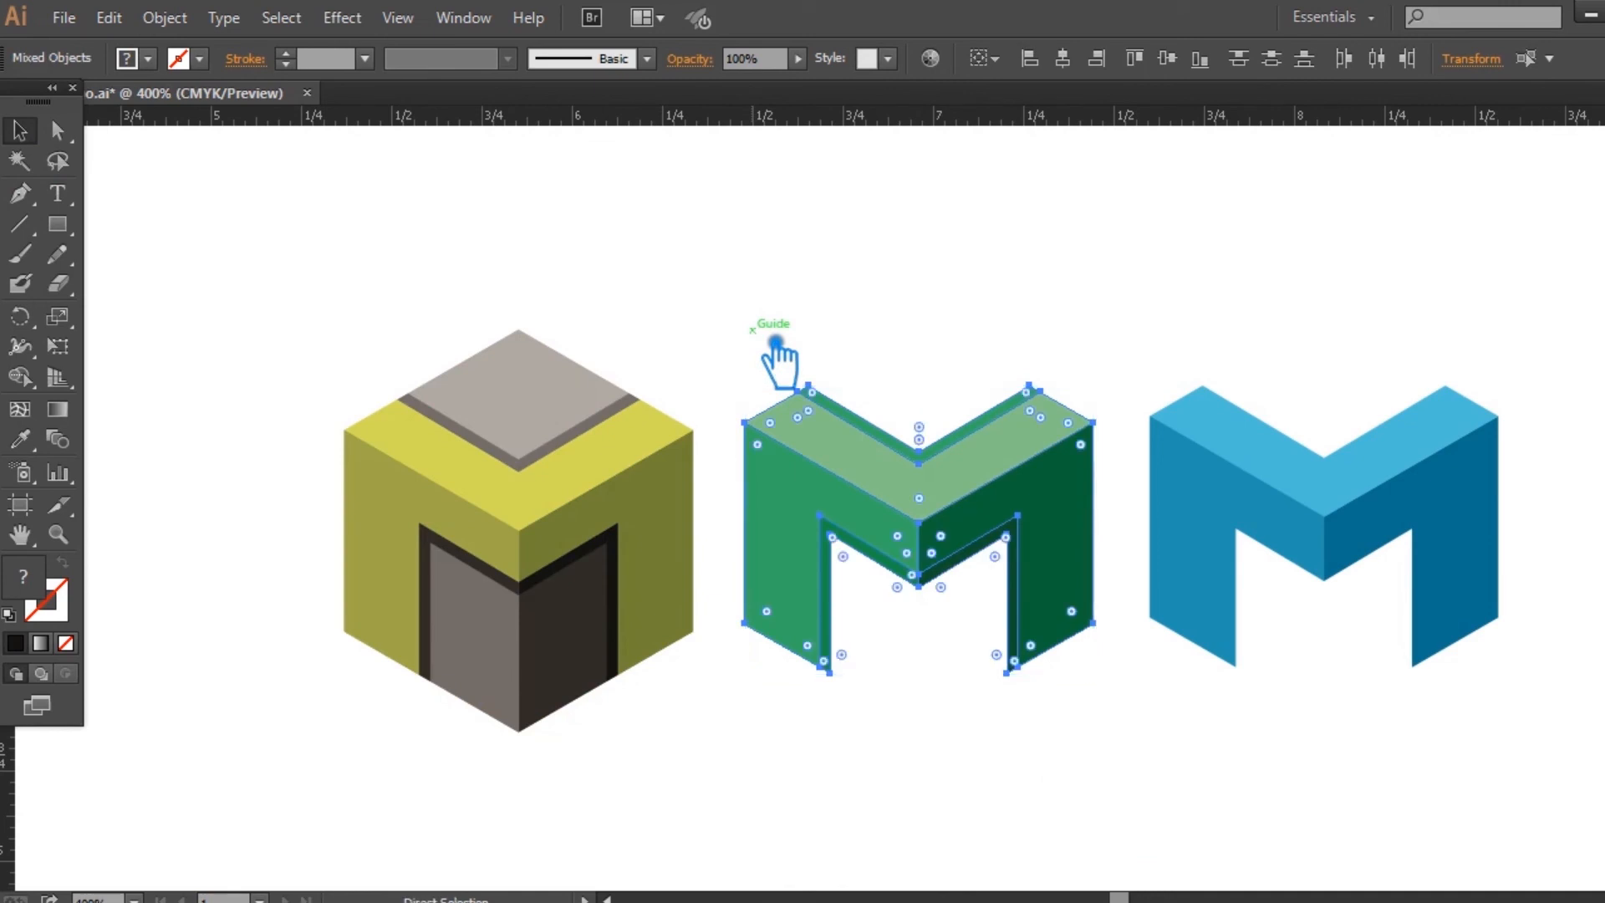
left_click_drag(1515, 758, 1200, 383)
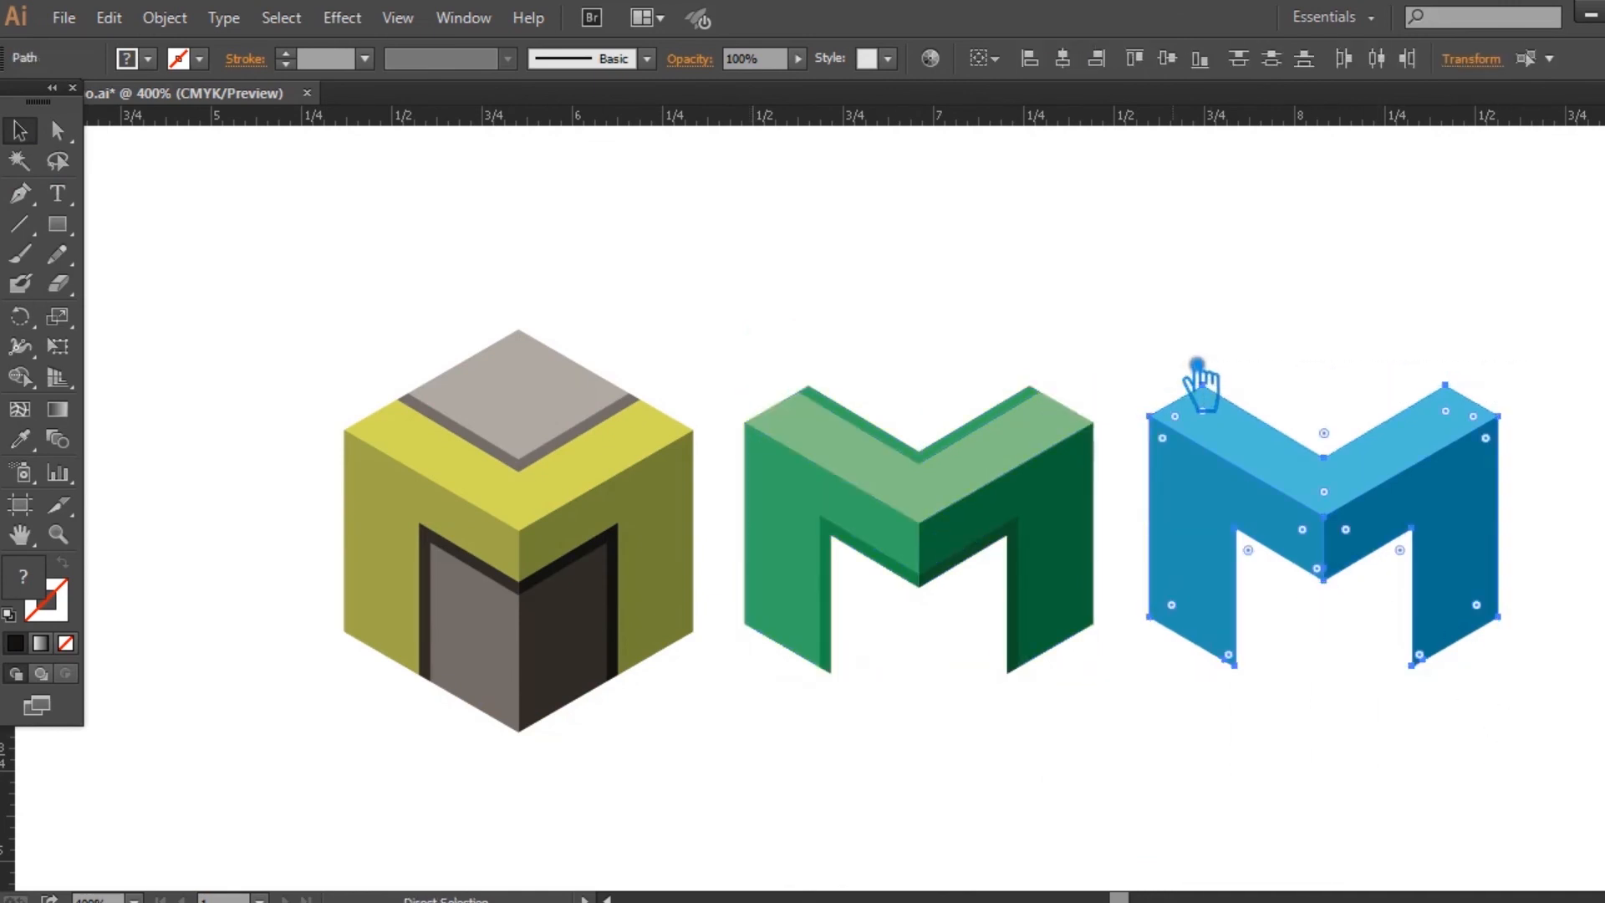
left_click(1111, 815)
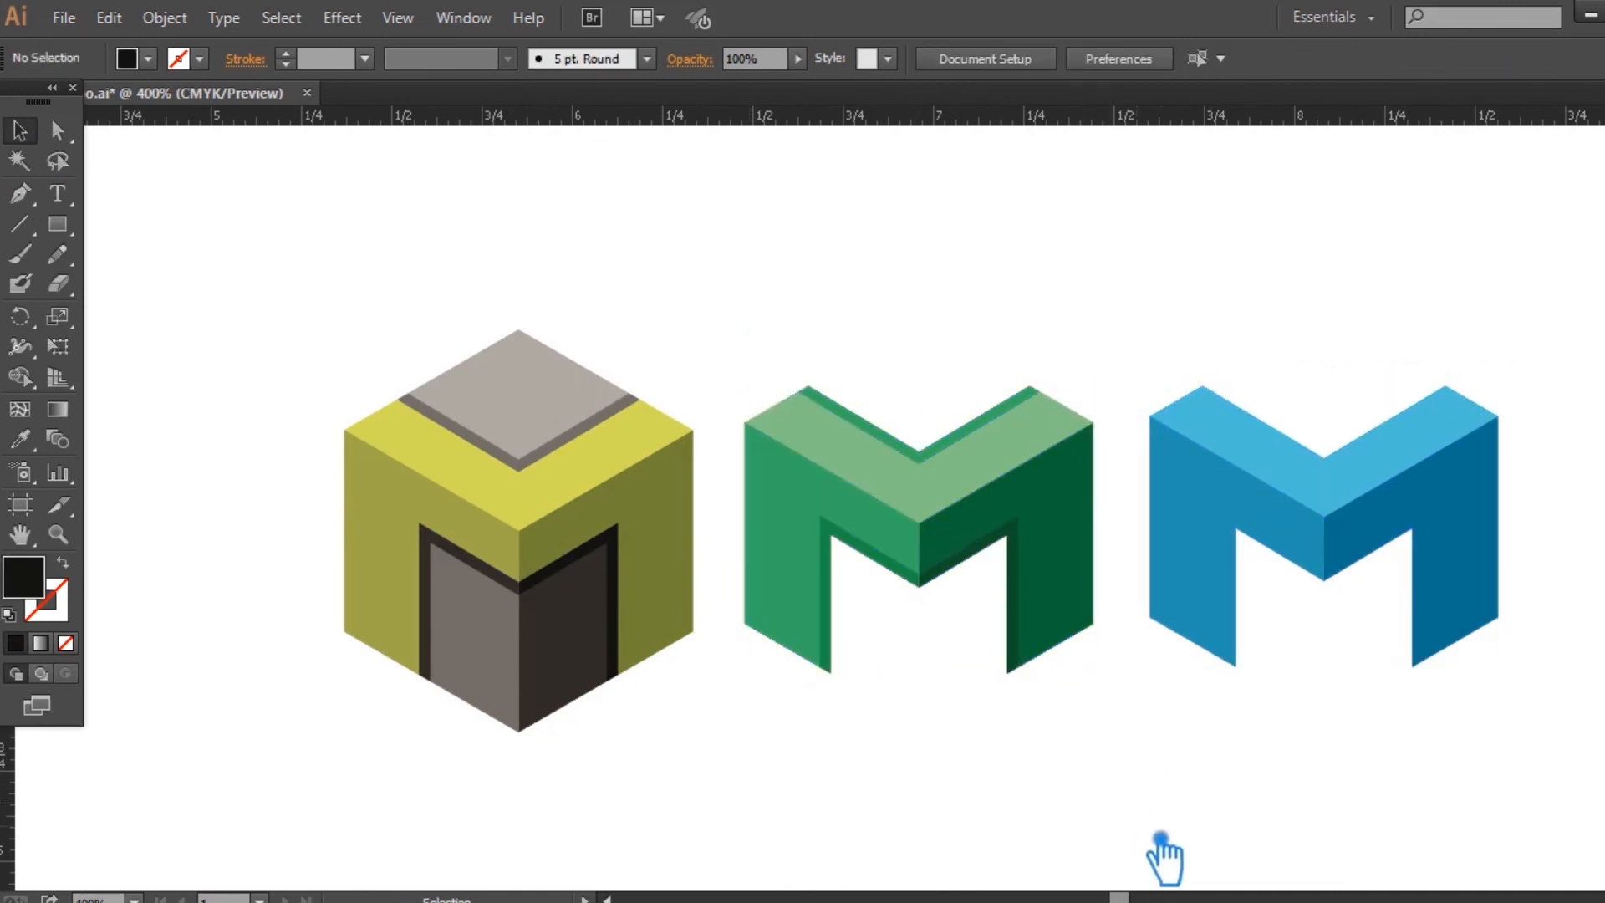
Step: Lengthen the legs of all three logos by moving their bottom anchor points straight down about 1/4 inch together
key("a")
left_click_drag(1593, 811, 202, 612)
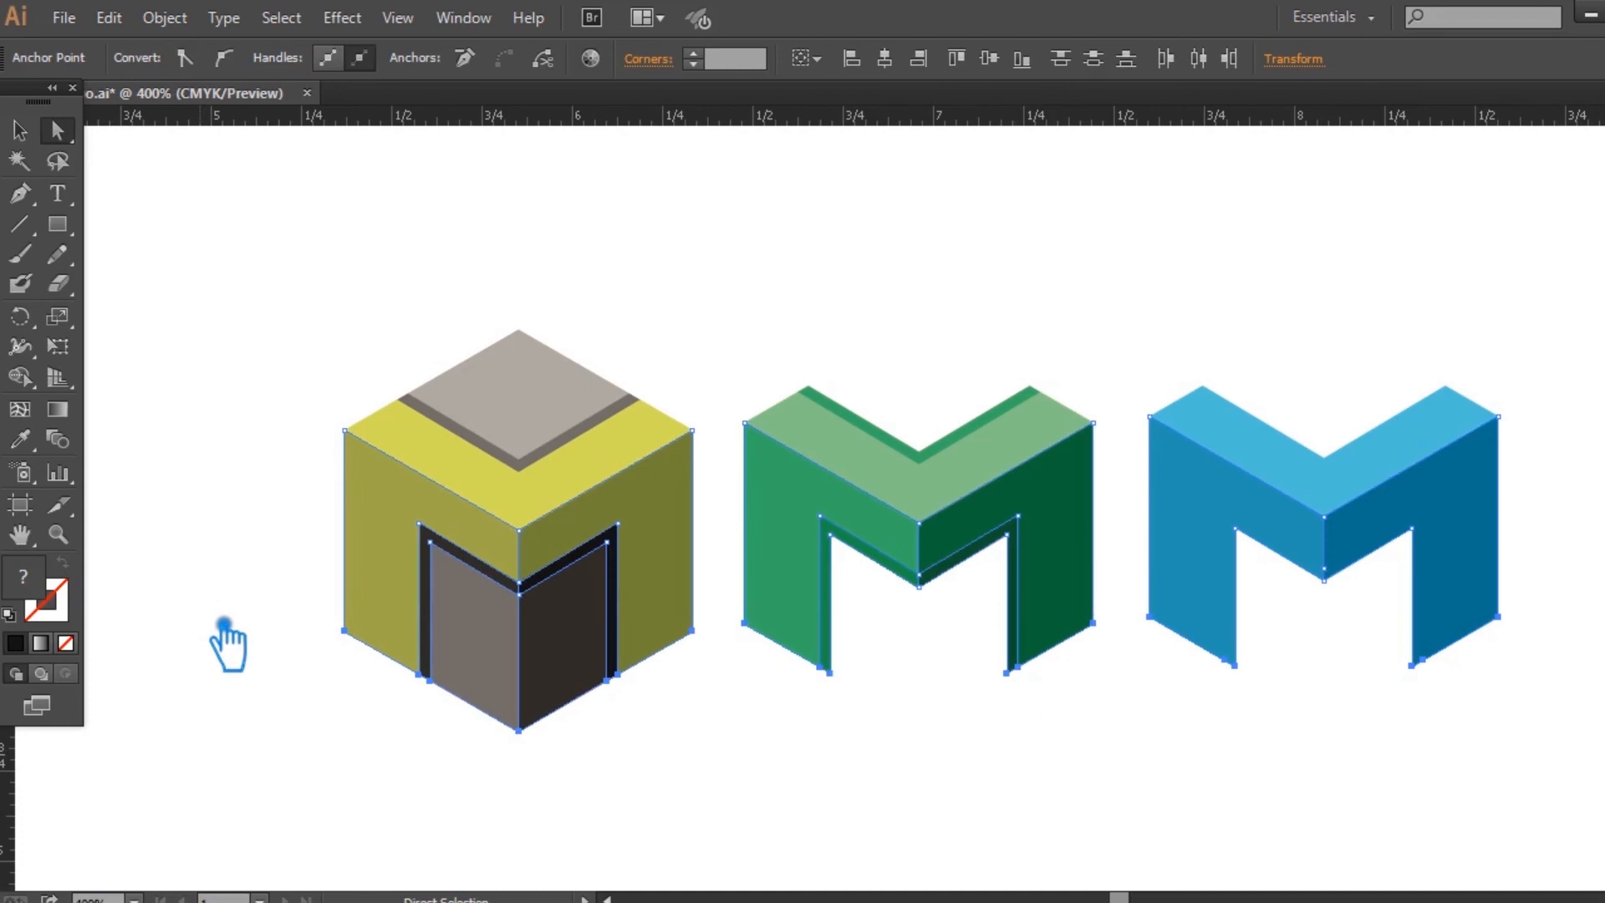
key("Down")
key("Down")
key("Down")
key("Down")
key("Down")
key("Down")
key("Down")
key("Down")
key("Down")
key("Down")
key("Down")
key("Down")
key("Down")
key("Down")
key("Down")
key("Down")
key("Down")
key("Down")
key("Down")
key("Down")
key("Down")
key("Down")
key("Down")
left_click(20, 130)
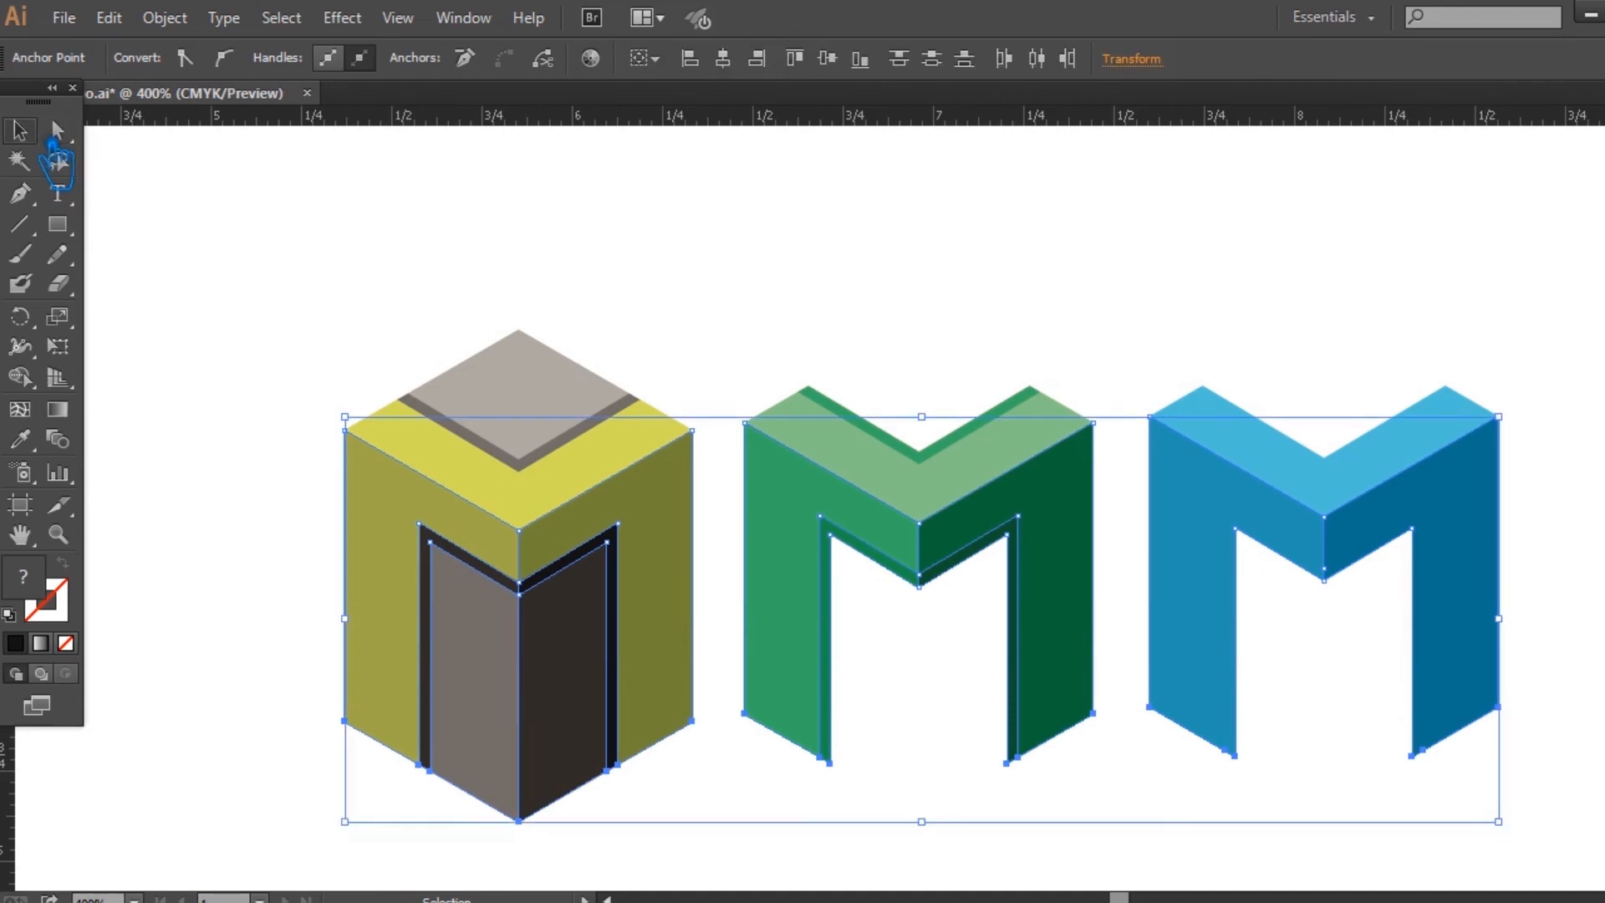
left_click(716, 288)
scroll(866, 263, "down", 1)
scroll(866, 262, "right", 2)
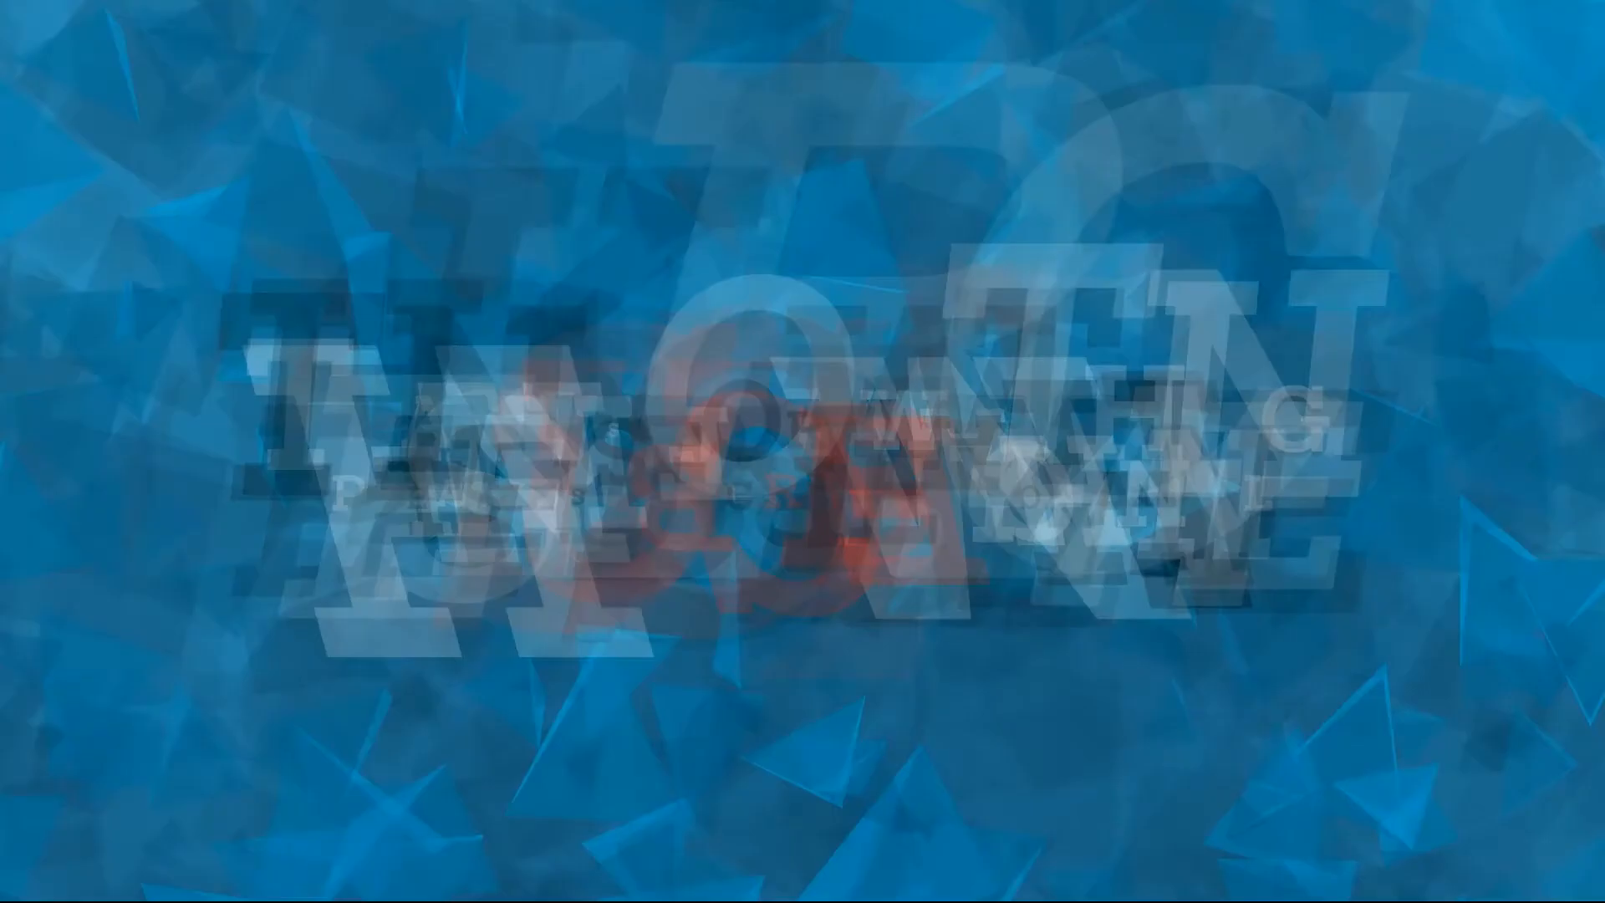